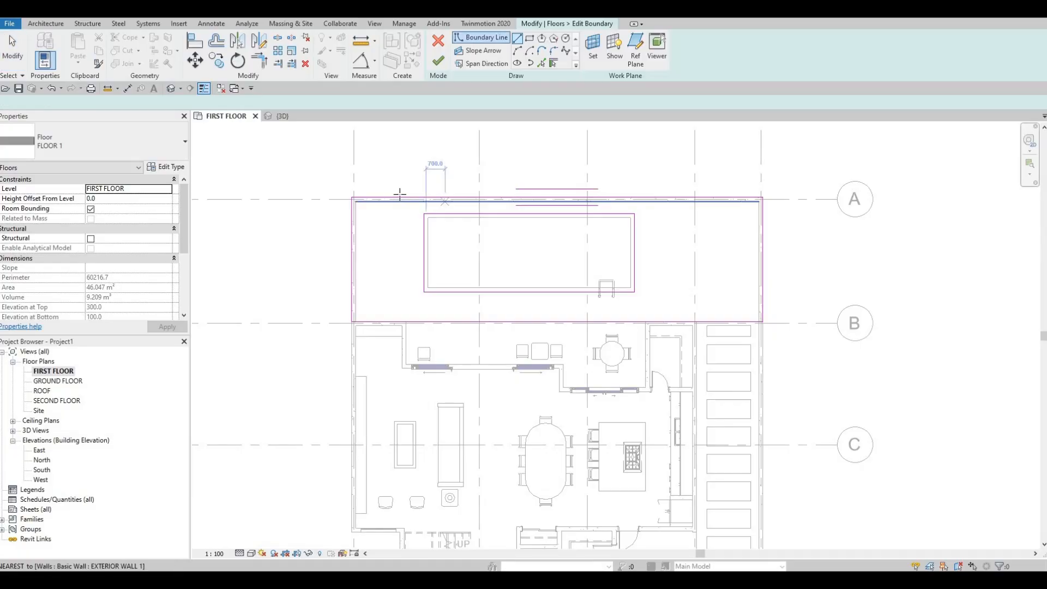
Step: Draw two vertical boundary lines across the FLOOR 1 sketch between grids A and B, one on each side of the pool opening
click(406, 197)
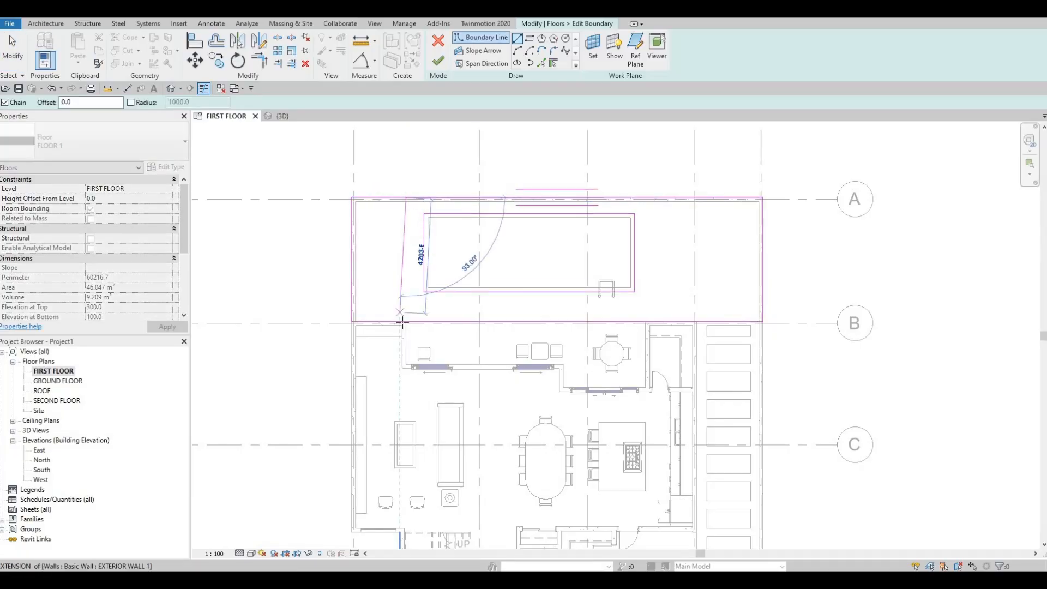
click(406, 321)
key(Escape)
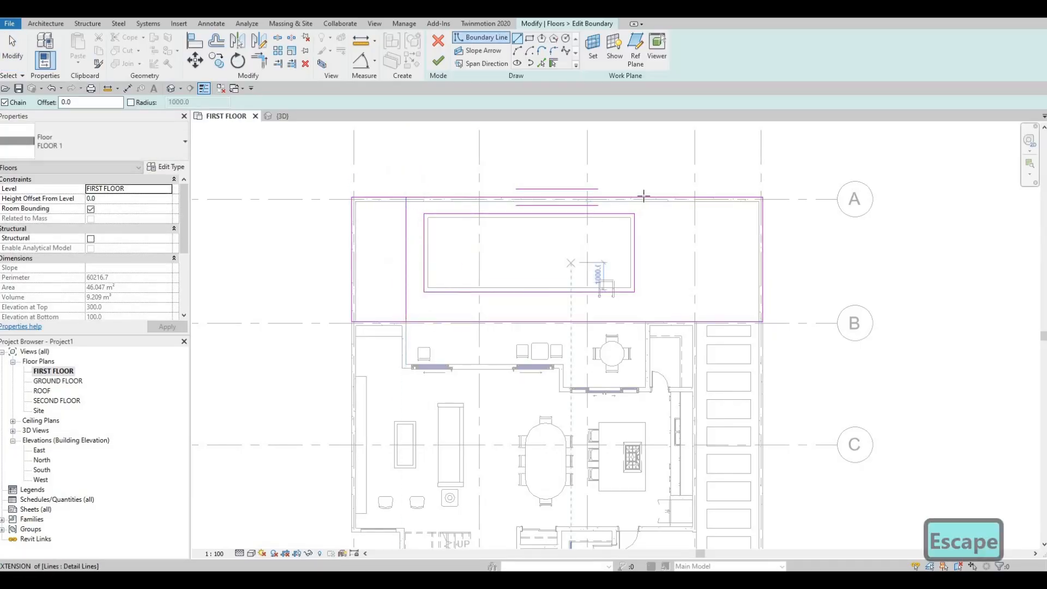
click(640, 323)
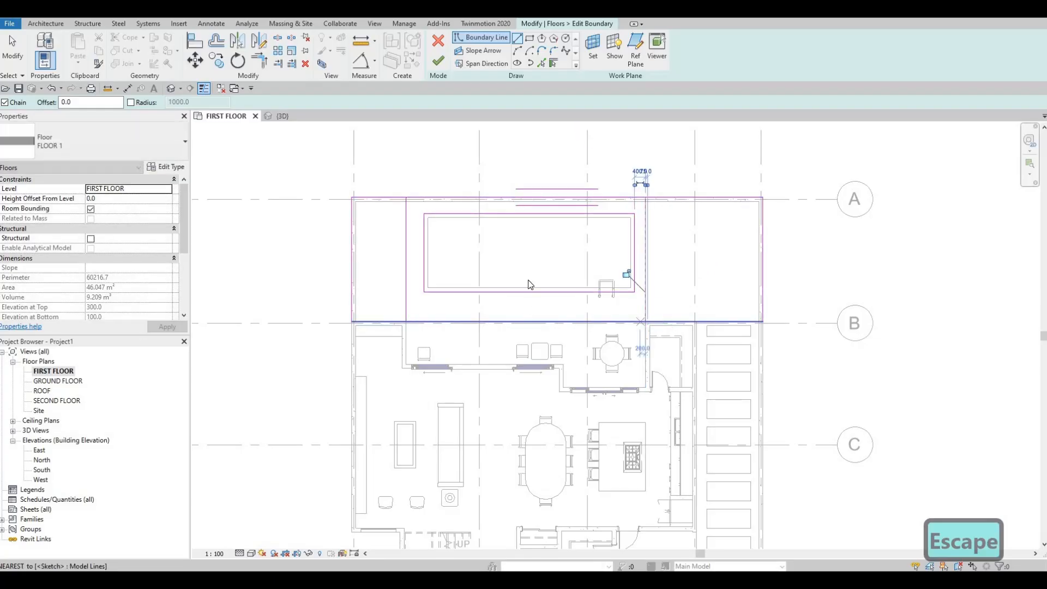
key(Escape)
key(Escape)
scroll(381, 268, up, 2)
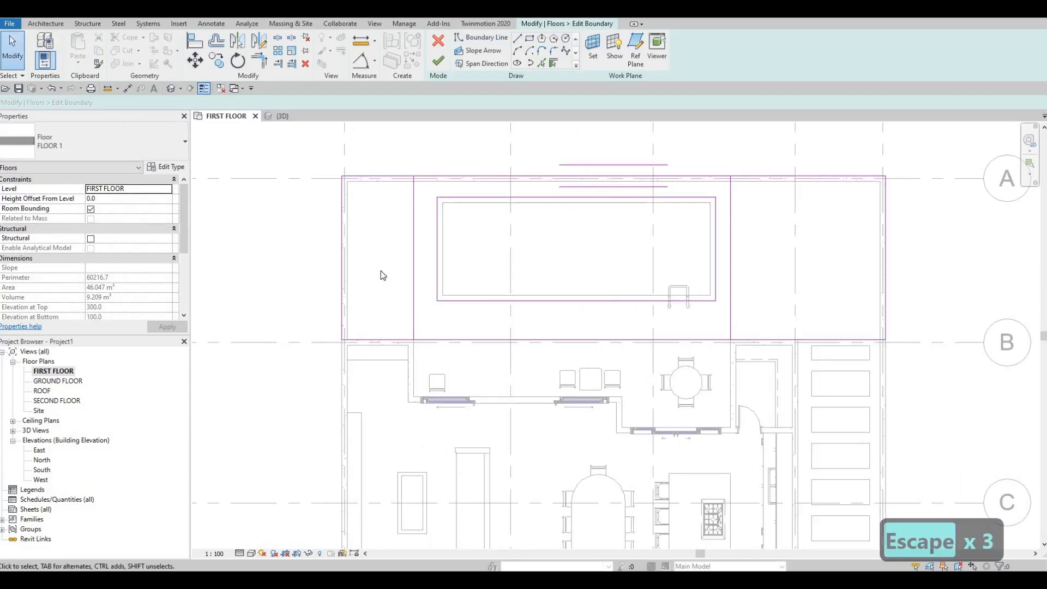
Step: Align the vertical boundary line nearest grid 1 with the face of the exterior wall below grid B
key(a)
key(l)
scroll(417, 345, up, 3)
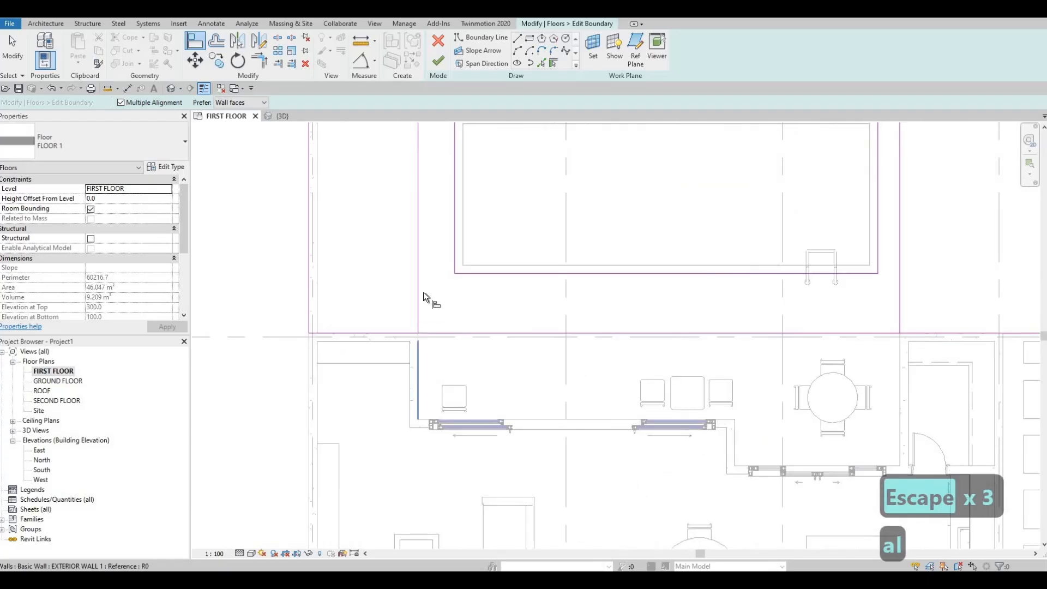
click(417, 279)
scroll(455, 186, down, 2)
middle_drag(453, 163, 431, 222)
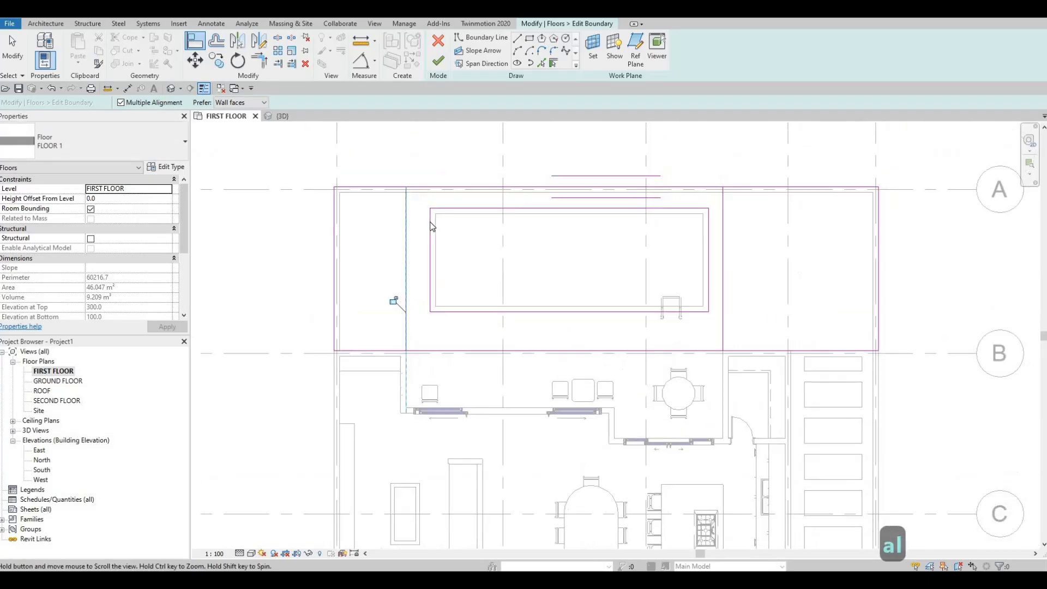
Step: Delete the whole rectangular boundary loop around the pool from the floor sketch
key(Escape)
key(Escape)
key(Tab)
click(431, 231)
key(Delete)
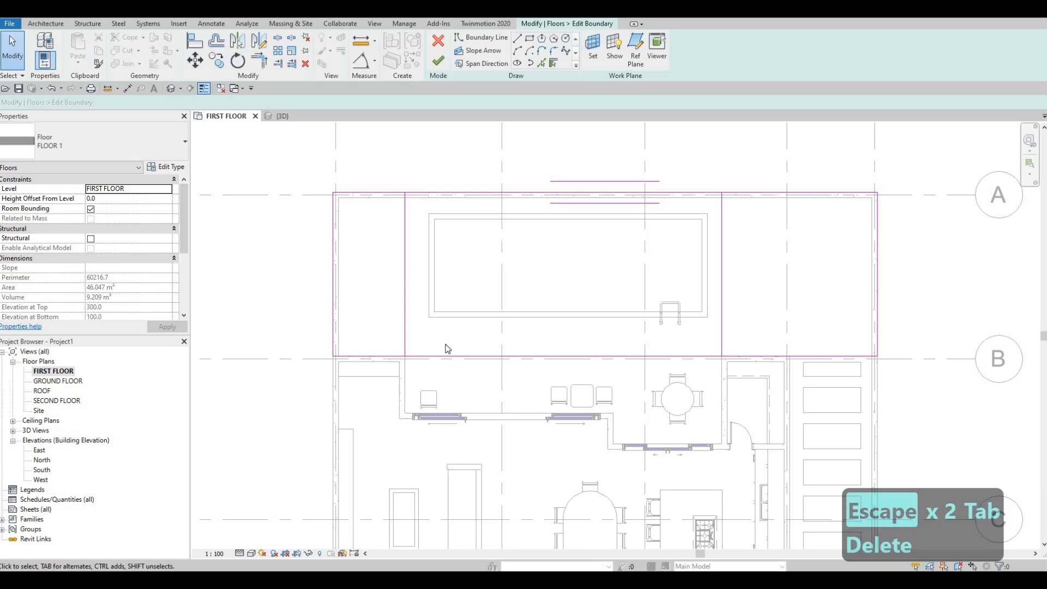
Step: Split the floor's upper and lower boundary edges at points between the two vertical lines
key(s)
key(l)
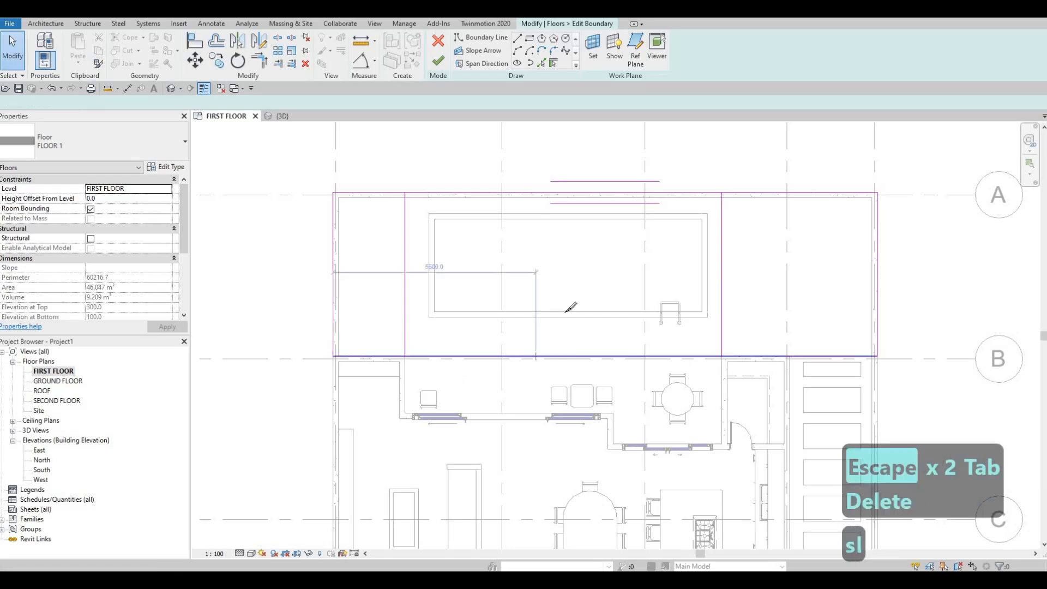
key(Escape)
key(Escape)
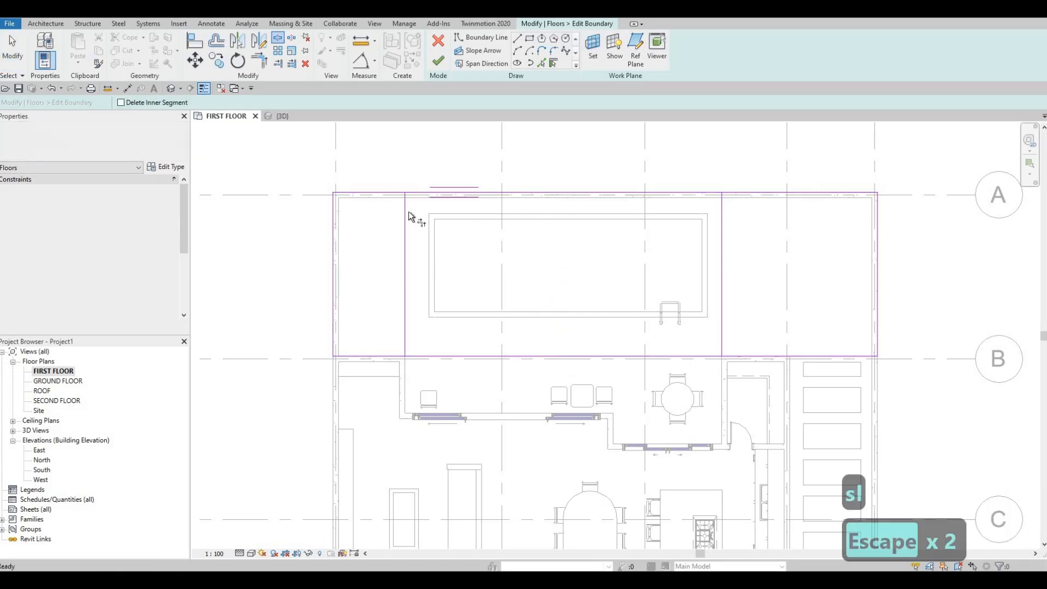
Step: Trim the split edges to the vertical lines, forming two closed loops beside the pool area, and finish the floor boundary
key(t)
key(r)
click(401, 192)
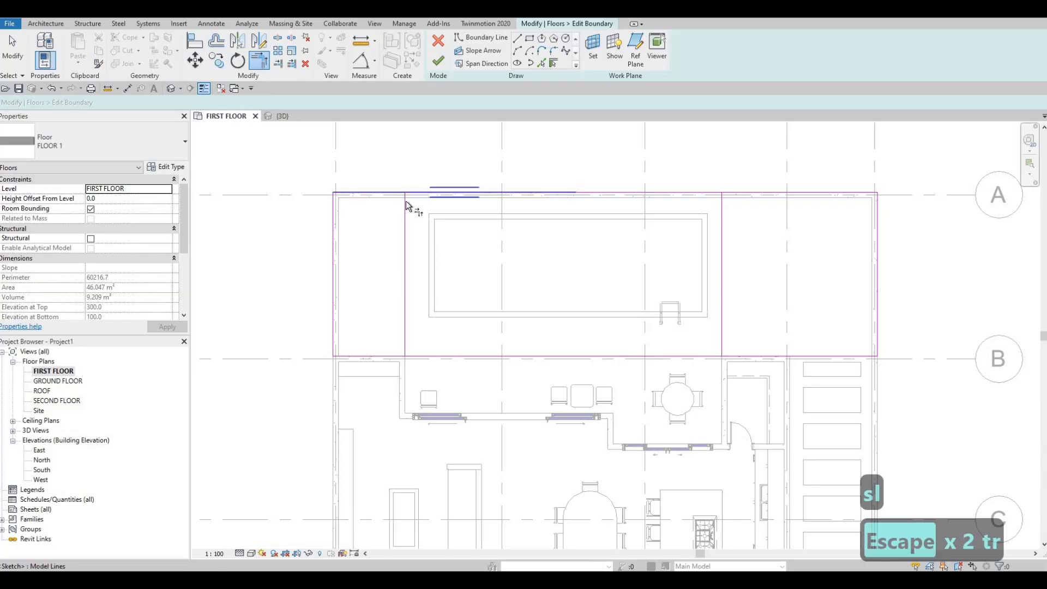
click(405, 202)
click(730, 187)
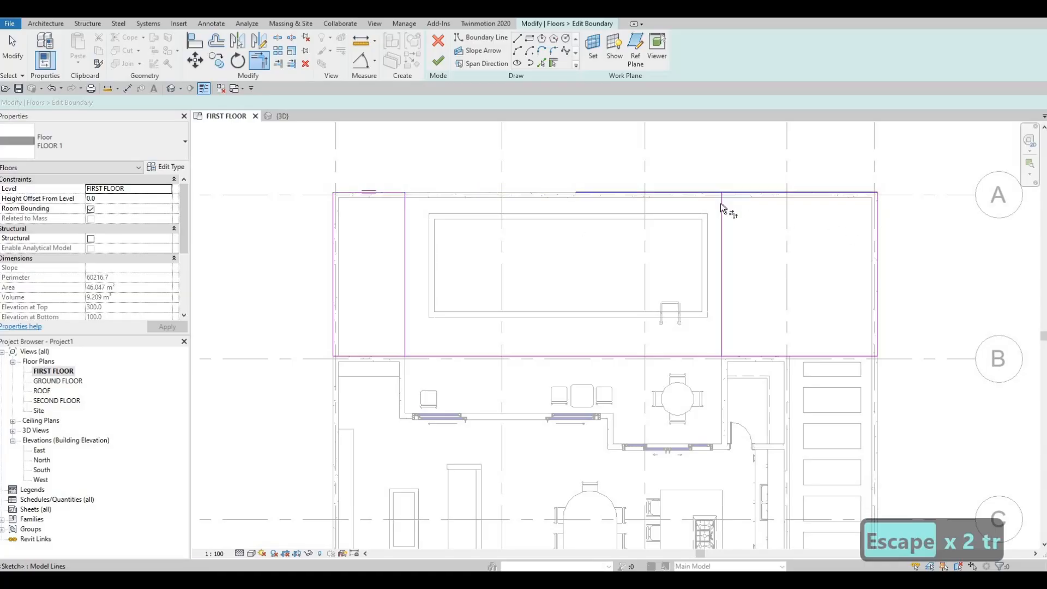
click(723, 318)
click(722, 320)
click(737, 356)
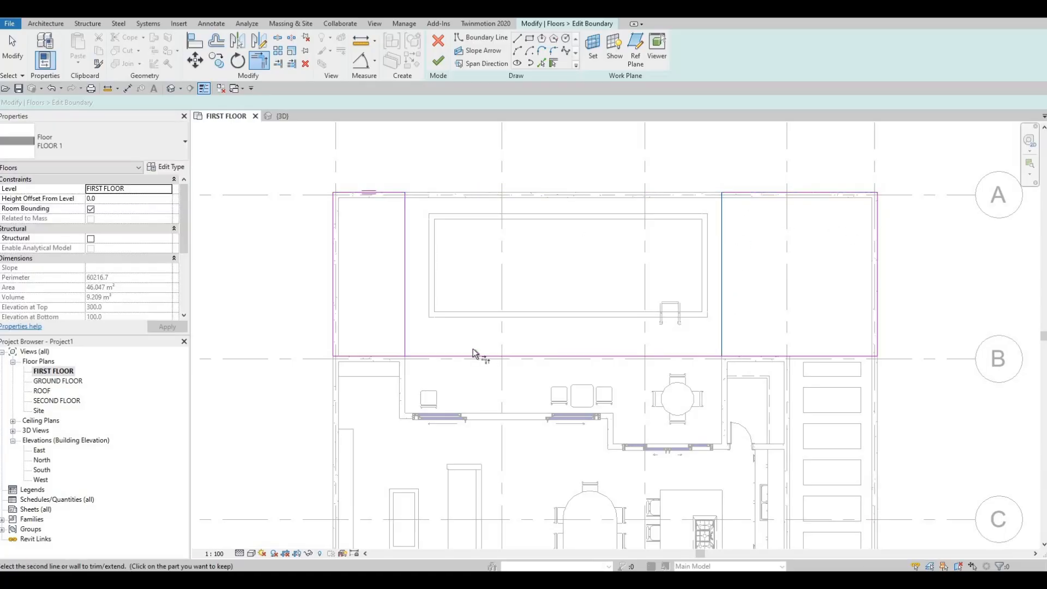
click(381, 357)
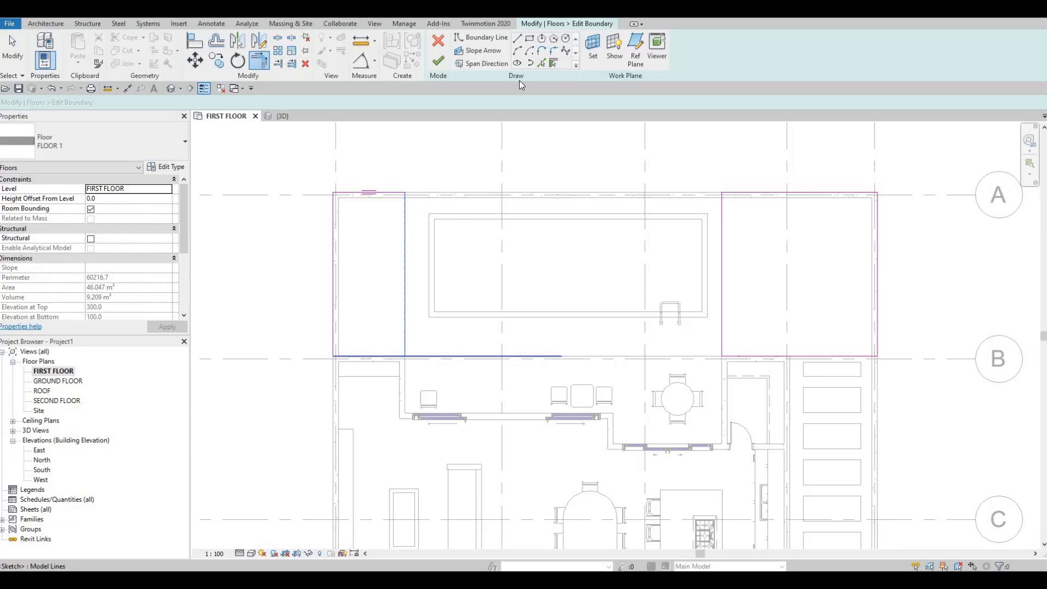
click(404, 343)
click(438, 60)
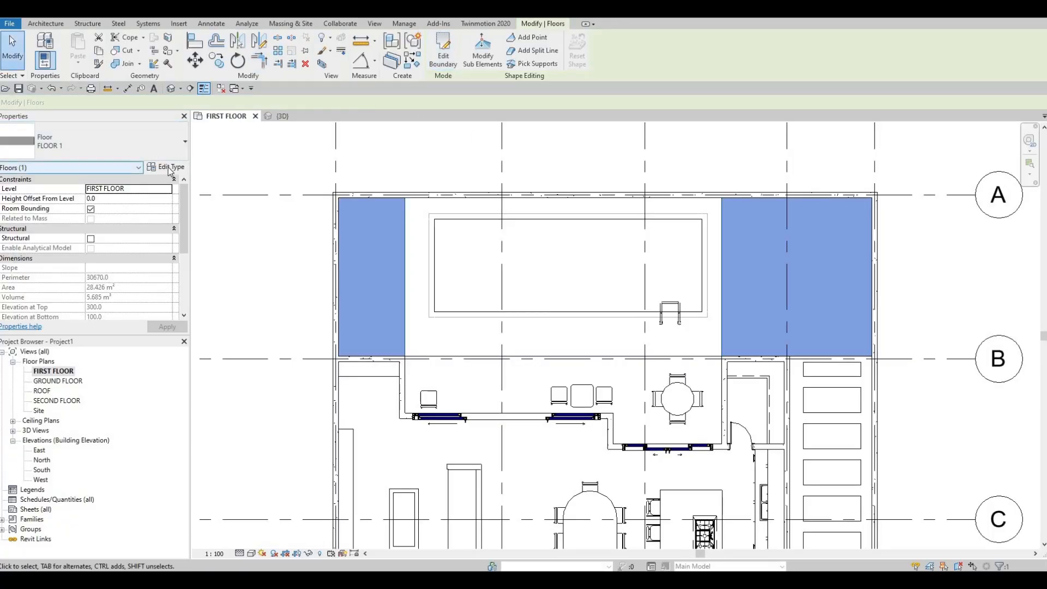
key(Escape)
key(Escape)
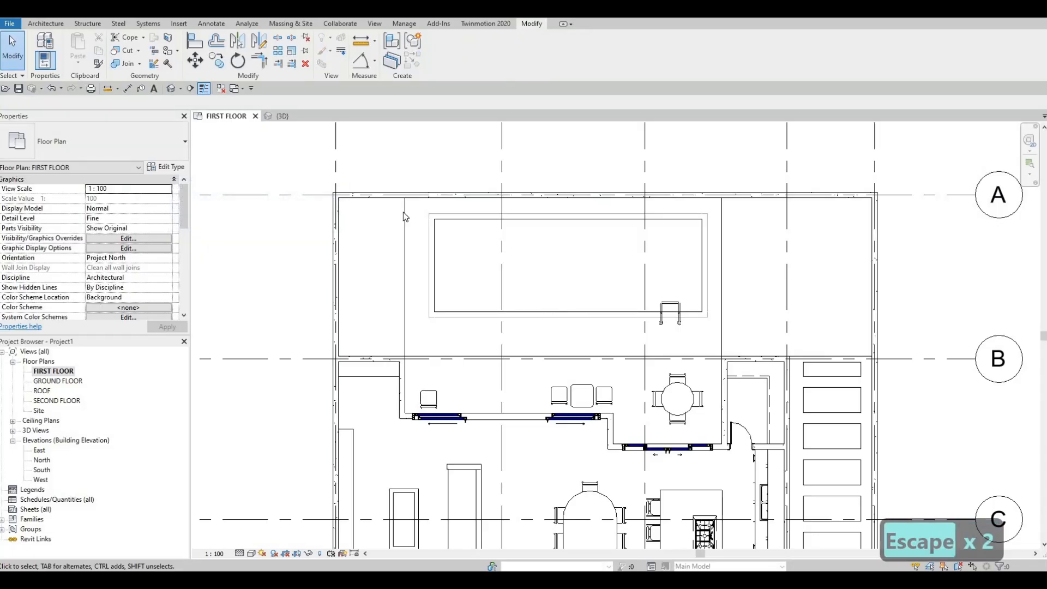
Step: Check the layer structure and material of the FLOOR 1 type used by the edited floor
click(403, 212)
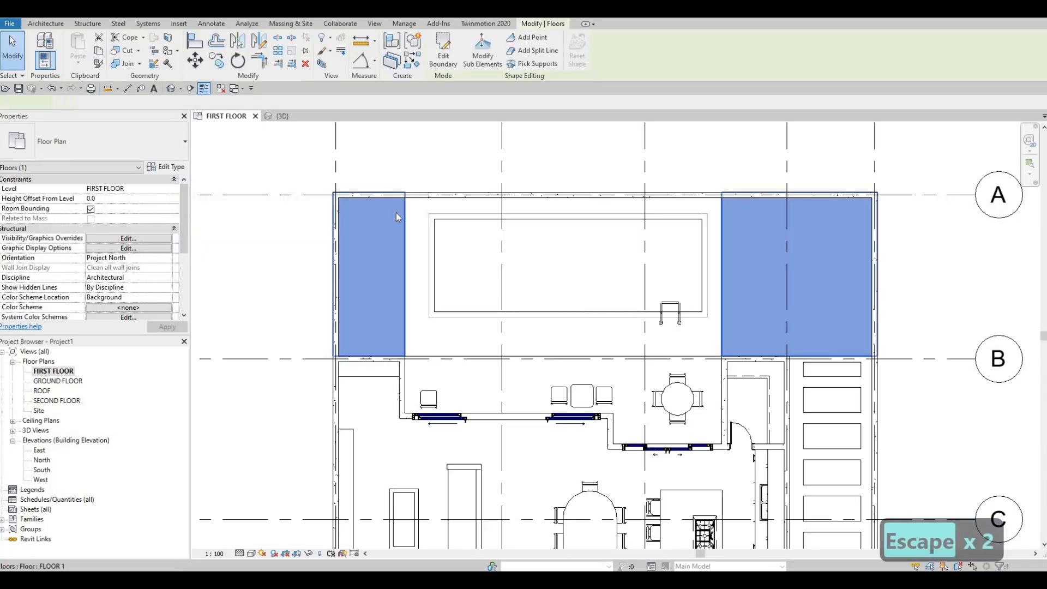
click(175, 166)
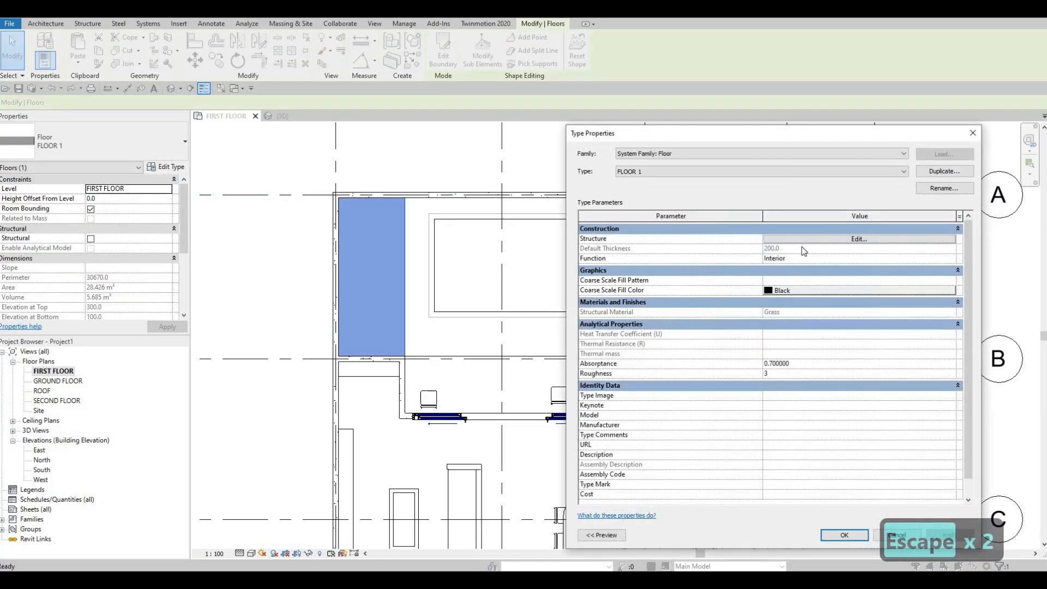
click(804, 240)
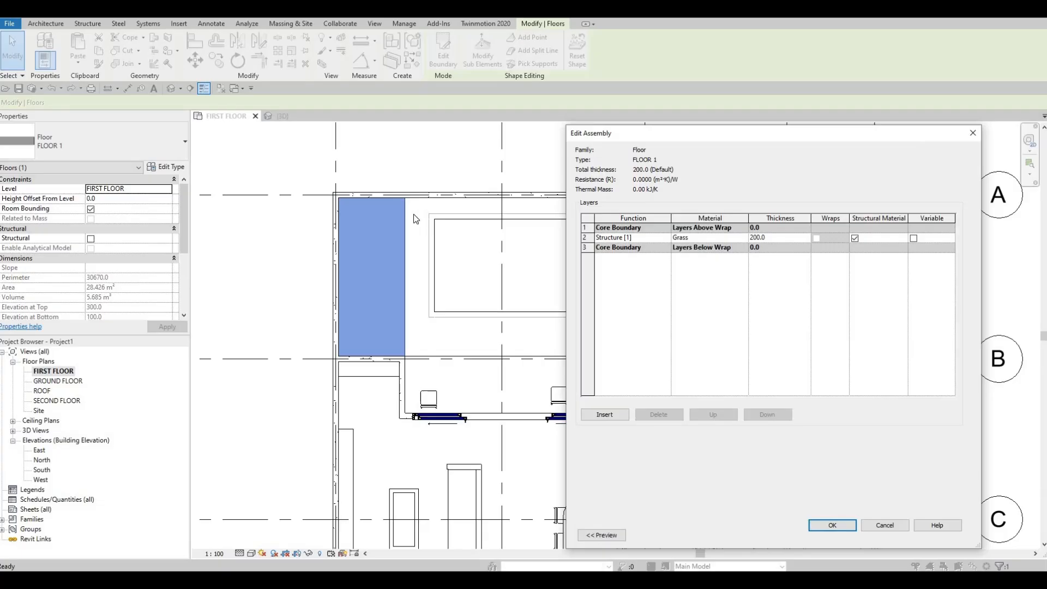
key(Escape)
key(Escape)
key(Escape)
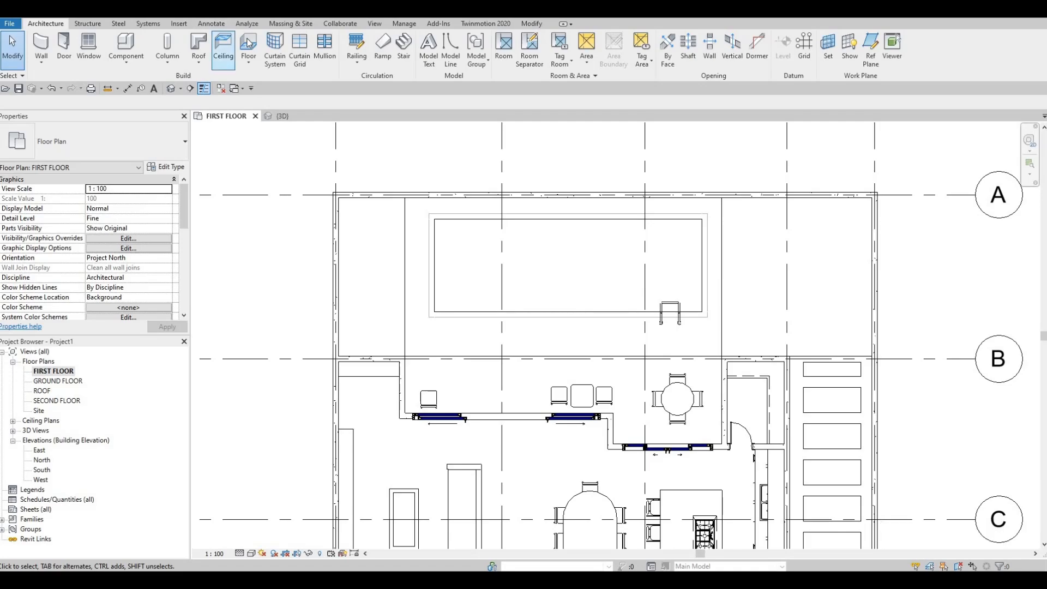
Step: Start a new floor on the first floor level and duplicate the FLOOR 8 type as FLOOR 9
click(245, 40)
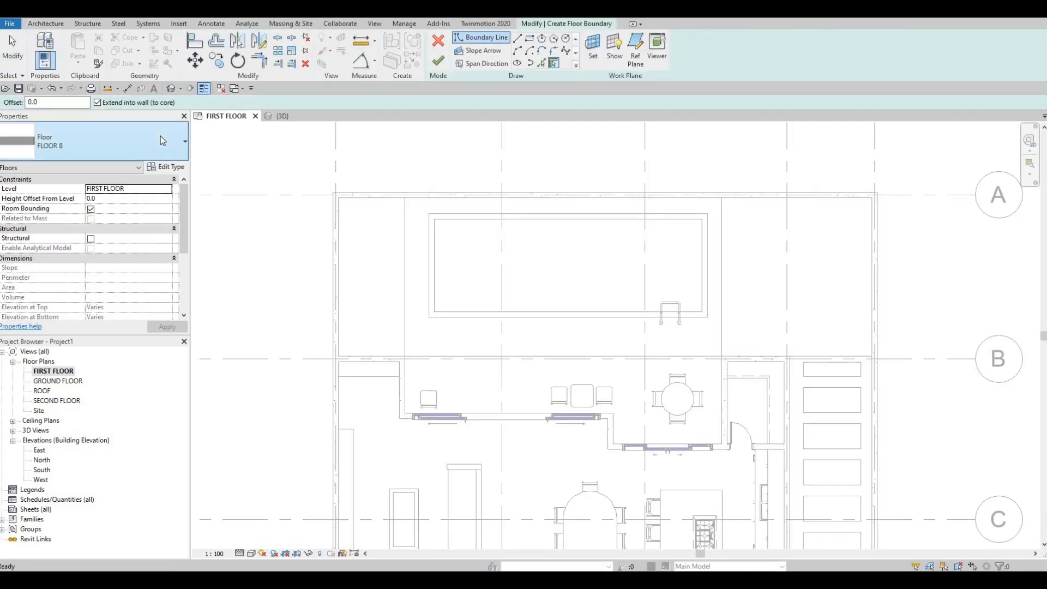
click(109, 141)
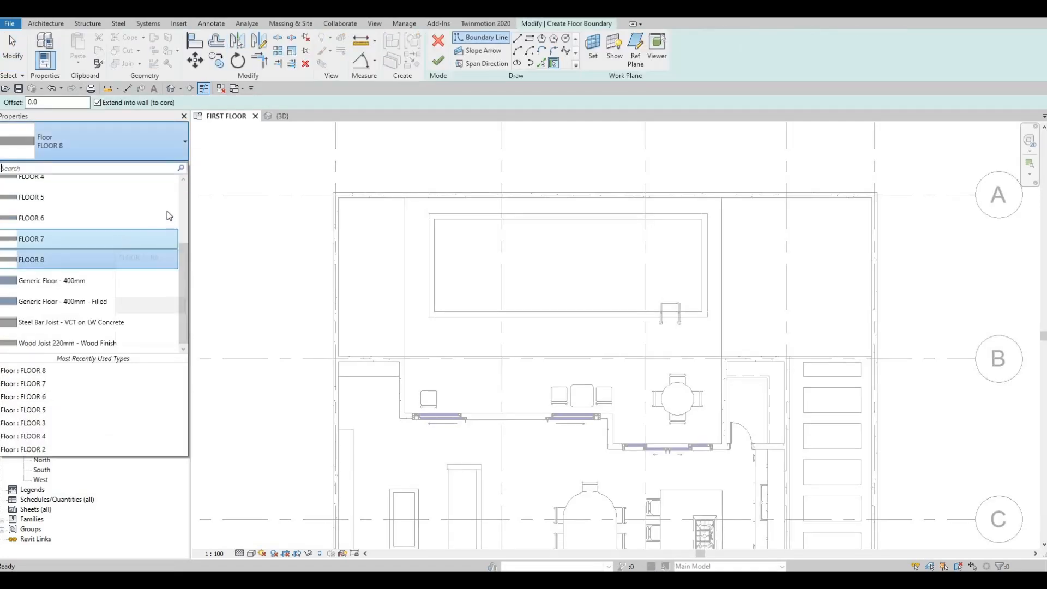
key(Escape)
click(166, 168)
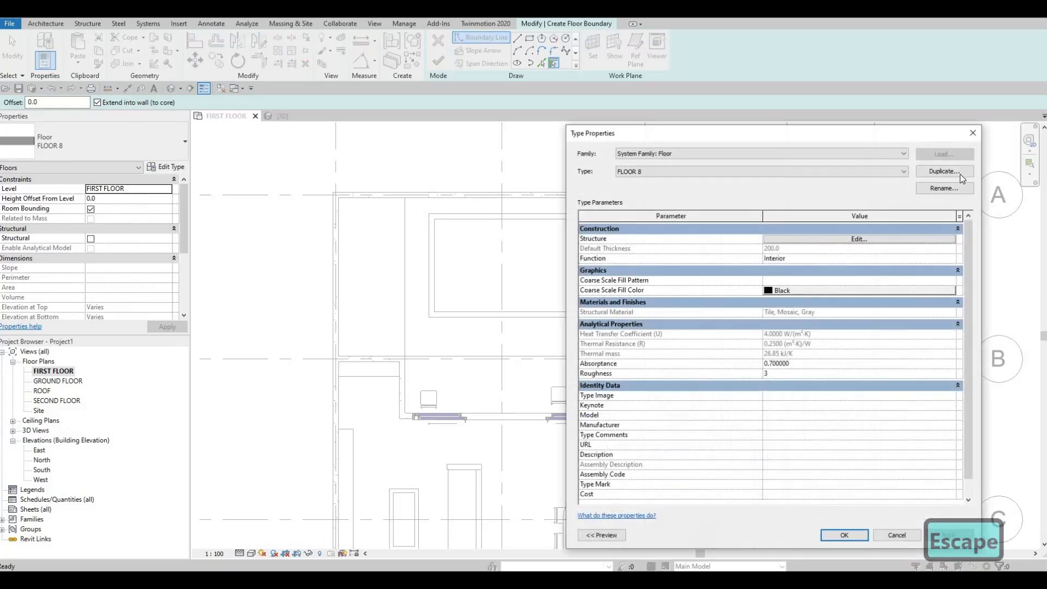
click(958, 172)
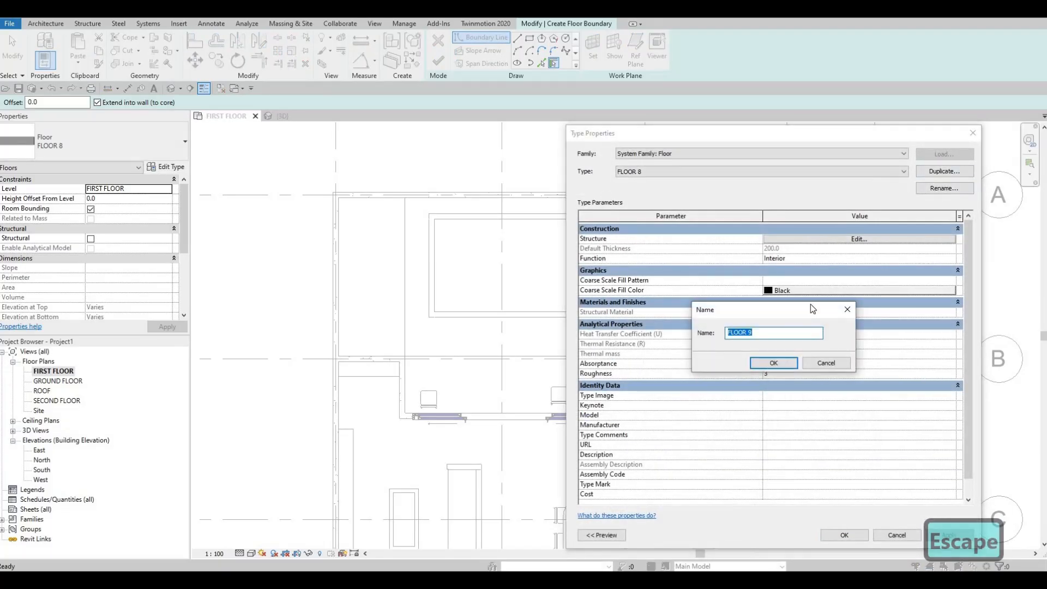
click(773, 362)
Step: Set the FLOOR 9 structure layer's material to Concrete, C25/30 from the AEC concrete library and accept the type changes
click(844, 240)
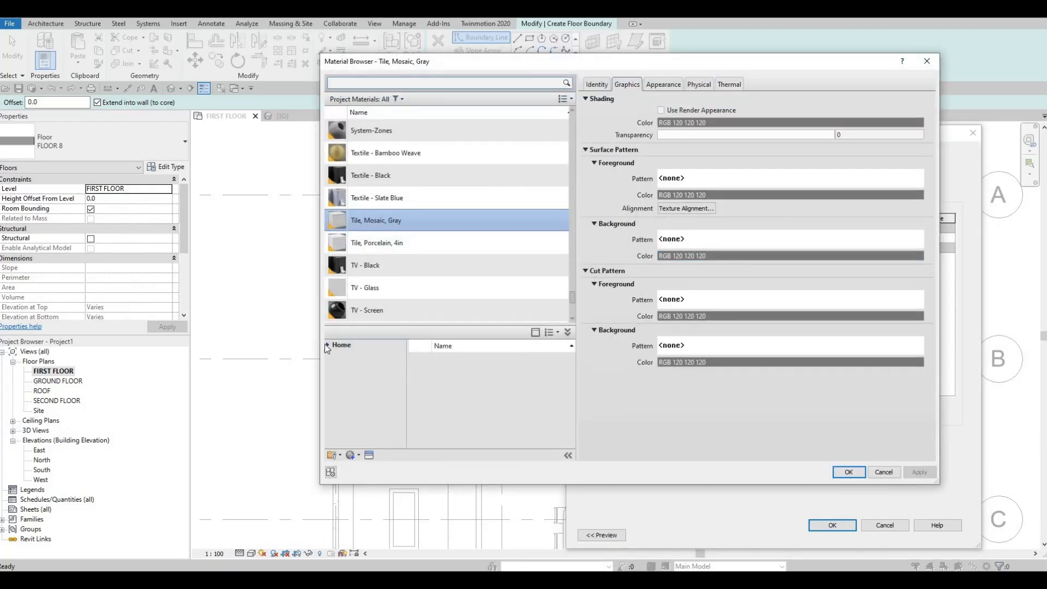
click(333, 365)
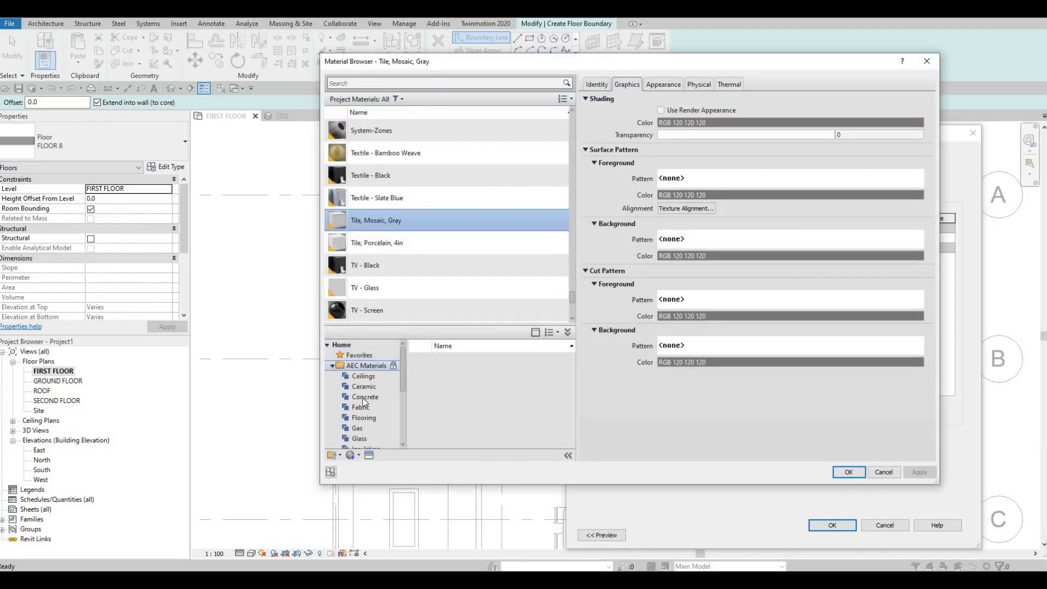
click(365, 397)
scroll(553, 420, down, 2)
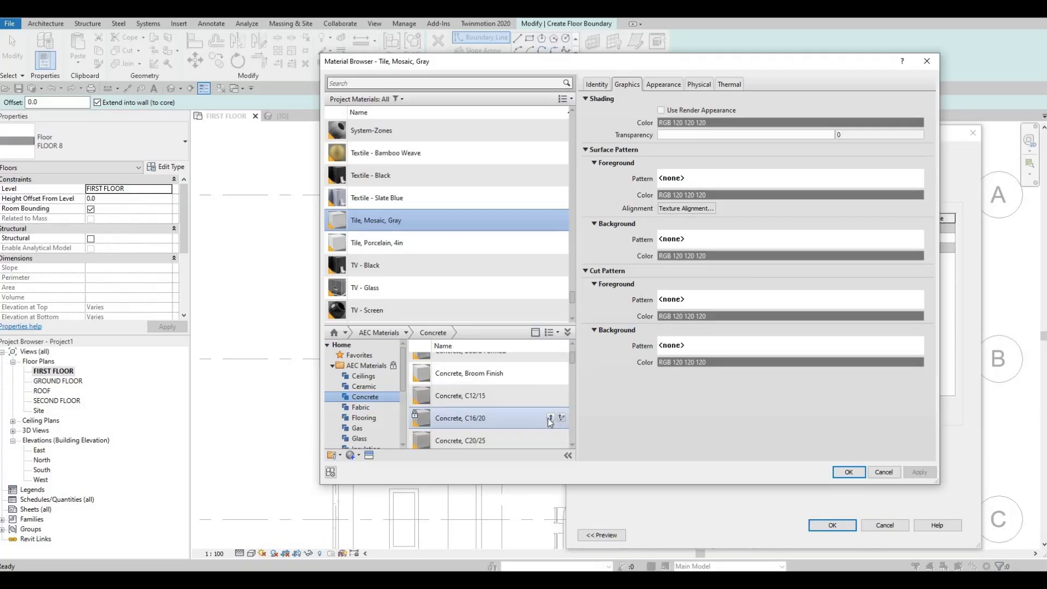
scroll(552, 419, down, 2)
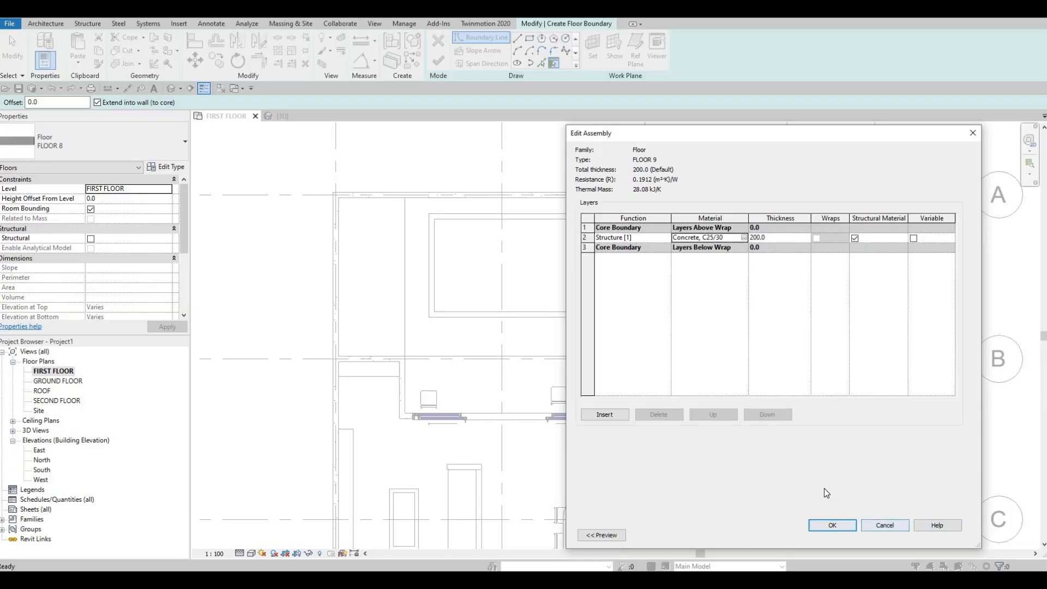
click(831, 525)
key(Return)
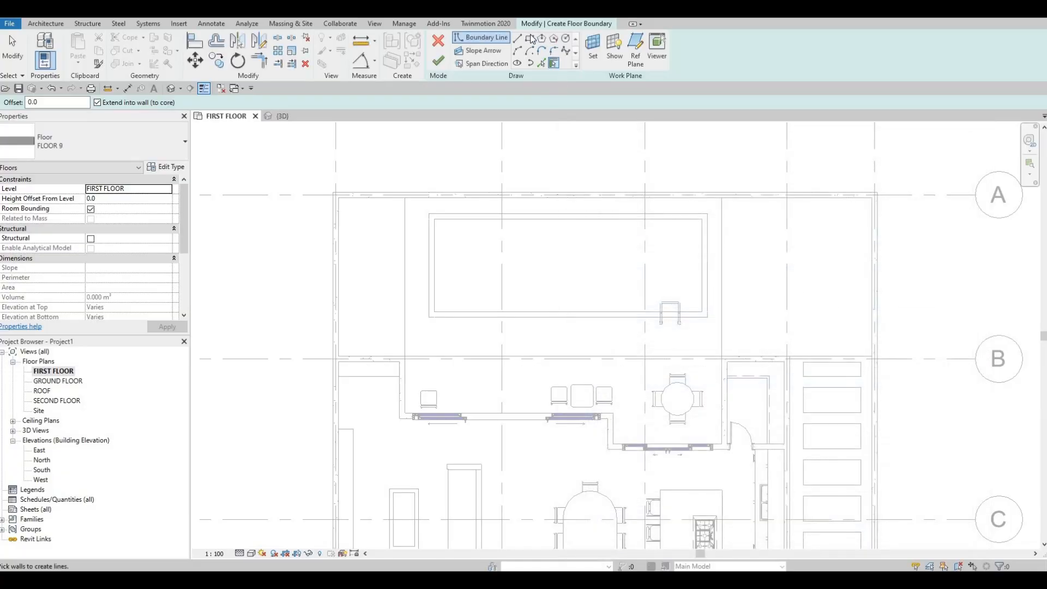
Step: Sketch a rectangular floor boundary filling the gap around the pool between the two FLOOR 1 strips
click(528, 52)
click(405, 191)
click(405, 357)
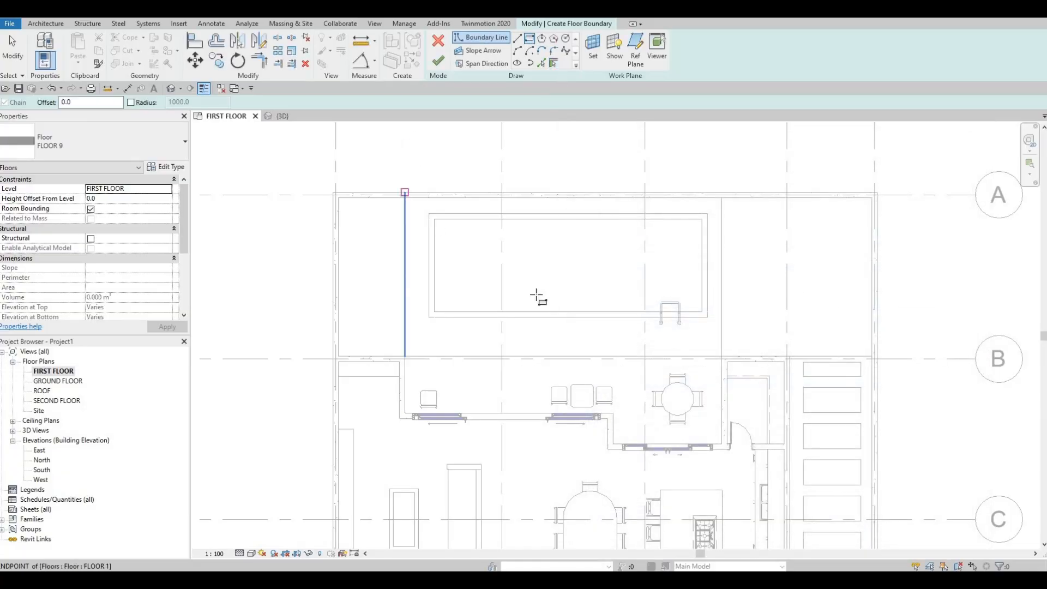
click(721, 356)
key(Escape)
Step: Sketch a rectangular opening along the pool wall's outer edges and finish the FLOOR 9 floor
click(429, 213)
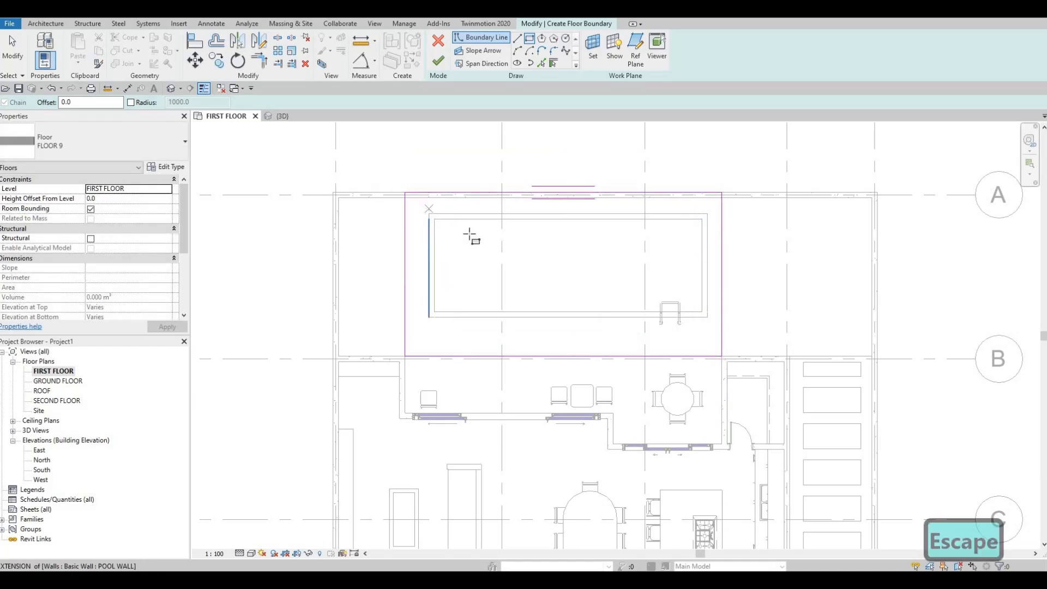
click(707, 317)
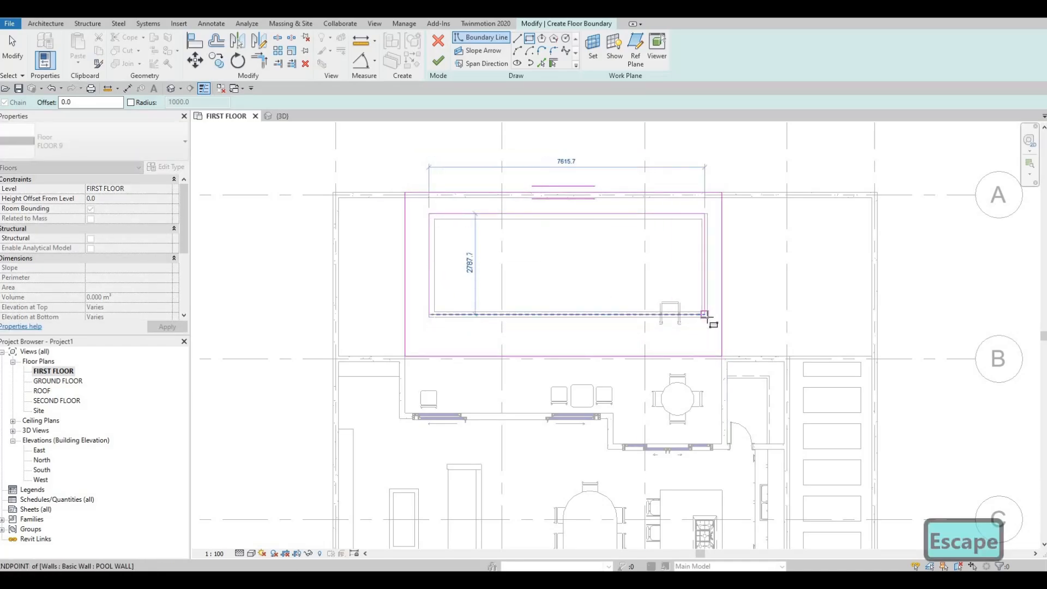
key(Escape)
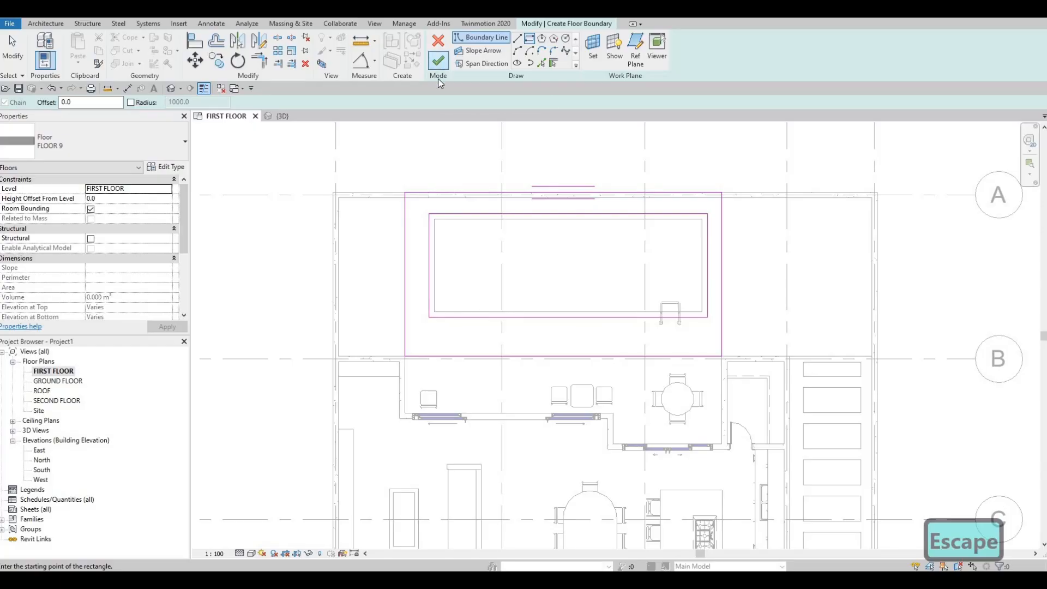
click(438, 61)
key(Escape)
Step: Open the SECOND FLOOR plan view
scroll(589, 224, down, 4)
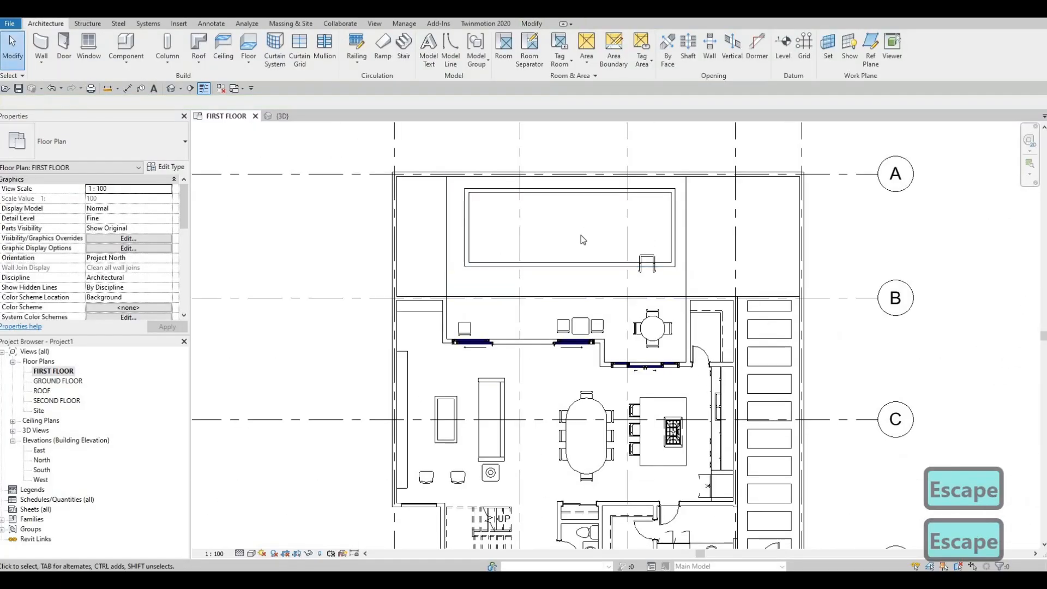
scroll(524, 294, down, 5)
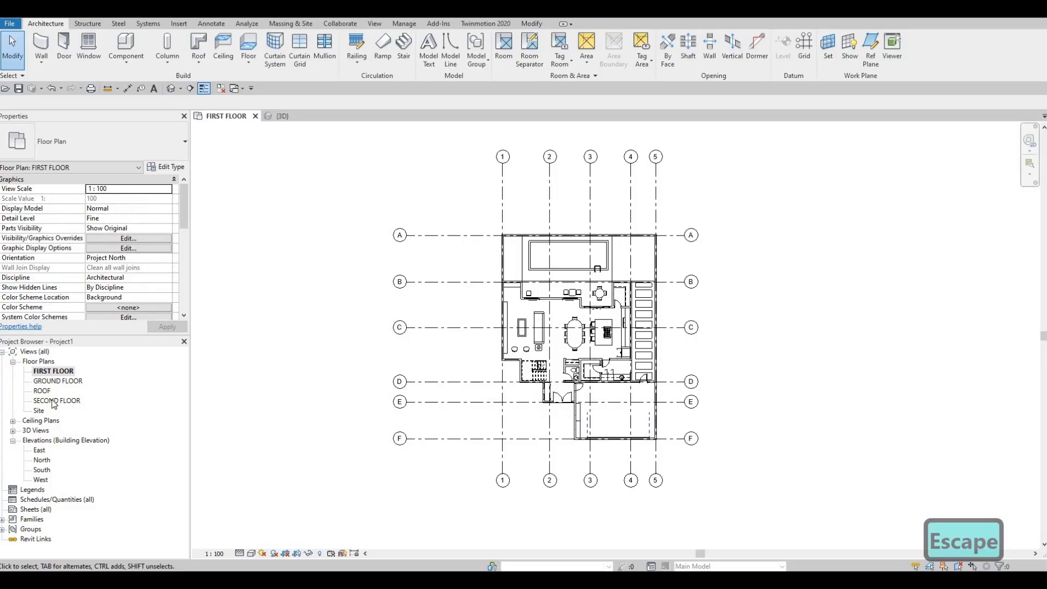
double_click(54, 401)
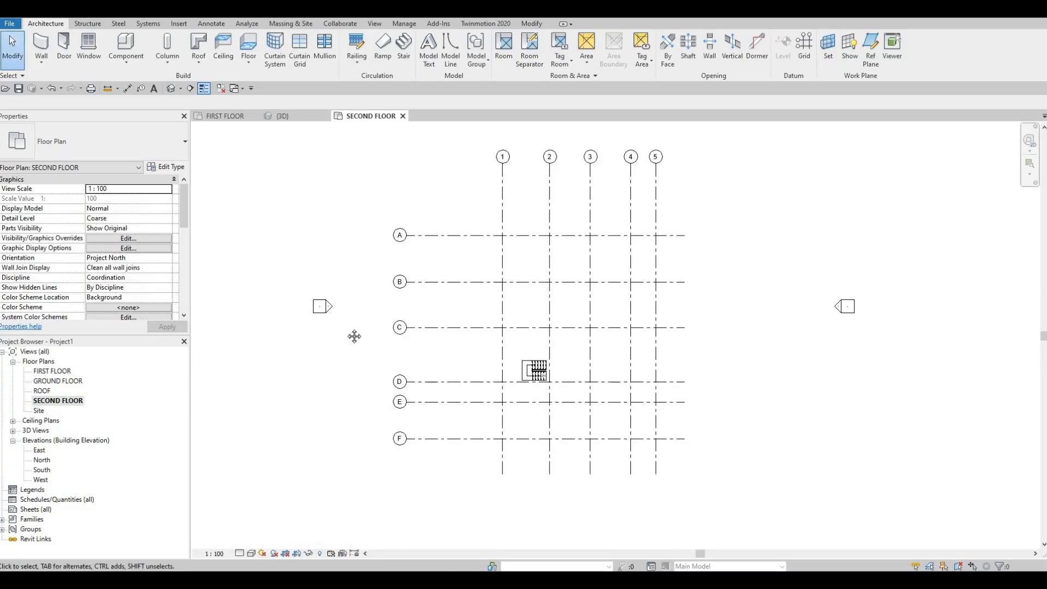
Step: Set the SECOND FLOOR plan's underlay base level to FIRST FLOOR and apply it
scroll(392, 322, down, 2)
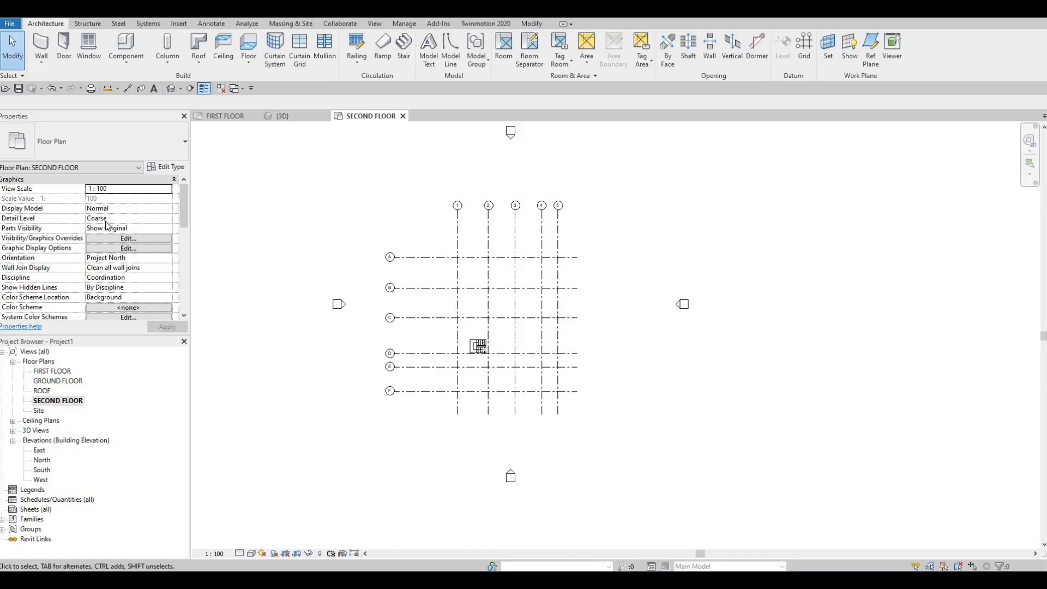
scroll(107, 224, down, 2)
scroll(76, 234, down, 2)
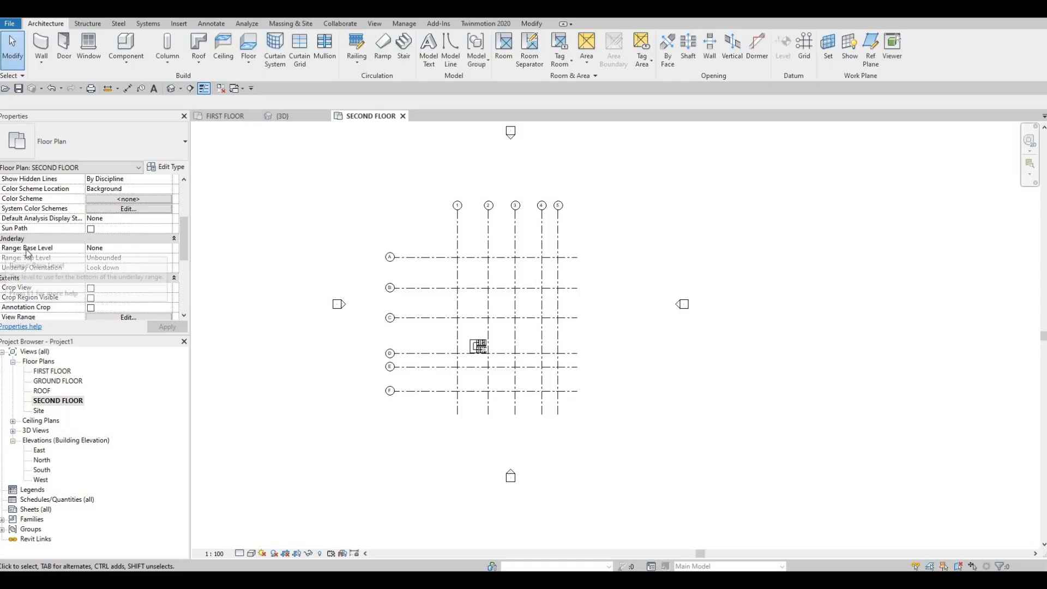
click(170, 249)
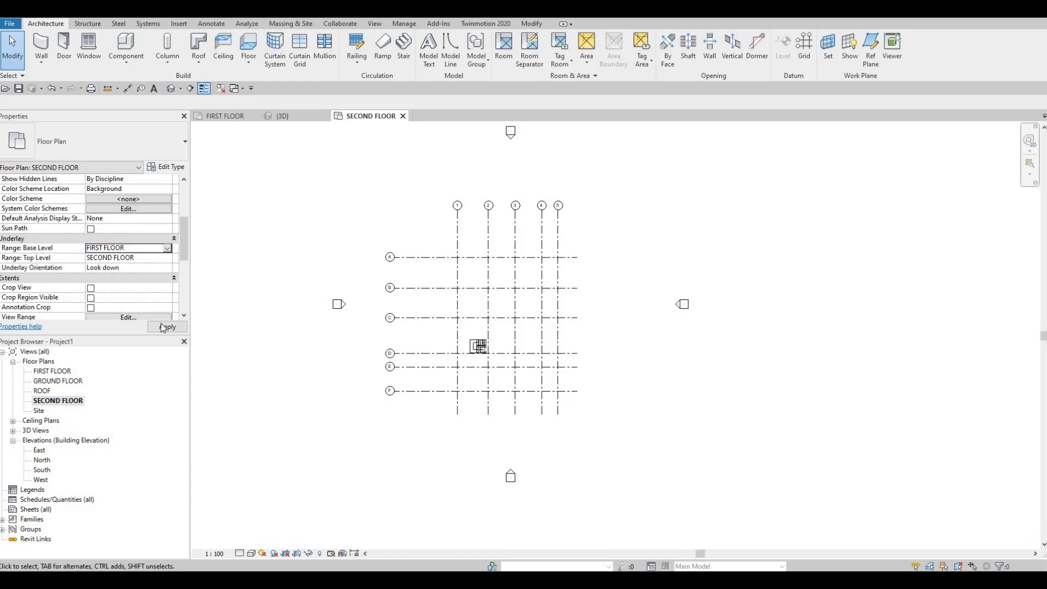
click(167, 327)
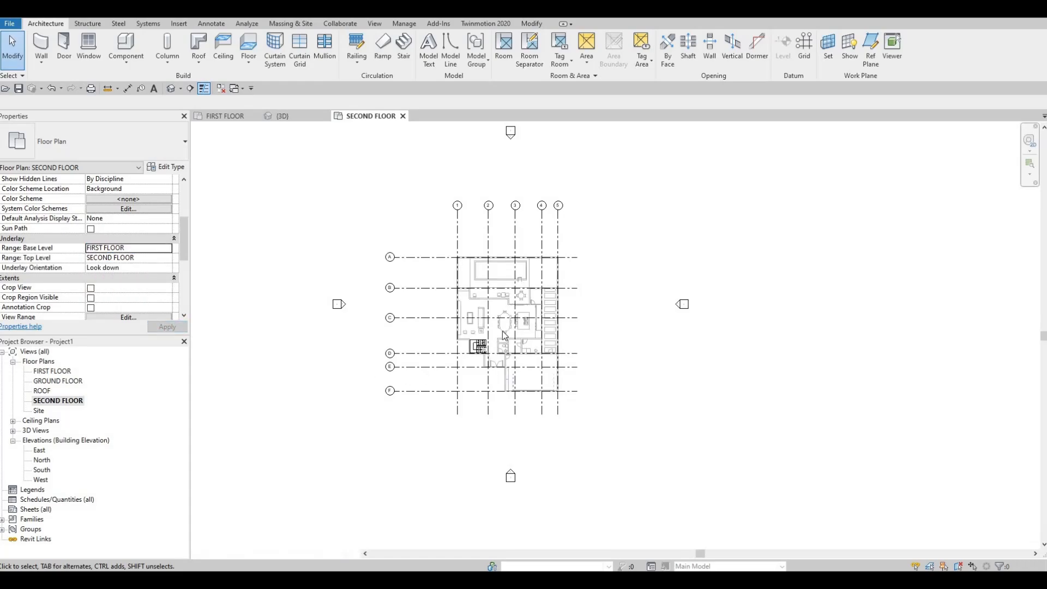
Step: Examine the first-floor exterior walls in the underlay to identify their wall type and layout
scroll(473, 346, up, 4)
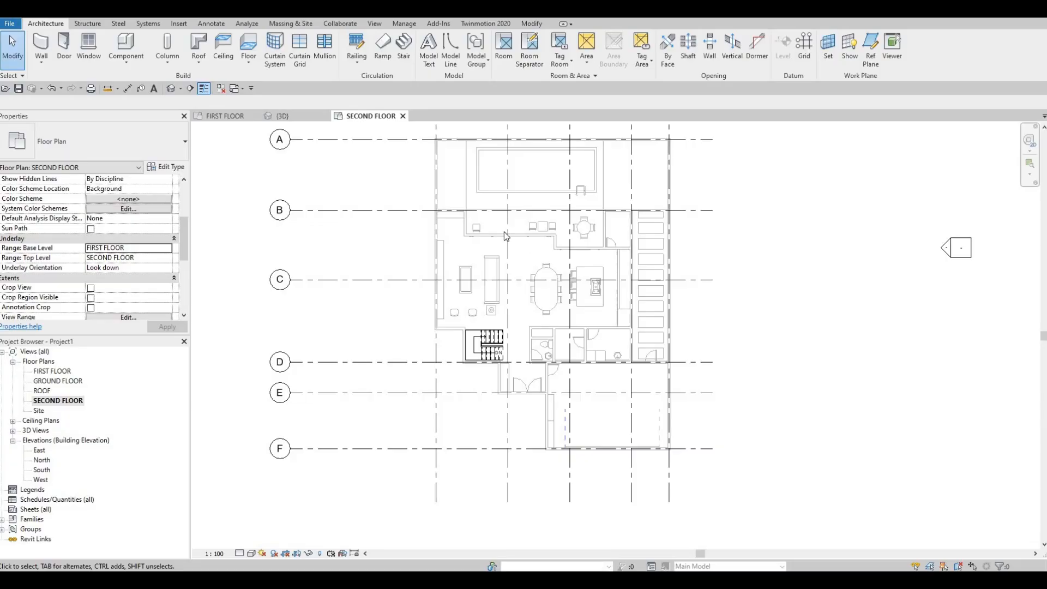
scroll(452, 284, up, 2)
scroll(458, 284, up, 2)
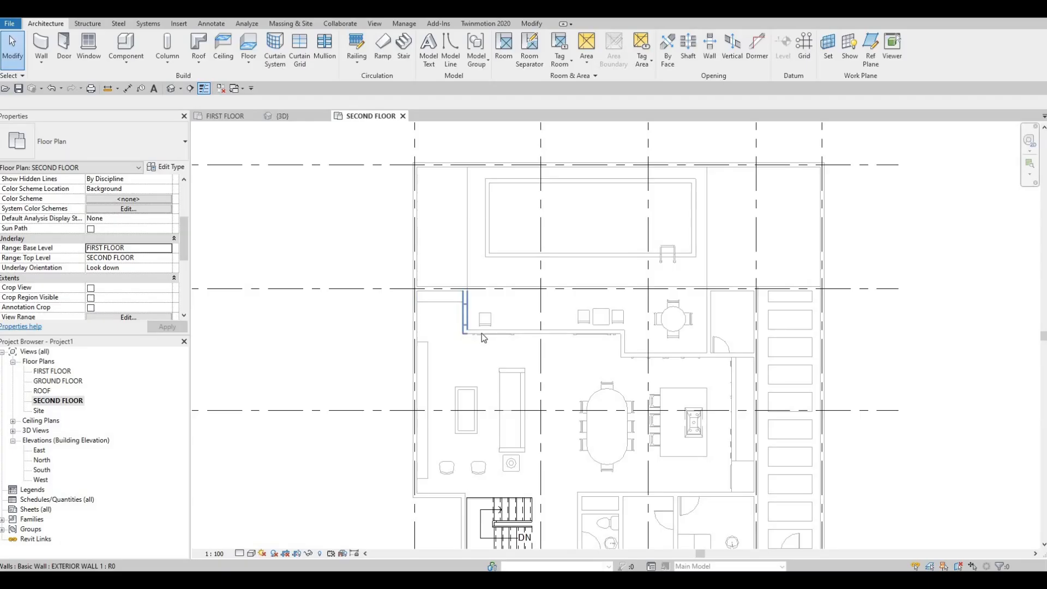
click(482, 333)
scroll(512, 302, down, 3)
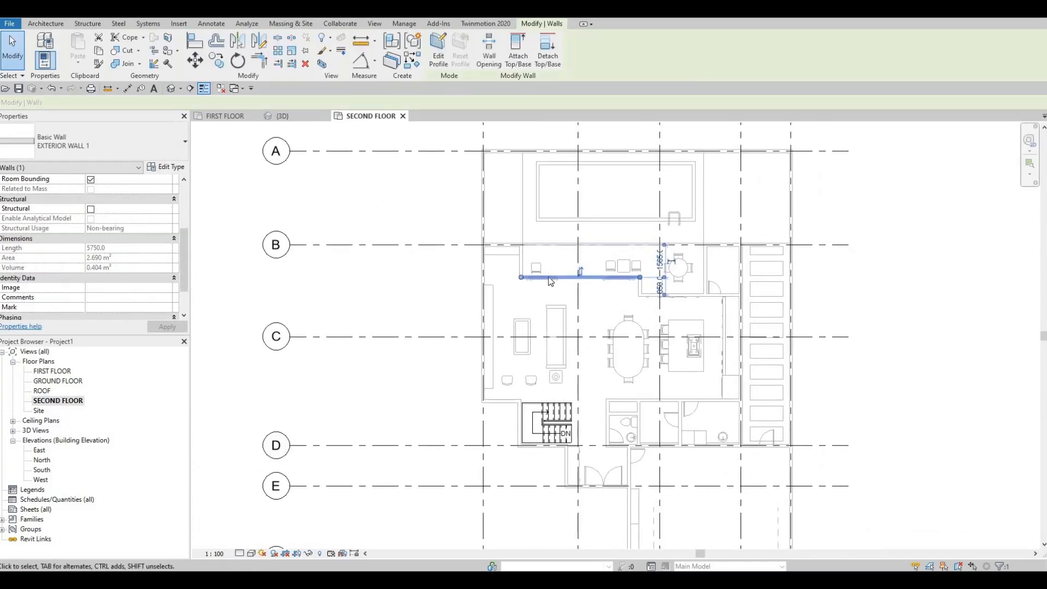
key(Escape)
key(Escape)
click(550, 278)
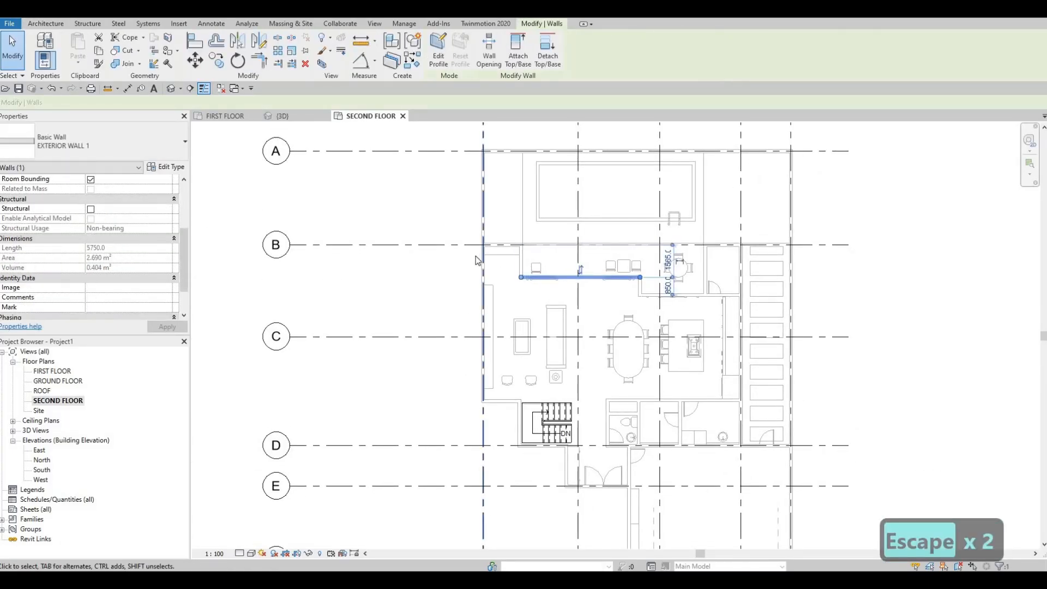
scroll(494, 229, up, 2)
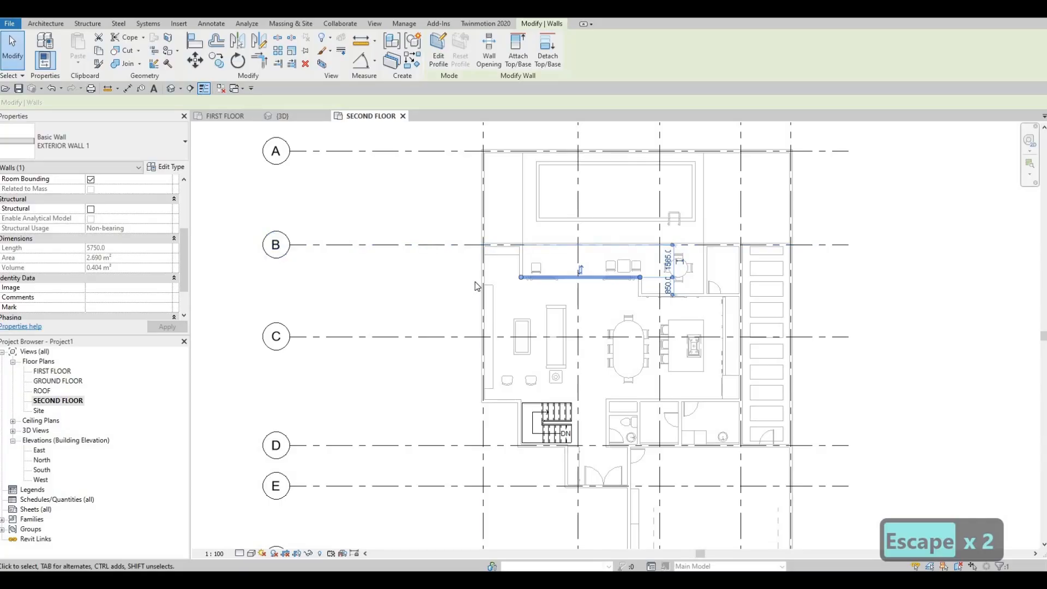
scroll(470, 291, up, 2)
key(Escape)
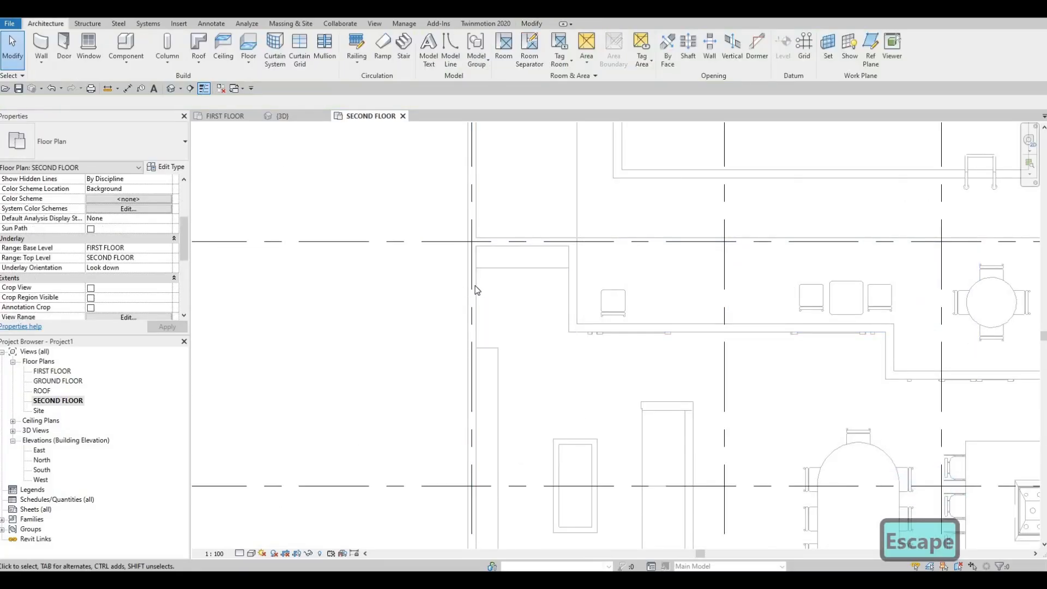
click(472, 289)
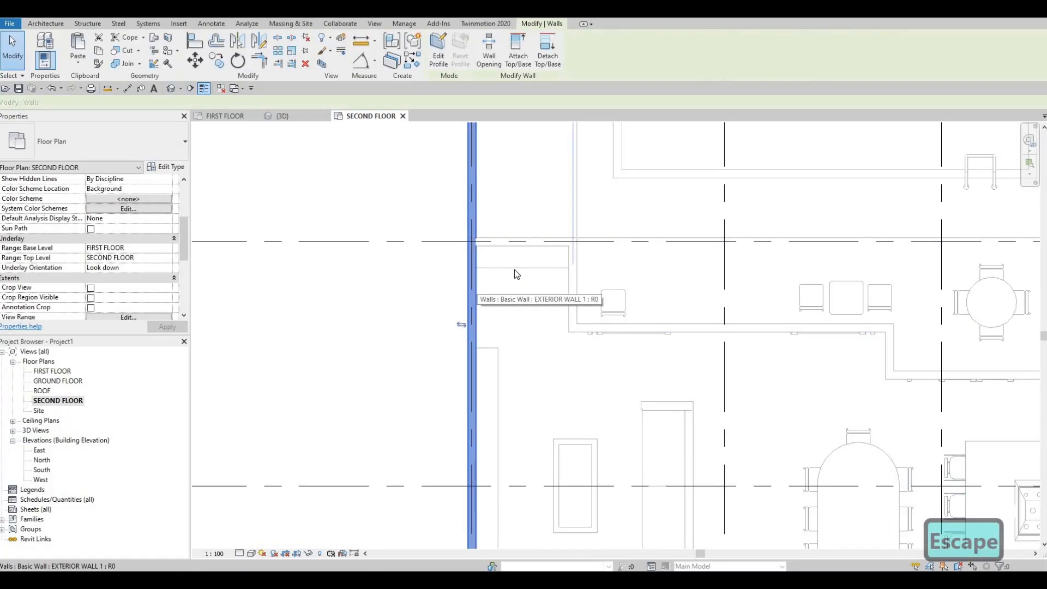
scroll(490, 294, up, 1)
scroll(452, 236, down, 2)
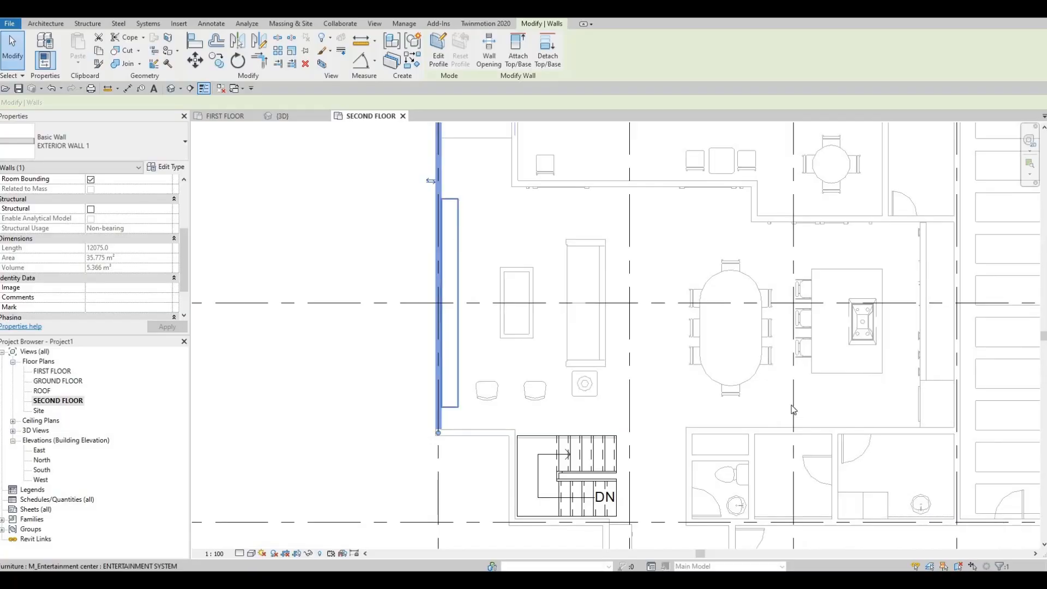
key(Escape)
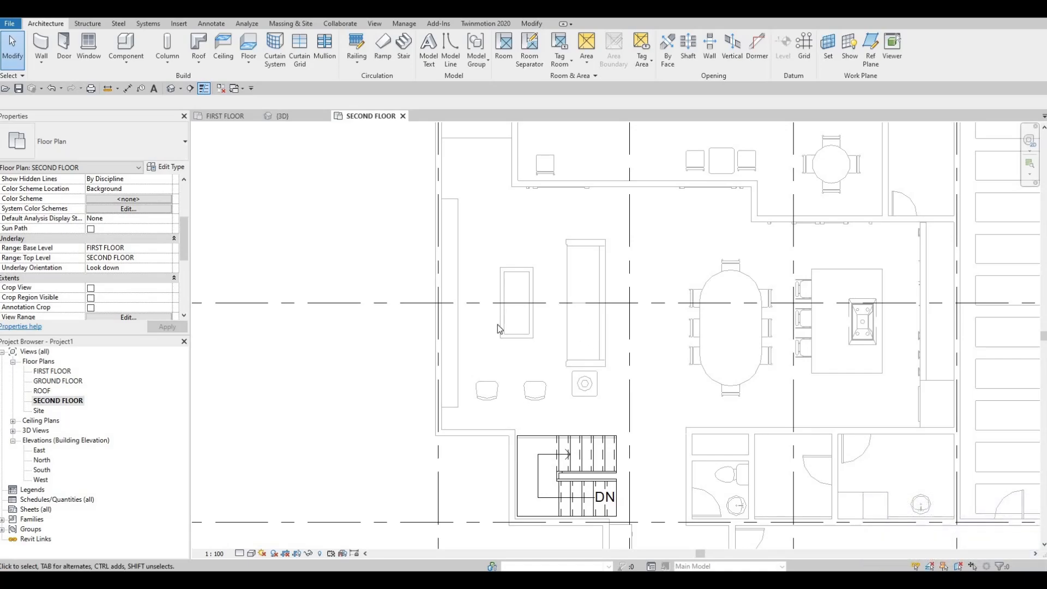
key(Escape)
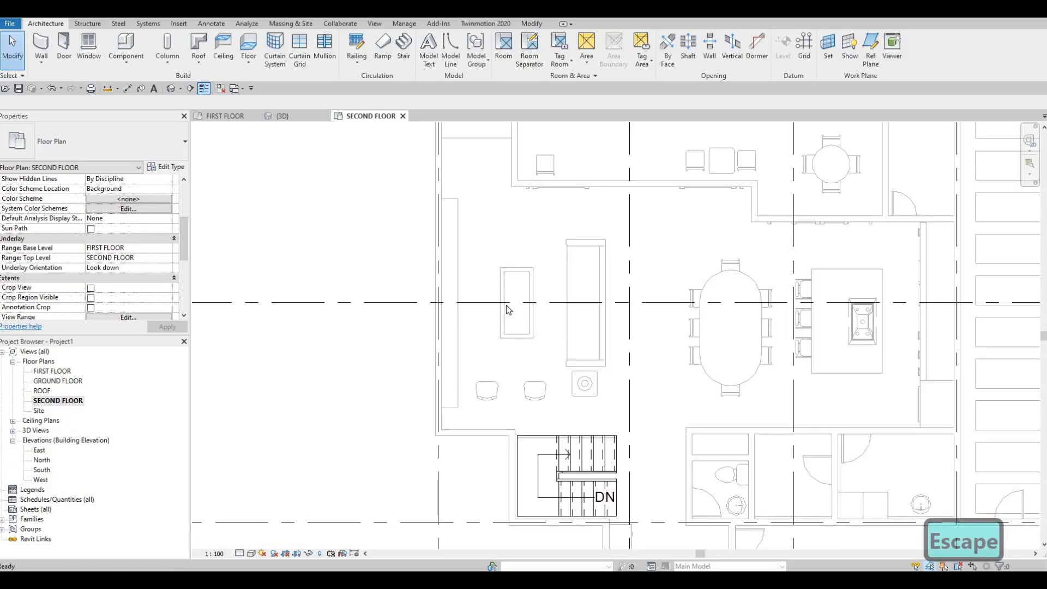
scroll(478, 480, down, 2)
key(Escape)
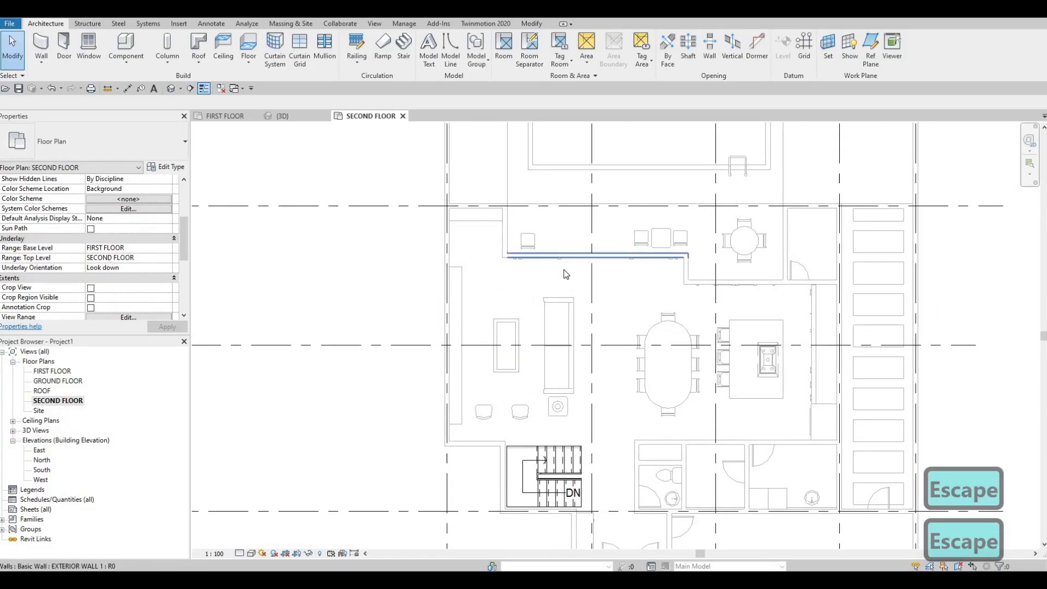
Step: Create a similar EXTERIOR WALL 1 up to ROOF, running 1835 mm along grid B from its intersection with grid 1
click(549, 256)
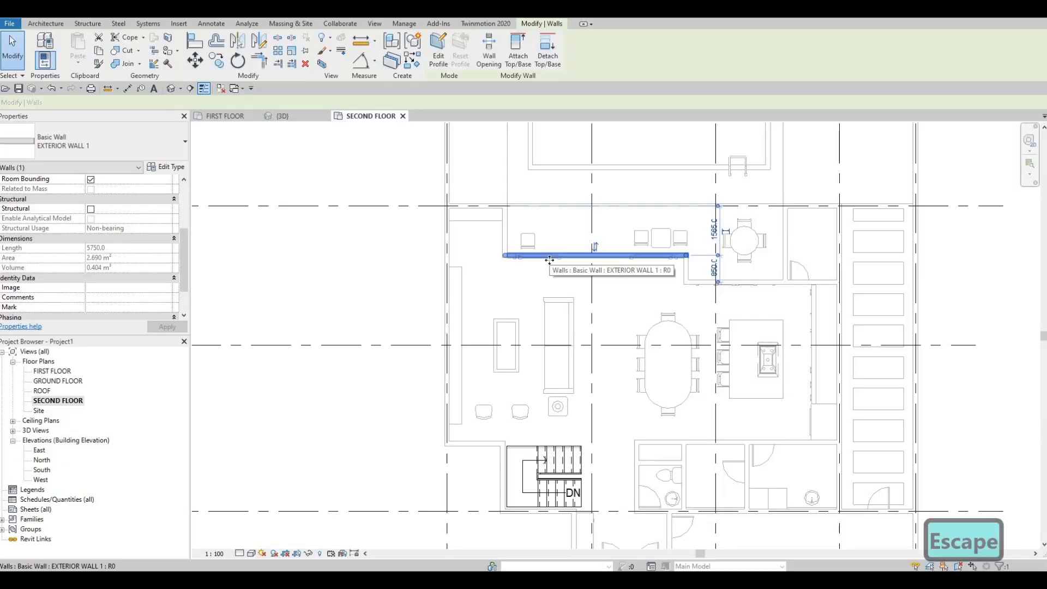
key(c)
key(s)
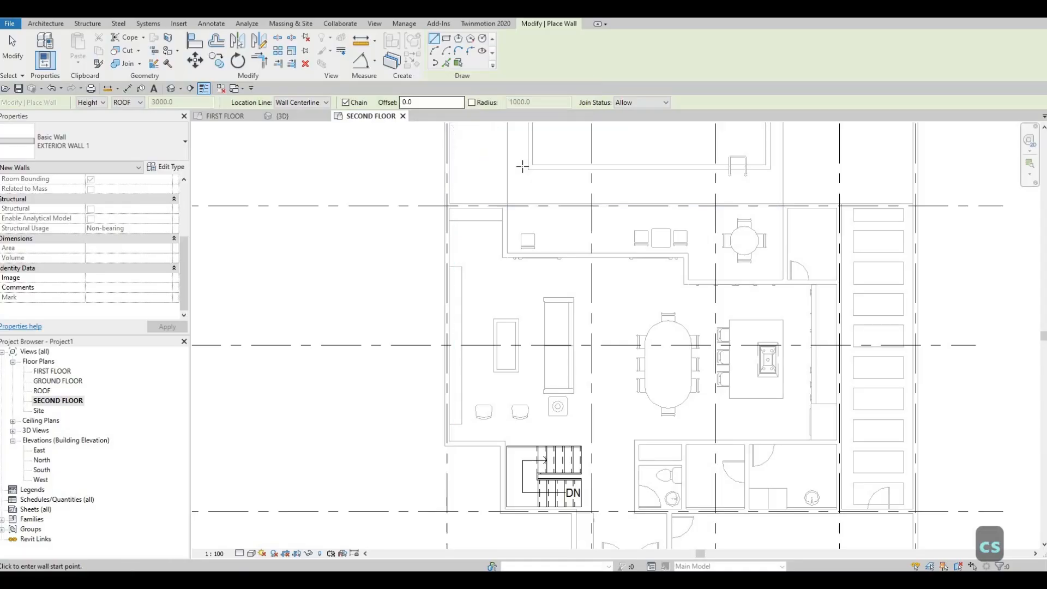
scroll(493, 212, up, 1)
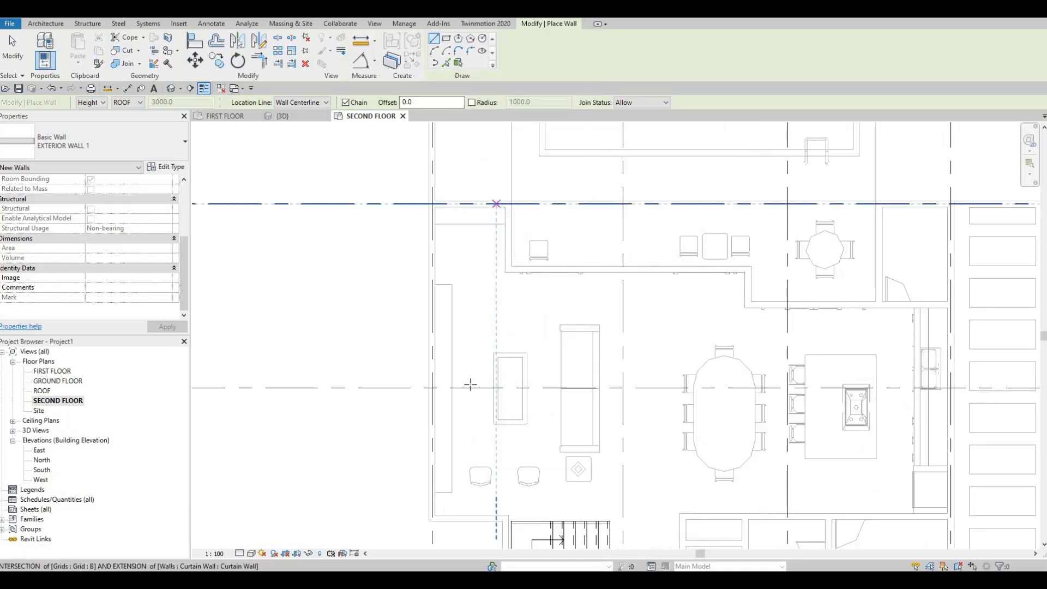
middle_drag(476, 338, 481, 460)
scroll(477, 367, down, 4)
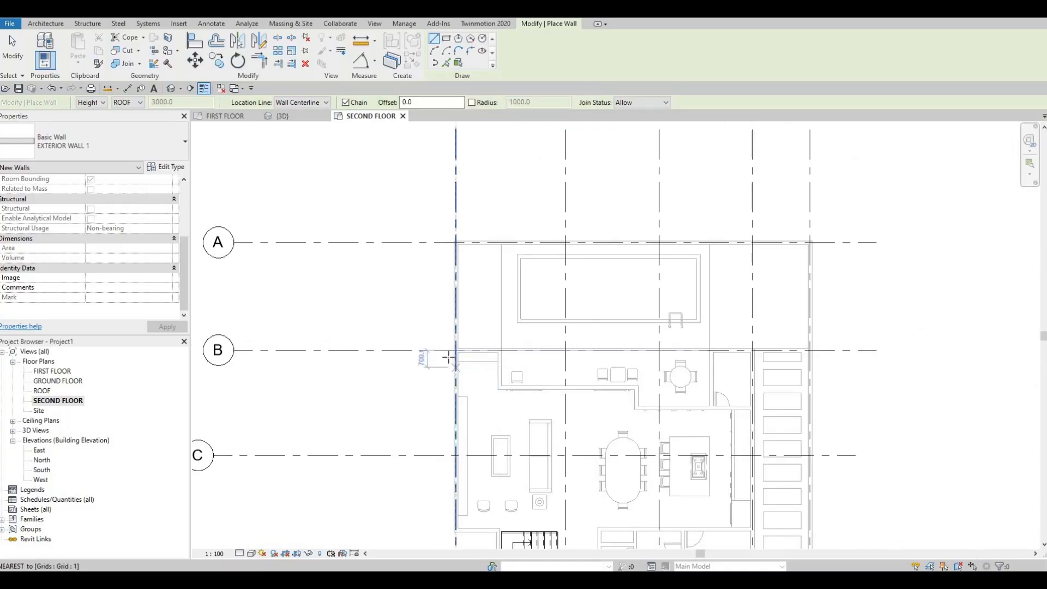
scroll(454, 353, down, 1)
scroll(454, 354, up, 5)
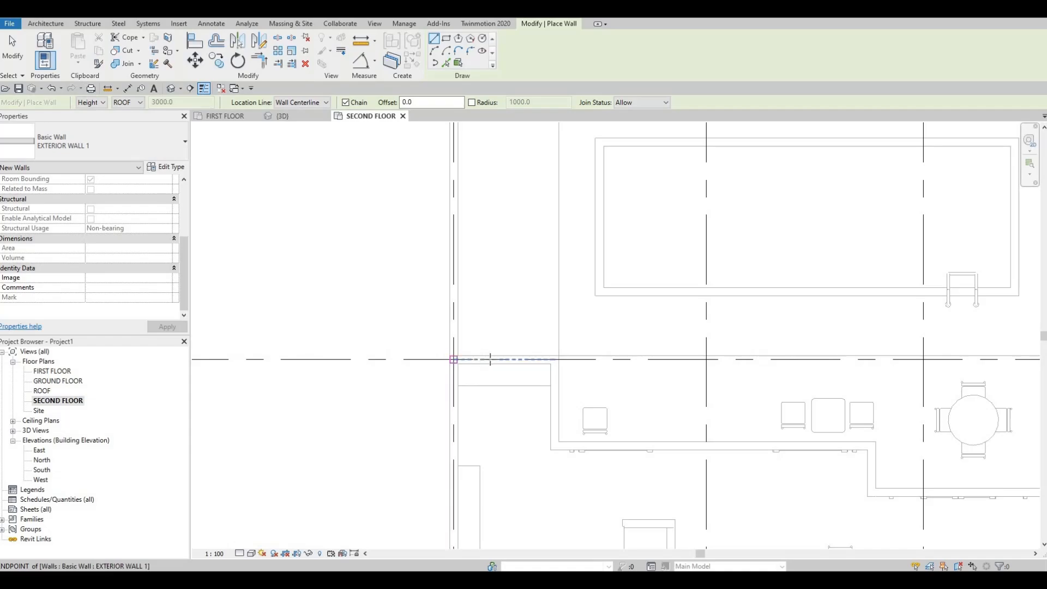
click(453, 359)
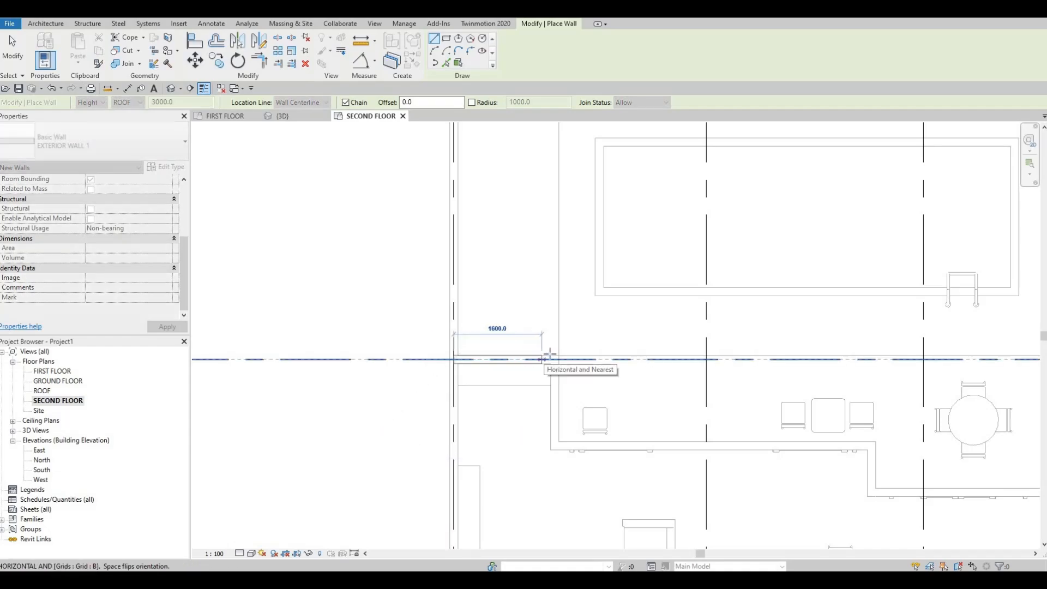
scroll(547, 356, down, 2)
scroll(547, 356, down, 4)
scroll(540, 357, up, 5)
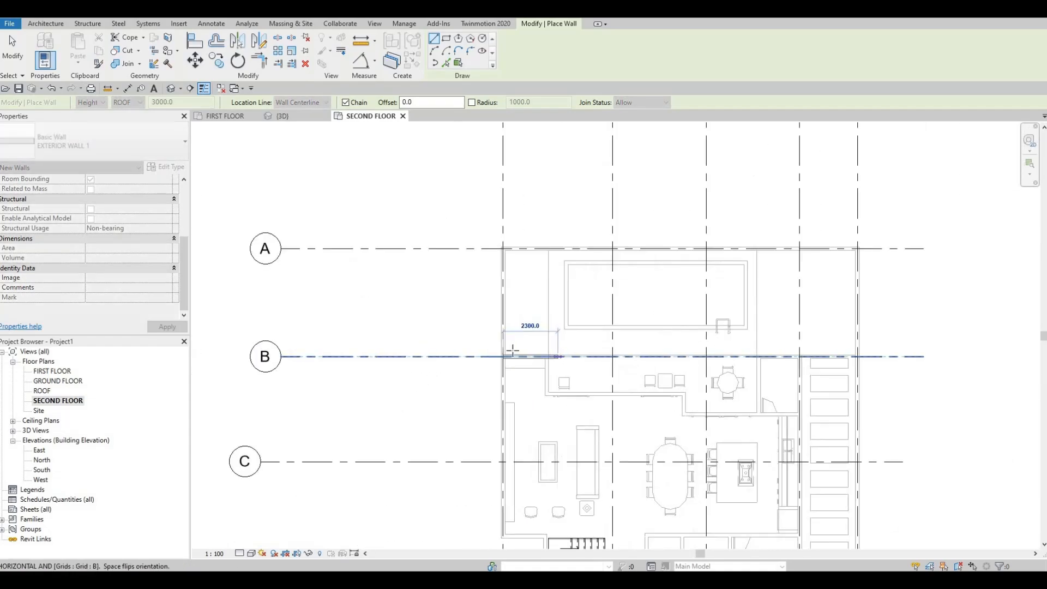
scroll(540, 357, up, 3)
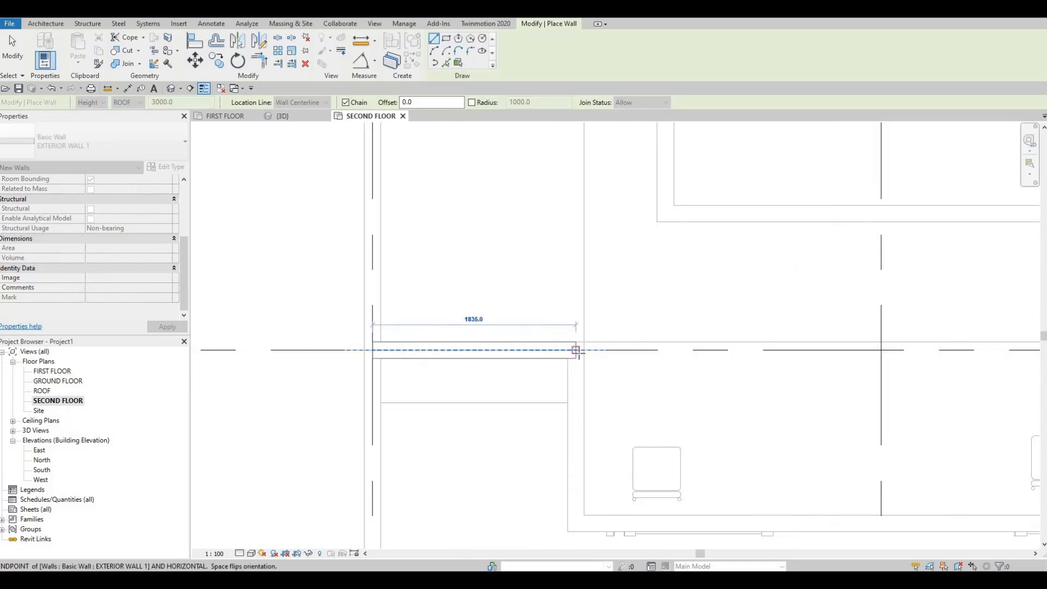
click(576, 383)
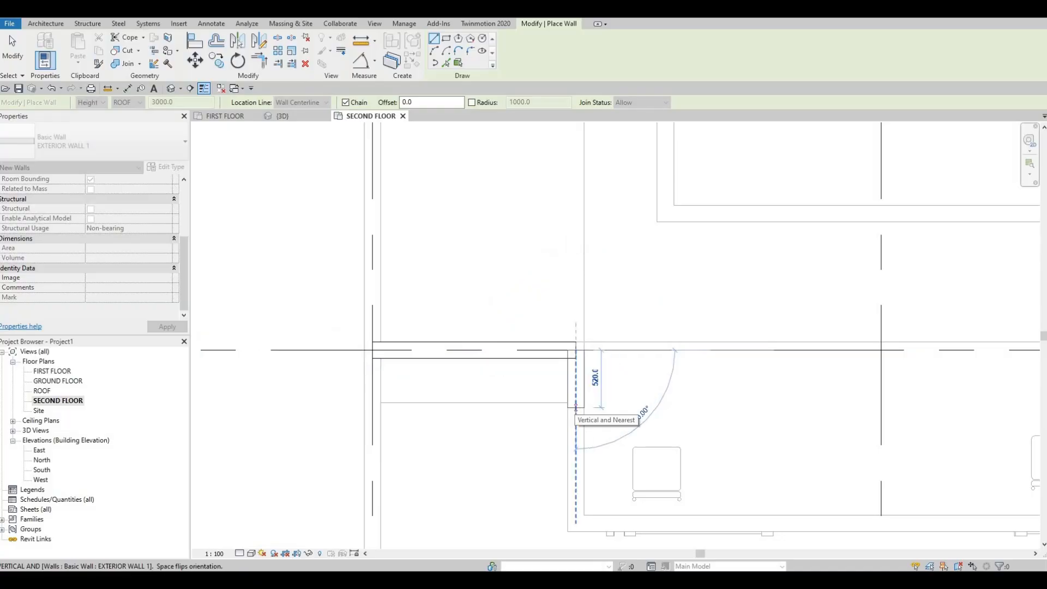
Step: Continue the wall with a 500 mm perpendicular segment from grid B toward the house interior
text(300)
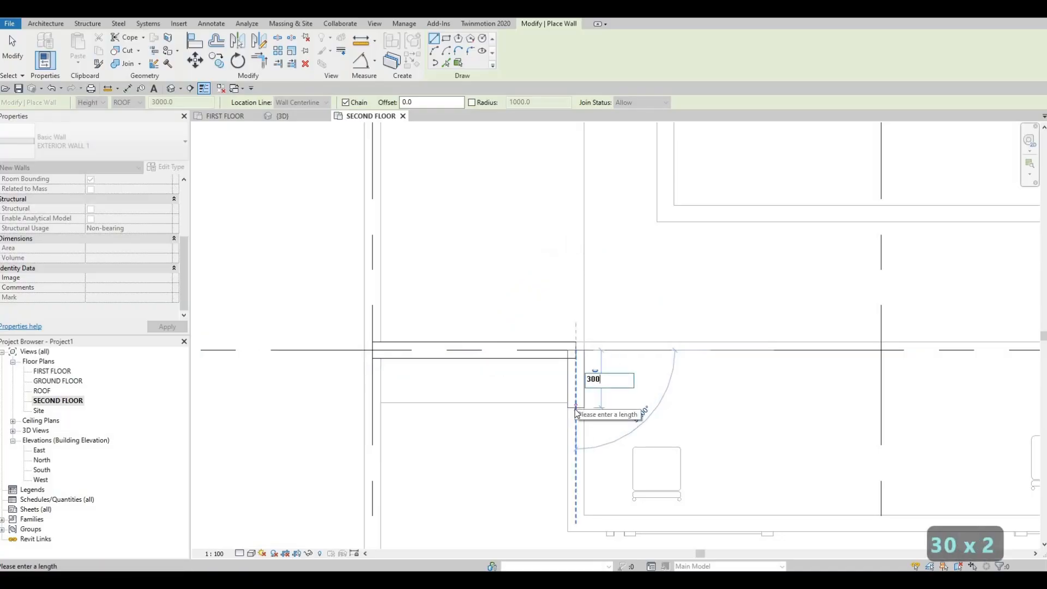
key(BackSpace)
key(BackSpace)
key(BackSpace)
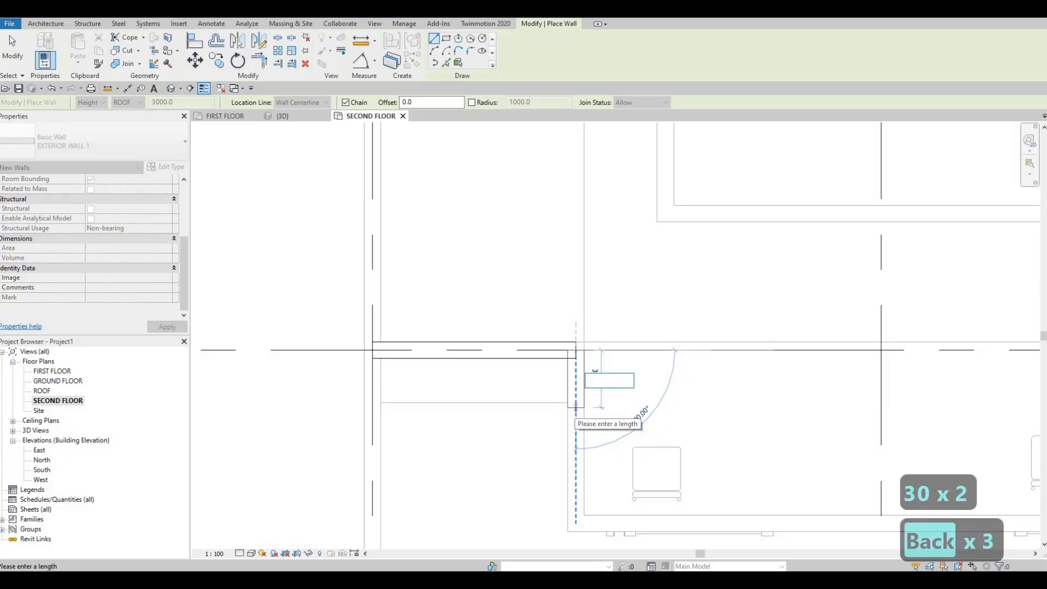
text(500)
key(Return)
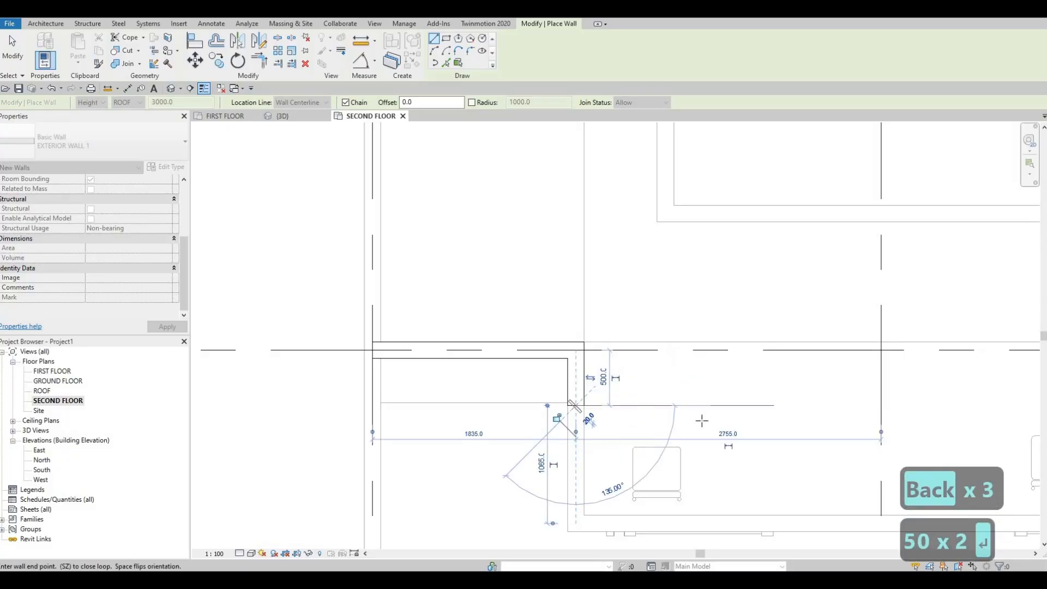
Step: Extend the wall chain about 8990 mm parallel to grid B to the centreline of the small room's wall beside the round table
scroll(708, 403, down, 1)
scroll(885, 383, down, 3)
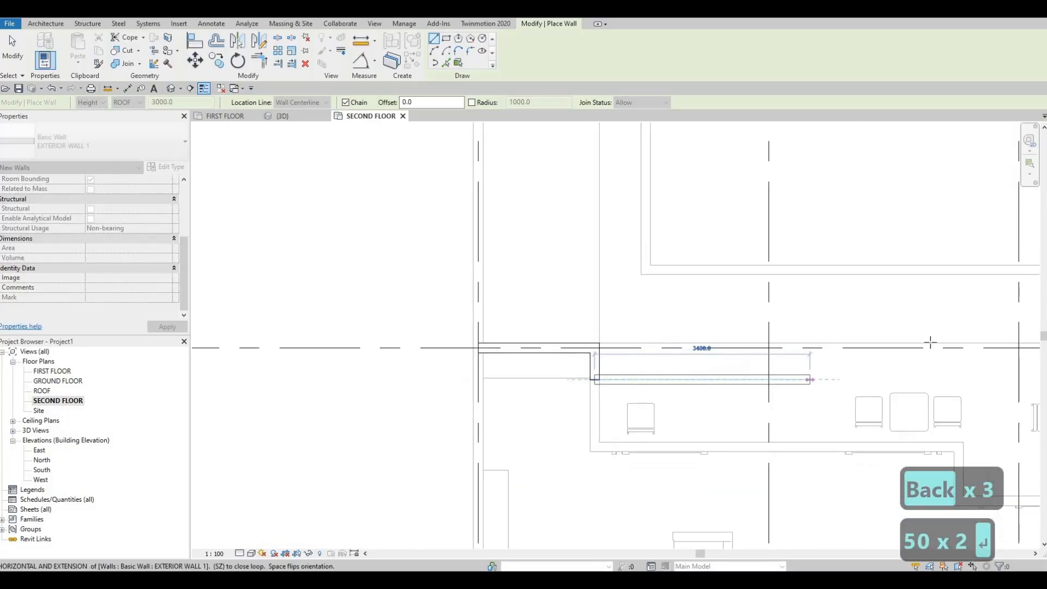
middle_drag(886, 341, 697, 294)
scroll(905, 327, up, 1)
scroll(584, 311, down, 2)
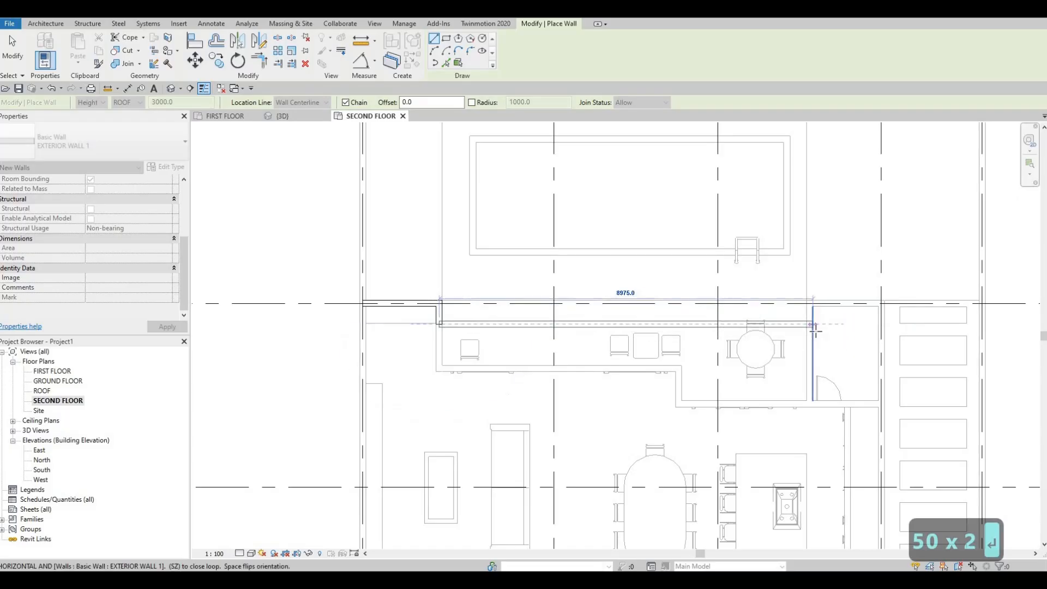
scroll(812, 323, up, 2)
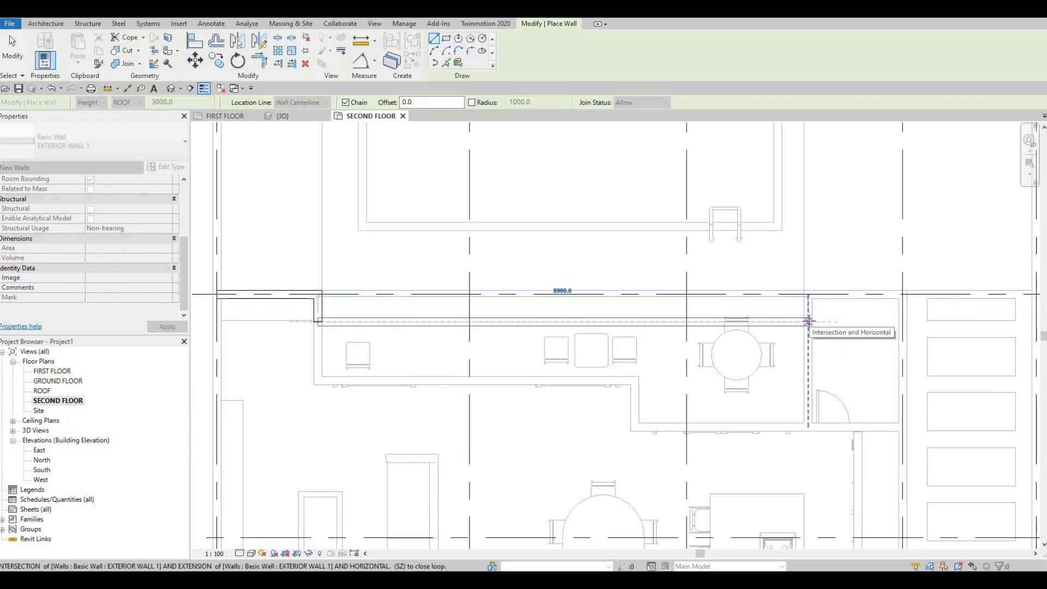
click(808, 321)
Step: Return the wall 500 mm to grid B and continue it 1720 mm along grid B to grid 4
scroll(808, 316, up, 2)
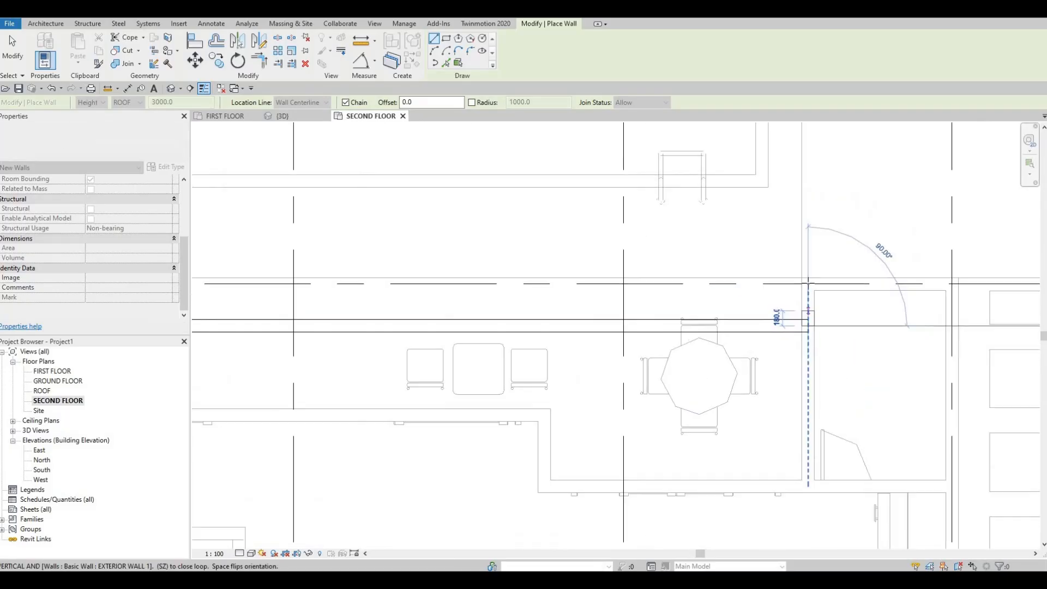
click(808, 283)
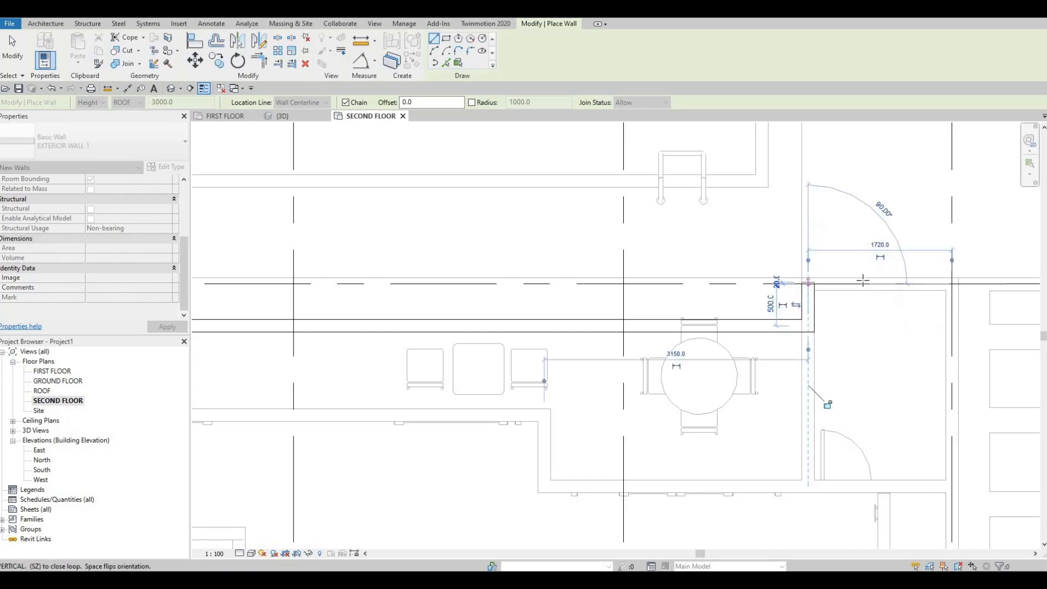
click(951, 278)
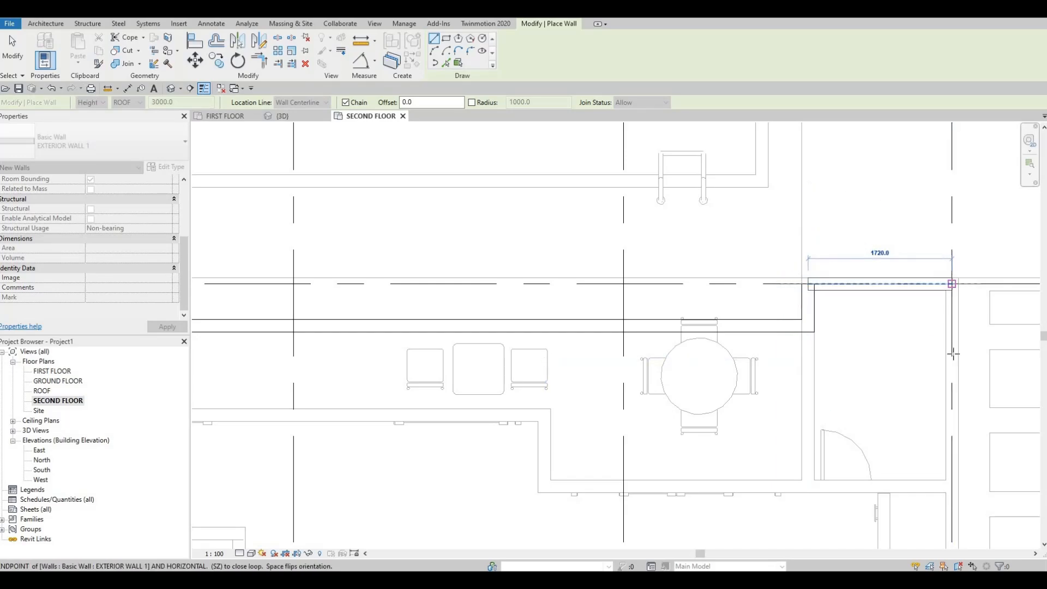
scroll(927, 283, down, 3)
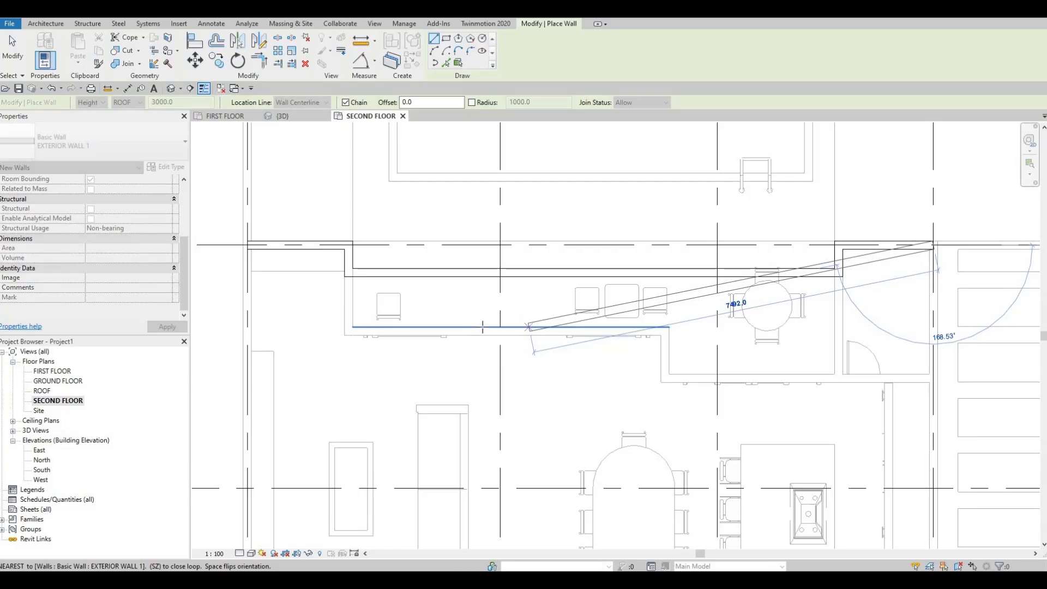
scroll(739, 196, down, 2)
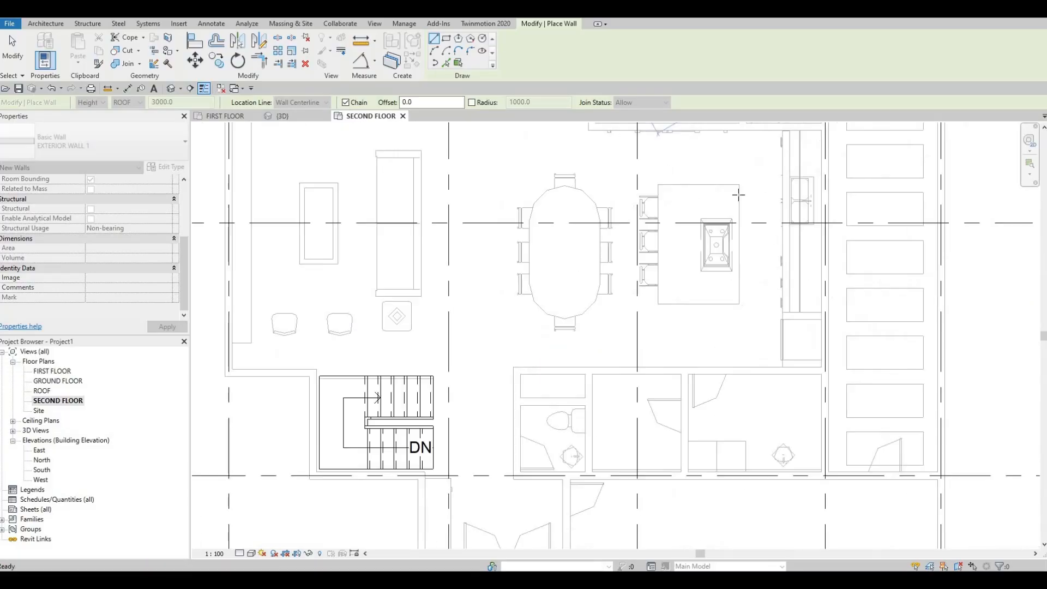
Step: Continue the EXTERIOR WALL 1 chain along grid 4 from grid B to its intersection with grid D
scroll(821, 298, down, 1)
scroll(821, 299, up, 2)
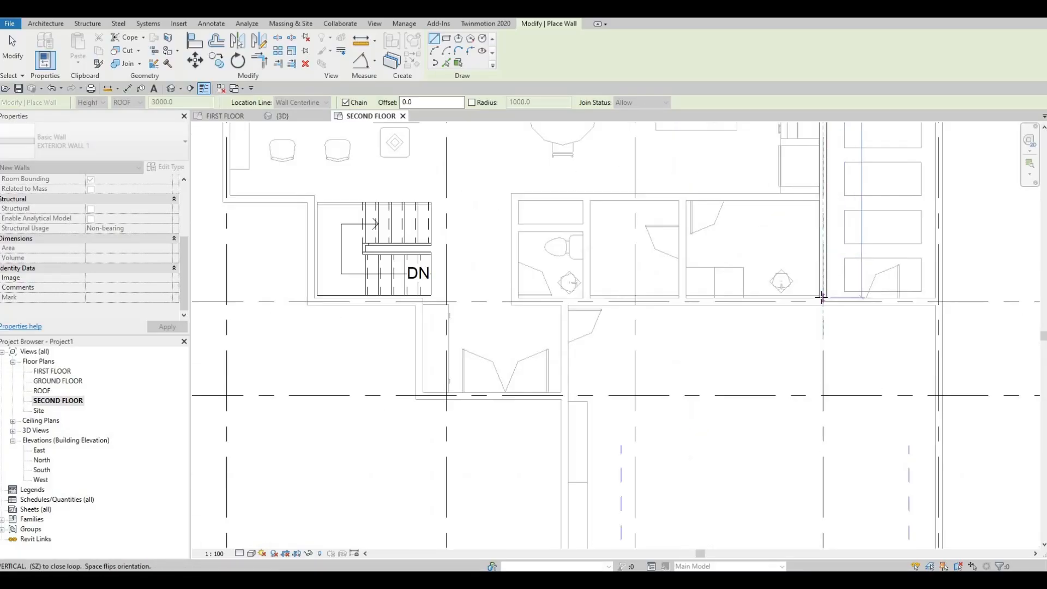
scroll(822, 299, down, 2)
scroll(822, 299, down, 1)
mouse_move(828, 248)
middle_down()
mouse_move(822, 545)
mouse_move(828, 258)
middle_up()
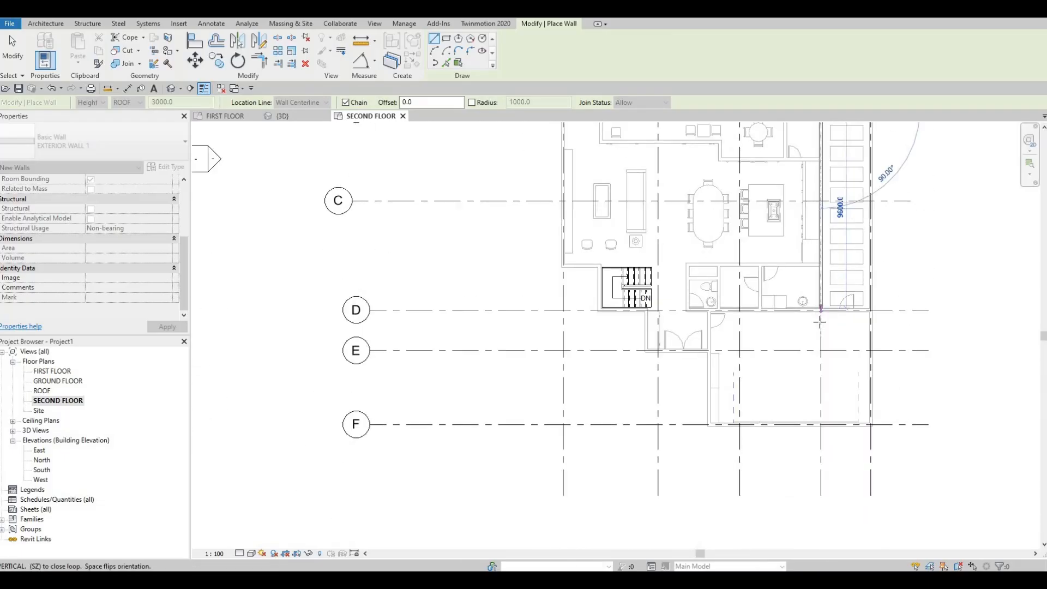
scroll(820, 305, up, 4)
click(822, 331)
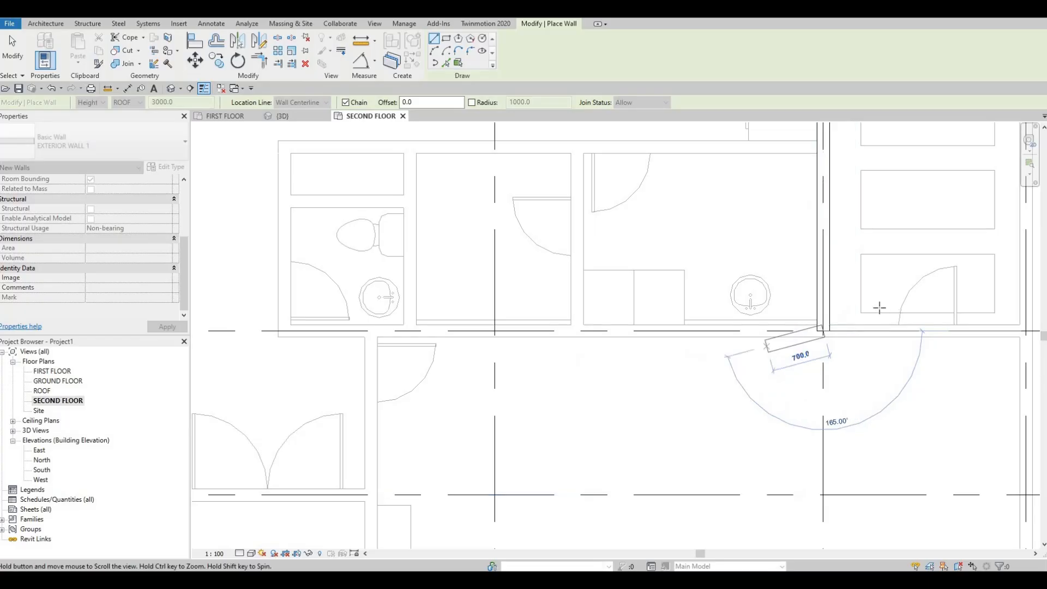
Step: Turn the wall chain along grid D and run it from grid 4 to grid 3
middle_drag(776, 334, 878, 306)
scroll(877, 307, down, 5)
scroll(760, 305, down, 6)
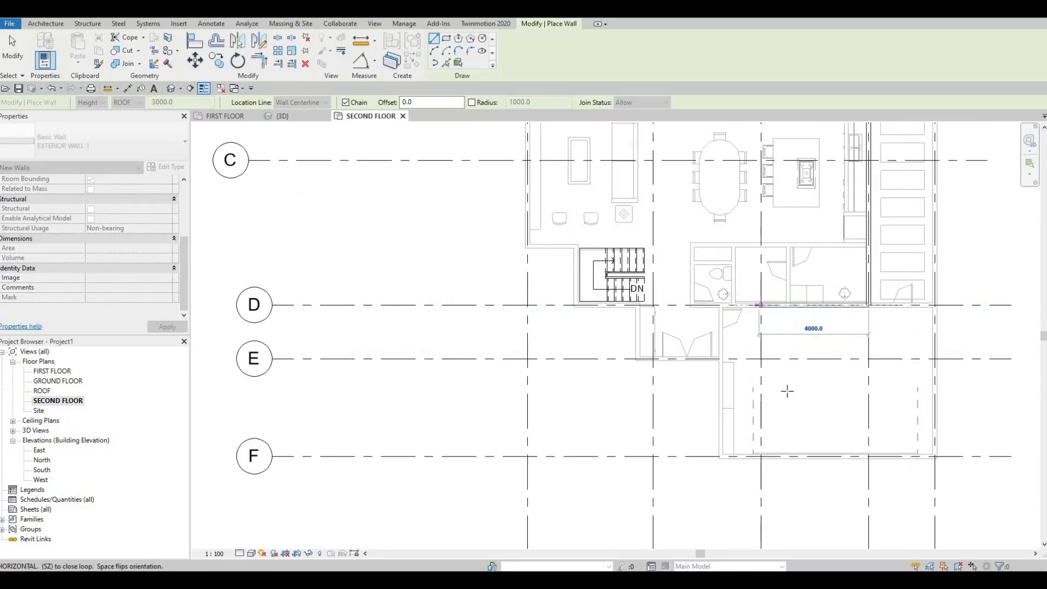
scroll(787, 384, down, 1)
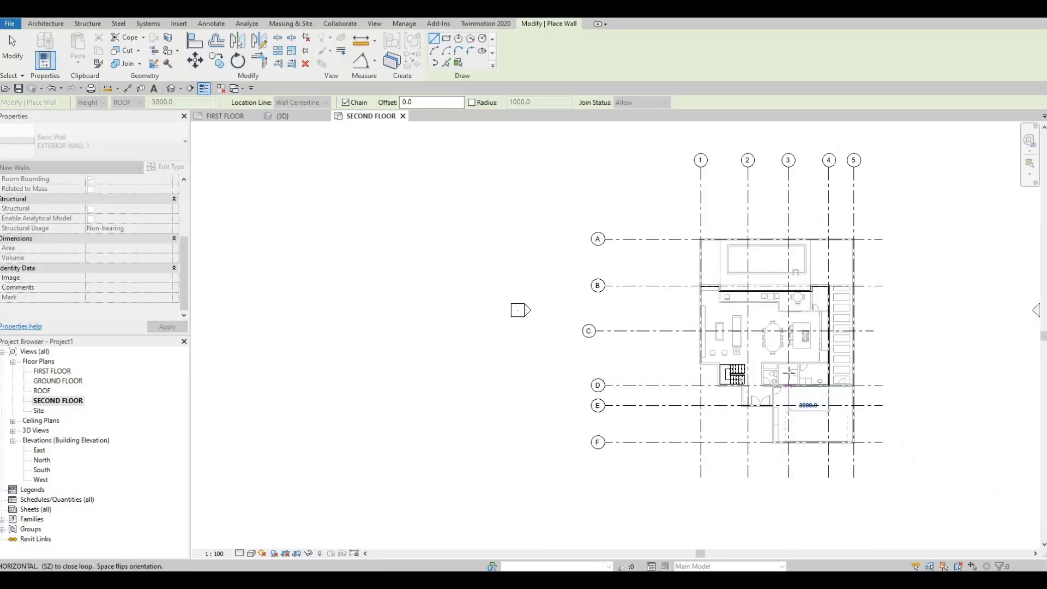
scroll(788, 384, up, 6)
click(787, 377)
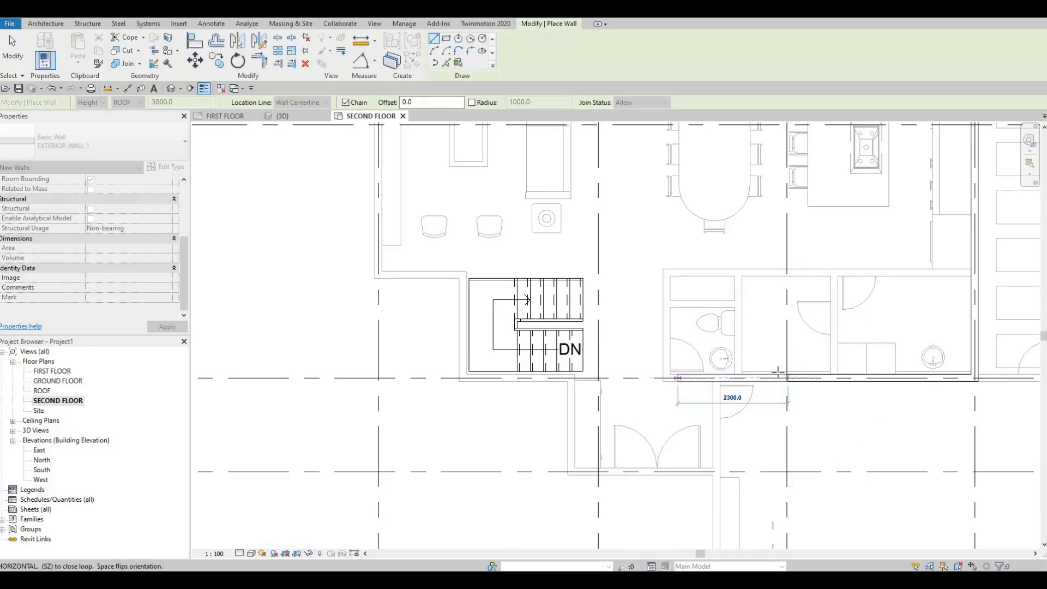
Step: Extend the wall another 1650 mm along grid D beyond grid 3 toward grid 2
scroll(798, 376, up, 2)
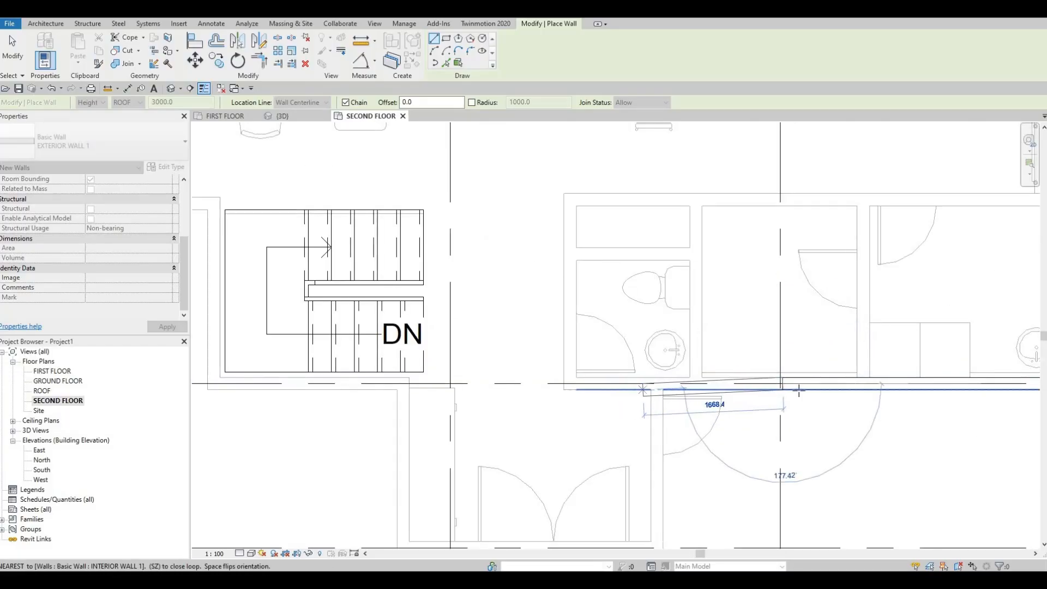
scroll(785, 379, up, 2)
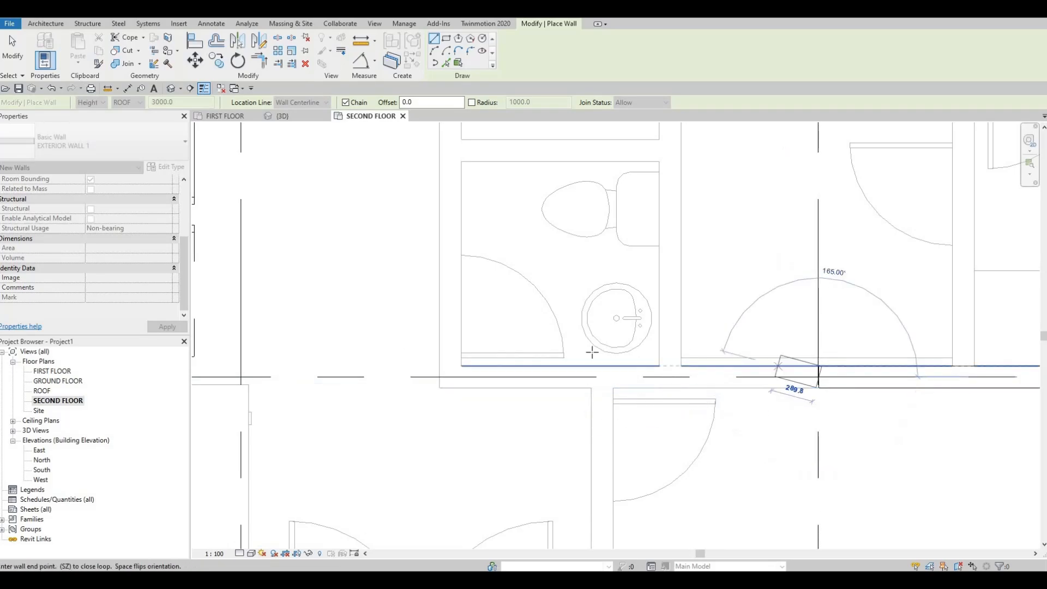
scroll(591, 351, down, 1)
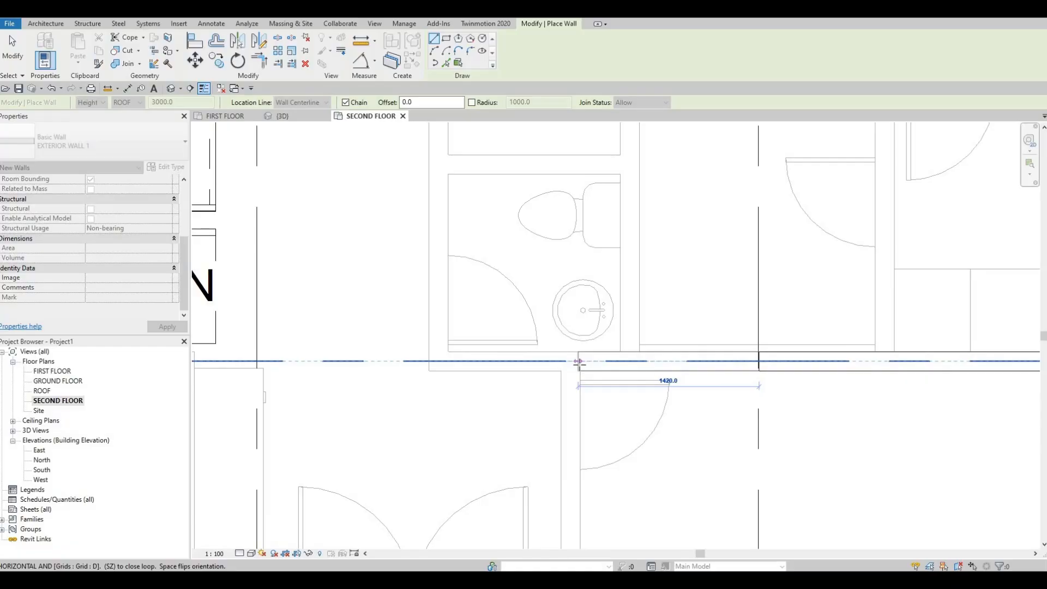
text(1650)
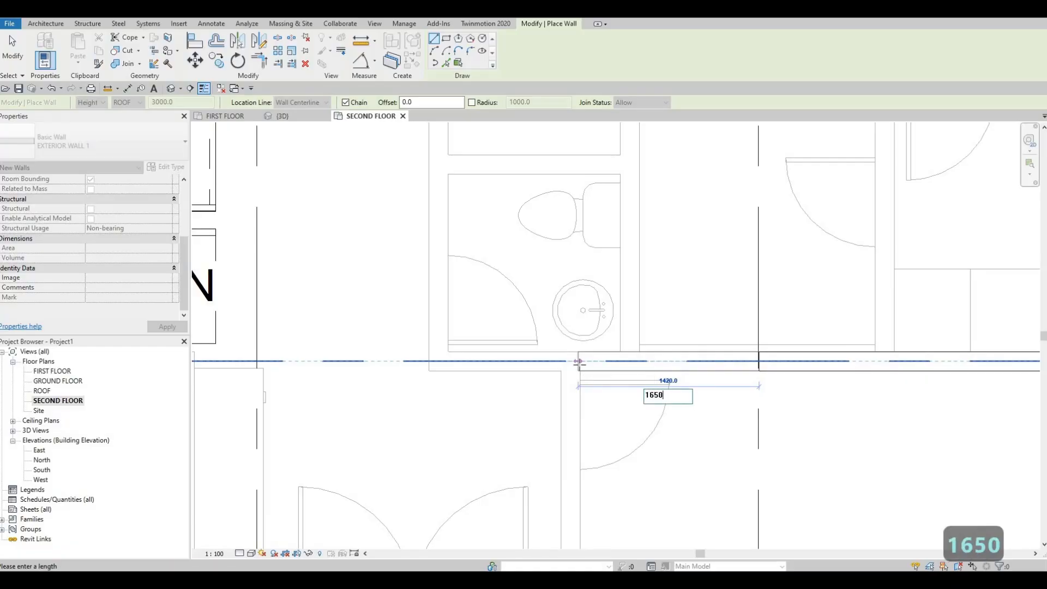
key(Return)
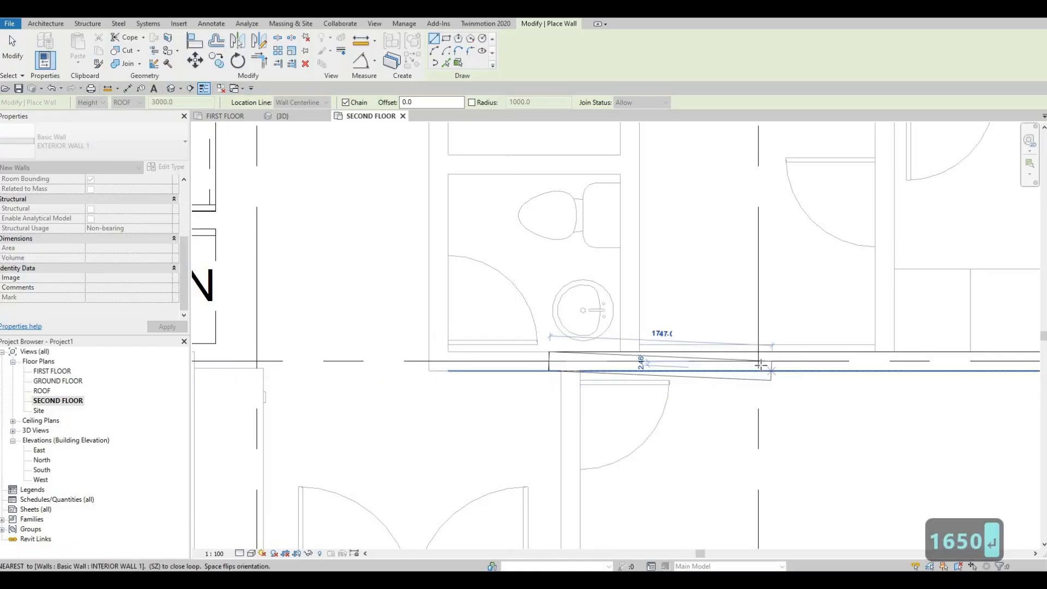
Step: Continue the wall about 2195 mm perpendicular from grid D to the centreline of the bathroom's far underlay wall, and end the chain there
scroll(761, 364, down, 4)
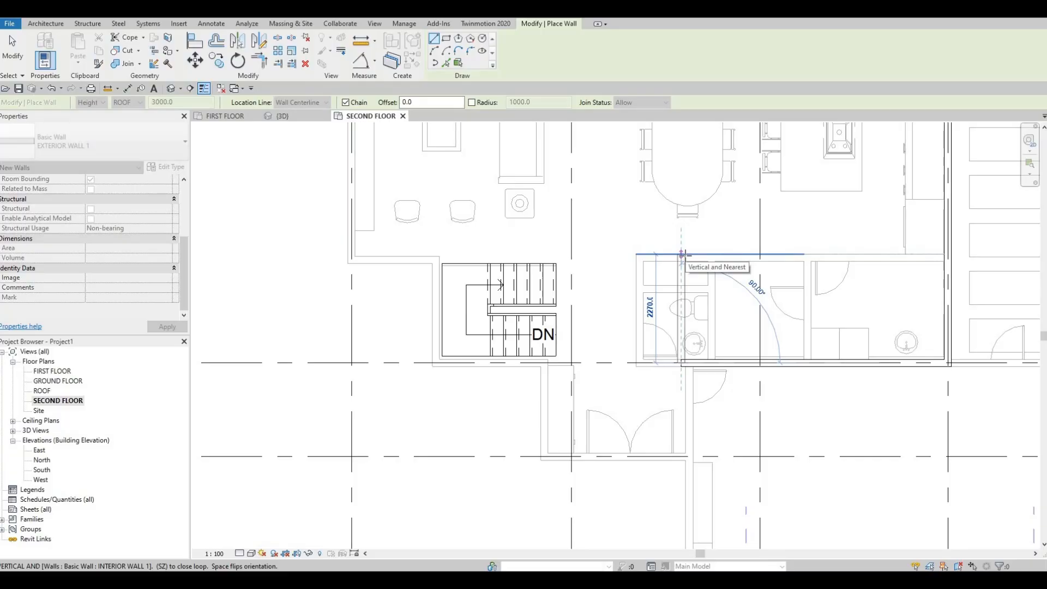
scroll(681, 254, down, 4)
scroll(681, 255, up, 5)
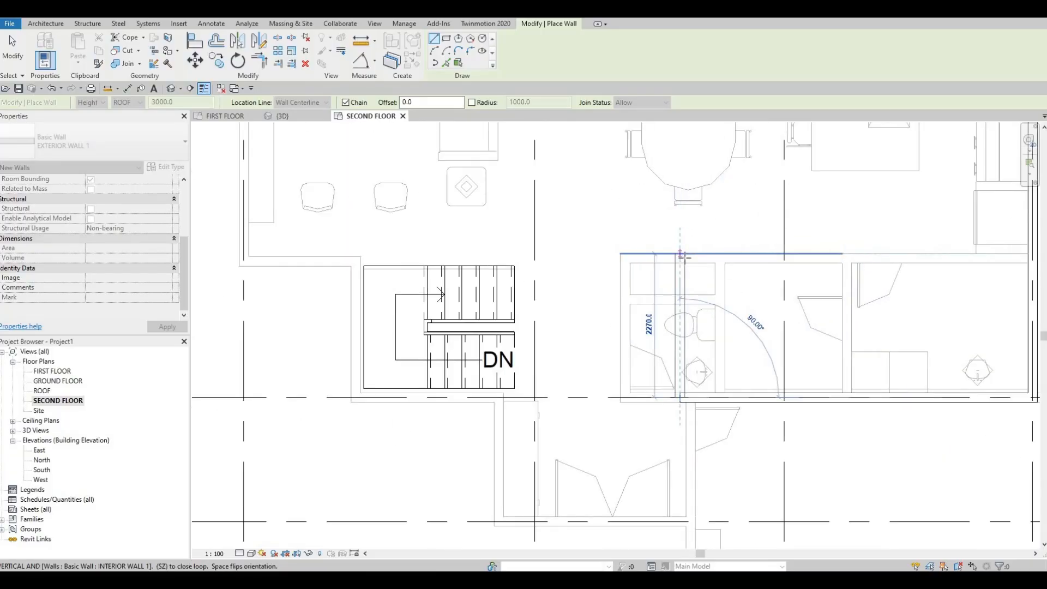
click(666, 257)
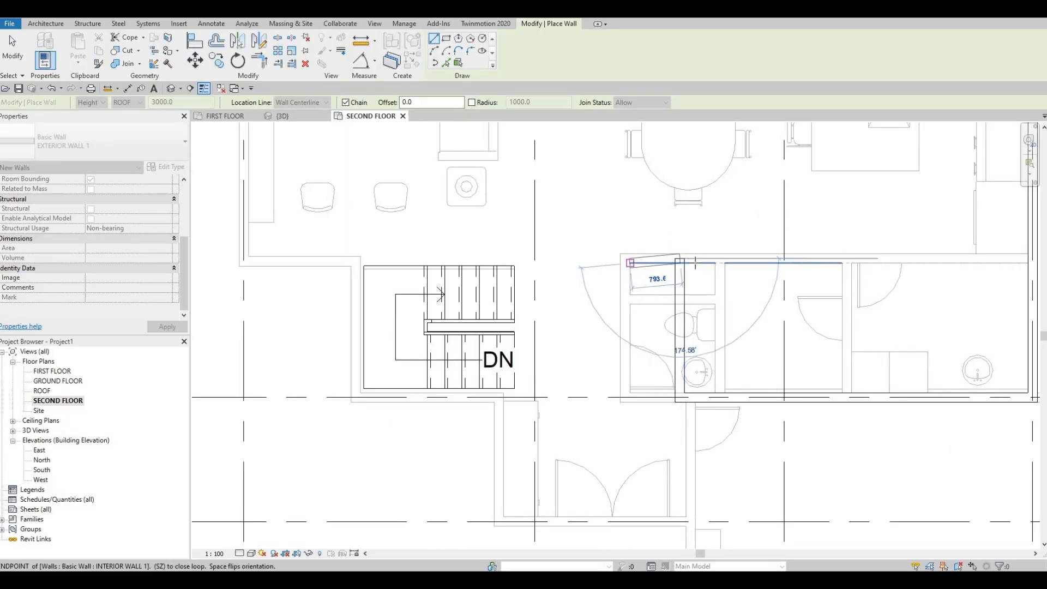
middle_drag(623, 254, 692, 254)
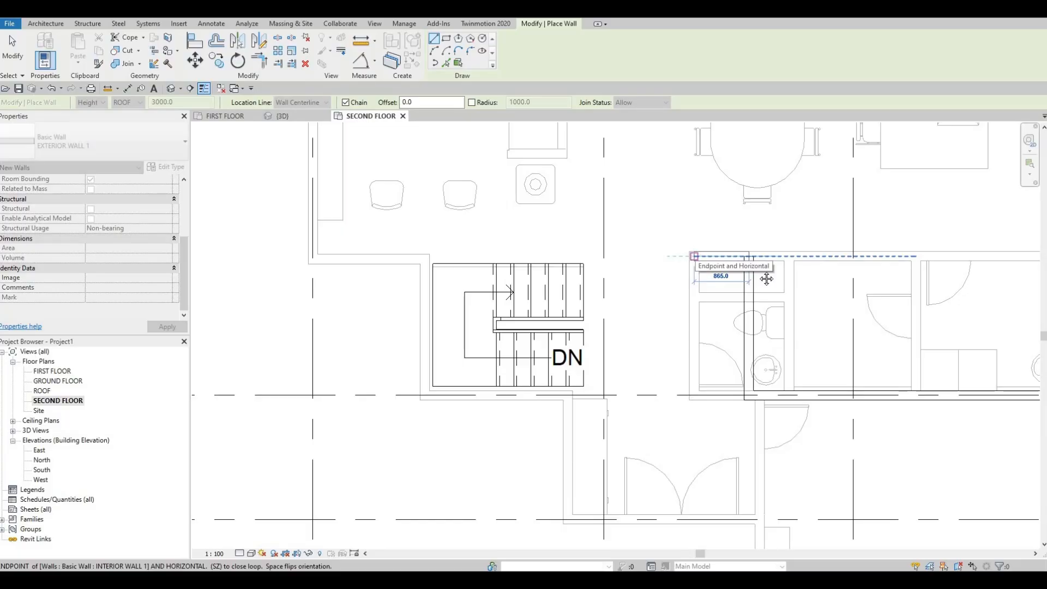
middle_drag(766, 279, 816, 277)
scroll(812, 278, down, 1)
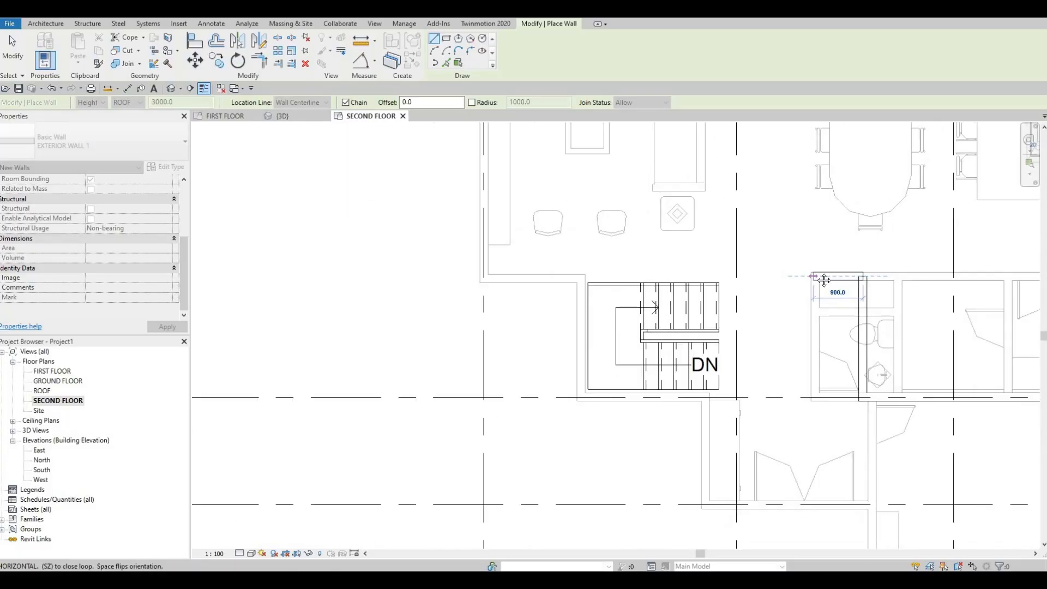
scroll(824, 279, down, 5)
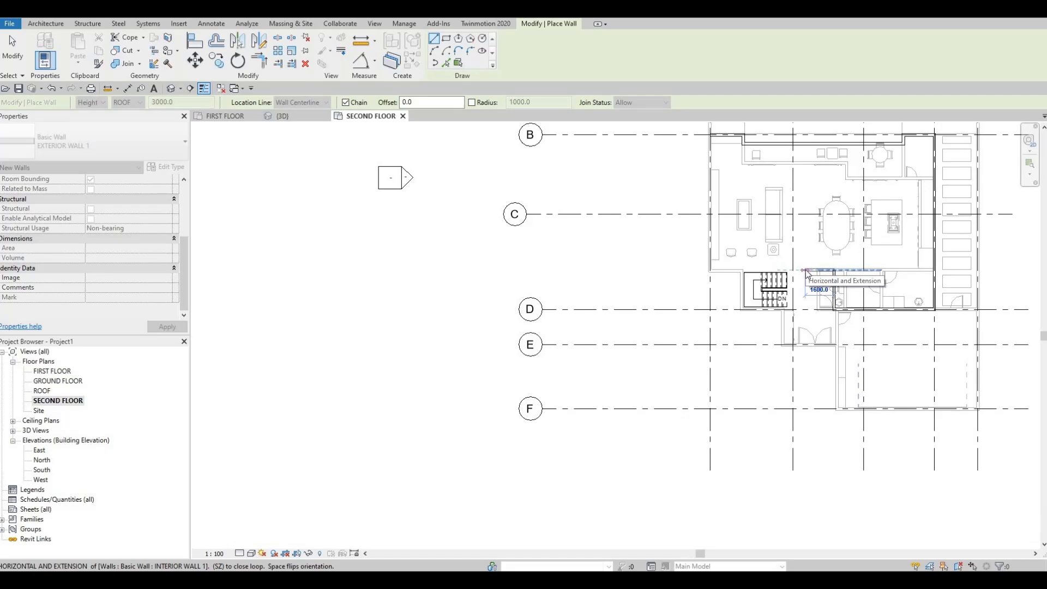
key(Escape)
key(Escape)
key(Escape)
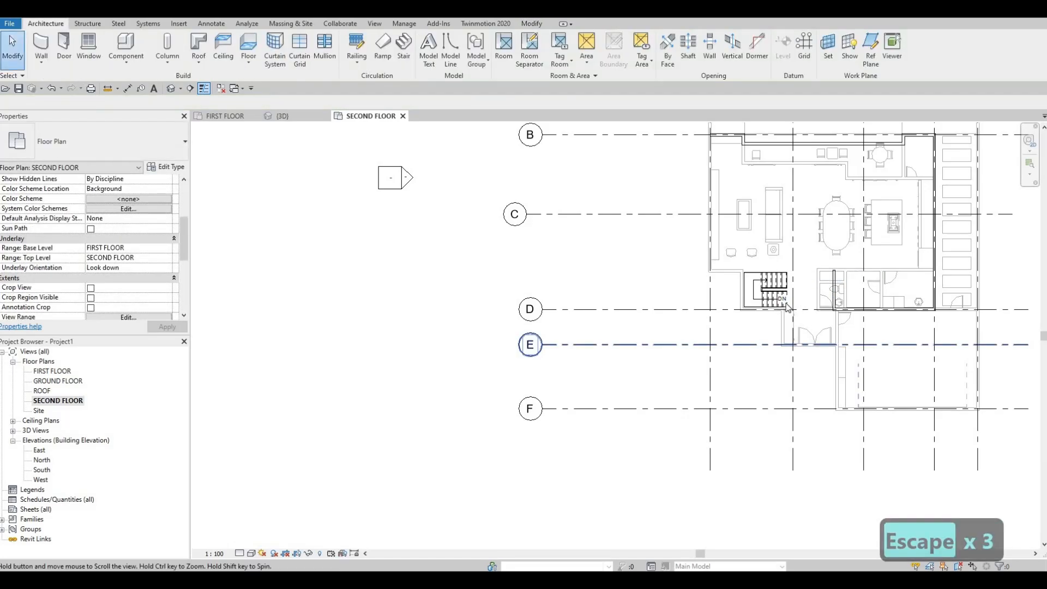
Step: Move the exterior wall segment on grid D onto grid E, keeping the adjoining walls attached
middle_drag(805, 305, 762, 269)
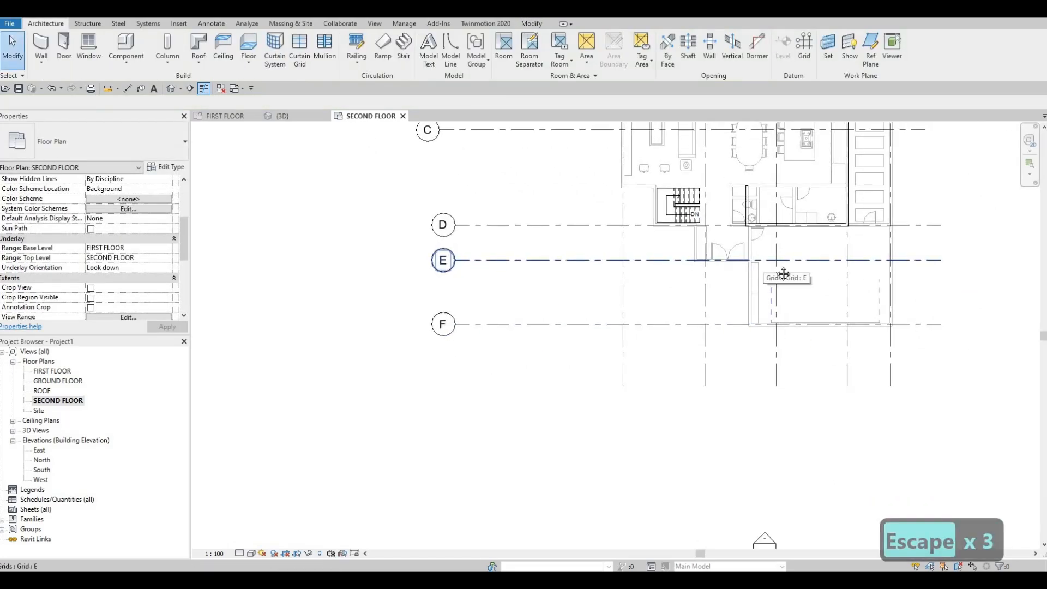
middle_drag(642, 289, 644, 325)
key(F1)
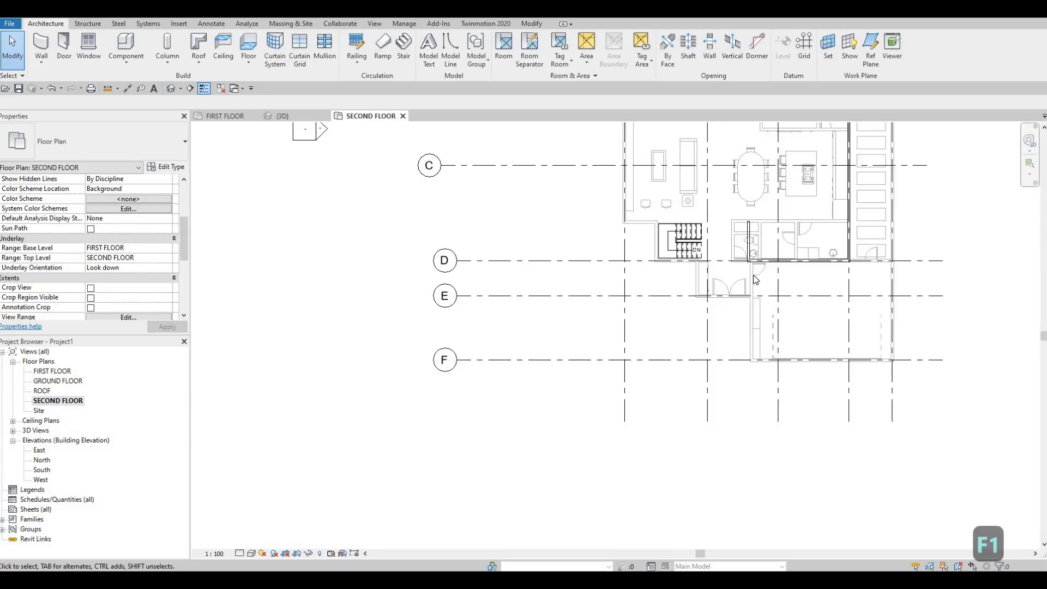
scroll(754, 269, up, 3)
click(751, 256)
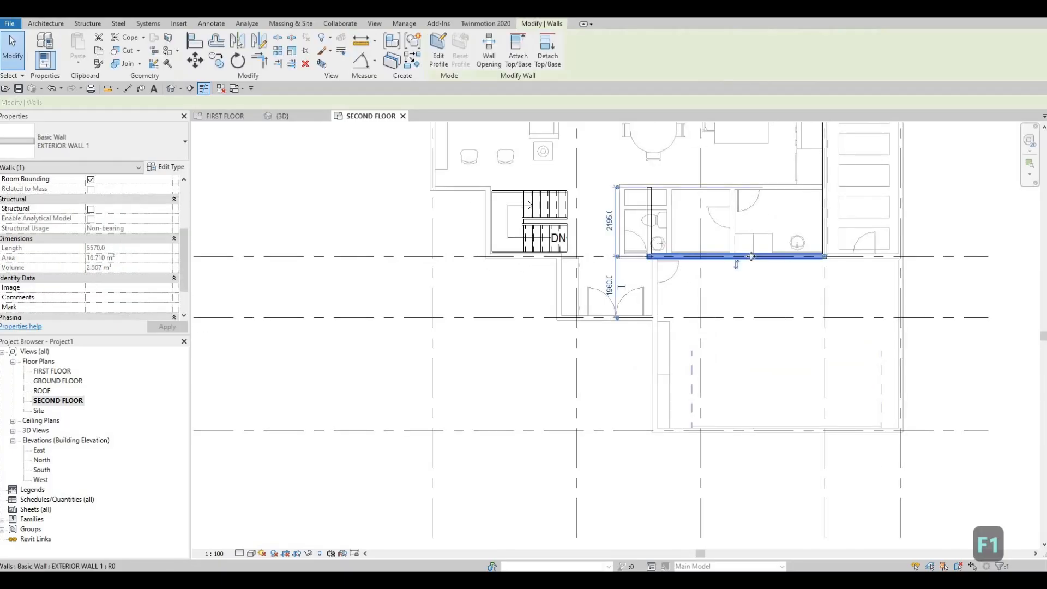
scroll(539, 328, down, 3)
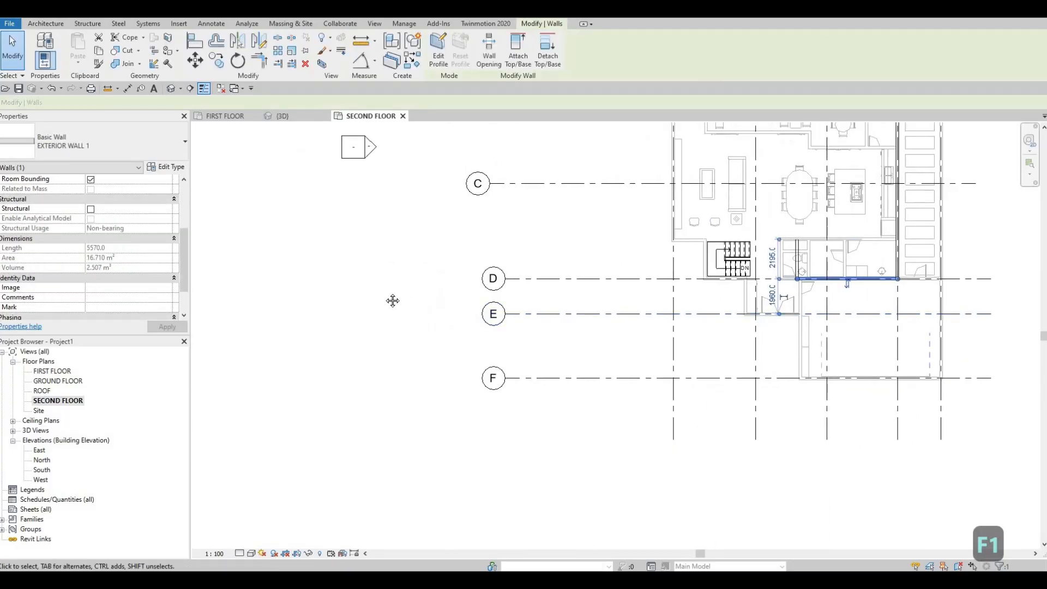
middle_drag(847, 300, 605, 278)
scroll(628, 235, up, 3)
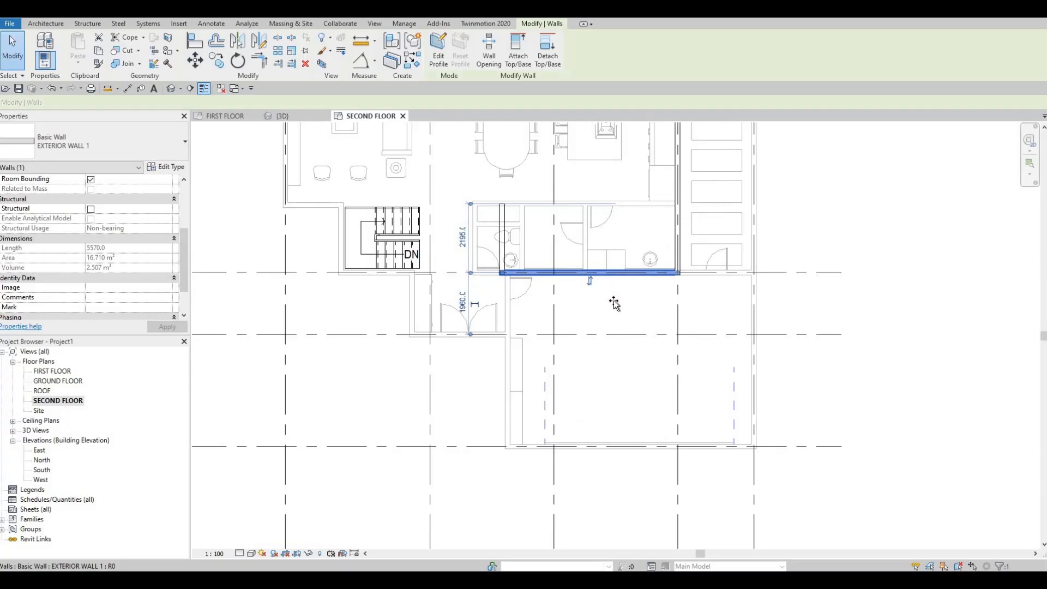
drag(616, 326, 540, 334)
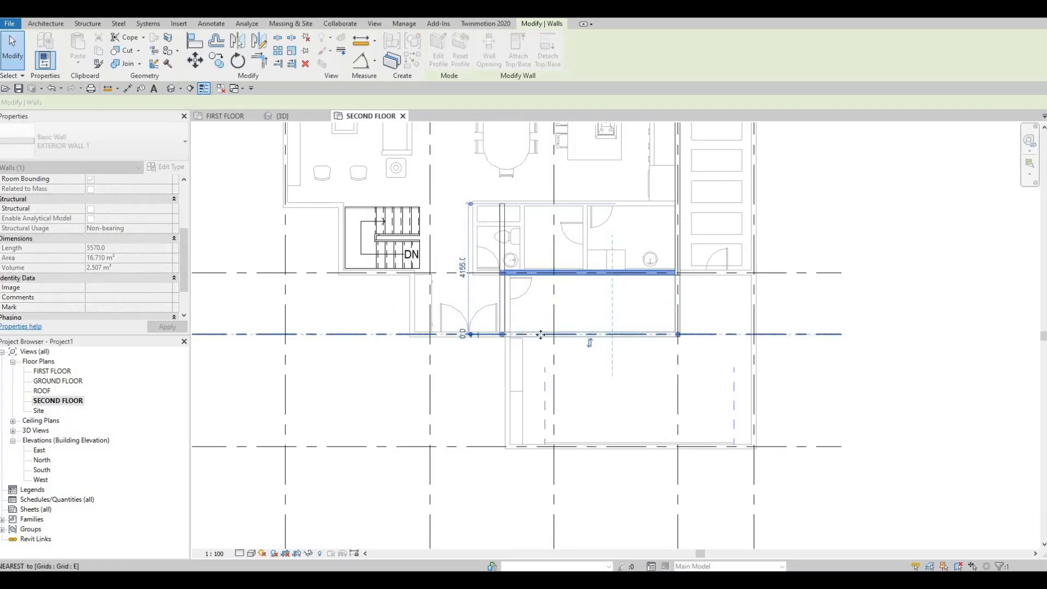
middle_drag(579, 305, 689, 296)
scroll(698, 245, down, 1)
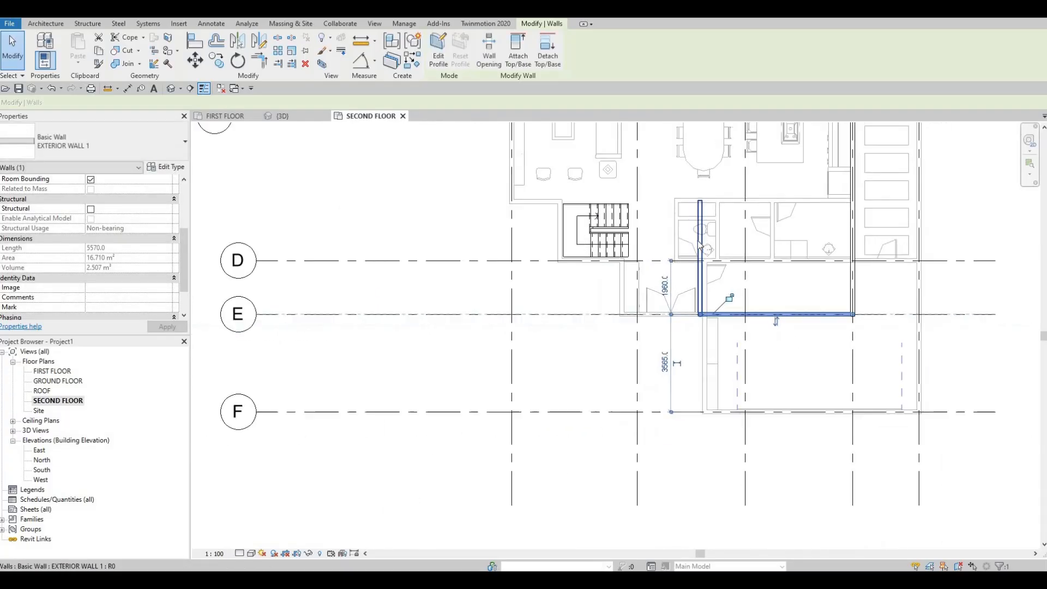
scroll(680, 308, up, 4)
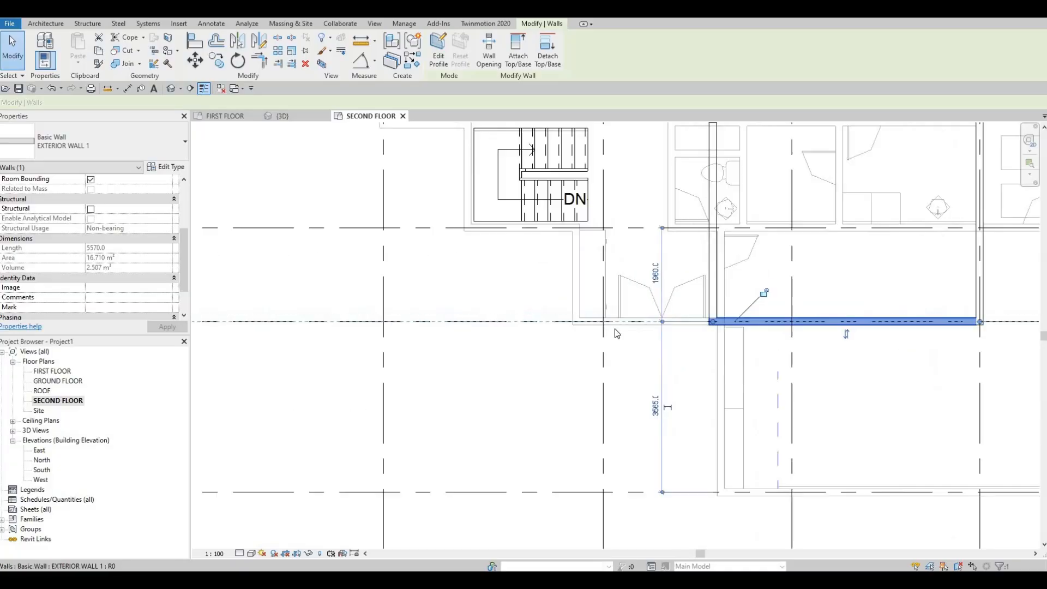
middle_drag(707, 301, 576, 299)
scroll(575, 298, down, 1)
key(Escape)
Step: Align the inner face of the exterior wall beside the entrance with the door-side face of the underlay interior wall
scroll(590, 291, down, 1)
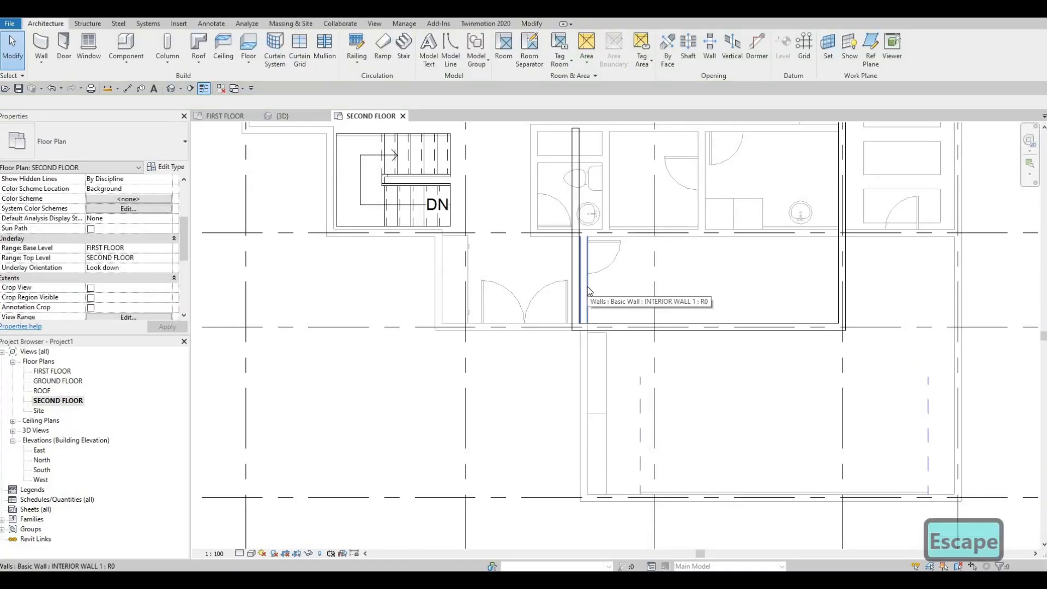
scroll(588, 289, up, 1)
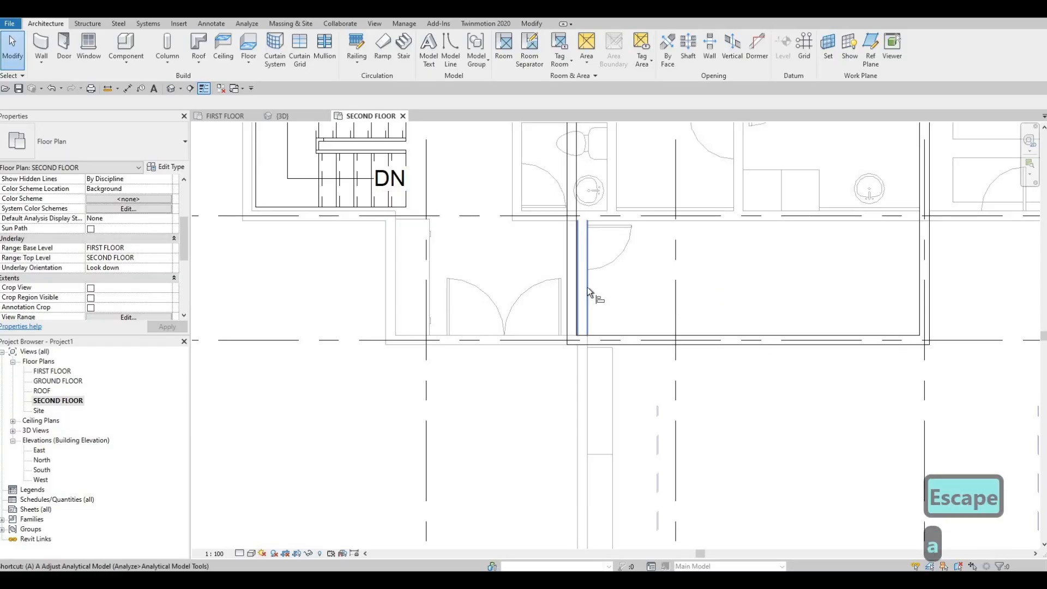
key(a)
key(l)
click(587, 283)
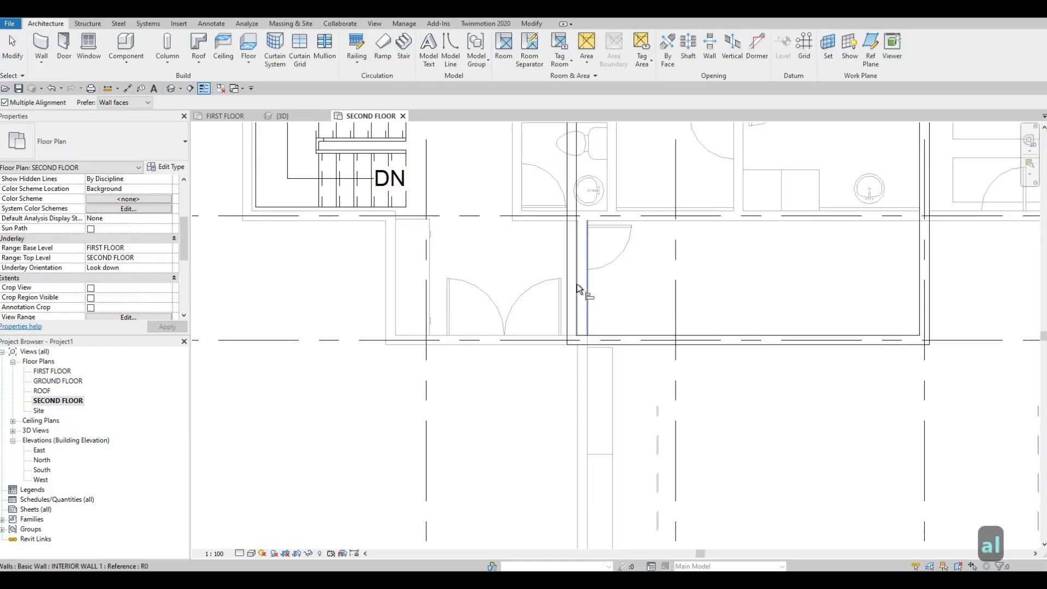
click(576, 292)
scroll(743, 304, down, 4)
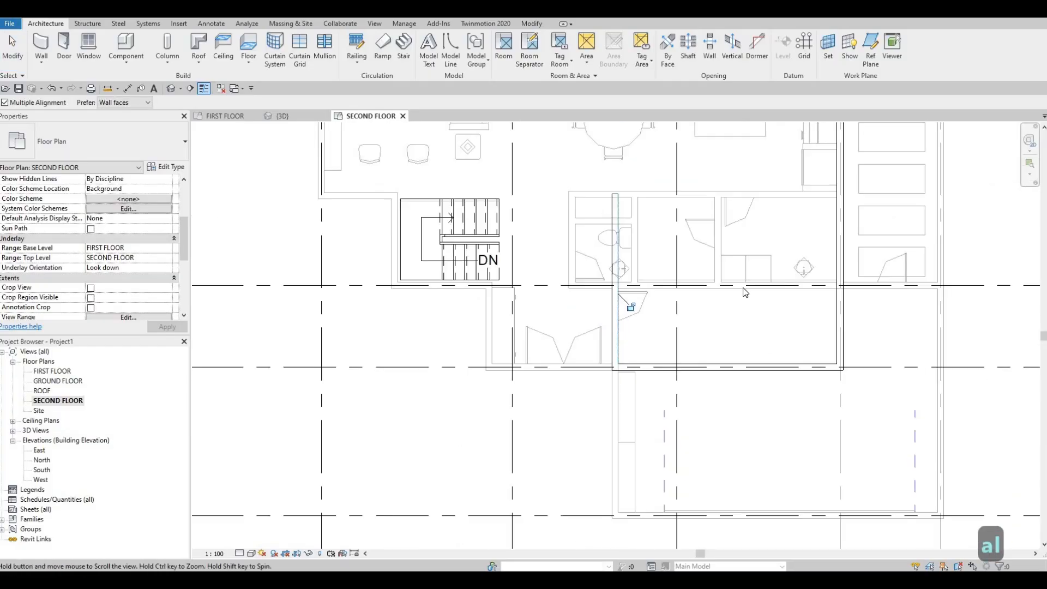
key(Escape)
key(Escape)
Step: Create a similar exterior wall along grid D from the aligned wall to the centreline of the stairwell's outer underlay wall
click(754, 243)
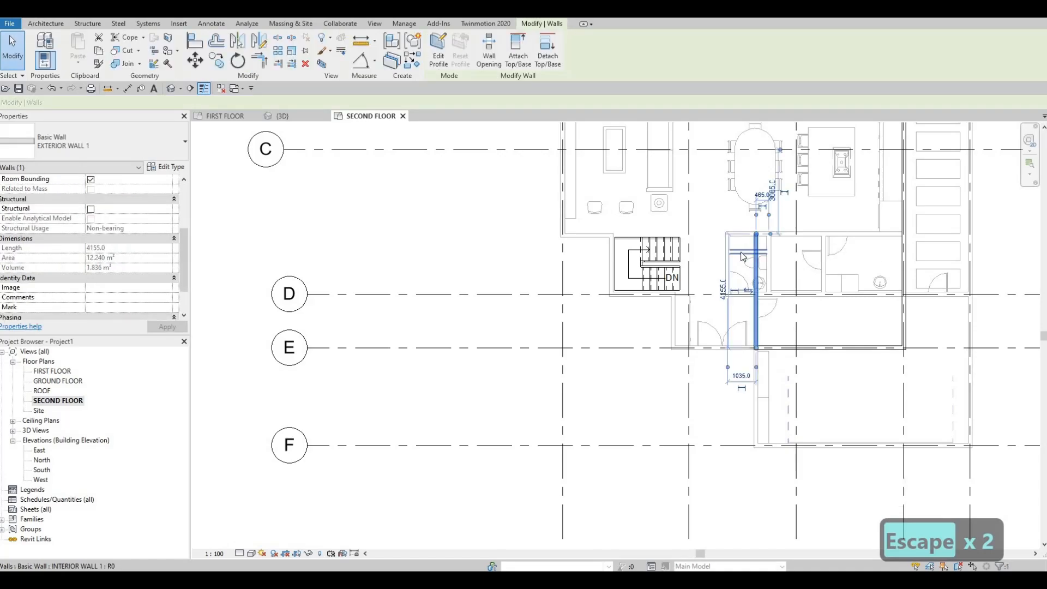
key(c)
key(s)
scroll(730, 305, up, 2)
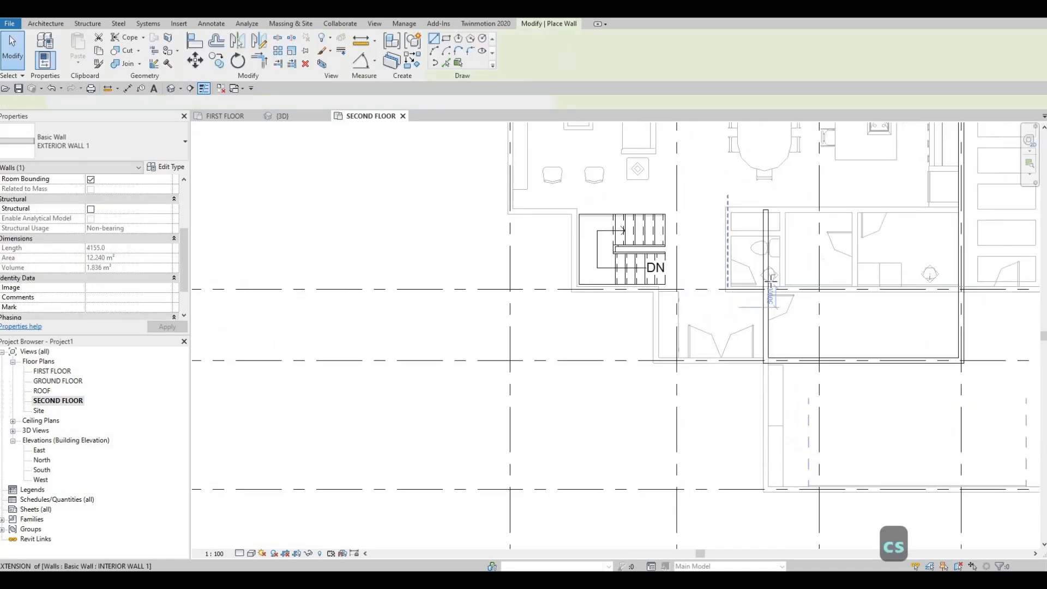
scroll(773, 288, up, 2)
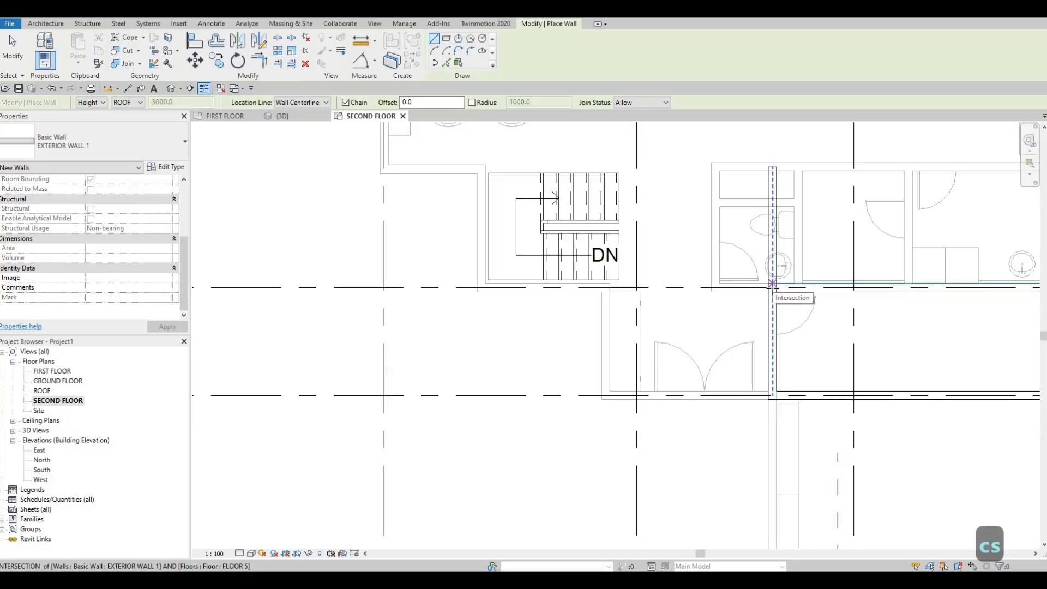
scroll(772, 286, up, 2)
click(771, 286)
middle_drag(320, 293, 639, 282)
scroll(641, 283, down, 1)
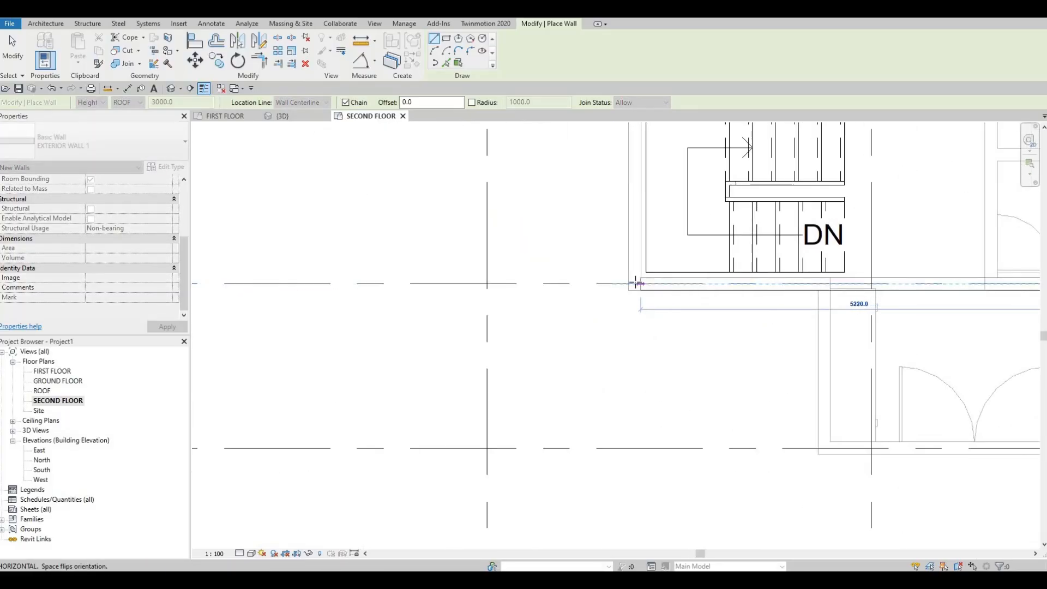
click(635, 284)
Step: Continue the exterior wall along the stairwell's outer side to the adjoining underlay wall's centreline, then follow that centreline to grid 1
scroll(634, 210, down, 2)
middle_drag(634, 206, 636, 253)
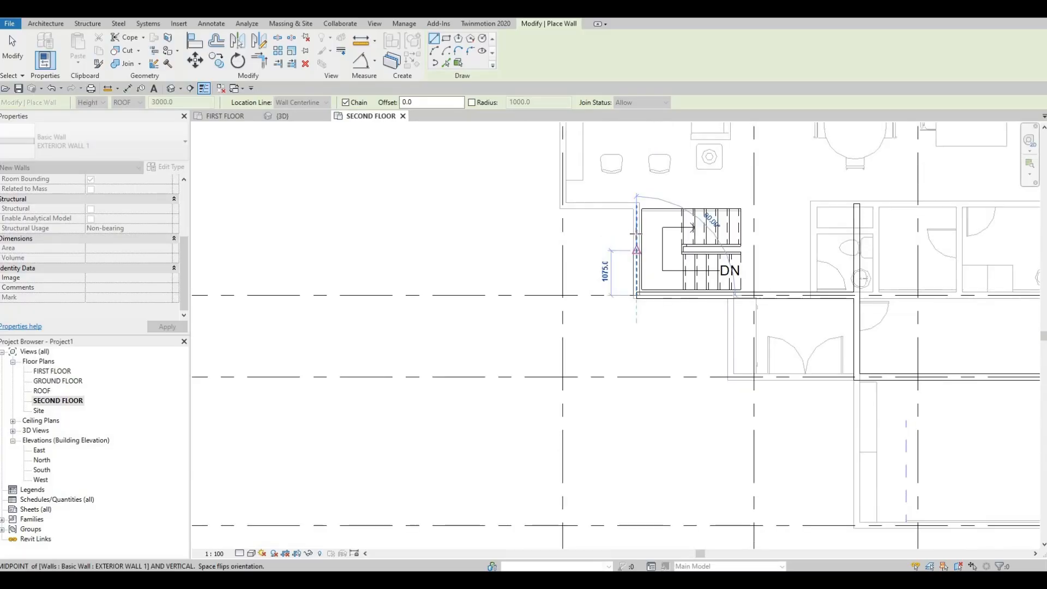
scroll(635, 248, down, 2)
scroll(636, 217, up, 5)
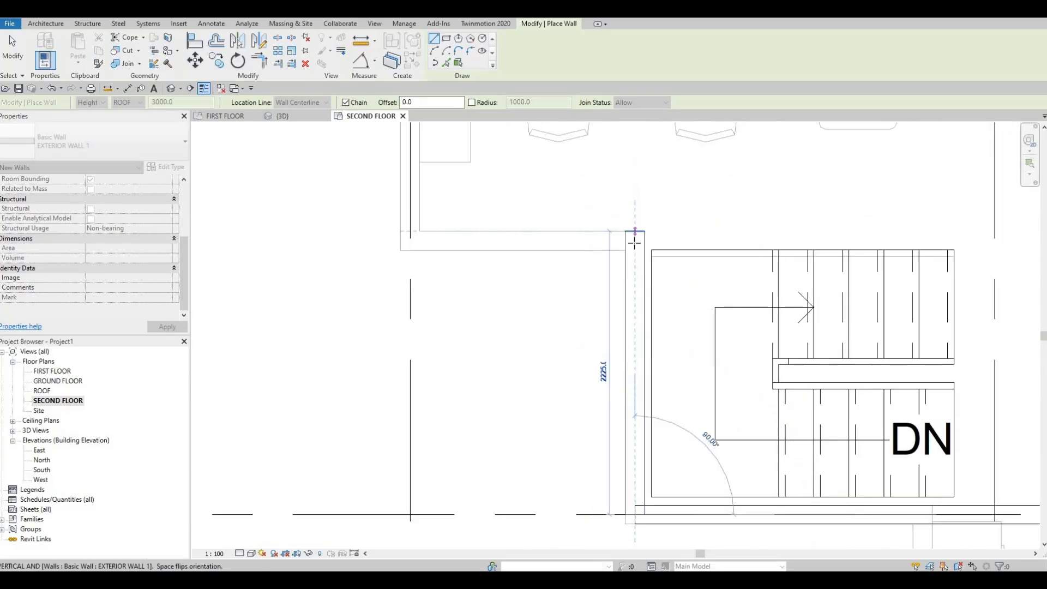
click(413, 240)
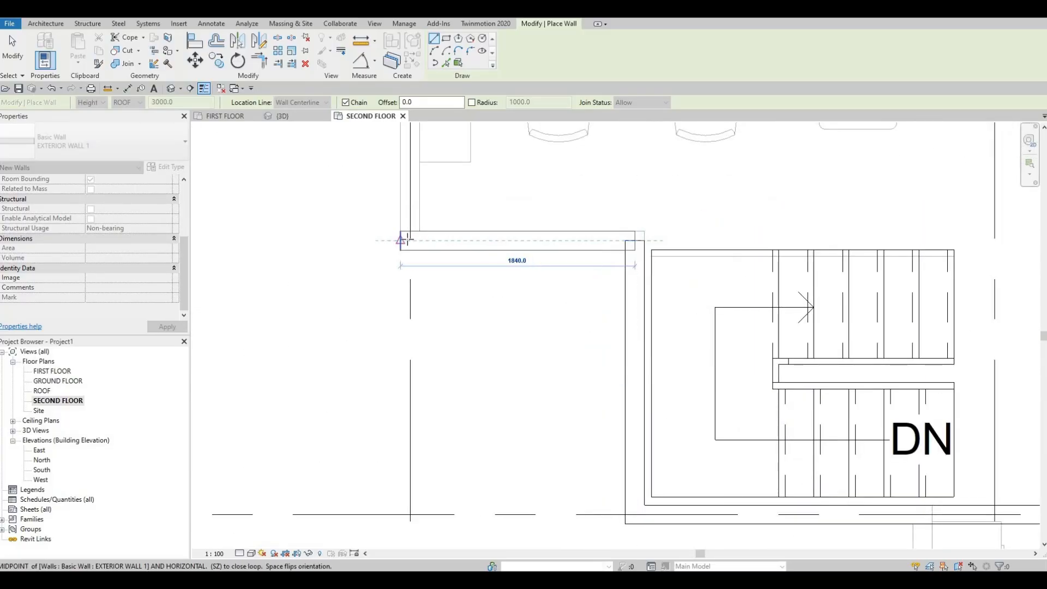
Step: Continue the exterior wall along grid 1 to the wall end on grid B, closing the chain and ending wall placement
scroll(414, 176, down, 4)
middle_drag(430, 252, 430, 437)
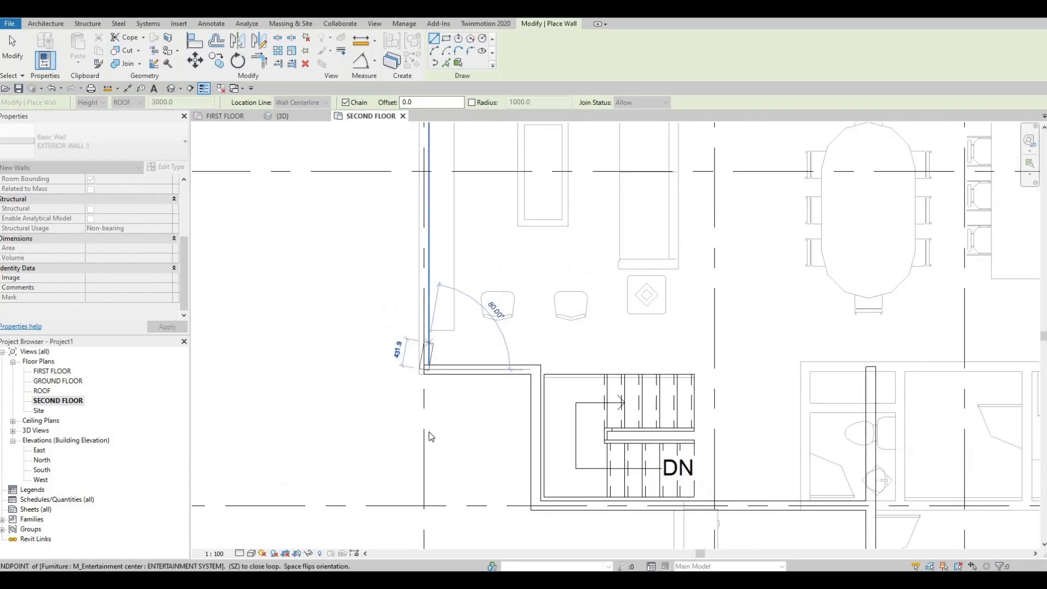
scroll(430, 437, down, 2)
middle_drag(450, 299, 445, 448)
scroll(445, 448, down, 1)
middle_drag(428, 270, 428, 342)
scroll(428, 314, up, 4)
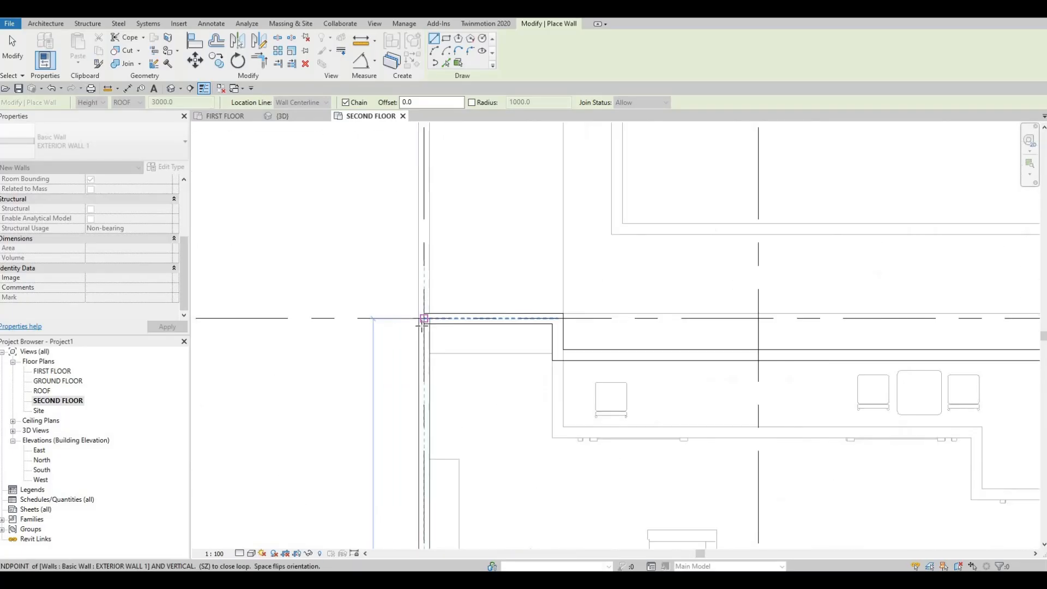
scroll(430, 273, up, 1)
click(427, 263)
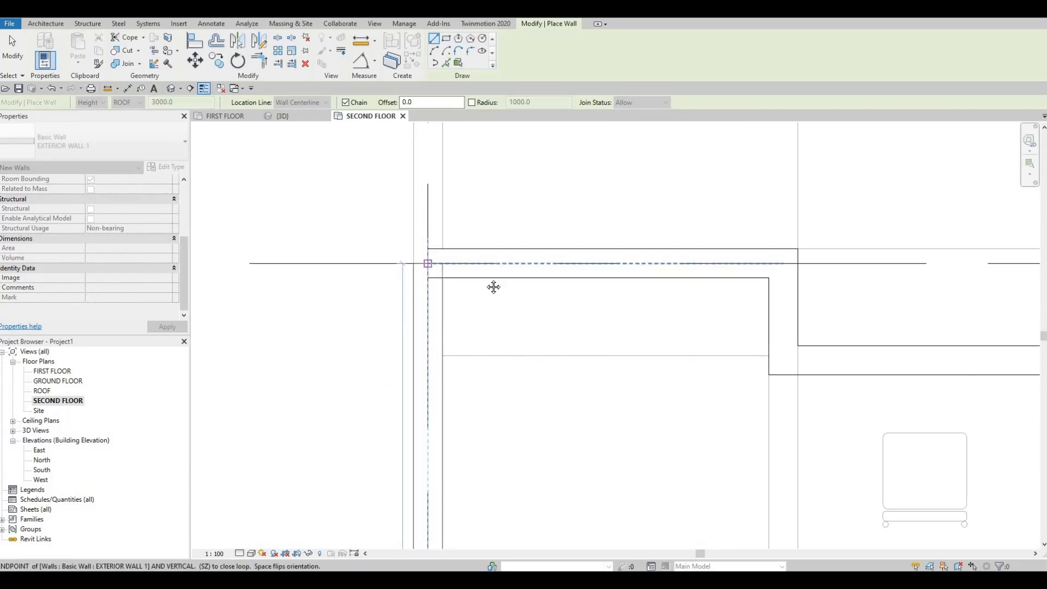
key(Escape)
scroll(612, 198, down, 5)
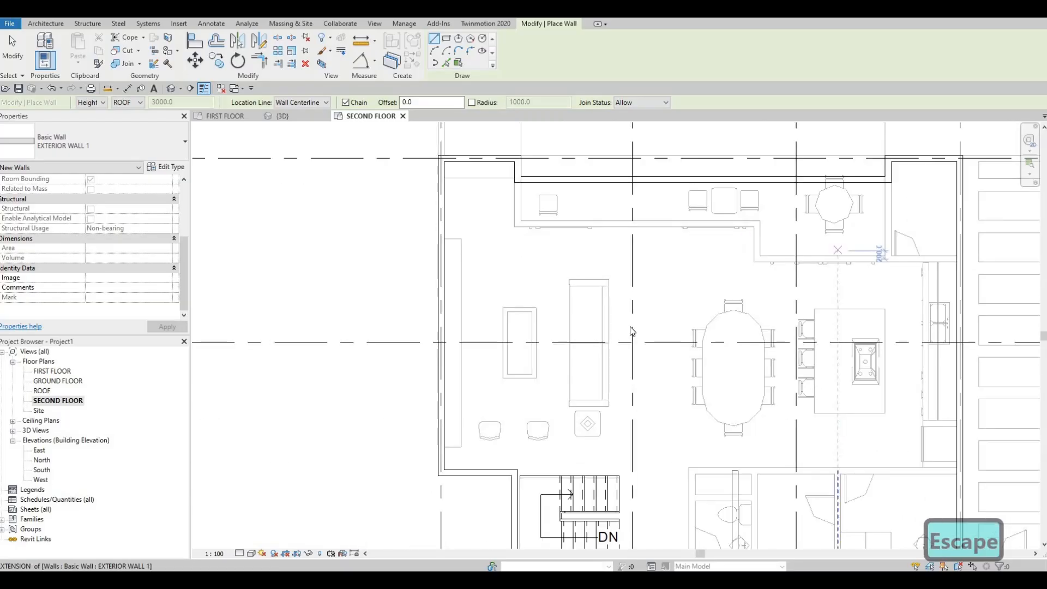
key(Escape)
Step: Trim the exterior wall on grid D and the perpendicular wall beside the entrance into a corner, removing the stub across the bathroom
middle_drag(635, 387, 648, 334)
scroll(637, 276, down, 1)
middle_drag(589, 243, 594, 321)
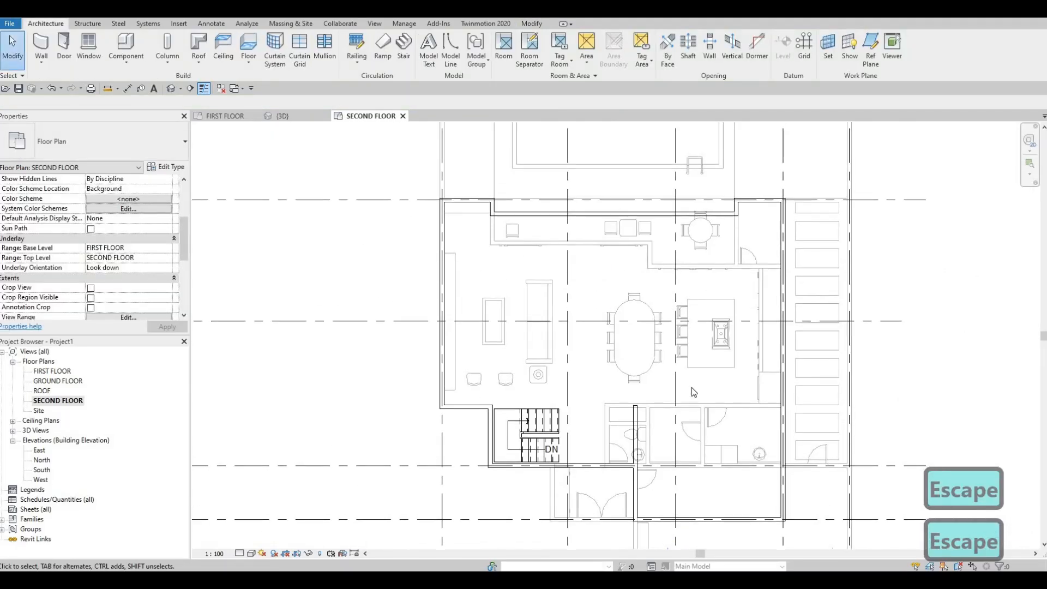
middle_drag(598, 418, 600, 373)
scroll(627, 382, down, 1)
scroll(654, 375, up, 3)
middle_drag(666, 398, 647, 307)
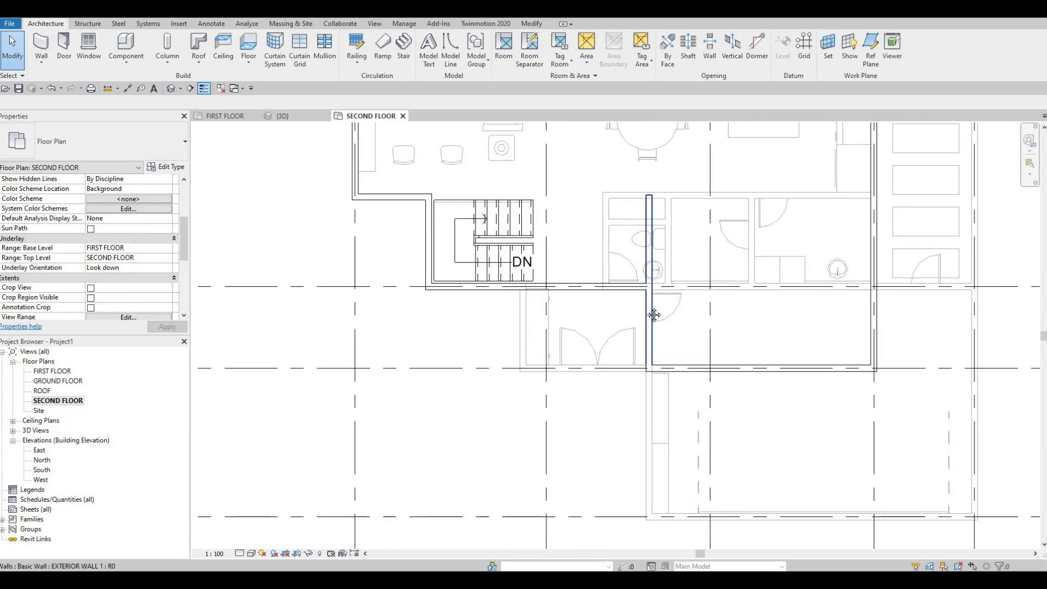
middle_drag(660, 318, 660, 352)
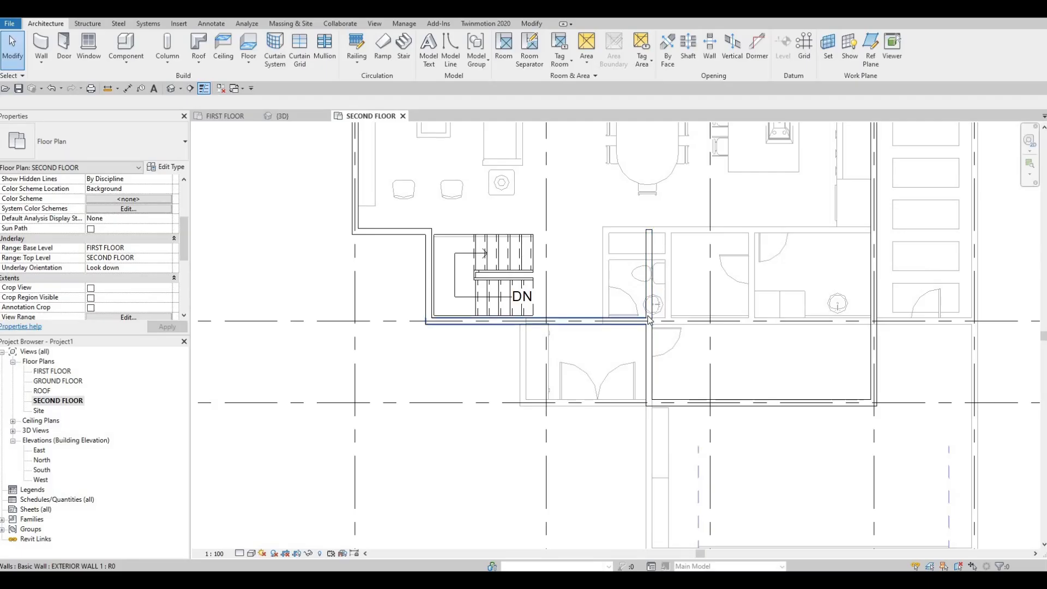
scroll(647, 319, up, 1)
key(Escape)
key(Escape)
key(Escape)
key(t)
key(r)
click(619, 322)
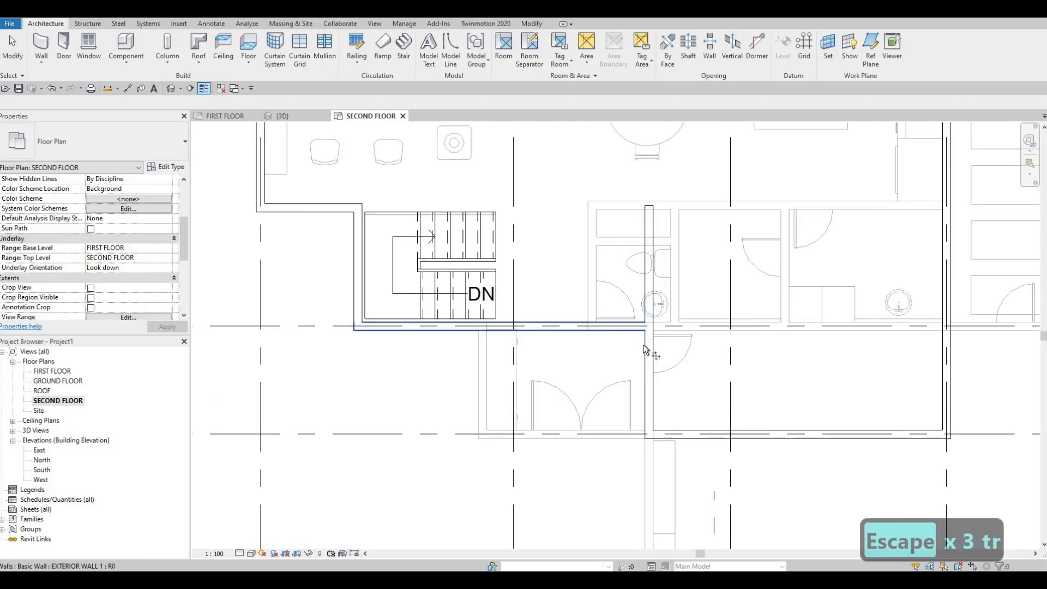
click(631, 362)
key(Escape)
Step: Examine the second-floor exterior wall outline around the whole building against the first-floor underlay and the grids
scroll(675, 401, down, 2)
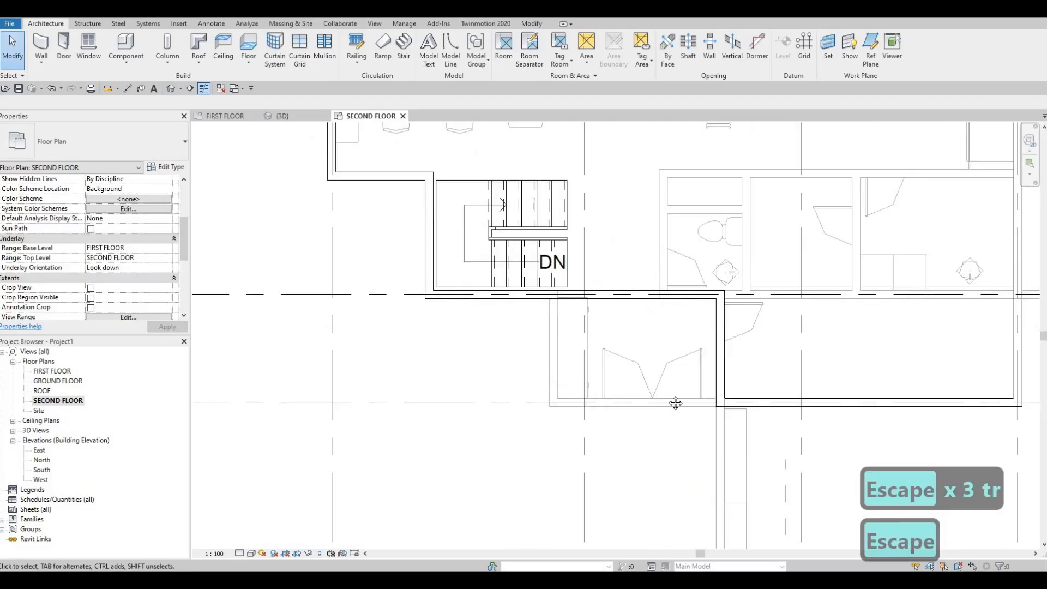
middle_drag(675, 401, 664, 447)
middle_drag(573, 172, 599, 417)
scroll(599, 417, down, 1)
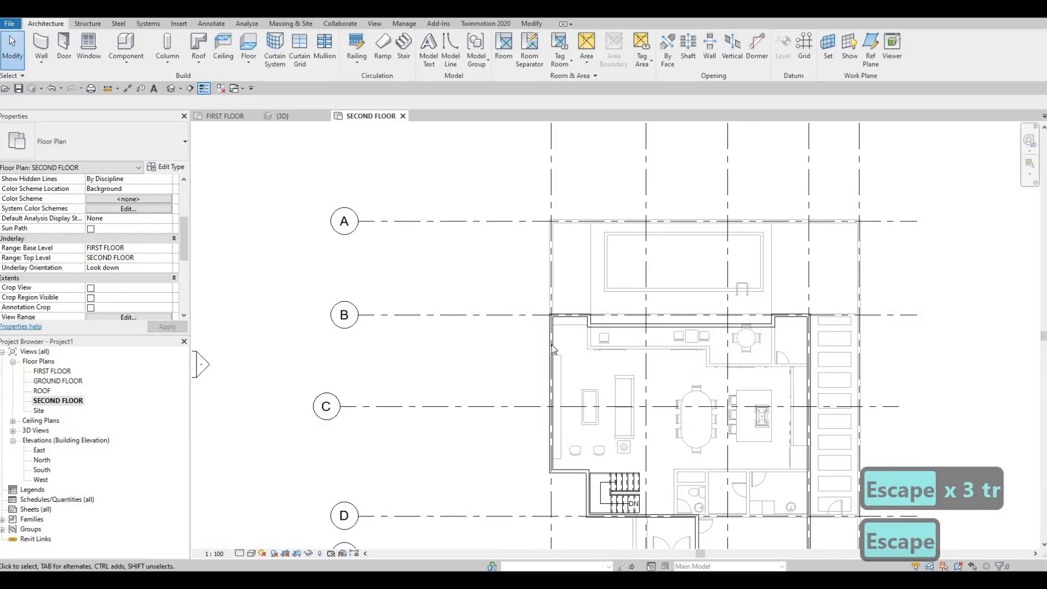
middle_drag(767, 244, 727, 358)
scroll(726, 358, down, 1)
scroll(636, 365, up, 1)
middle_drag(636, 365, 631, 286)
scroll(613, 369, up, 1)
scroll(630, 286, down, 1)
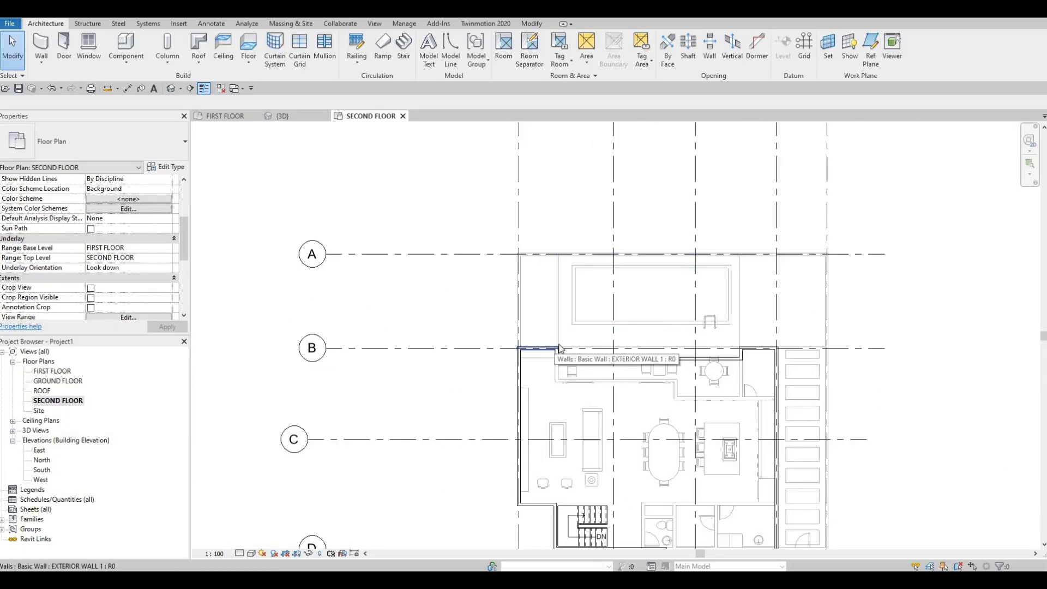
scroll(558, 348, up, 1)
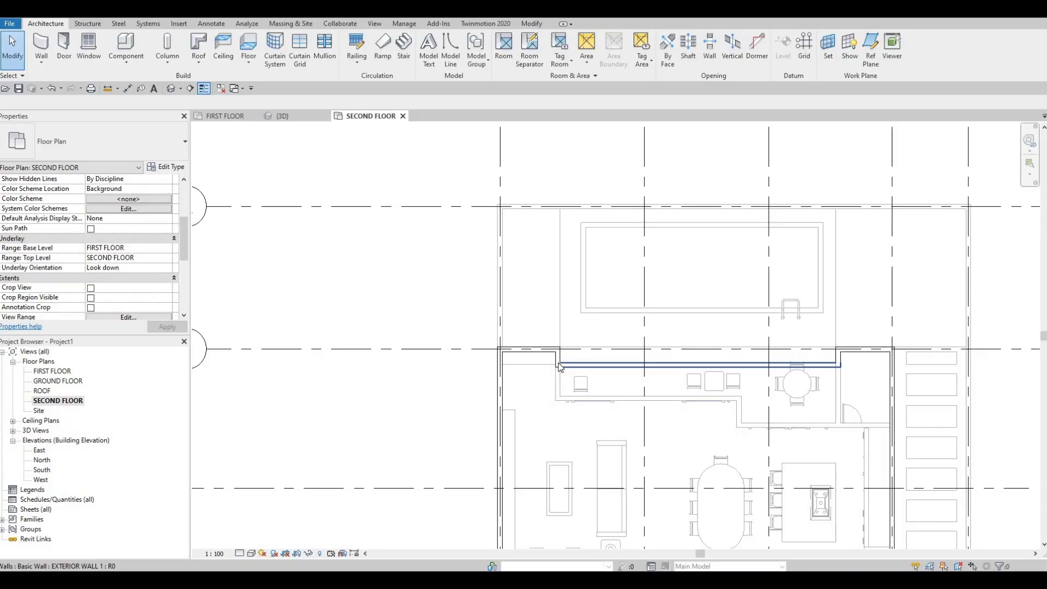
middle_drag(756, 377, 752, 378)
scroll(752, 377, down, 3)
scroll(731, 366, up, 1)
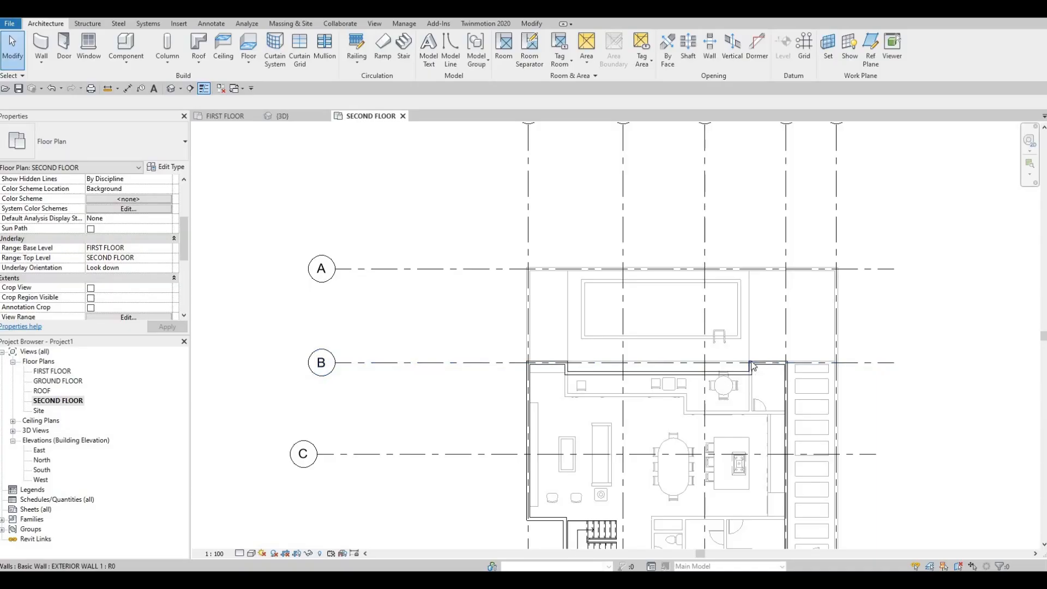
scroll(763, 364, up, 1)
scroll(780, 363, down, 3)
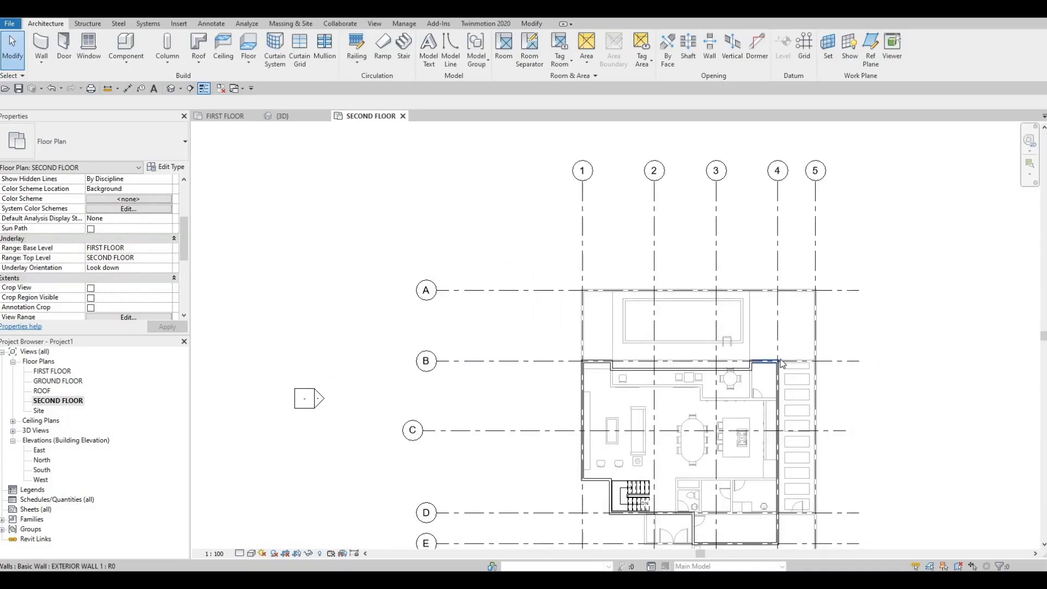
middle_drag(784, 510, 804, 330)
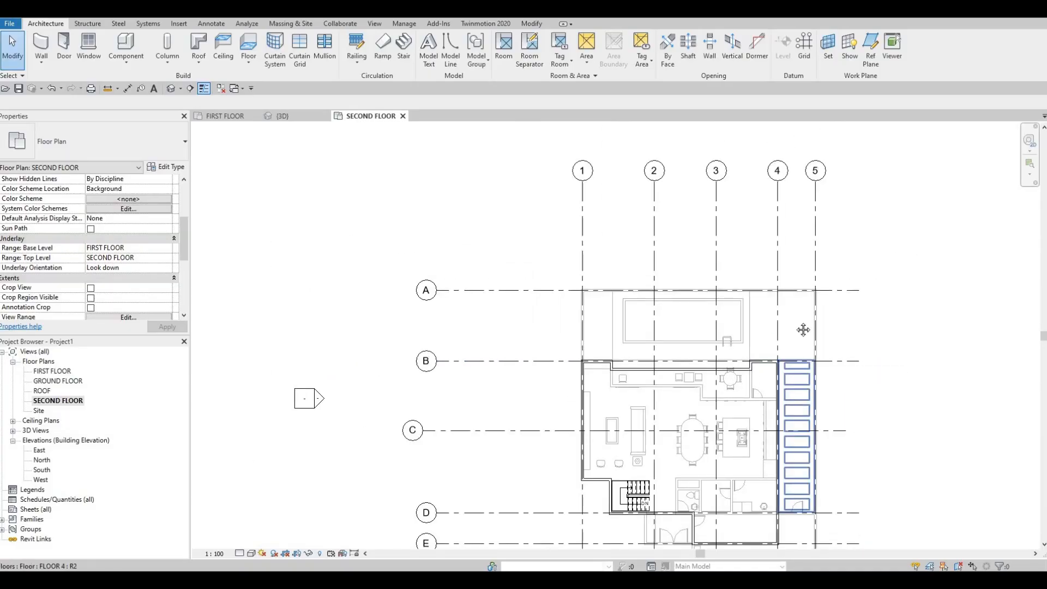
scroll(799, 361, up, 3)
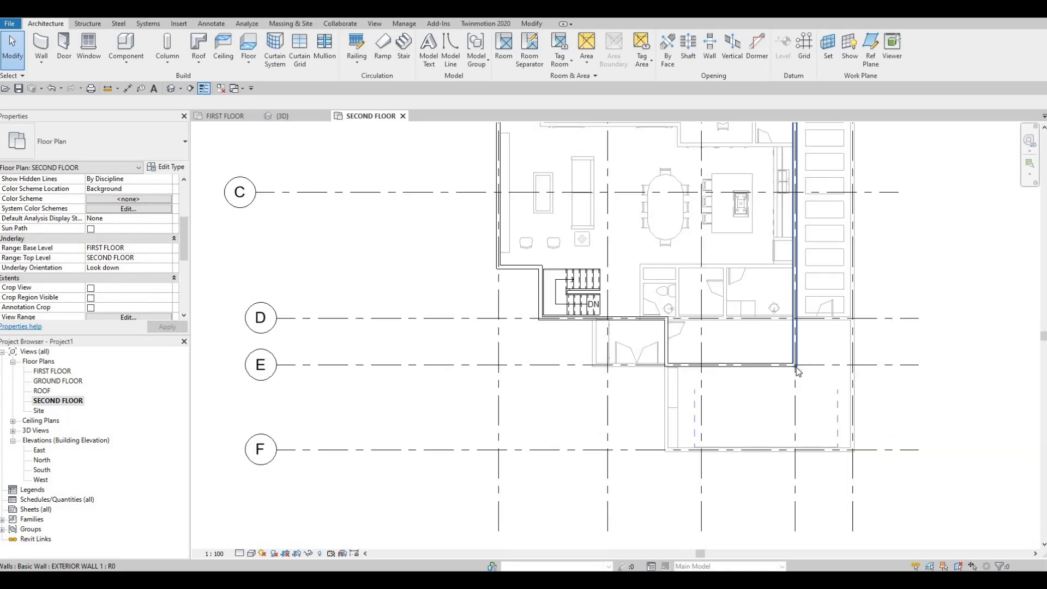
middle_drag(657, 365, 790, 371)
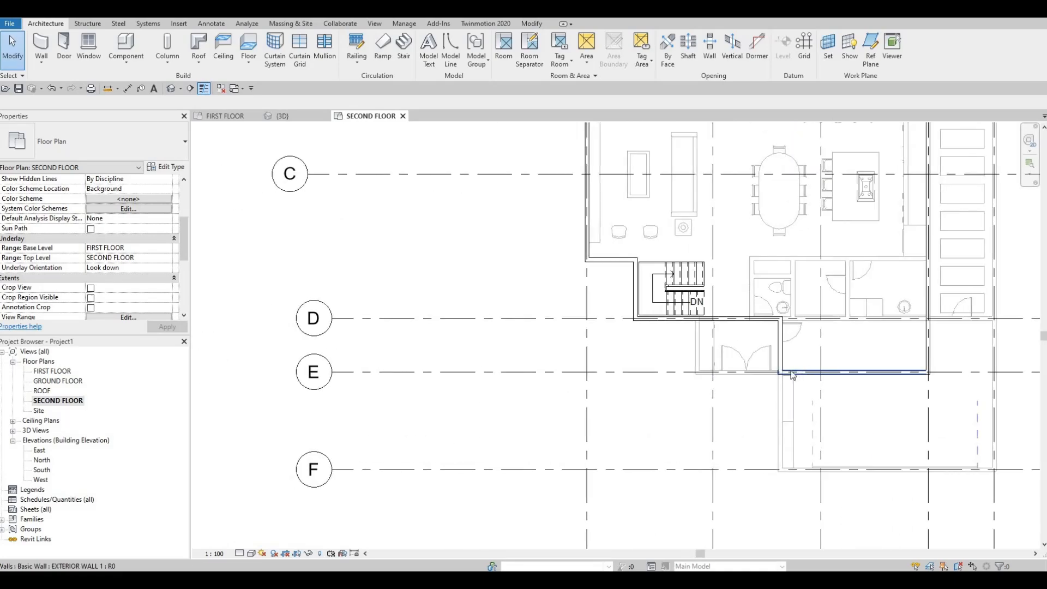
scroll(777, 364, up, 3)
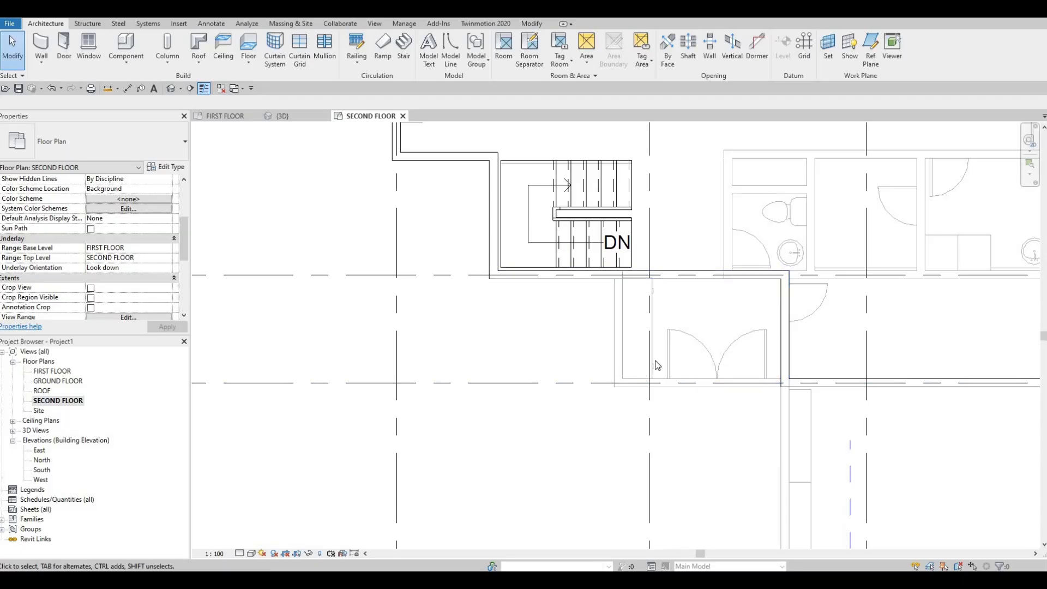
middle_drag(430, 264, 593, 446)
middle_drag(567, 143, 594, 426)
scroll(594, 427, down, 1)
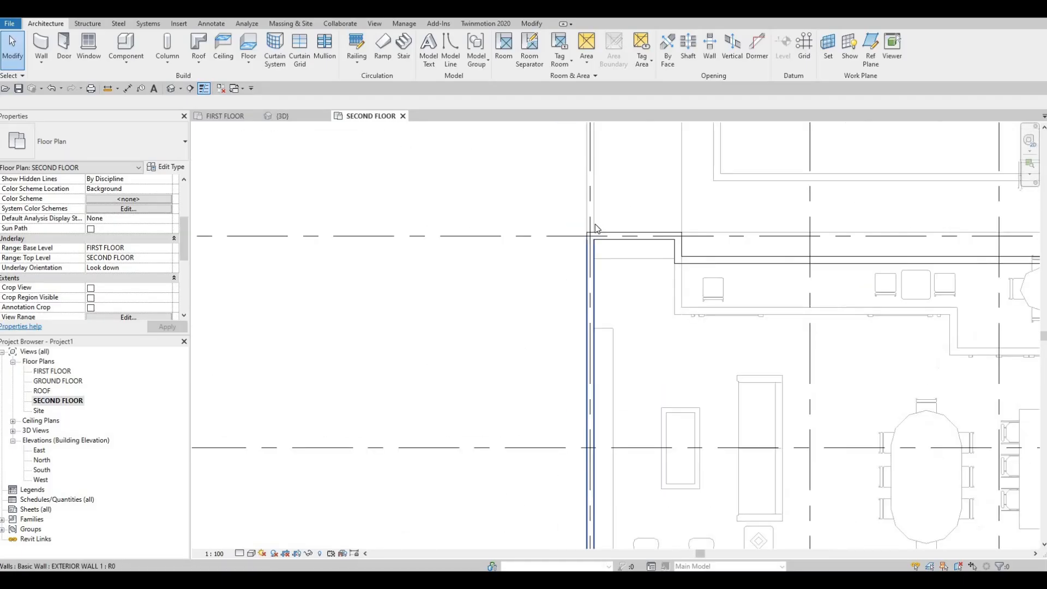
scroll(593, 224, up, 5)
scroll(643, 250, down, 6)
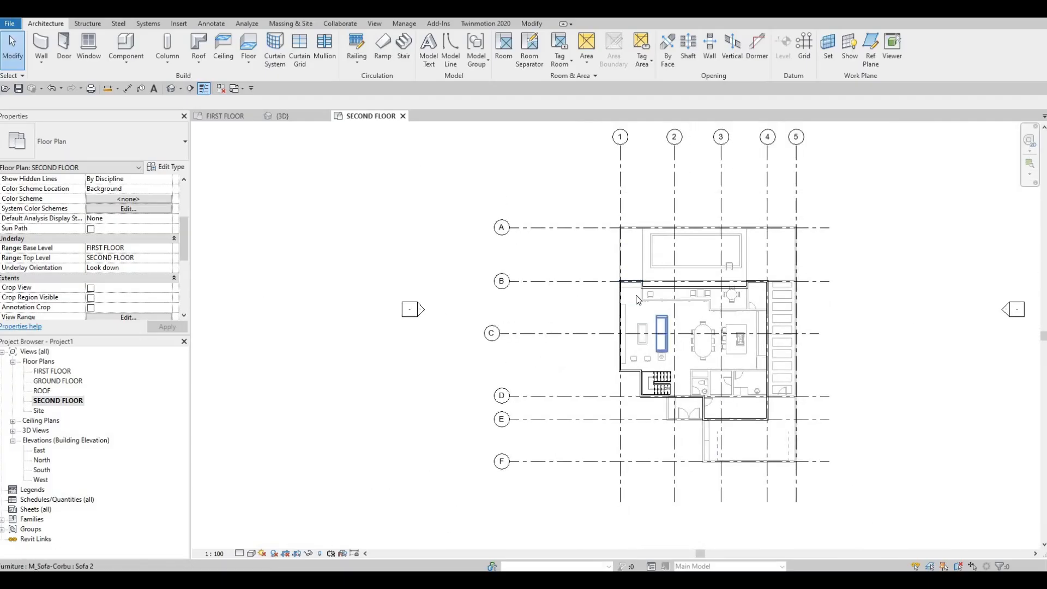
key(Escape)
key(Escape)
scroll(687, 318, up, 3)
scroll(687, 319, down, 1)
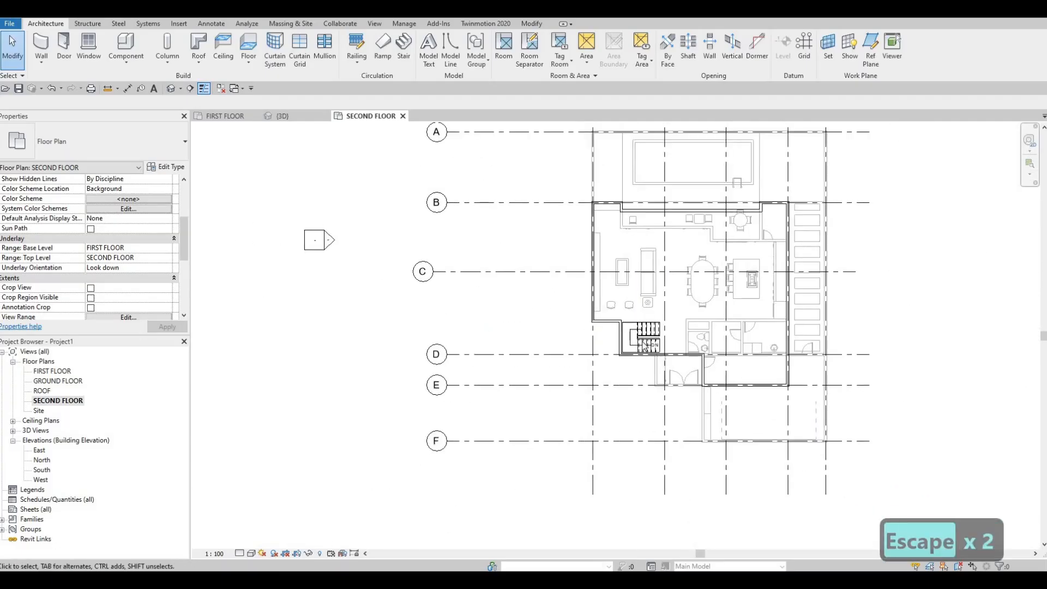
middle_drag(688, 317, 599, 283)
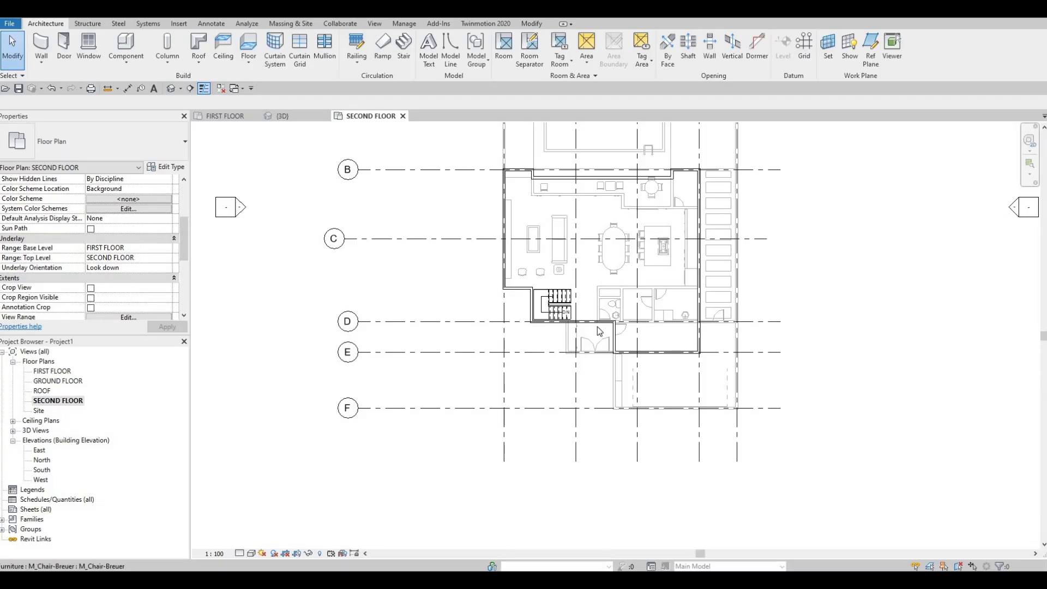
Step: Inspect the properties of the bathroom toilet shown in the first-floor underlay and clear the selection
scroll(605, 289, up, 5)
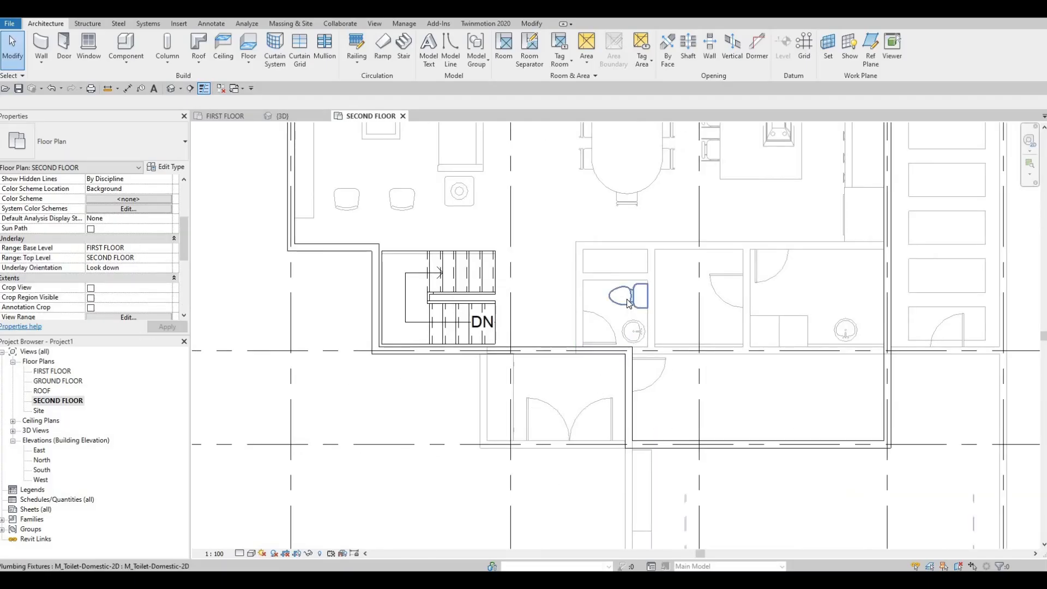
click(634, 304)
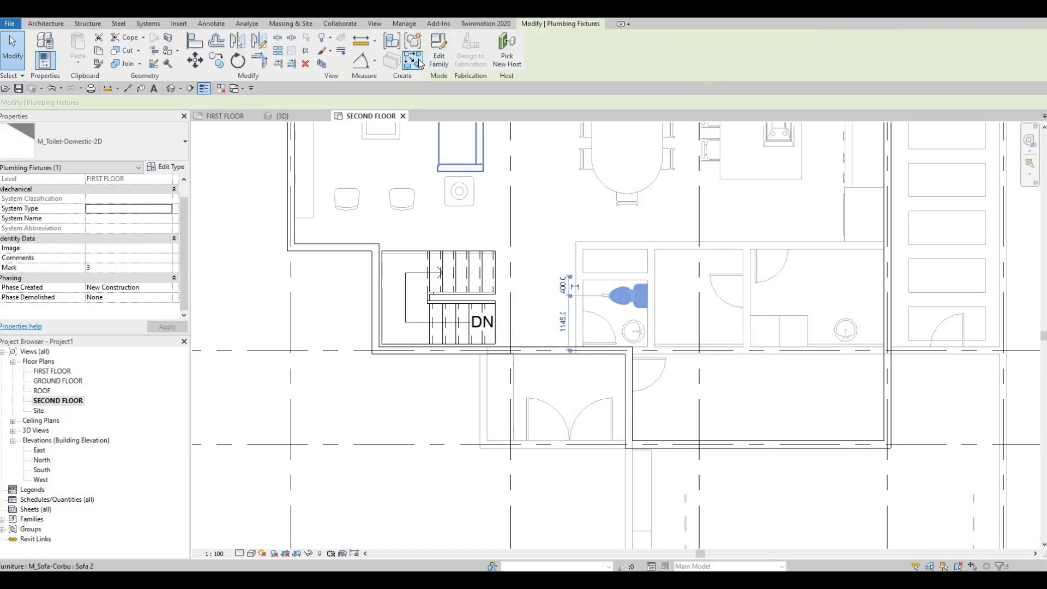
key(Escape)
key(Escape)
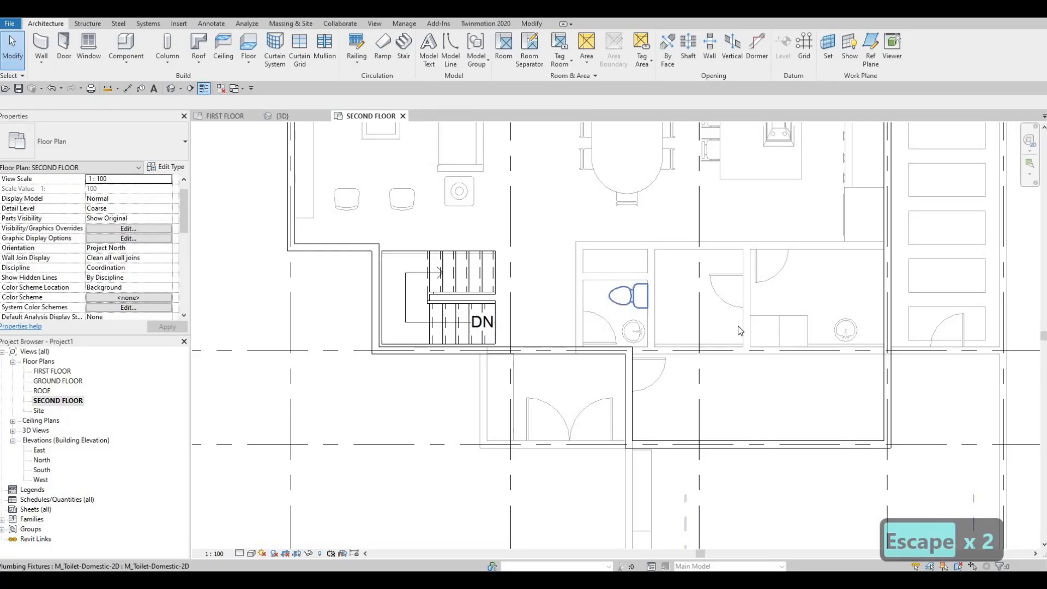
Step: Turn off the second-floor plan's underlay by setting its range base level to None and applying the change
middle_drag(608, 296, 737, 306)
scroll(737, 305, down, 1)
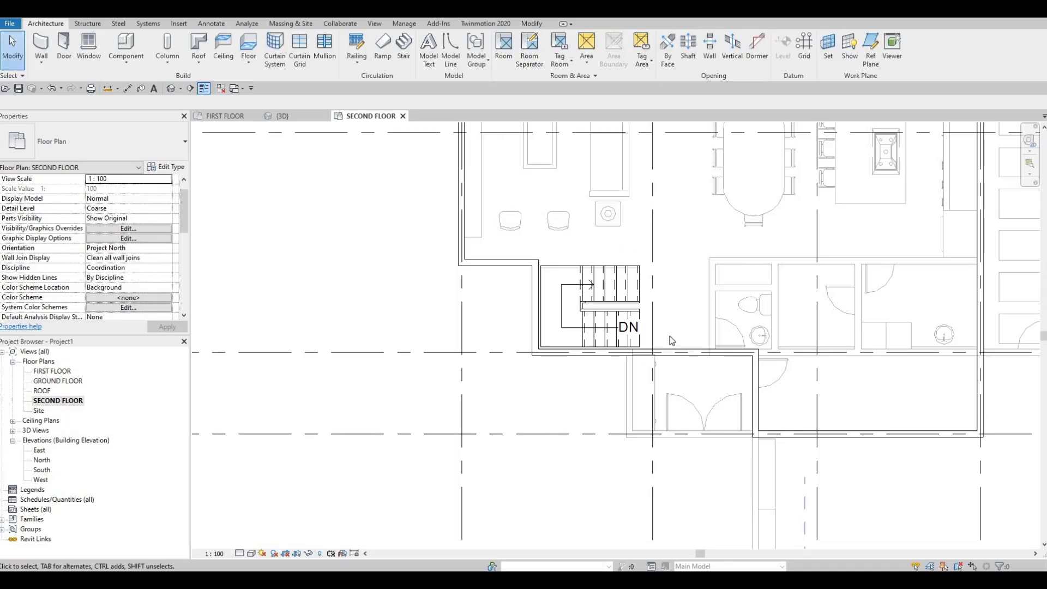
middle_drag(682, 240, 680, 292)
scroll(680, 292, down, 1)
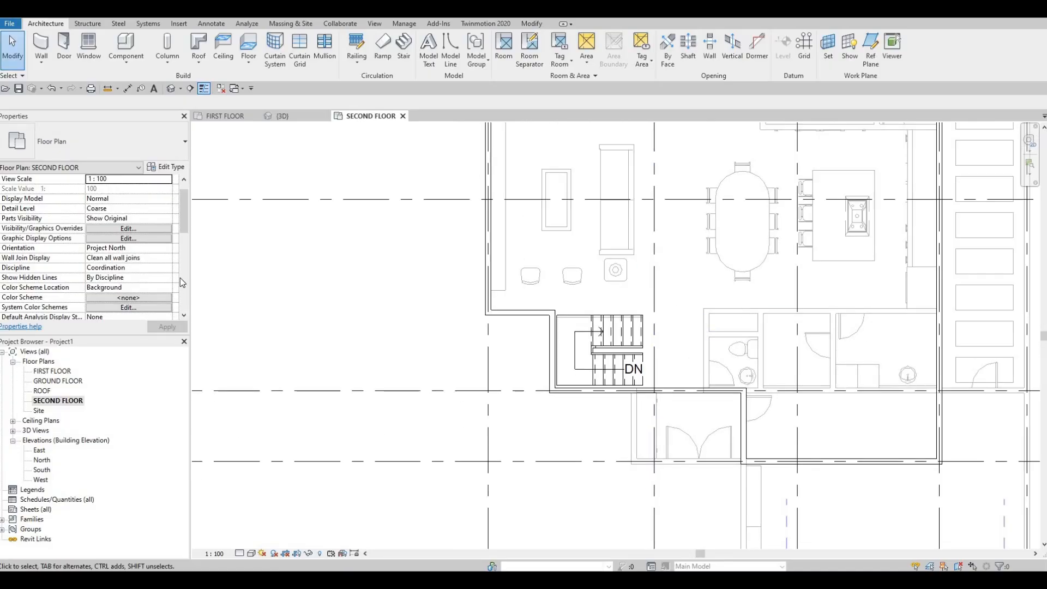
scroll(167, 201, down, 5)
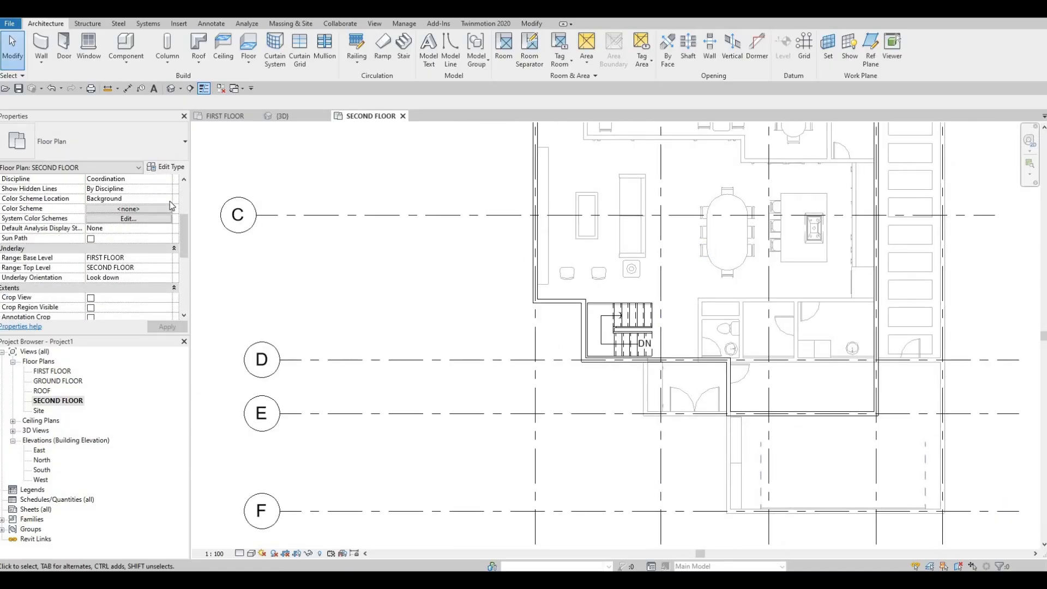
click(168, 199)
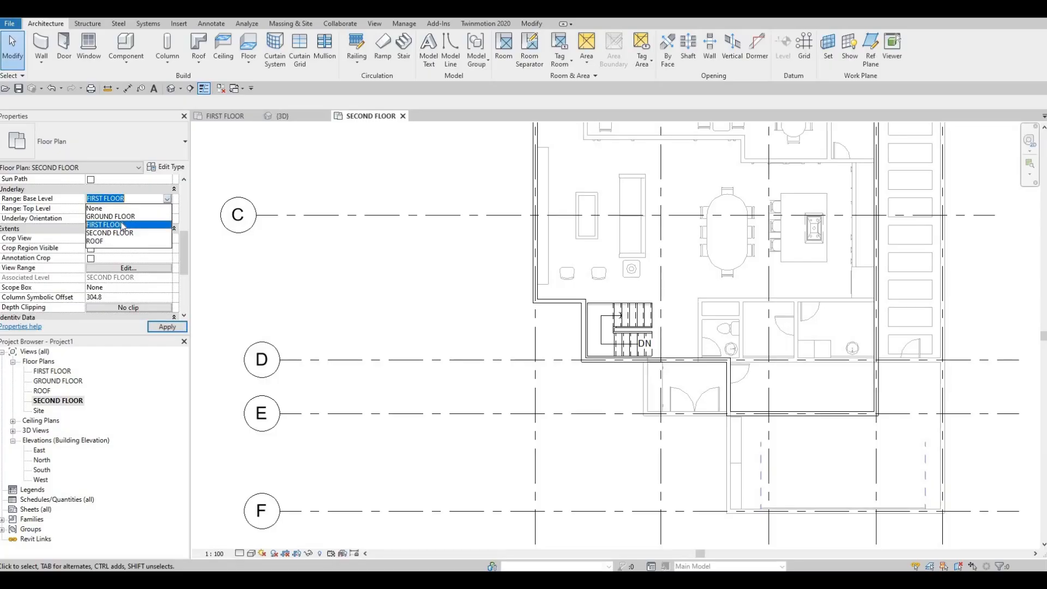
click(128, 232)
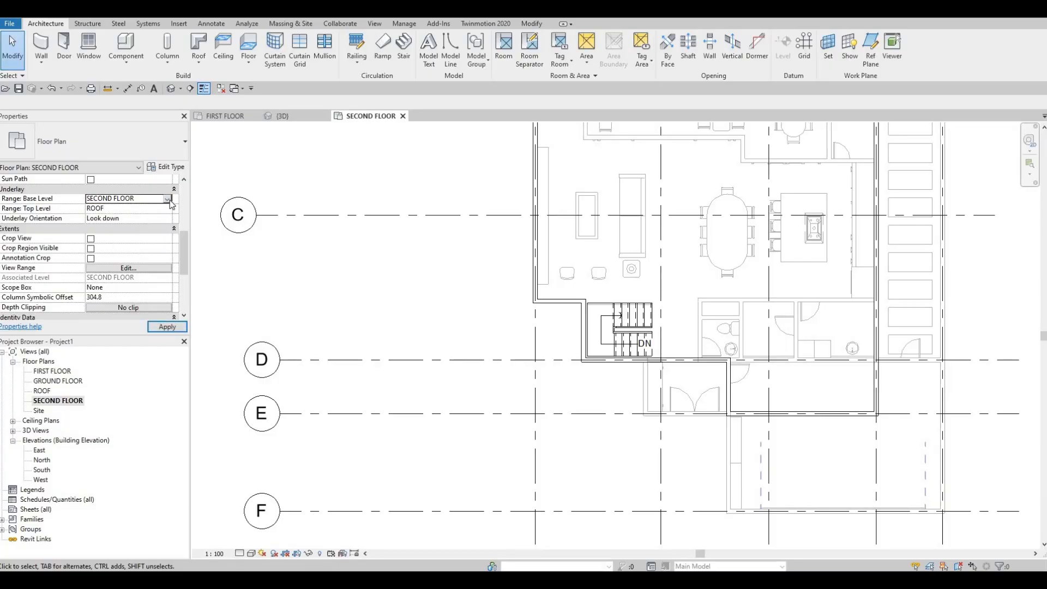
click(142, 199)
click(94, 208)
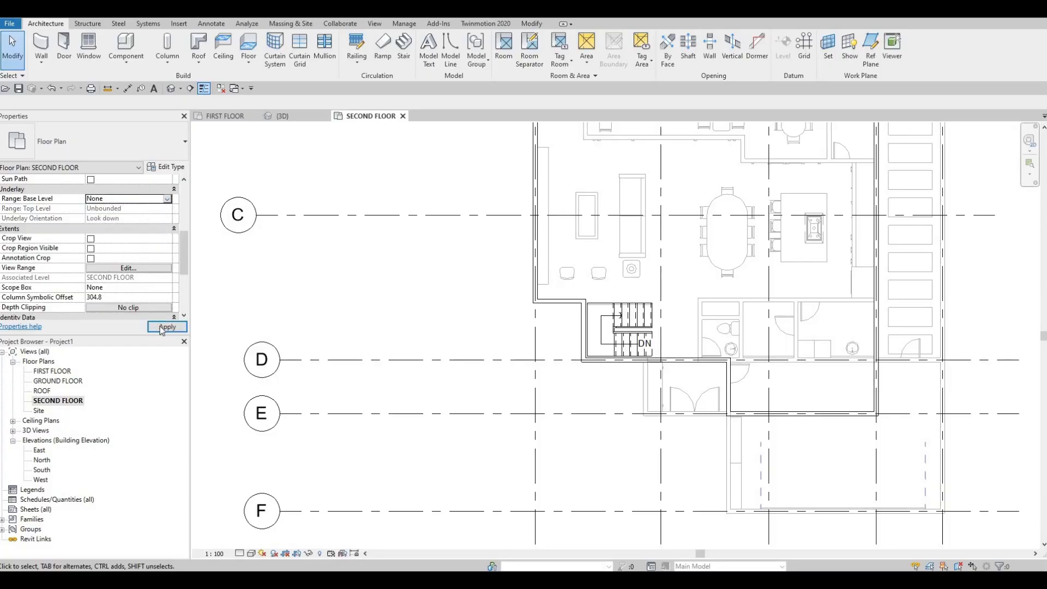
click(161, 326)
middle_drag(484, 314, 484, 321)
scroll(483, 321, down, 2)
key(Escape)
middle_drag(598, 232, 522, 254)
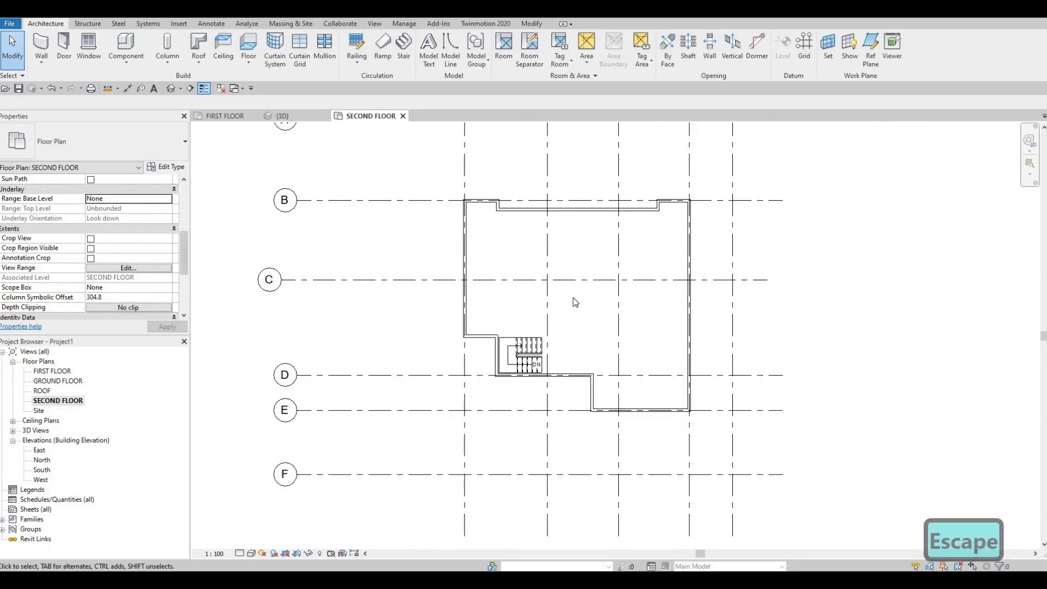
Step: Start a new wall modelled on the recessed exterior wall near grid B and switch its type to INTERIOR WALL 1
scroll(573, 305, down, 1)
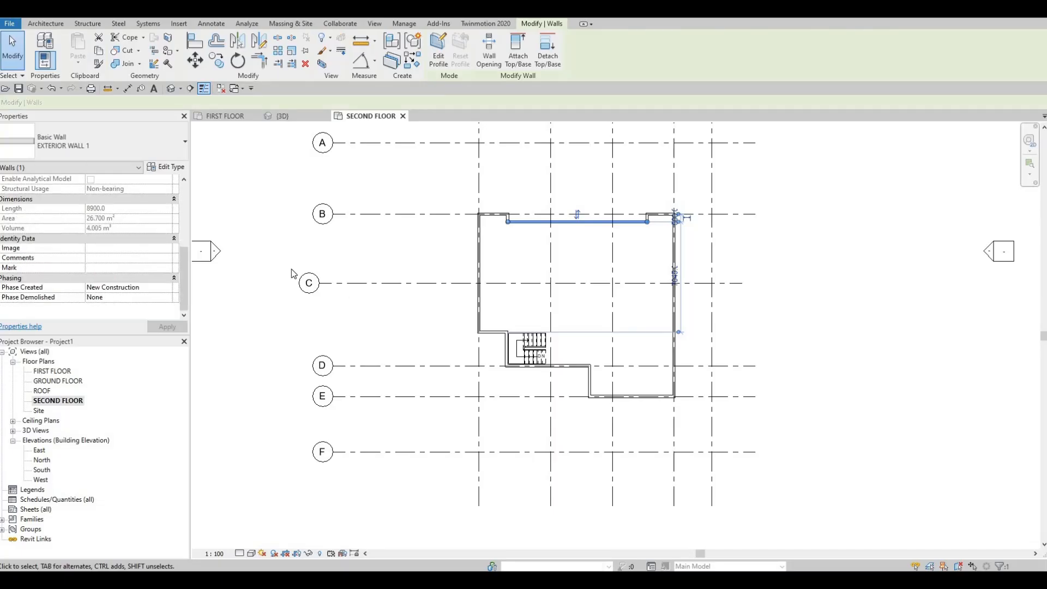
key(c)
key(s)
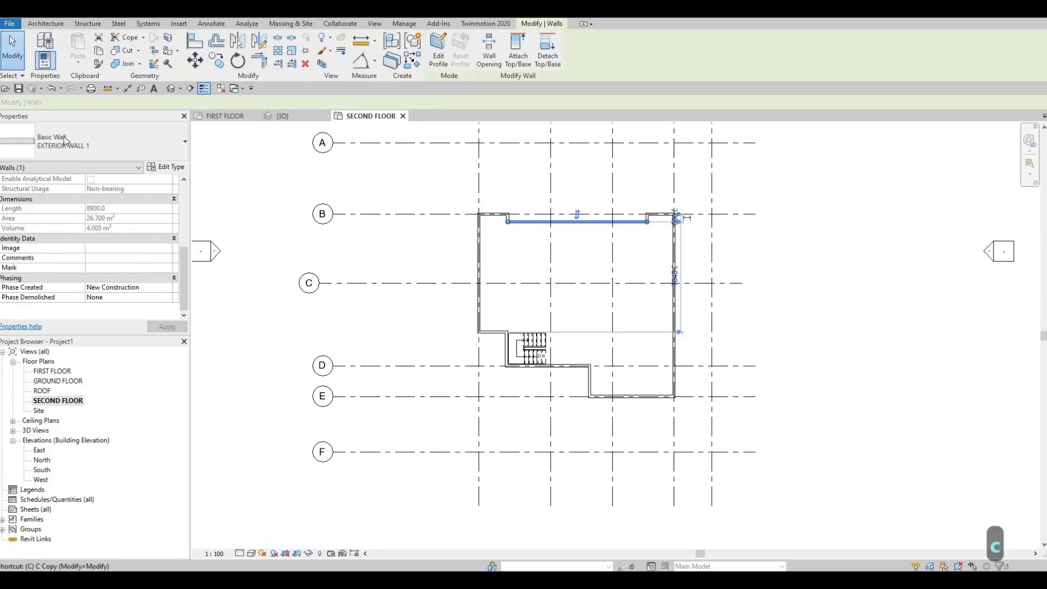
click(129, 152)
scroll(103, 305, down, 5)
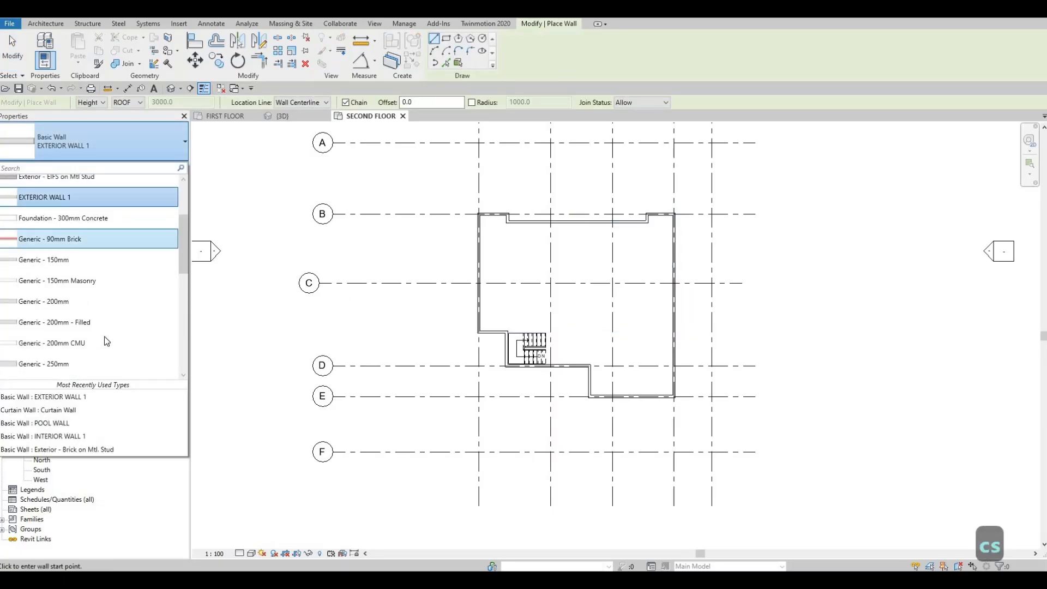
key(Up)
key(Up)
key(Up)
key(Up)
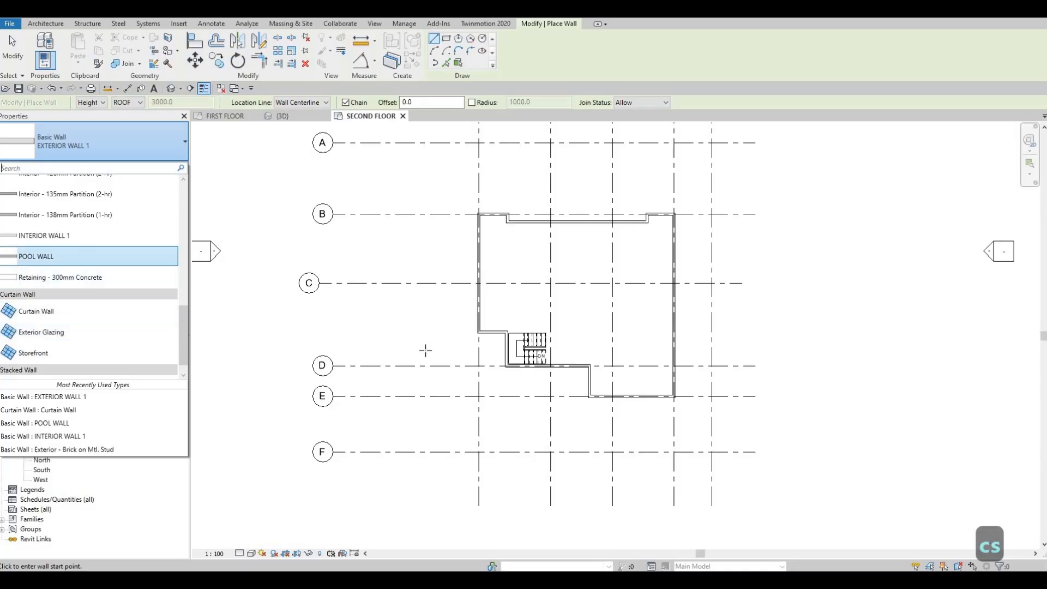
key(Return)
Step: Draw an interior wall along grid 2 from the exterior wall near grid B to grid C, continuing along grid C to grid 1's exterior wall
scroll(586, 392, up, 2)
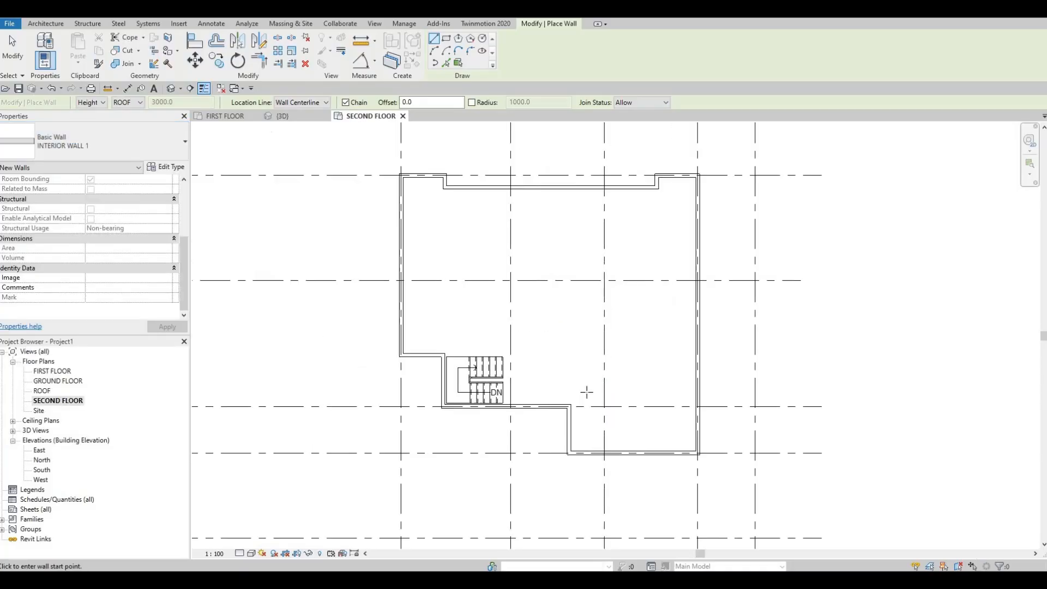
ctrl+scroll(594, 339, down, 3)
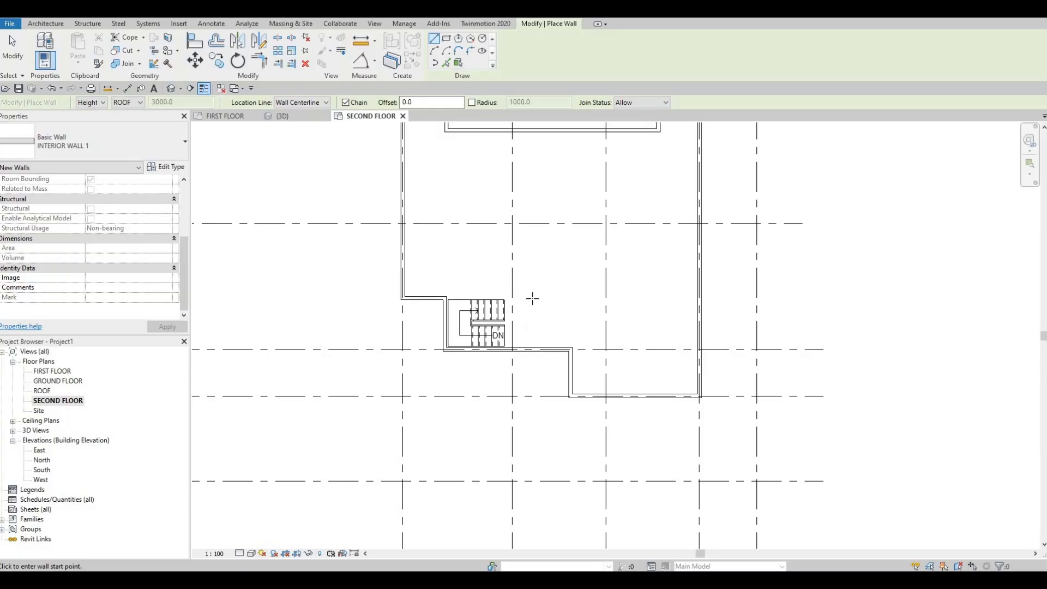
middle_drag(526, 133, 545, 199)
click(531, 195)
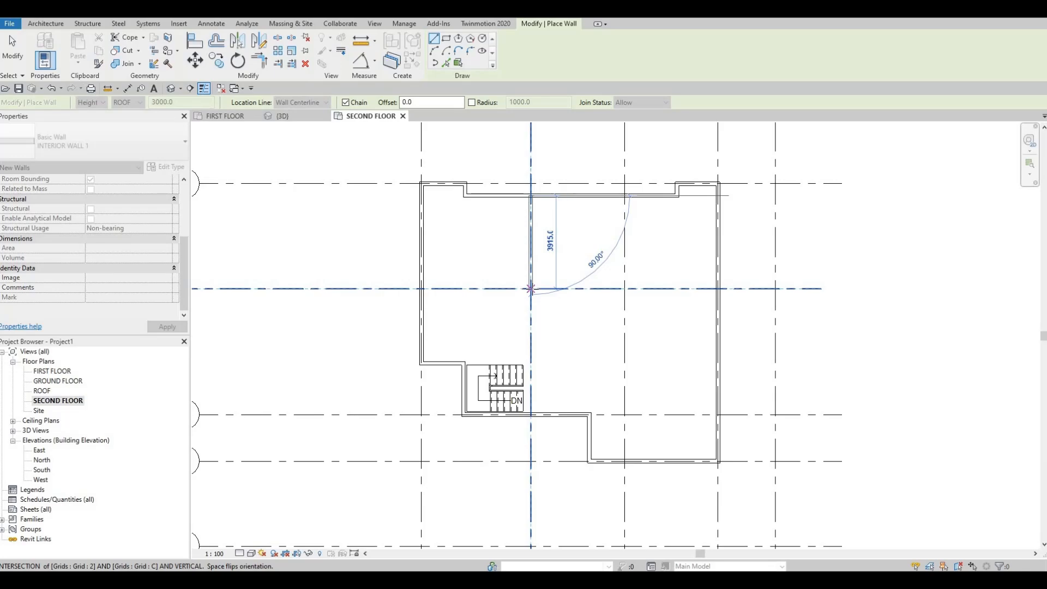
click(509, 290)
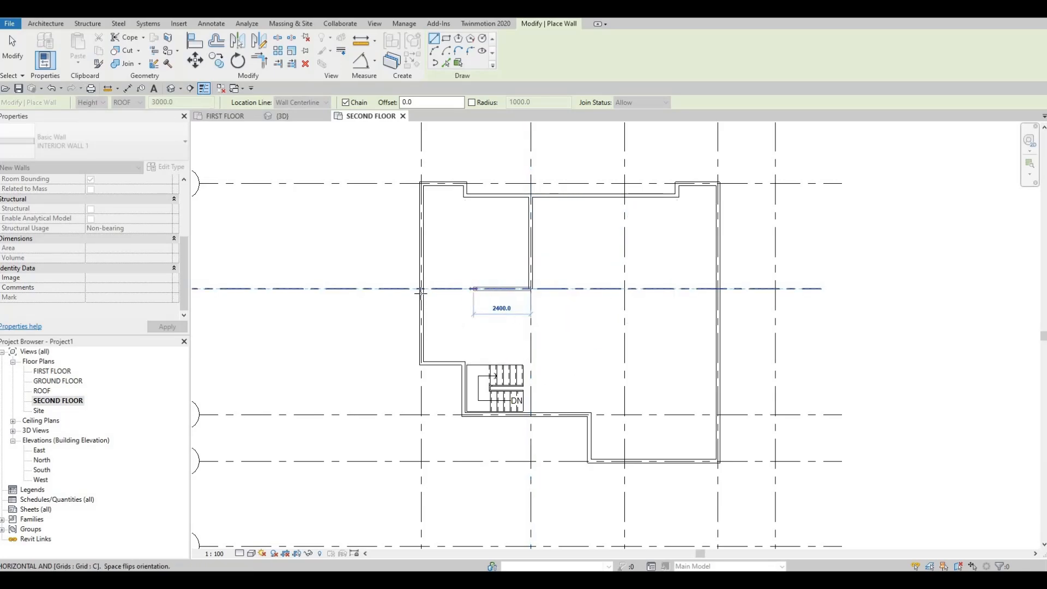
click(493, 296)
key(Escape)
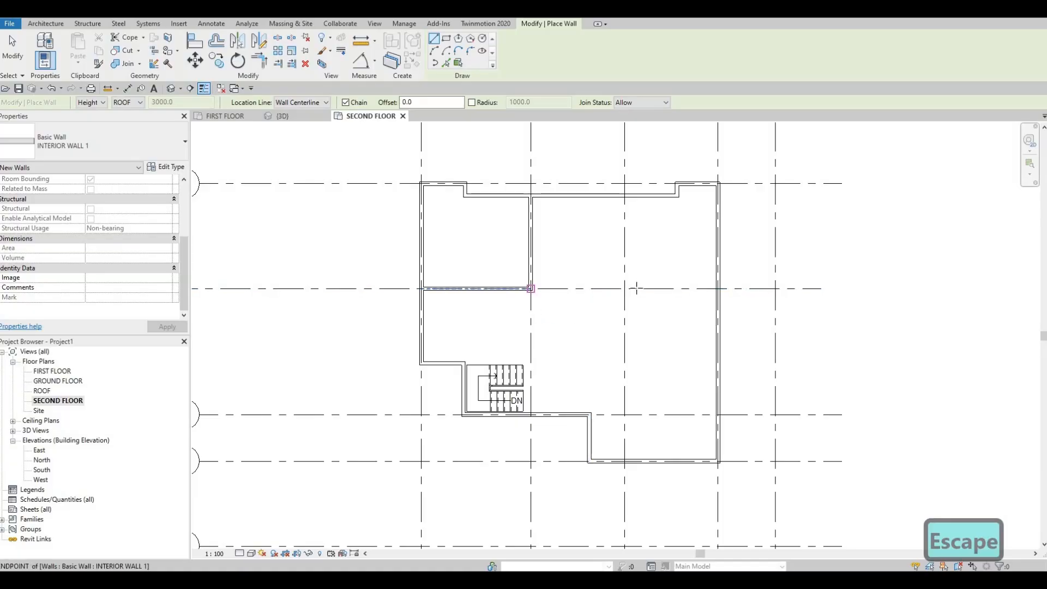
Step: Enclose the adjoining room with interior walls along grid C from grid 2 to grid 3 and along grid 3 to the exterior wall near grid B
click(530, 288)
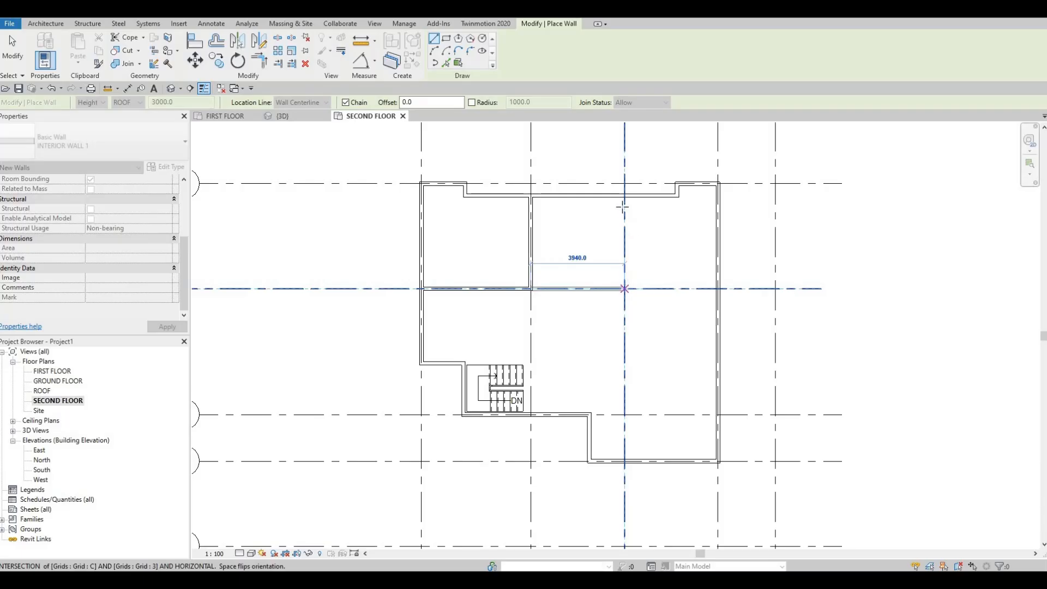
click(625, 288)
click(624, 195)
key(Escape)
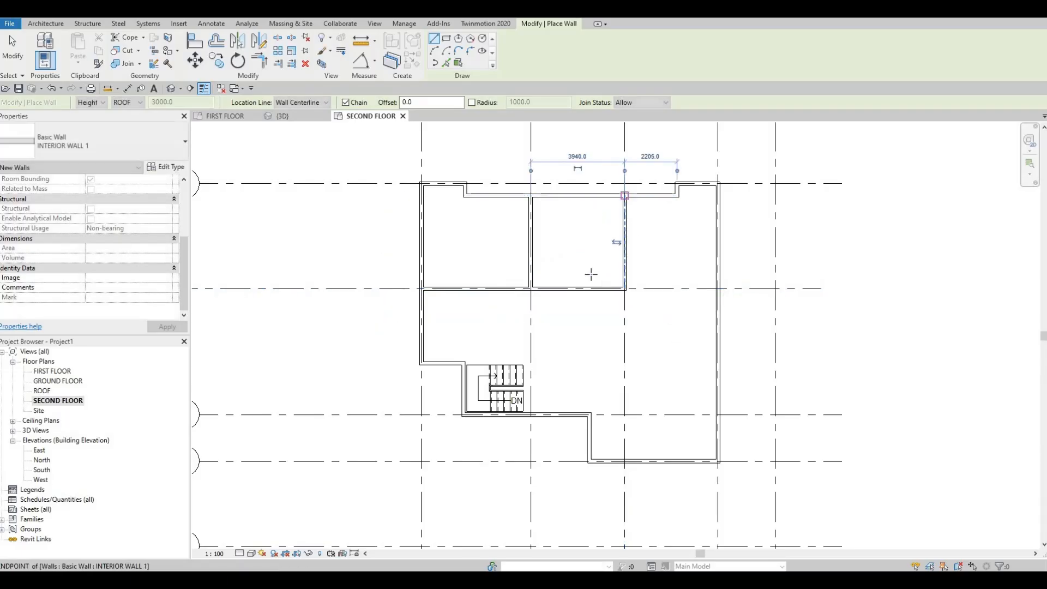
key(Escape)
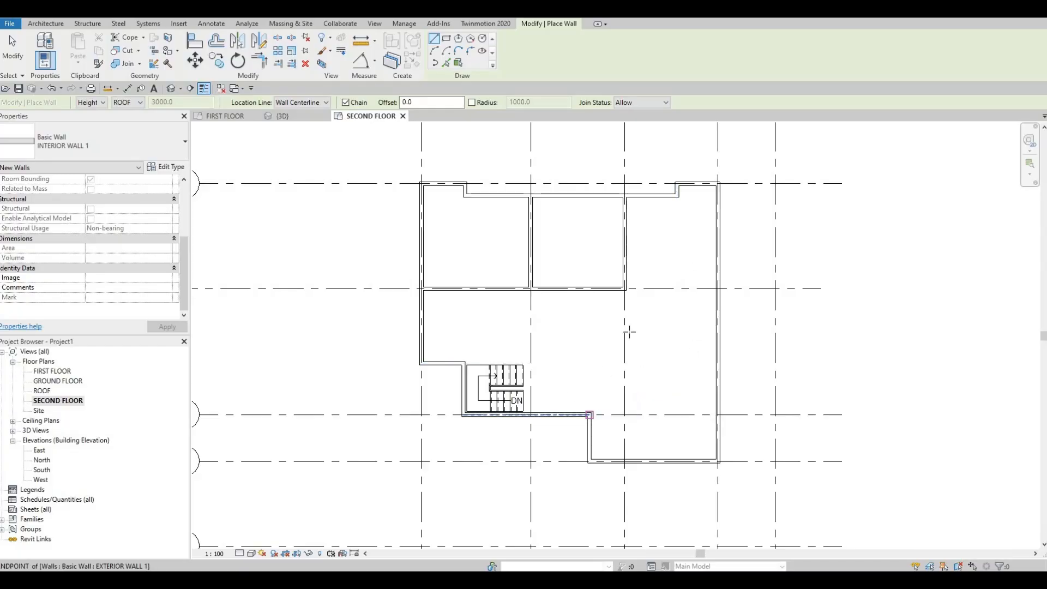
scroll(542, 311, up, 1)
middle_drag(542, 311, 562, 291)
scroll(562, 292, down, 1)
scroll(562, 292, up, 1)
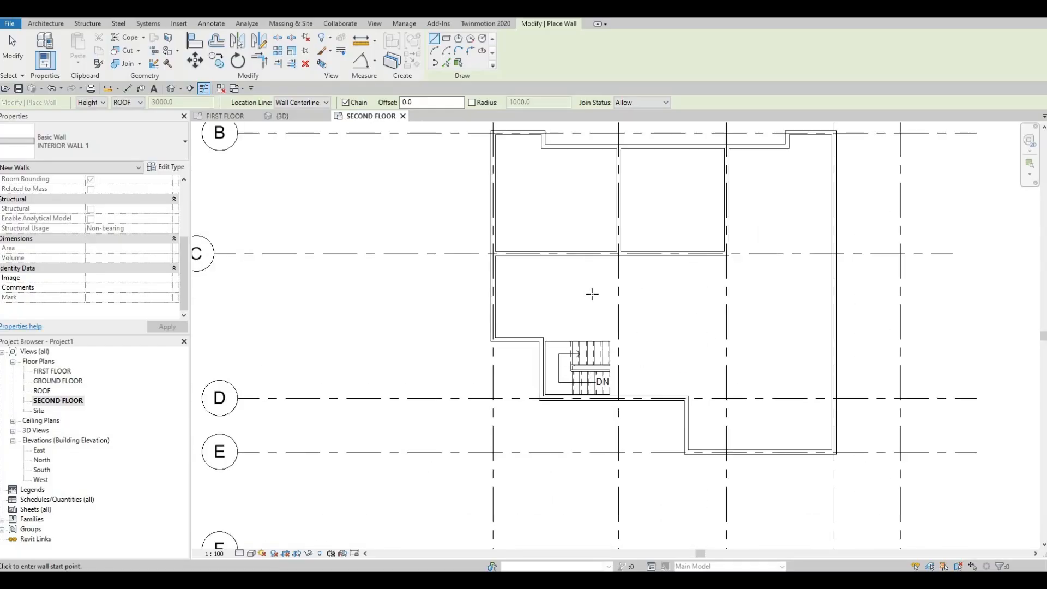
key(Escape)
key(Escape)
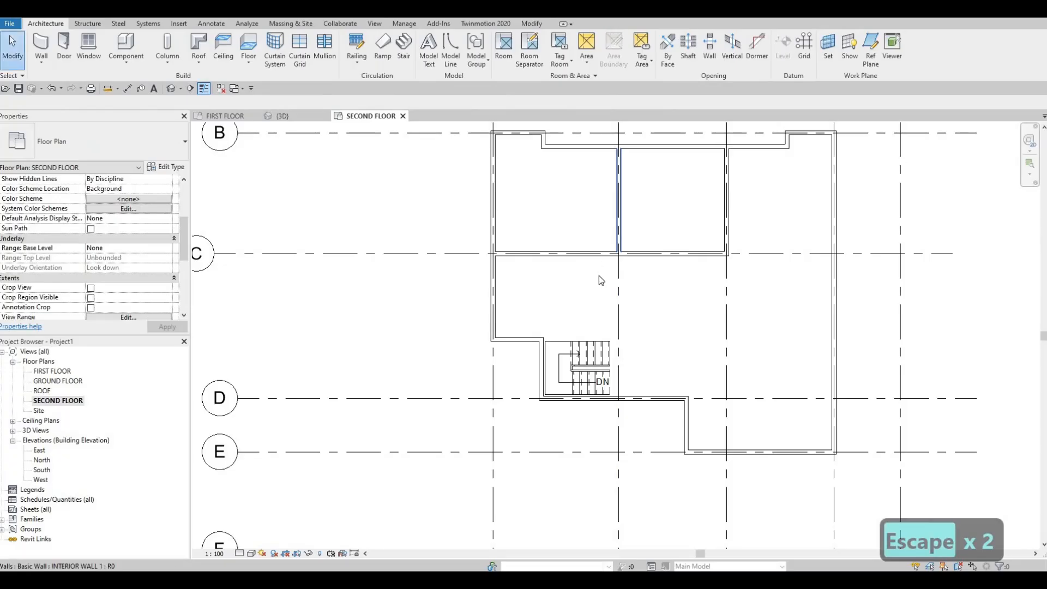
Step: Stretch the interior wall on grid 2 beyond grid C until it ends just short of the staircase
click(620, 256)
drag(618, 253, 619, 338)
scroll(620, 338, up, 2)
key(Escape)
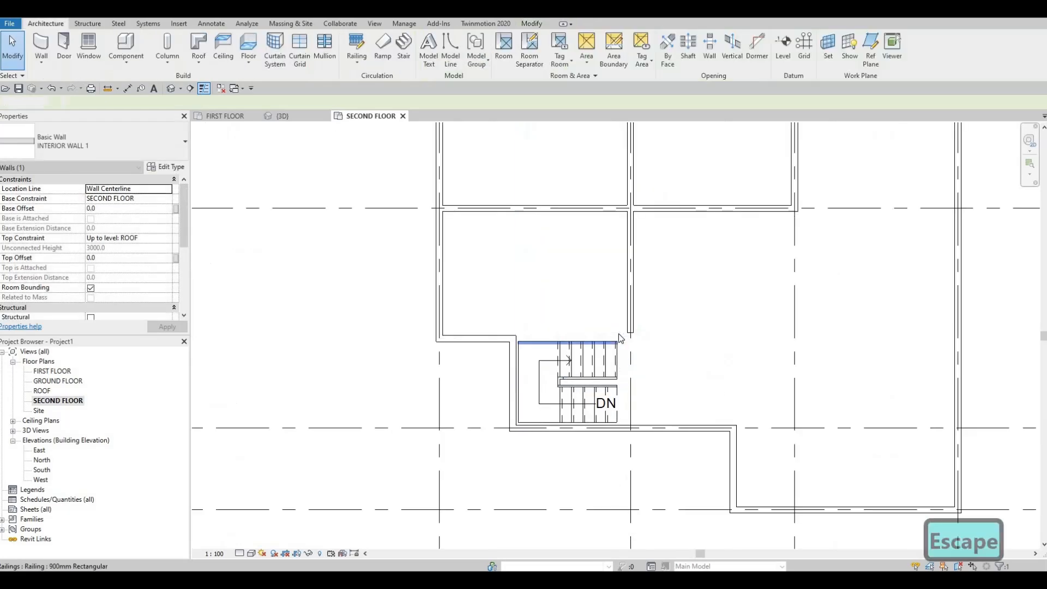
scroll(599, 339, up, 1)
key(Escape)
click(487, 339)
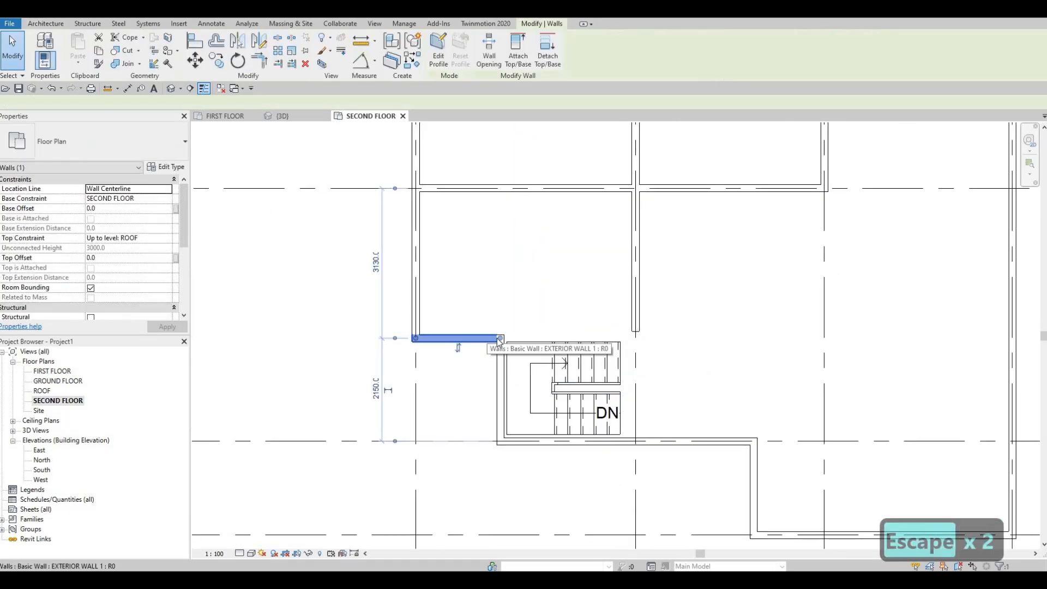
key(Escape)
key(Escape)
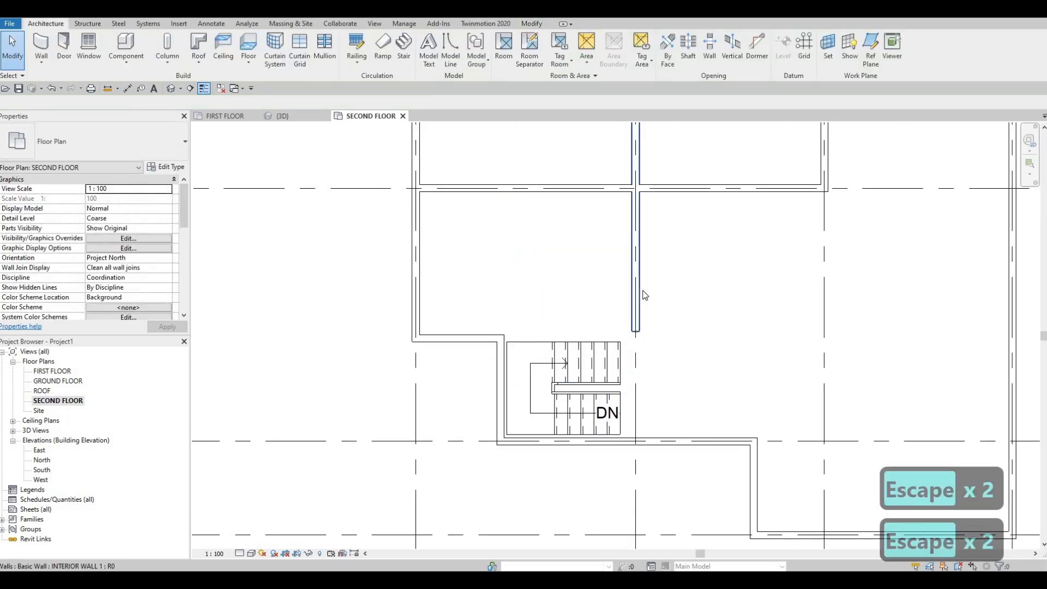
Step: Draw an INTERIOR WALL 1 wall along the staircase edge, from the exterior wall corner beside the stair to grid 2
click(642, 292)
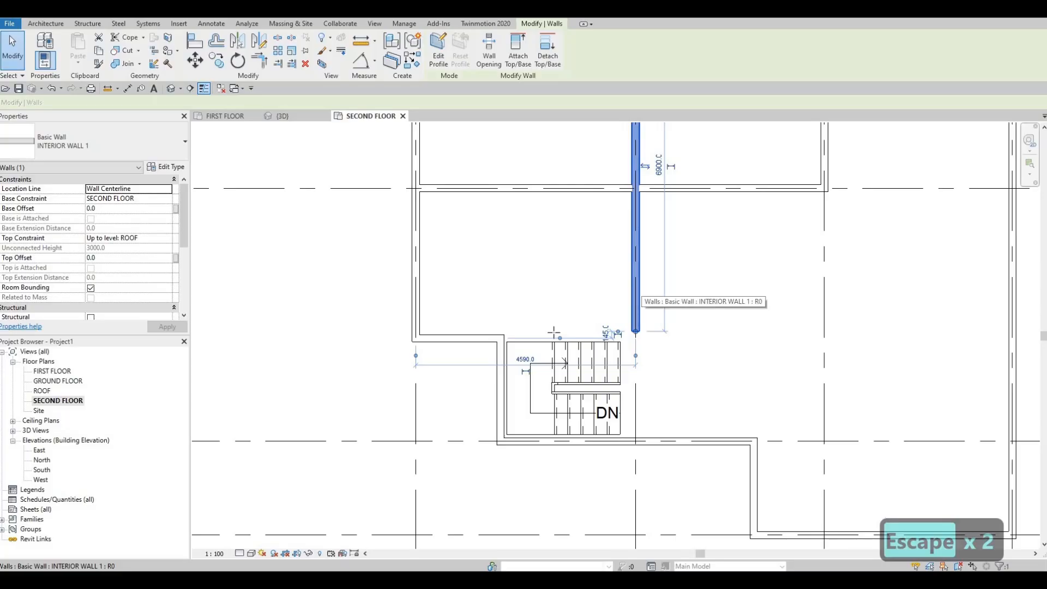
key(c)
key(s)
scroll(494, 342, up, 3)
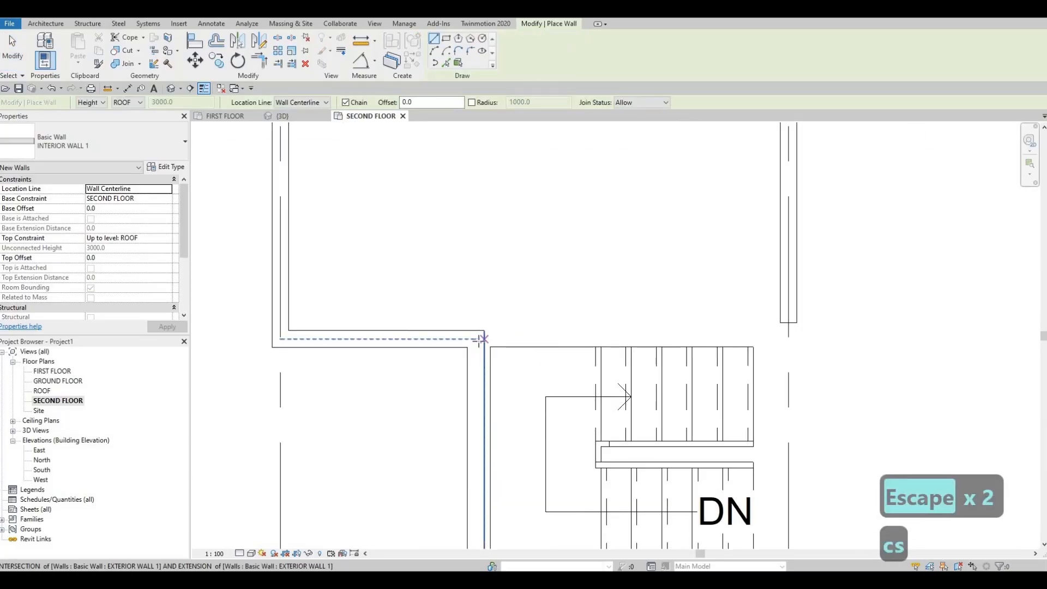
click(475, 339)
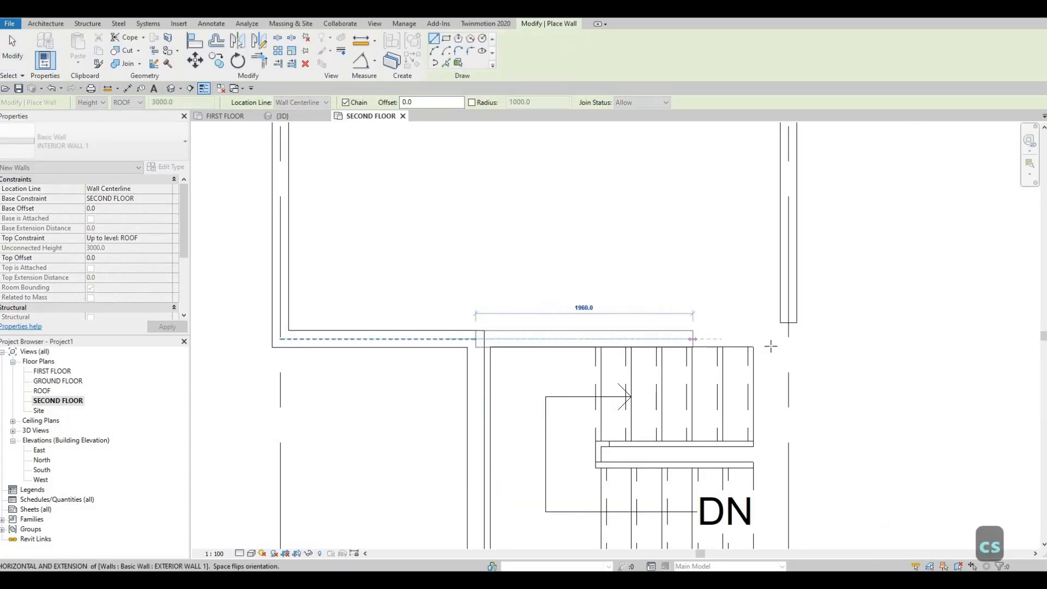
click(787, 338)
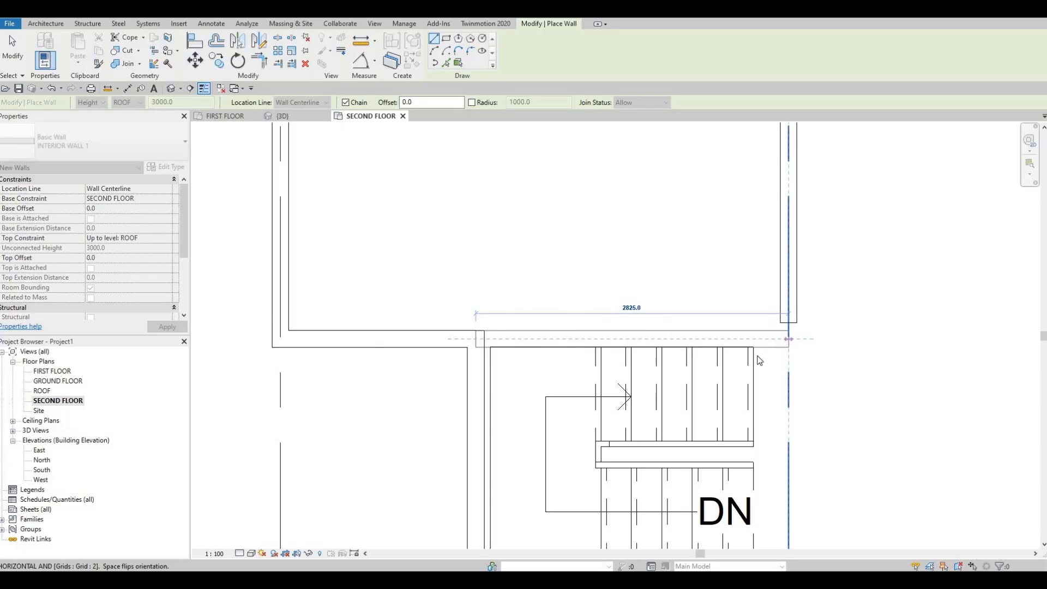
key(Escape)
key(Escape)
Step: Trim the interior wall on grid 2 and the wall along the staircase edge into a corner
key(t)
key(r)
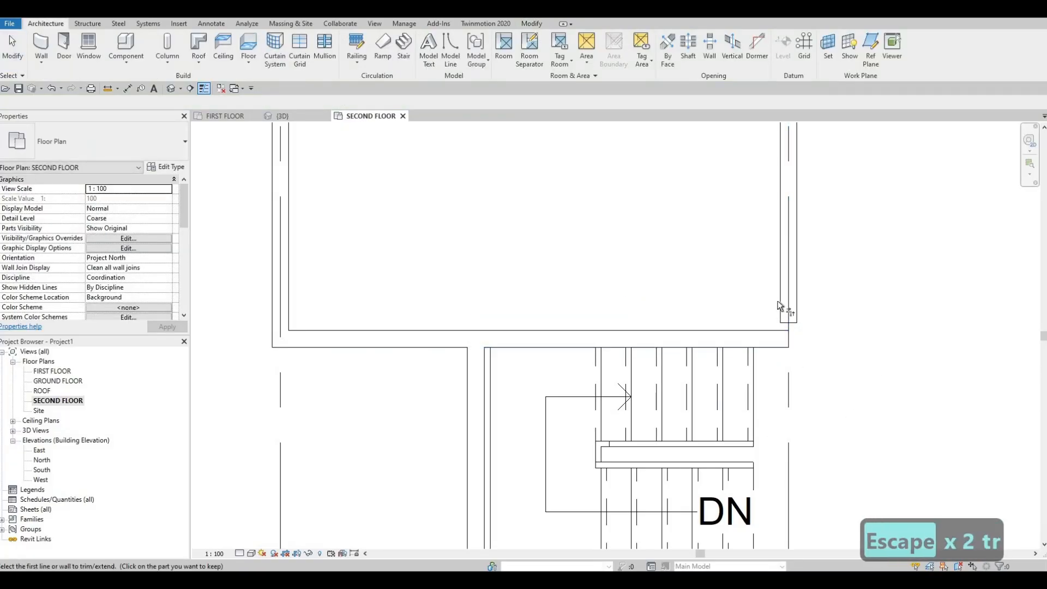
click(785, 320)
click(764, 331)
middle_drag(715, 276, 790, 338)
key(Escape)
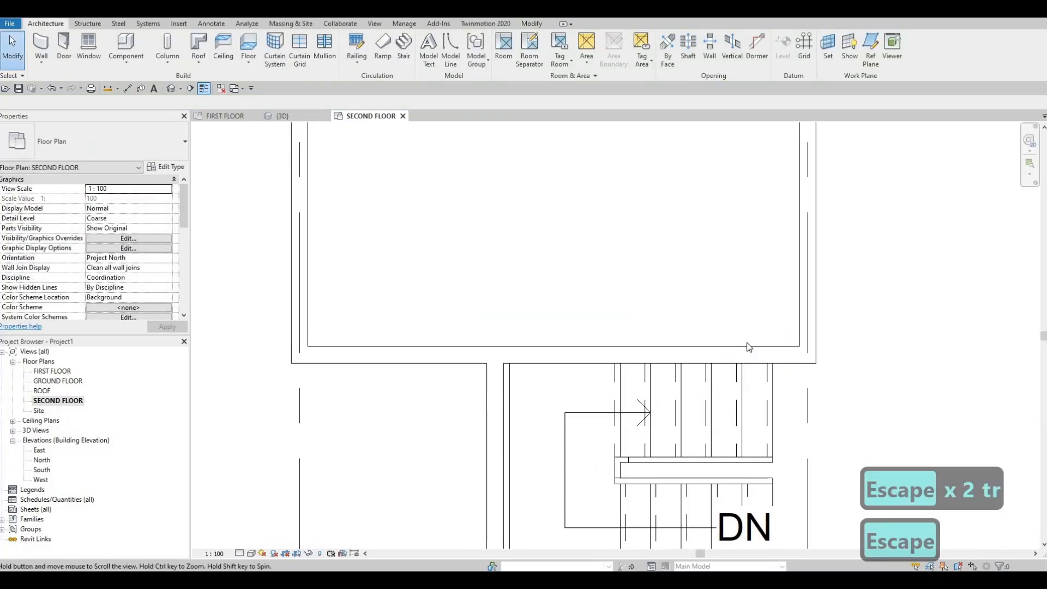
Step: Examine the room layout around the staircase and the open area beside it, out to the exterior walls
scroll(746, 344, down, 1)
scroll(748, 343, down, 2)
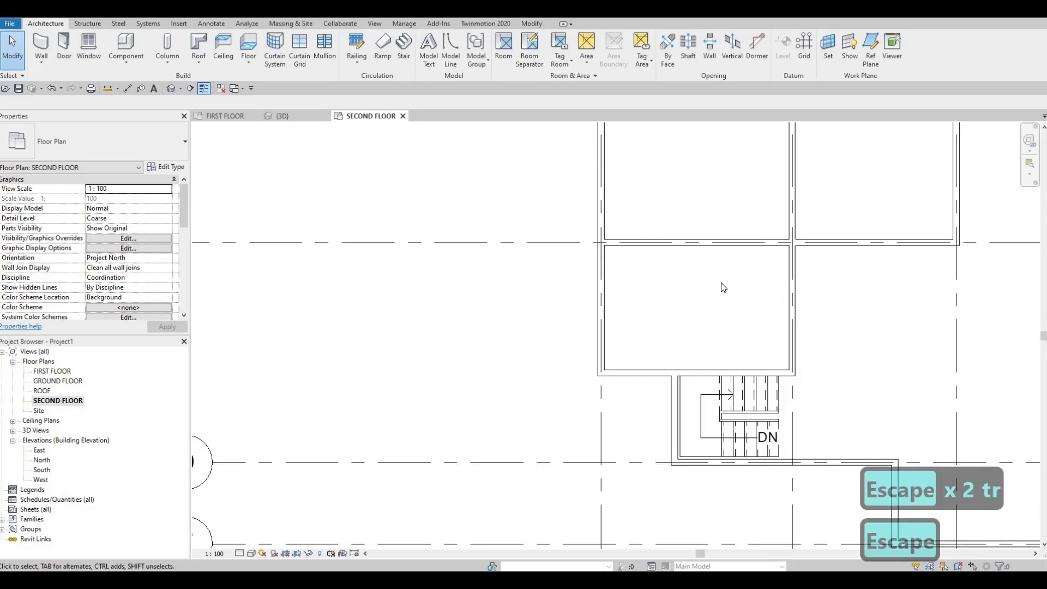
middle_drag(670, 277, 666, 299)
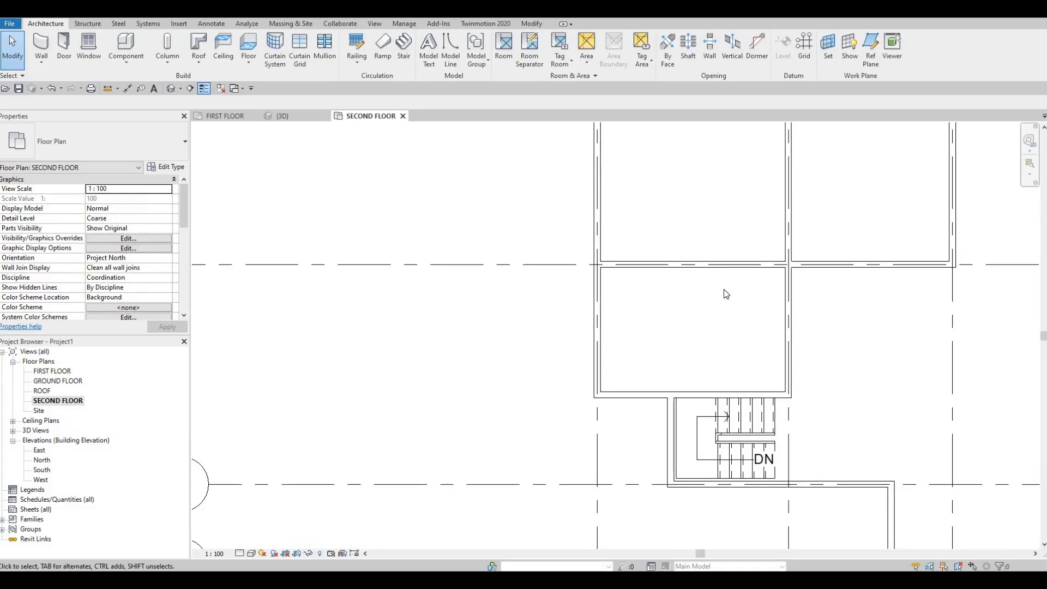
scroll(700, 317, down, 4)
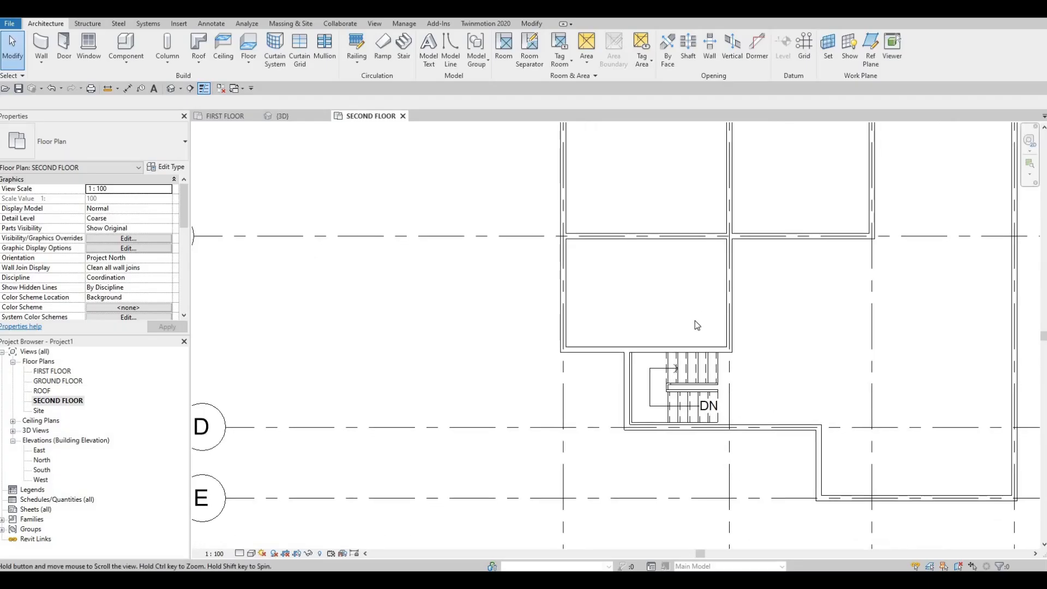
middle_drag(664, 348, 652, 332)
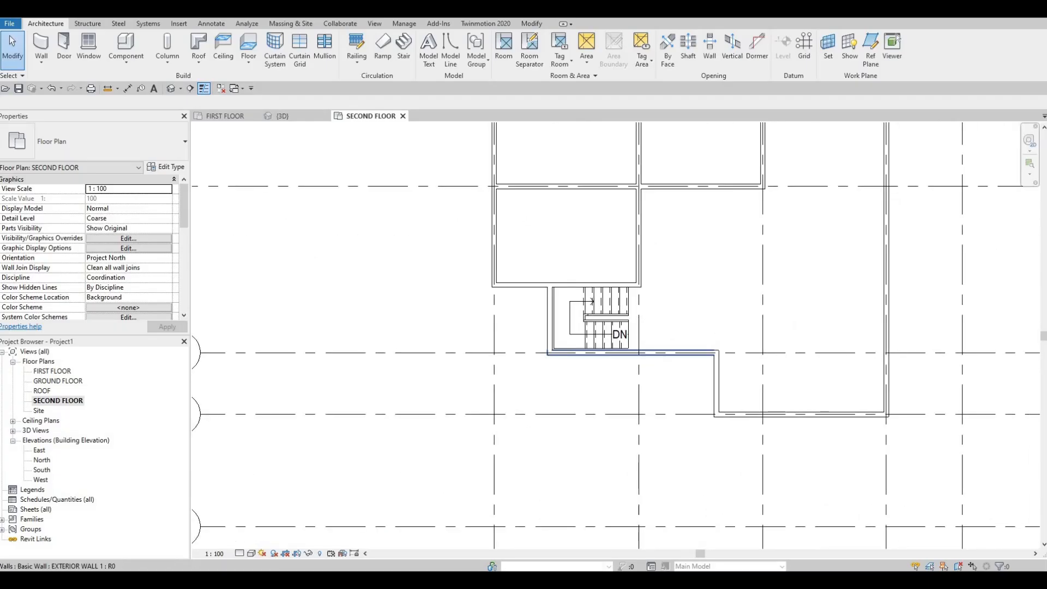
key(F1)
scroll(632, 214, down, 1)
middle_drag(632, 213, 575, 197)
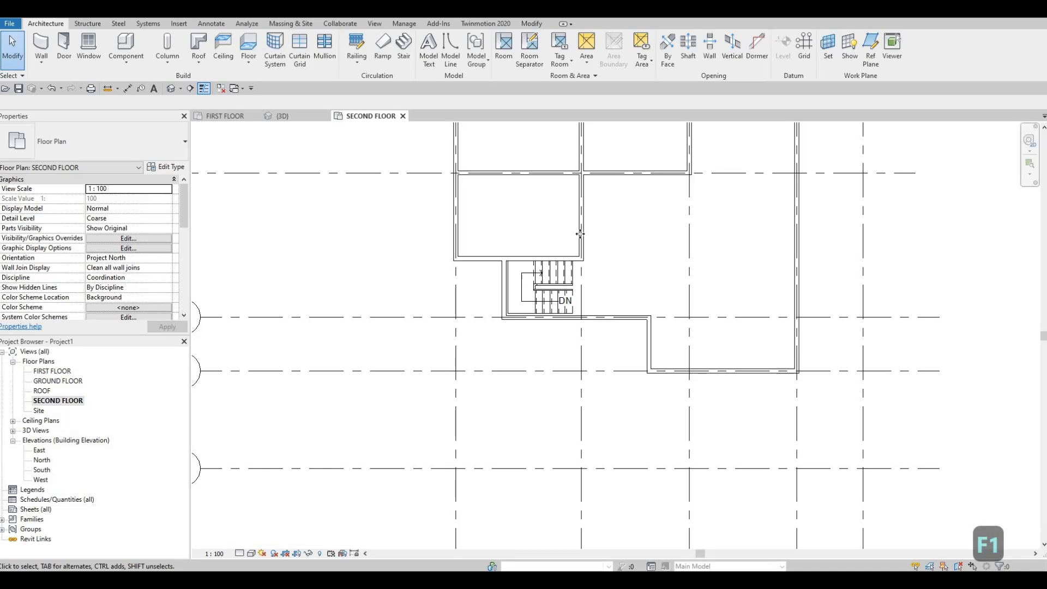
Step: Draw a freestanding interior wall about 2800 mm long, parallel to grid 2, in the open area between the staircase and grid 3
click(579, 234)
text(cs)
scroll(621, 302, up, 1)
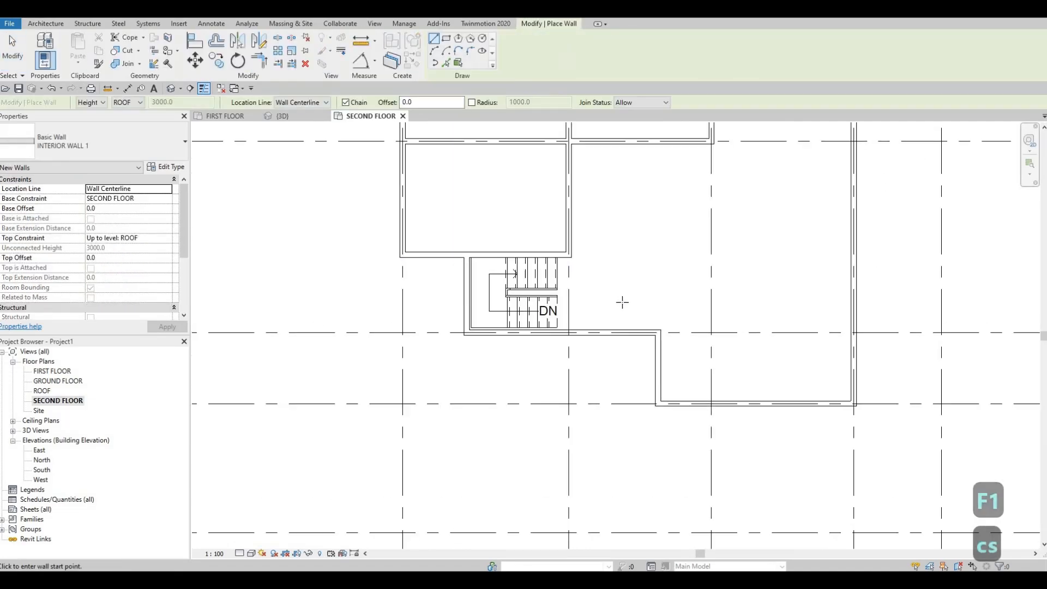
click(622, 302)
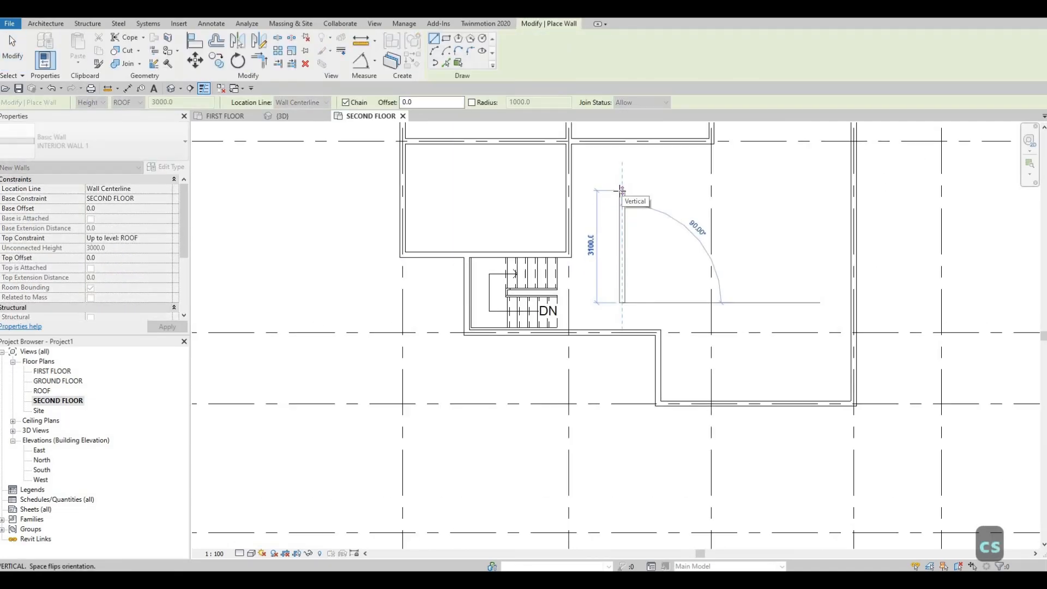
click(622, 200)
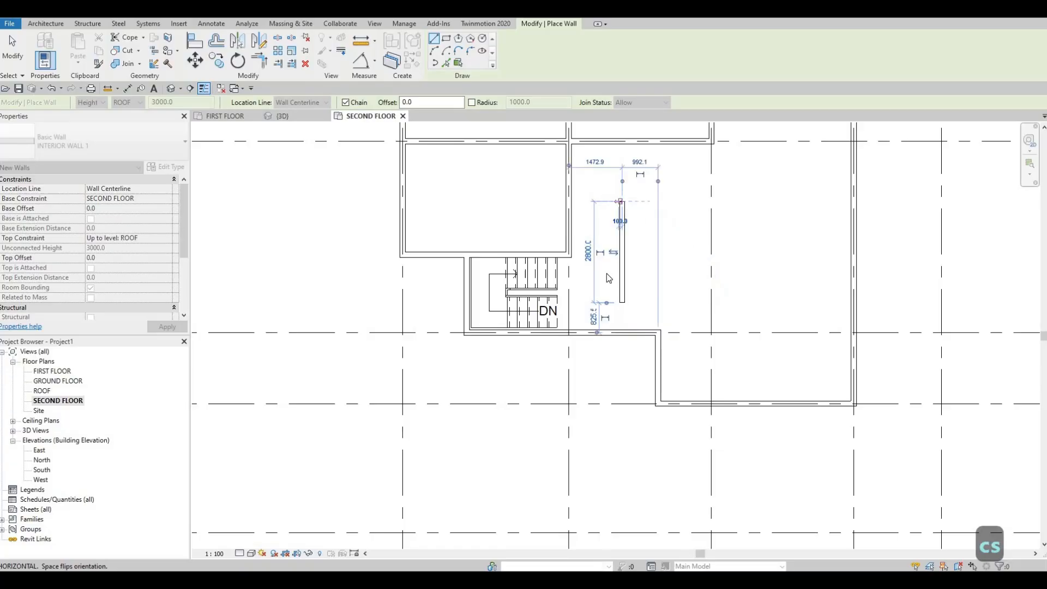
key(Escape)
key(Escape)
key(Escape)
Step: Set the freestanding interior wall's distance from grid 2 to 1350 mm
click(612, 273)
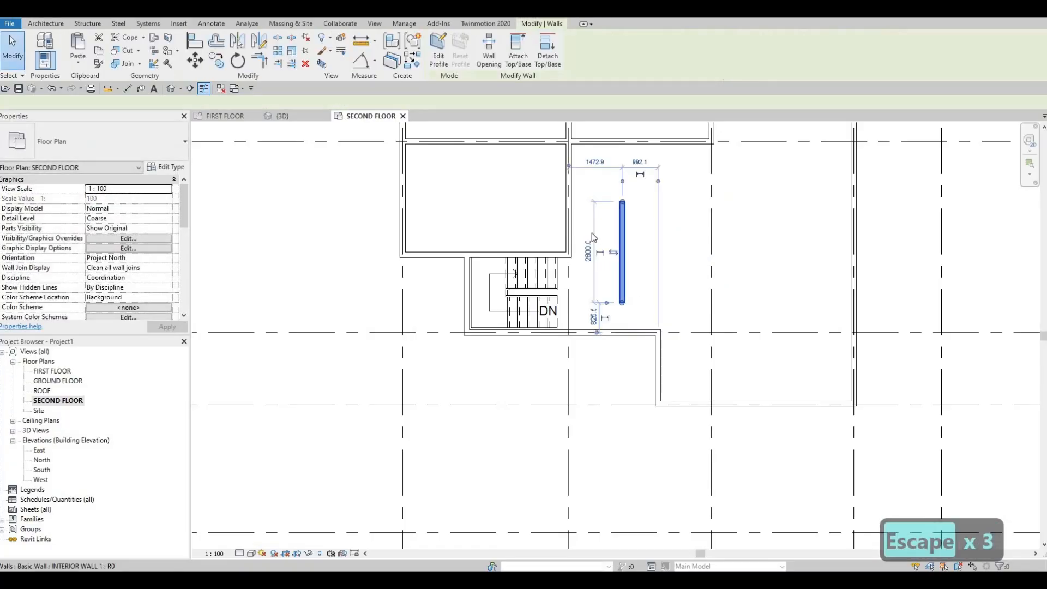
click(594, 163)
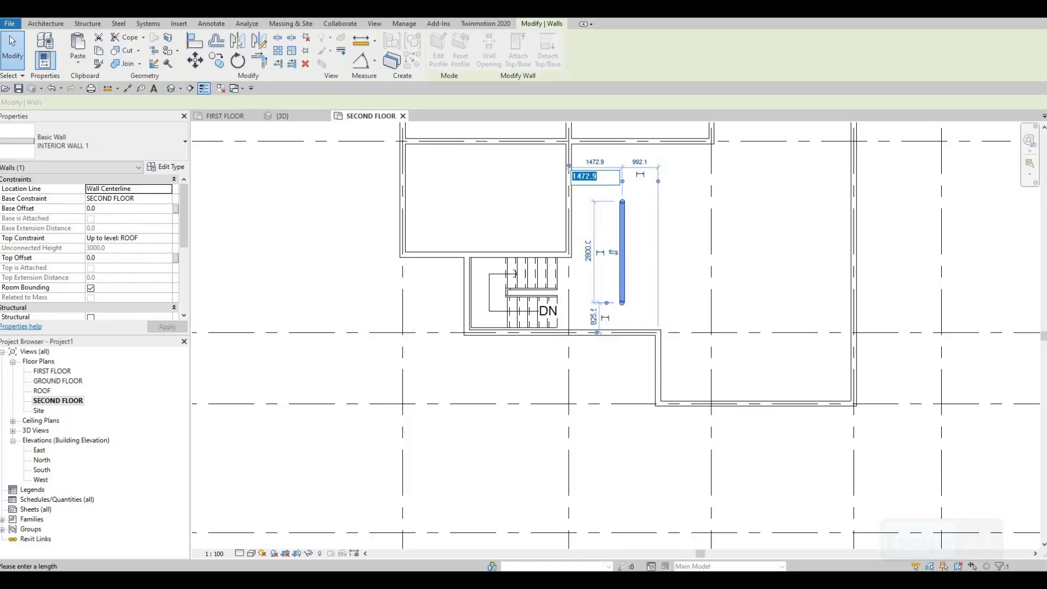
text(1350)
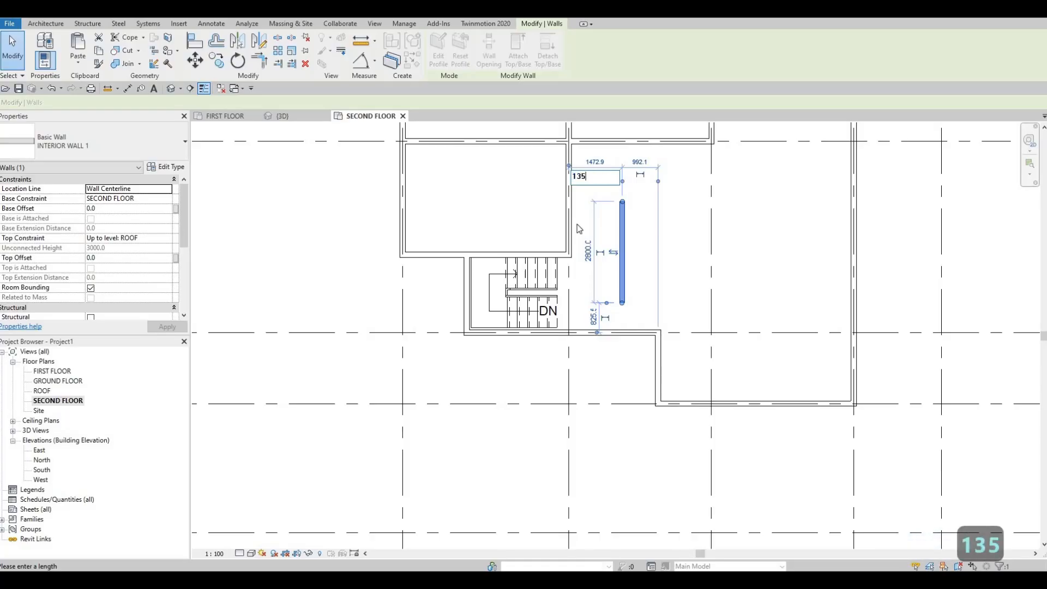
key(Return)
key(Escape)
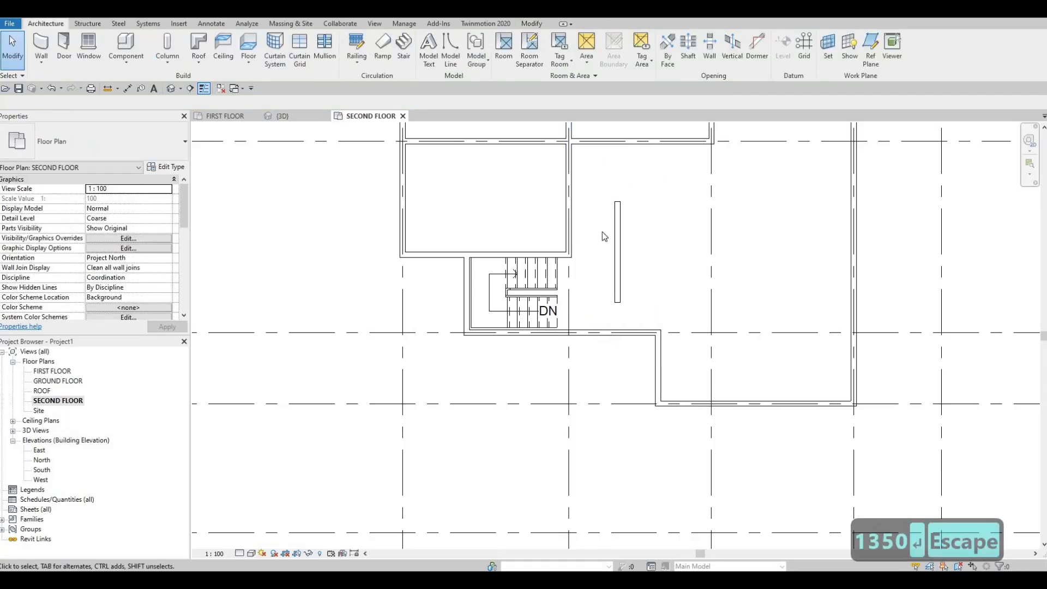
Step: Draw an interior wall about 2590 mm long from the upper end of the freestanding wall across to grid 3
middle_drag(619, 220, 499, 220)
scroll(525, 194, down, 1)
scroll(505, 199, down, 1)
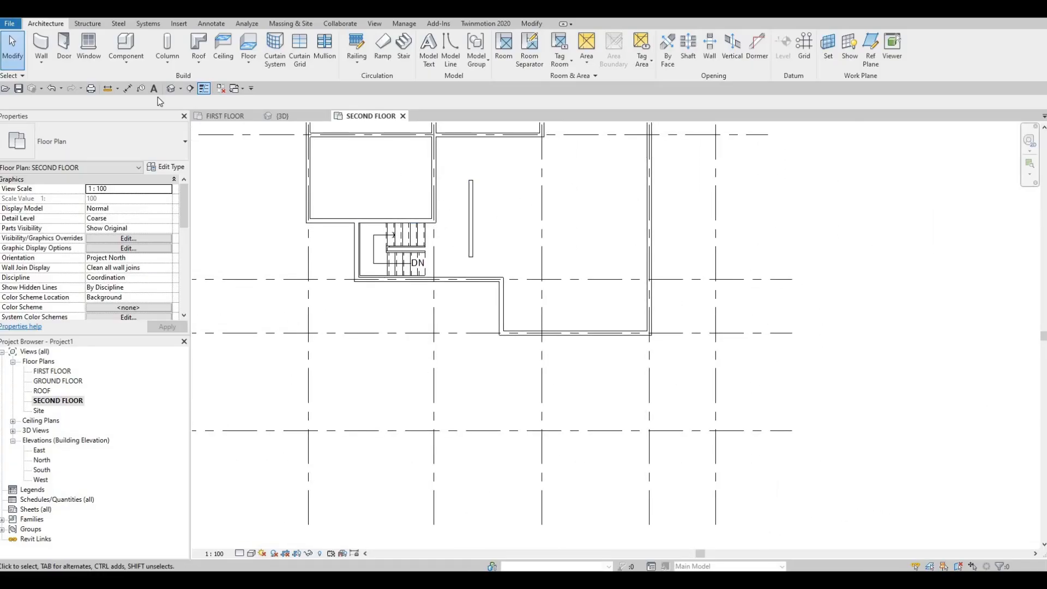
click(472, 197)
key(c)
key(s)
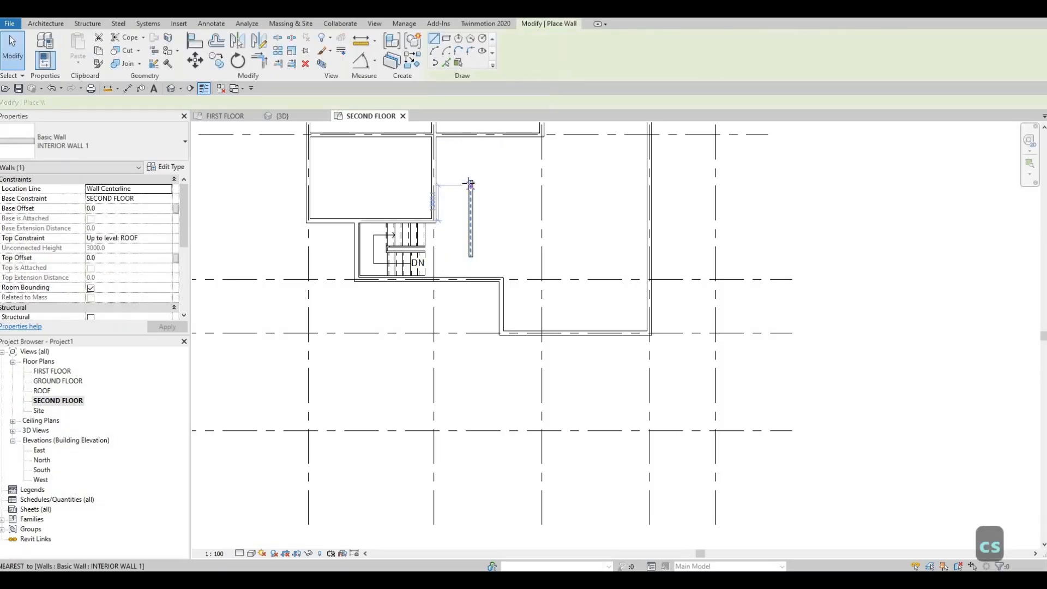
click(471, 181)
click(542, 180)
key(Escape)
key(Escape)
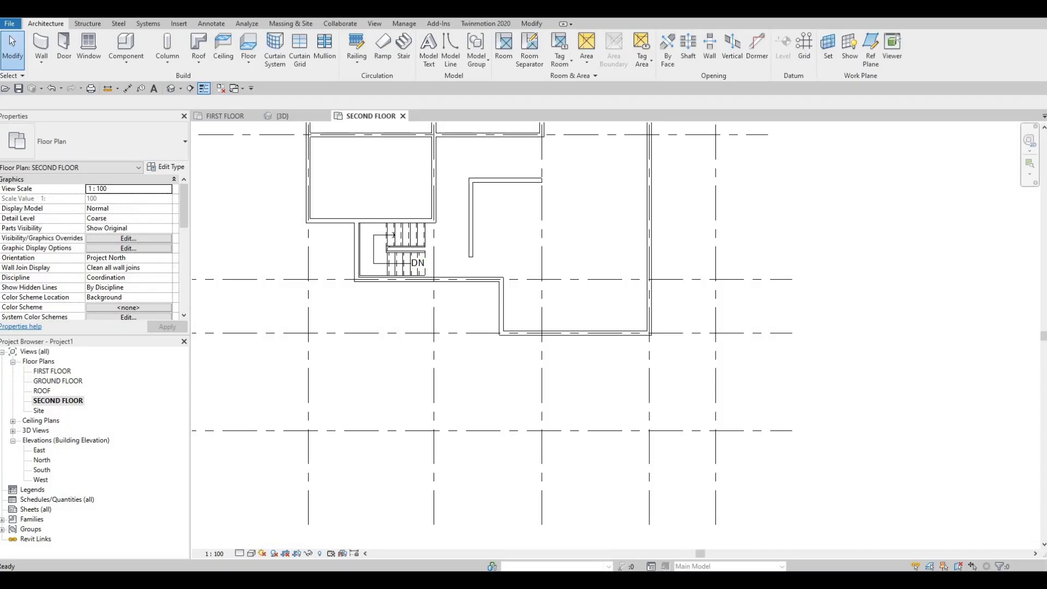
key(Escape)
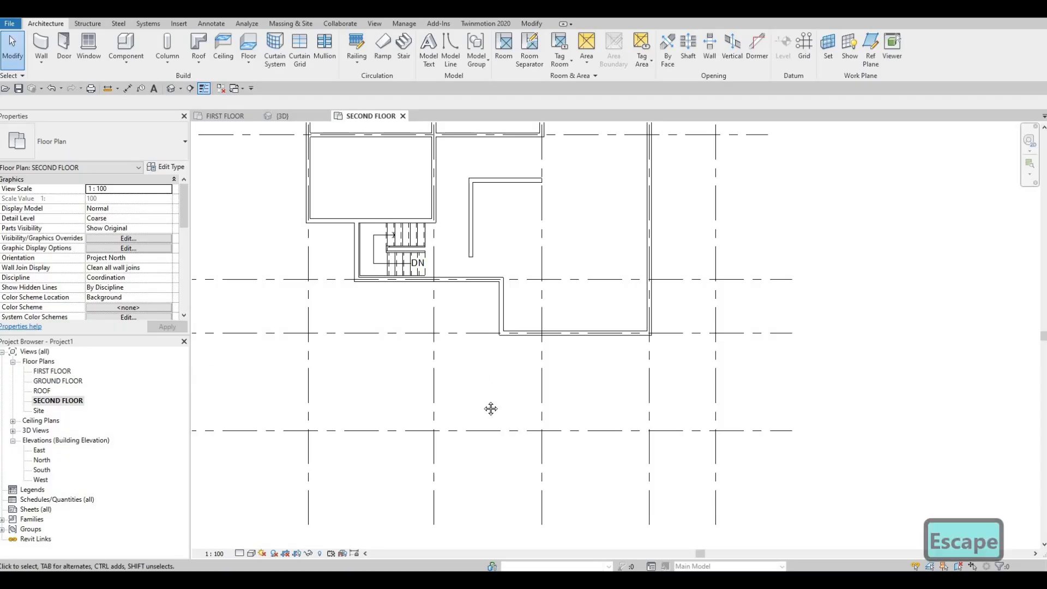
Step: Set the distance between the new short wall ending at grid 3 and grid C to 1350 mm
middle_drag(463, 227, 410, 258)
click(457, 211)
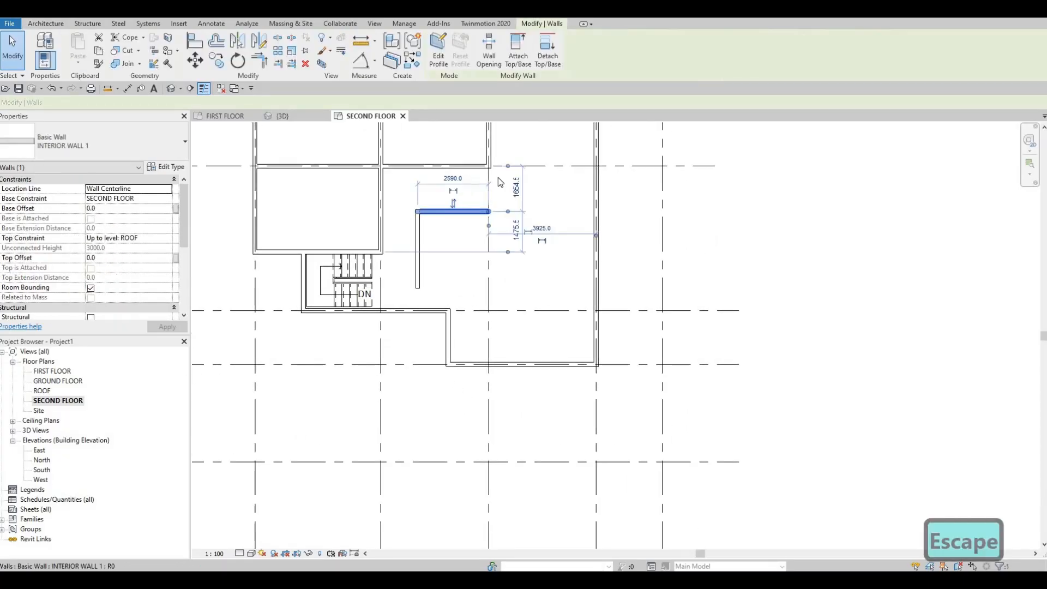
click(516, 188)
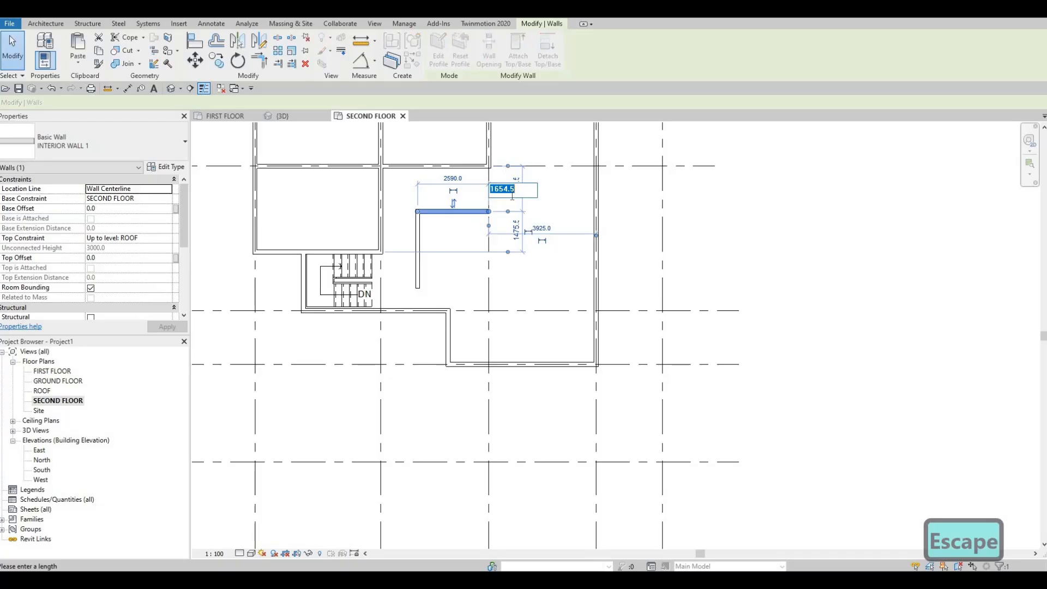
text(1350)
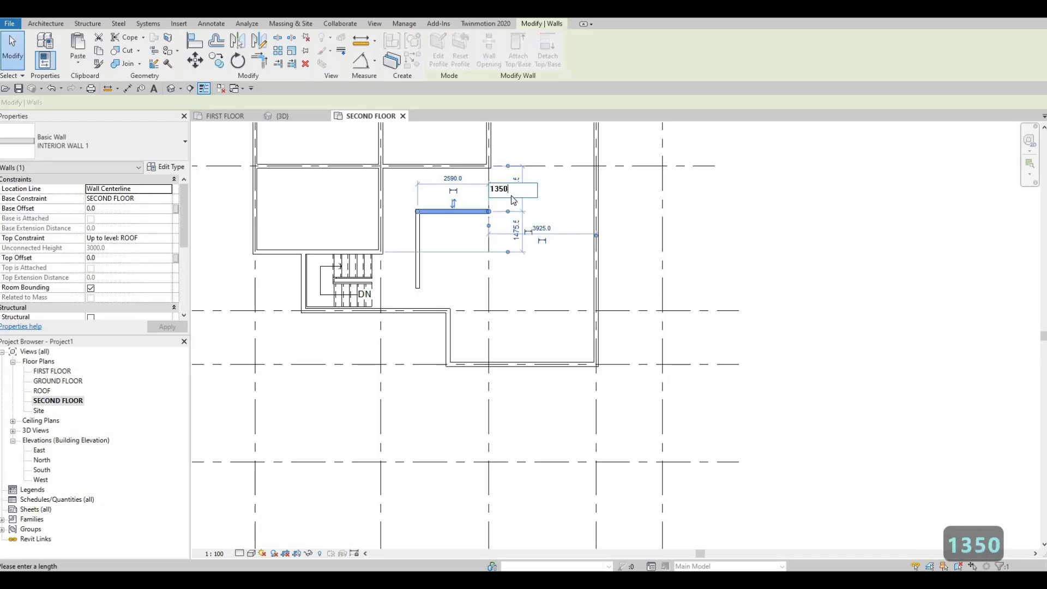
key(Return)
key(Escape)
key(Escape)
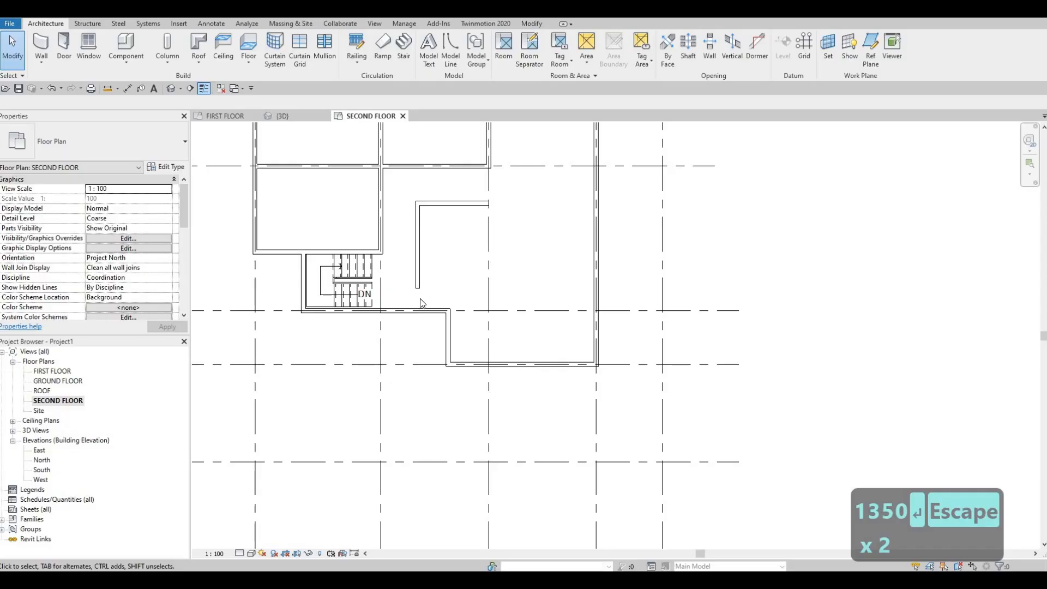
Step: Extend the open lower end of the interior wall beside the staircase to the exterior wall on grid D
middle_drag(420, 284, 411, 264)
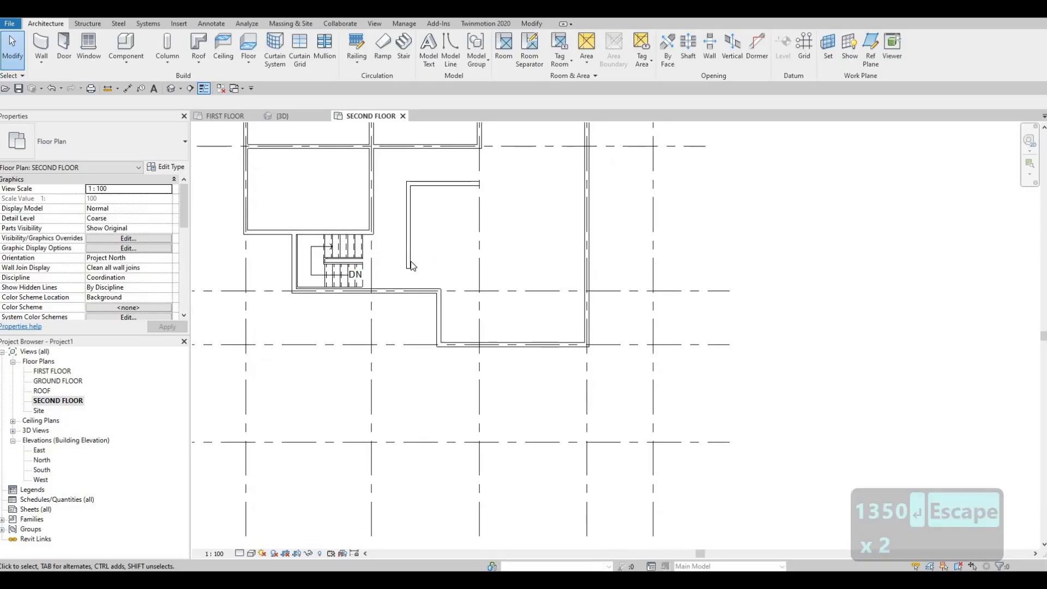
key(Escape)
click(409, 267)
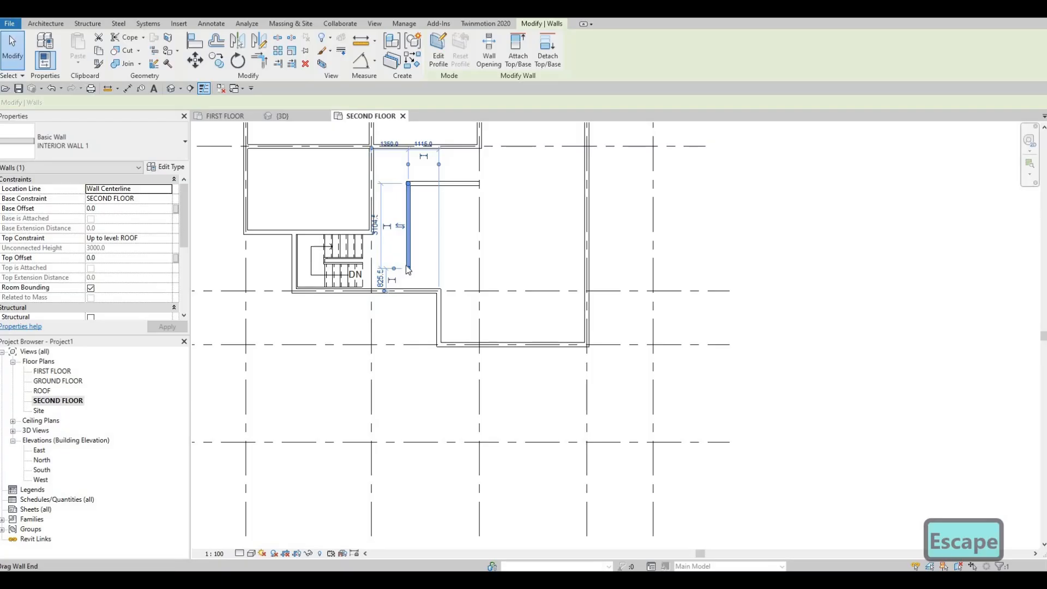
drag(406, 280, 403, 308)
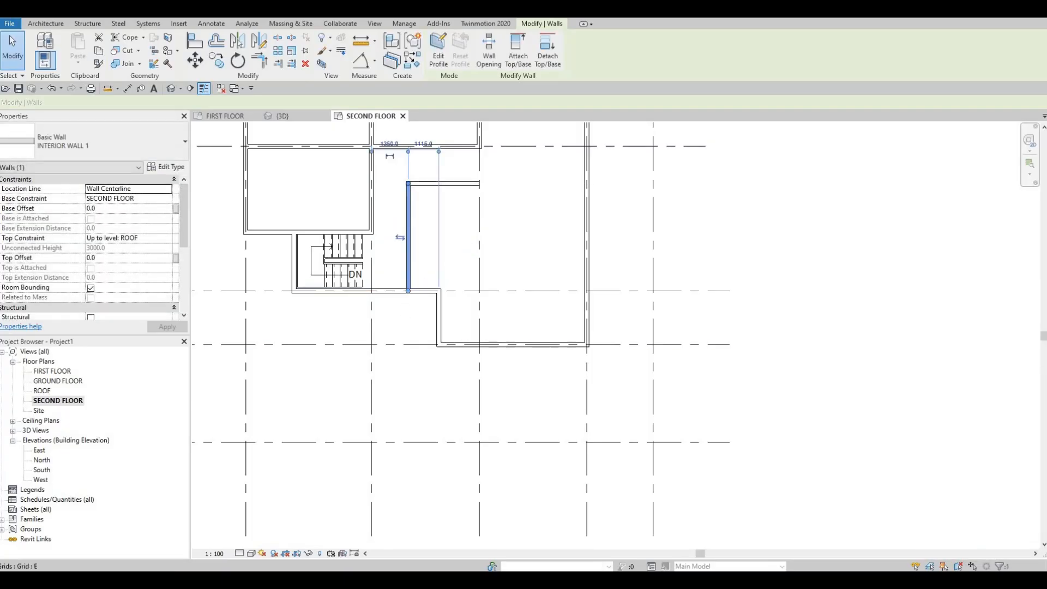
key(Escape)
key(Escape)
Step: Draw a 2600 mm interior wall along grid D from the exterior wall's inner corner, continuing perpendicularly to the lower exterior wall to close off a small room
click(409, 265)
key(c)
key(s)
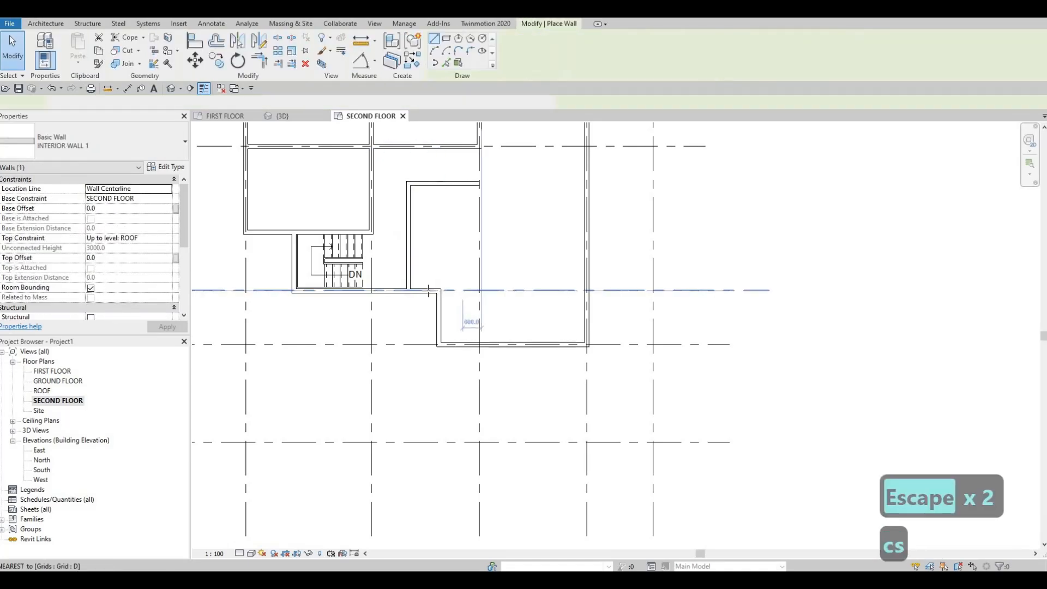
scroll(461, 291, up, 3)
click(425, 291)
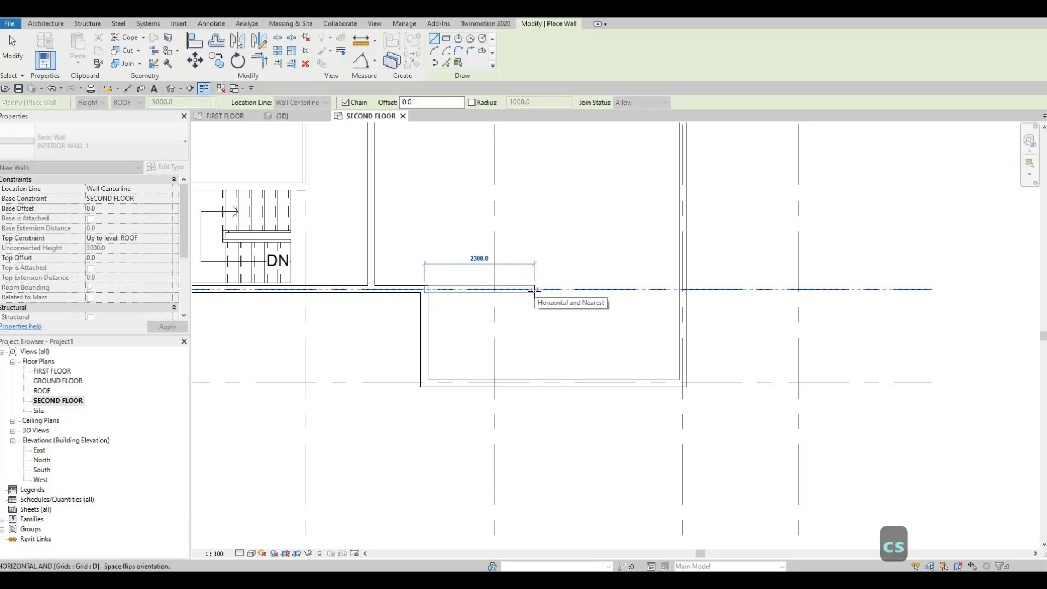
text(2600)
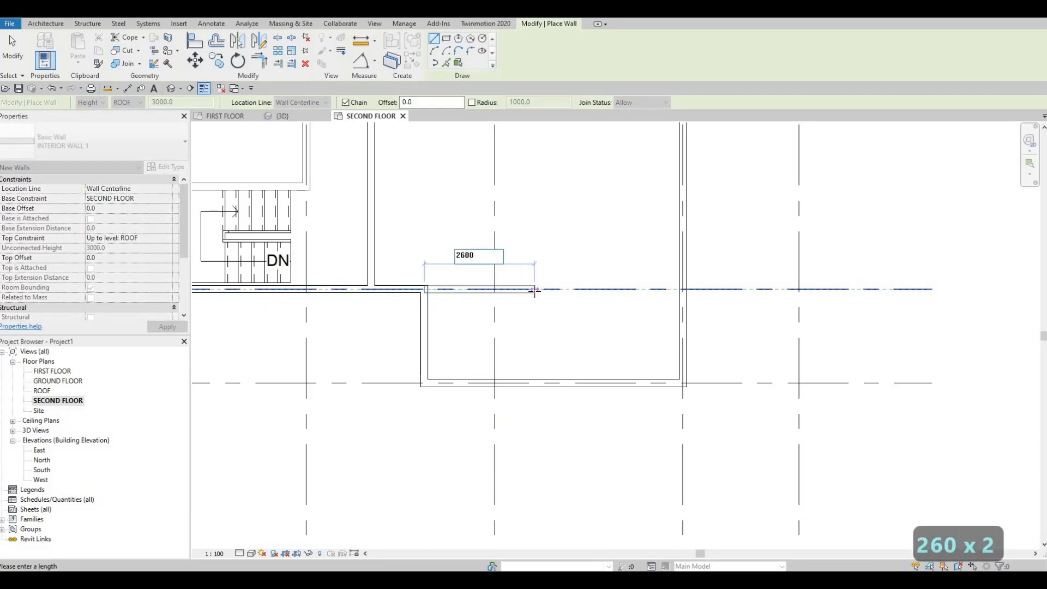
key(Return)
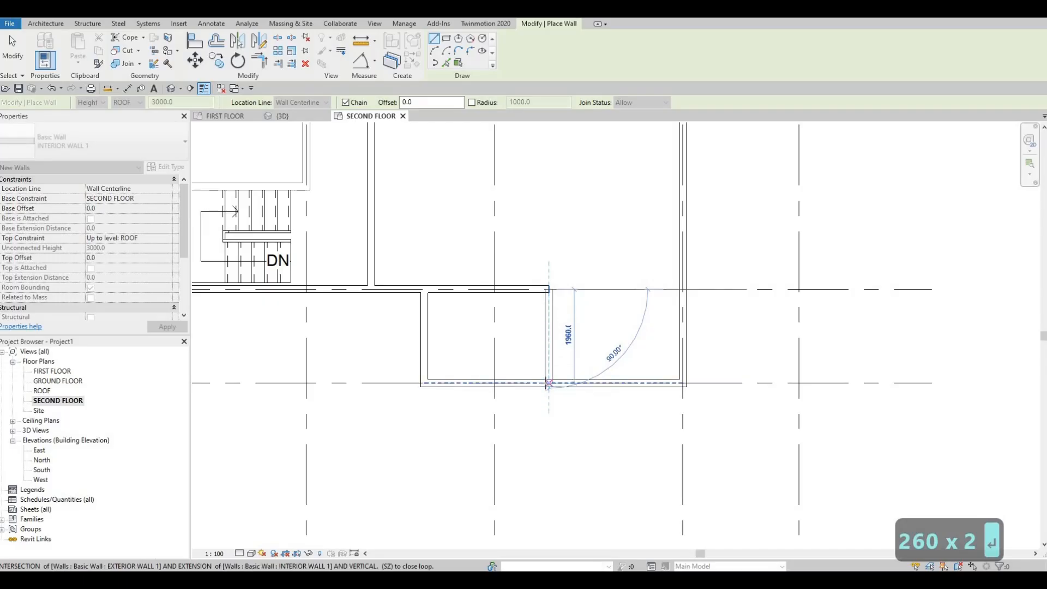
click(548, 383)
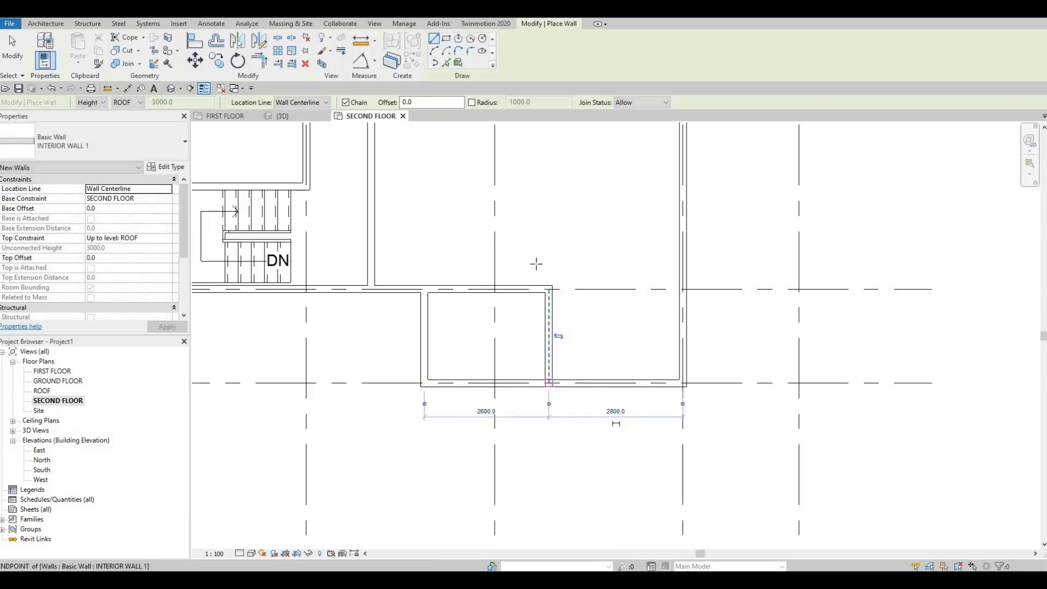
key(Escape)
Step: Draw an interior wall along grid 3 from the end of the short wall down to the wall on grid D
scroll(528, 310, down, 2)
middle_drag(522, 300, 508, 355)
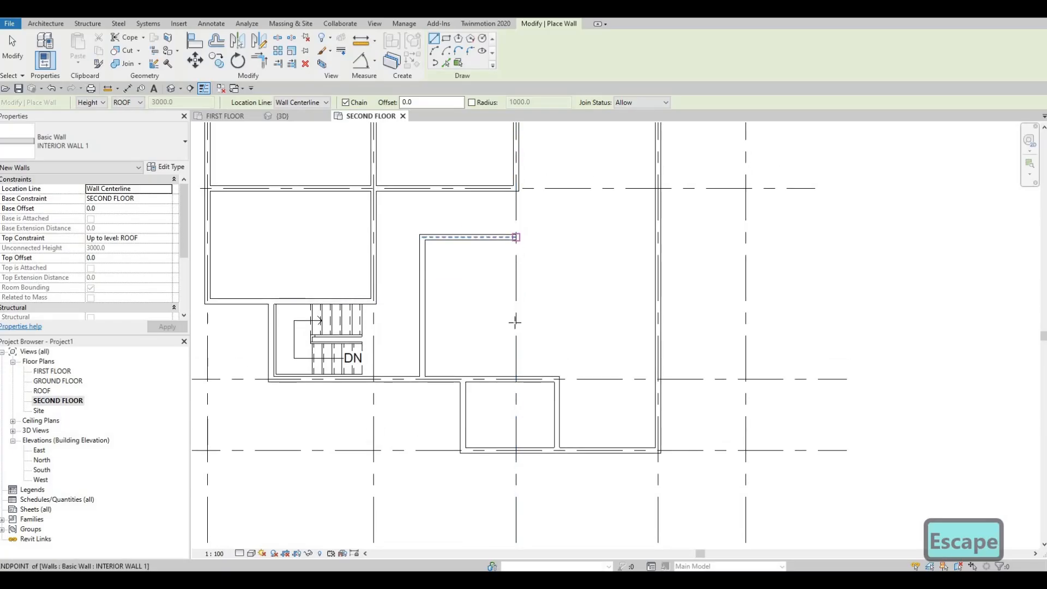
click(516, 239)
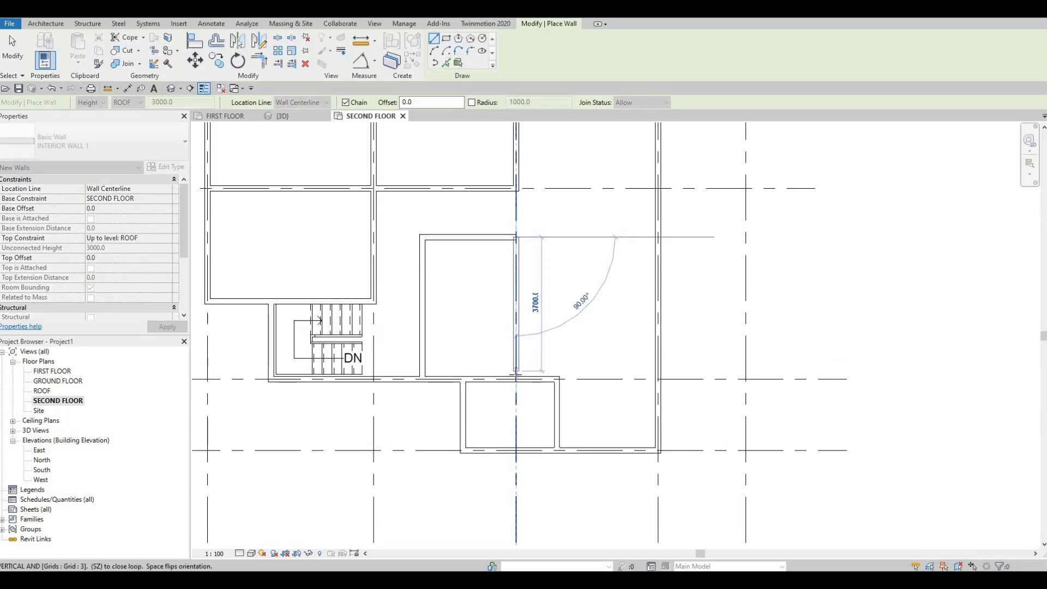
click(516, 376)
key(Escape)
key(Escape)
Step: Draw an interior wall about 3300 mm long from the exterior wall beyond grid 3 back towards the corridor opening, just below grid C
middle_drag(627, 278, 744, 333)
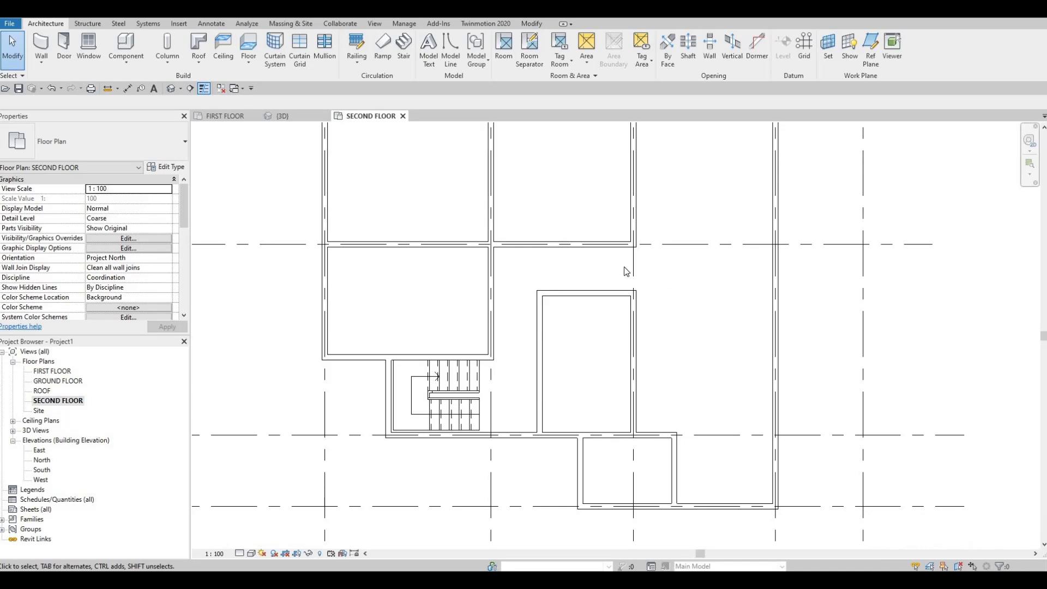
click(588, 297)
key(c)
key(s)
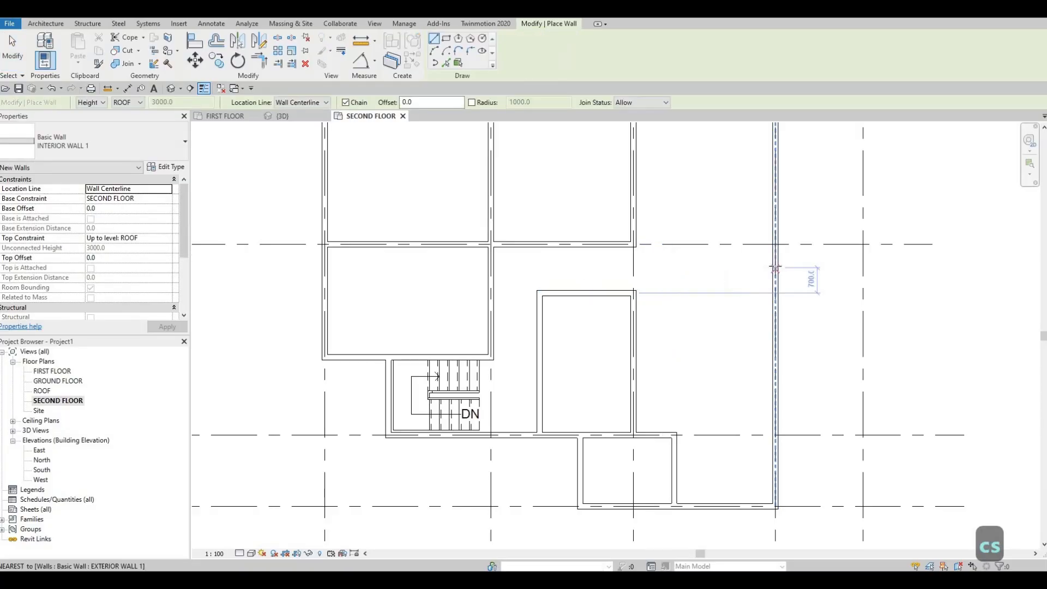
click(775, 266)
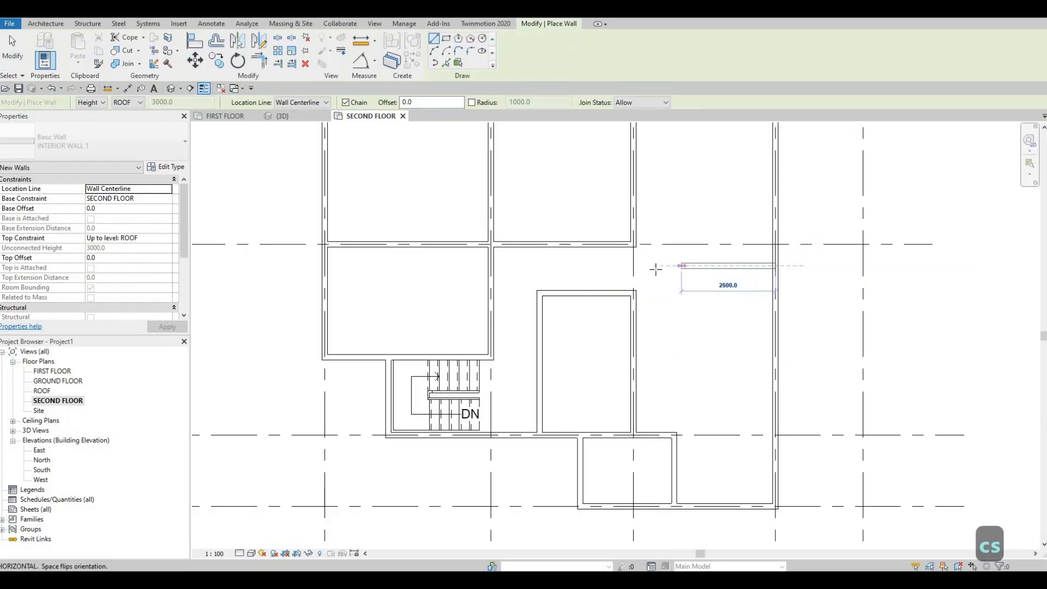
click(656, 266)
key(Escape)
key(Escape)
key(Escape)
Step: Set the new wall's distance from grid C to 675 mm
click(664, 266)
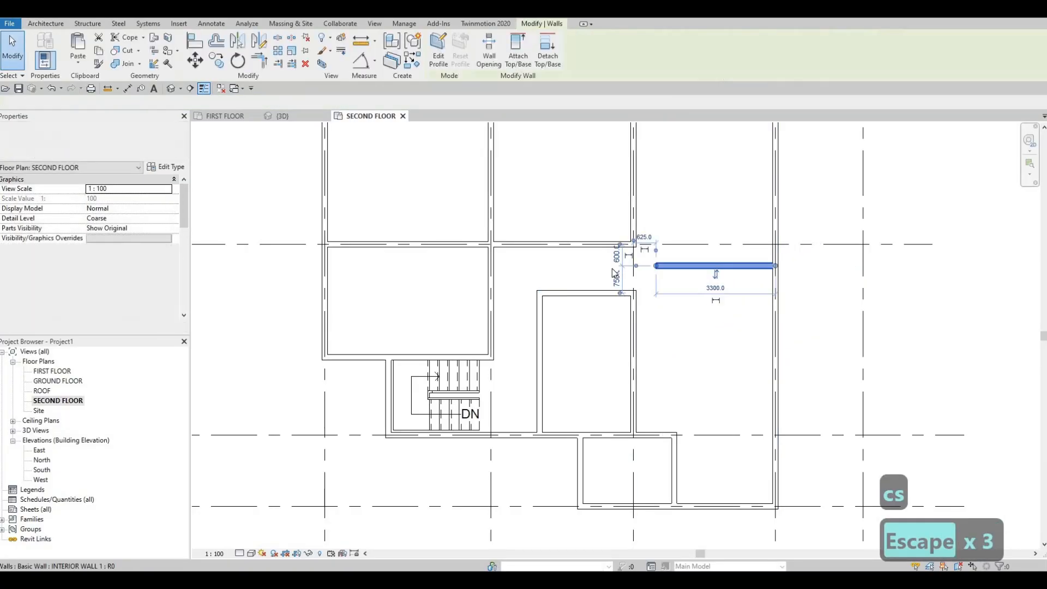
scroll(665, 268, up, 1)
scroll(598, 275, up, 1)
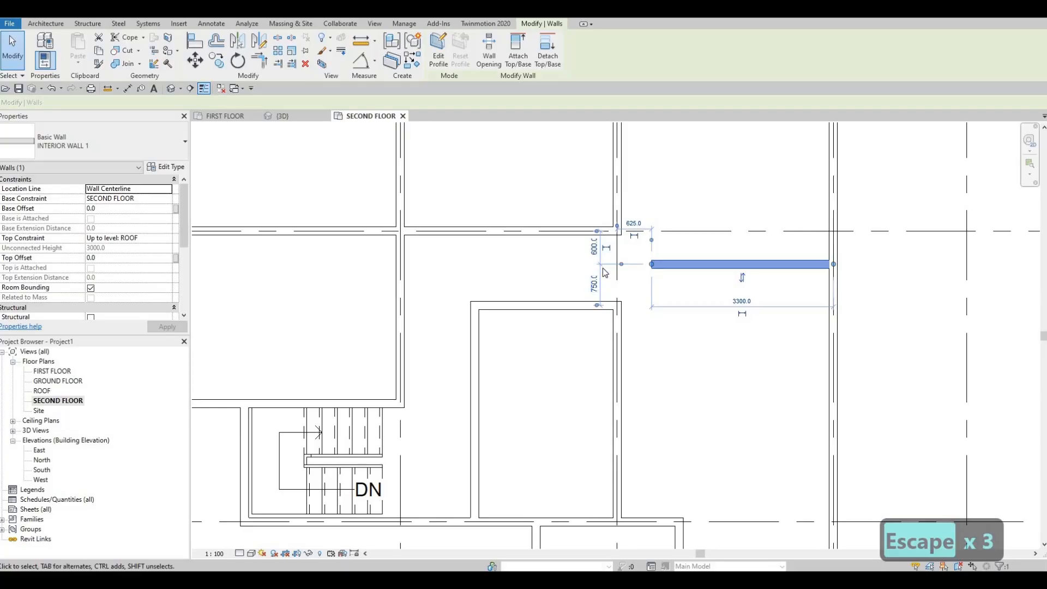
click(594, 264)
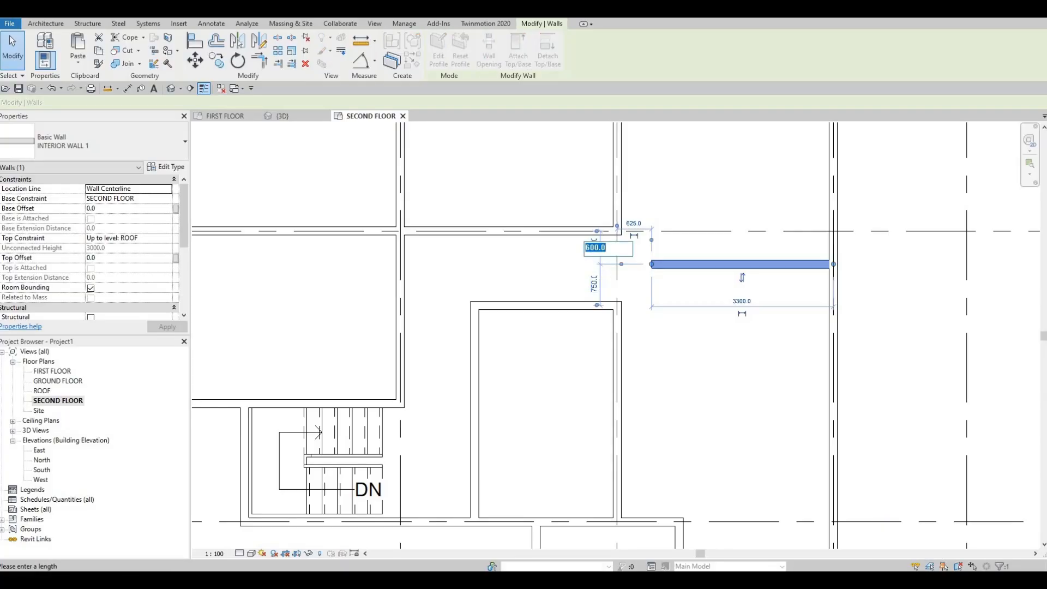
text(675)
key(Return)
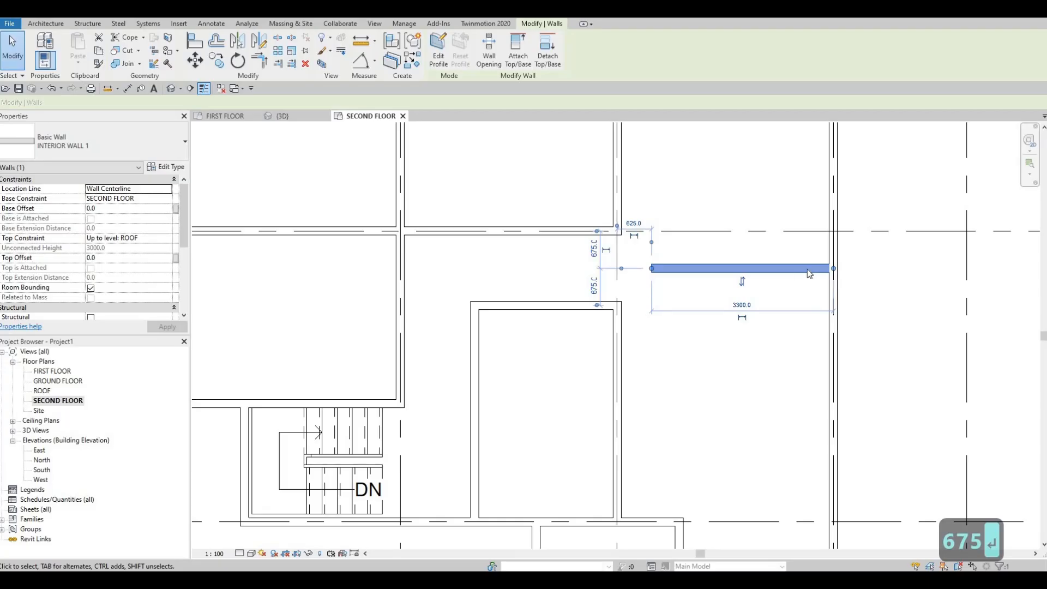
key(Escape)
key(Escape)
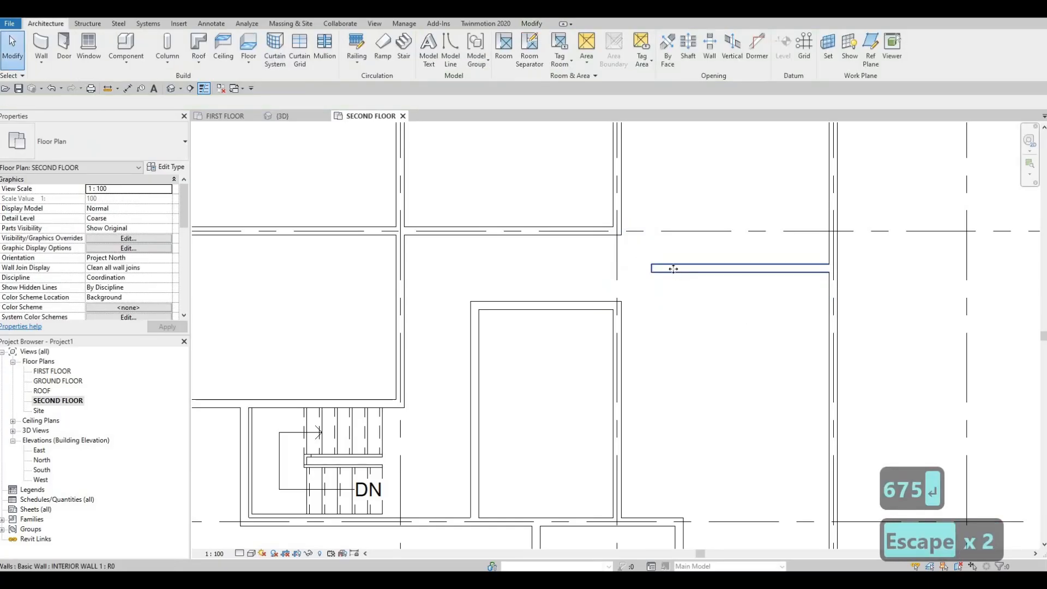
Step: Shorten the wall from its free end near grid 3 to a length of about 2600 mm
click(656, 269)
drag(652, 268, 669, 298)
key(Escape)
key(Escape)
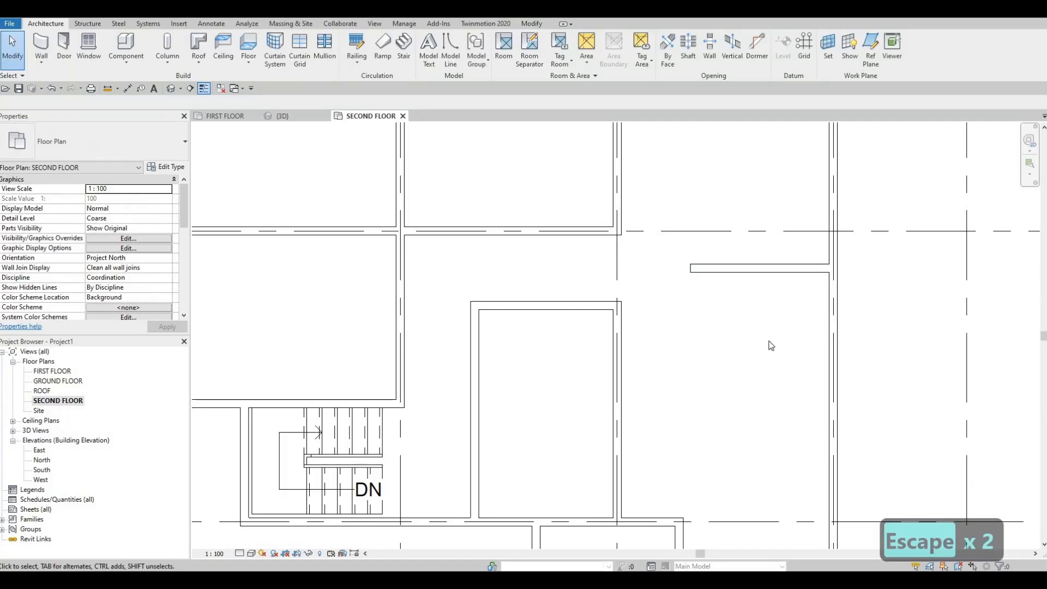
Step: Draw chained interior walls closing the corridor end, from the room corner at grid 3 past the shortened wall's end, up to grid C and back to grid 3
click(721, 269)
key(c)
key(s)
scroll(675, 308, up, 1)
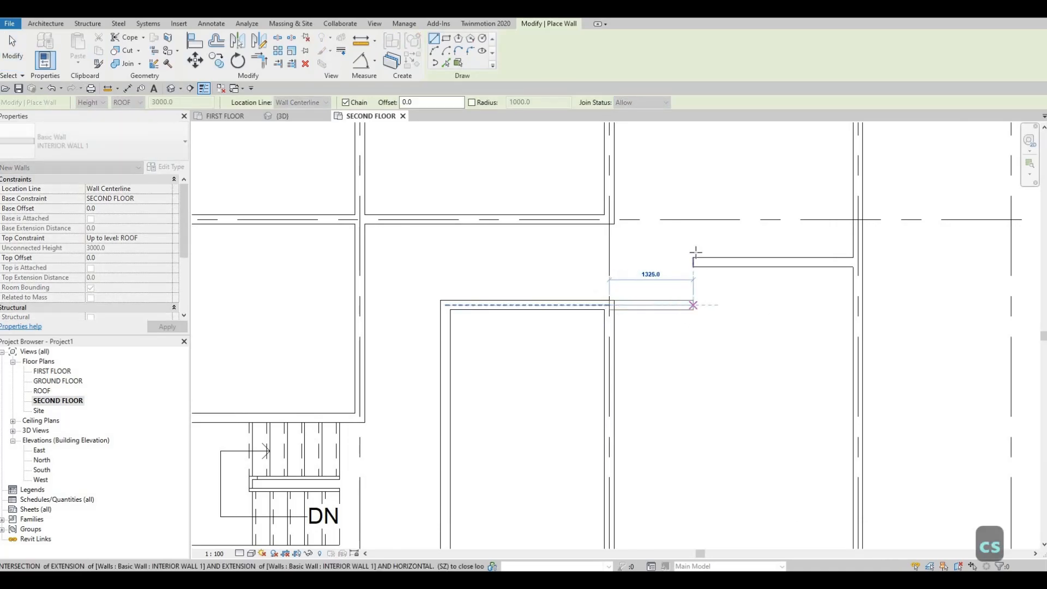
click(692, 304)
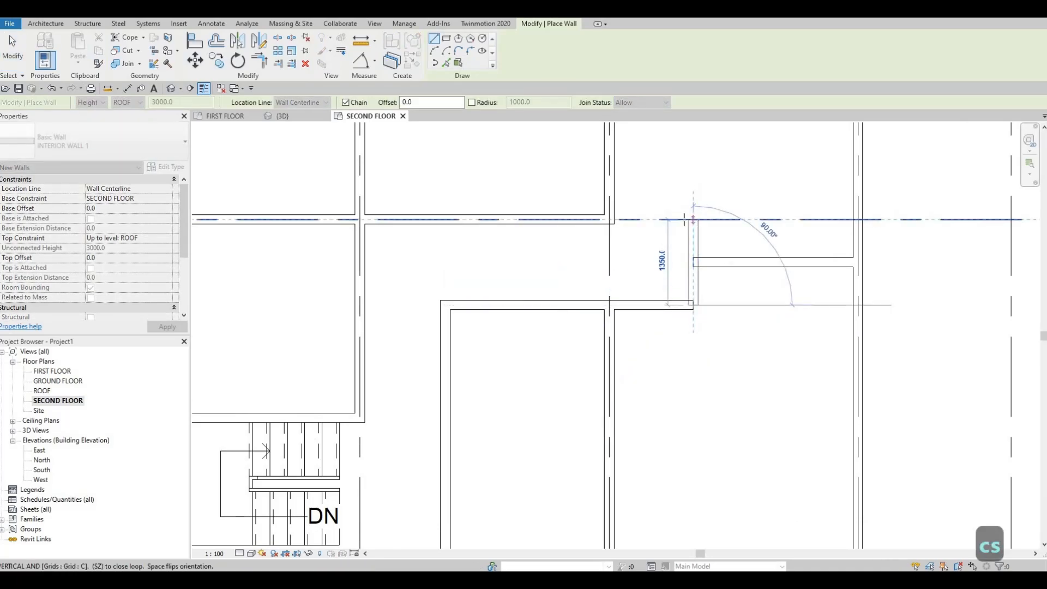
click(611, 221)
key(Escape)
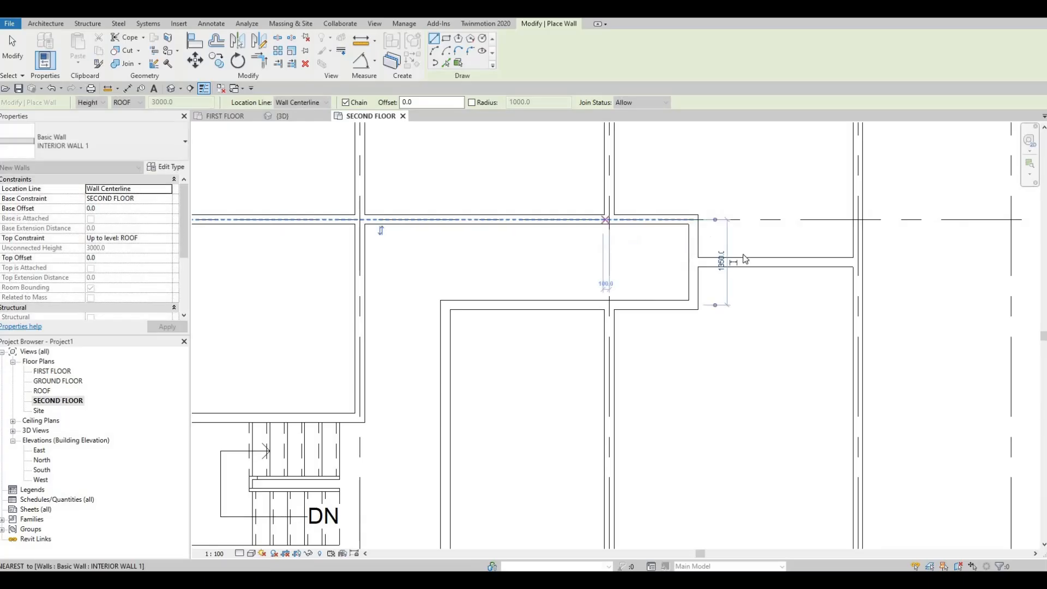
middle_drag(688, 367, 688, 304)
scroll(688, 304, down, 1)
right_click(688, 214)
key(Escape)
key(Escape)
key(Escape)
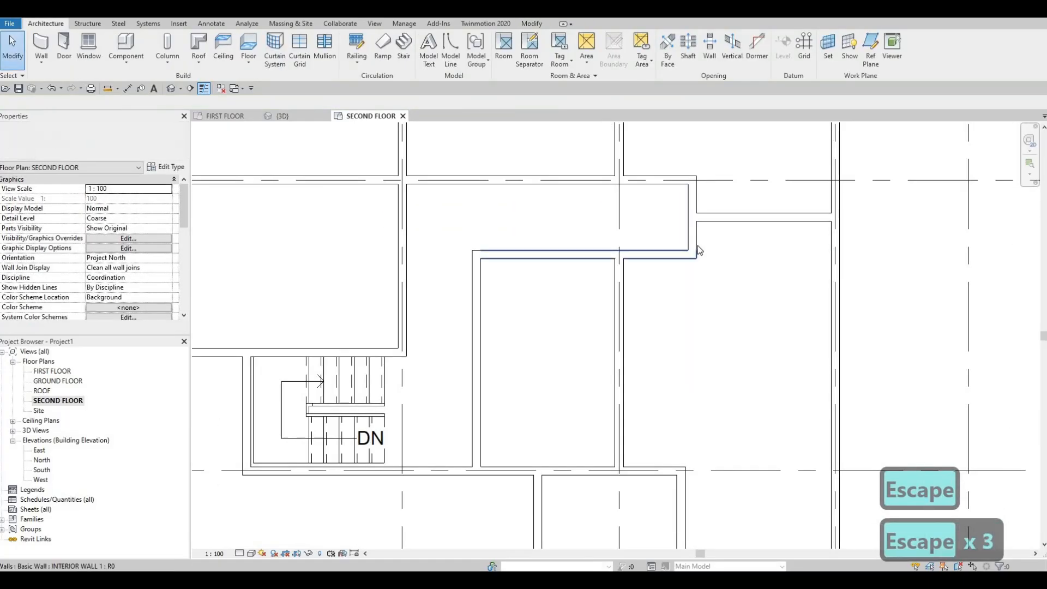
Step: Set the distance of the corridor's end wall from grid 3 to 1050 mm
click(689, 199)
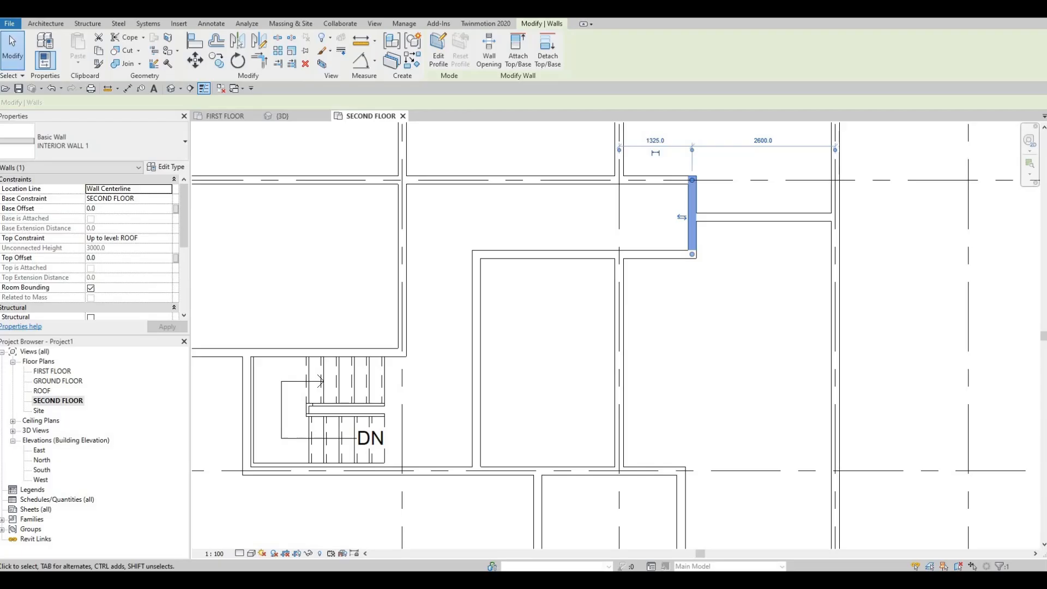
key(Escape)
middle_drag(627, 225, 608, 292)
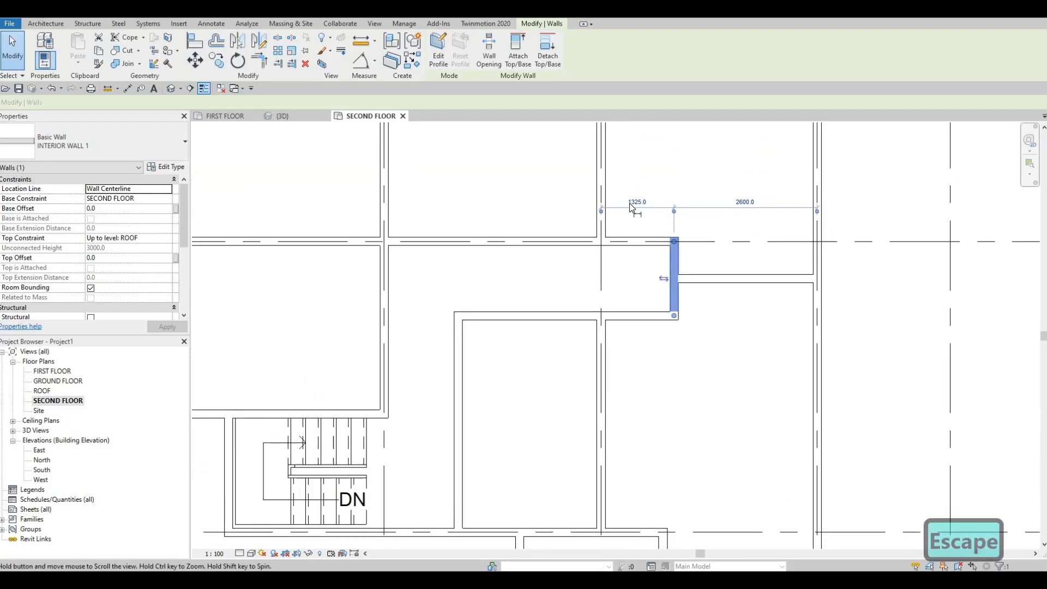
click(633, 206)
text(1050)
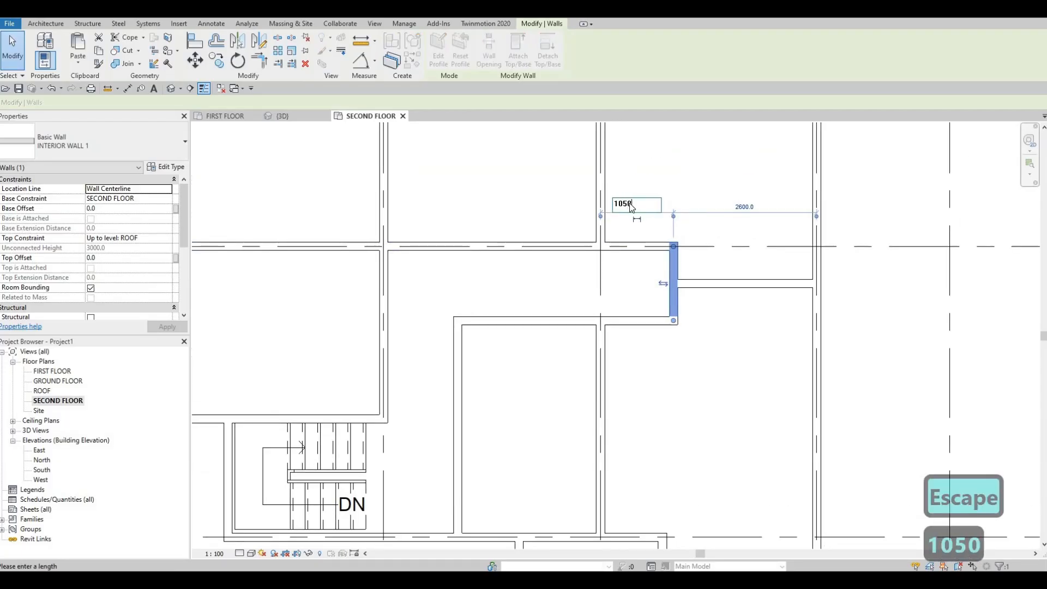
key(Return)
key(Escape)
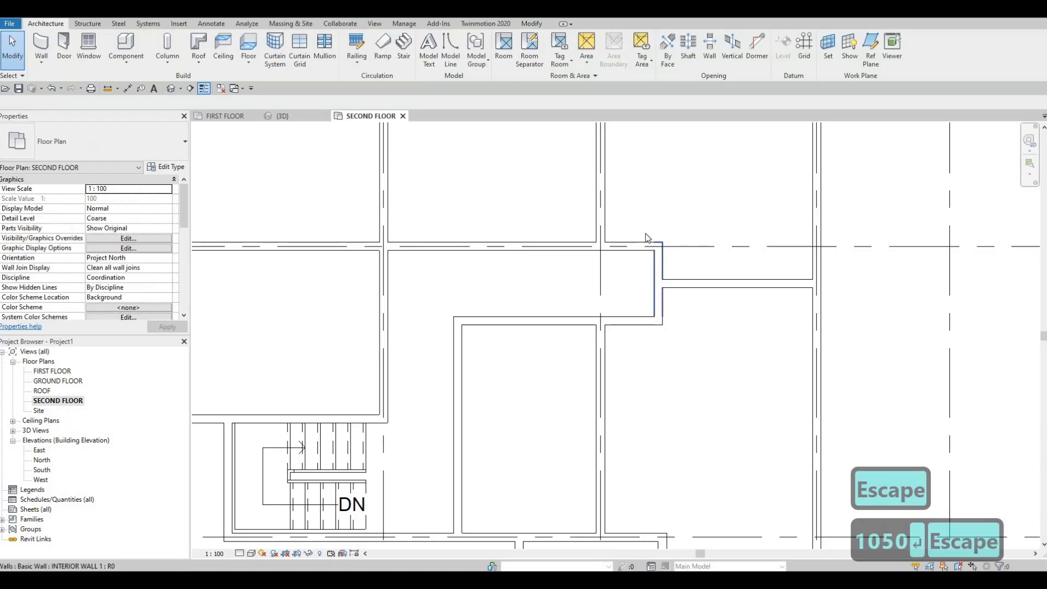
Step: Set the distance of the corridor's end wall from grid 3 to 1200 mm
click(658, 262)
click(622, 205)
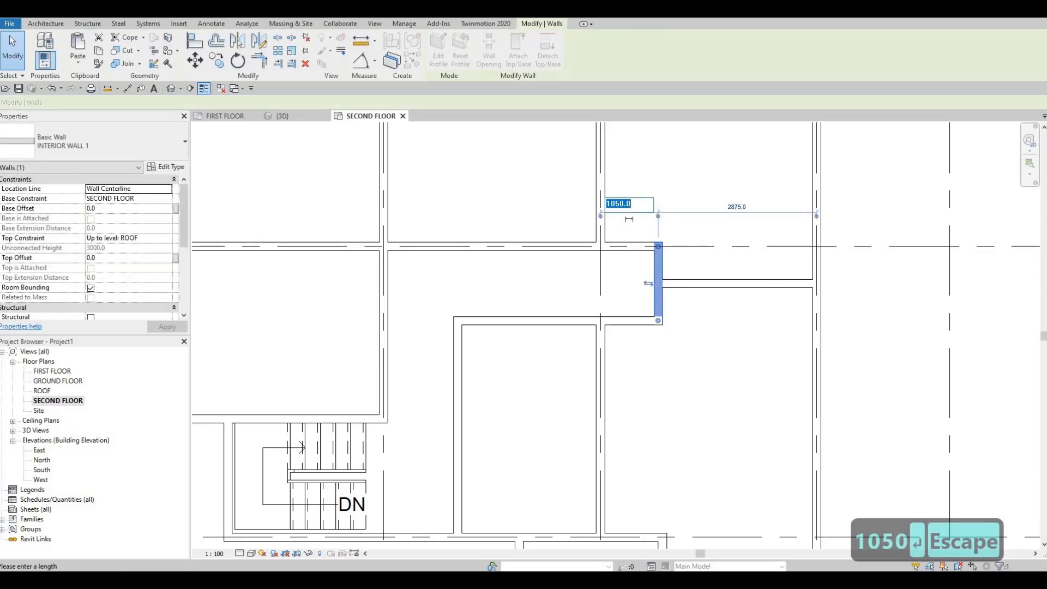
text(1200)
key(Return)
key(Escape)
key(Escape)
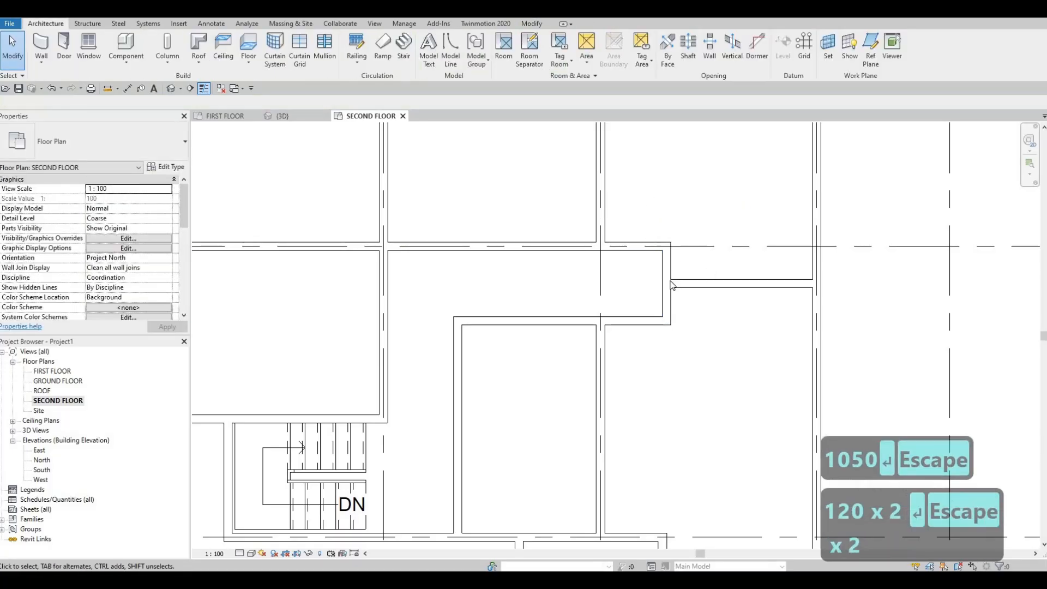
Step: Examine the second-floor wall layout around the corridor, the staircase and the rooms below them
scroll(670, 280, down, 1)
middle_drag(670, 281, 701, 262)
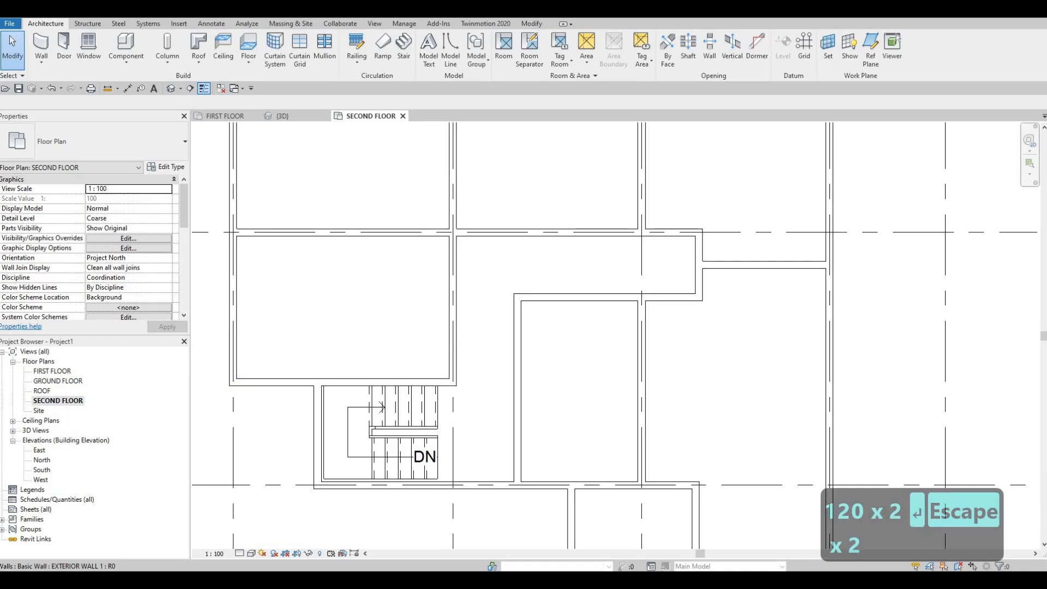
scroll(659, 316, down, 1)
mouse_move(658, 316)
middle_down()
mouse_move(696, 305)
mouse_move(663, 346)
middle_up()
middle_drag(796, 293, 860, 262)
middle_drag(826, 309, 787, 271)
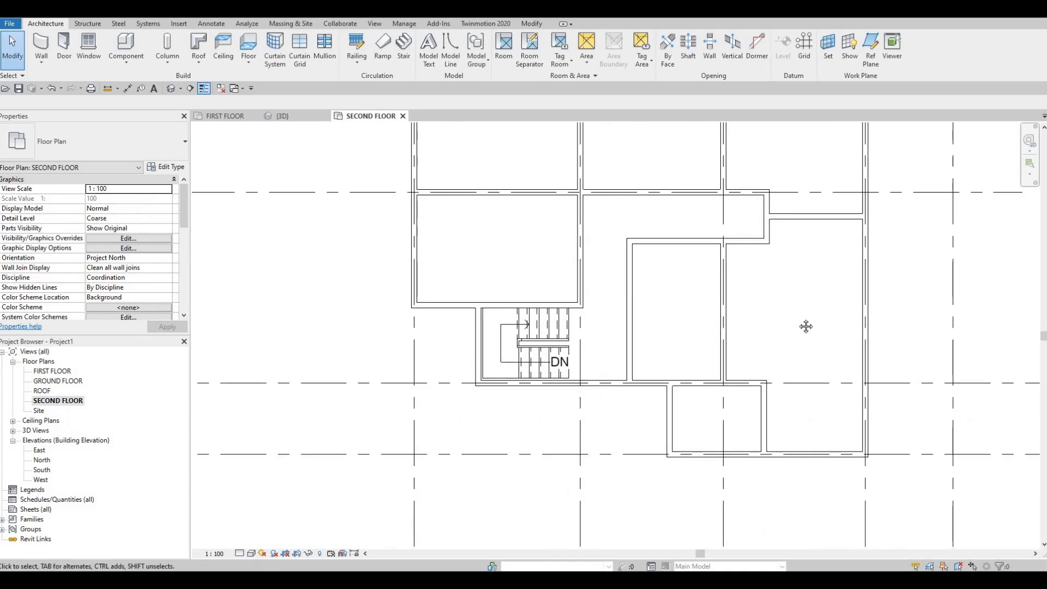
middle_drag(806, 327, 814, 302)
middle_drag(725, 269, 733, 216)
middle_drag(642, 269, 642, 266)
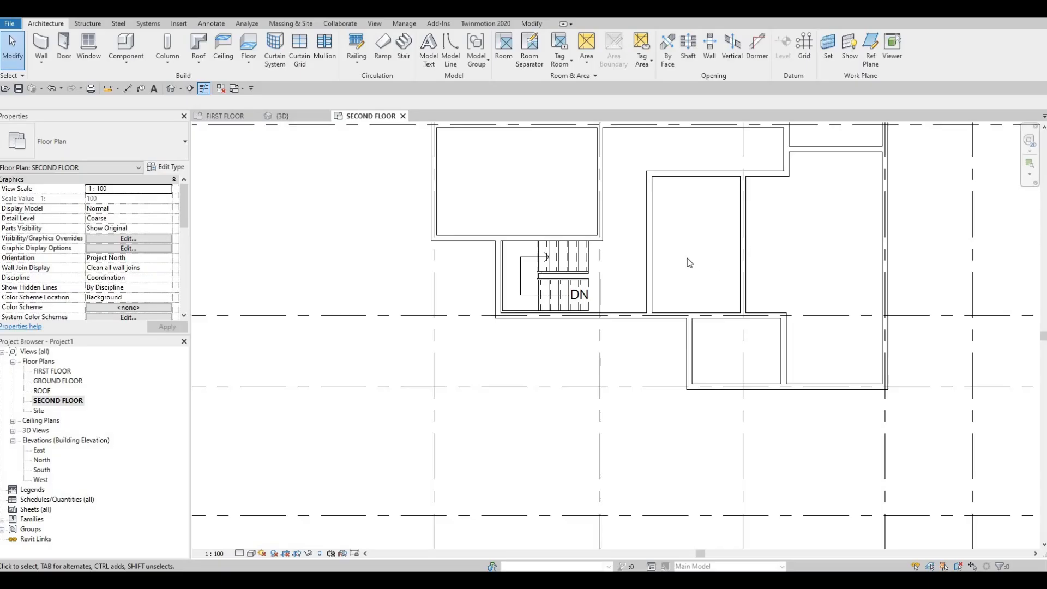
scroll(689, 262, down, 3)
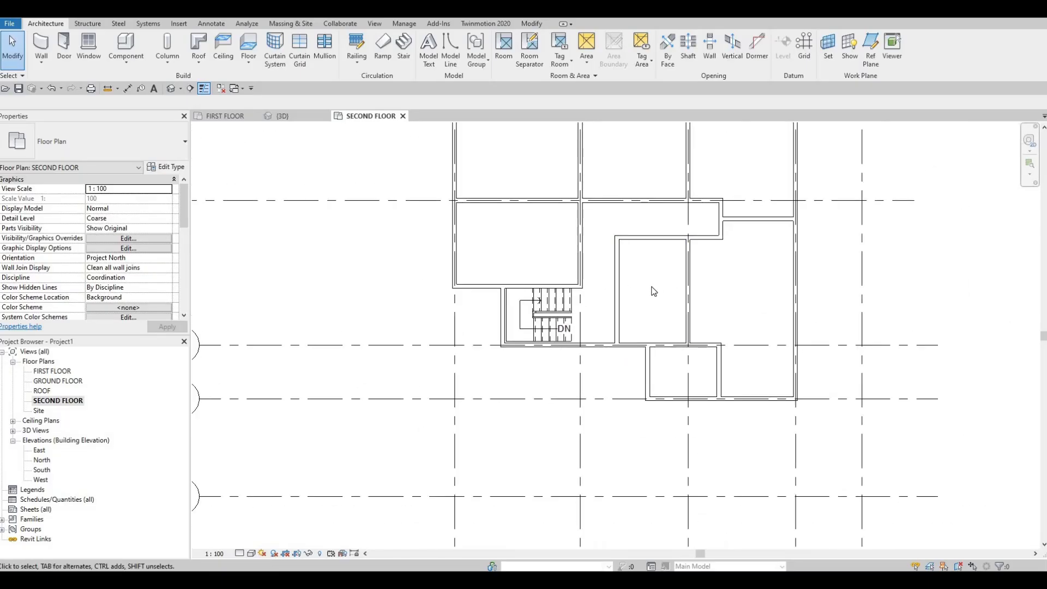
middle_drag(456, 321, 461, 254)
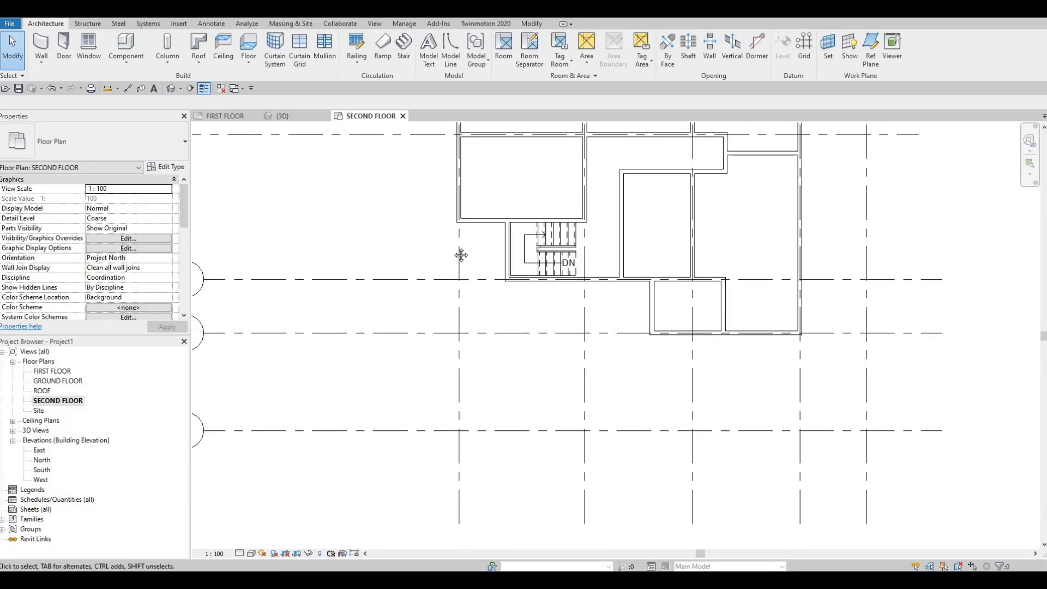
scroll(654, 283, up, 4)
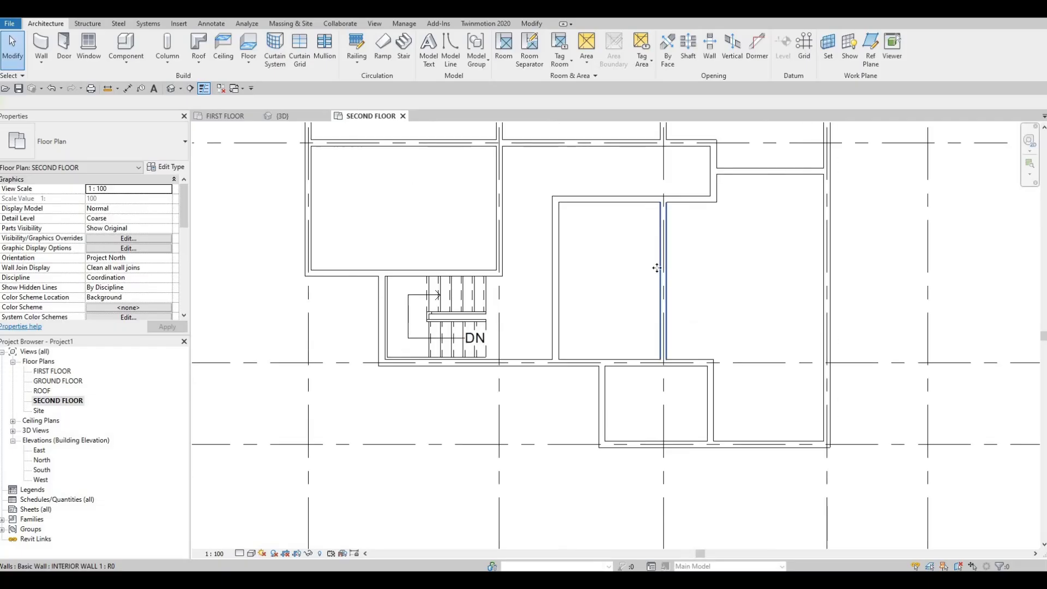
Step: Draw a horizontal interior wall about 2590 mm long across the middle of the room between the stair hall and grid 3
click(663, 269)
key(c)
key(s)
scroll(627, 290, up, 2)
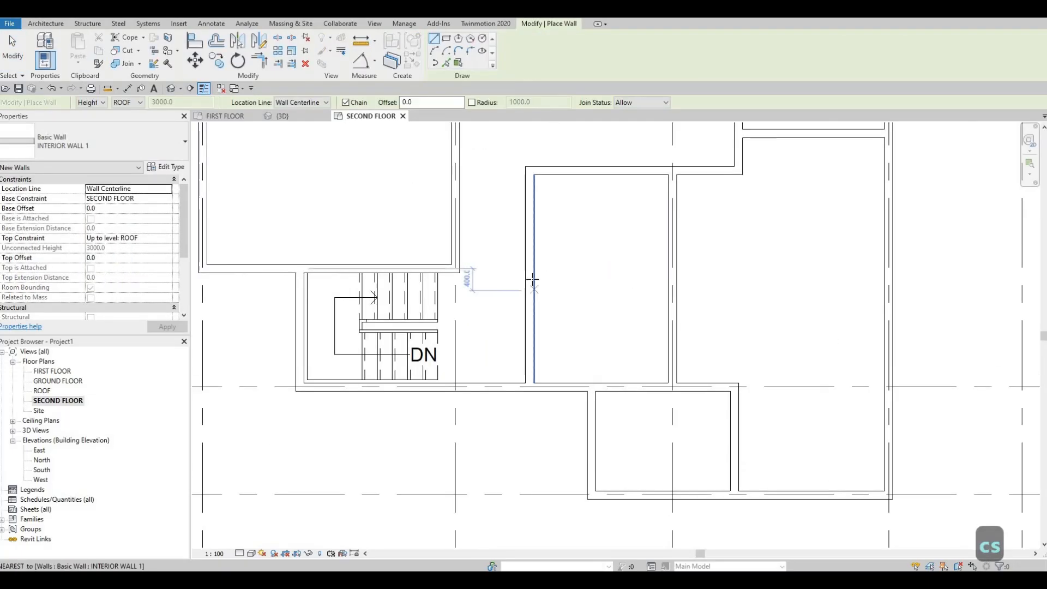
click(529, 279)
click(672, 278)
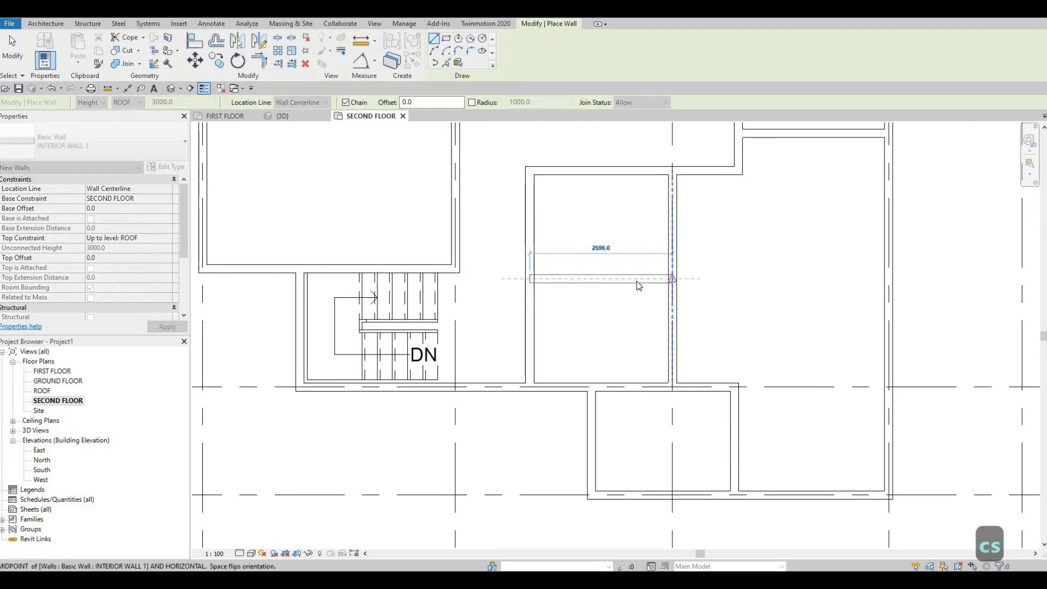
key(Escape)
key(Escape)
Step: Set the new dividing wall's distance from the corridor wall above it to 1500 mm
click(638, 281)
click(698, 223)
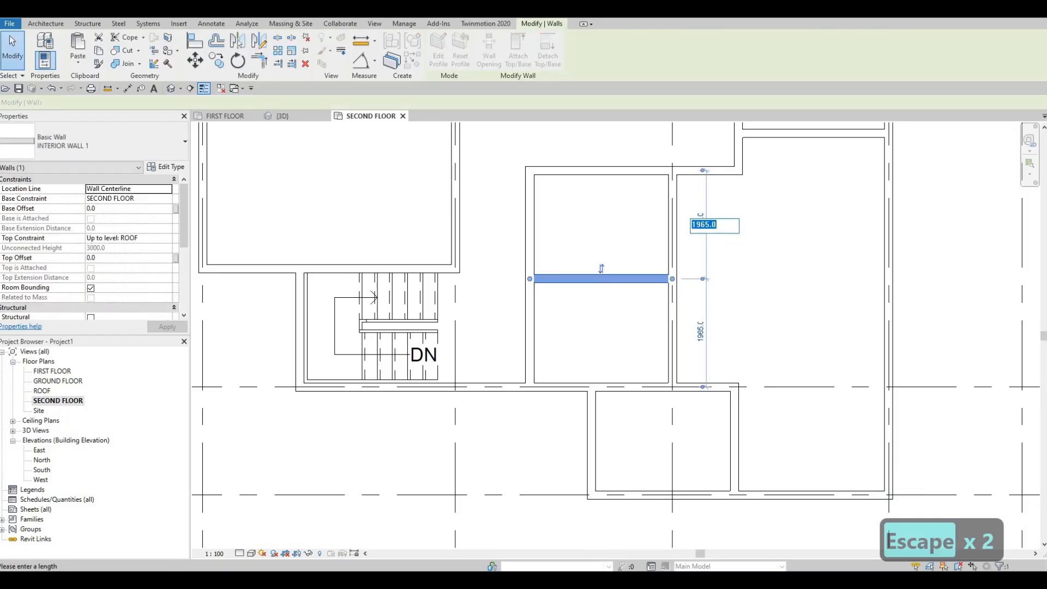
text(1500)
key(Return)
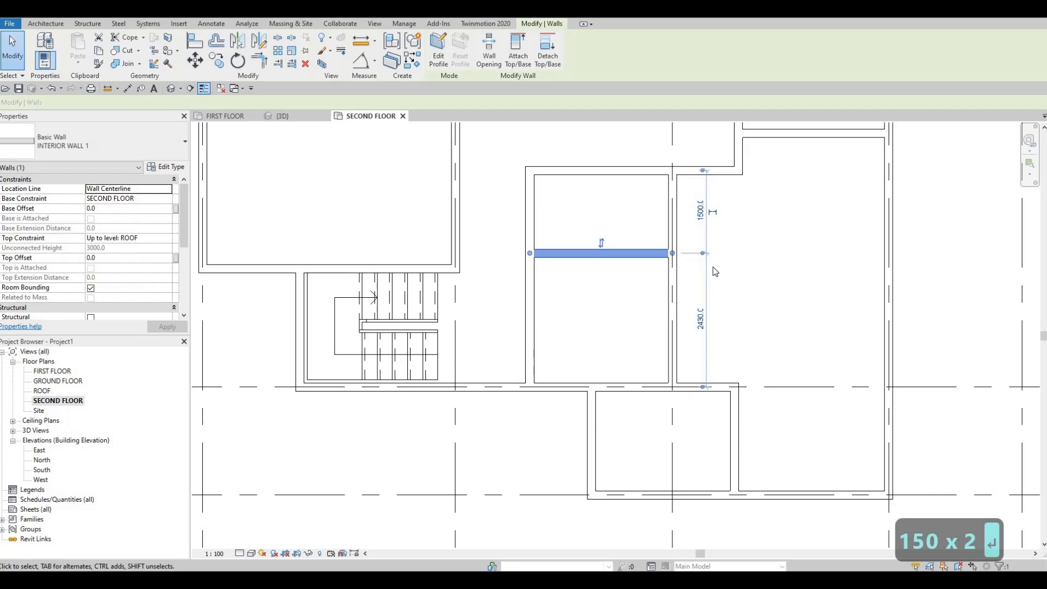
scroll(724, 232, down, 1)
key(Escape)
Step: Draw two chained interior walls enclosing the upper right corner of the room above the staircase, about 1825 mm wide and 1200 mm deep
scroll(731, 227, down, 2)
mouse_move(729, 281)
middle_down()
mouse_move(731, 226)
mouse_move(708, 329)
mouse_move(726, 295)
middle_up()
scroll(727, 295, down, 1)
middle_drag(569, 343, 596, 416)
middle_drag(670, 306, 645, 253)
middle_drag(606, 314, 606, 278)
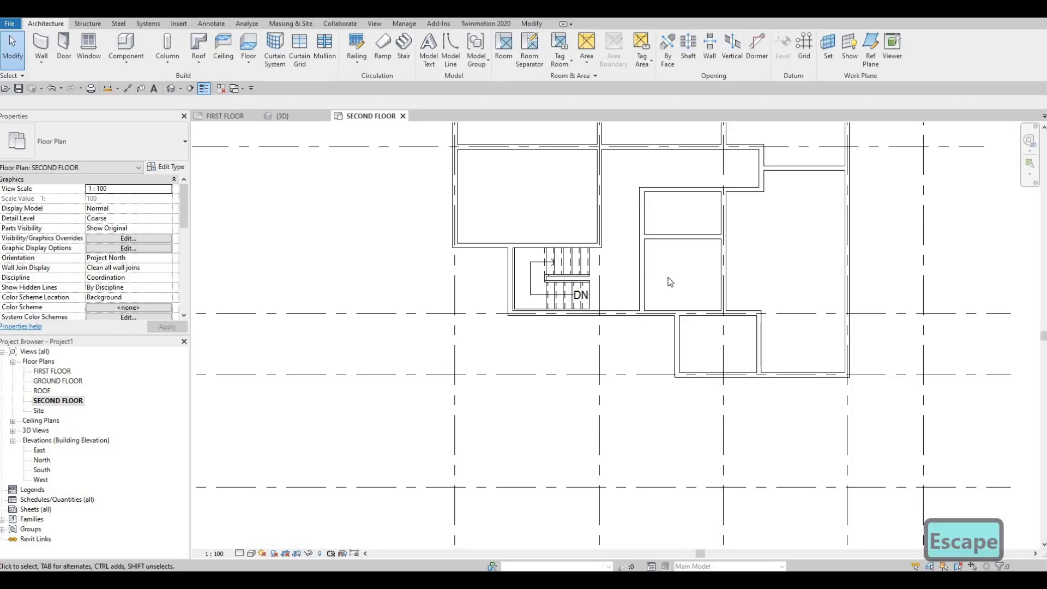
key(F1)
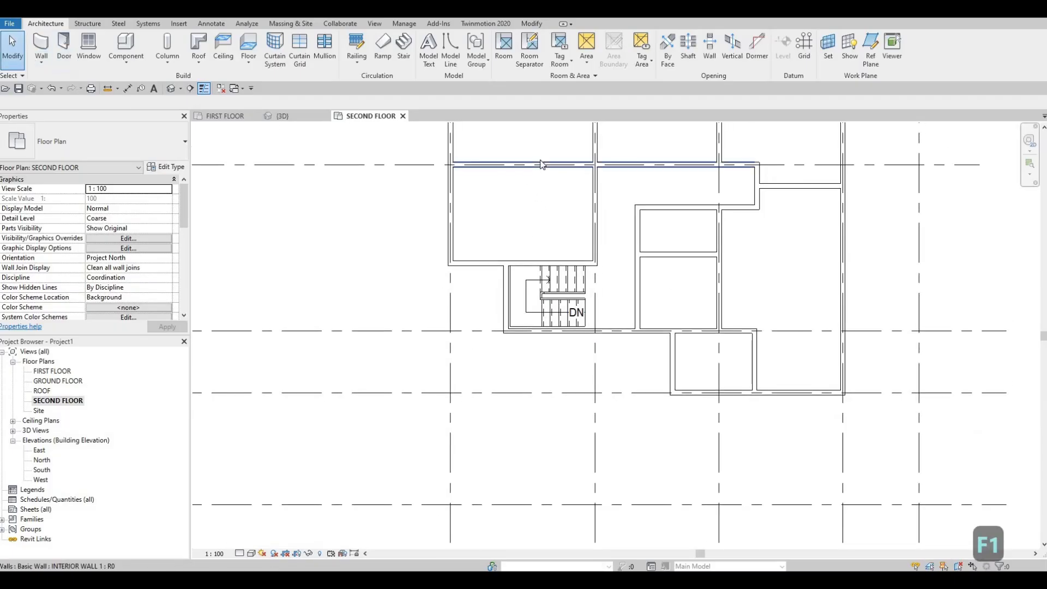
click(42, 44)
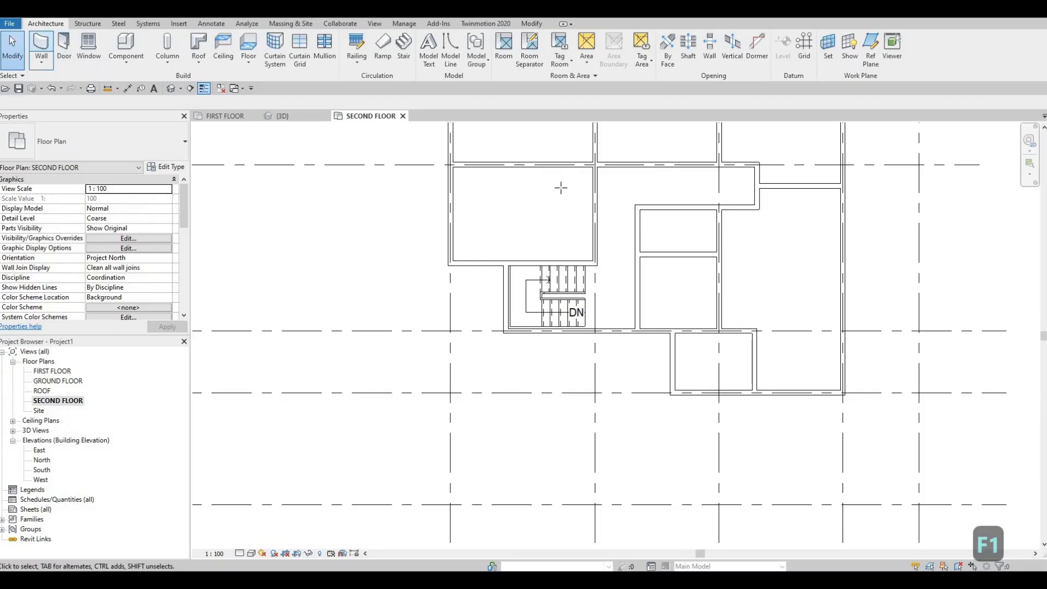
scroll(557, 167, up, 2)
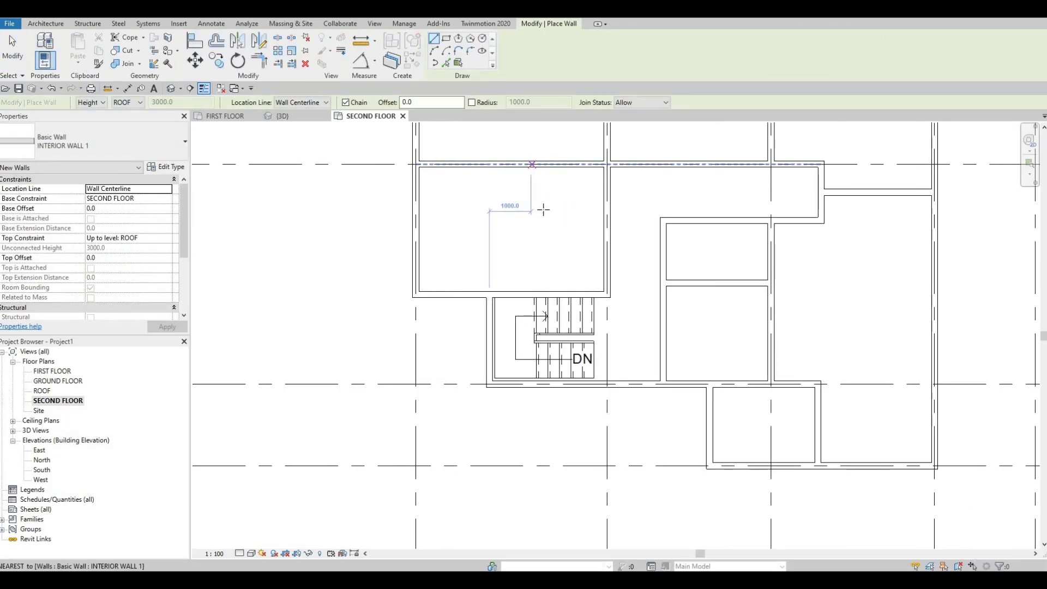
click(531, 164)
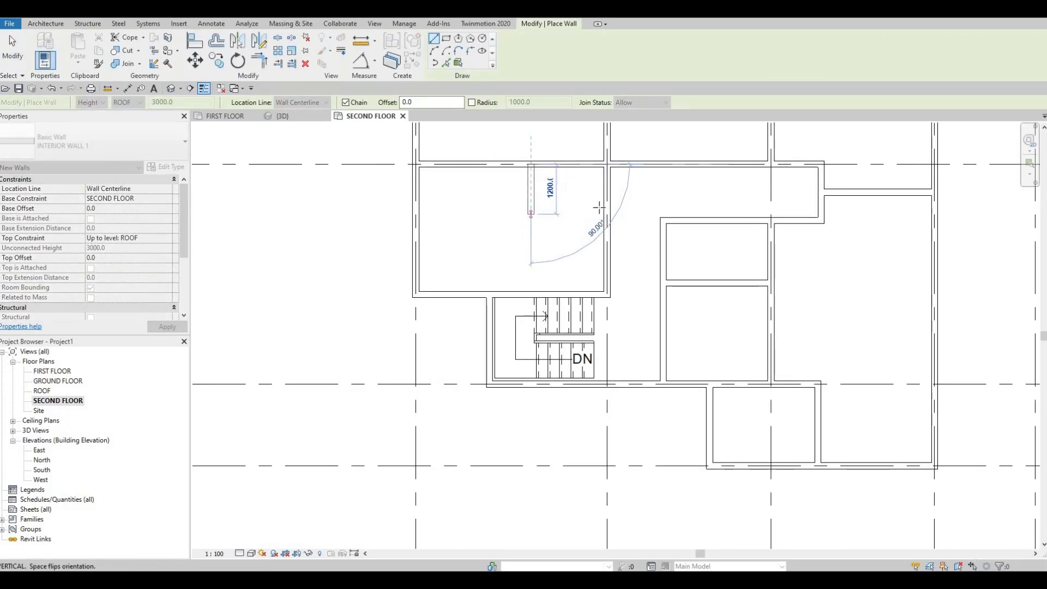
click(530, 213)
click(606, 214)
key(Escape)
key(Escape)
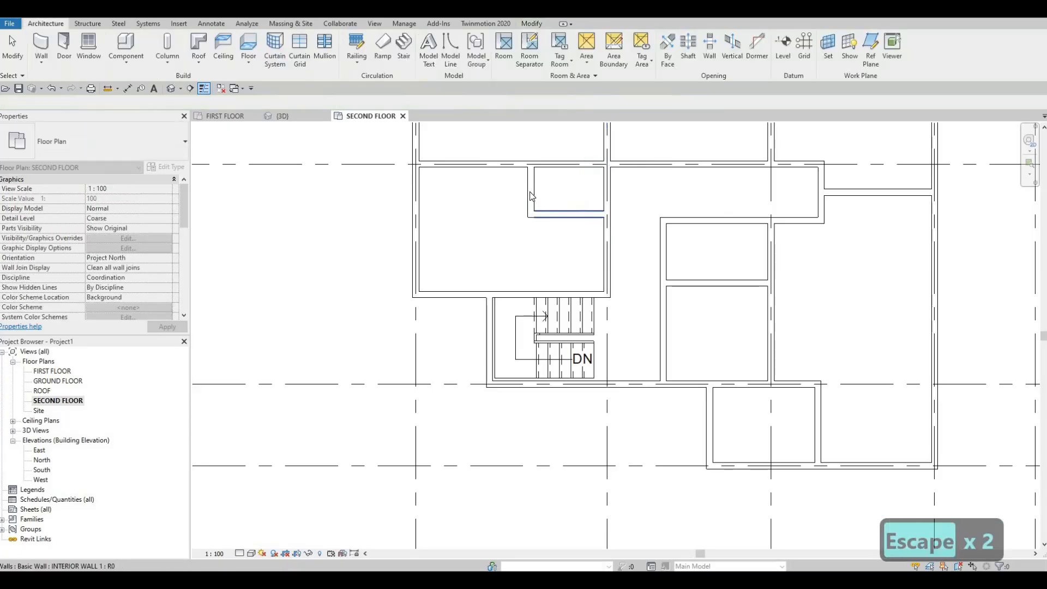
Step: Set the enclosure's vertical wall 1450 mm from the right wall of the room above the staircase
click(530, 192)
click(564, 243)
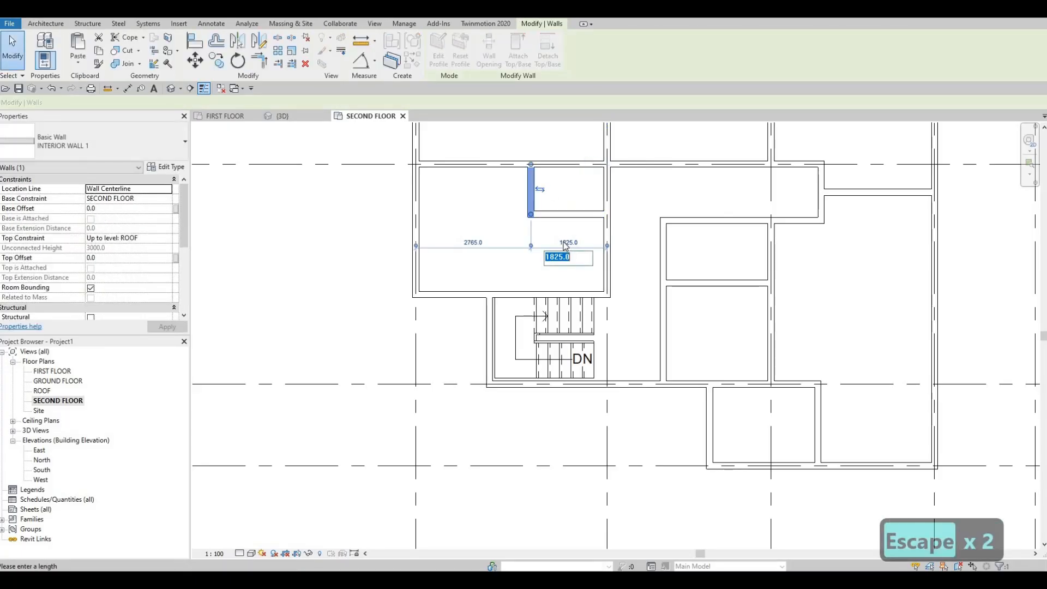
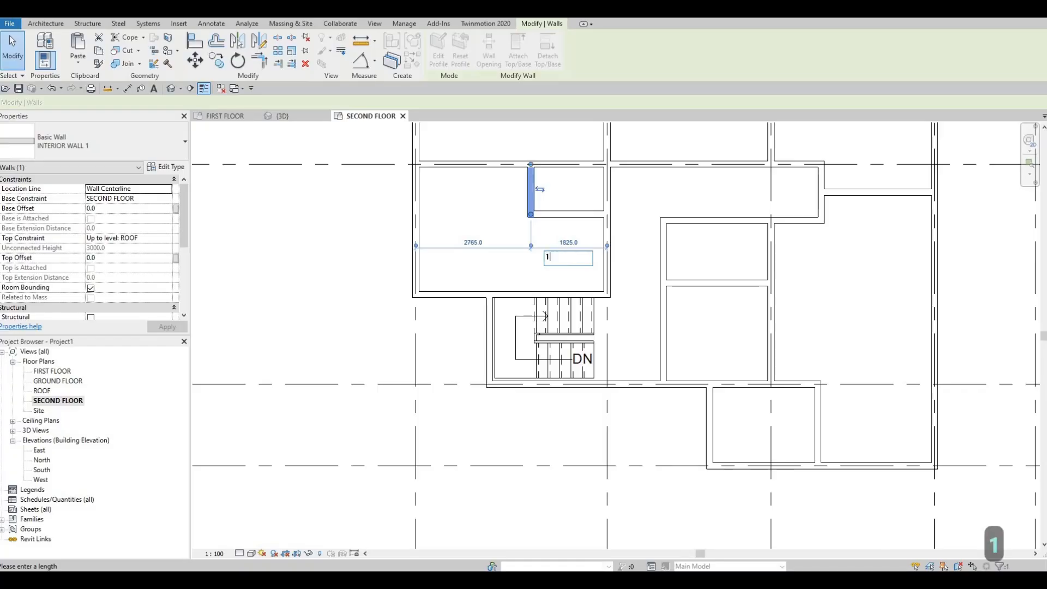
text(1450)
key(Return)
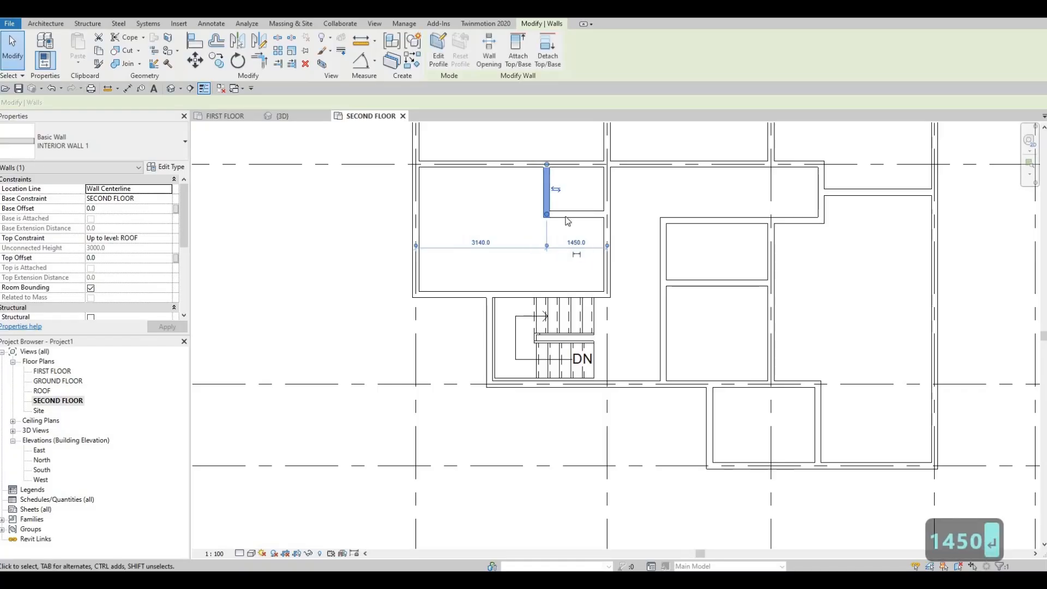
key(Escape)
key(Escape)
Step: Set the enclosure's horizontal wall 1350 mm below the wall on grid C
click(576, 214)
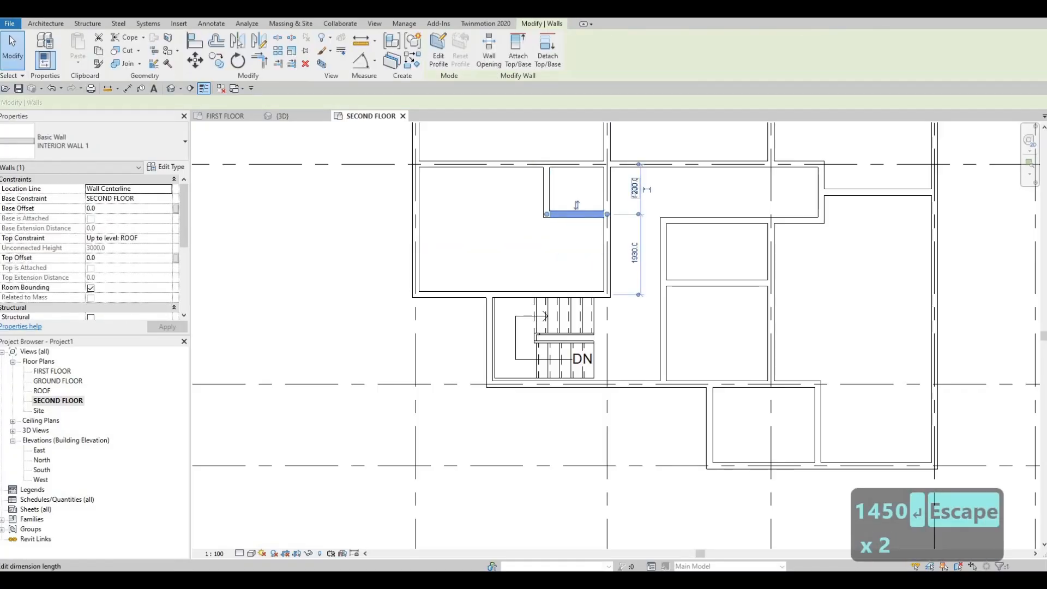
click(634, 190)
text(1)
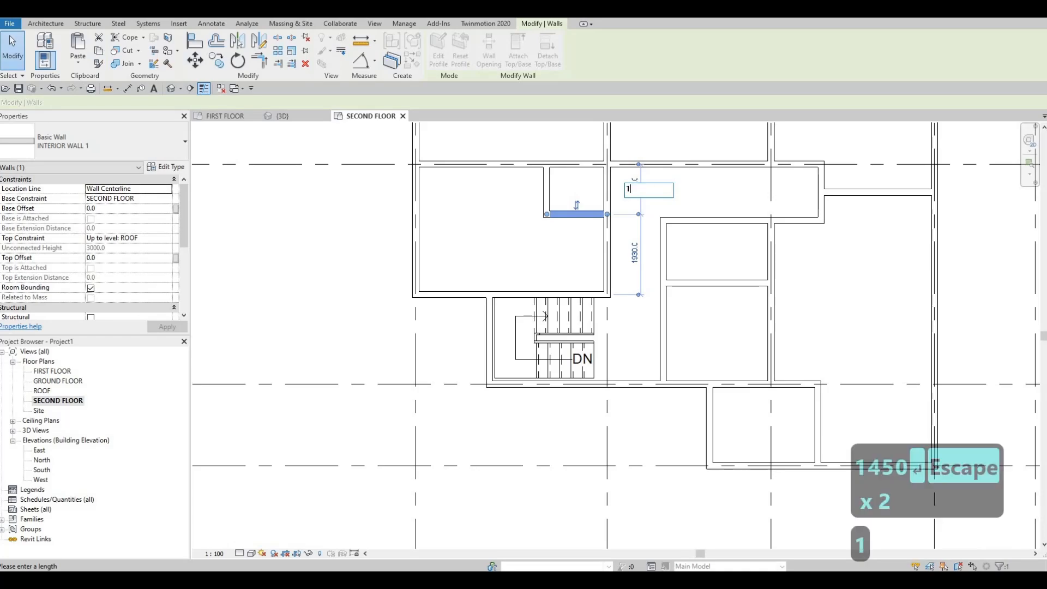
text(350)
key(Return)
key(Escape)
key(Escape)
key(Escape)
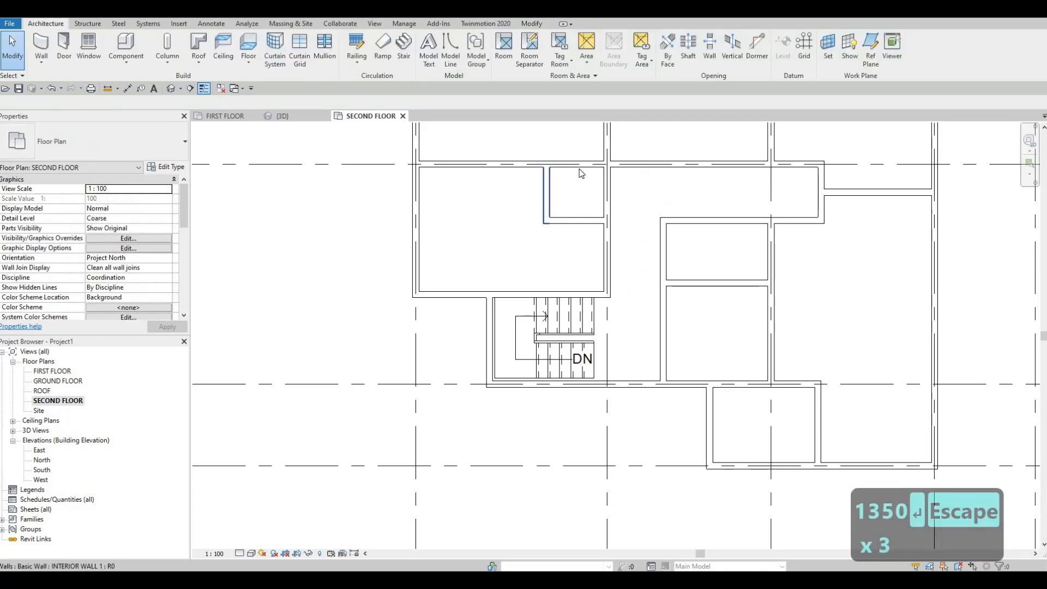
Step: Split the interior wall on grid C above the enclosure and trim its left segment to the enclosure's vertical wall
key(s)
key(l)
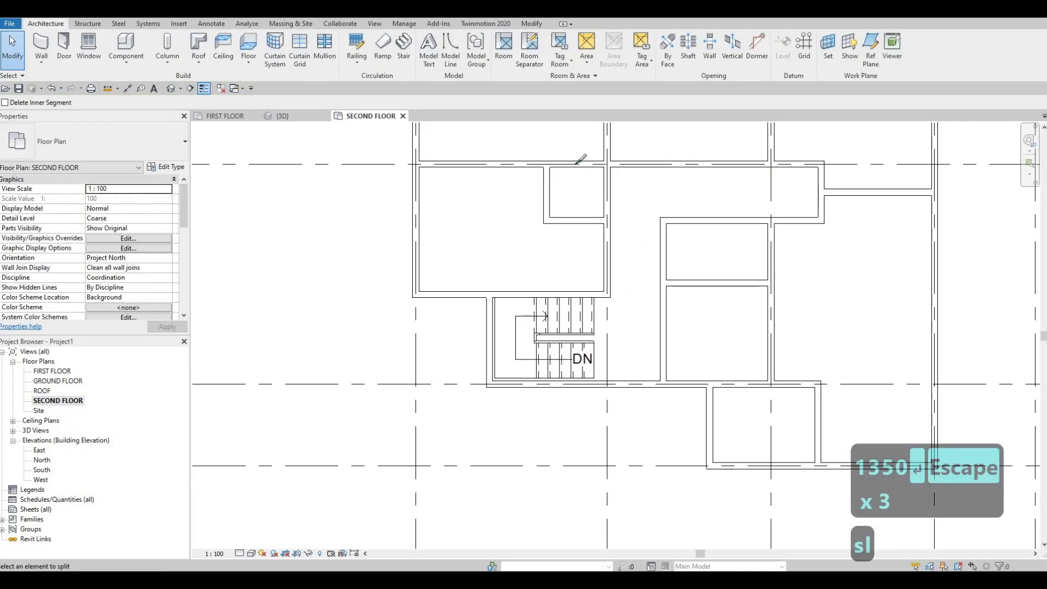
key(Escape)
key(Escape)
key(t)
key(r)
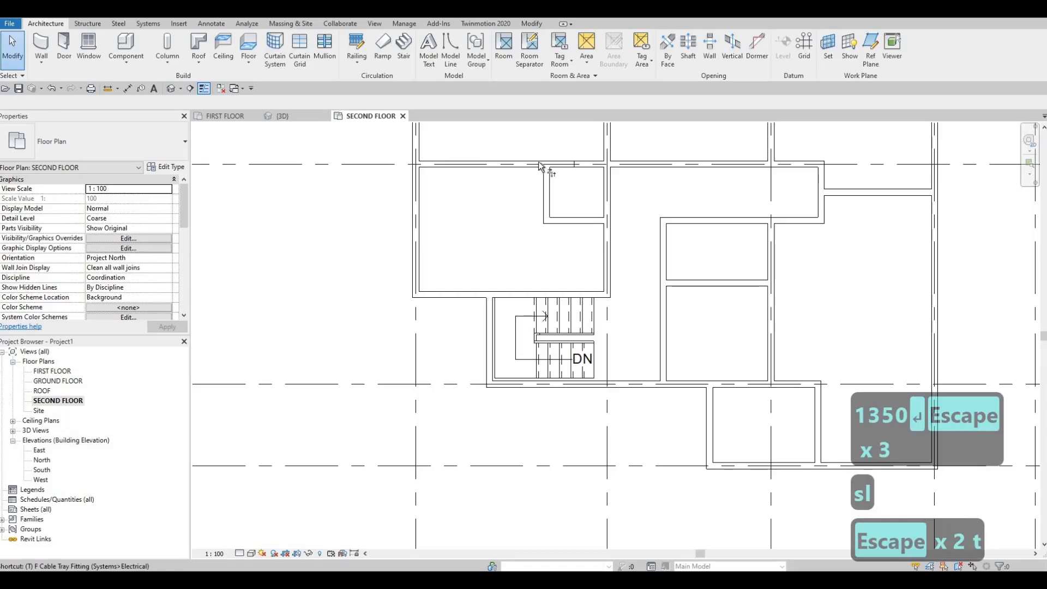
click(572, 166)
key(Escape)
key(Escape)
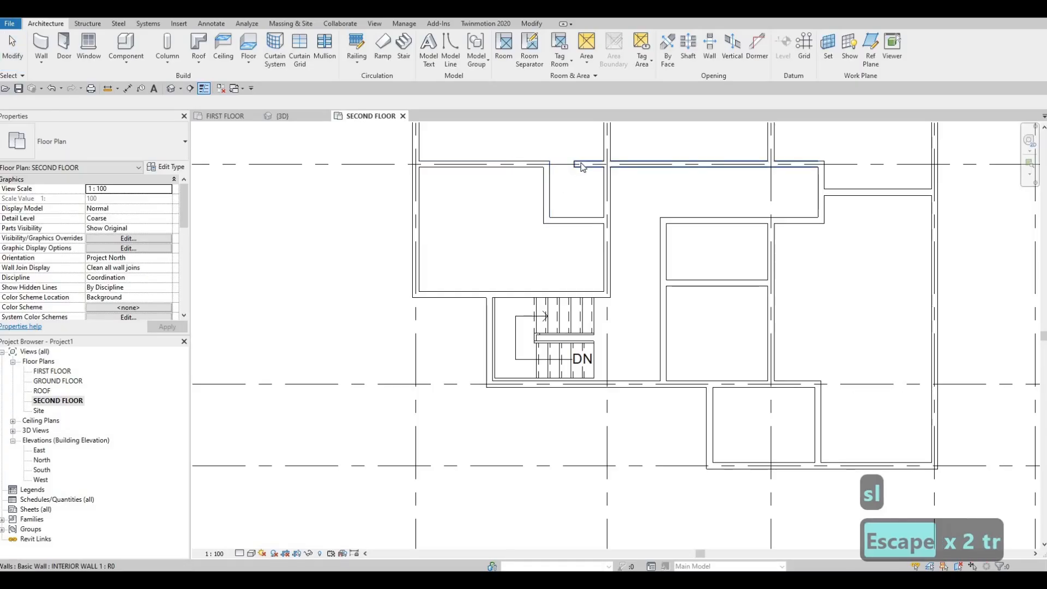
Step: Shorten the remaining right segment on grid C back to the enclosure's right wall, opening the enclosure to the room above
click(577, 165)
drag(575, 163, 598, 207)
scroll(503, 287, down, 1)
middle_drag(502, 287, 582, 251)
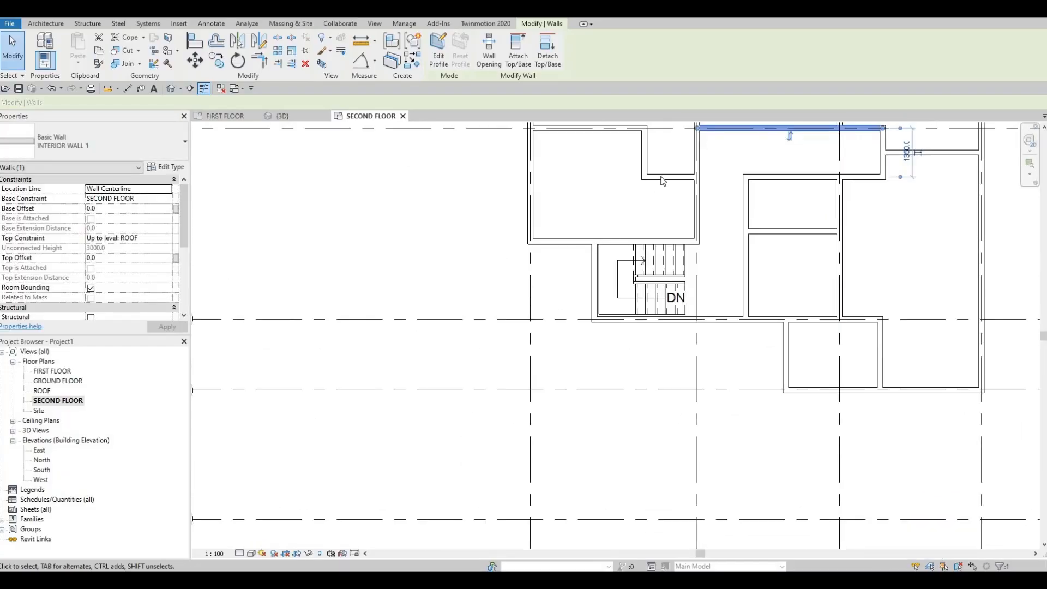
key(Escape)
key(Escape)
Step: Draw a vertical interior wall in line with the staircase's left exterior wall, from the room's bottom wall up to the wall on grid C
click(670, 176)
key(c)
key(s)
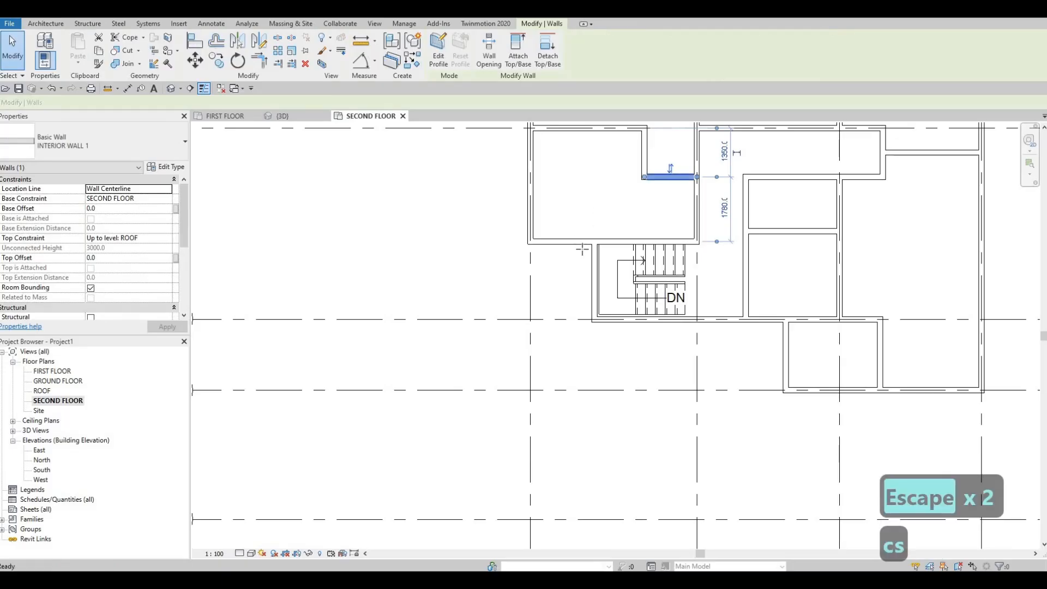
scroll(618, 190, up, 1)
click(587, 257)
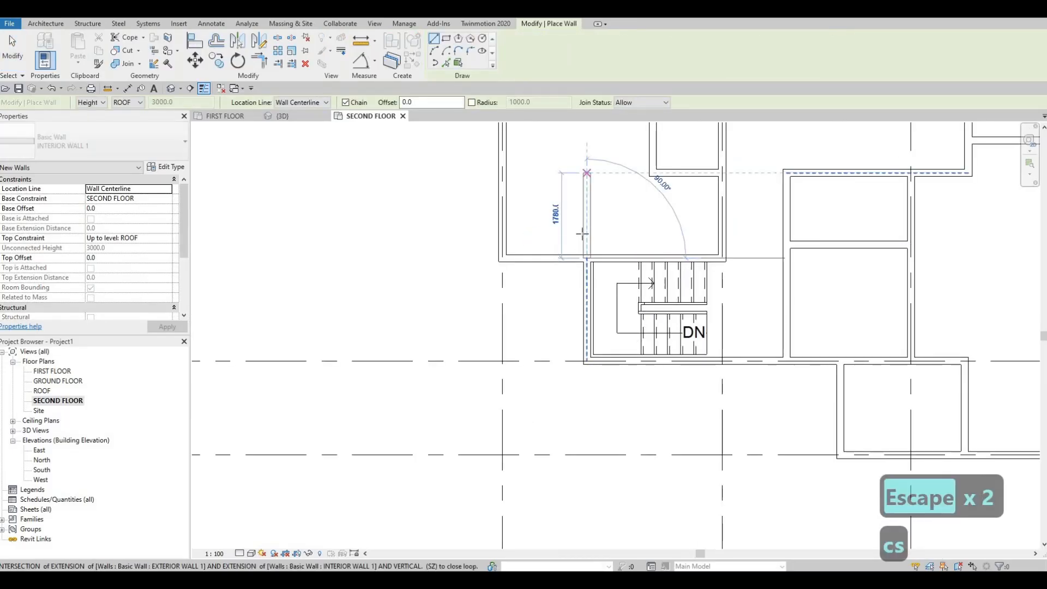
middle_drag(583, 130, 575, 245)
click(587, 217)
key(Escape)
scroll(600, 250, down, 3)
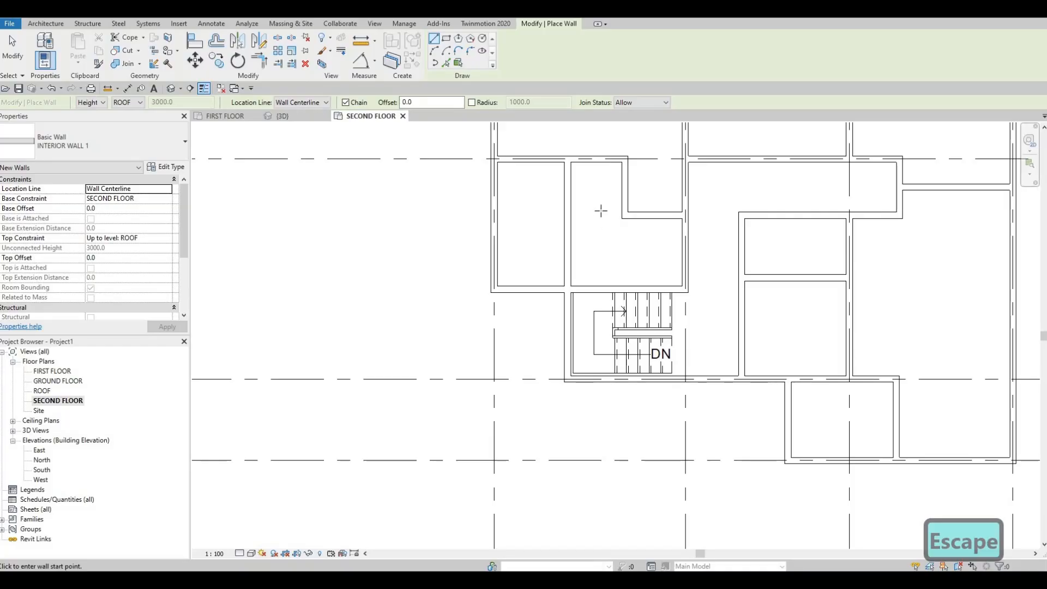
middle_drag(601, 199, 590, 161)
key(Escape)
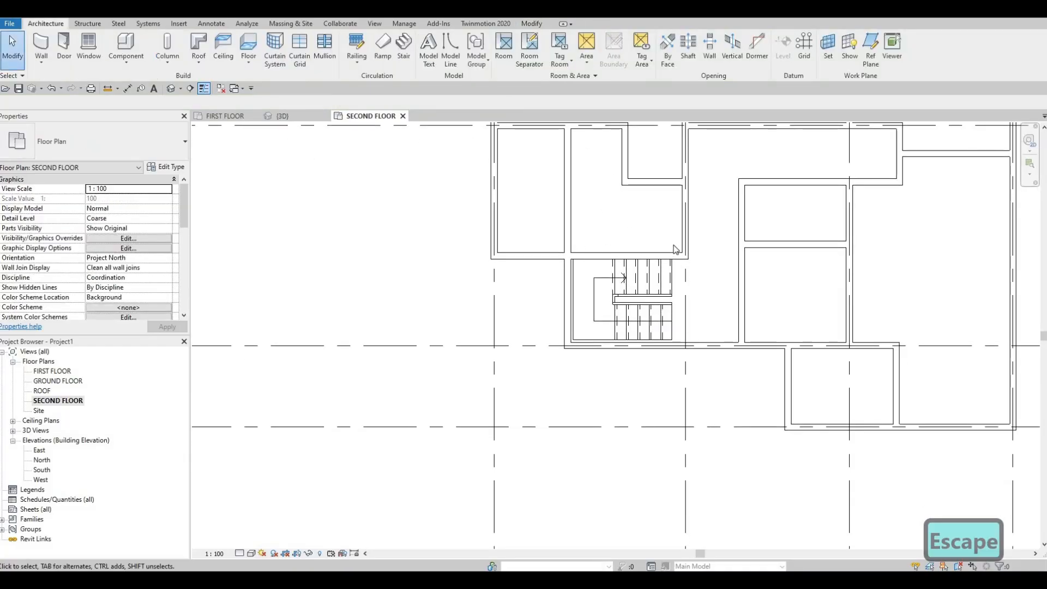
middle_drag(519, 176, 521, 191)
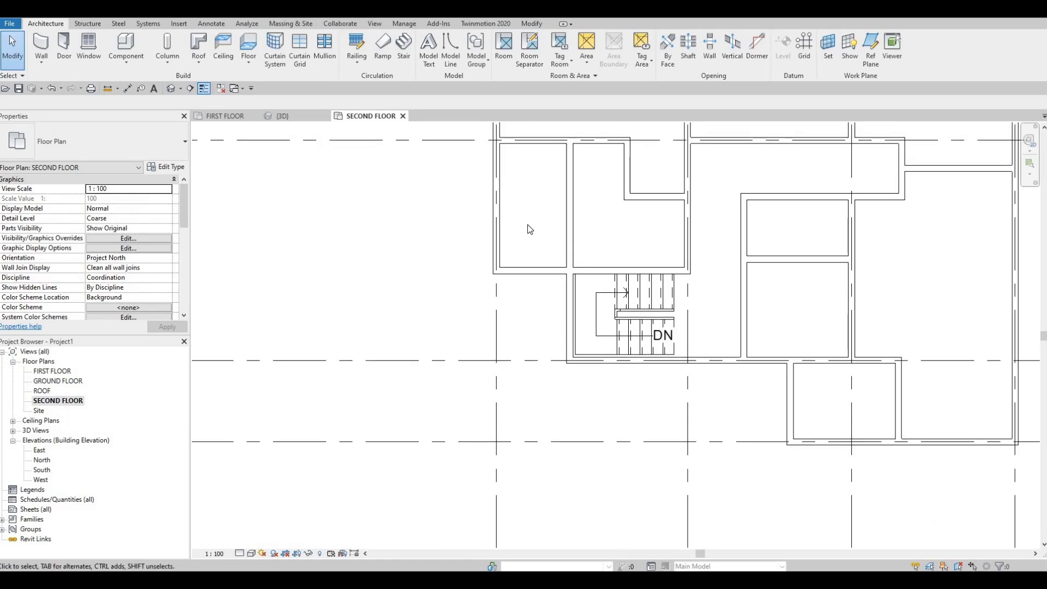
middle_drag(519, 218, 558, 319)
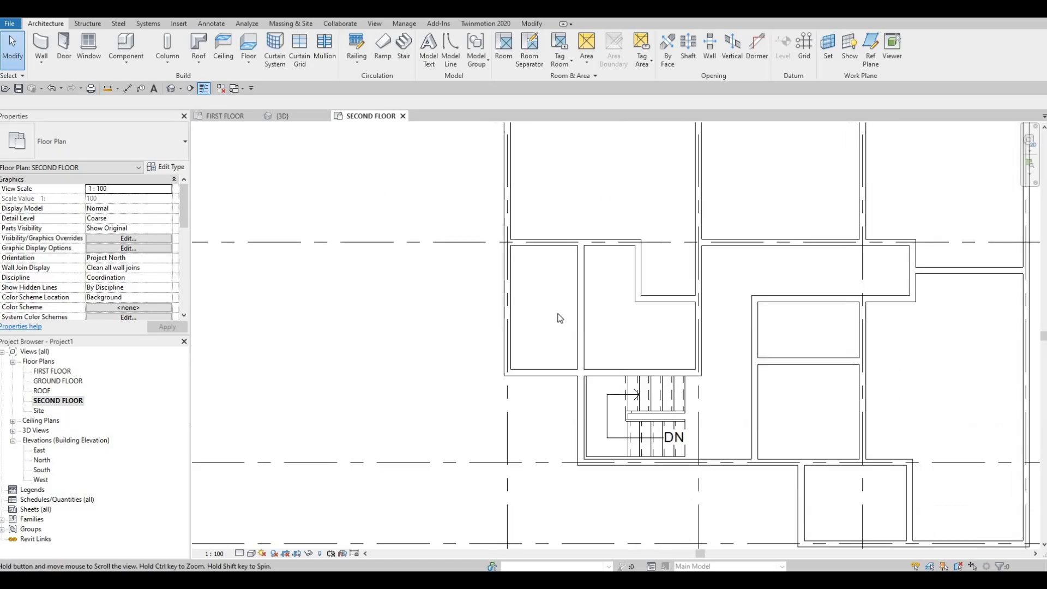
scroll(558, 318, down, 2)
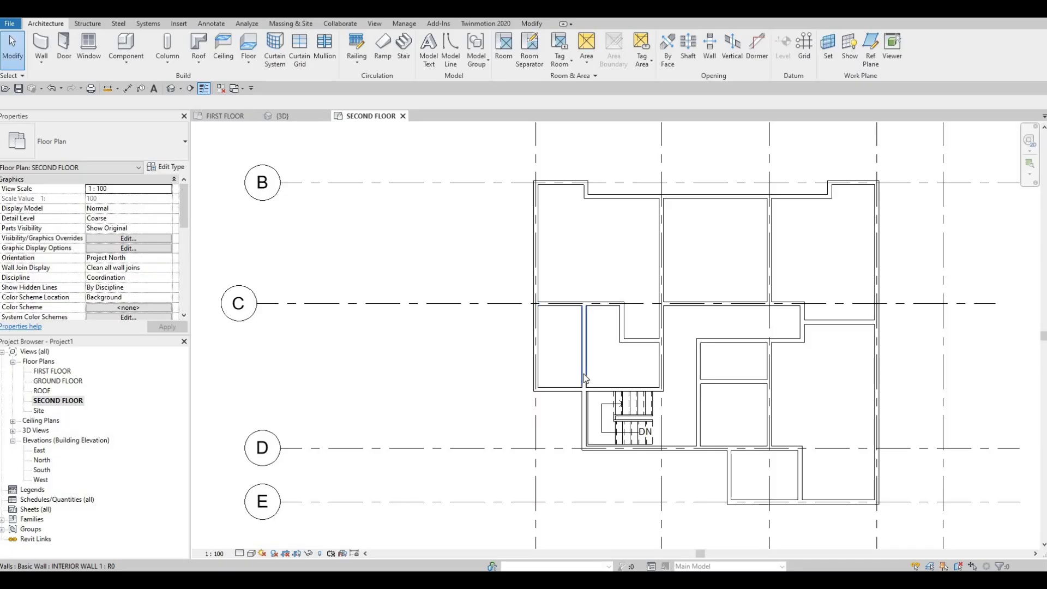
Step: Examine the interior wall layout around the staircase and across the rest of the second floor
scroll(582, 348, up, 2)
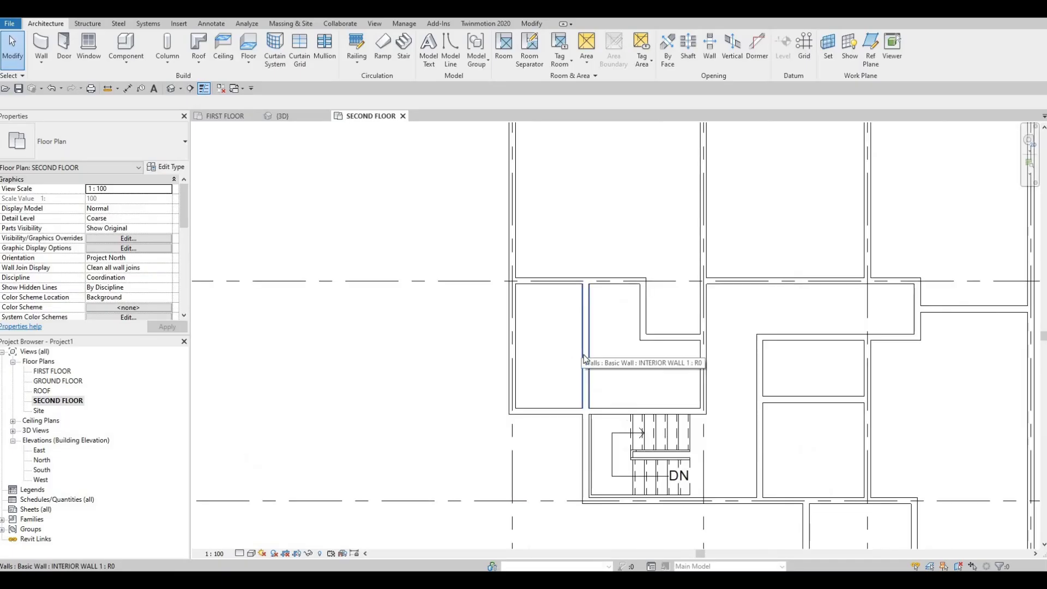
scroll(583, 357, up, 2)
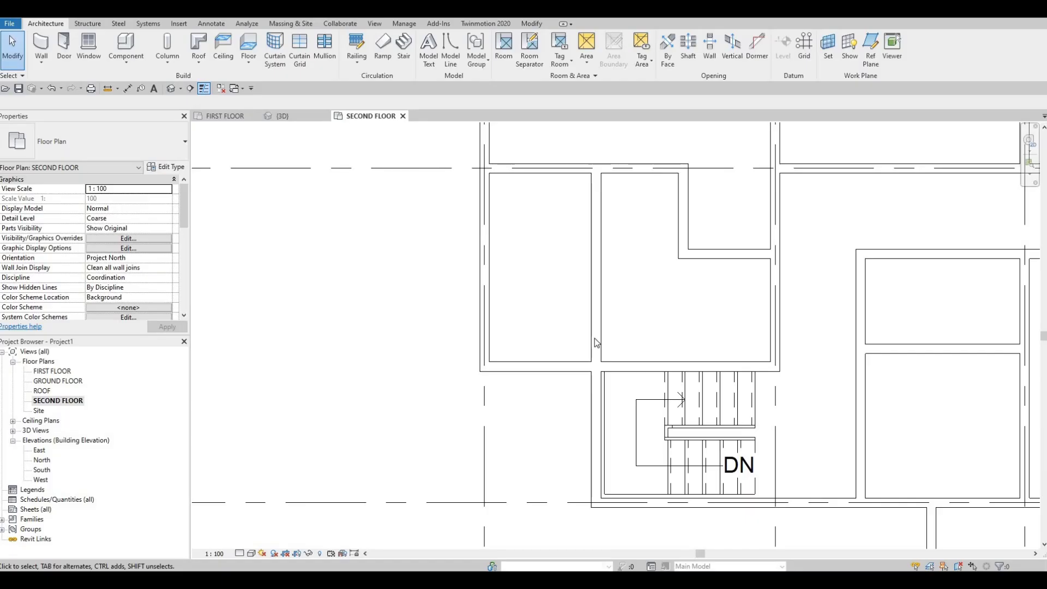
scroll(595, 278, down, 5)
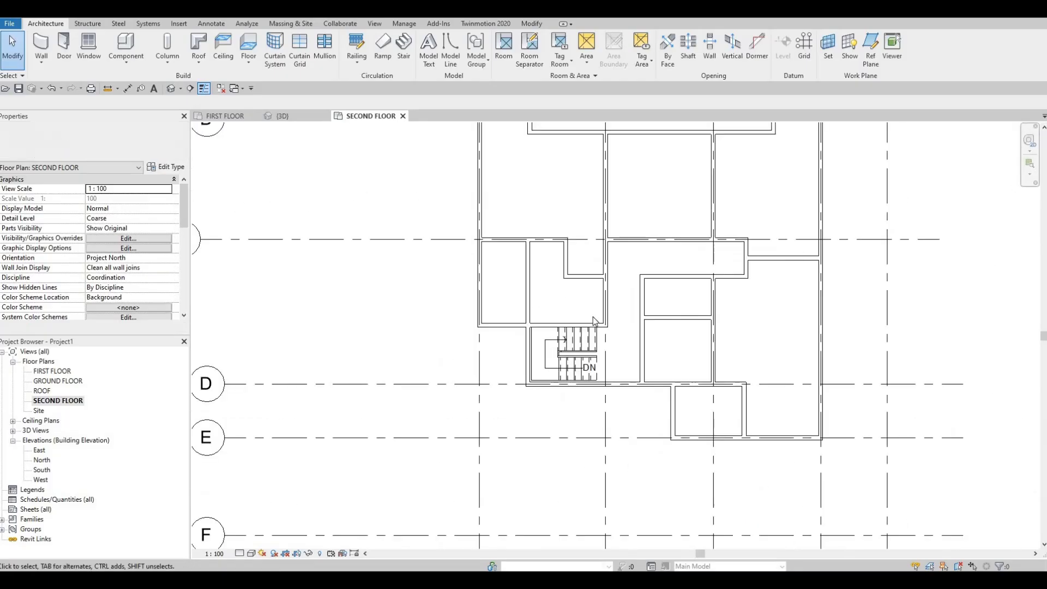
key(Escape)
middle_drag(593, 316, 593, 343)
scroll(592, 318, down, 1)
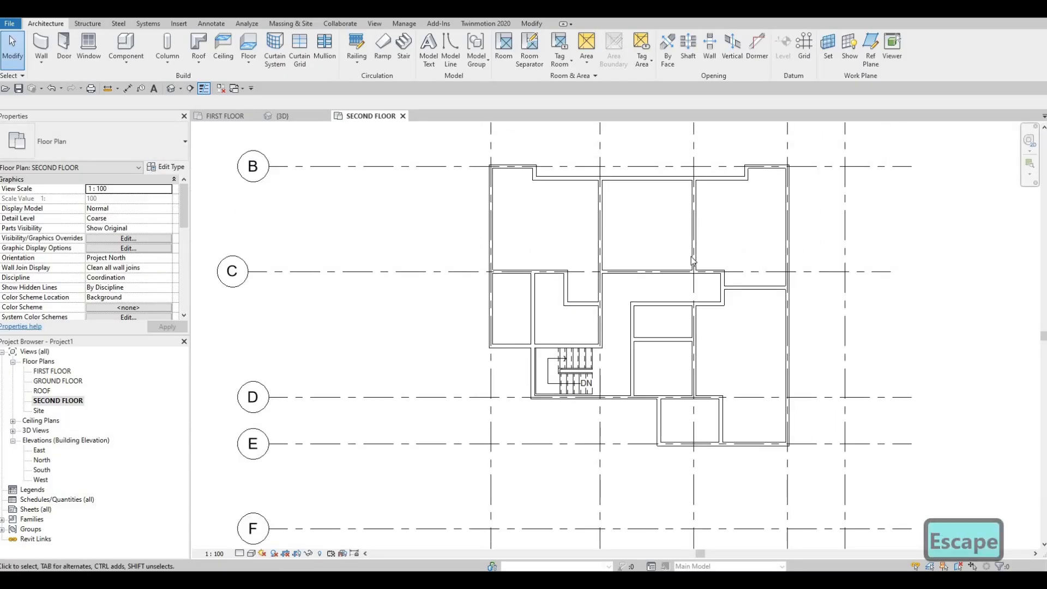
scroll(578, 297, up, 3)
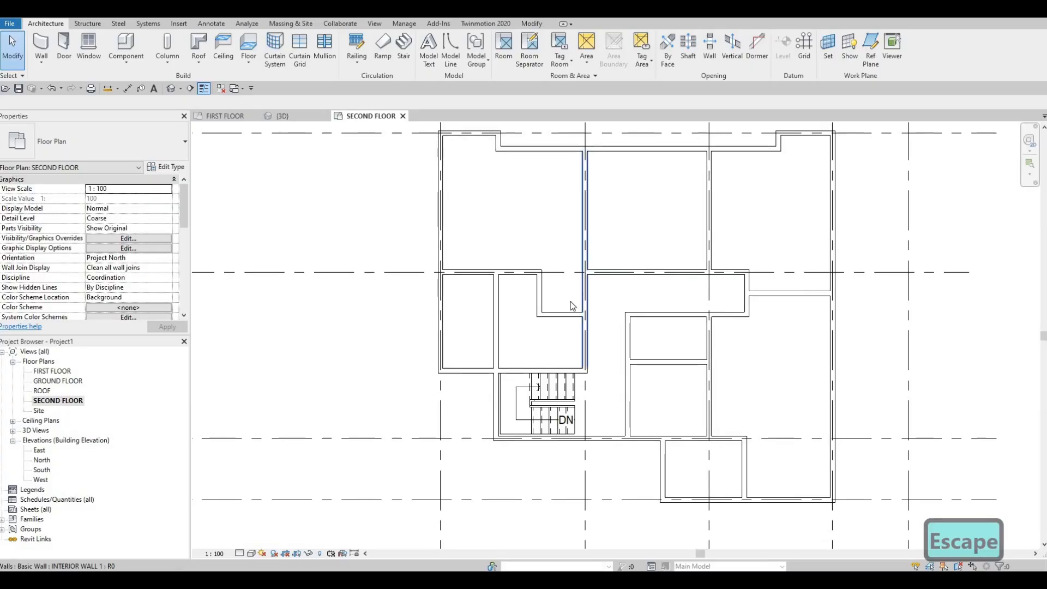
middle_drag(566, 311, 575, 313)
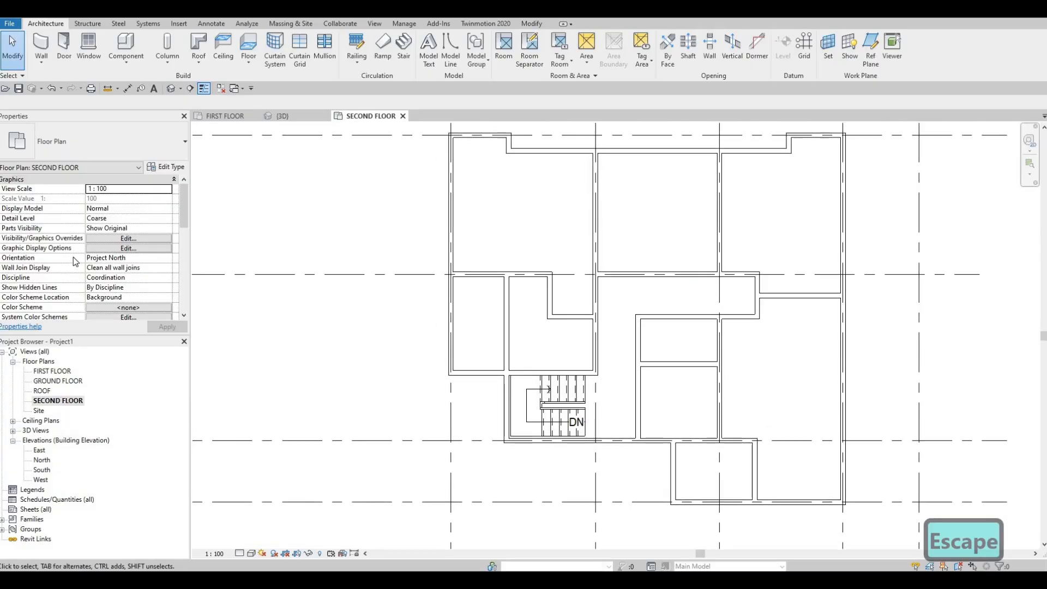
Step: Show the first floor beneath the second floor plan by setting the underlay's base level to FIRST FLOOR
scroll(75, 260, down, 5)
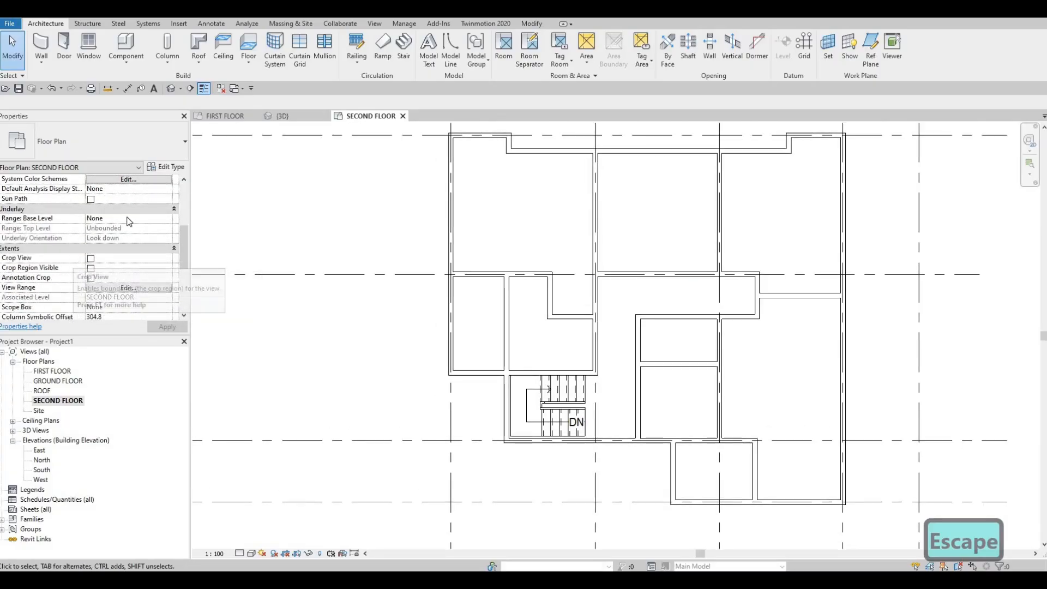
click(164, 216)
click(166, 218)
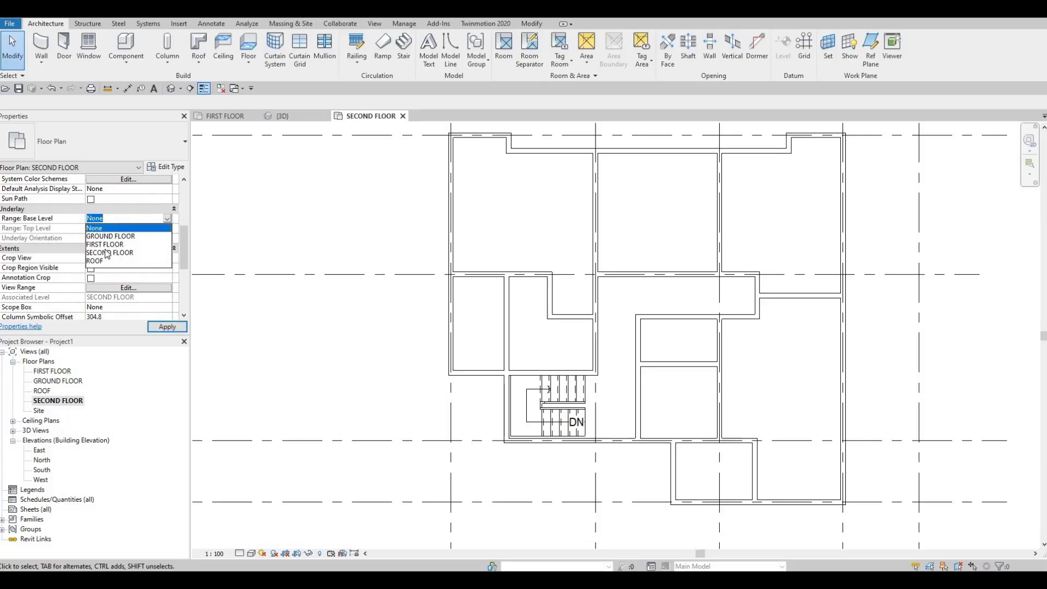
click(160, 326)
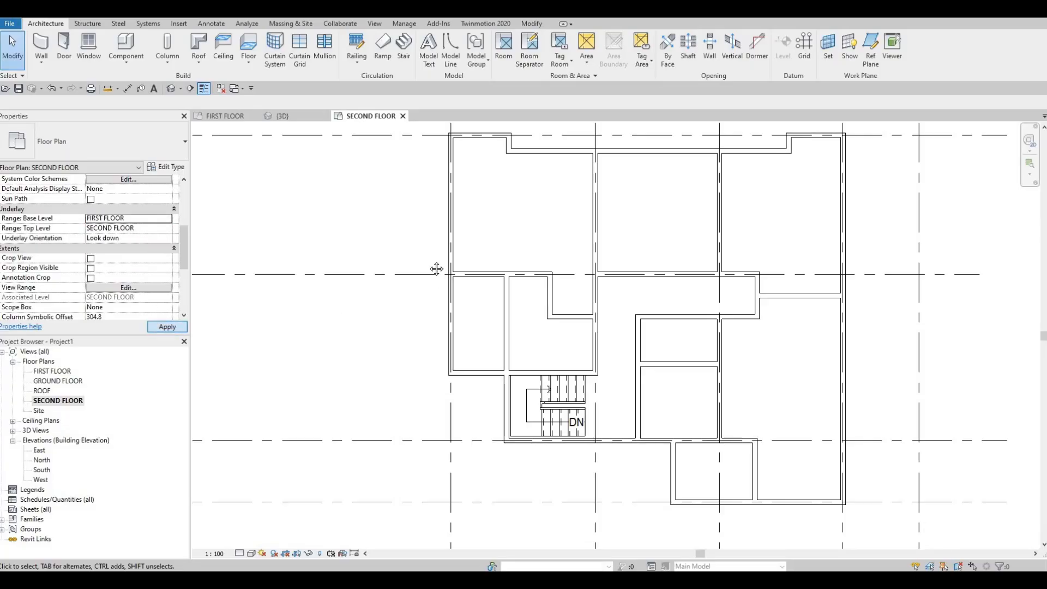
key(Escape)
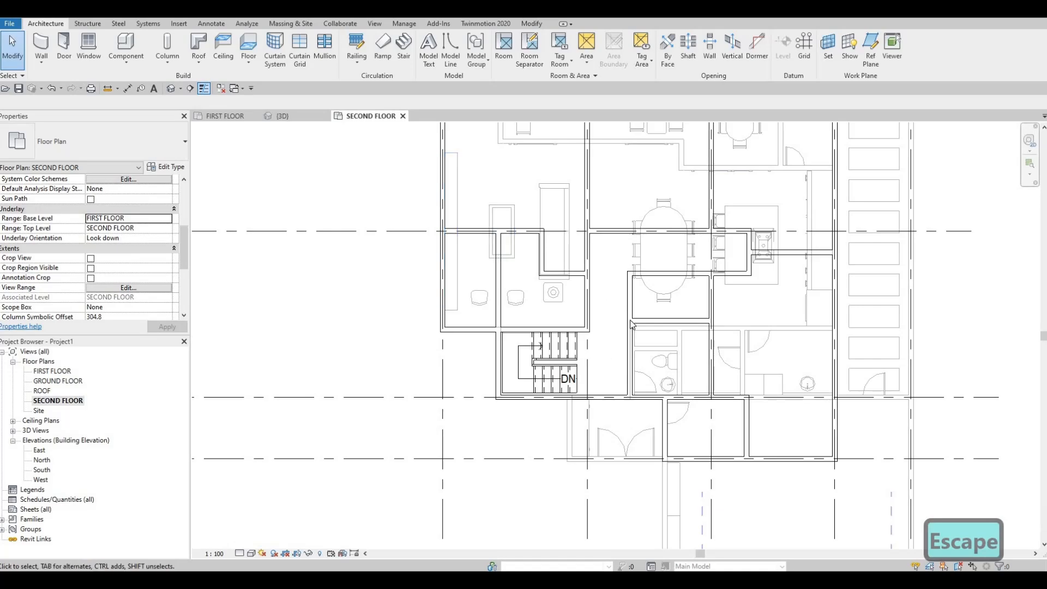
Step: Place two doors matching the underlay's 700 x 2000mm door, one in the right and one in the bottom wall of the enclosure below grid C
middle_drag(773, 188, 750, 270)
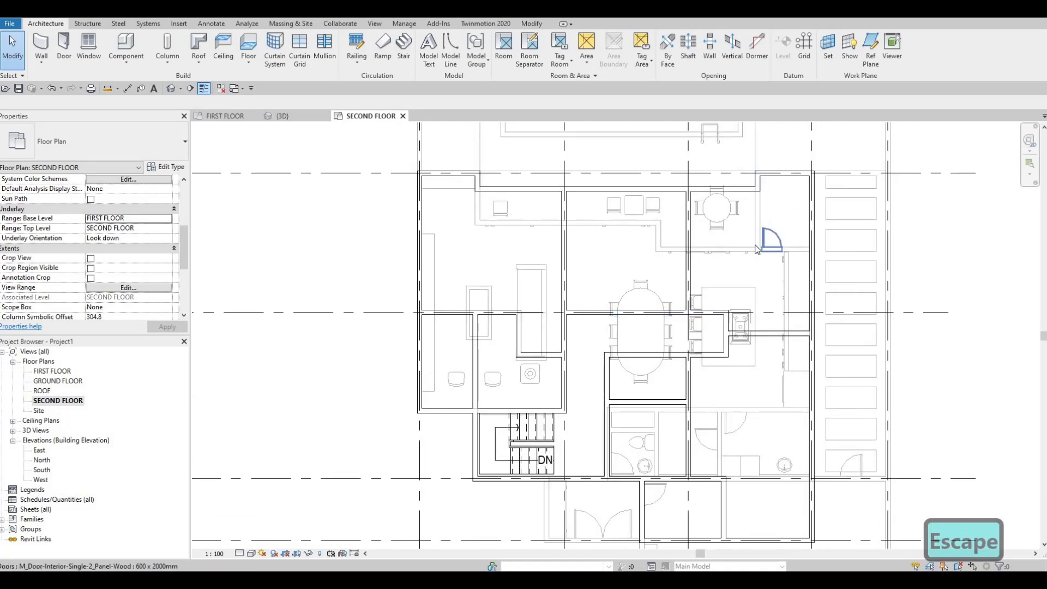
click(768, 240)
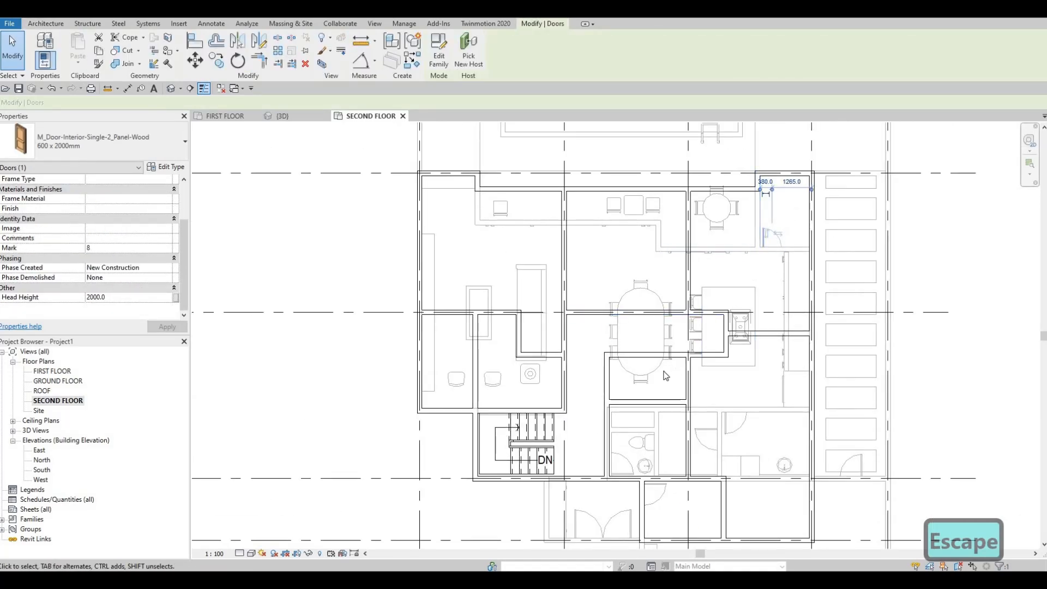
click(710, 436)
click(735, 429)
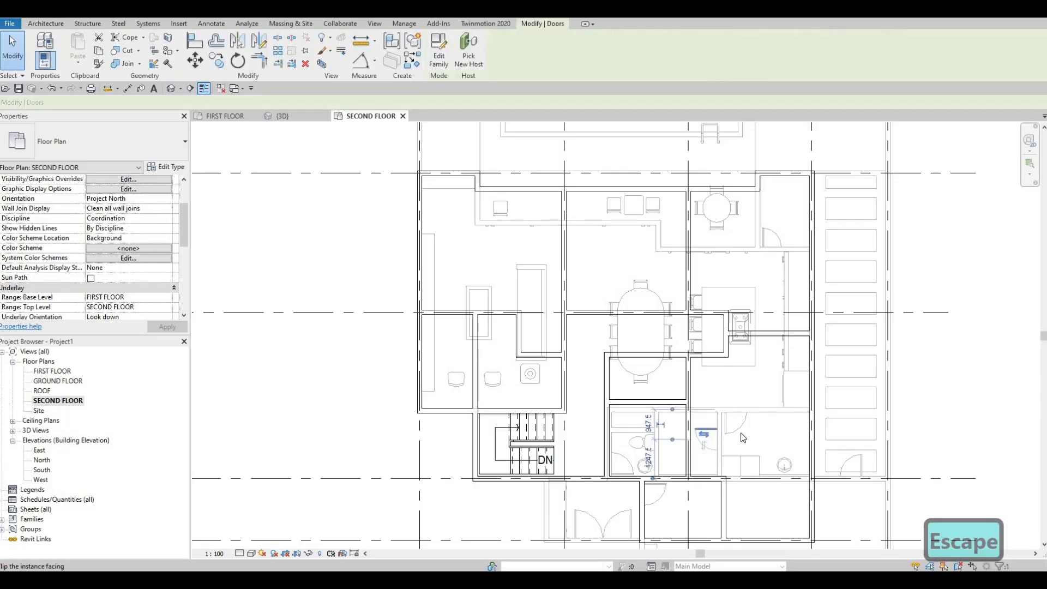
key(Escape)
click(734, 428)
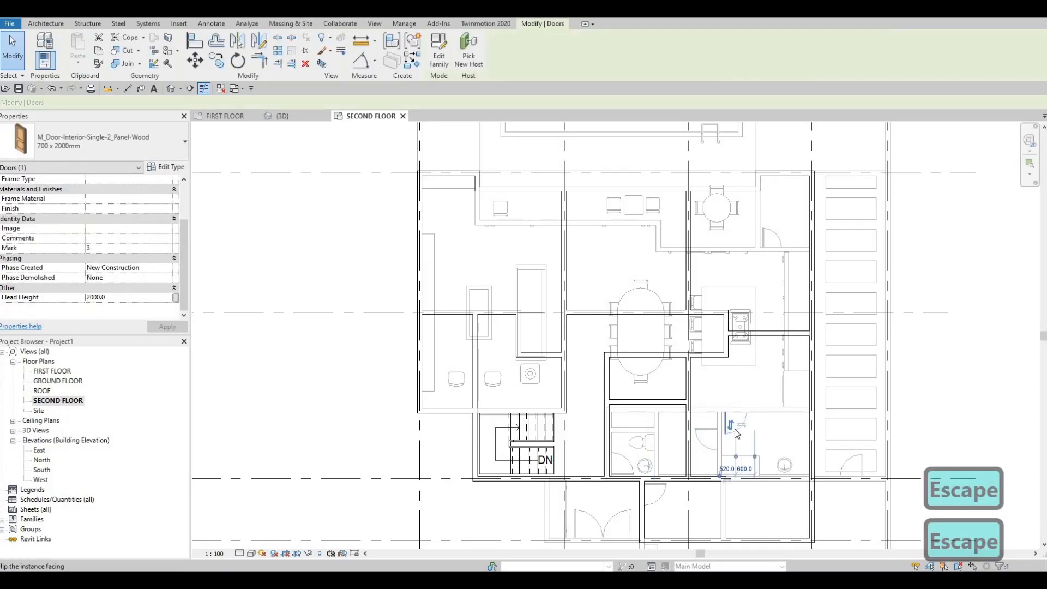
key(c)
key(s)
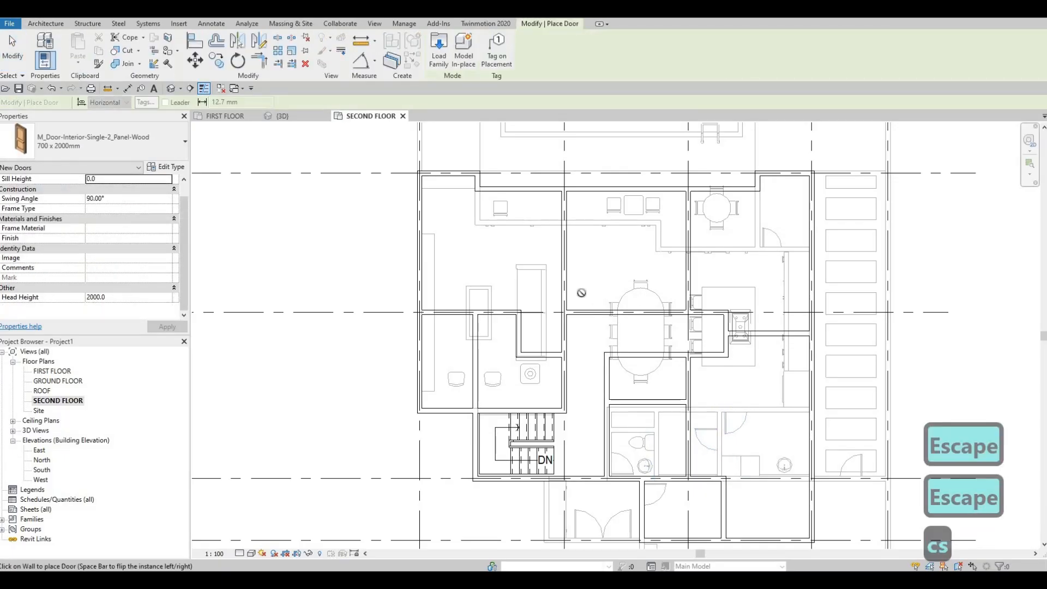
scroll(539, 335, up, 2)
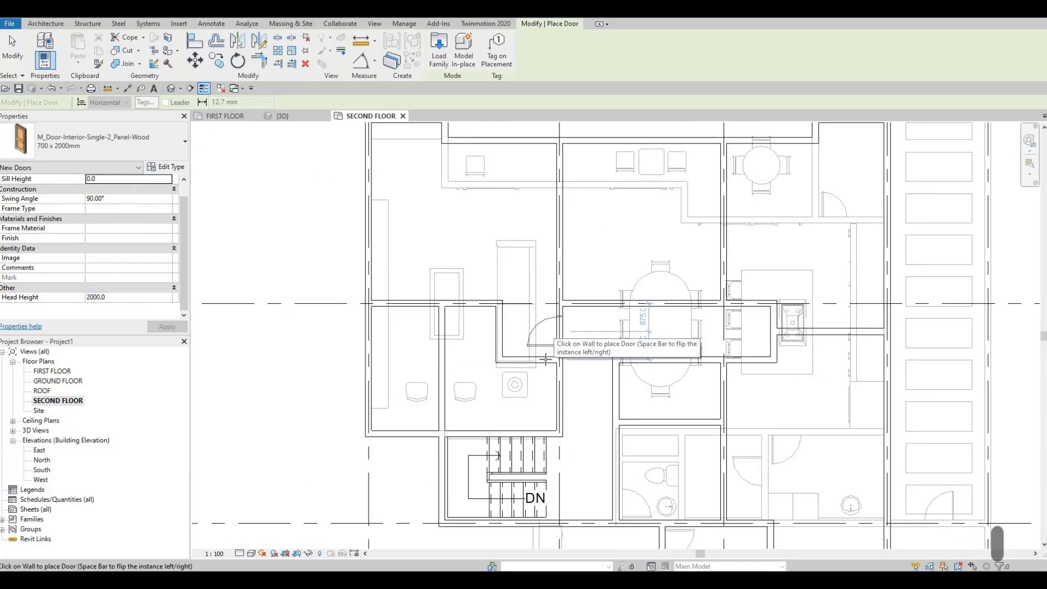
click(544, 355)
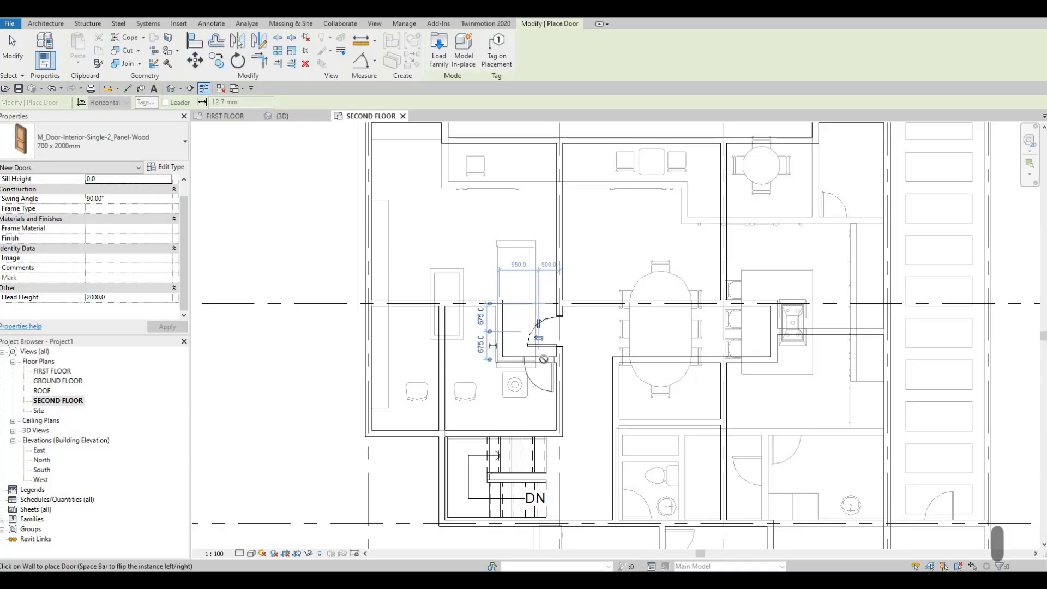
click(544, 358)
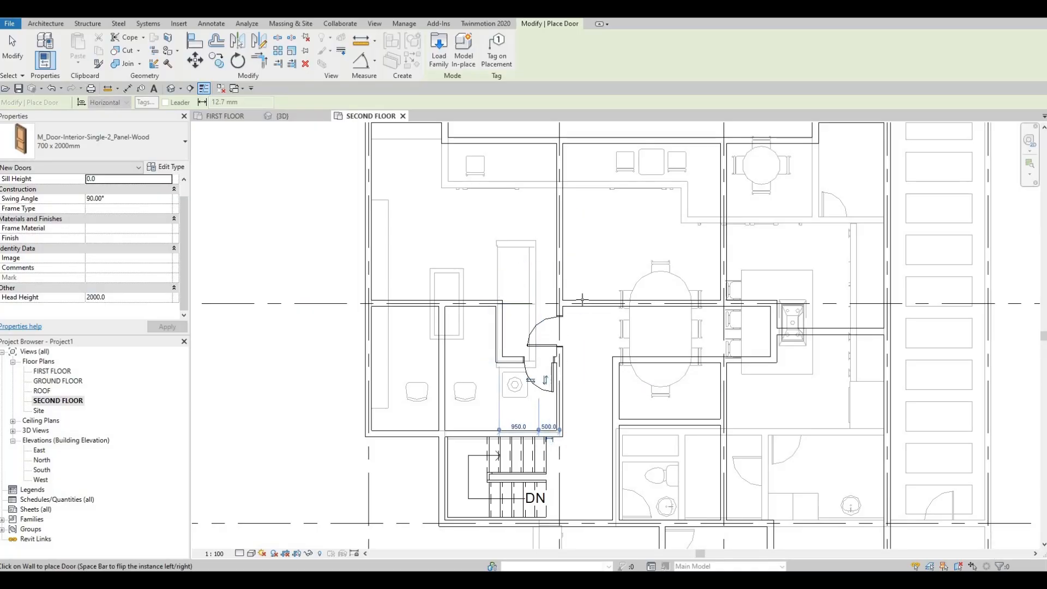
Step: Add a door to the upper middle room 500 mm from its left wall, and centred doors in both walls of the corridor's right end
click(582, 301)
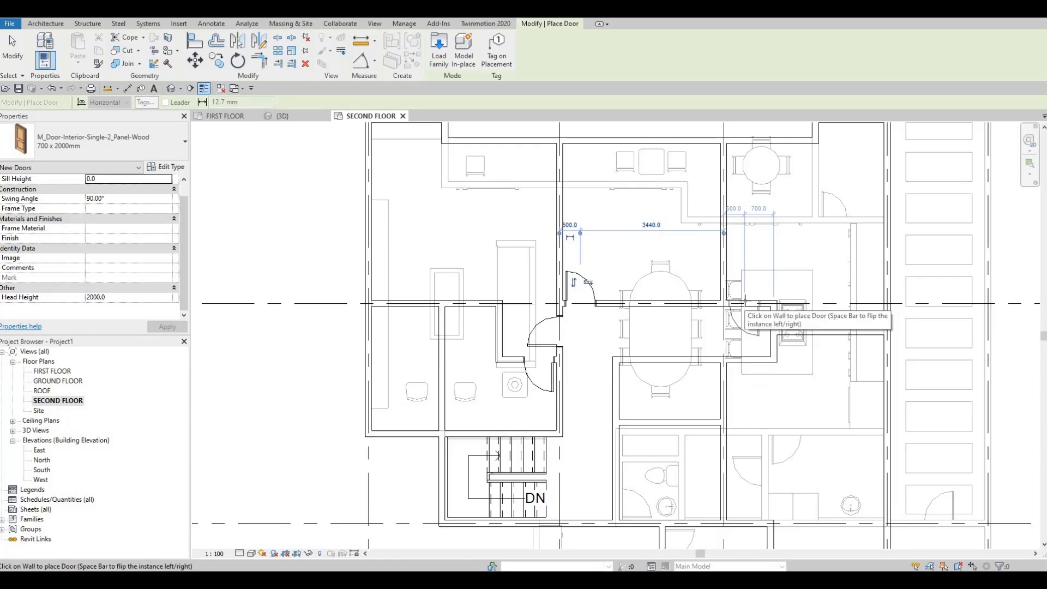
click(749, 360)
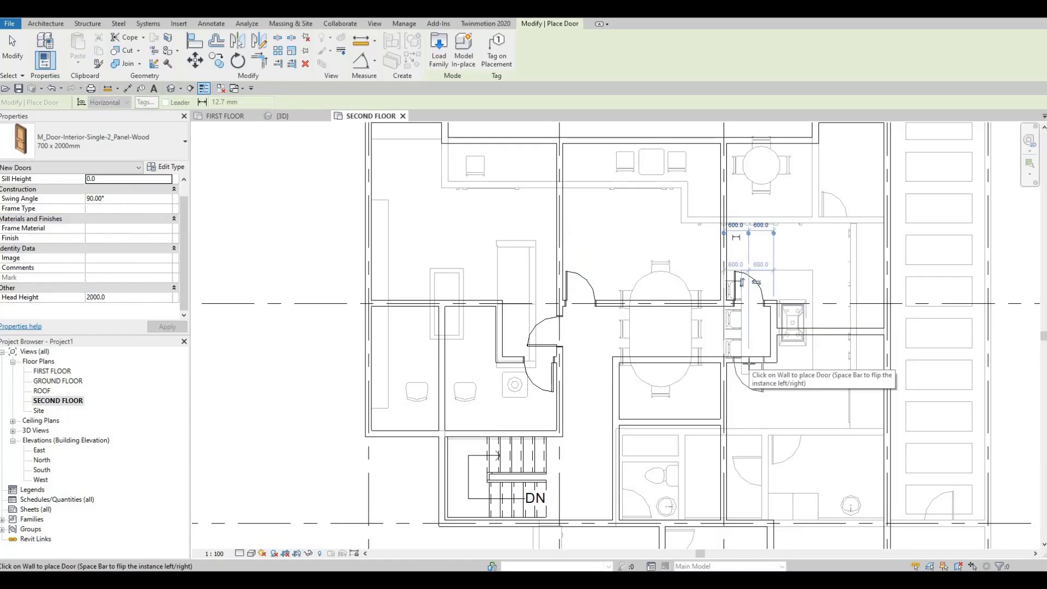
click(748, 363)
Step: Place doors in the small central room's left wall, 500 mm below its top wall, and in the grid D wall of the room below
middle_drag(698, 395, 692, 293)
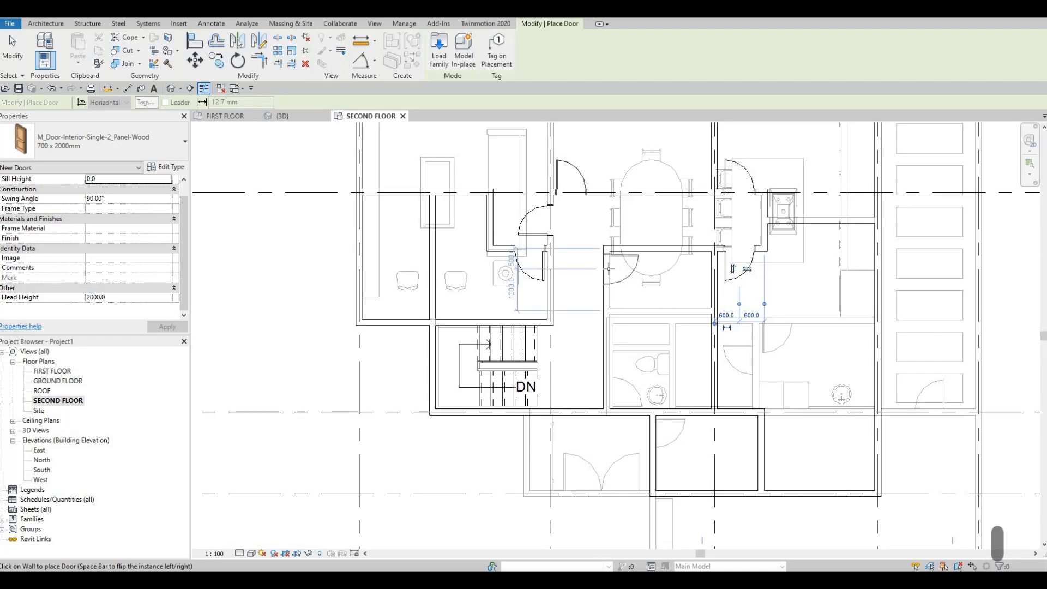
click(609, 269)
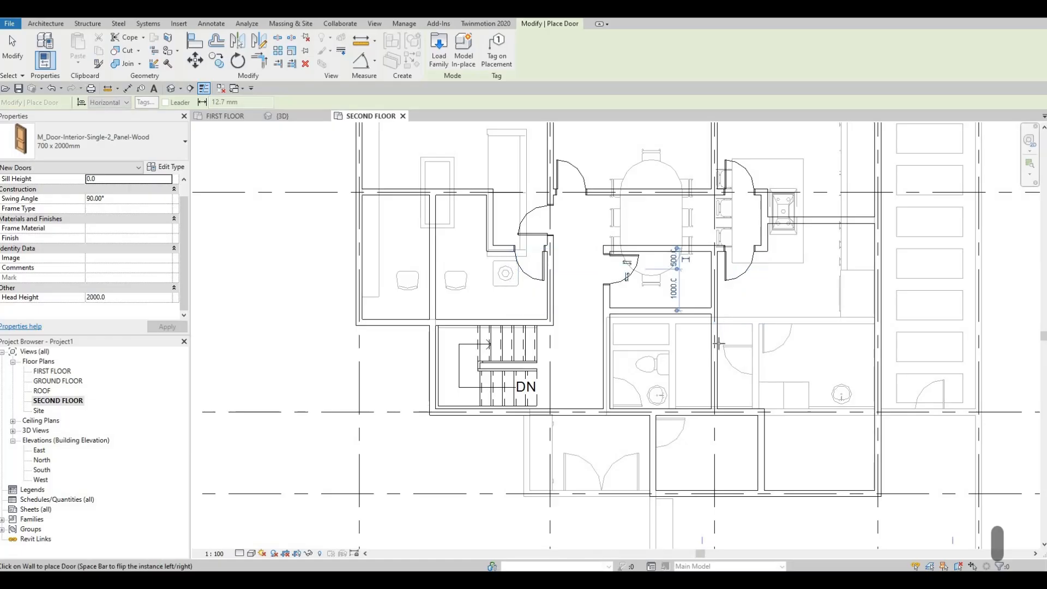
scroll(720, 370, down, 1)
middle_drag(753, 431, 707, 339)
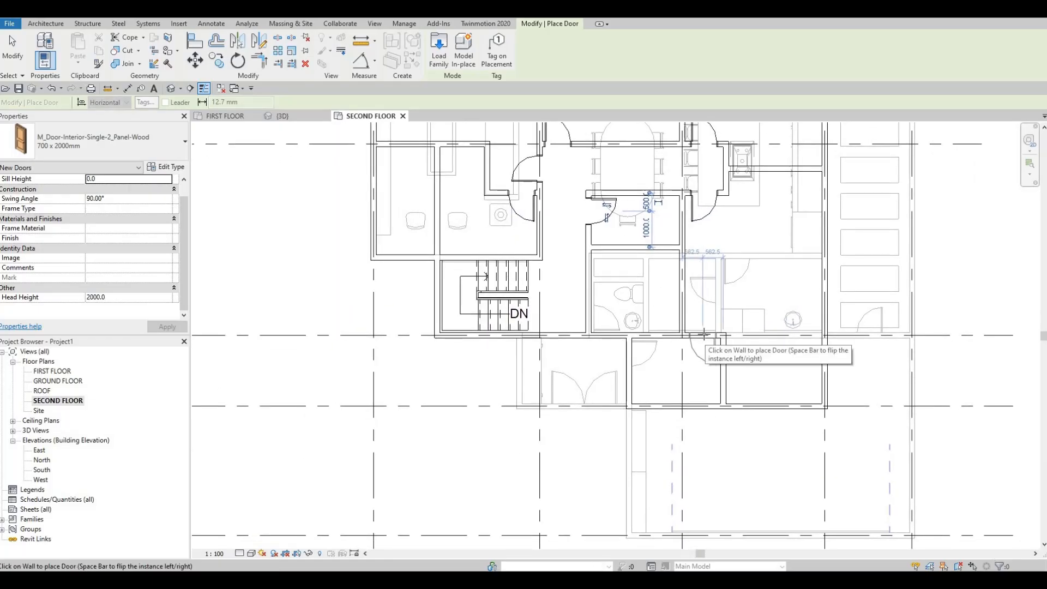
click(705, 341)
middle_drag(664, 339, 639, 360)
scroll(658, 353, down, 1)
key(Escape)
key(Escape)
key(Escape)
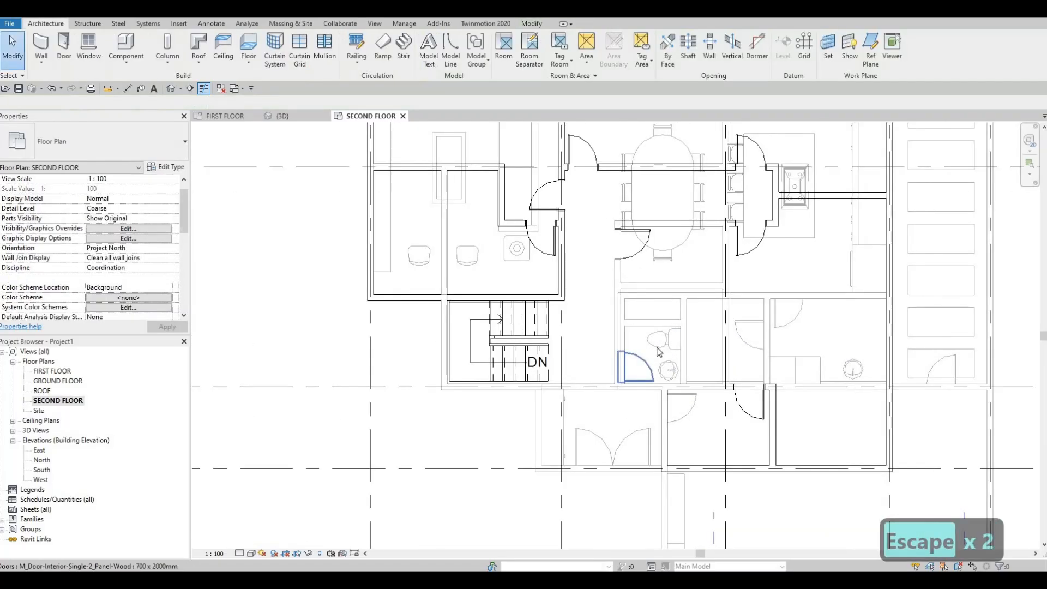
Step: Place a toilet matching the underlay's M_Toilet-Domestic-2D, centred on the bottom wall of the small room between grids D and E
click(658, 352)
scroll(659, 354, up, 2)
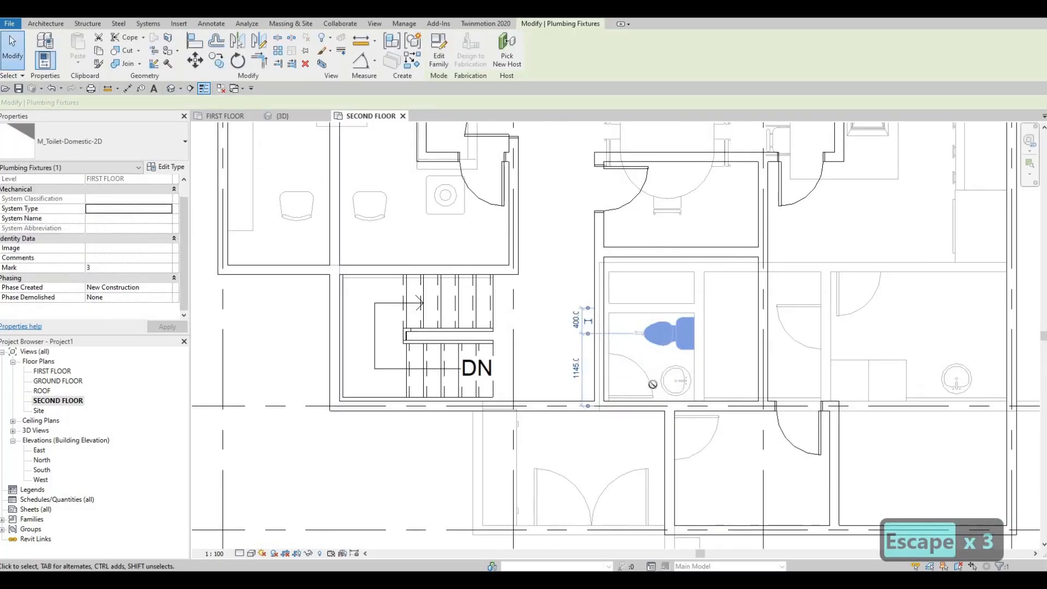
key(c)
key(s)
middle_drag(683, 466, 601, 263)
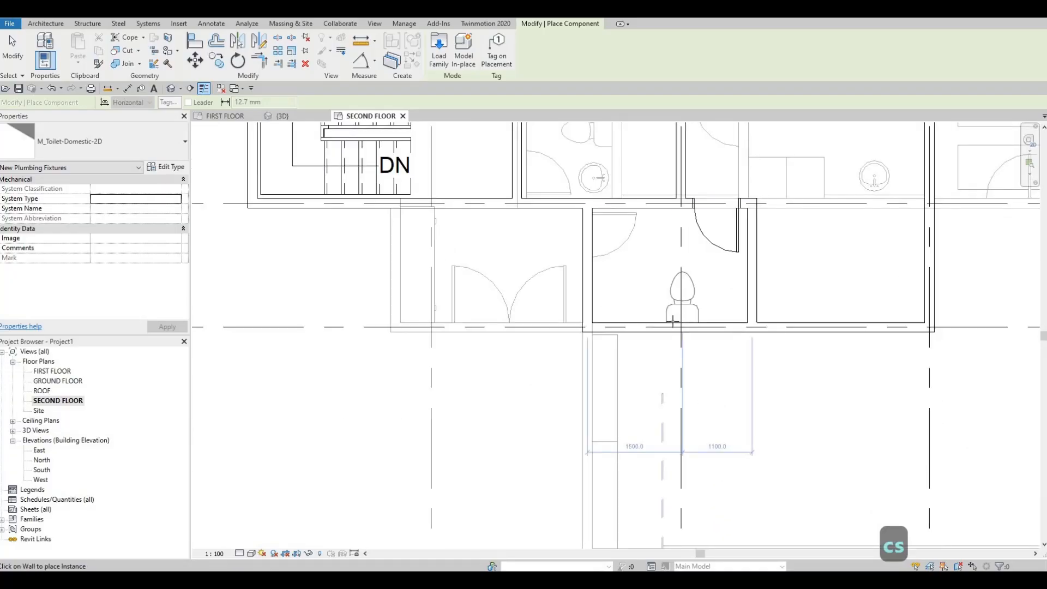
click(669, 322)
middle_drag(578, 216, 669, 409)
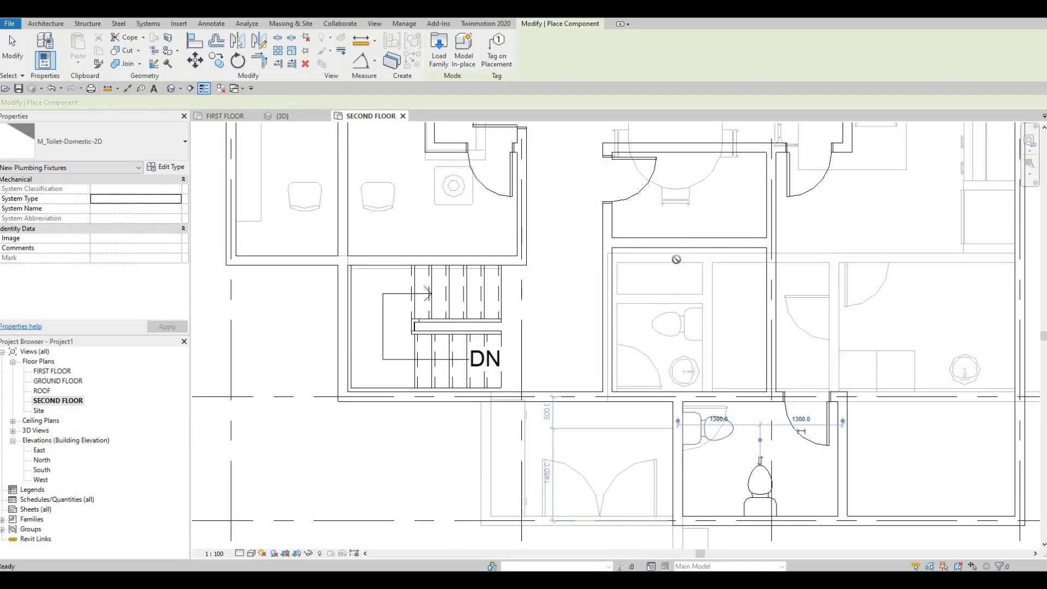
Step: Place another toilet centred against the bottom wall of the small central room below the corridor
scroll(676, 260, down, 2)
middle_drag(675, 231, 677, 294)
scroll(679, 258, up, 2)
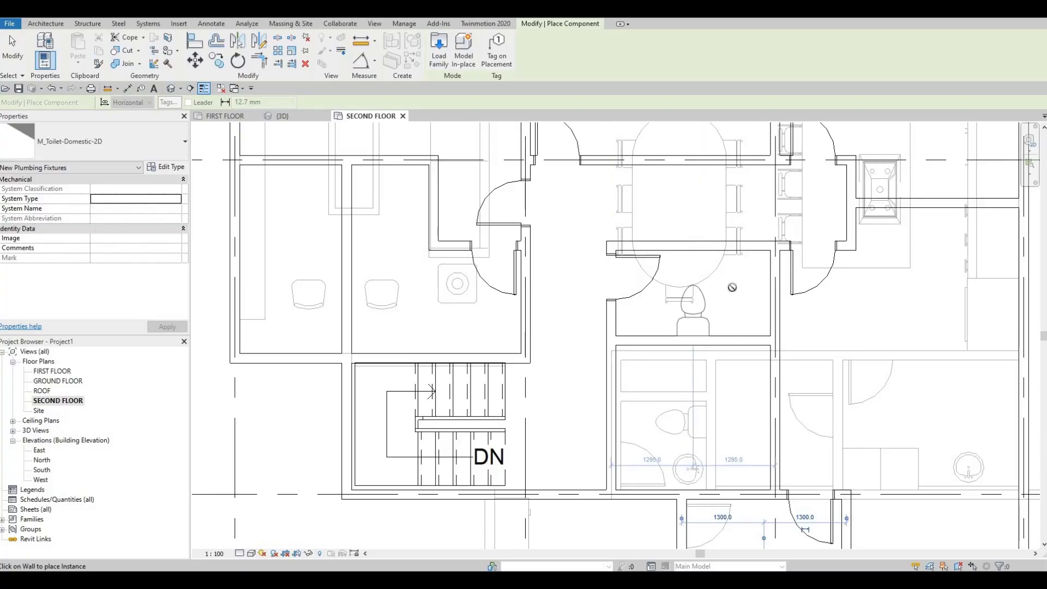
scroll(632, 401, down, 1)
middle_drag(465, 326, 618, 429)
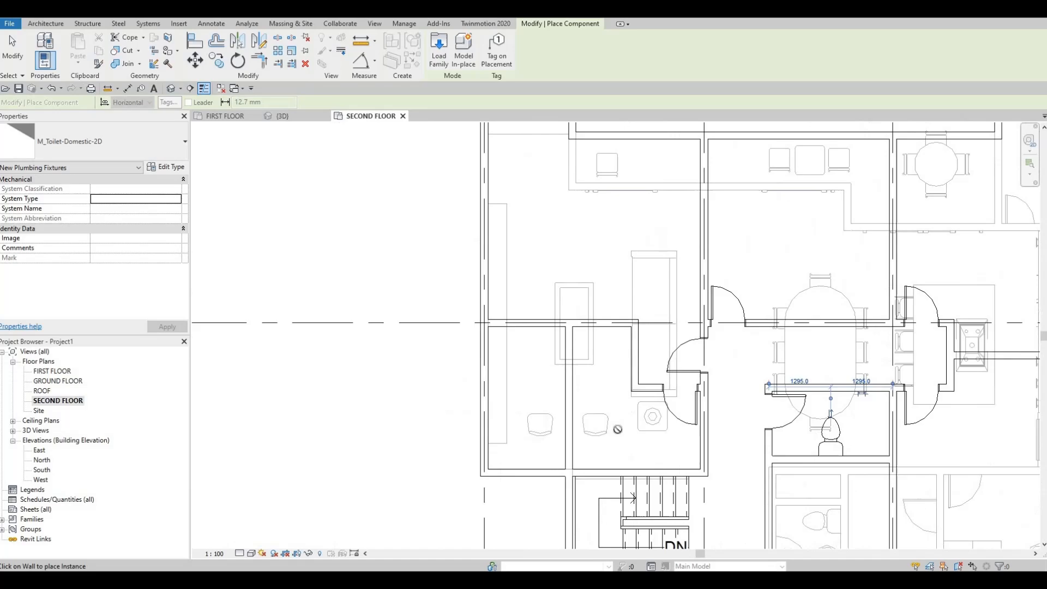
Step: Place a third toilet on the bottom wall of the room above the staircase, 600 mm from its left wall
click(598, 467)
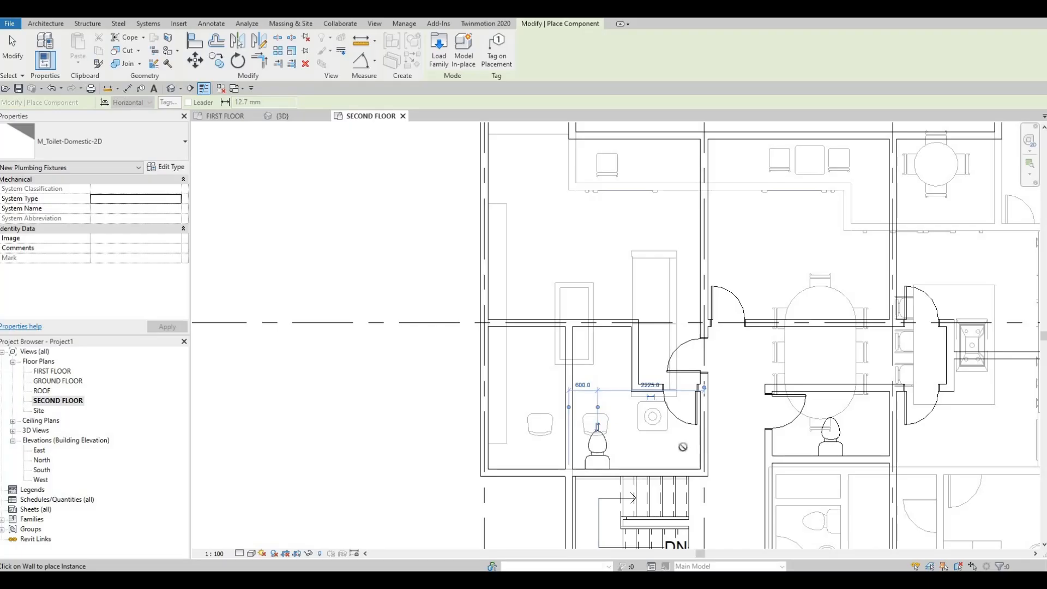
middle_drag(721, 382, 658, 281)
middle_drag(681, 367, 608, 302)
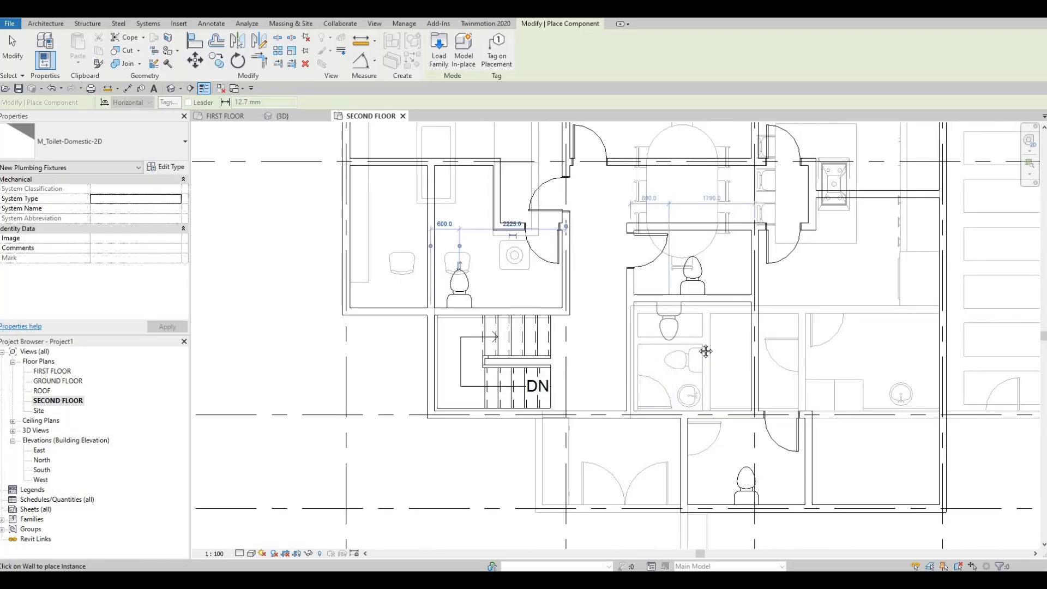
middle_drag(706, 353, 705, 390)
middle_drag(678, 324, 678, 334)
middle_drag(662, 180, 667, 360)
scroll(665, 313, down, 1)
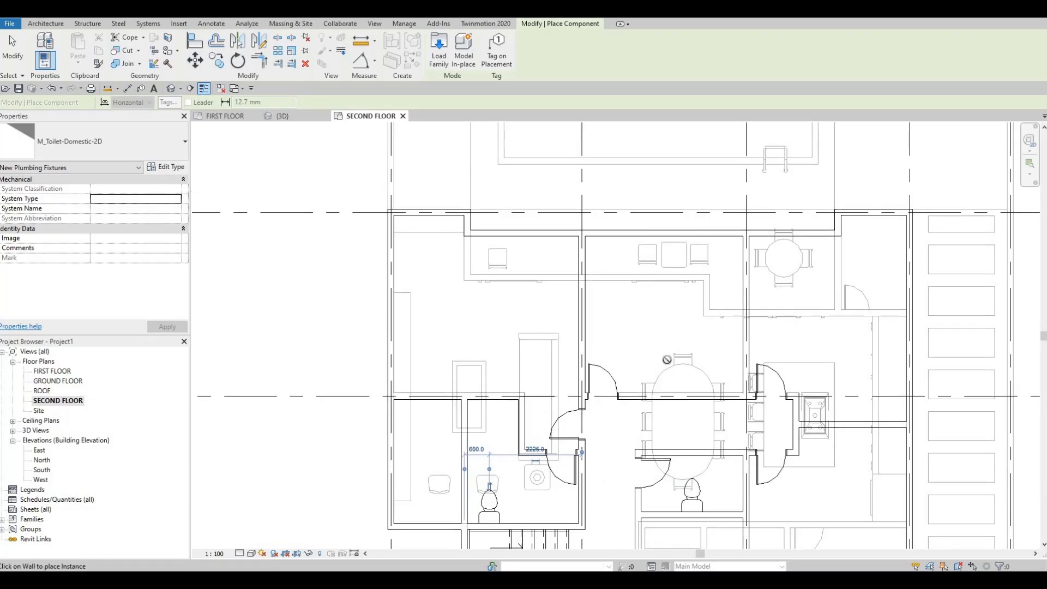
middle_drag(697, 411, 607, 280)
key(Escape)
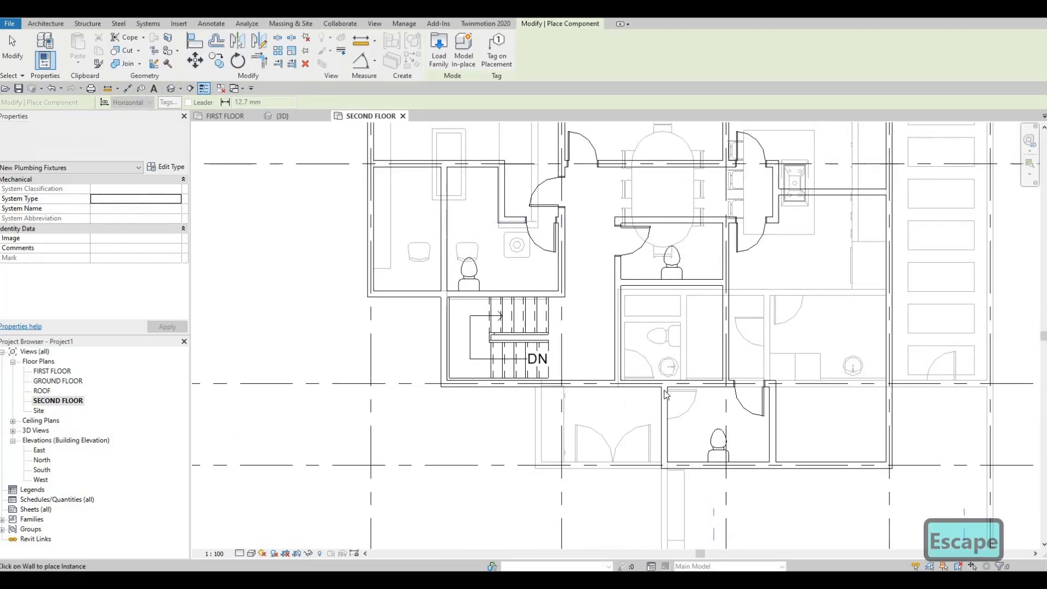
key(Escape)
Step: Place a sink matching the underlay's M_Sink Vanity-Round beside the toilet in the room between grids D and E, tap towards the bottom wall
scroll(545, 518, up, 1)
click(671, 386)
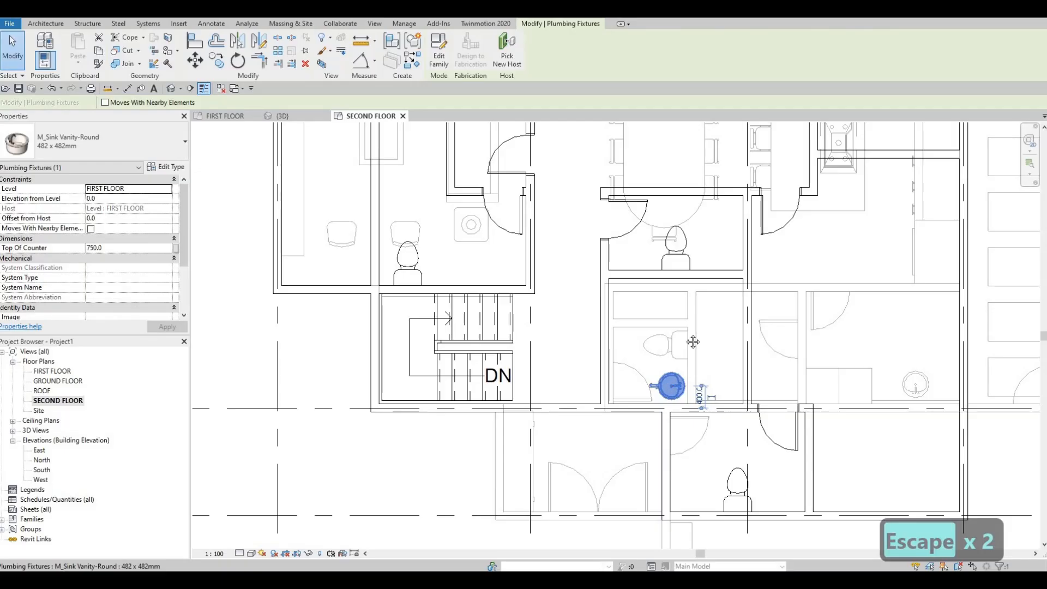
key(c)
key(s)
middle_drag(771, 485, 774, 326)
scroll(774, 326, up, 2)
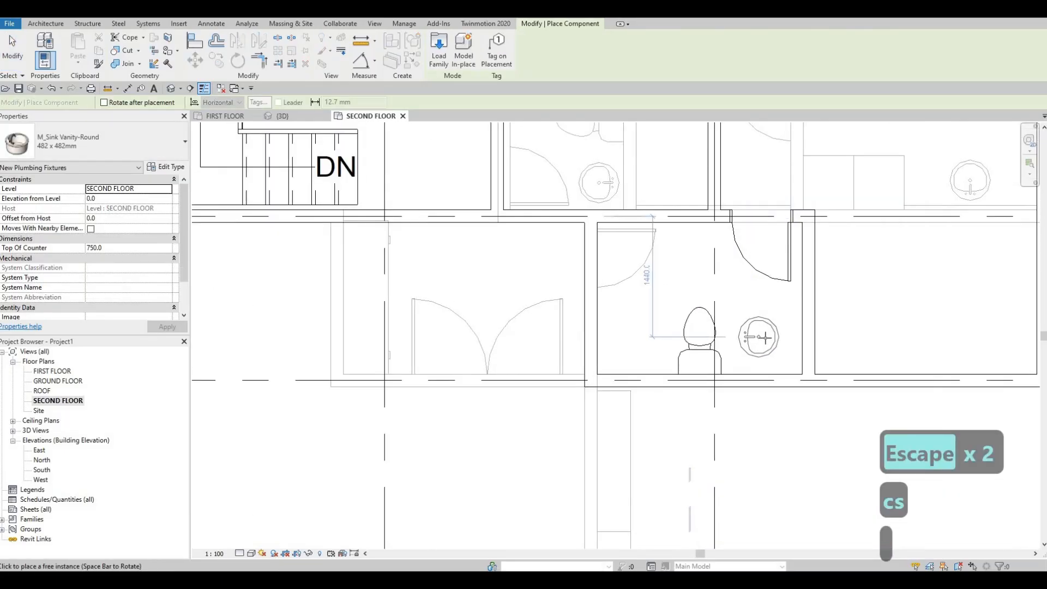
Step: Place two round vanity sinks side by side right of the toilet in the room above the staircase
scroll(580, 309, down, 4)
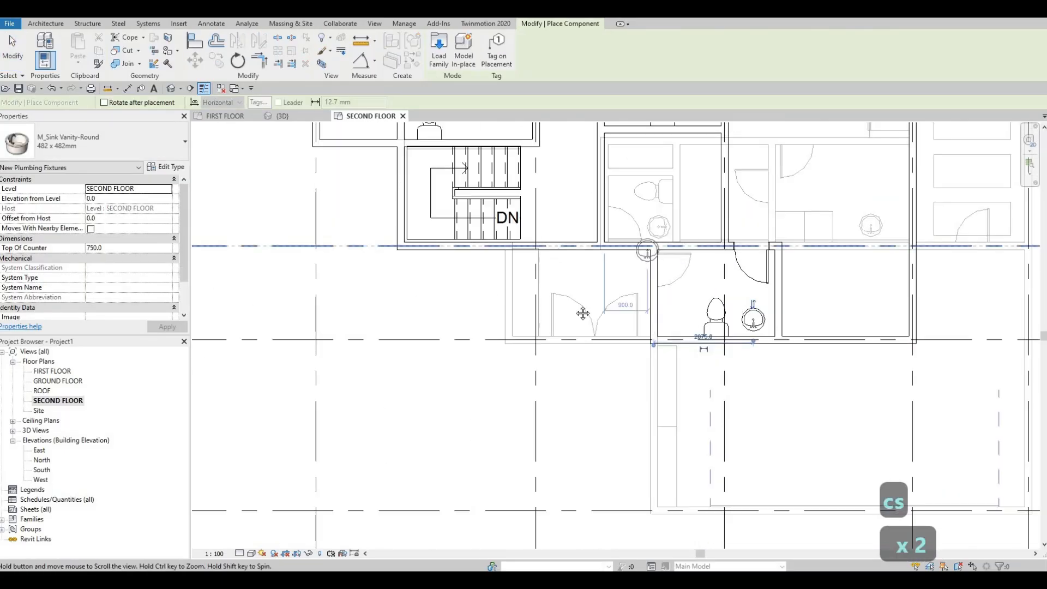
scroll(594, 404, up, 3)
scroll(595, 404, up, 1)
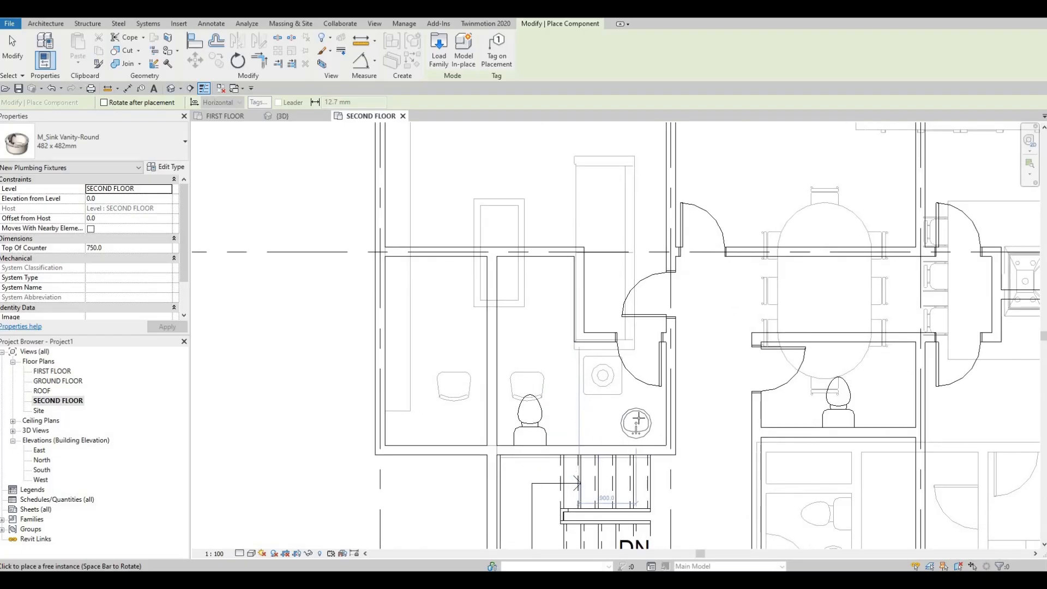
click(628, 418)
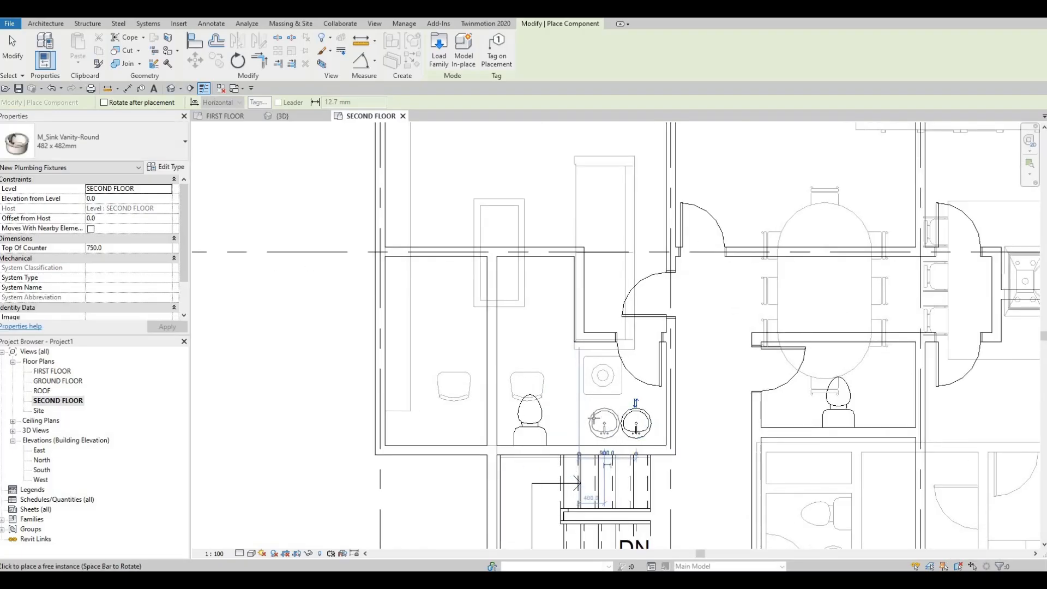
scroll(579, 283, down, 2)
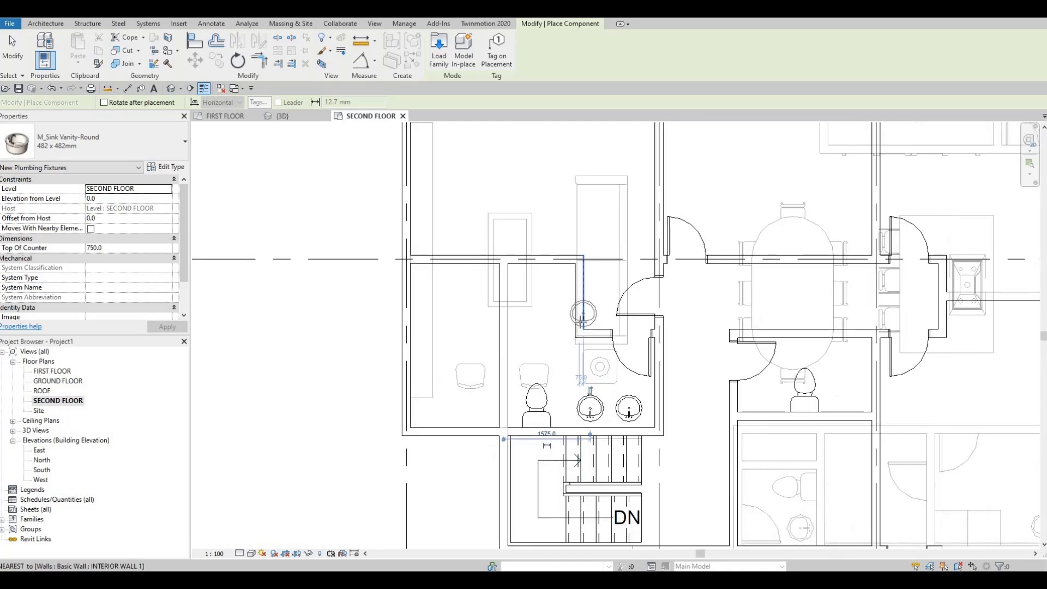
Step: Place a round vanity sink left of the toilet in the small central room below the corridor and finish placing sinks
middle_drag(589, 270, 551, 205)
scroll(667, 356, up, 2)
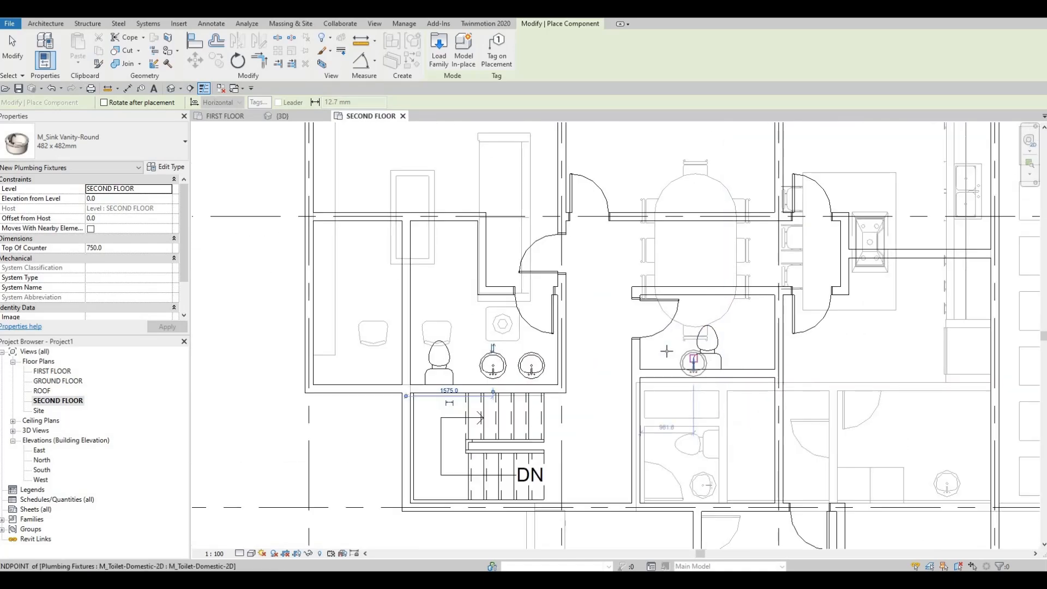
scroll(668, 356, up, 2)
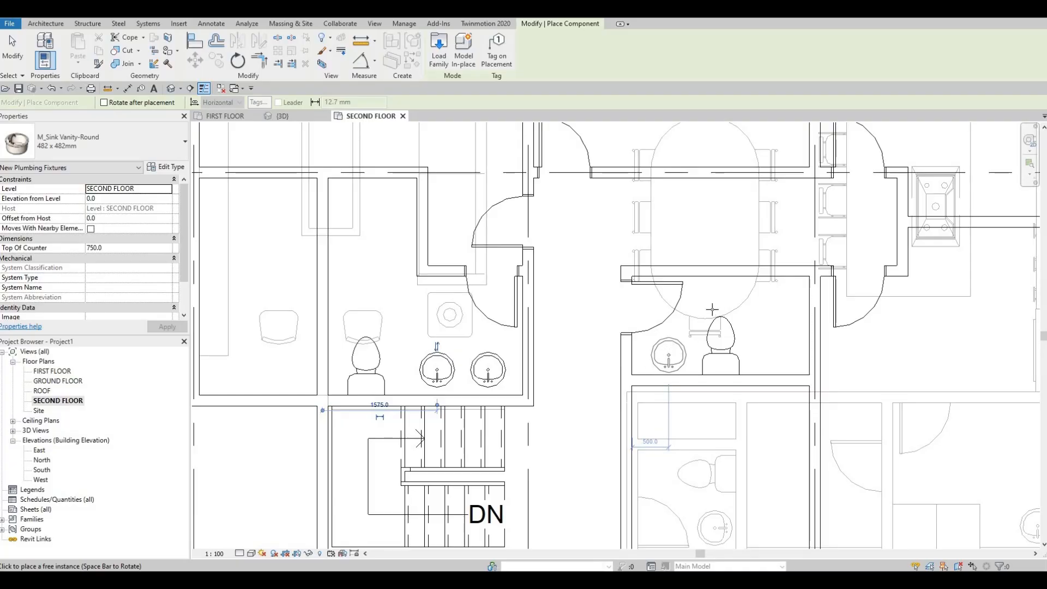
scroll(699, 315, down, 1)
middle_drag(667, 339, 667, 289)
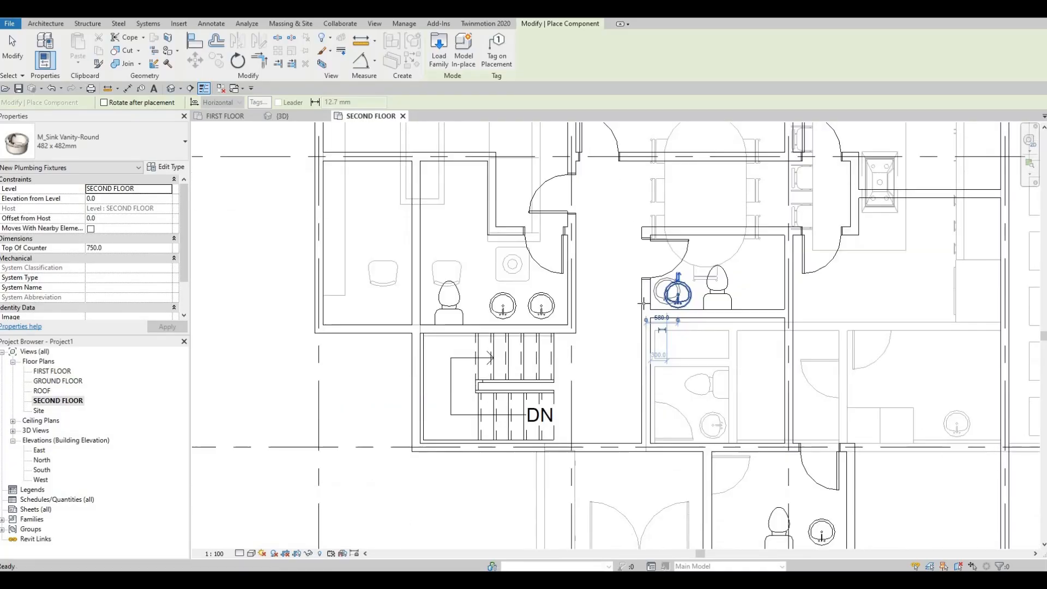
scroll(663, 257, up, 2)
scroll(686, 288, down, 3)
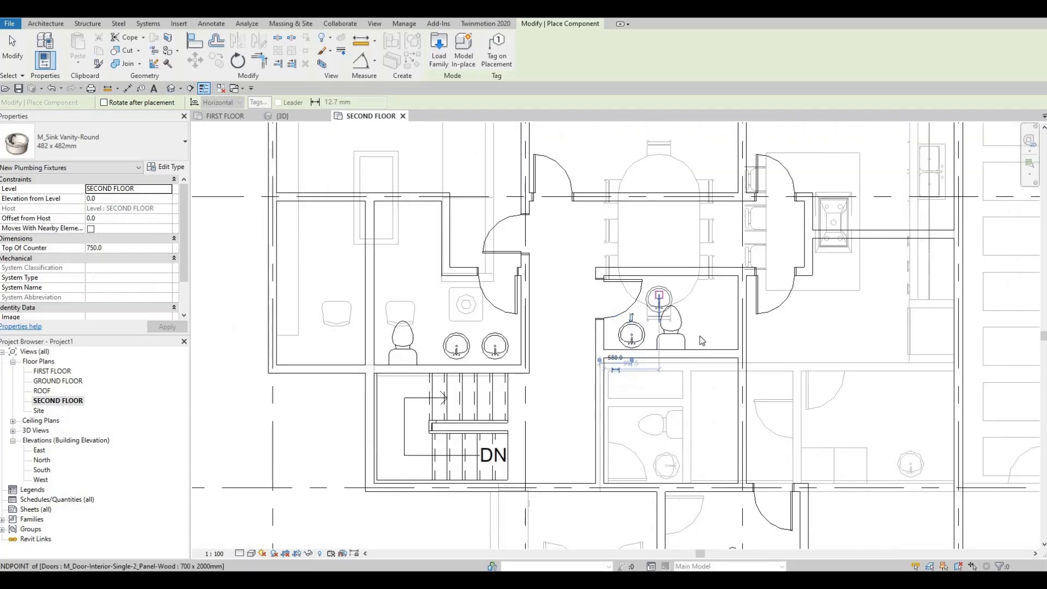
scroll(696, 351, down, 1)
key(Escape)
key(Escape)
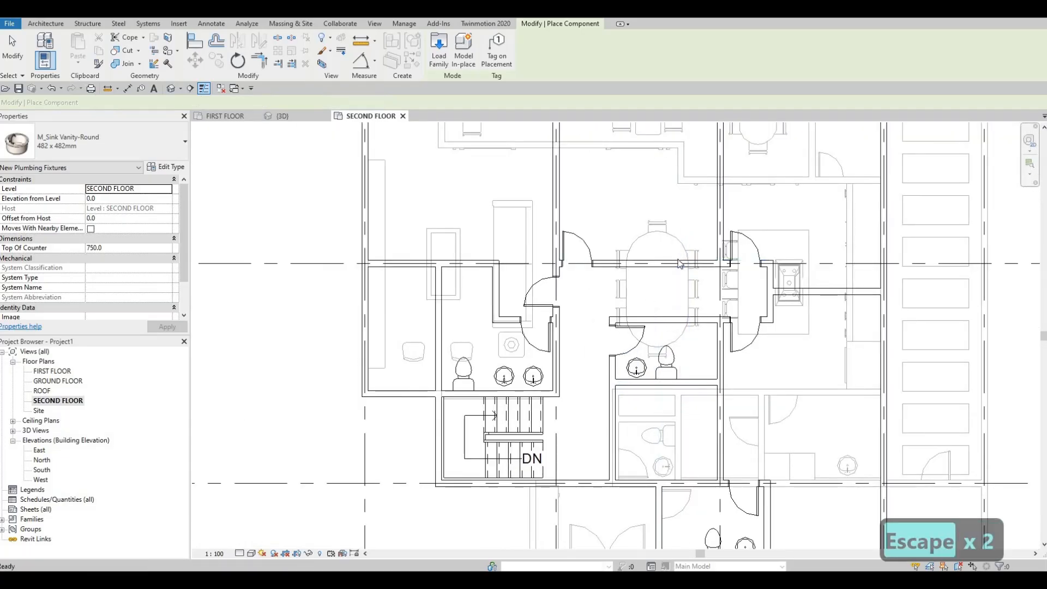
Step: Place an end table matching the underlay's M_Table-End against the exterior wall of the large lower-right room
scroll(685, 325, down, 3)
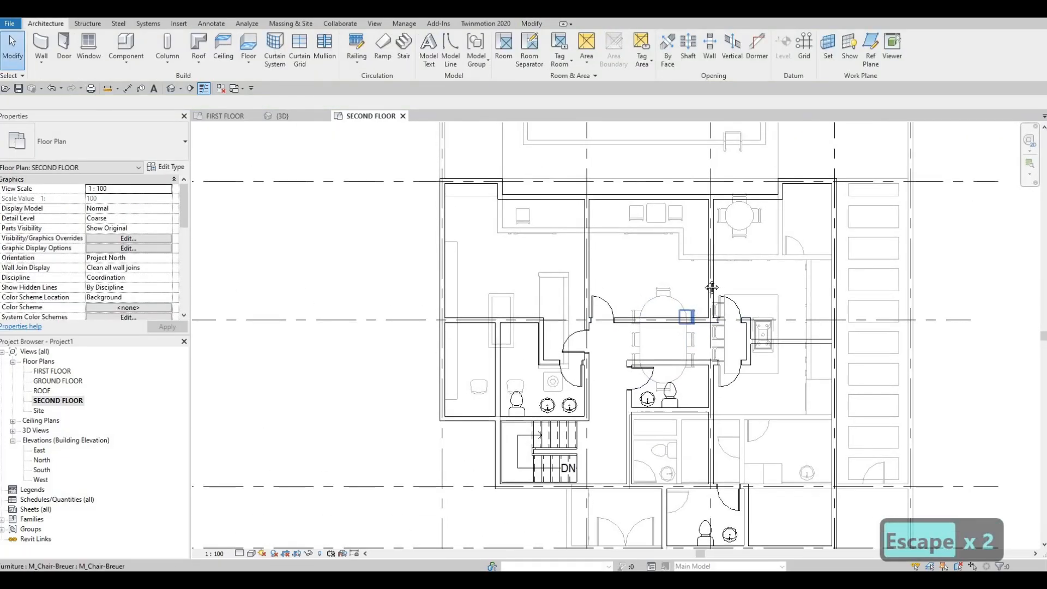
scroll(599, 321, up, 4)
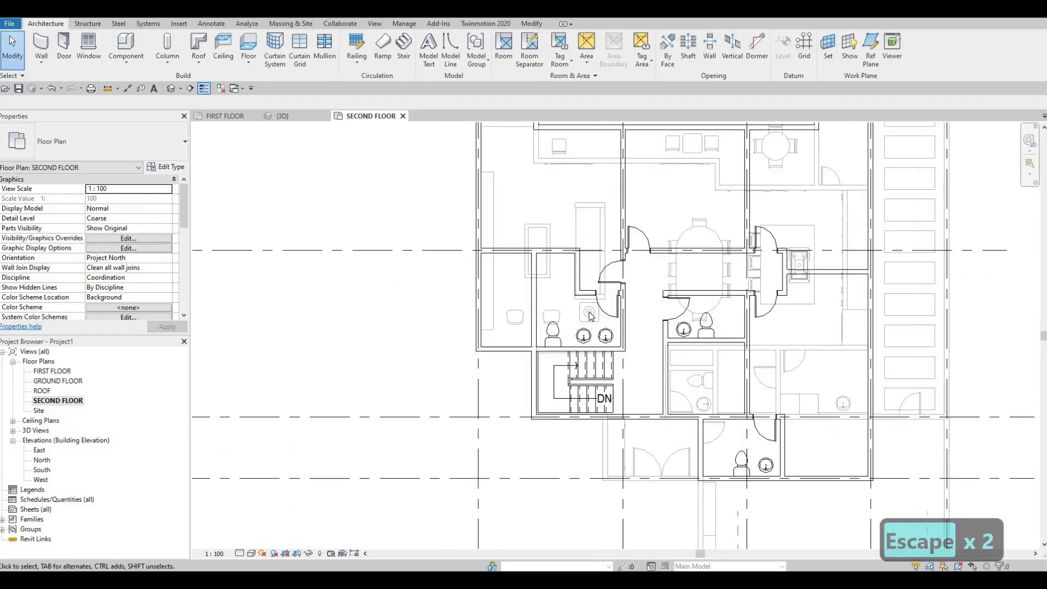
click(591, 315)
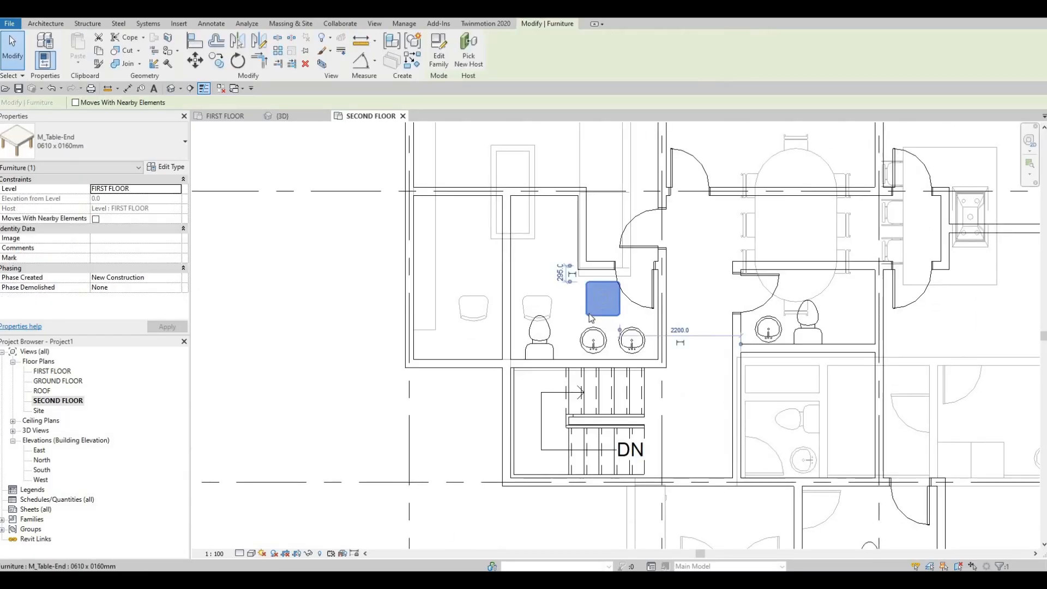
key(c)
key(s)
scroll(682, 240, down, 2)
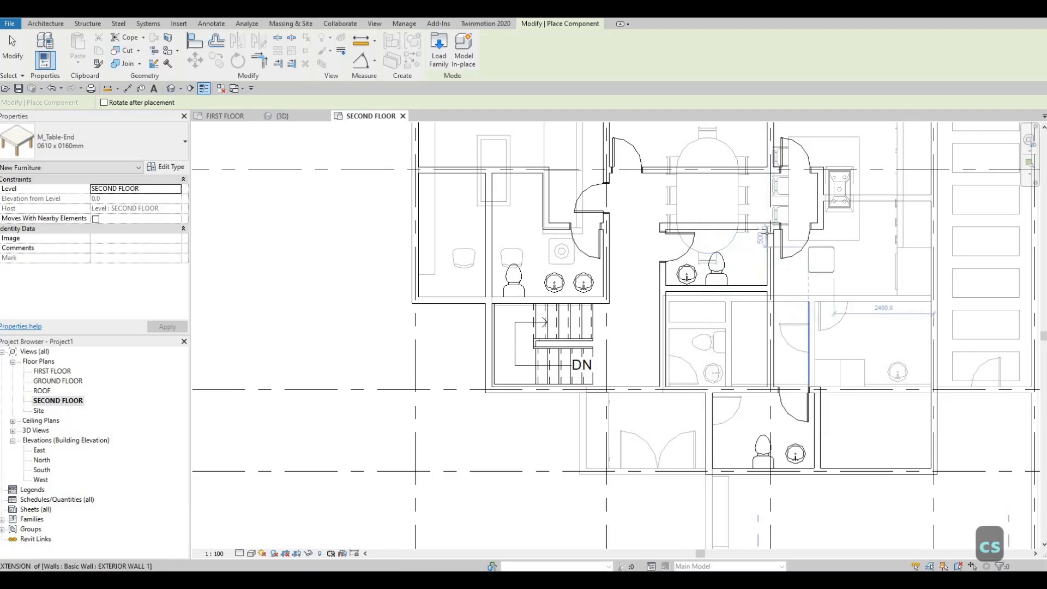
middle_drag(807, 252, 650, 240)
scroll(765, 248, up, 2)
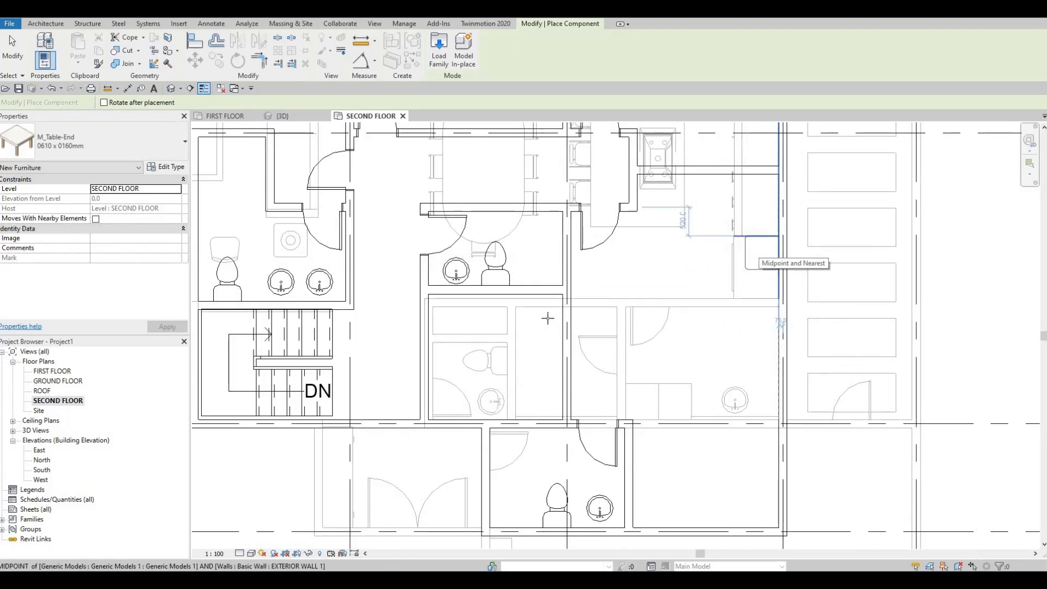
middle_drag(469, 295, 687, 300)
scroll(530, 280, up, 1)
key(Escape)
key(Escape)
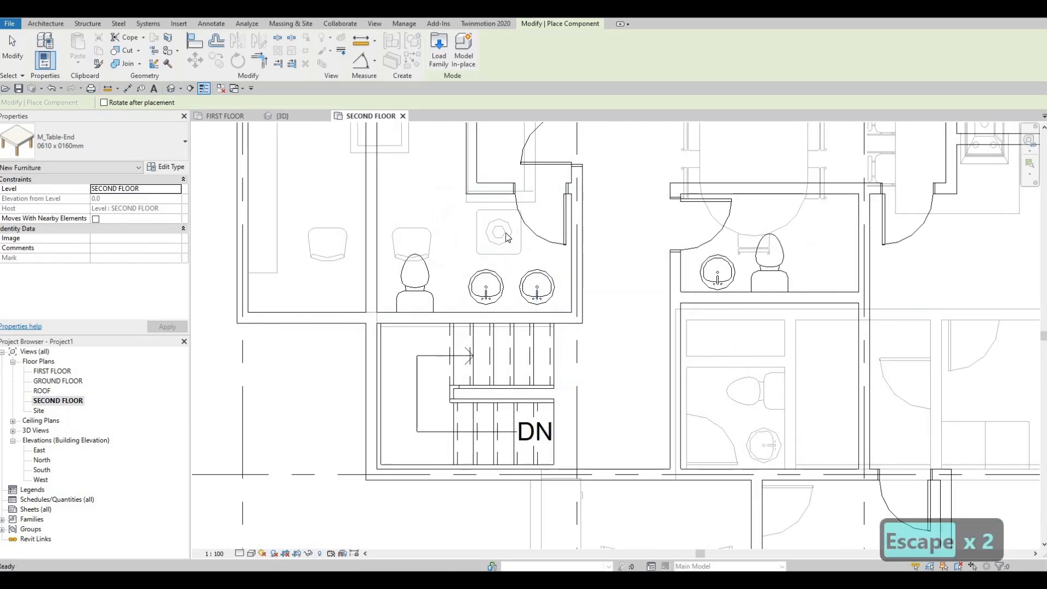
Step: Place a table lamp matching the underlay's M_Table Lamp - Standard, centred on the new end table
click(507, 237)
key(c)
key(s)
middle_drag(806, 237, 393, 238)
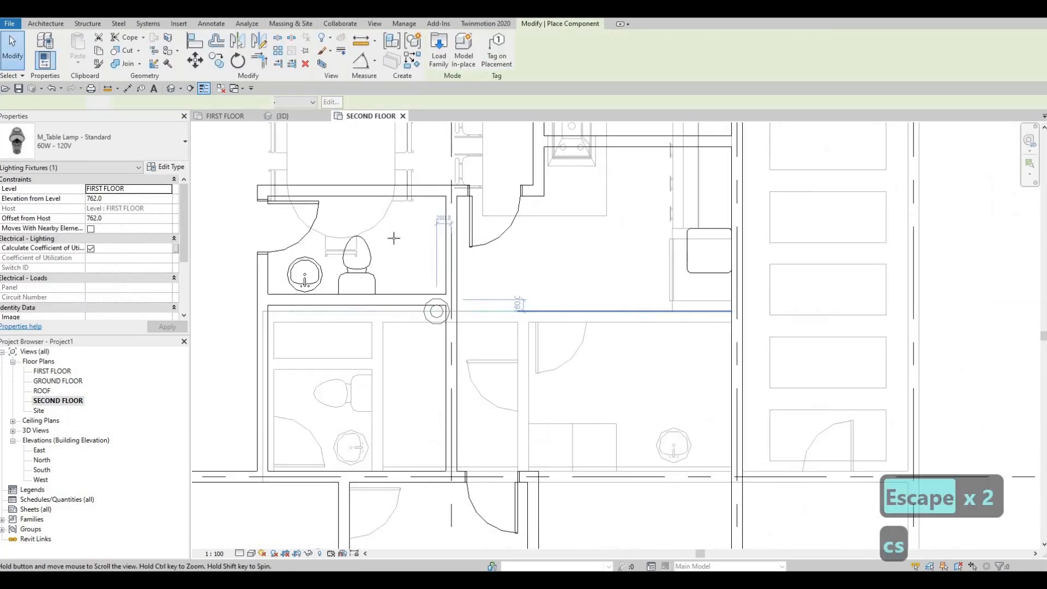
middle_drag(780, 250, 531, 254)
scroll(537, 254, up, 1)
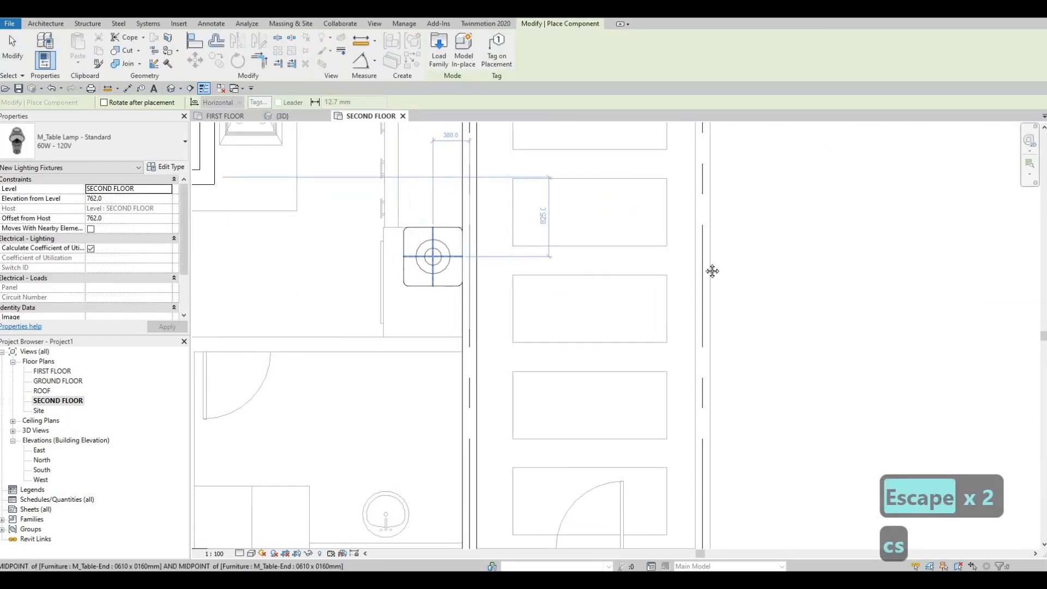
scroll(712, 271, down, 5)
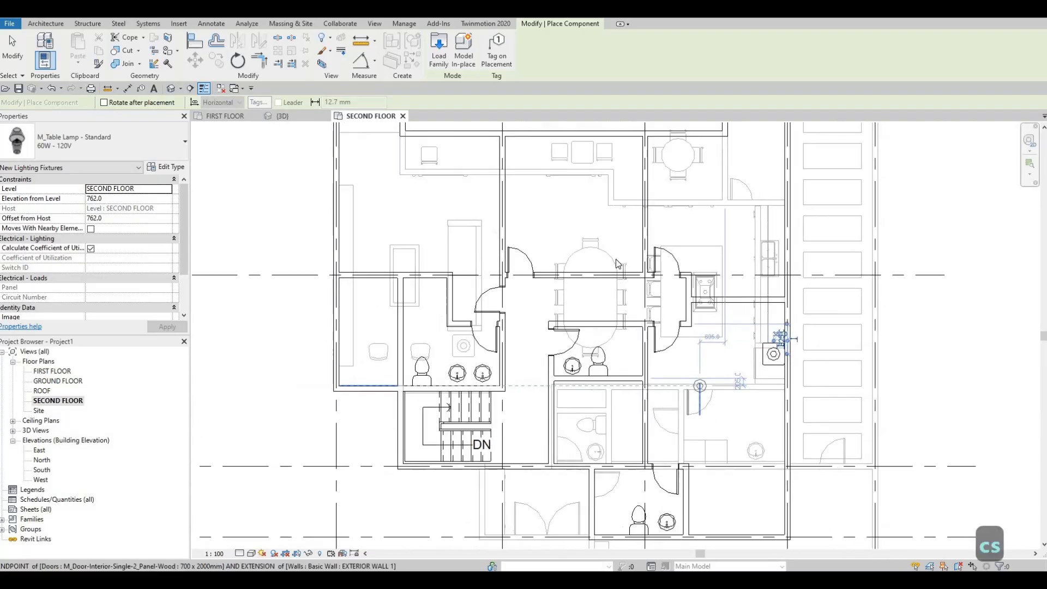
key(Escape)
key(Escape)
Step: Position a desk chair matching the underlay's M_Chair-Desk near the top wall of the upper-left room, centred on the corner shelf
middle_drag(600, 283, 598, 247)
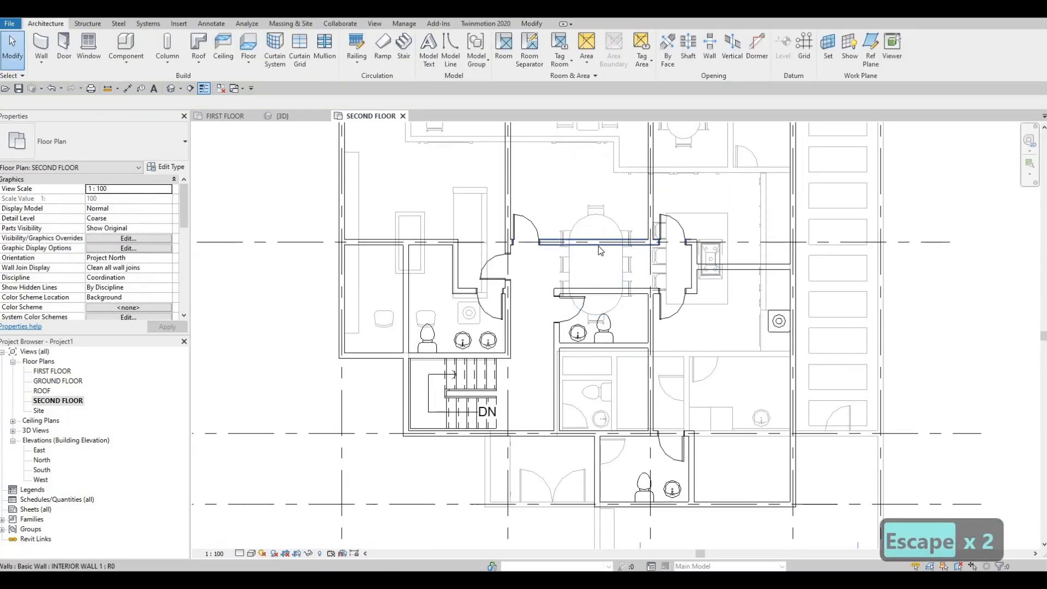
middle_drag(636, 301, 638, 378)
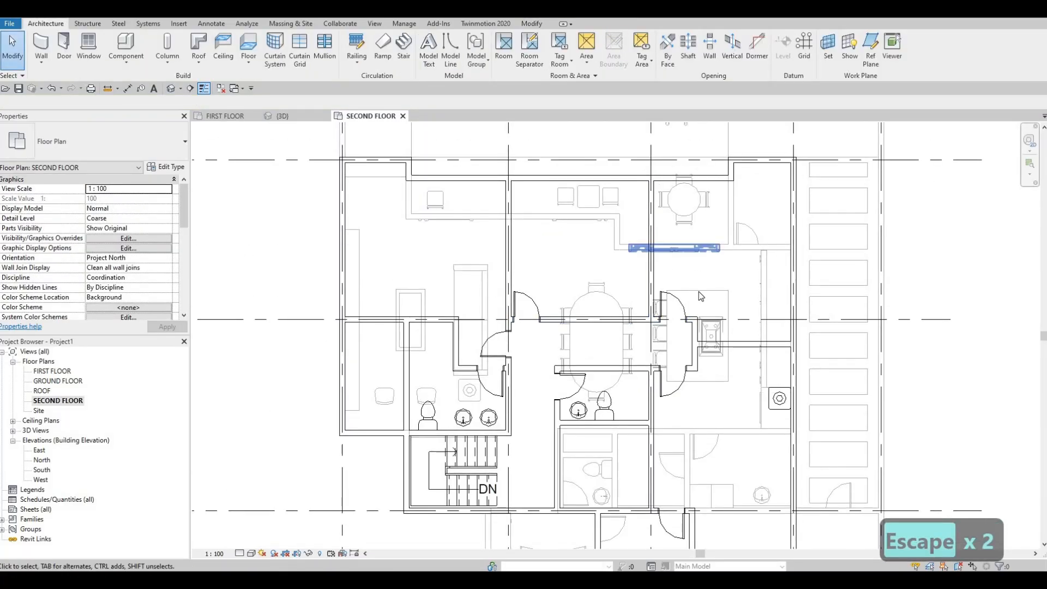
middle_drag(711, 241, 699, 292)
scroll(618, 272, up, 2)
middle_drag(576, 254, 533, 260)
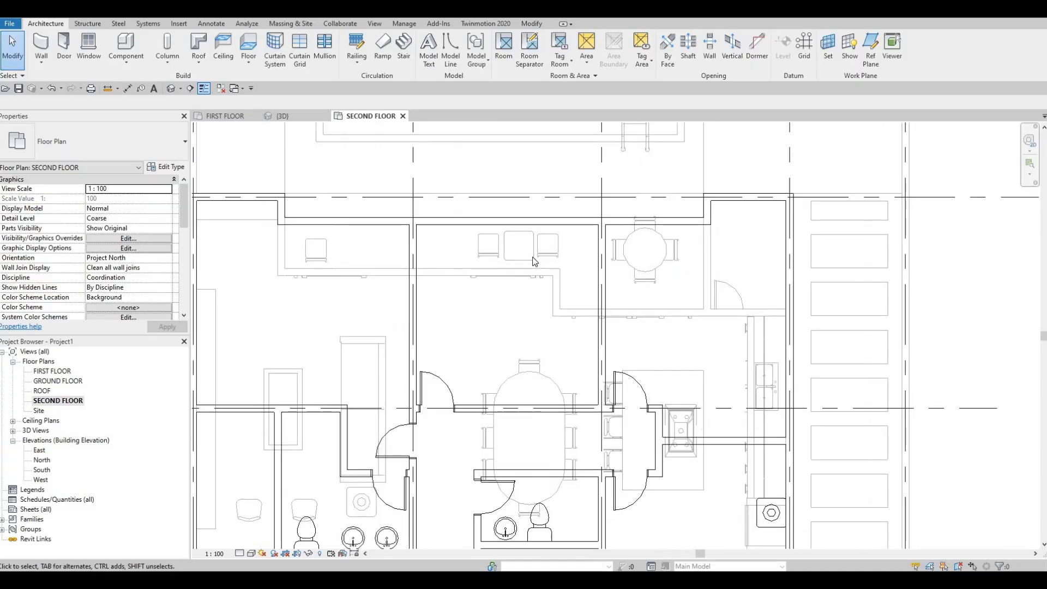
middle_drag(456, 402, 583, 271)
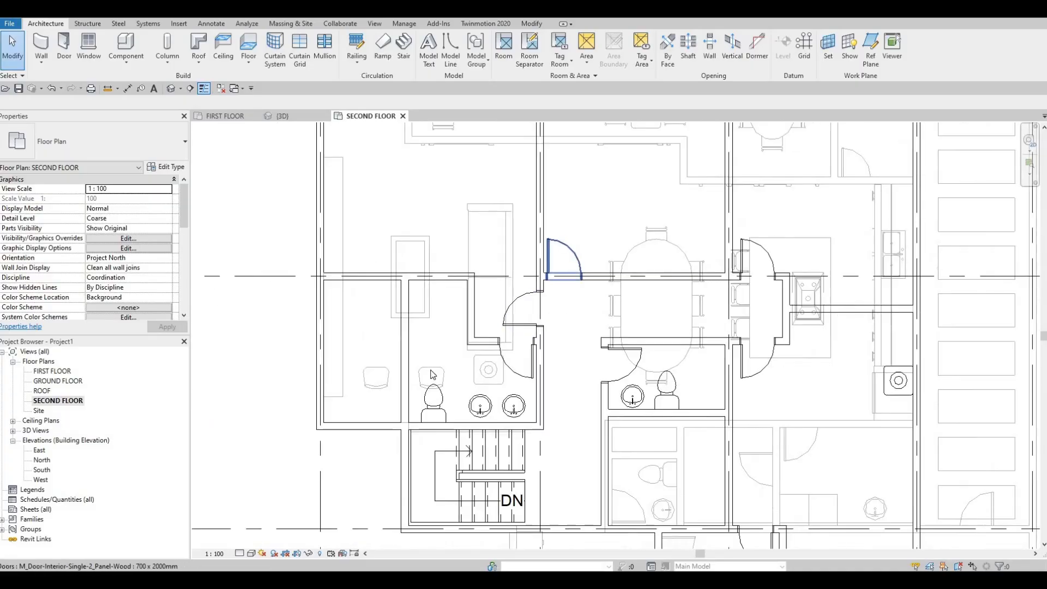
click(431, 371)
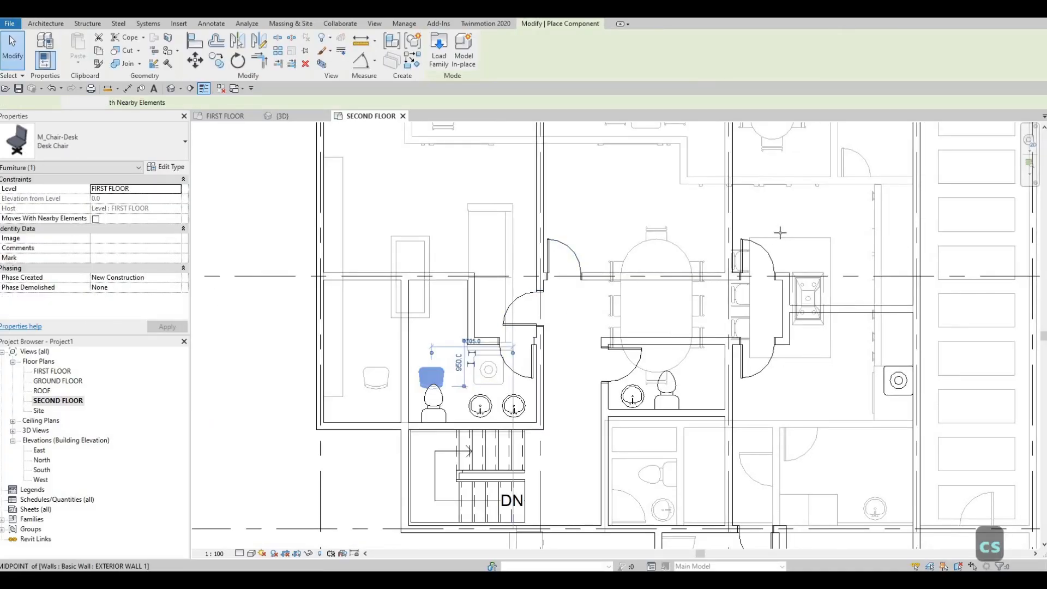
middle_drag(799, 147, 699, 283)
scroll(779, 237, up, 4)
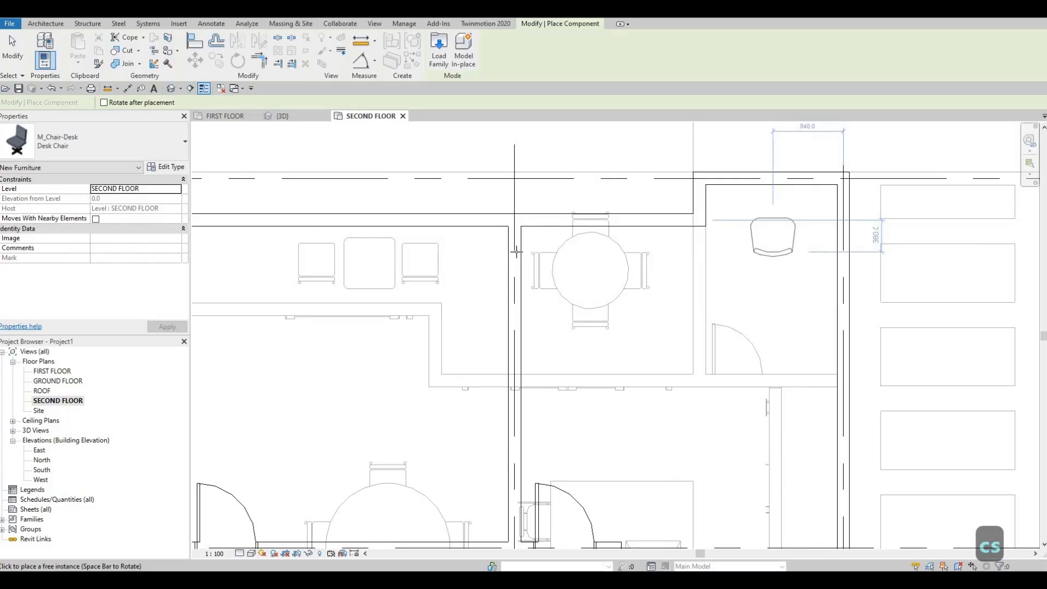
middle_drag(314, 263, 752, 241)
scroll(752, 241, down, 1)
middle_drag(455, 233, 637, 217)
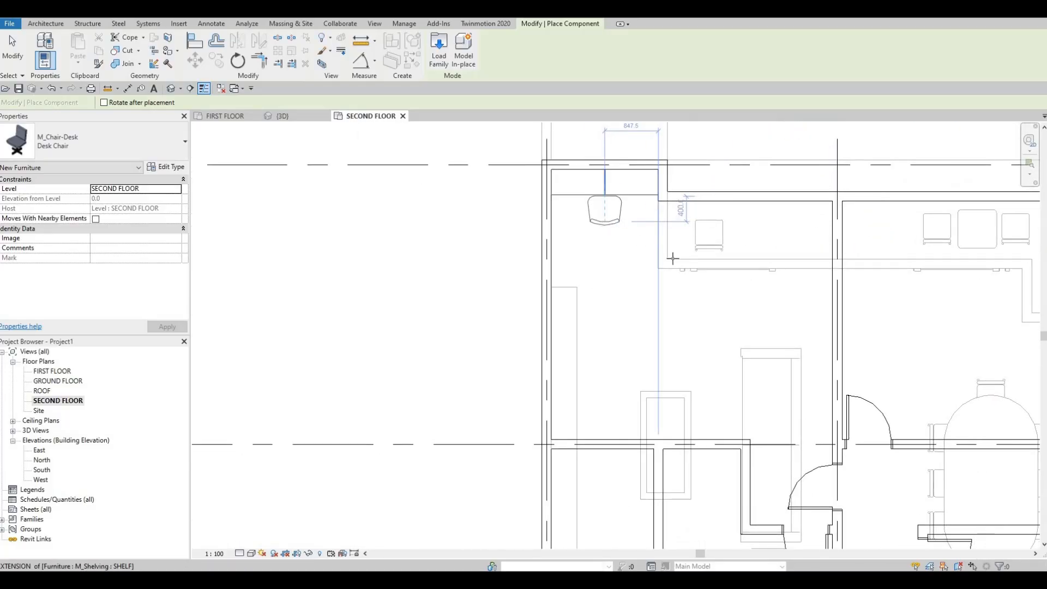
Step: Place an M_Chair-Desk desk chair in the lower-right room beside the bathroom on the second floor plan
middle_drag(764, 278, 667, 99)
scroll(727, 203, down, 1)
middle_drag(726, 203, 709, 137)
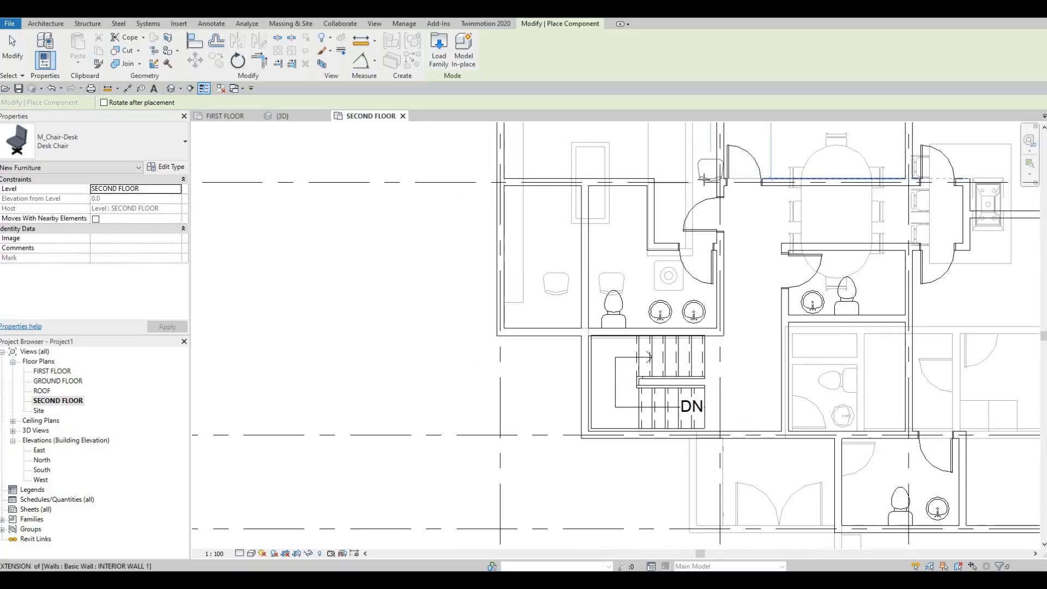
middle_drag(685, 230, 657, 214)
scroll(691, 192, down, 1)
middle_drag(881, 268, 649, 273)
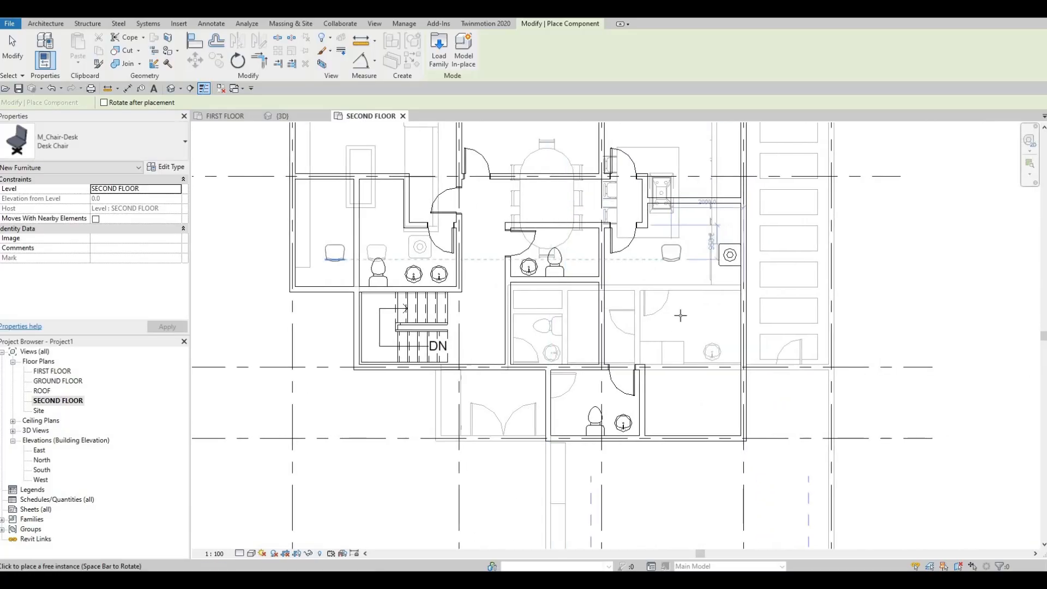
middle_drag(707, 357, 688, 185)
scroll(684, 209, up, 1)
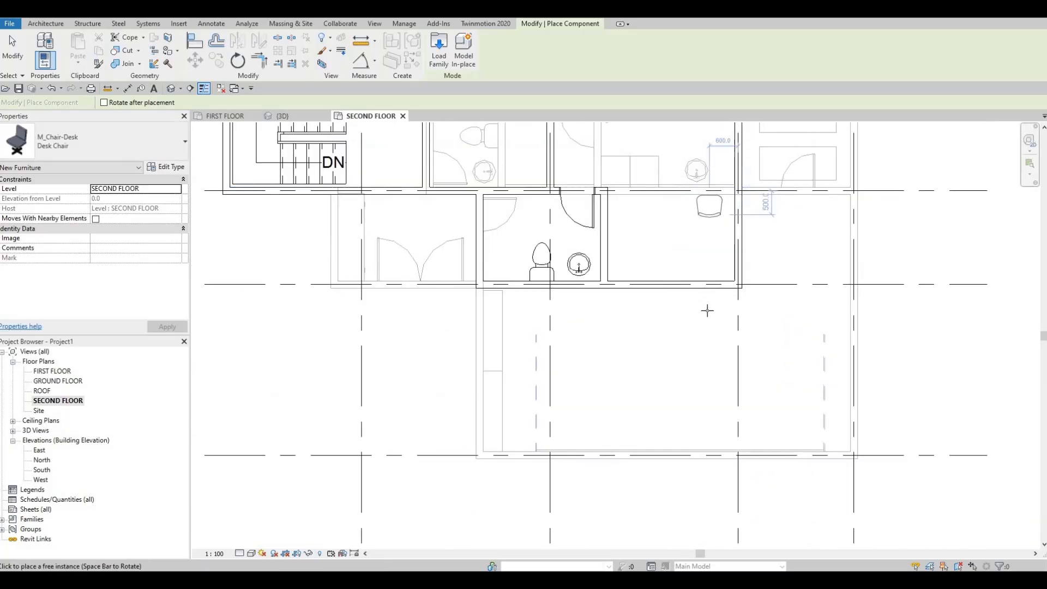
middle_drag(716, 266, 698, 314)
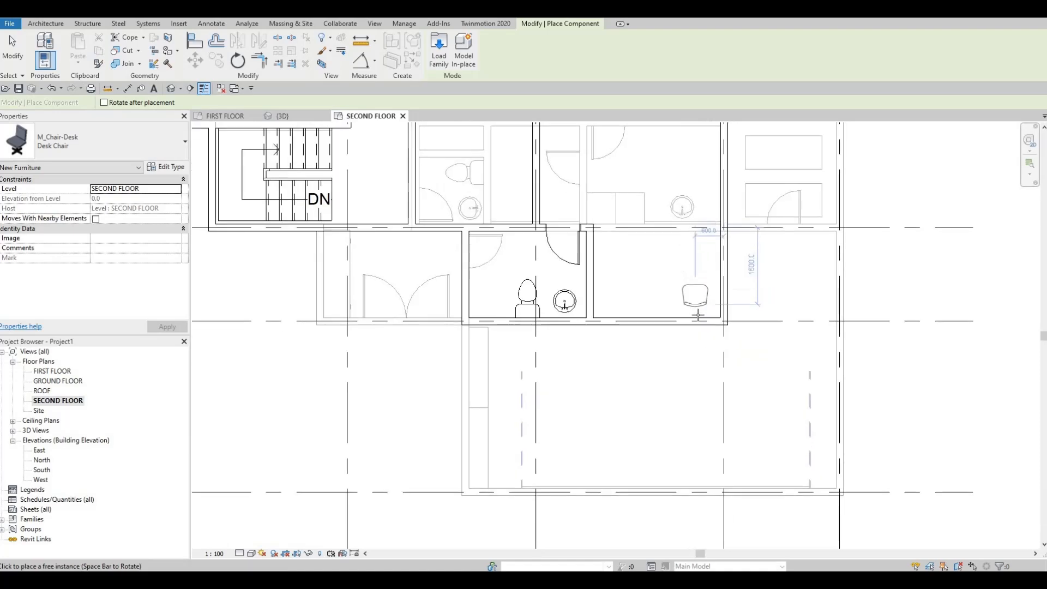
scroll(688, 305, up, 1)
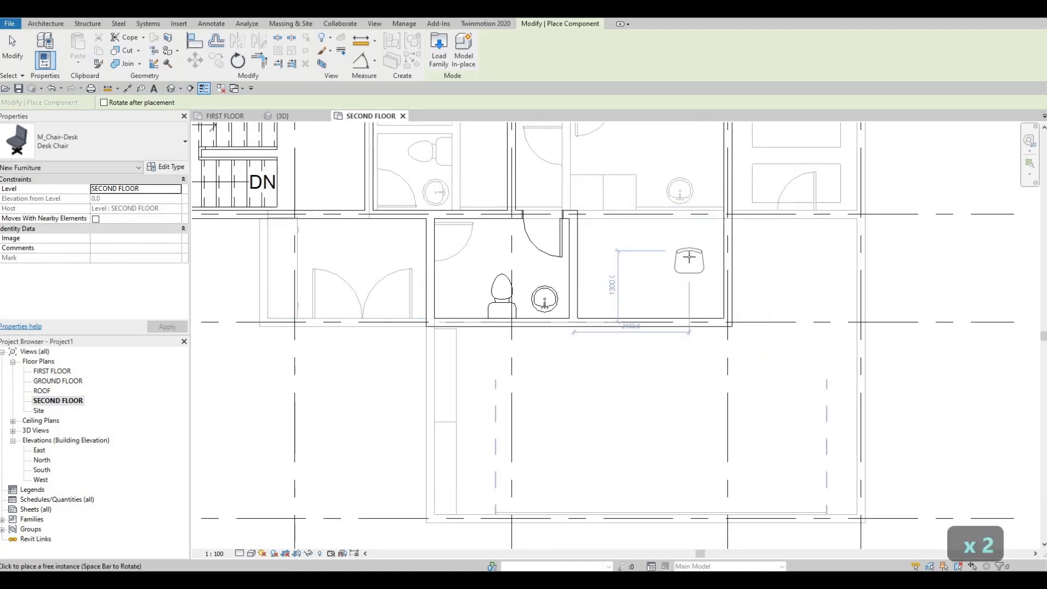
click(689, 257)
scroll(692, 261, down, 2)
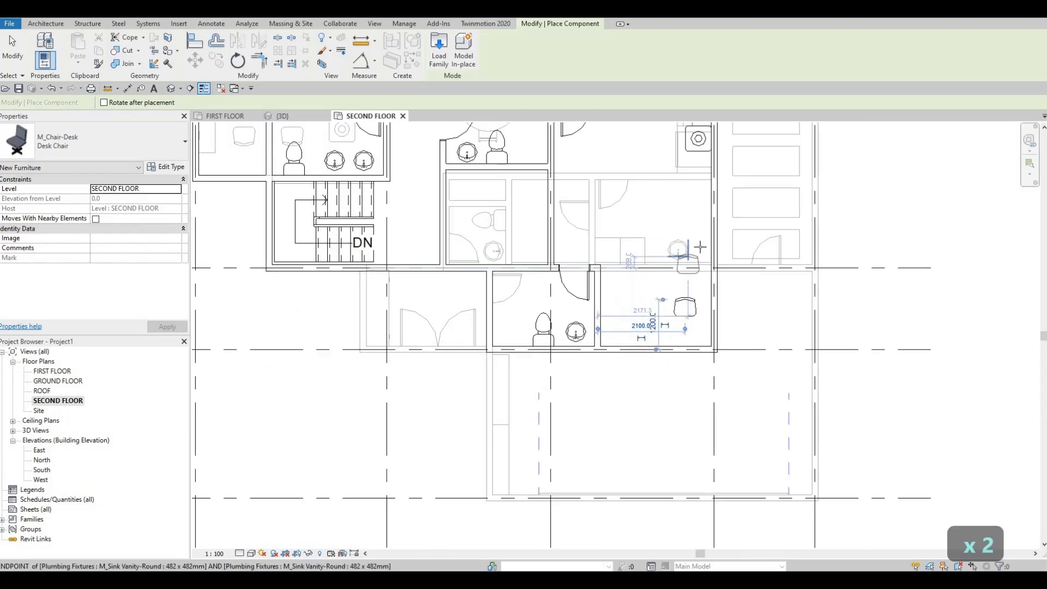
middle_drag(700, 201, 690, 339)
scroll(701, 361, down, 2)
key(Escape)
key(Escape)
key(Escape)
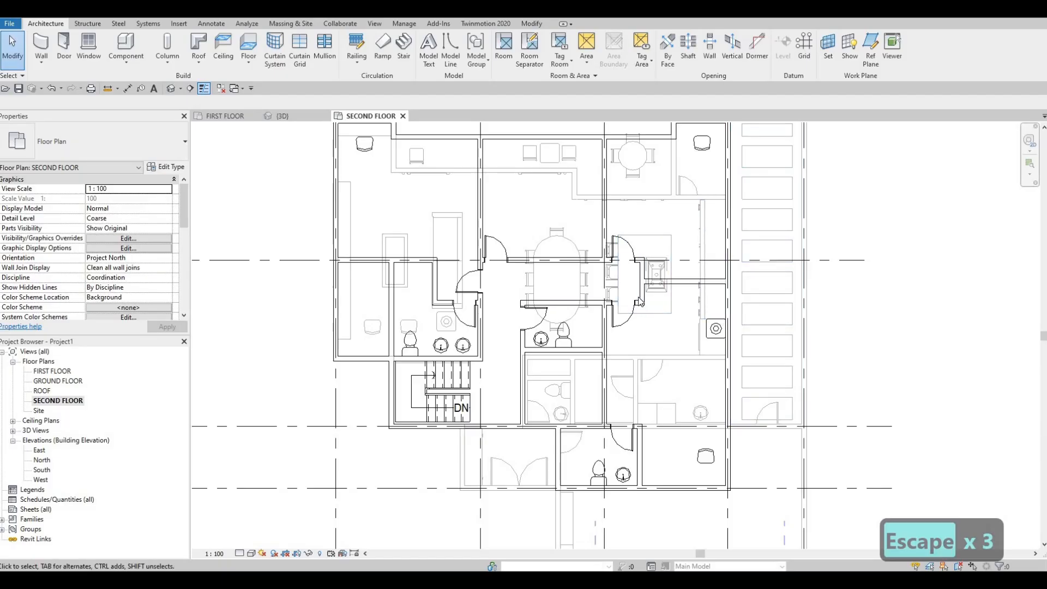
Step: Set the second floor plan's underlay base level to None
middle_drag(567, 294, 679, 364)
middle_drag(678, 314, 727, 270)
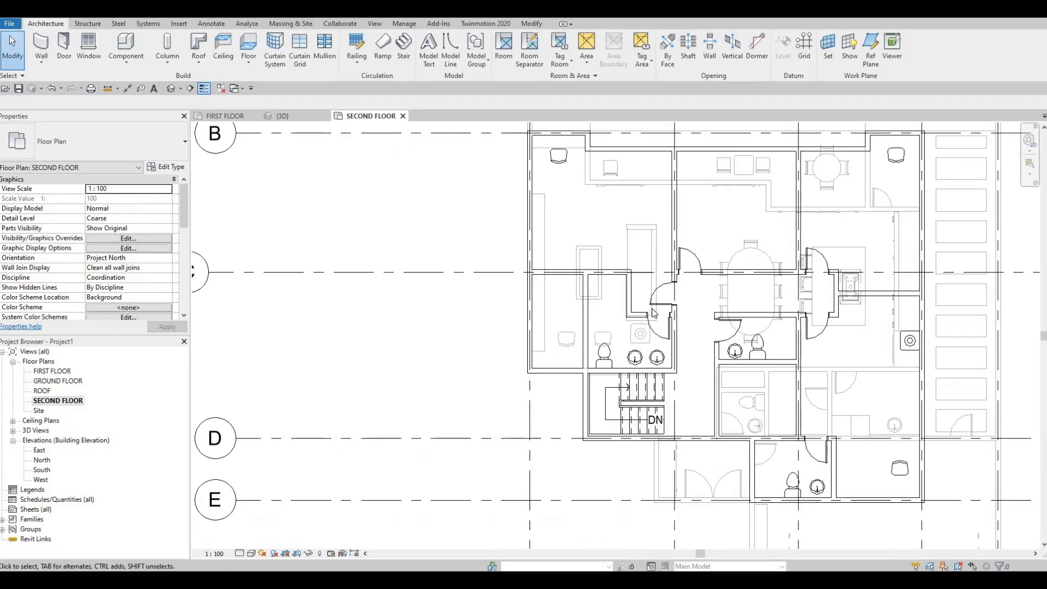
scroll(654, 313, up, 2)
middle_drag(638, 321, 608, 379)
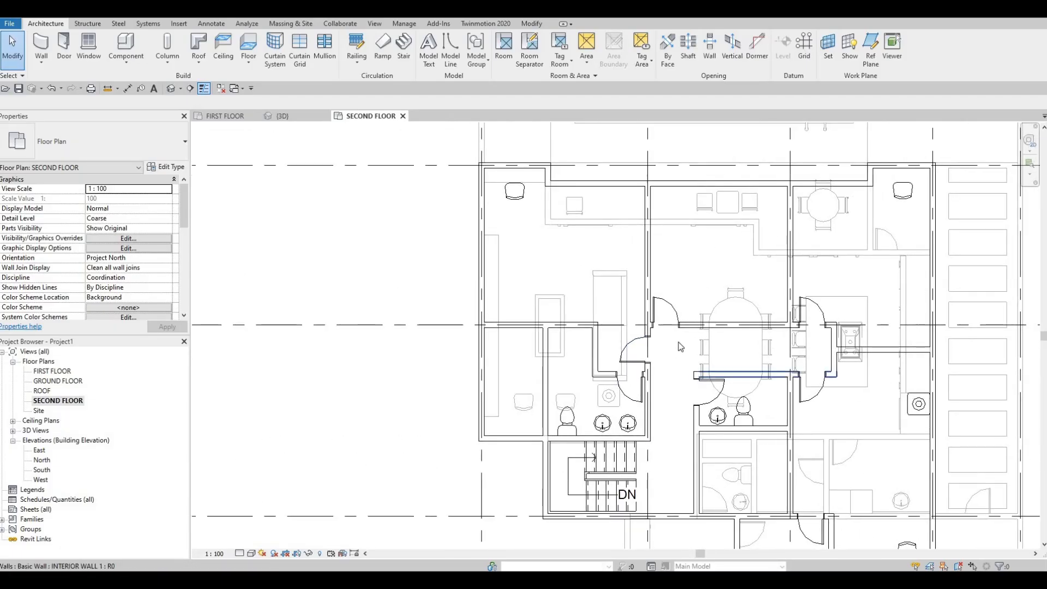
middle_drag(678, 342, 603, 285)
middle_drag(687, 327, 609, 327)
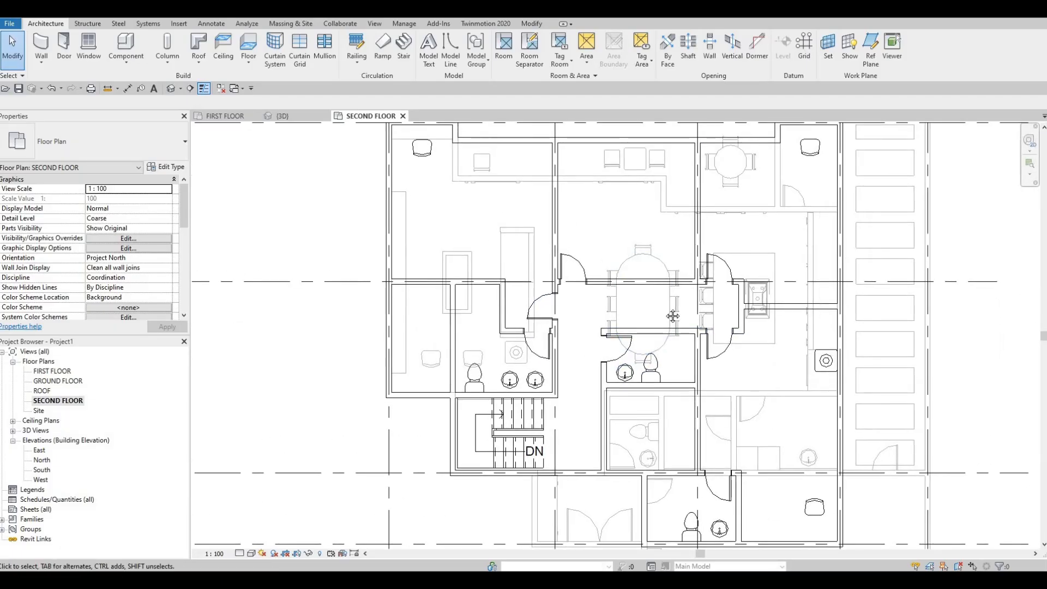
middle_drag(624, 202, 780, 137)
scroll(75, 256, down, 5)
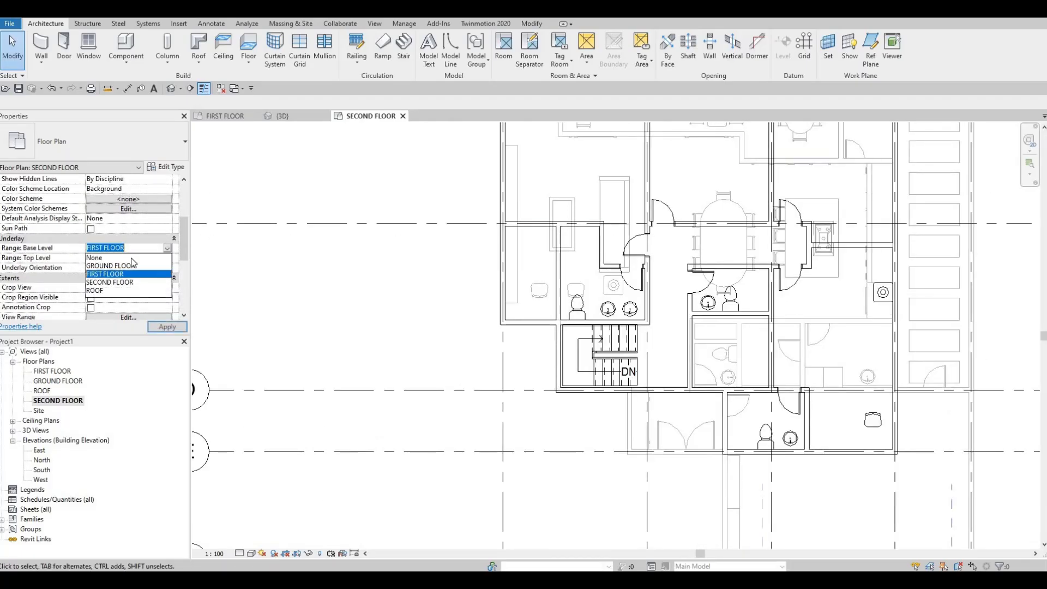
click(159, 325)
middle_drag(474, 320, 428, 331)
scroll(451, 312, down, 1)
middle_drag(489, 292, 455, 317)
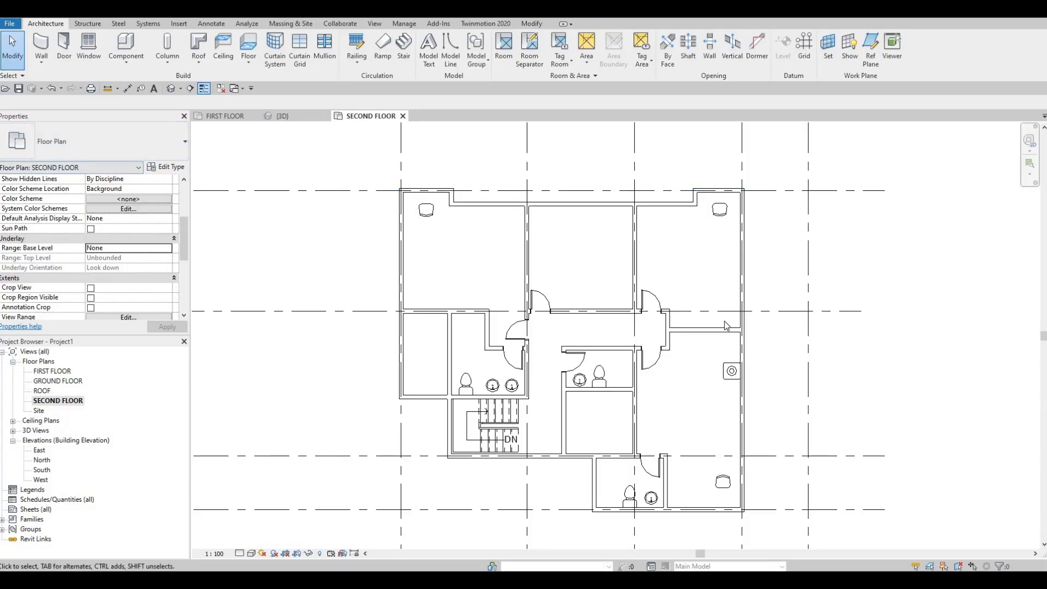
Step: Extend the corridor's upper wall along grid C from beside the right bedroom door to the exterior wall
scroll(670, 315, up, 2)
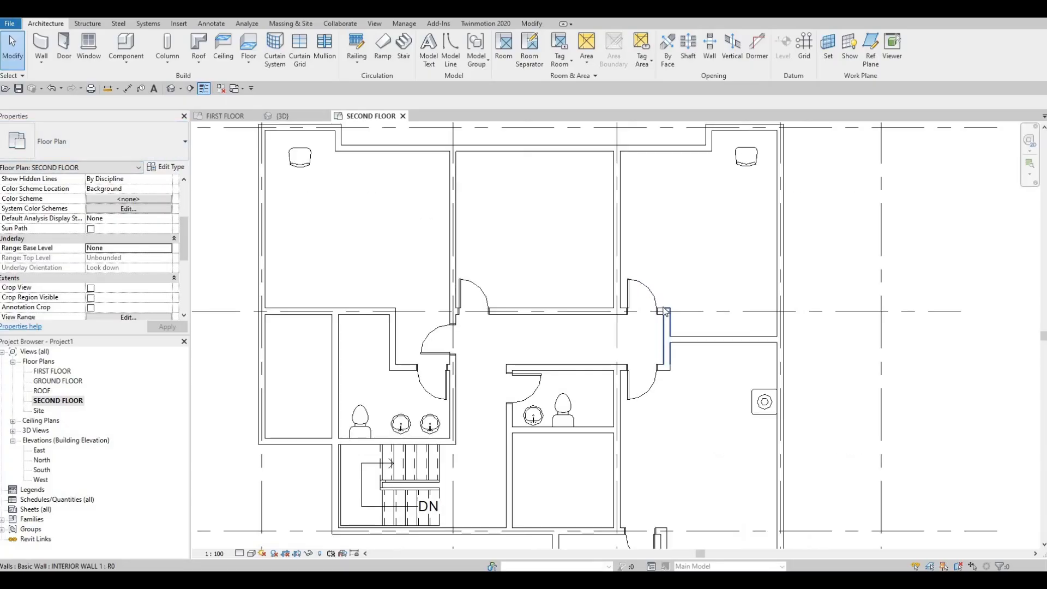
scroll(668, 316, up, 2)
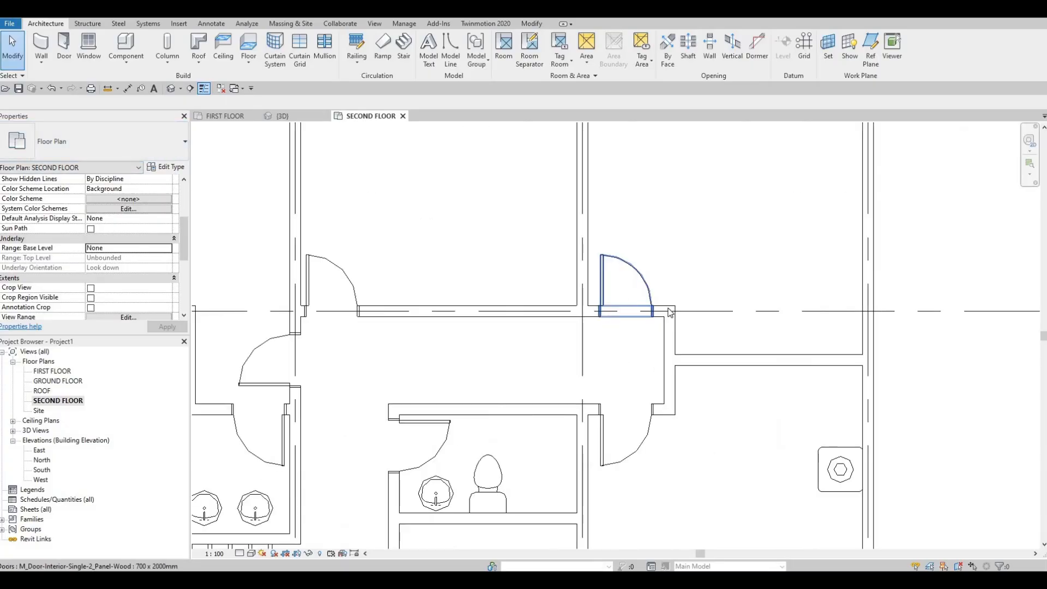
click(658, 311)
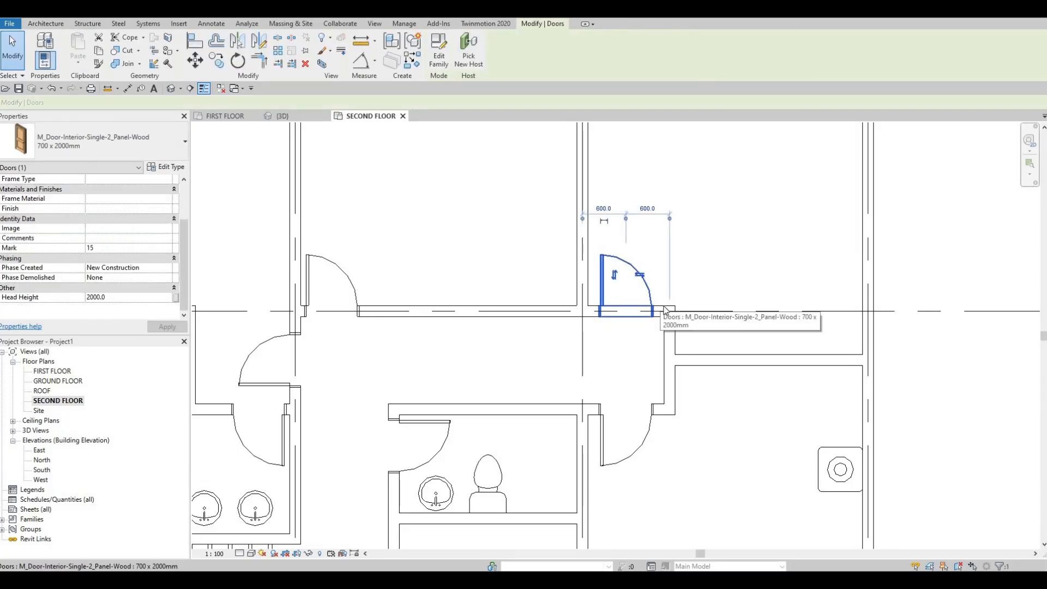
scroll(657, 312, up, 2)
key(Escape)
click(678, 315)
drag(676, 312, 970, 313)
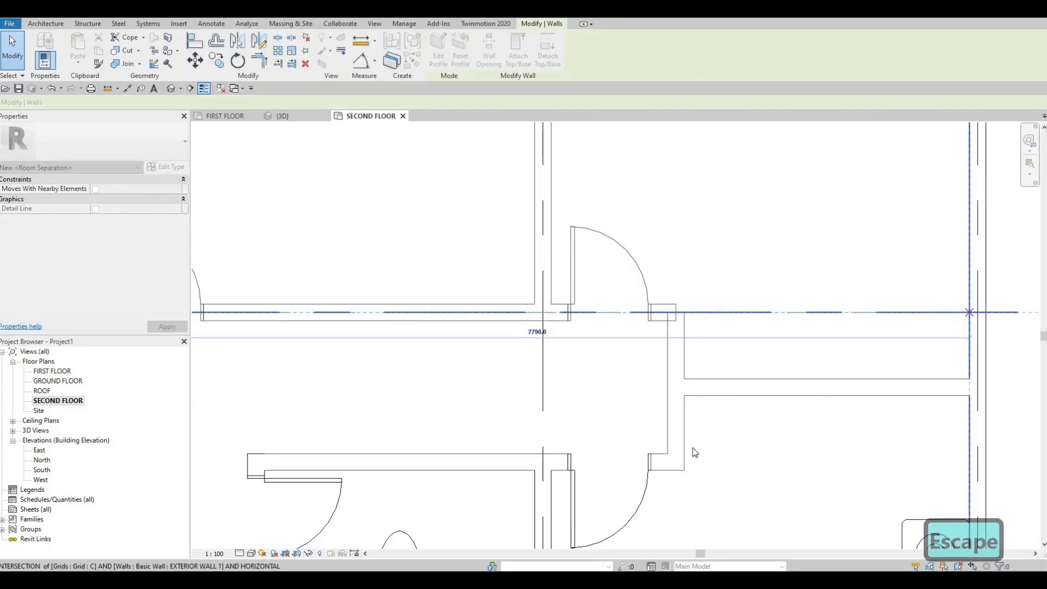
key(Escape)
Step: Extend the corridor's lower interior wall past its right-hand door to the exterior wall, enclosing the second closet
click(674, 461)
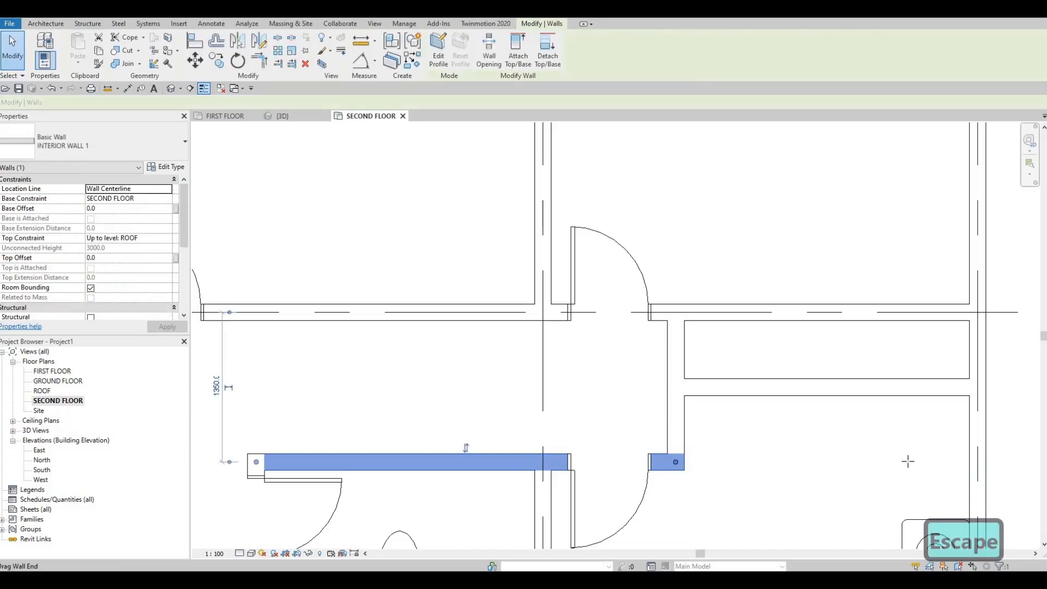
drag(907, 461, 970, 461)
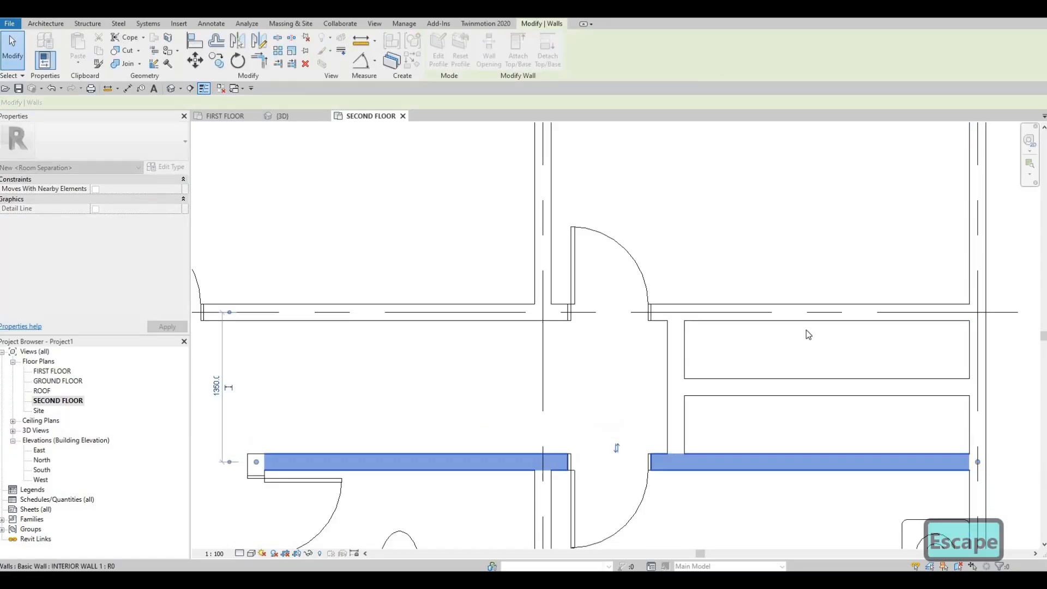
key(Escape)
Step: Draw INTERIOR WALL 1 closet walls in the middle bedroom: 600 mm up from grid C beside the door, then across to the right wall
scroll(764, 322, down, 4)
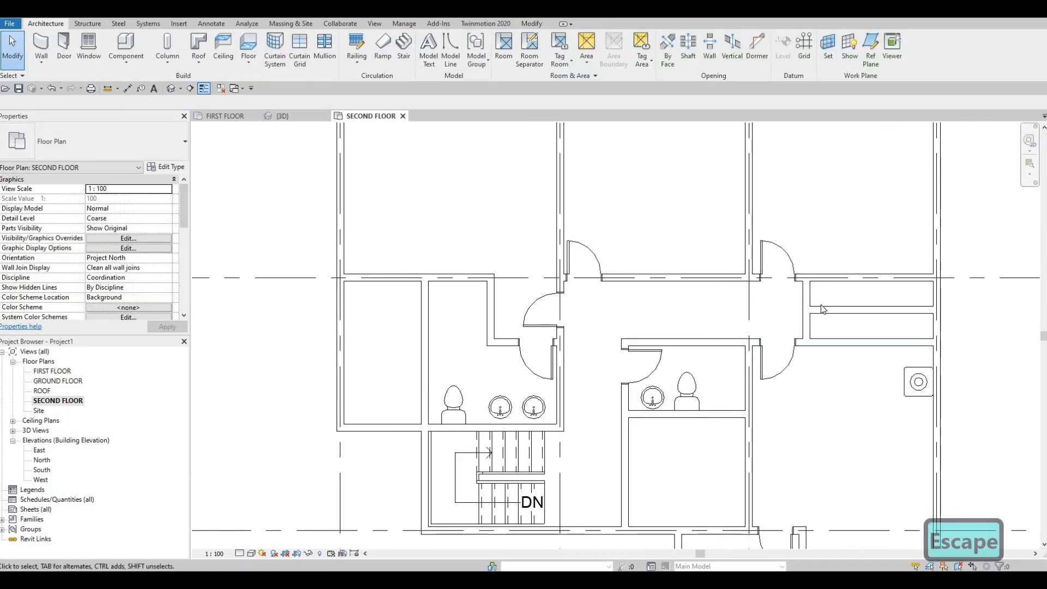
click(871, 306)
key(c)
key(s)
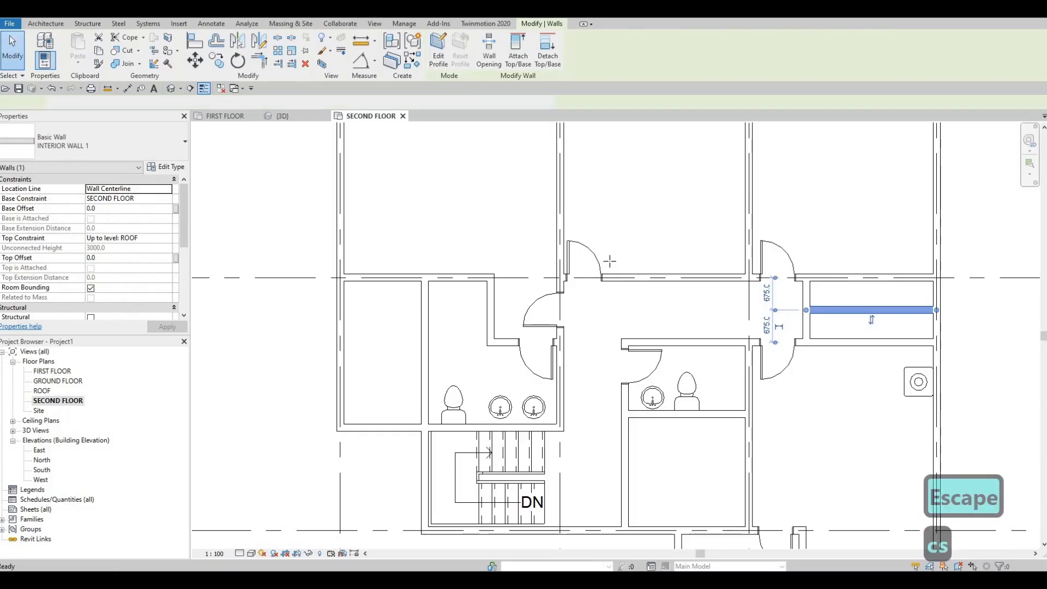
scroll(607, 280, up, 1)
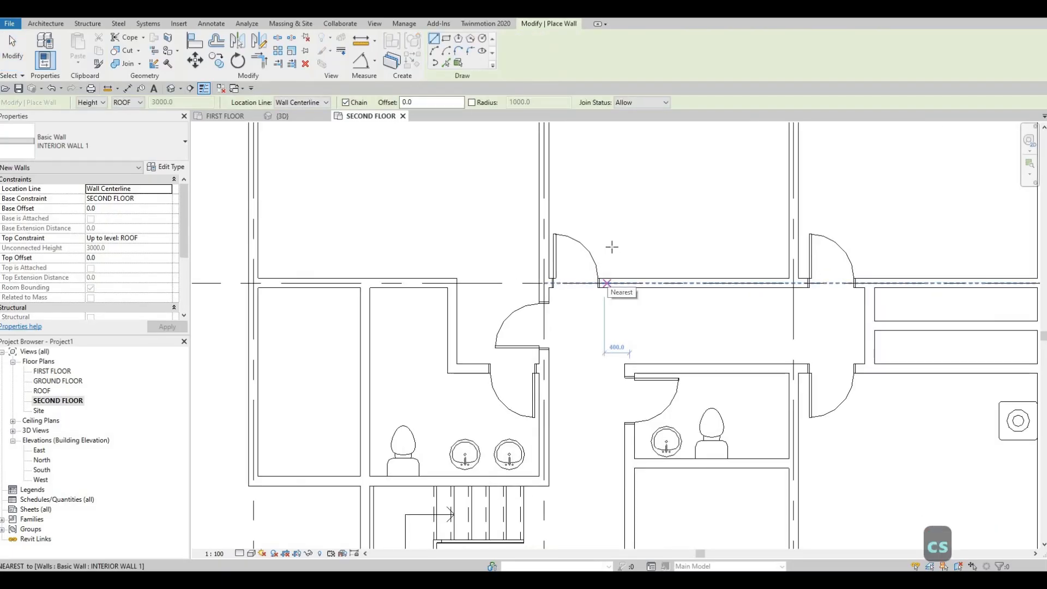
click(606, 282)
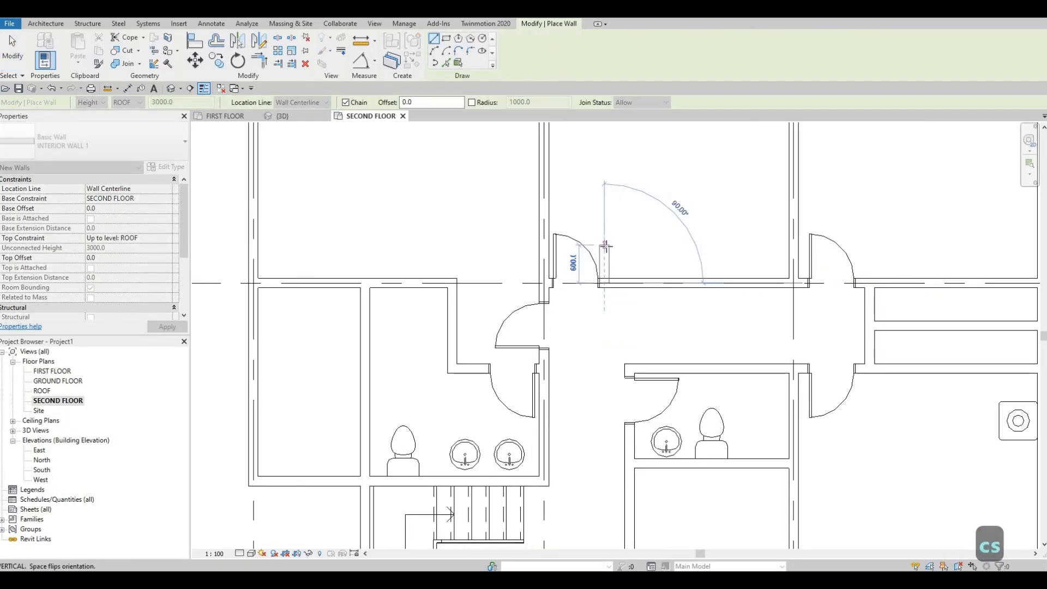
click(720, 250)
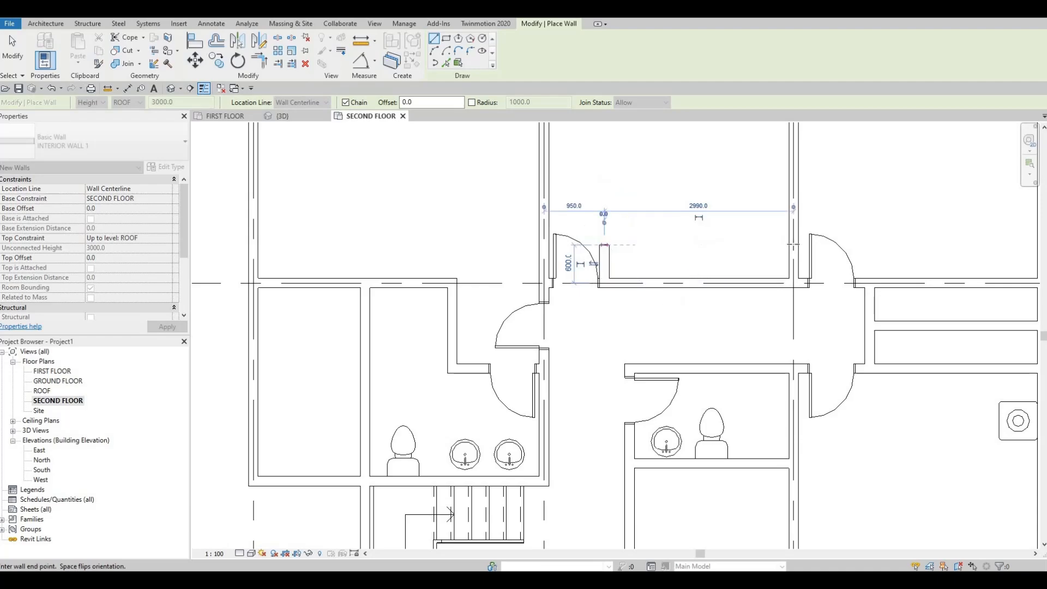
click(793, 245)
key(Escape)
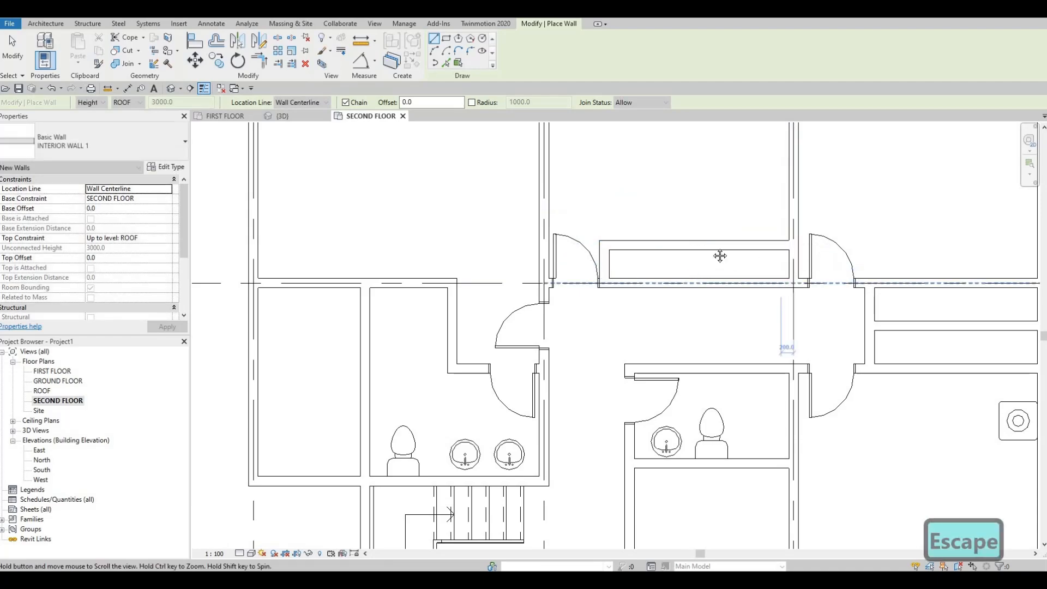
Step: Examine the rest of the second floor layout around the stairs, bathrooms and lower rooms
scroll(719, 255, down, 1)
middle_drag(720, 255, 697, 210)
middle_drag(715, 407, 671, 311)
scroll(611, 327, down, 1)
middle_drag(611, 327, 685, 343)
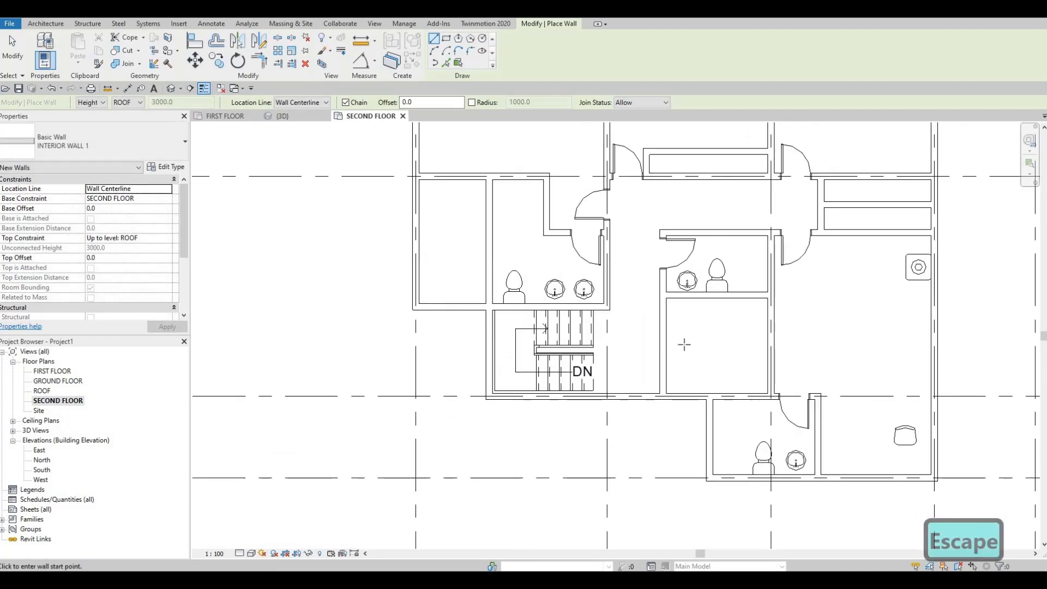
middle_drag(518, 364, 678, 437)
scroll(624, 305, down, 1)
mouse_move(624, 305)
middle_down()
mouse_move(624, 389)
mouse_move(614, 344)
mouse_move(627, 313)
middle_up()
middle_drag(622, 385, 439, 205)
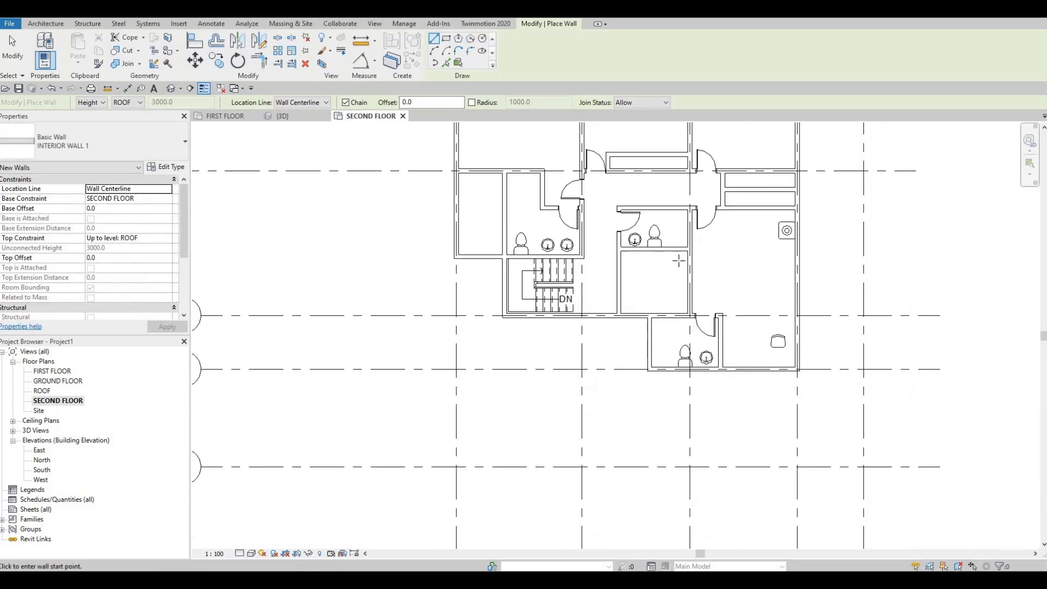
middle_drag(699, 318, 695, 332)
scroll(682, 376, down, 1)
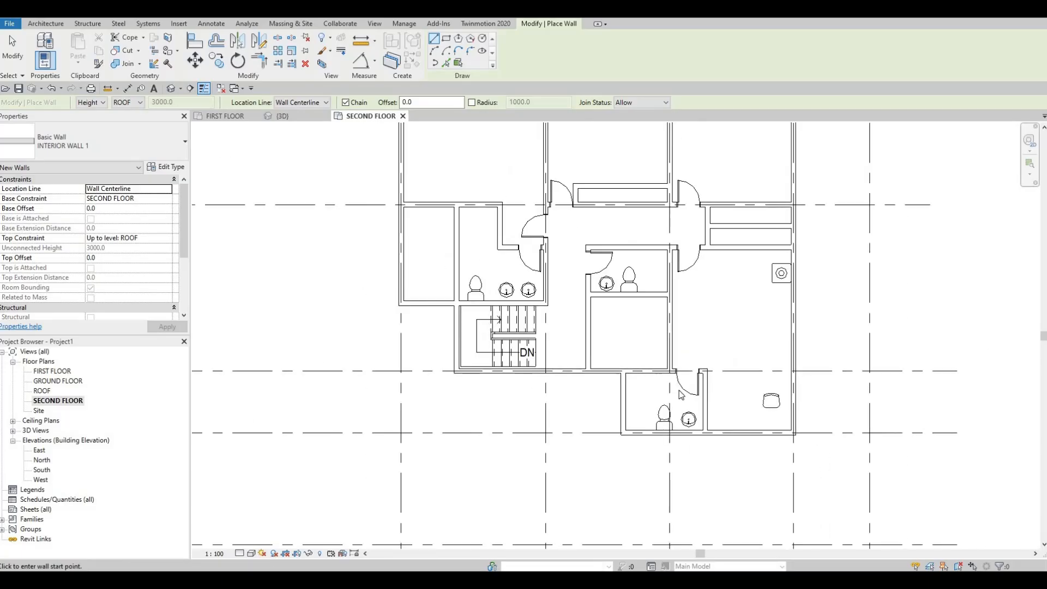
key(Escape)
key(Escape)
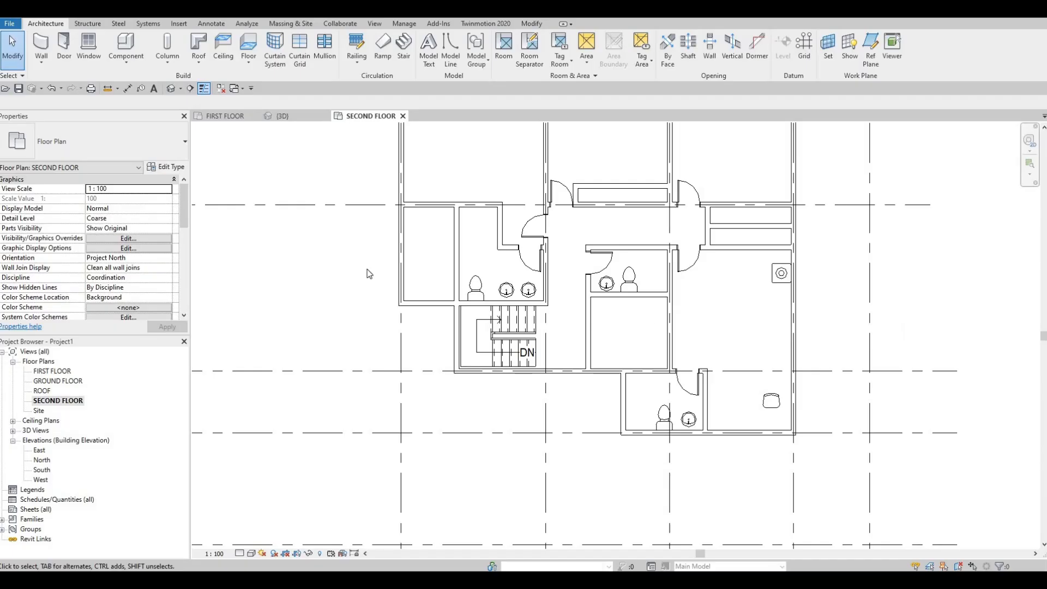
middle_drag(367, 274, 368, 276)
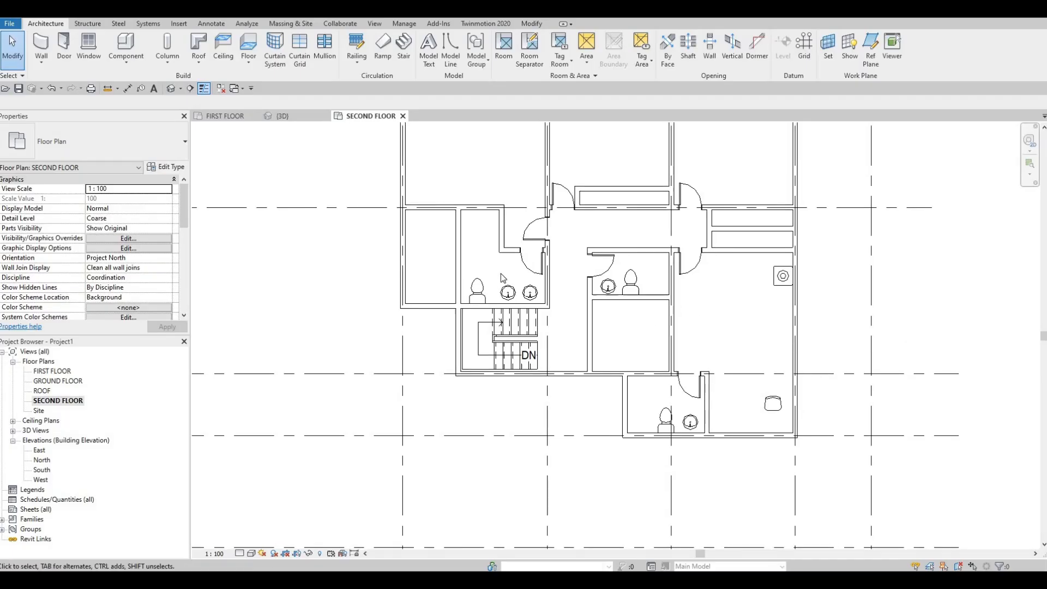
Step: Place a 1200 x 2000mm double sliding door like the first floor closet's, centred in the middle bedroom's closet front wall
click(233, 121)
scroll(563, 348, up, 5)
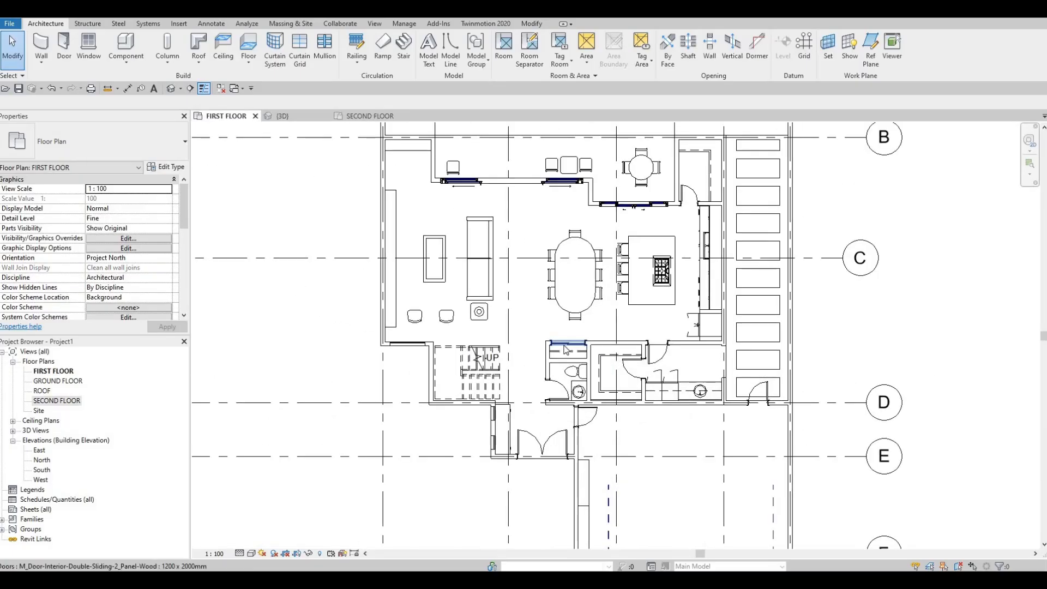
scroll(567, 347, down, 2)
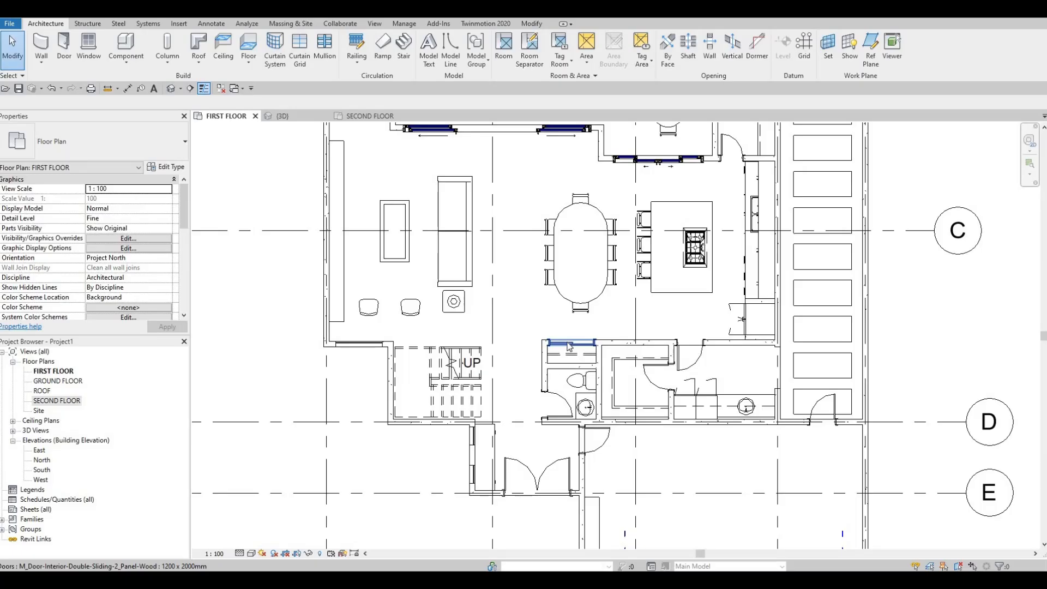
click(569, 346)
key(c)
key(s)
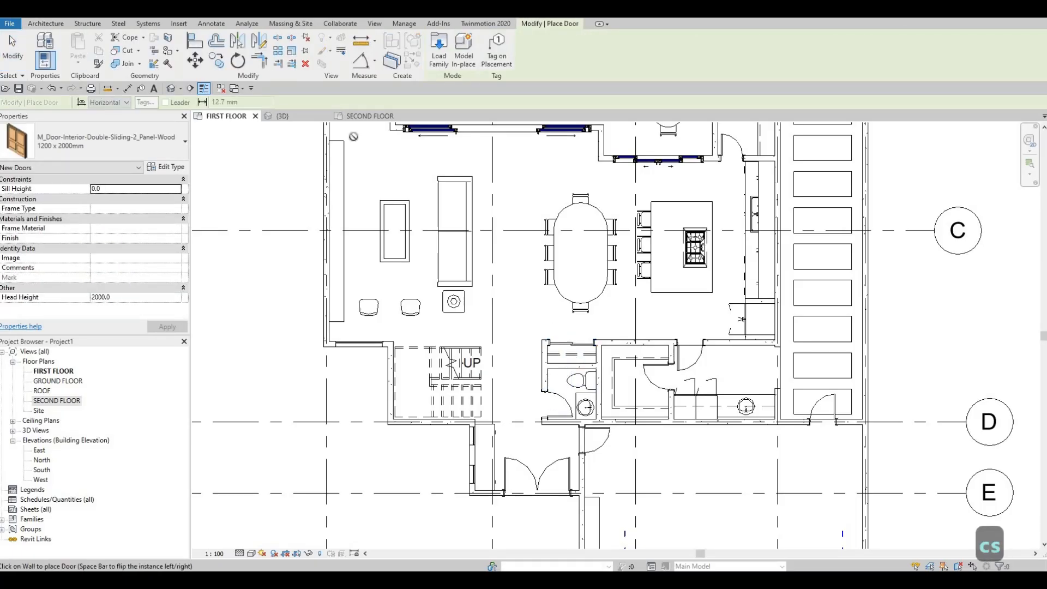
click(370, 115)
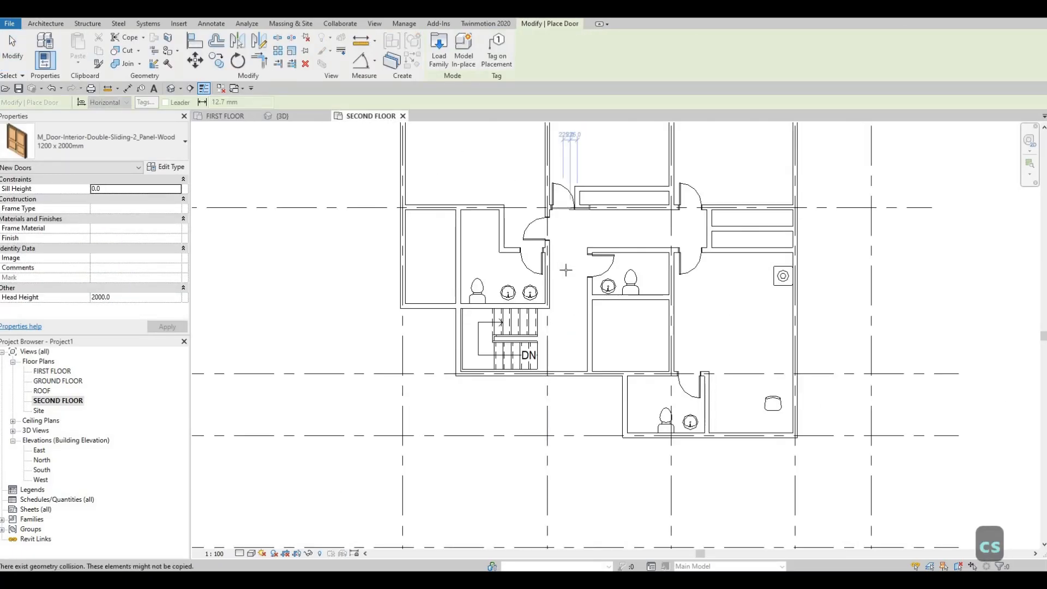
middle_drag(565, 270, 529, 348)
scroll(563, 256, up, 1)
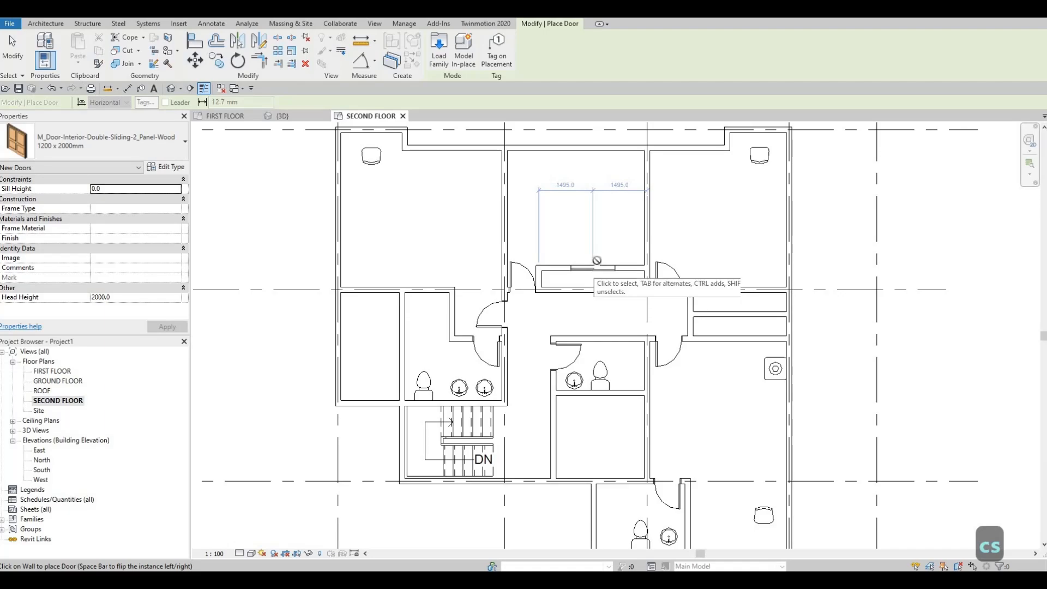
click(596, 260)
scroll(594, 262, up, 3)
key(Escape)
key(Escape)
Step: Change the middle bedroom's closet sliding door to the 1800 x 2000mm type
click(588, 276)
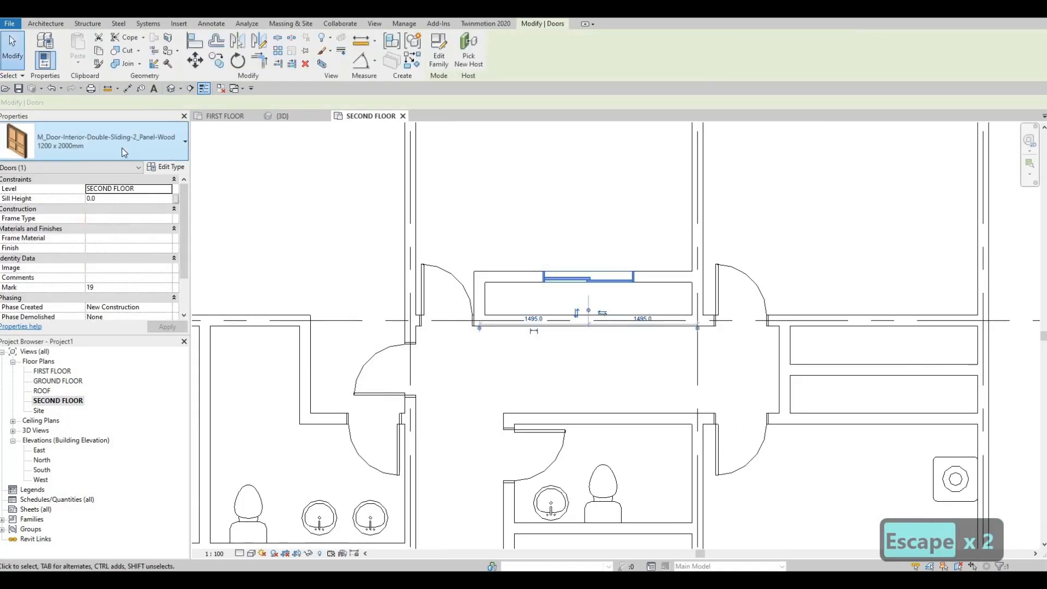
click(125, 153)
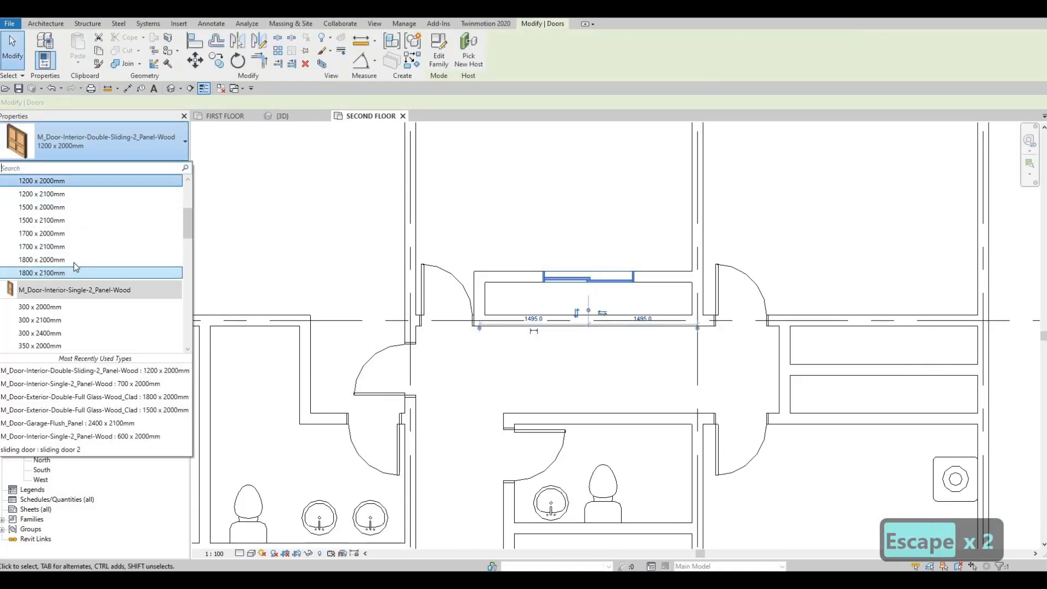
click(41, 259)
key(Escape)
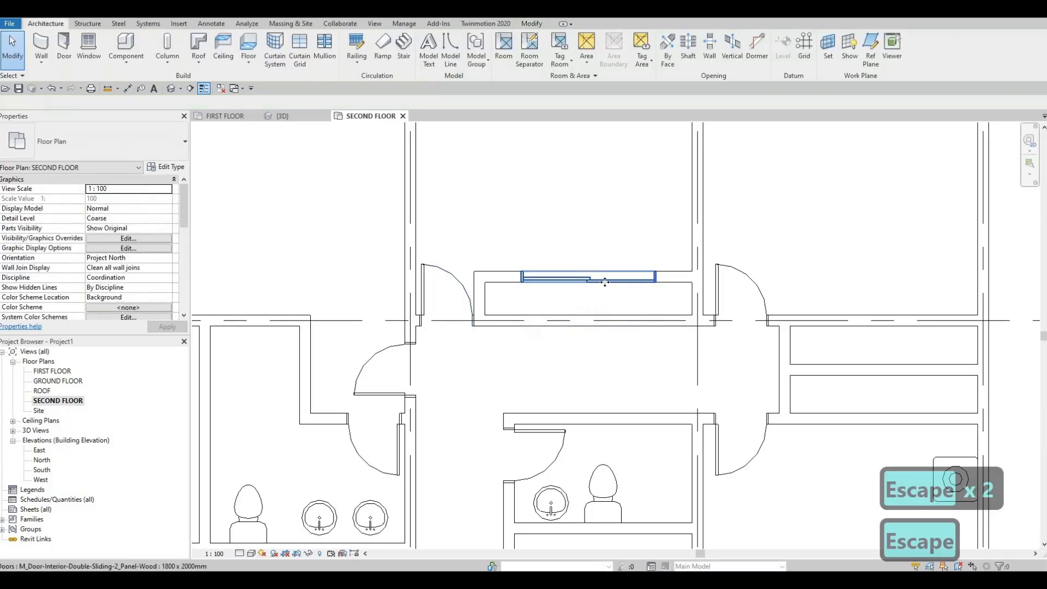
Step: Place matching 1800 x 2000mm double sliding doors in the front walls of the two stacked closets on the right side of the plan
click(604, 282)
key(c)
key(s)
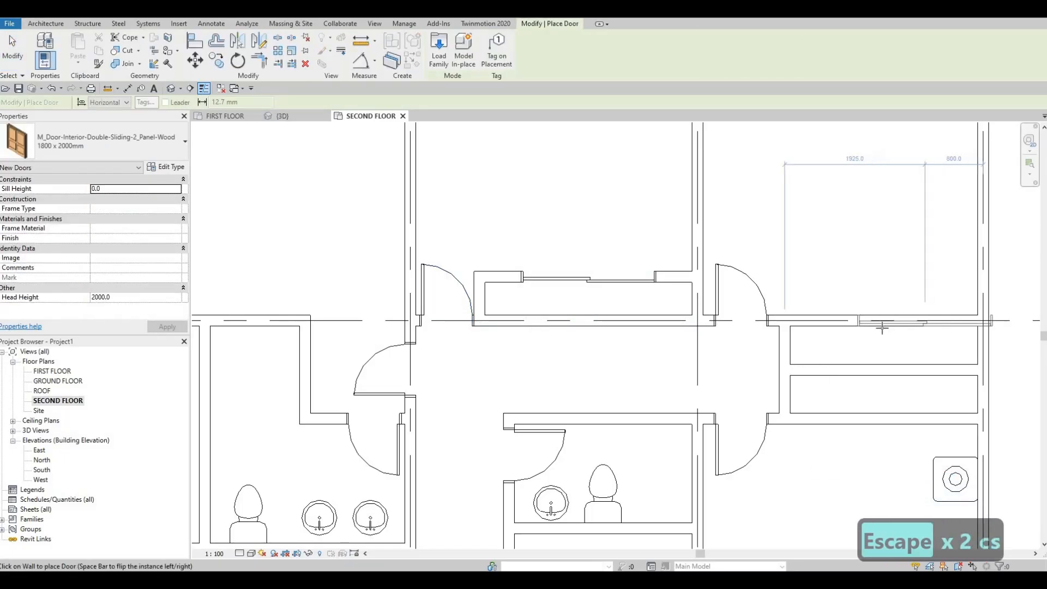
click(883, 324)
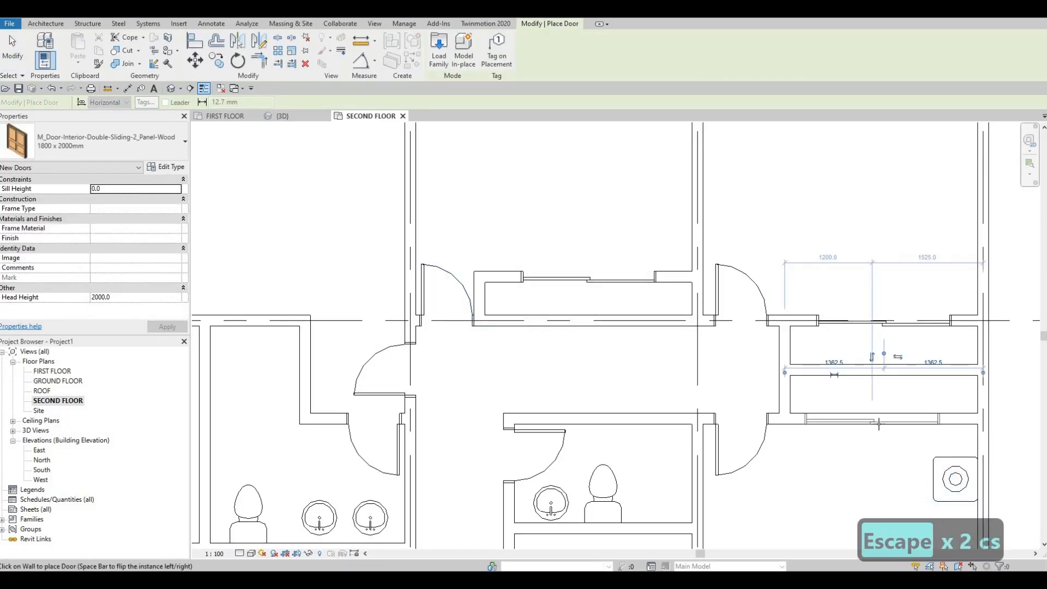
scroll(881, 411, down, 4)
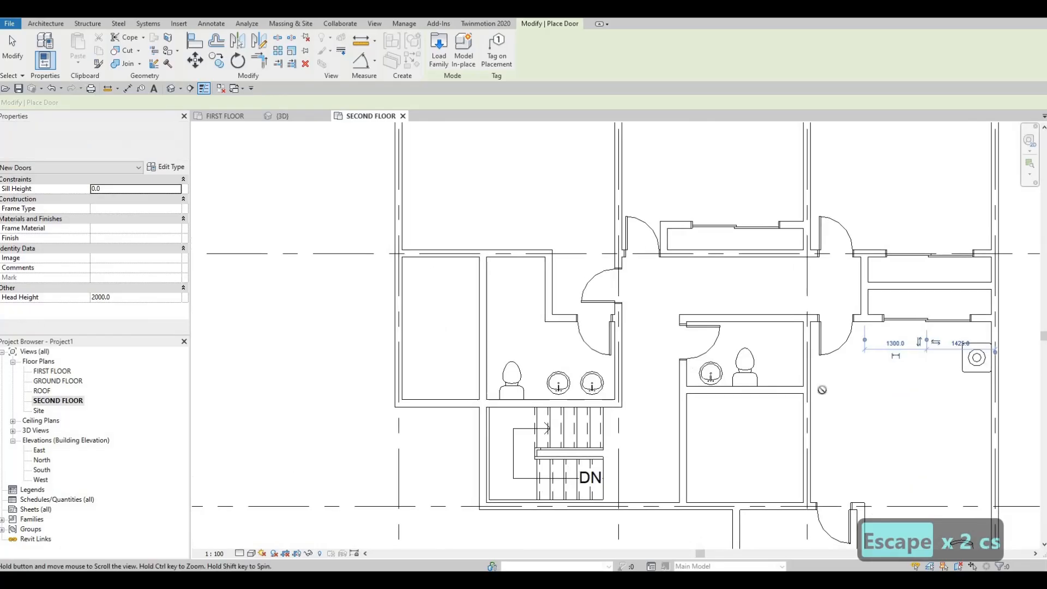
scroll(752, 397, down, 2)
key(Escape)
key(Escape)
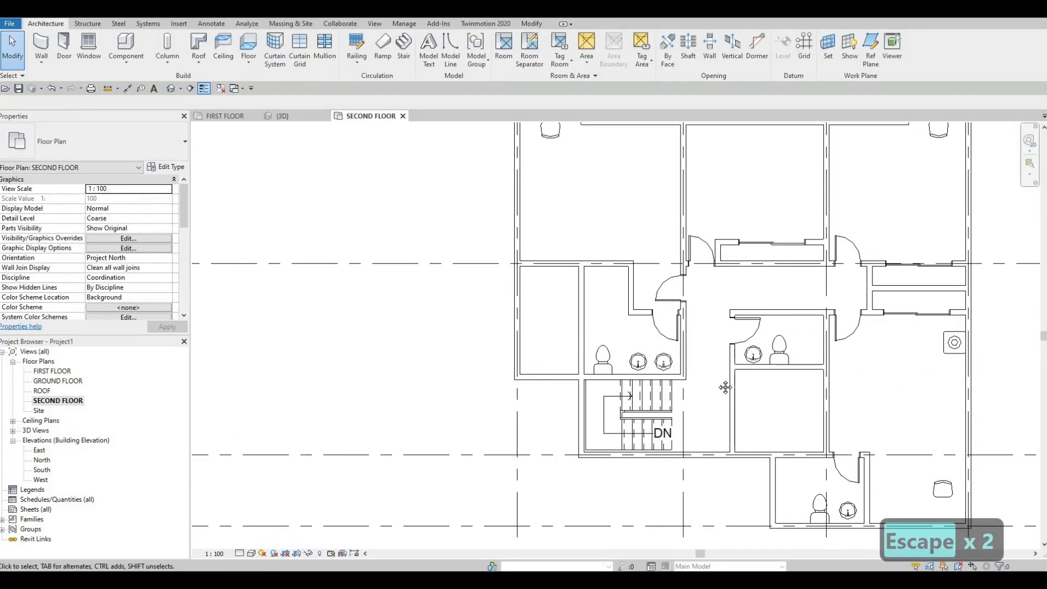
Step: Load the M_Bed-Box family from the Beds folder of the metric Furniture library
middle_drag(715, 368, 697, 404)
middle_drag(684, 296, 652, 281)
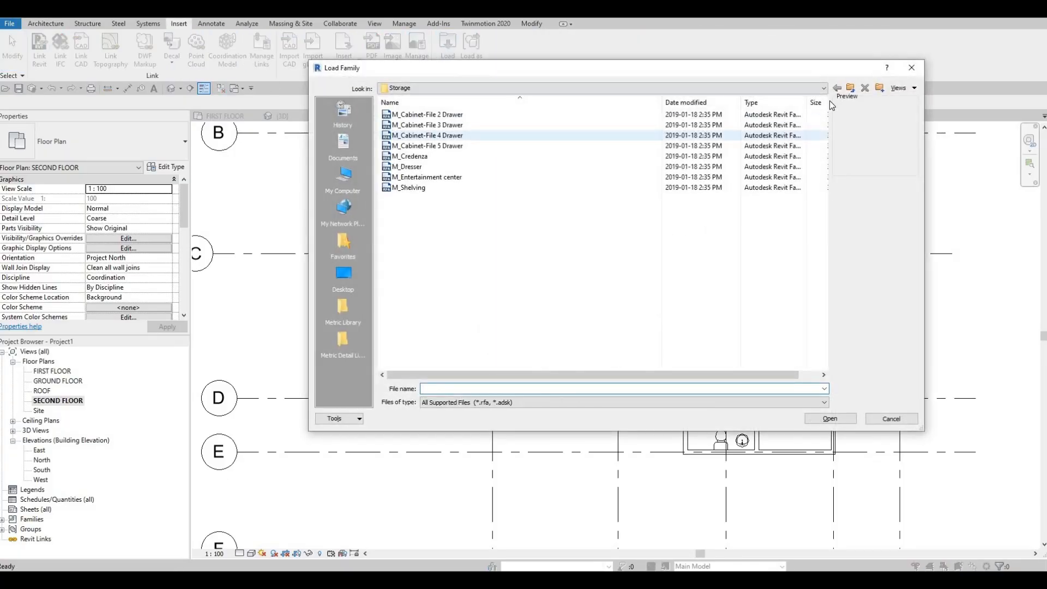
click(343, 306)
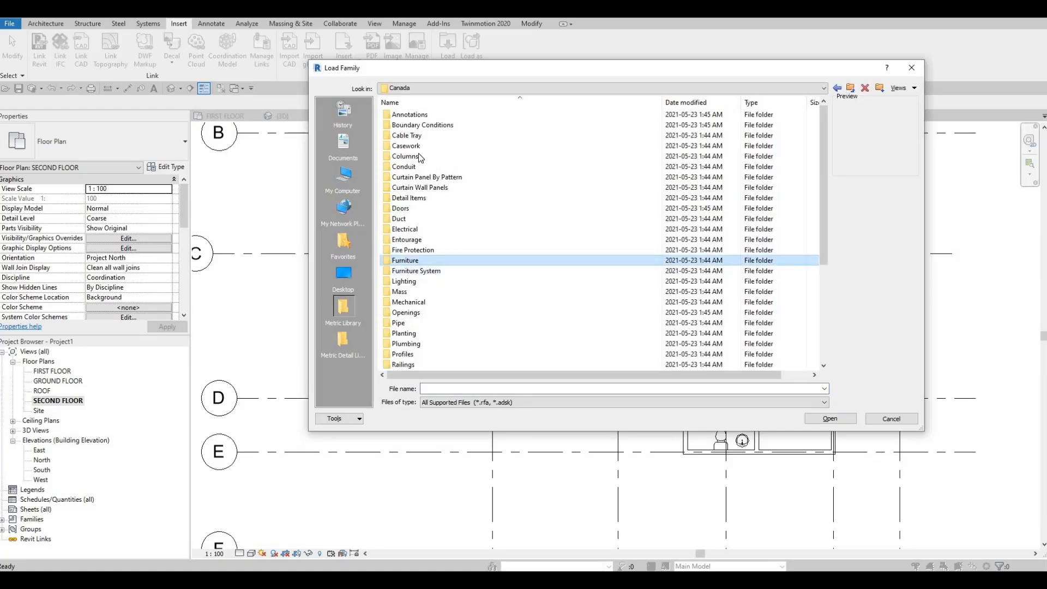
double_click(406, 261)
double_click(421, 116)
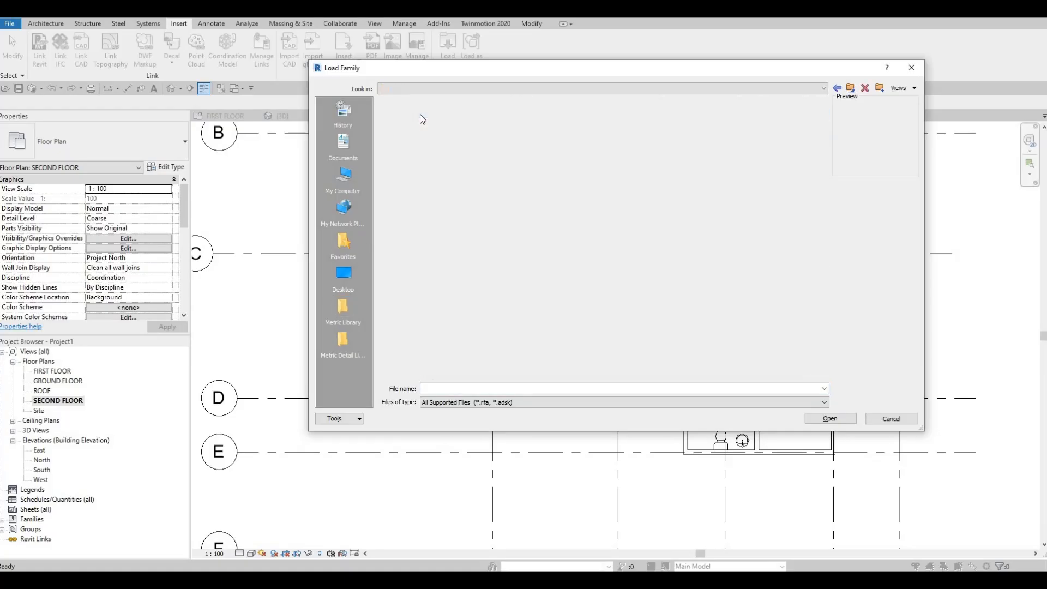
click(420, 116)
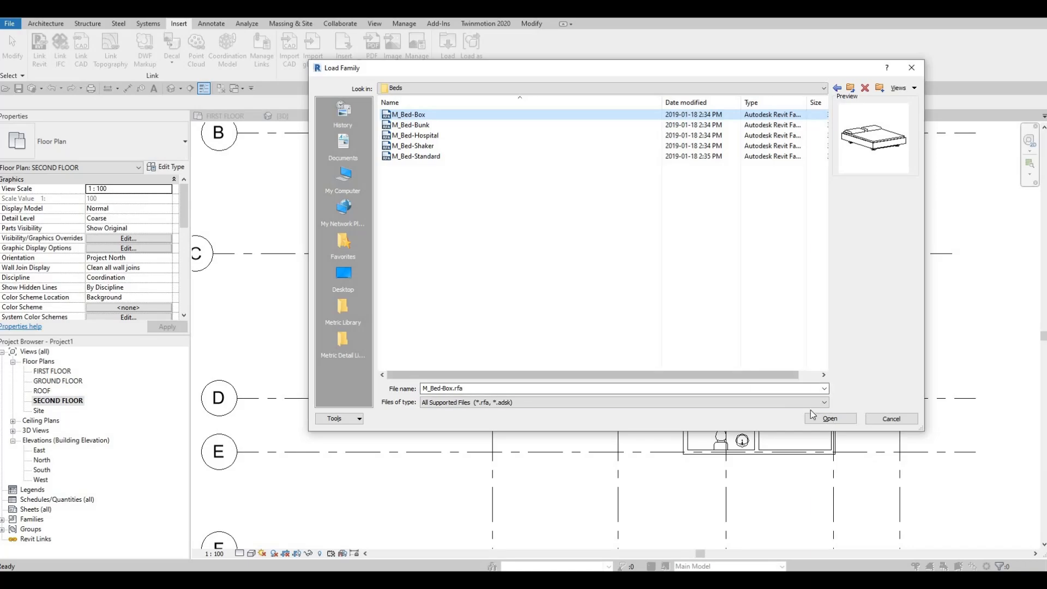
key(Return)
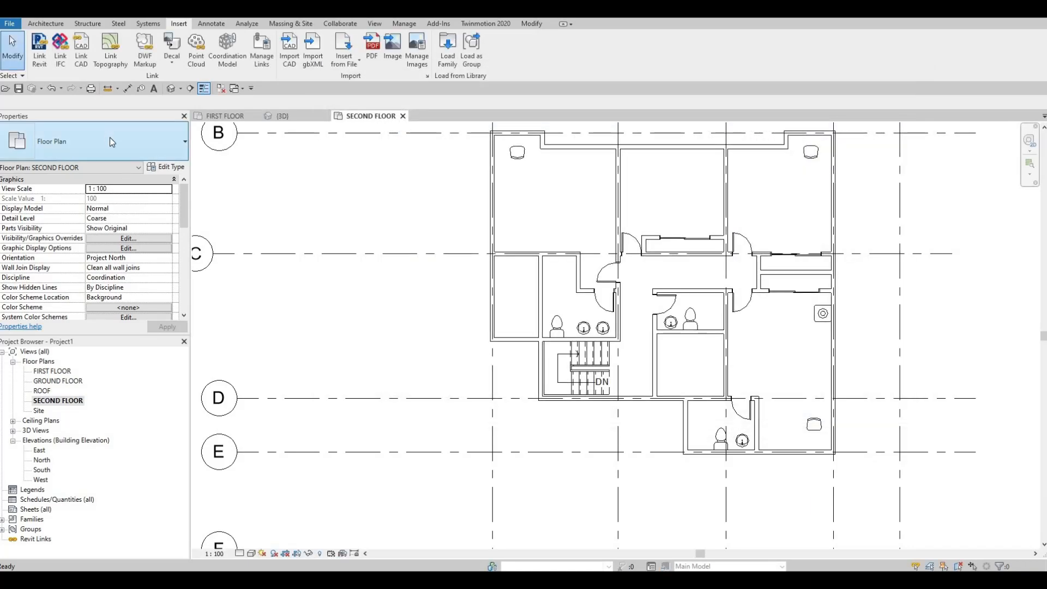
Step: Place an M_Bed-Box 1525 x 2007mm - Queen in the lower-right bedroom, rotated with its headboard against the exterior wall below the end table
key(c)
key(m)
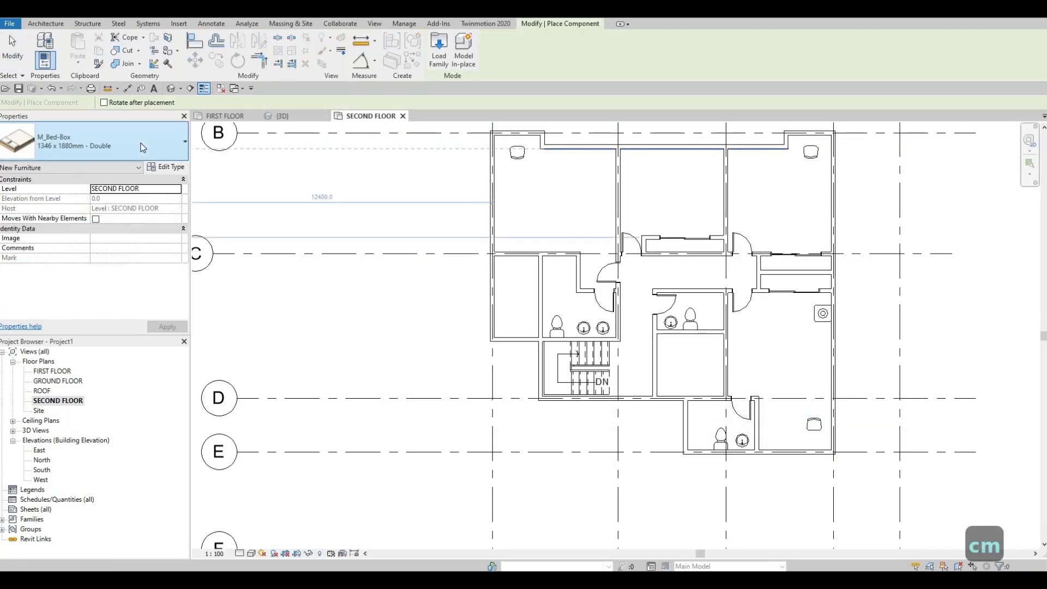
click(114, 143)
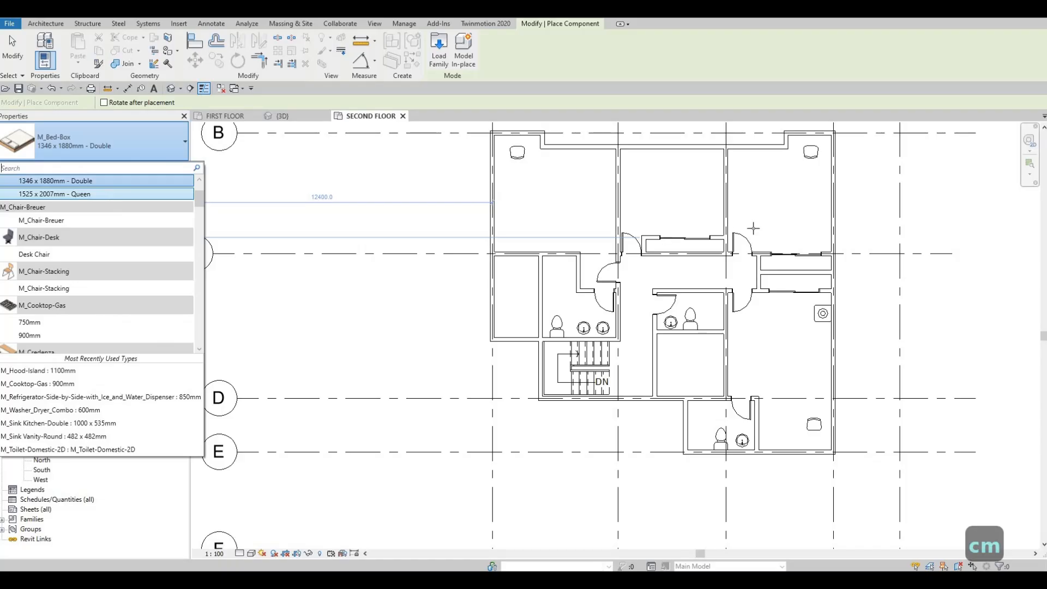
click(107, 199)
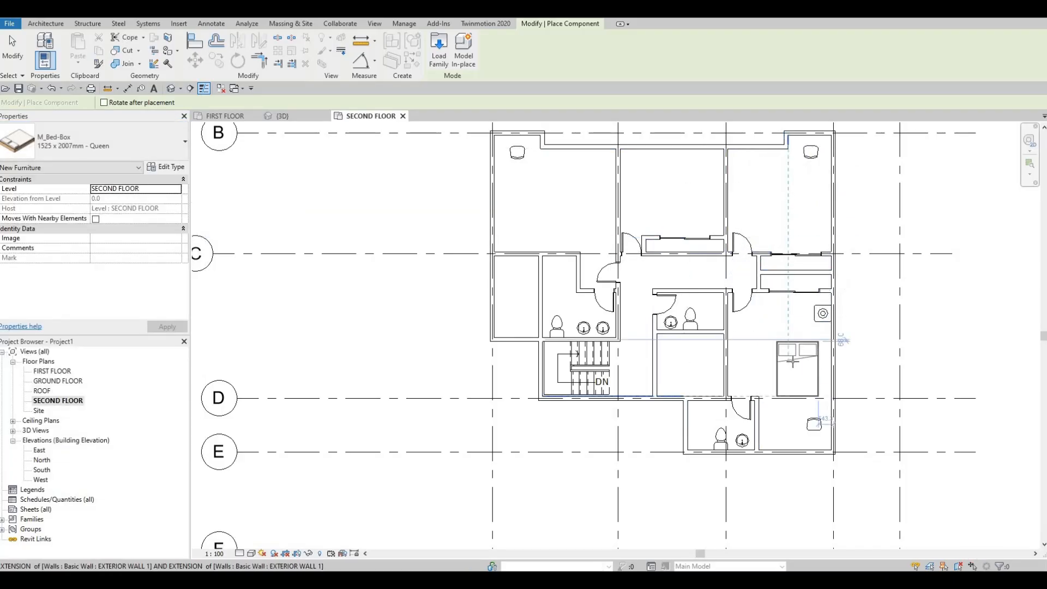
key(space)
key(space)
key(space)
key(space)
key(space)
scroll(801, 353, up, 1)
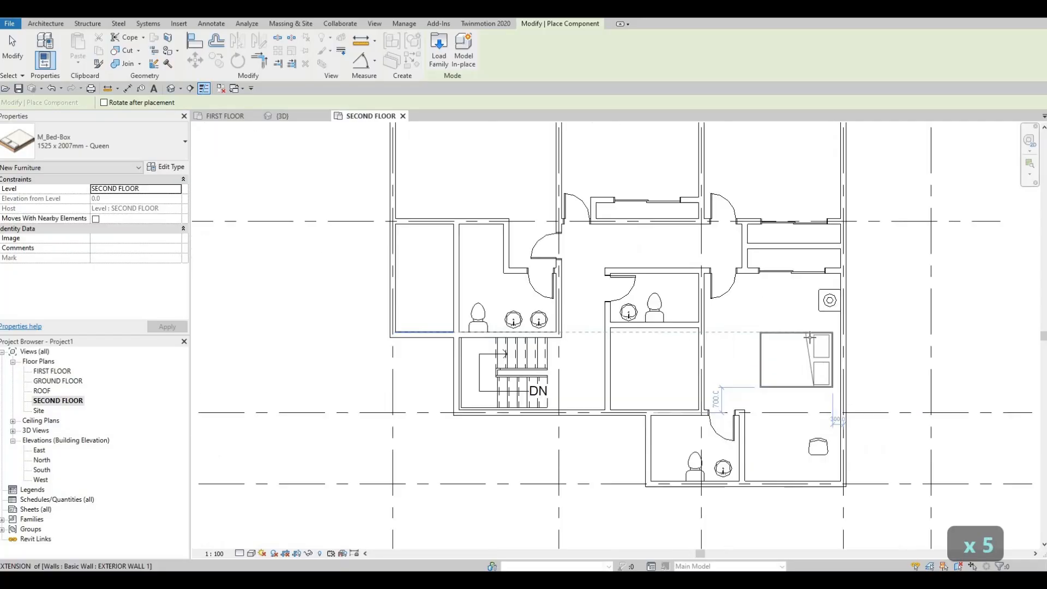
scroll(810, 332, up, 1)
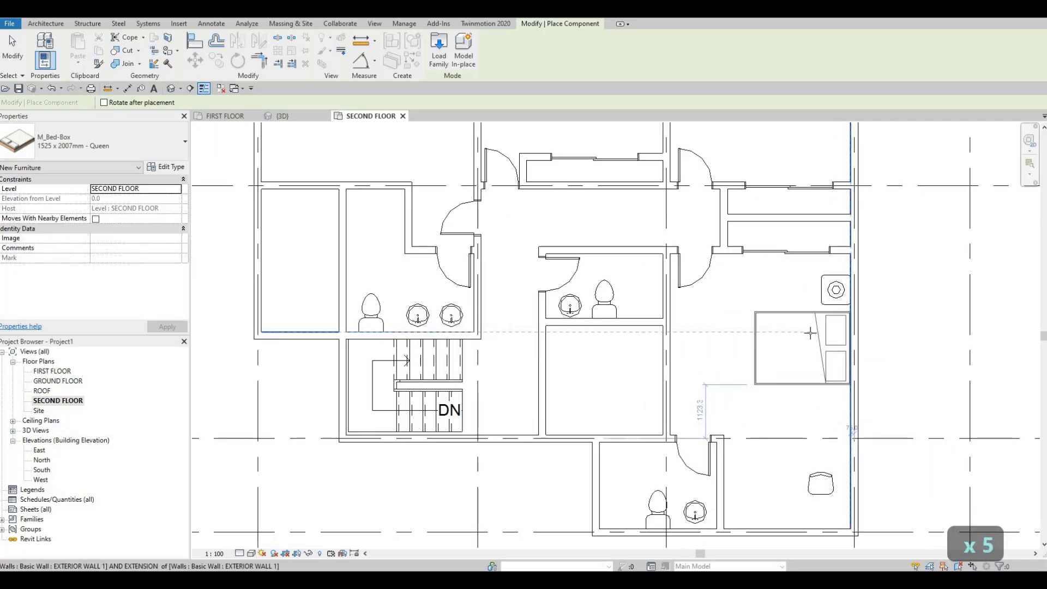
click(816, 351)
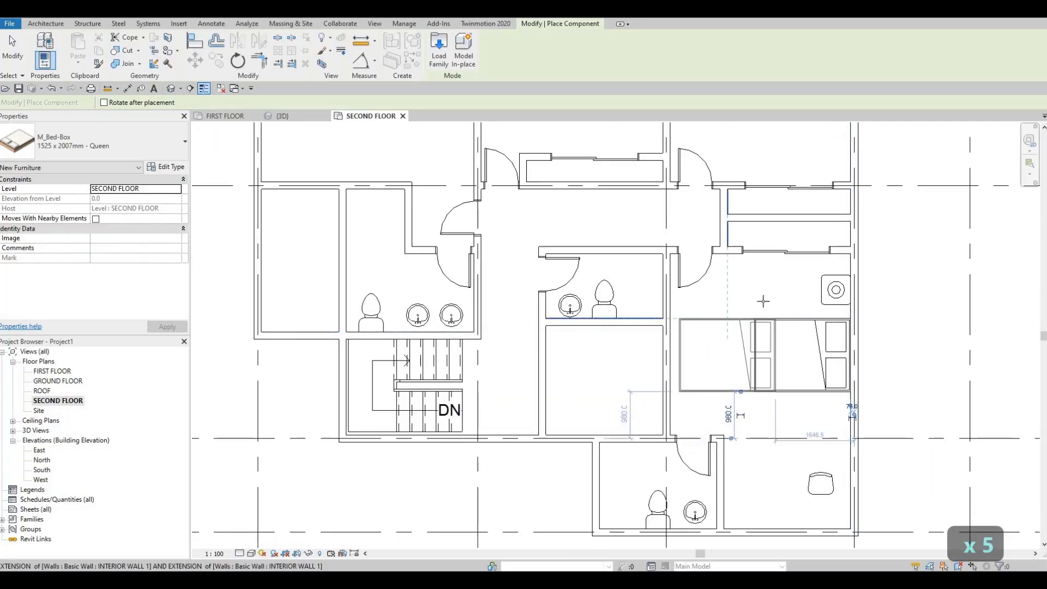
Step: Place a queen bed in the upper-left bedroom with its headboard against the left exterior wall
middle_drag(466, 396, 719, 390)
scroll(720, 391, down, 2)
middle_drag(618, 152, 630, 303)
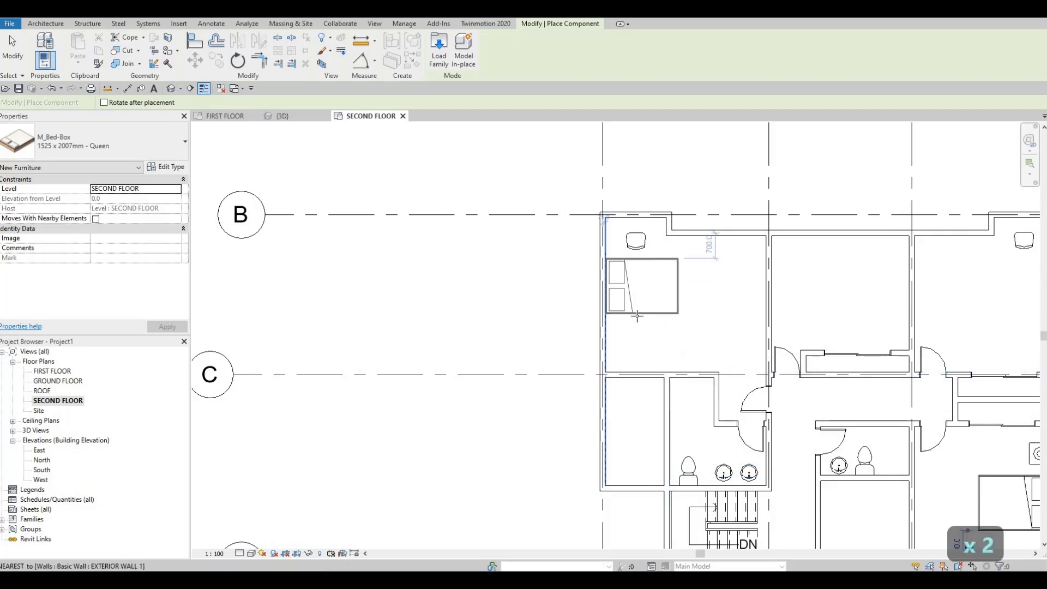
scroll(635, 316, up, 1)
click(634, 326)
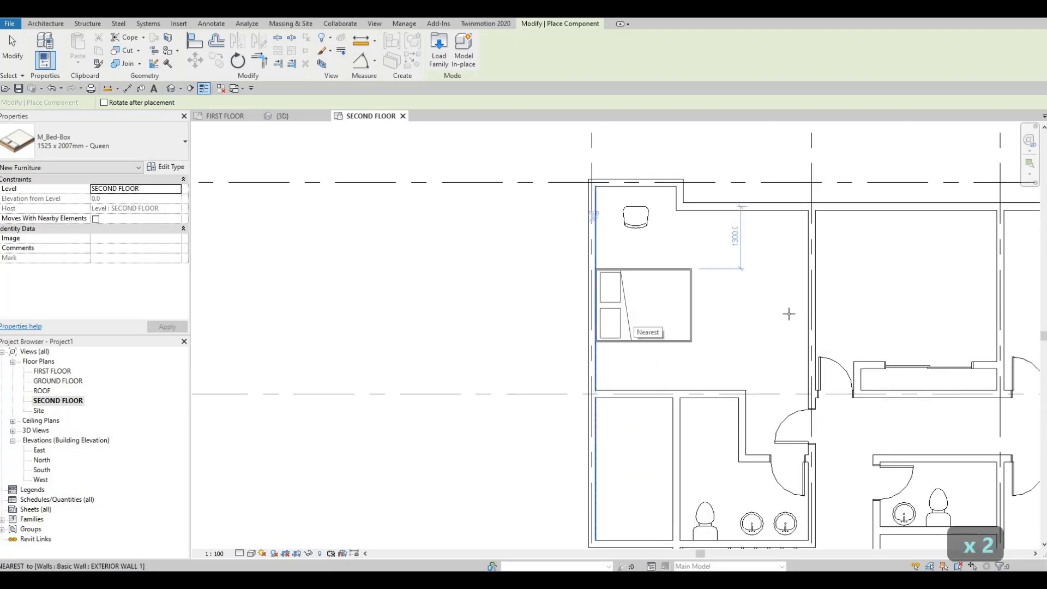
Step: Place queen beds in the middle and upper-right bedrooms, each with its headboard against the room's right wall
middle_drag(788, 314, 572, 339)
key(space)
key(space)
key(space)
key(space)
key(space)
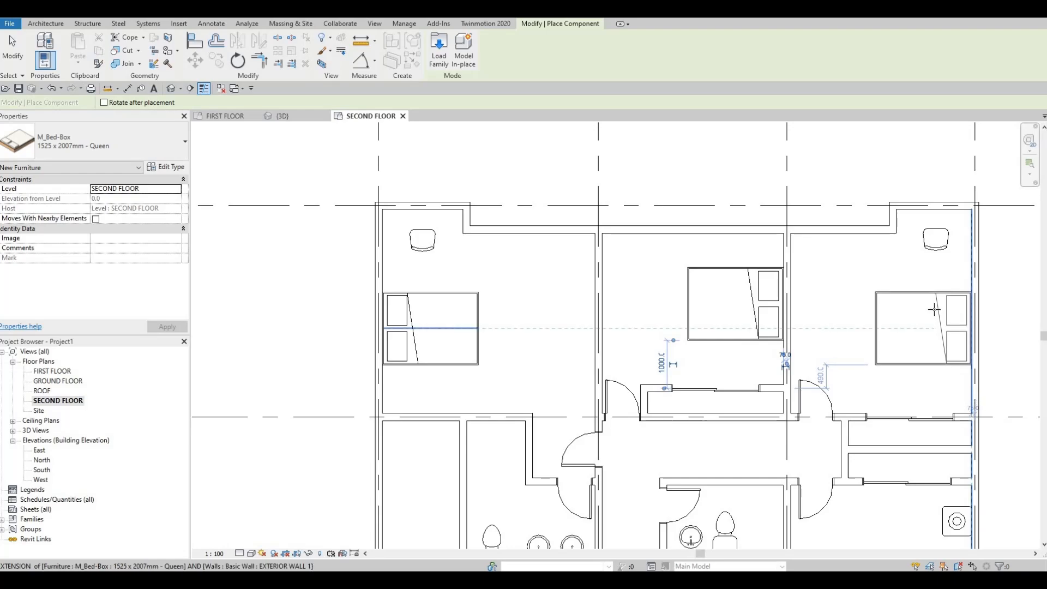
click(914, 337)
scroll(845, 273, down, 4)
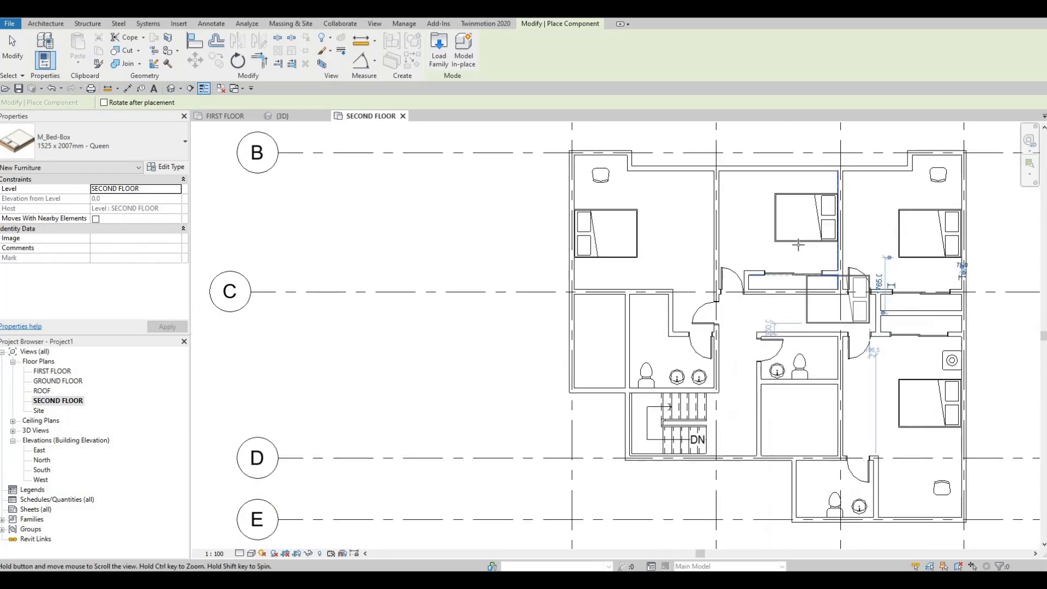
scroll(795, 325, down, 1)
key(Escape)
key(Escape)
key(Escape)
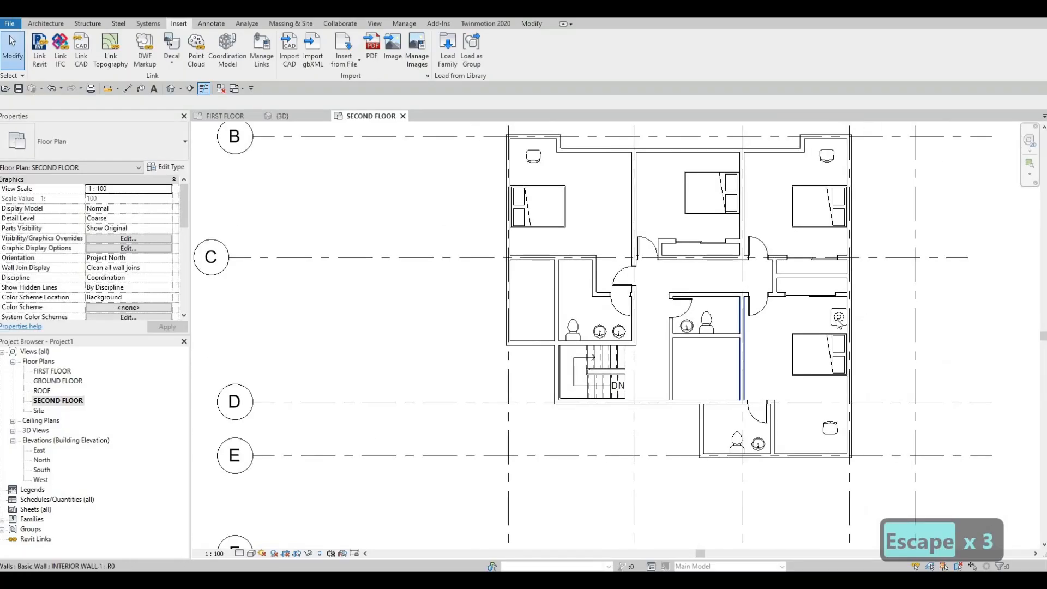
Step: Nudge the lower-right bedroom's end table and lamp down until they meet the bed's upper edge
scroll(839, 318, up, 4)
drag(799, 283, 864, 365)
key(Down)
key(Down)
key(Down)
key(Down)
key(Down)
key(Down)
key(Down)
key(Down)
key(Down)
key(Down)
key(Down)
key(Down)
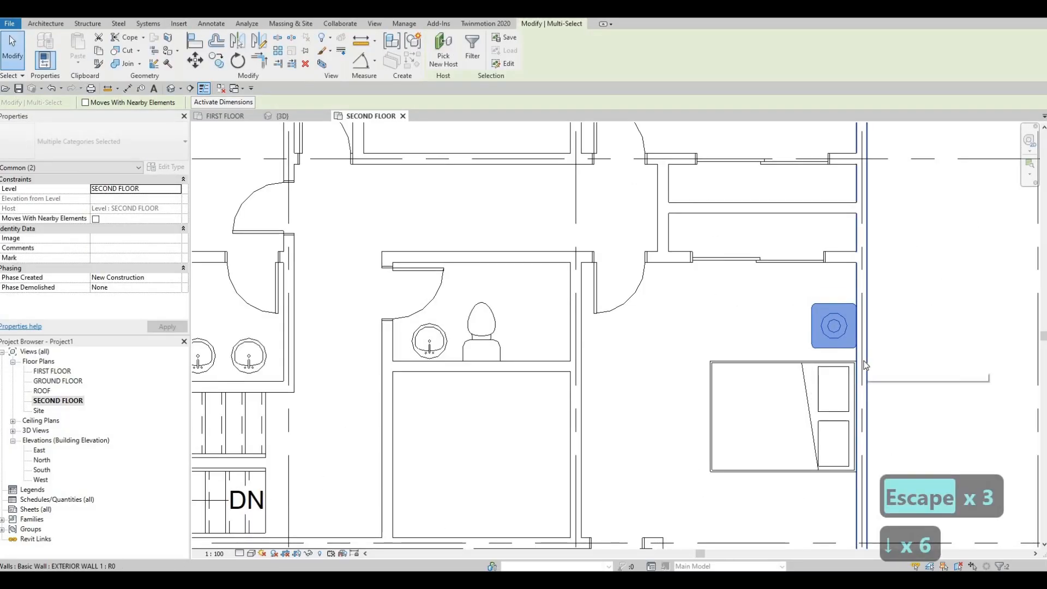
key(Down)
key(Down)
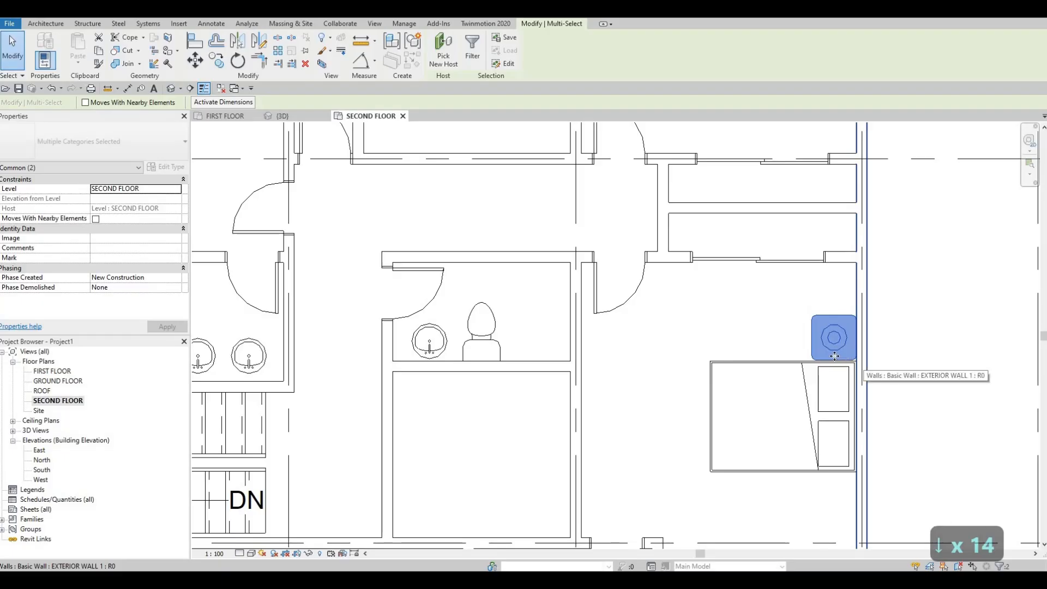
Step: Copy the end table and lamp to the lower side of the same bed, with multiple copies enabled
click(217, 61)
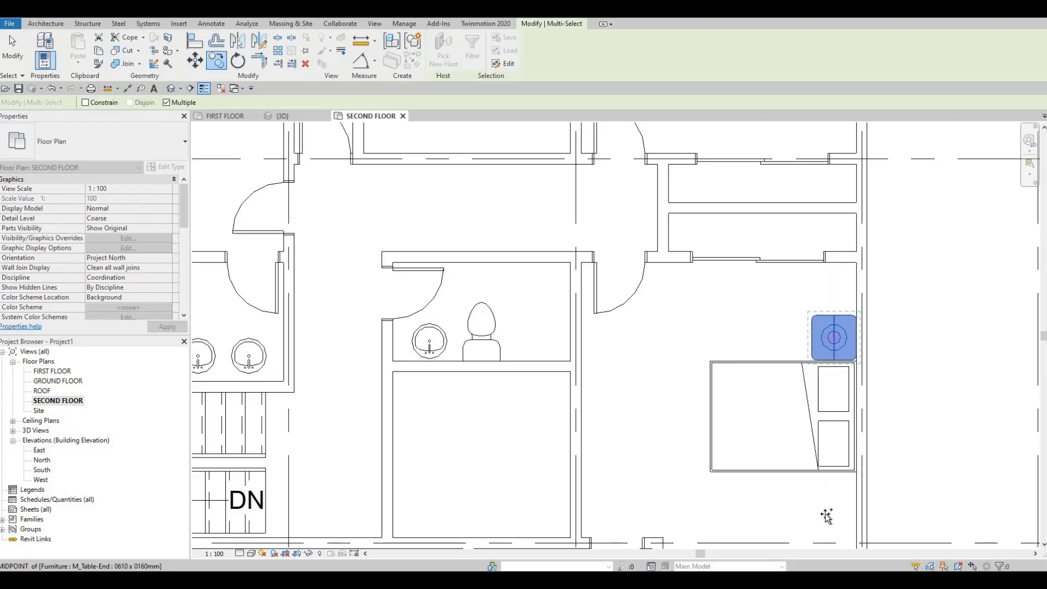
scroll(826, 515, up, 5)
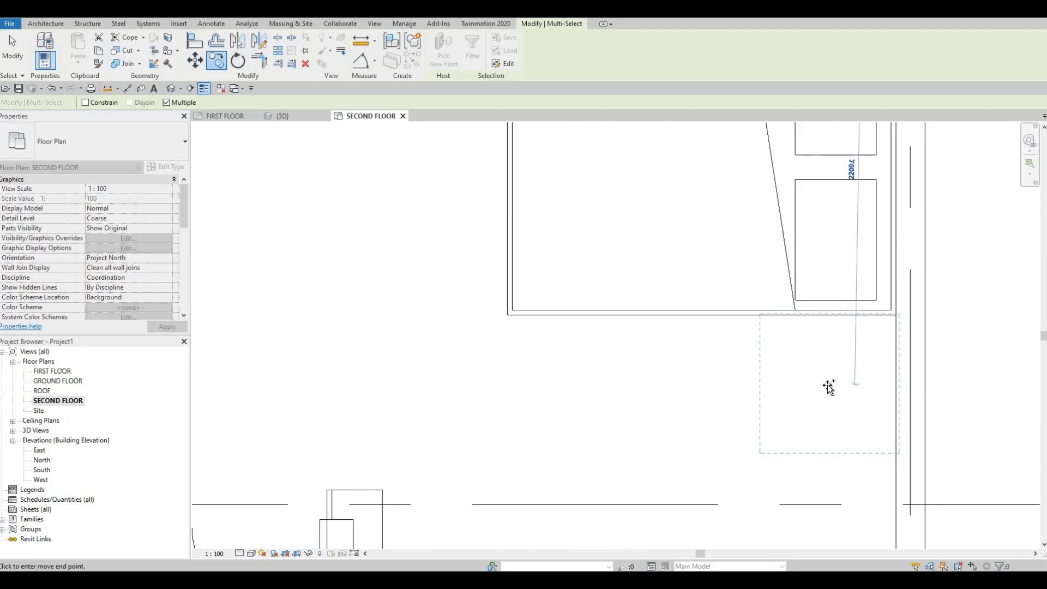
click(821, 354)
scroll(794, 275, down, 4)
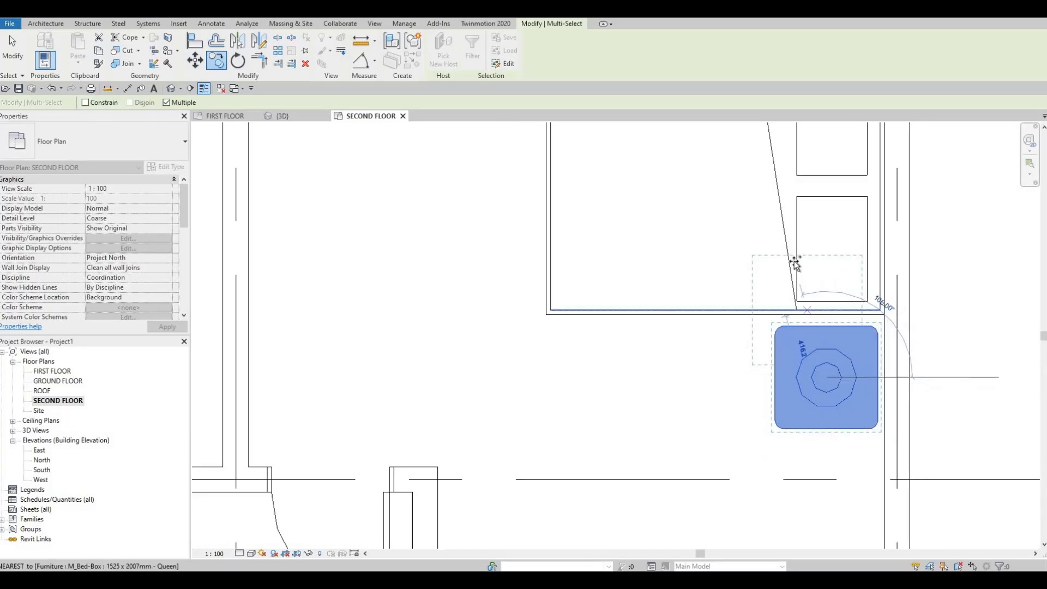
Step: Place copies of the end table and lamp on both sides of the upper-right bedroom's bed, beside the headboard
middle_drag(755, 299, 740, 492)
scroll(753, 491, down, 2)
middle_drag(774, 264, 764, 503)
scroll(764, 503, down, 2)
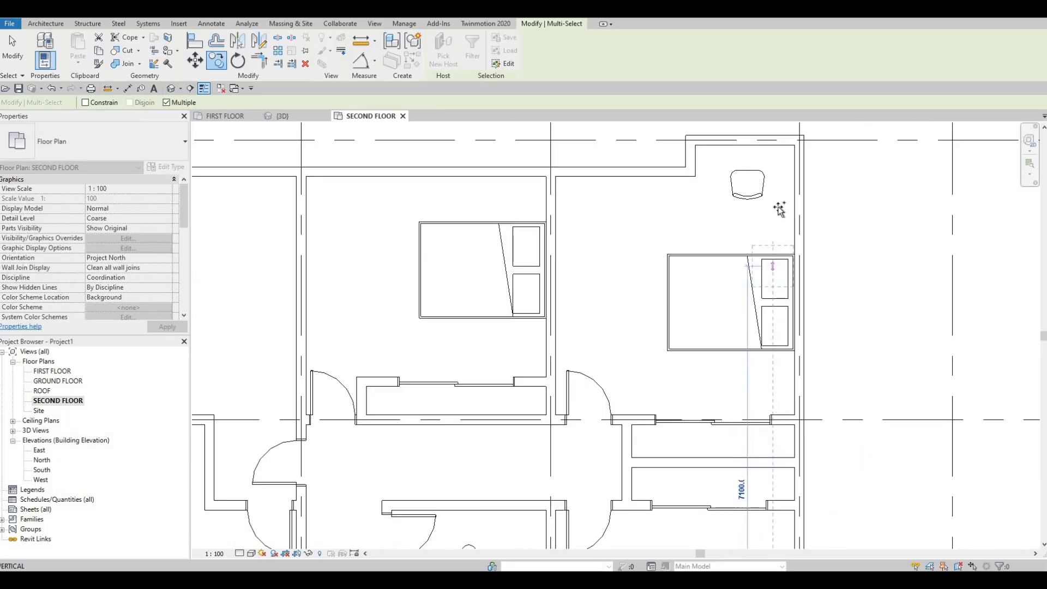
scroll(778, 229, up, 5)
scroll(786, 226, up, 2)
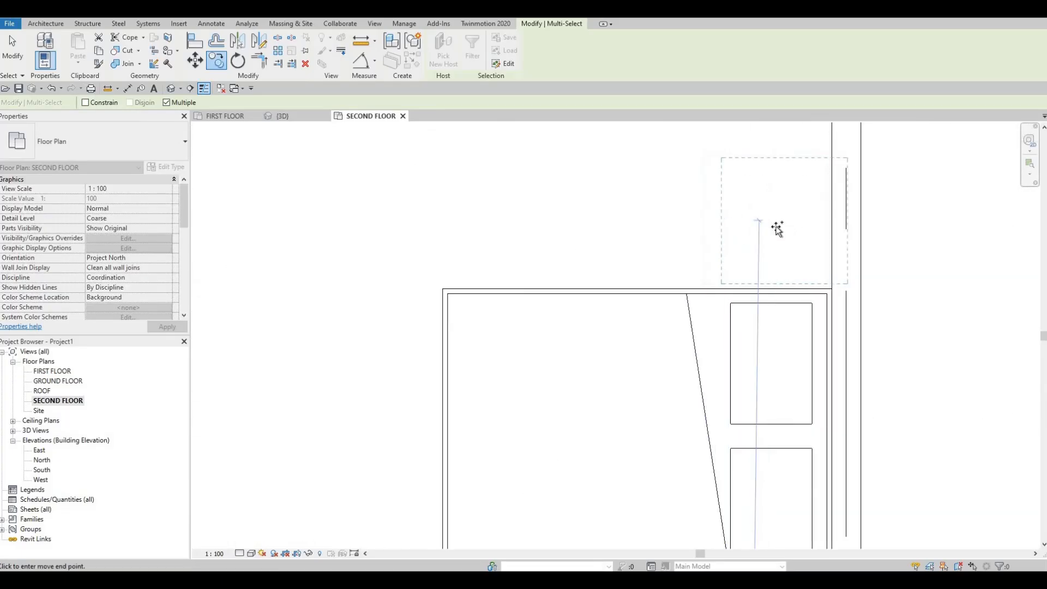
click(764, 228)
middle_drag(778, 439, 773, 285)
scroll(773, 285, down, 2)
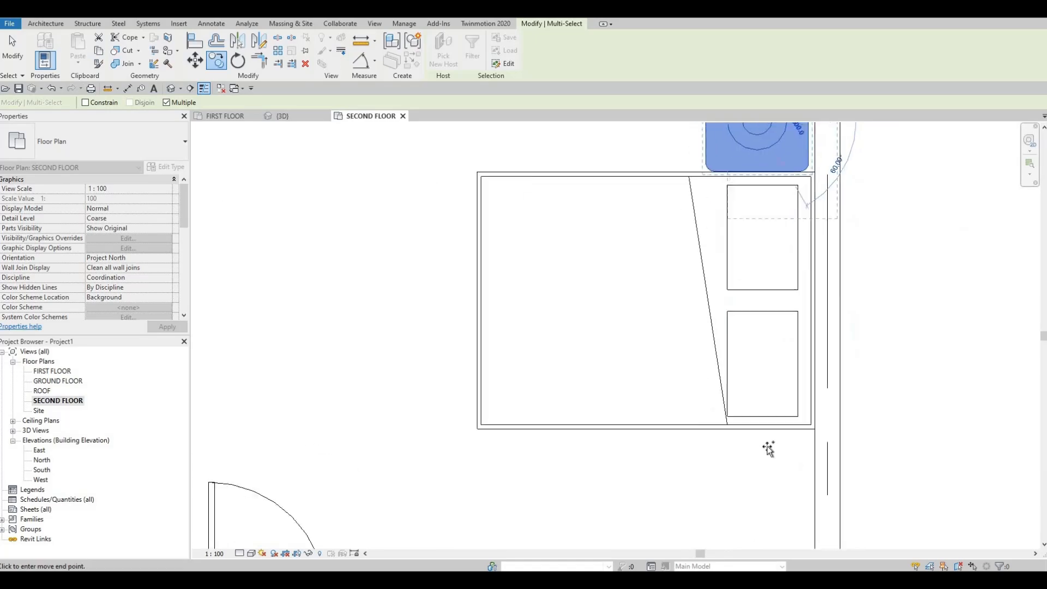
click(769, 444)
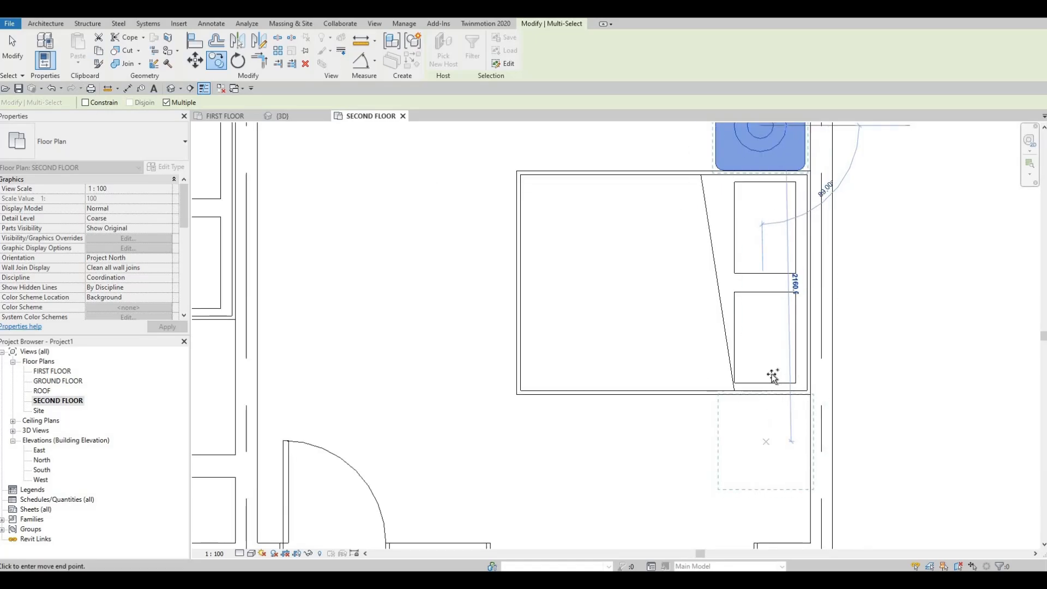
Step: Place copies of the end table and lamp on both sides of the middle bedroom's bed, beside the headboard against the right wall
scroll(715, 231, down, 2)
scroll(703, 228, up, 3)
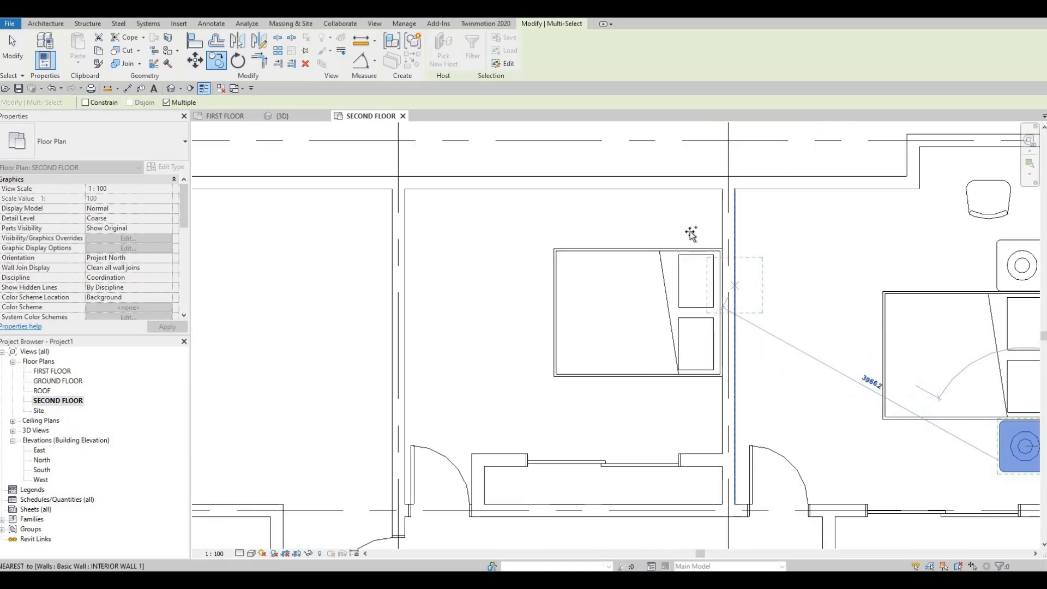
click(682, 219)
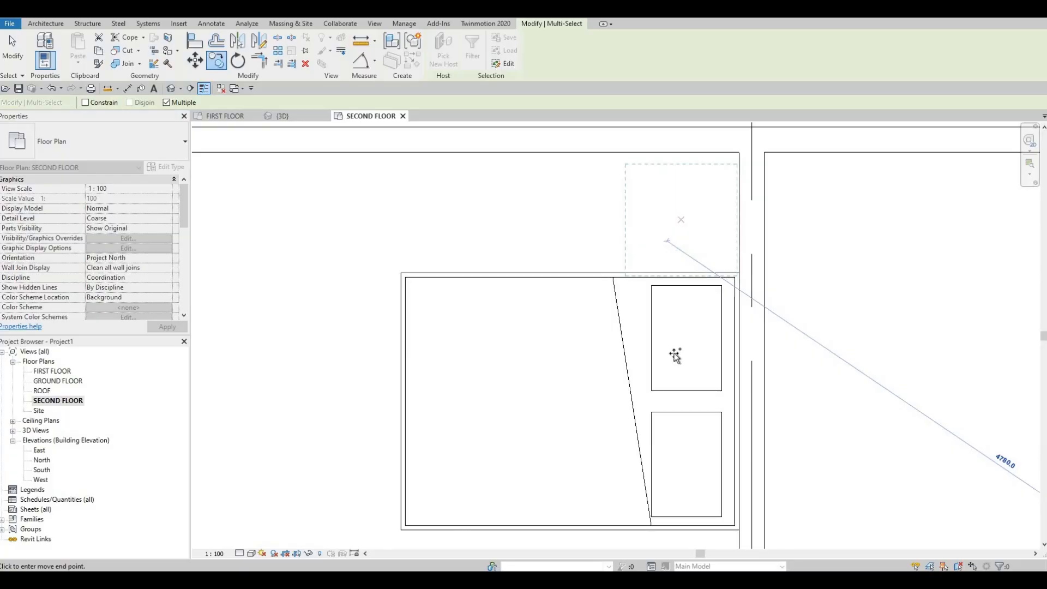
middle_drag(684, 532, 731, 351)
scroll(731, 351, down, 2)
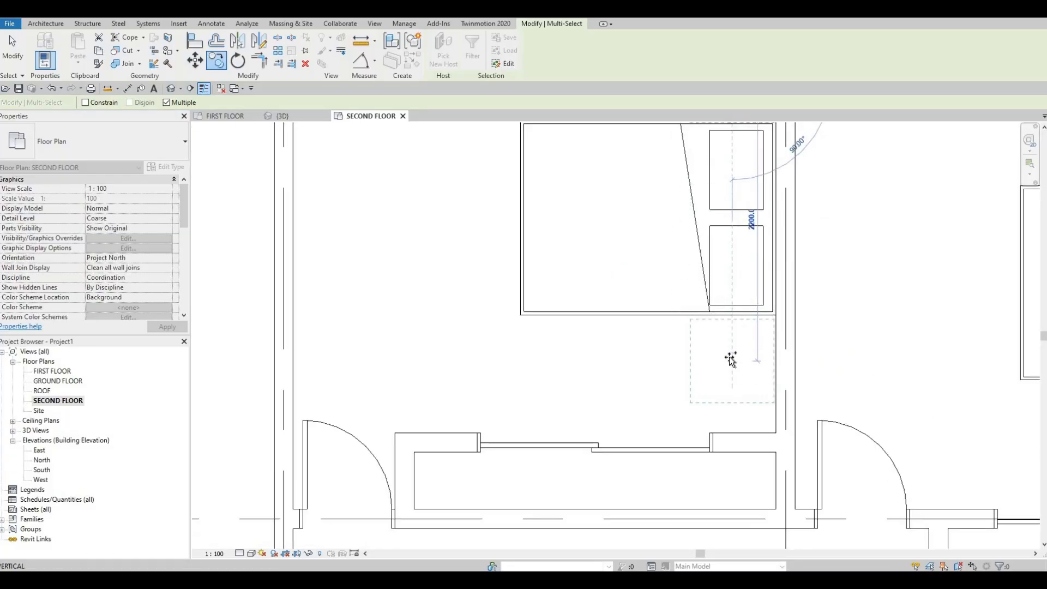
click(710, 336)
scroll(708, 337, down, 2)
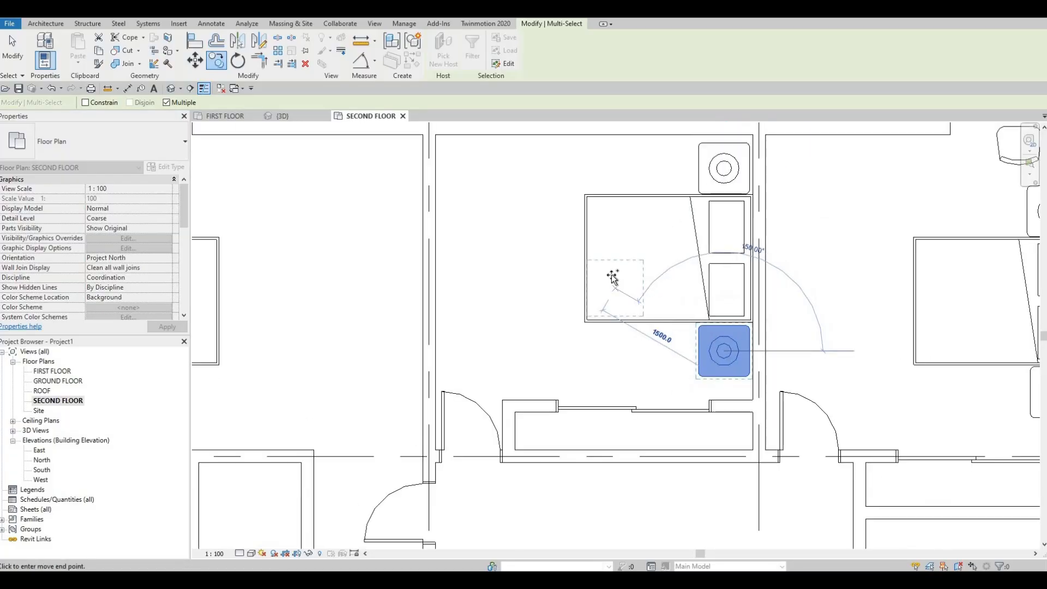
Step: Place copies of the end table and lamp on both sides of the upper-left bedroom's bed and finish copying
middle_drag(627, 284, 896, 309)
scroll(286, 172, down, 1)
middle_drag(286, 172, 498, 222)
scroll(556, 299, up, 3)
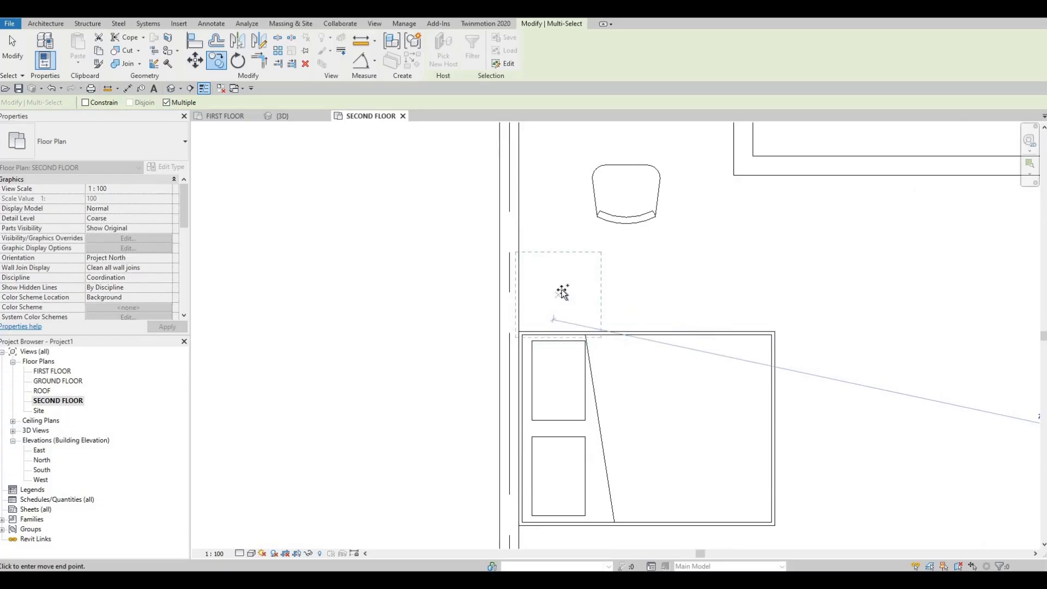
click(560, 290)
middle_drag(564, 364, 632, 154)
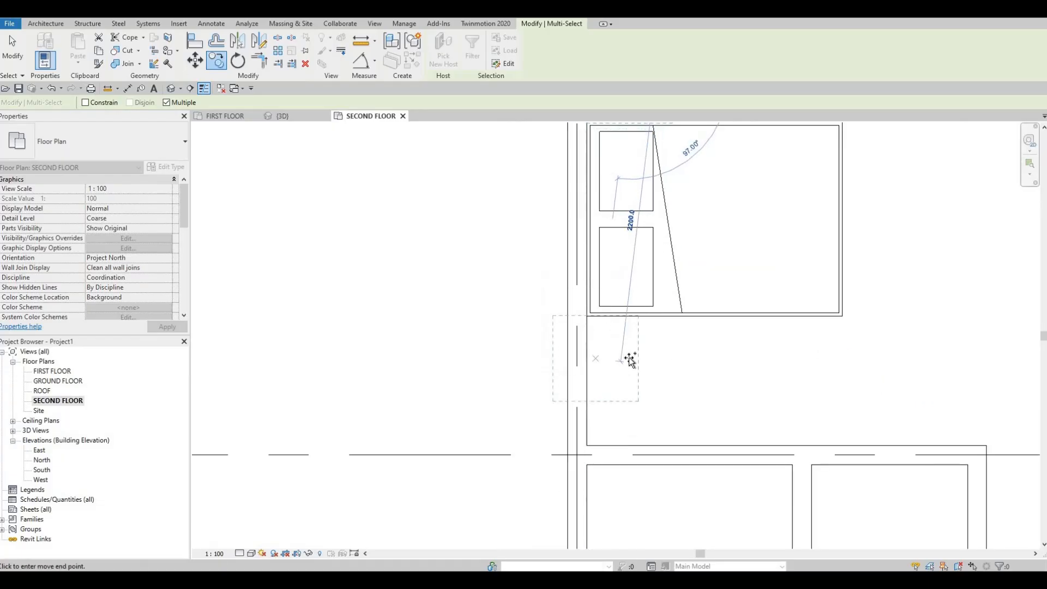
click(629, 357)
middle_drag(736, 376, 698, 245)
scroll(653, 235, down, 4)
middle_drag(738, 308, 469, 225)
middle_drag(724, 348, 722, 378)
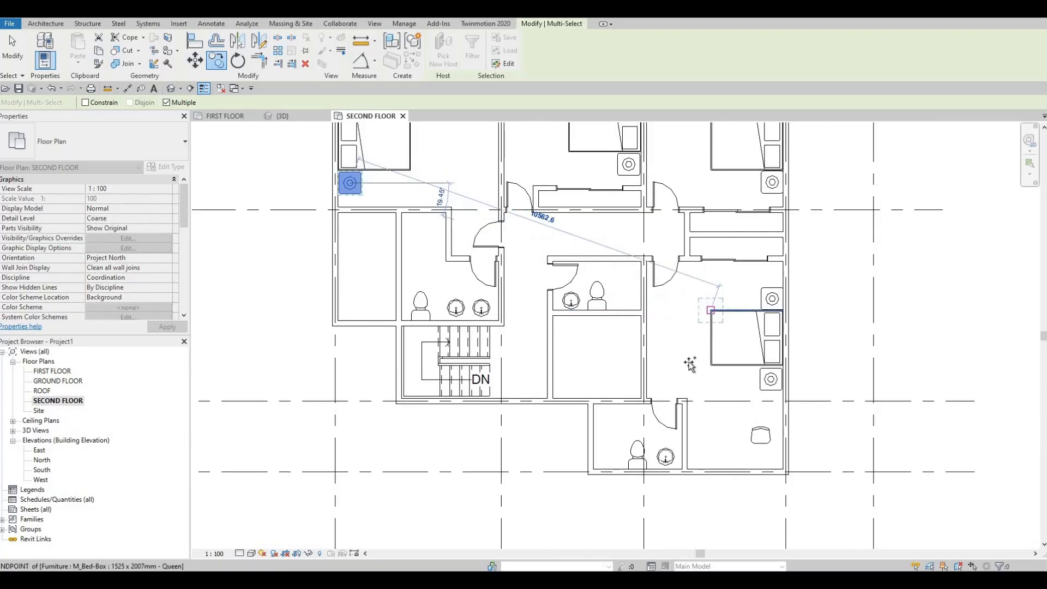
middle_drag(690, 141, 714, 281)
scroll(715, 280, down, 1)
middle_drag(636, 358, 664, 290)
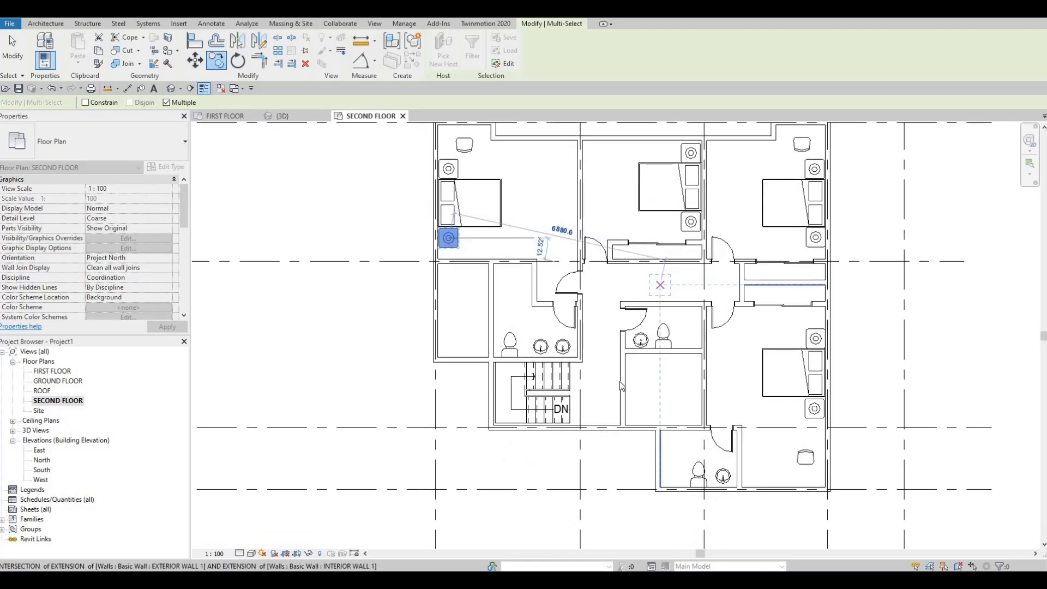
middle_drag(682, 339, 724, 357)
key(Escape)
key(Escape)
key(Escape)
Step: Draw a horizontal thin detail line about 1570 mm long across the upper-right bedroom's alcove, wall to wall at the desk chair, as the desk edge
middle_drag(792, 200, 758, 262)
scroll(797, 221, up, 2)
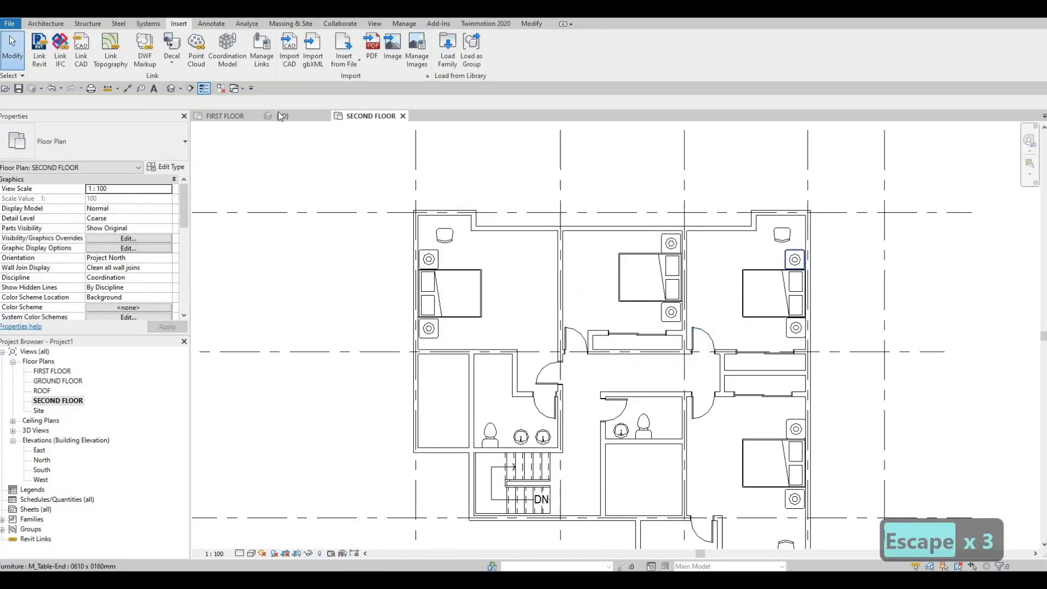
click(207, 20)
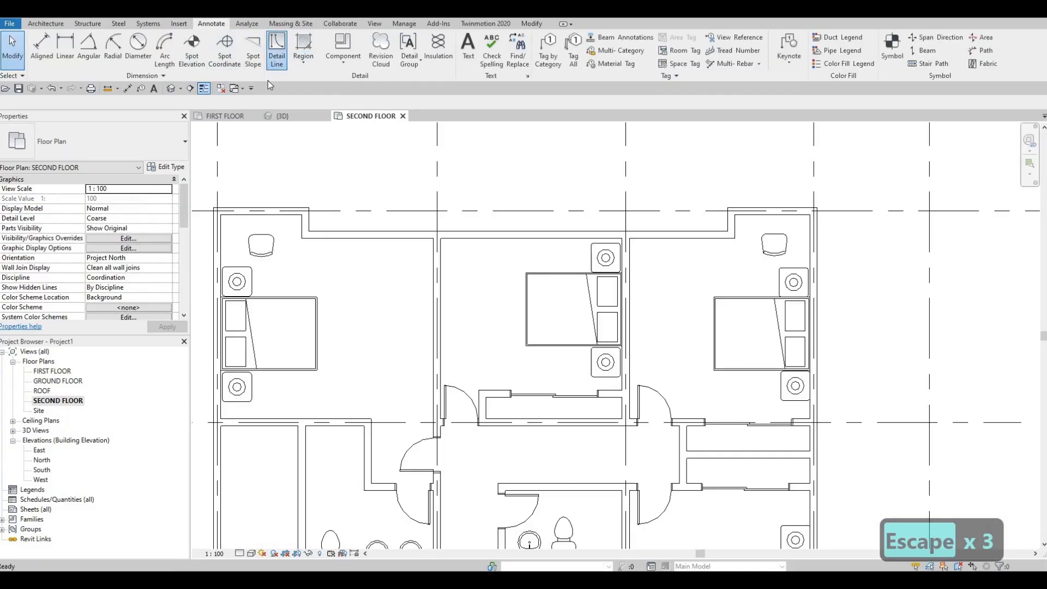
scroll(766, 211, up, 4)
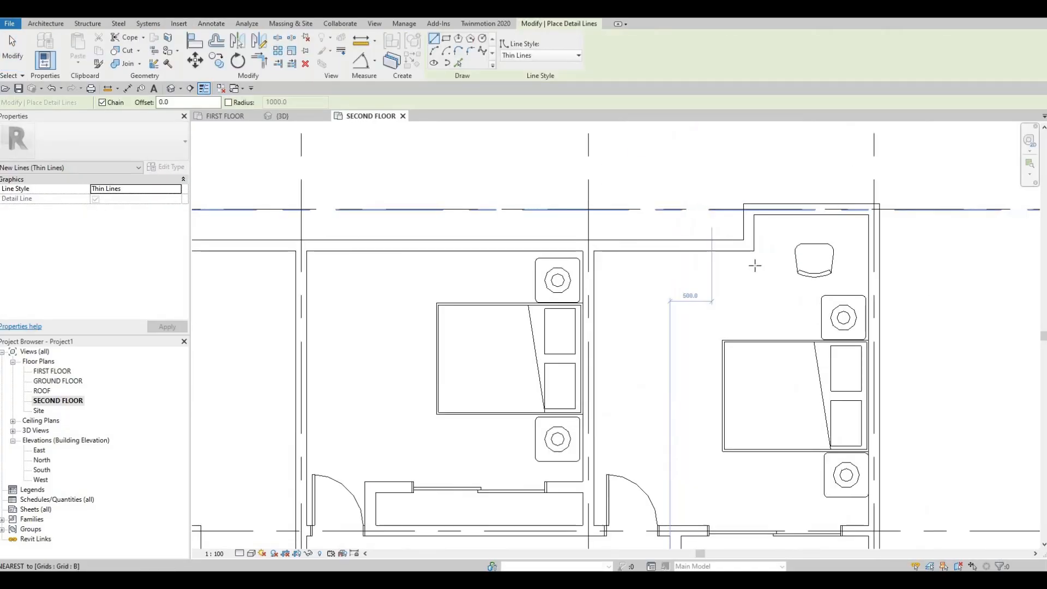
click(758, 272)
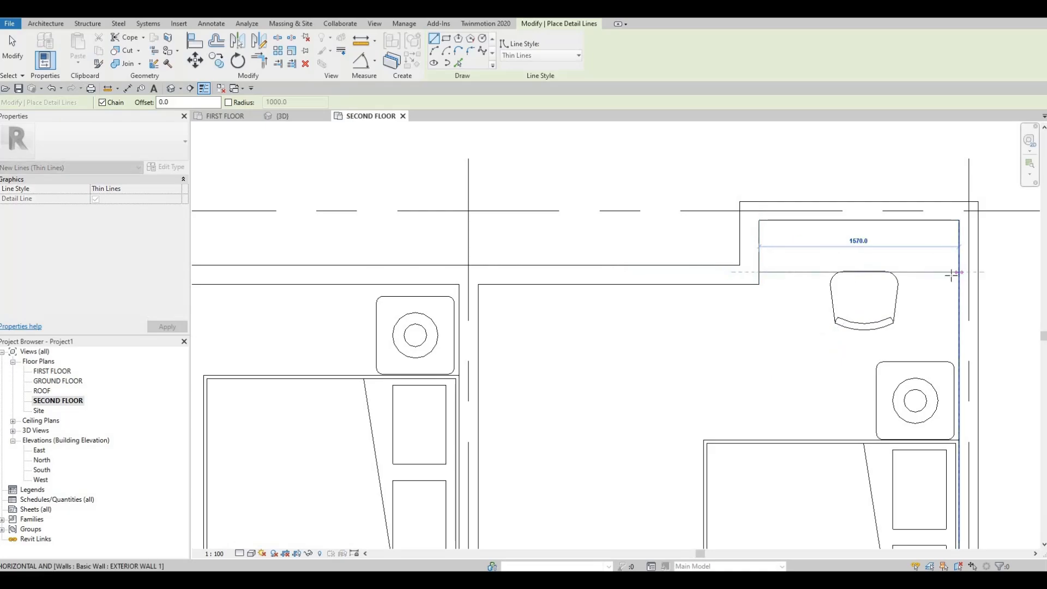
click(959, 272)
key(Escape)
Step: Draw a matching detail line for the desk edge across the upper-left bedroom's alcove, between its side walls
scroll(869, 252, down, 1)
middle_drag(599, 273, 852, 246)
middle_drag(418, 259, 792, 280)
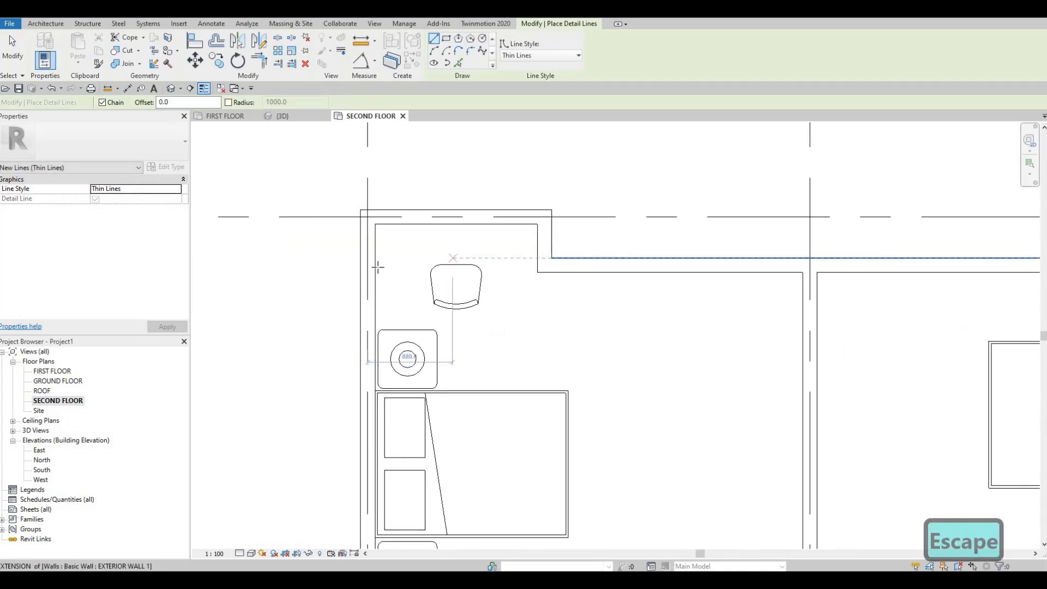
click(537, 267)
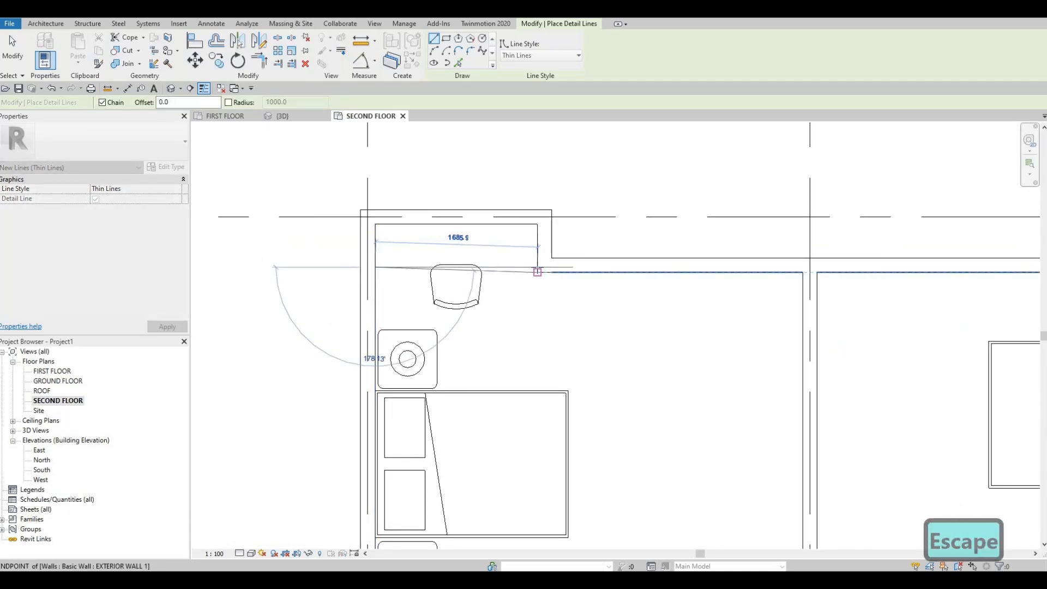
key(Escape)
Step: Draw a horizontal detail line about 2725 mm long across the lower end of the lower-right bedroom, from the bathroom wall to the exterior wall
middle_drag(708, 301, 556, 161)
scroll(556, 161, down, 3)
middle_drag(855, 406, 777, 287)
scroll(771, 287, down, 1)
middle_drag(831, 439, 730, 277)
scroll(607, 263, up, 2)
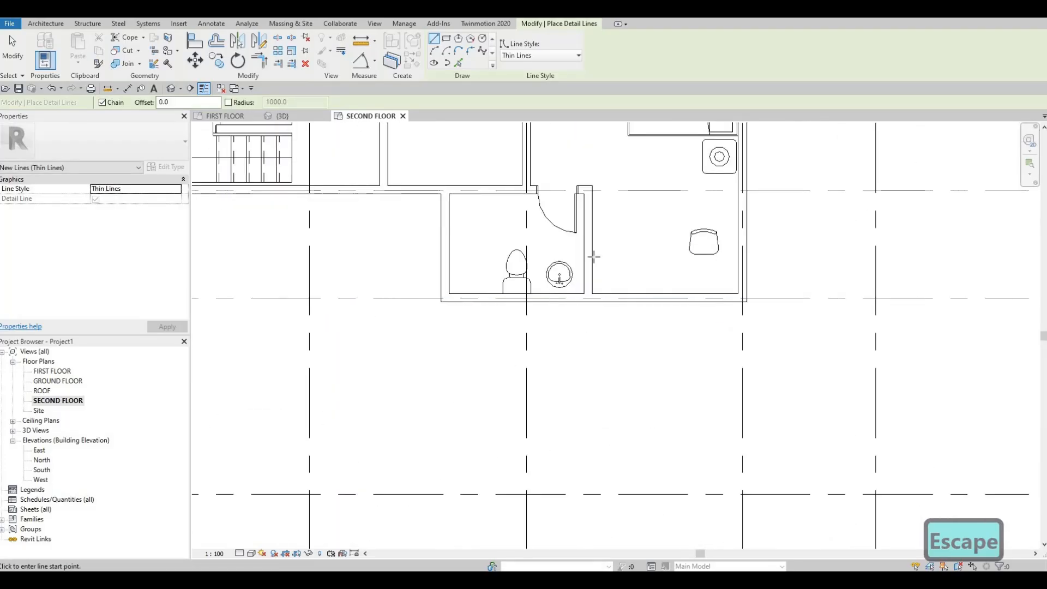
click(592, 259)
click(743, 259)
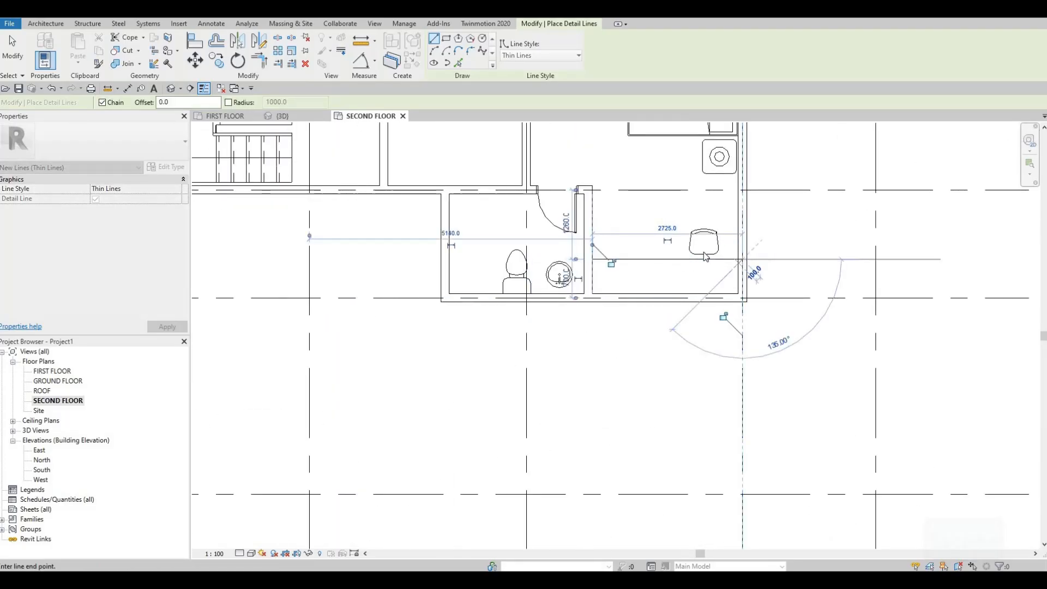
key(Escape)
key(Escape)
Step: Nudge the lower-right bedroom's desk chair down five increments so it tucks into the desk line
click(704, 251)
key(Down)
key(Down)
key(Down)
key(Down)
key(Down)
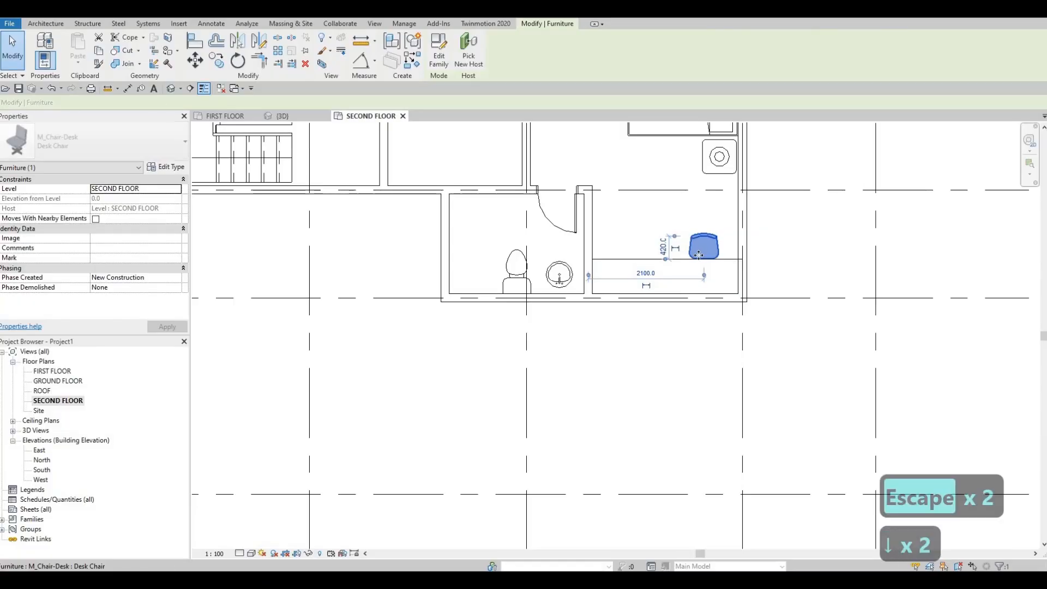
key(Escape)
Step: Start loading a family and browse the Canada metric library to the Residential folder under Doors
scroll(774, 316, down, 3)
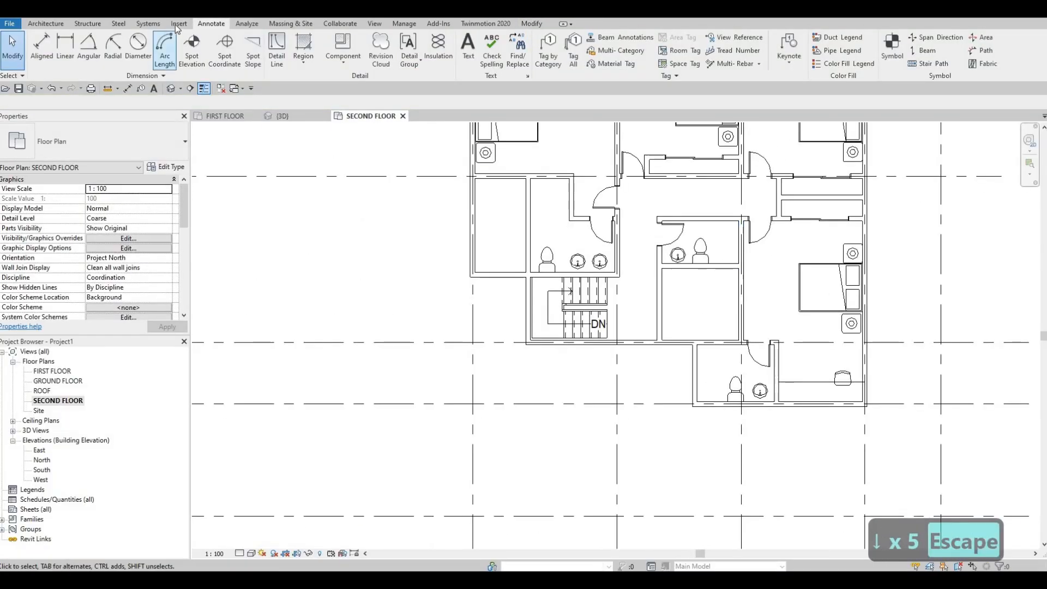
scroll(474, 71, up, 1)
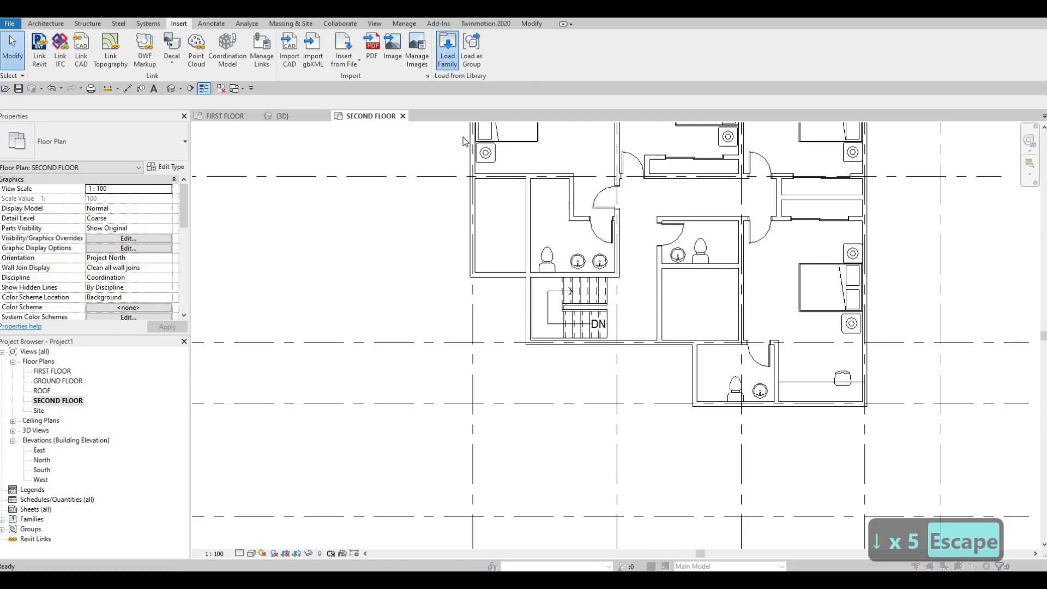
click(850, 89)
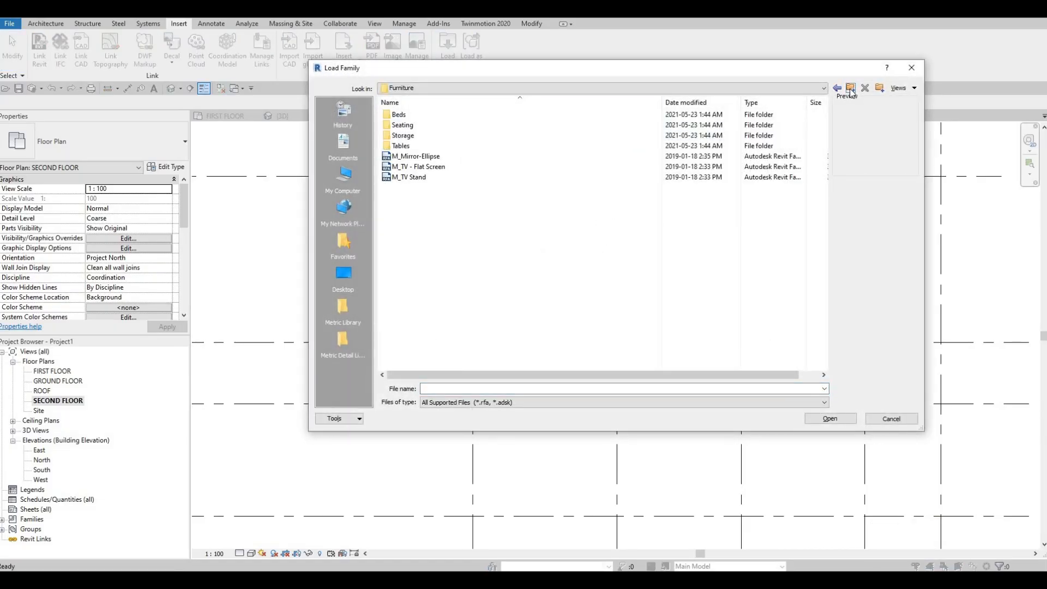
click(851, 90)
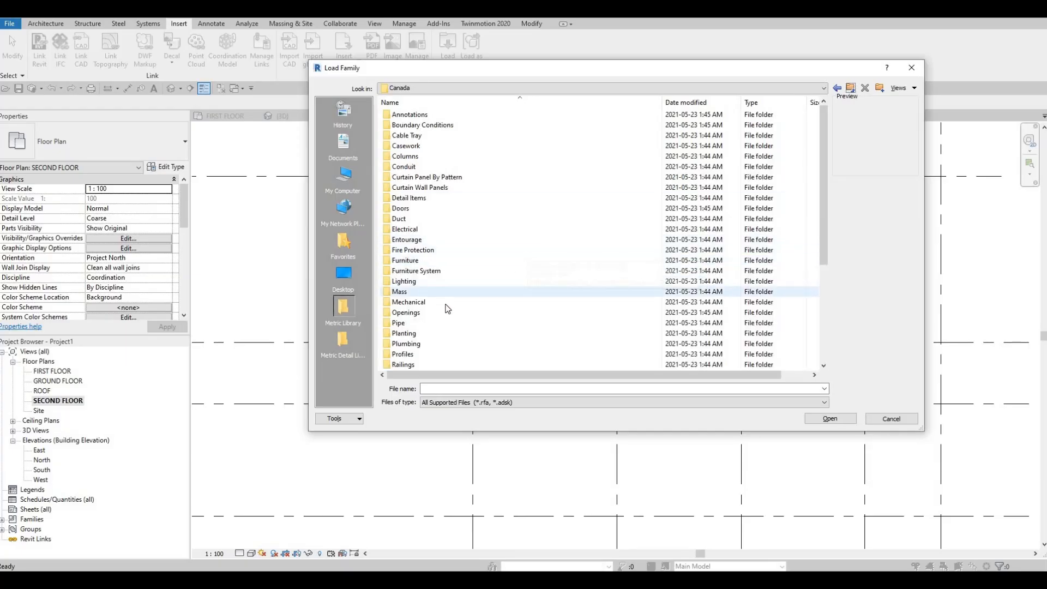
double_click(414, 210)
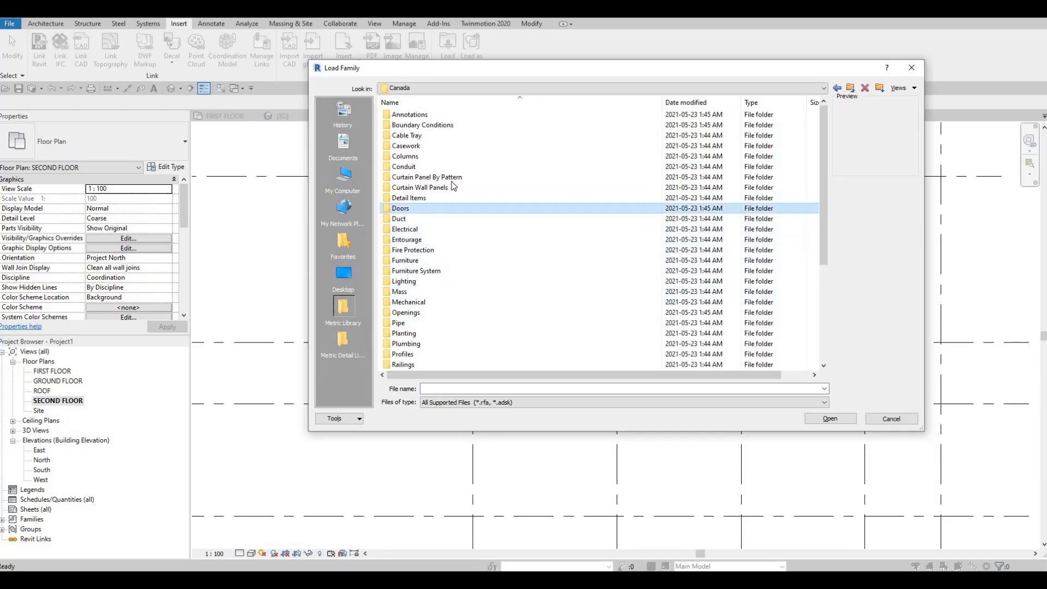
double_click(423, 137)
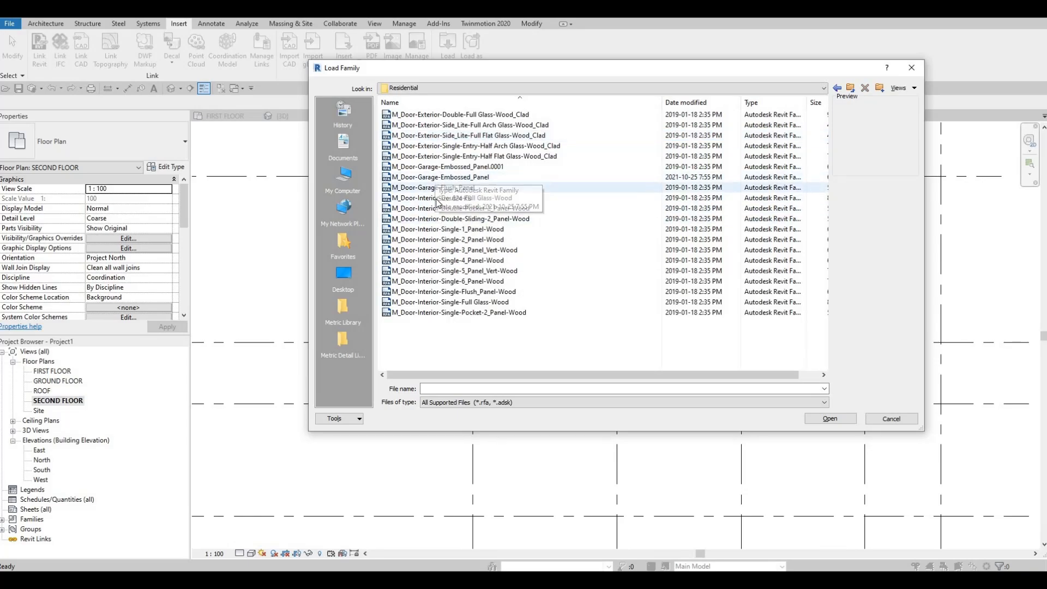
Step: Load the M_Door-Interior-Double-Pocket-2_Panel-Wood door family with all of its types
click(436, 198)
click(436, 208)
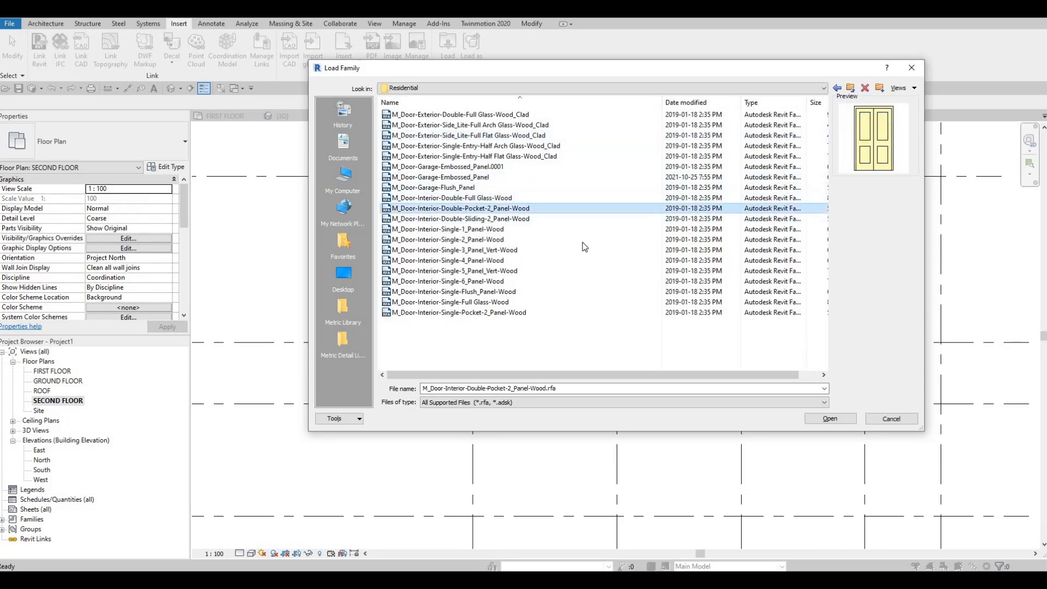
click(827, 418)
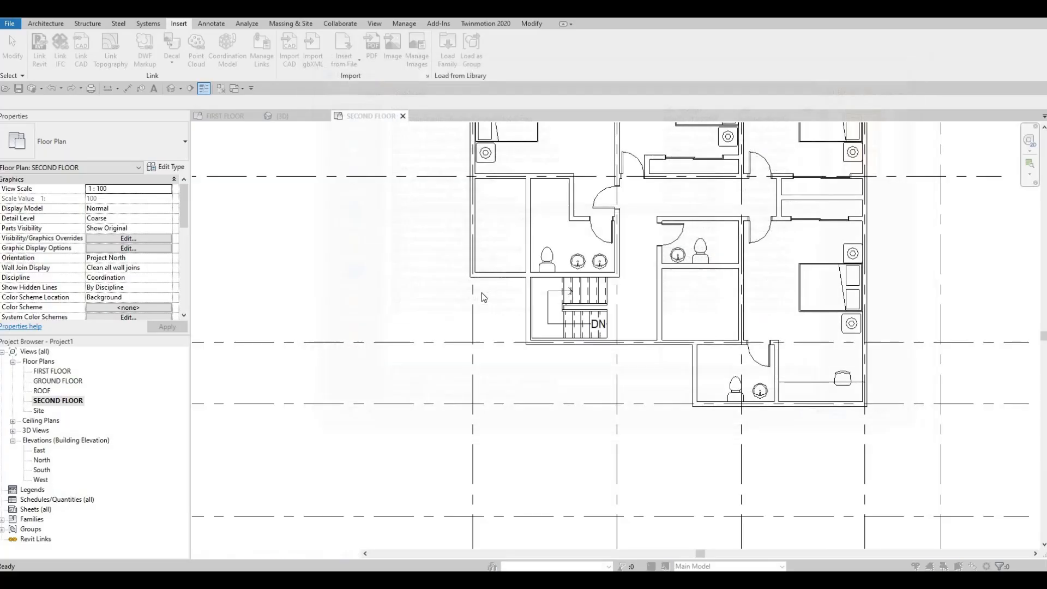
scroll(458, 306, down, 2)
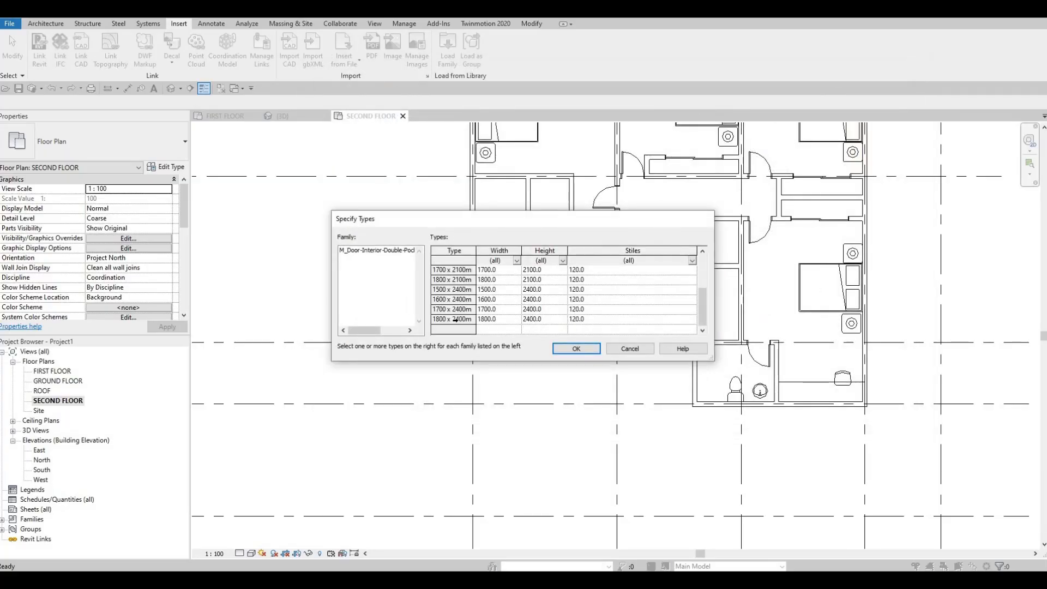
key(ctrl+a)
click(572, 348)
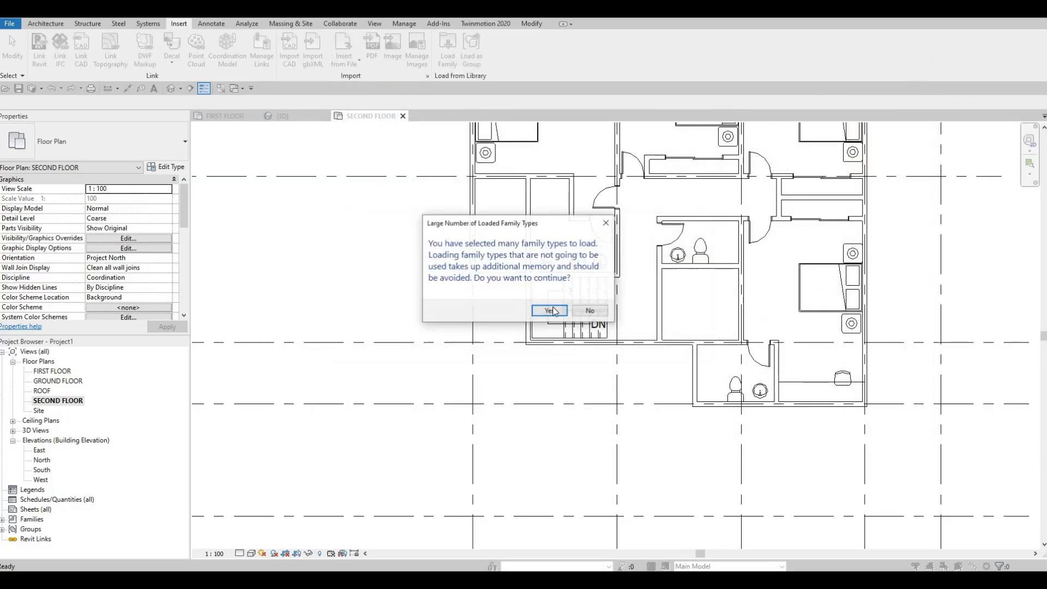
click(547, 312)
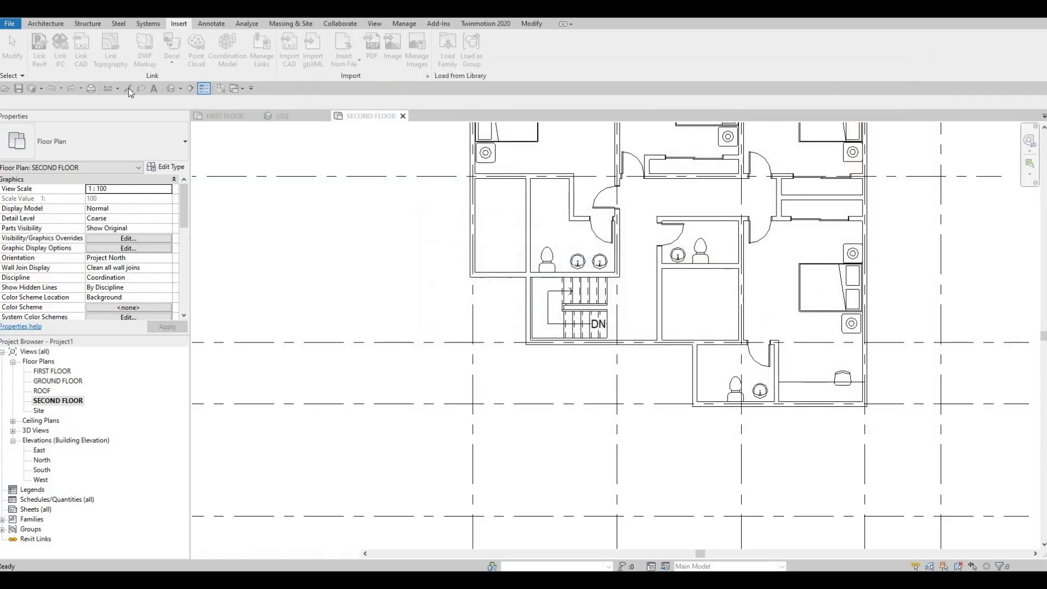
Step: Place a 1500 x 2000mm double pocket door midway along the wall between the lower-right bedroom and the small room beside it
click(55, 25)
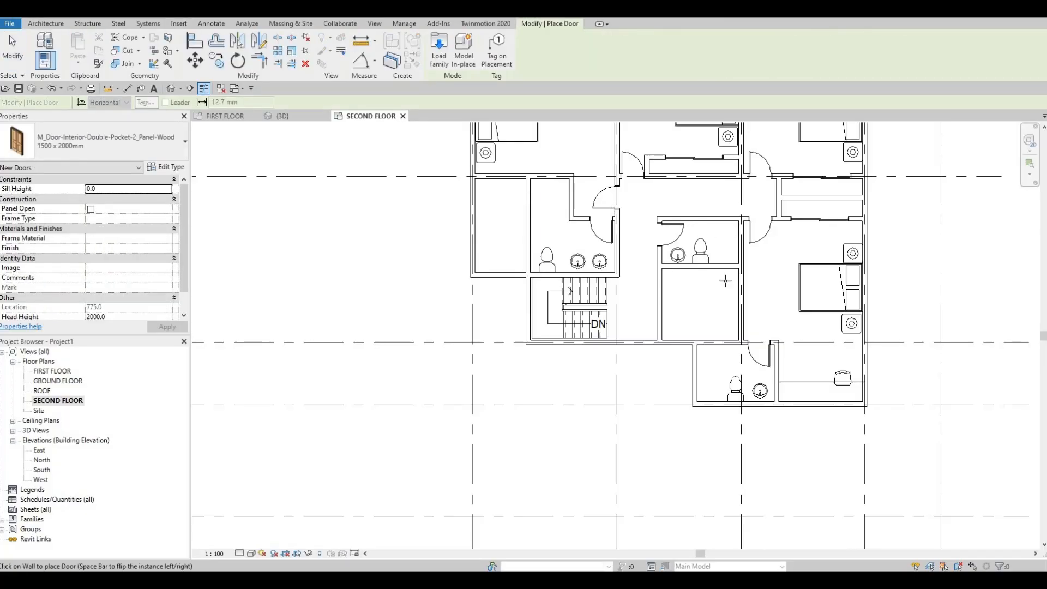
scroll(743, 299, up, 2)
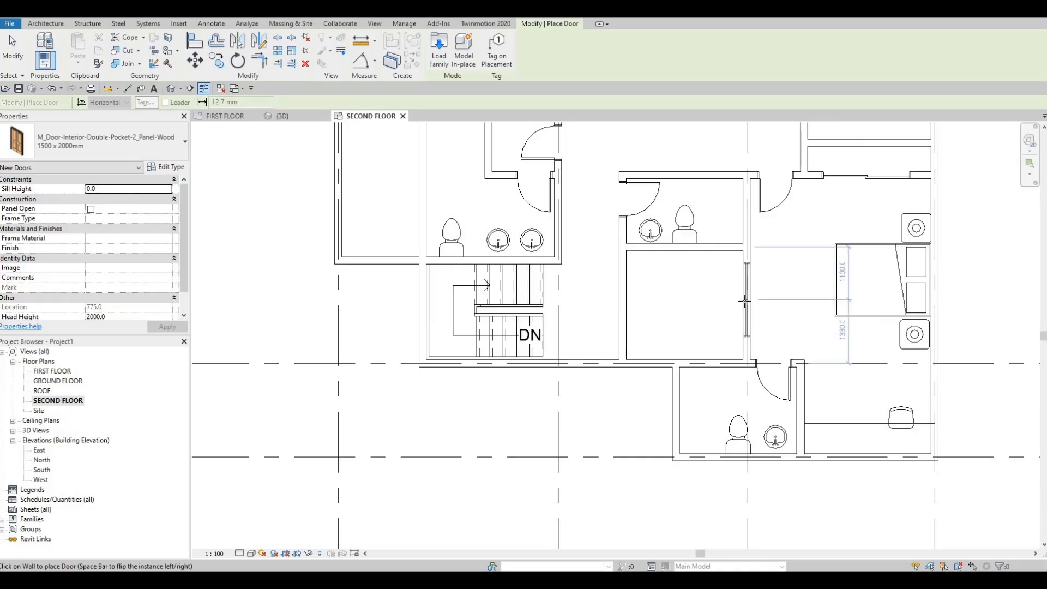
click(746, 303)
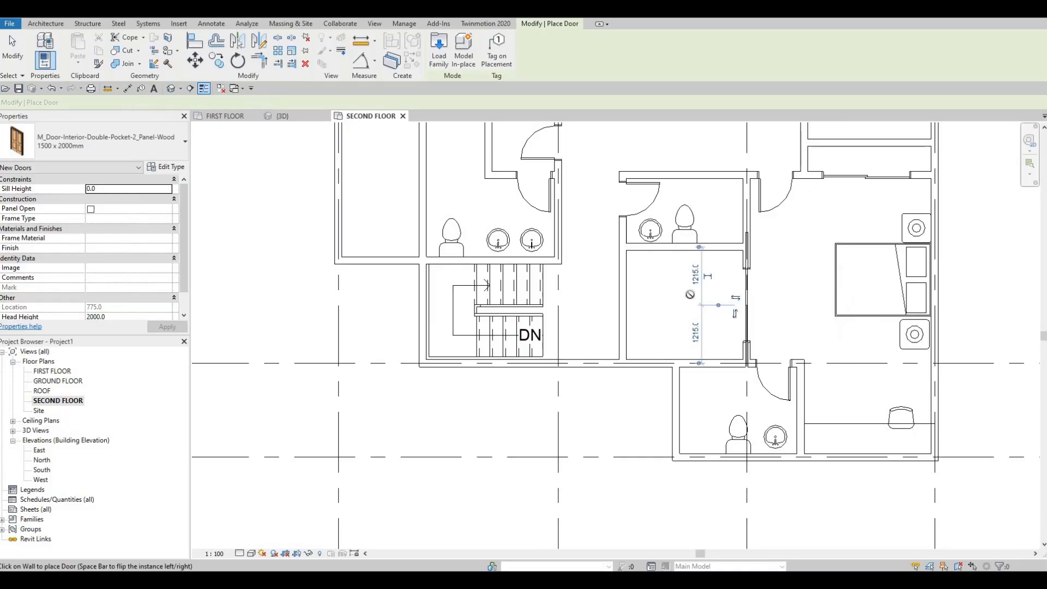
scroll(749, 291, up, 1)
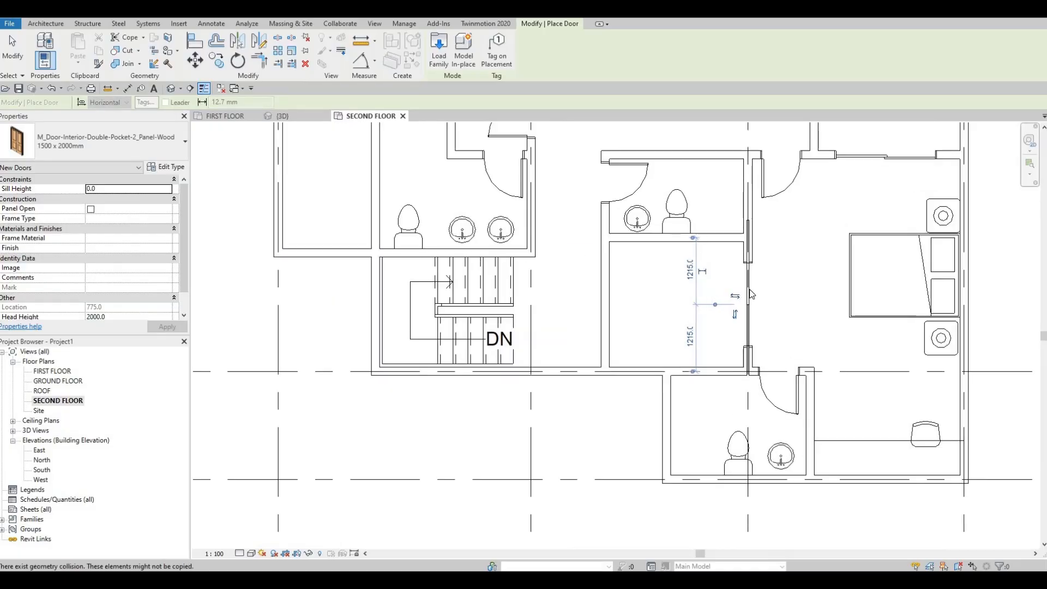
key(Escape)
key(Escape)
Step: Nudge the pocket door up along its wall until its centre is about 1095 mm from the small room's upper wall
click(749, 290)
key(Up)
key(Up)
key(Up)
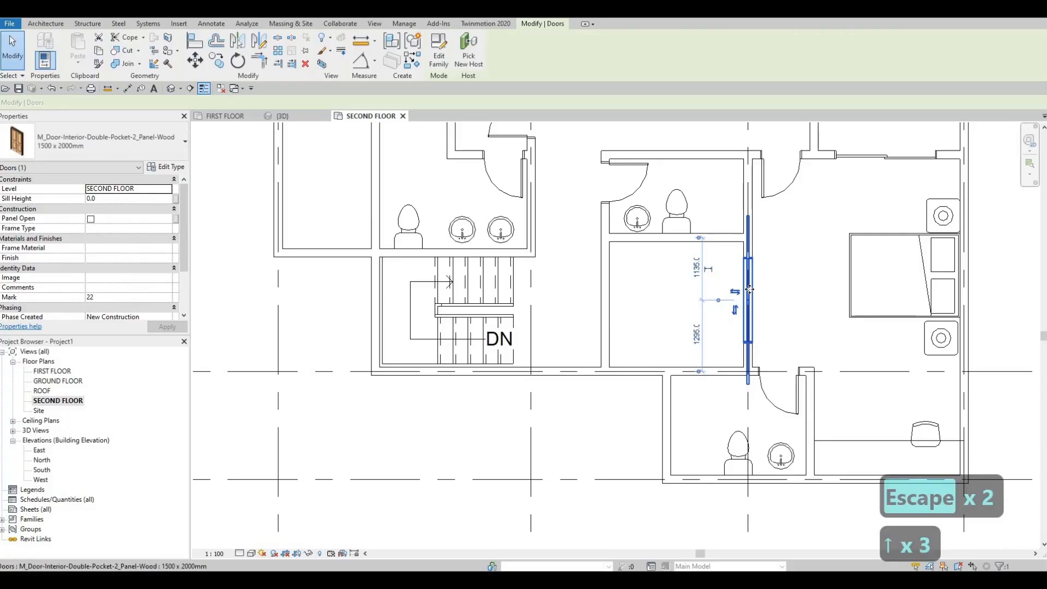
key(Escape)
key(Escape)
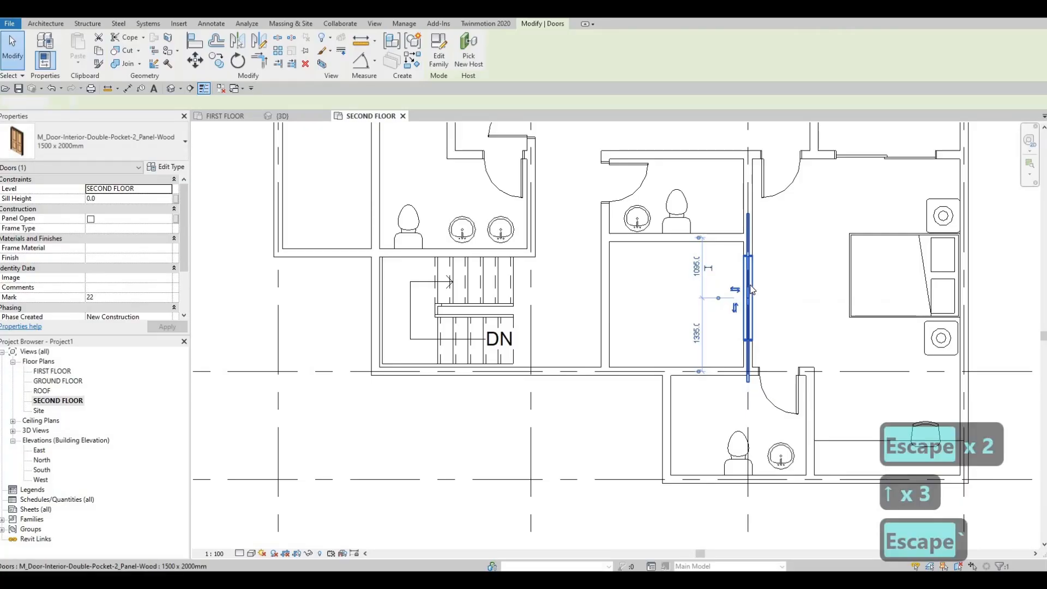
click(90, 153)
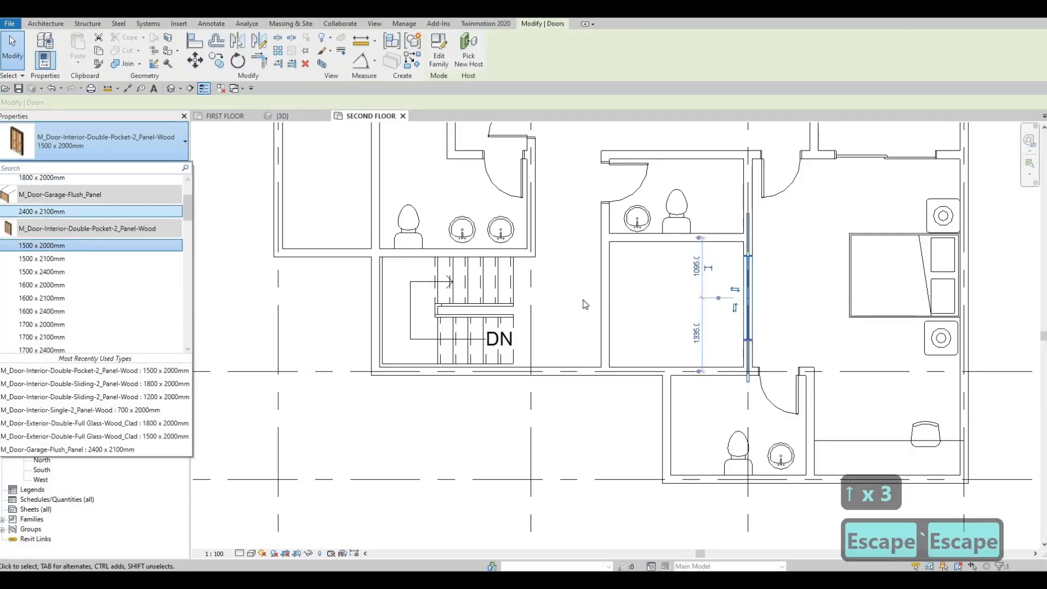
scroll(728, 318, up, 2)
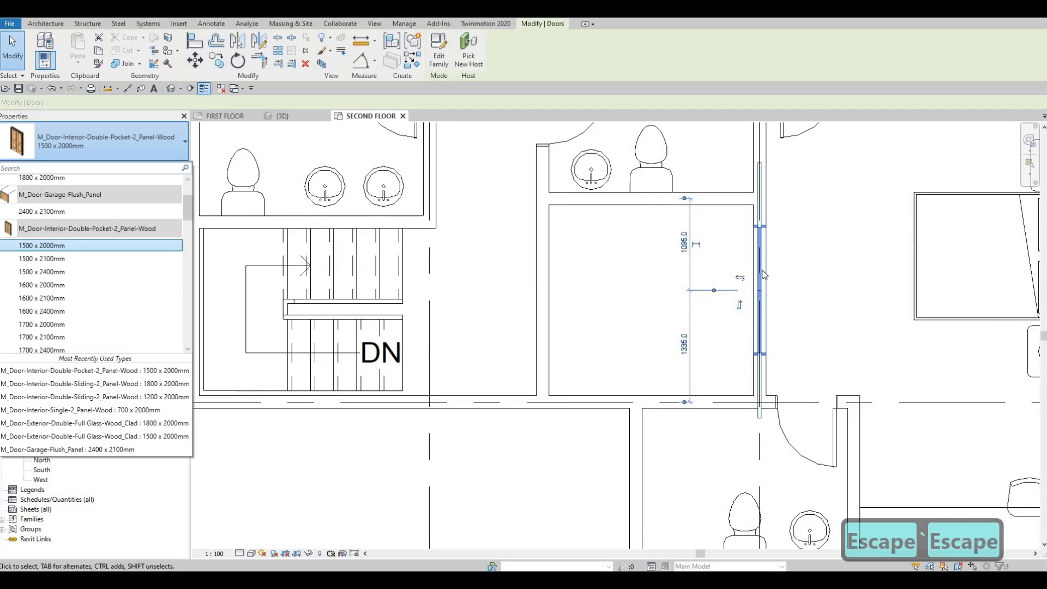
key(Escape)
key(Escape)
key(Escape)
Step: Nudge the pocket door down along its wall until its centre is about 1195 mm from the small room's upper wall
click(761, 286)
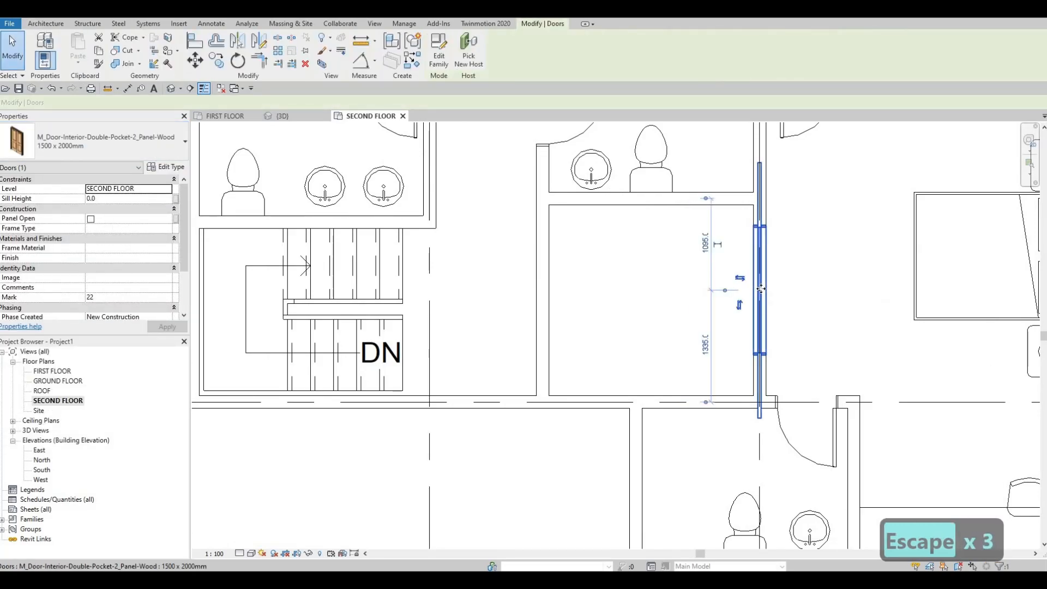
key(Down)
key(Down)
key(Down)
key(Down)
key(Down)
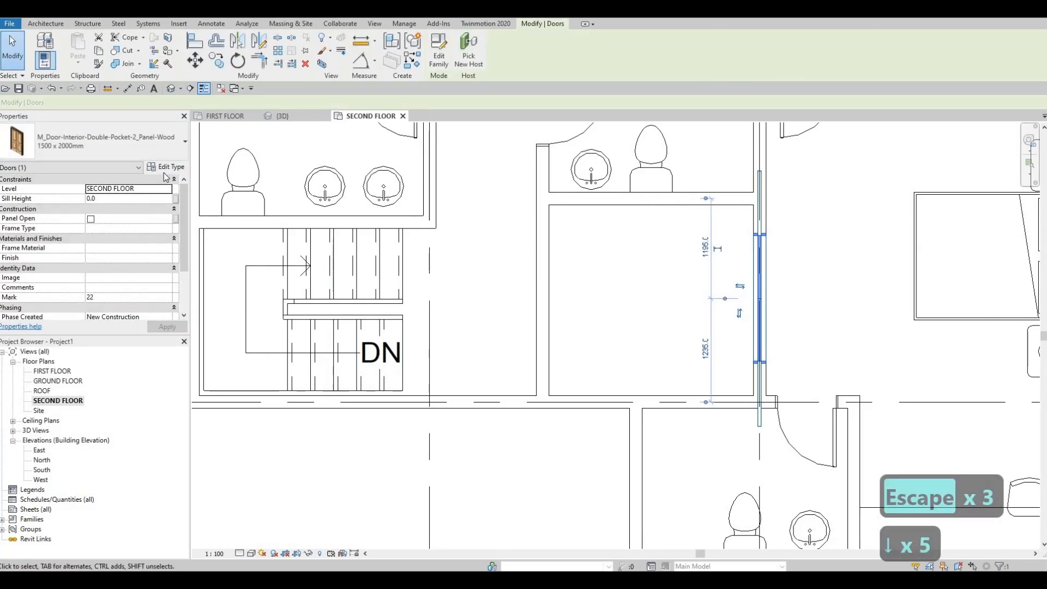
Step: Duplicate the pocket door's type under the name 1200 x 2000mm
click(167, 168)
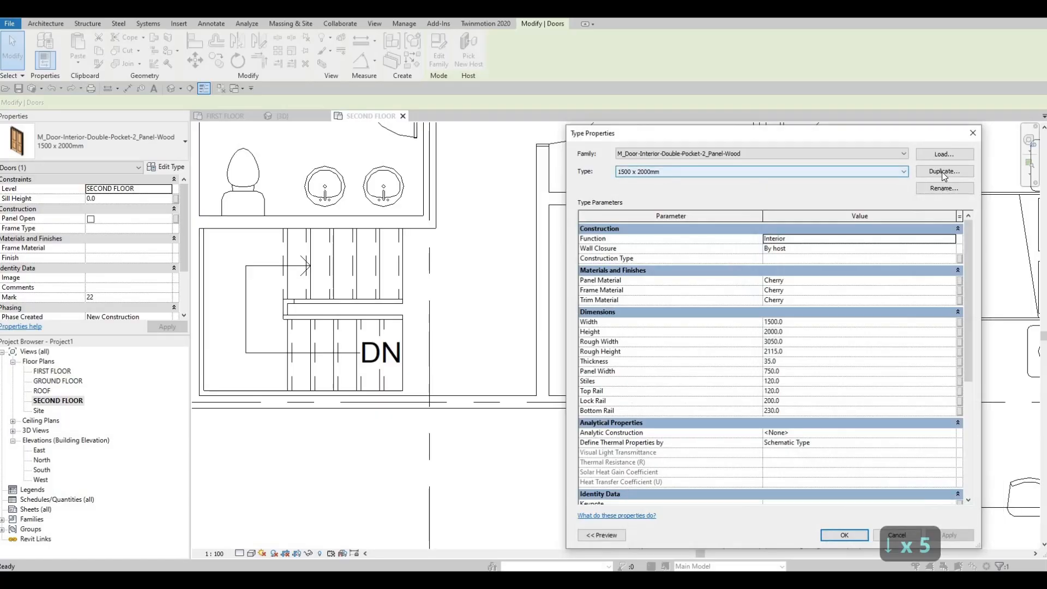
click(942, 173)
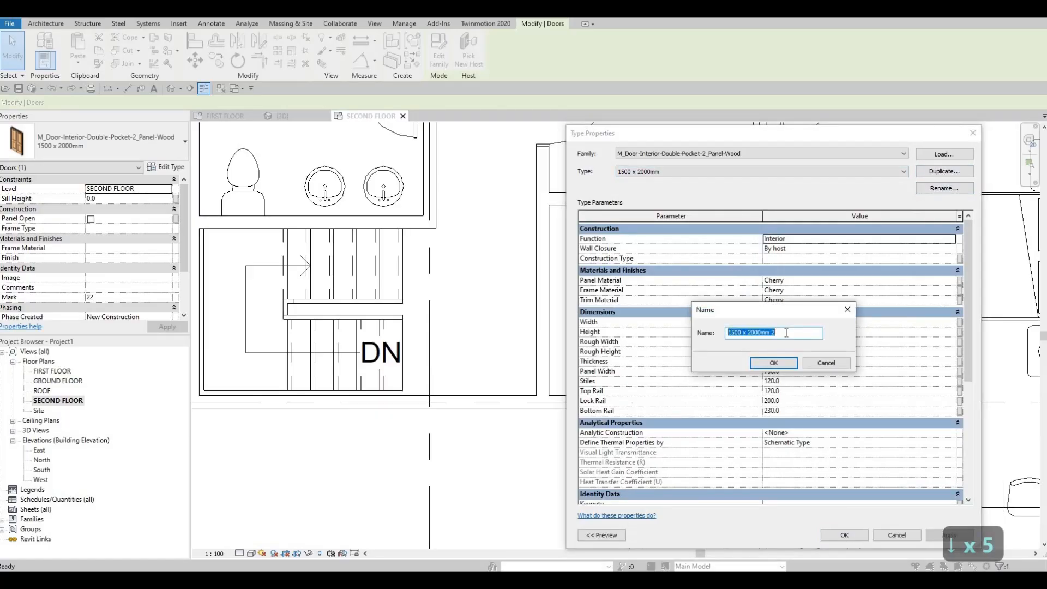
click(774, 333)
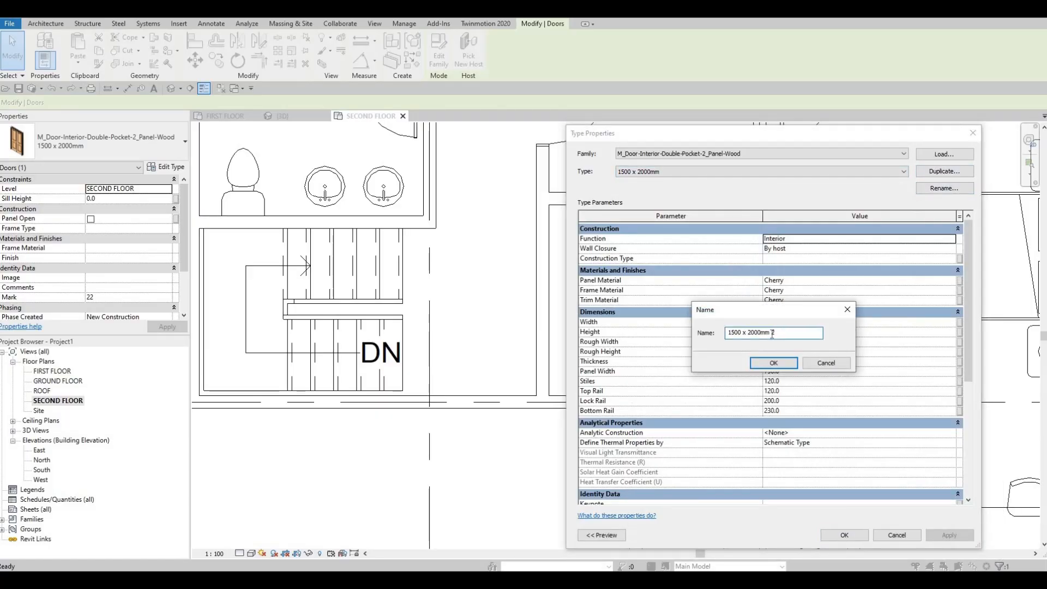
key(BackSpace)
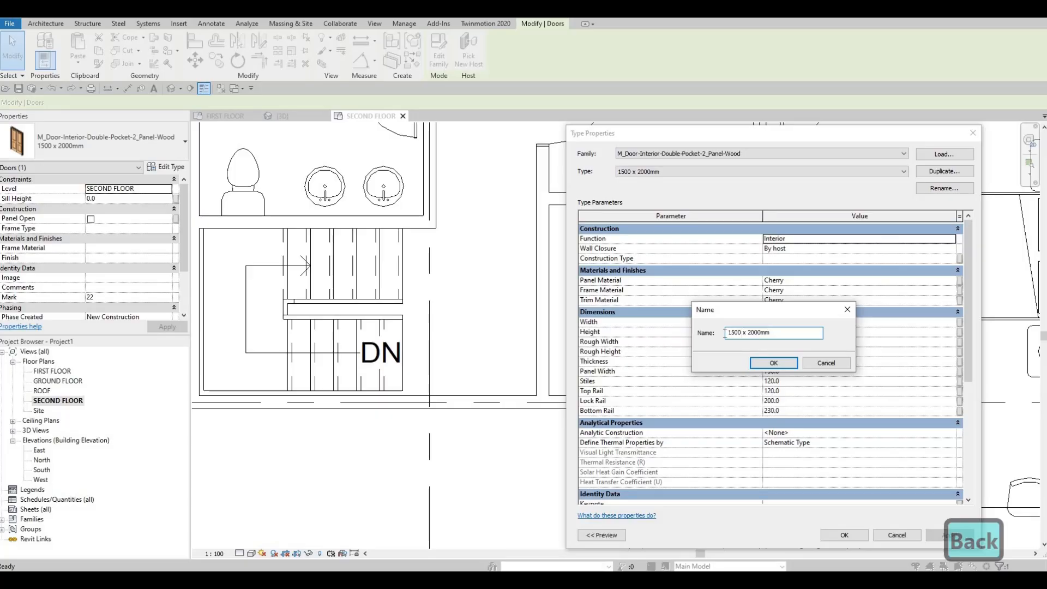
text(200)
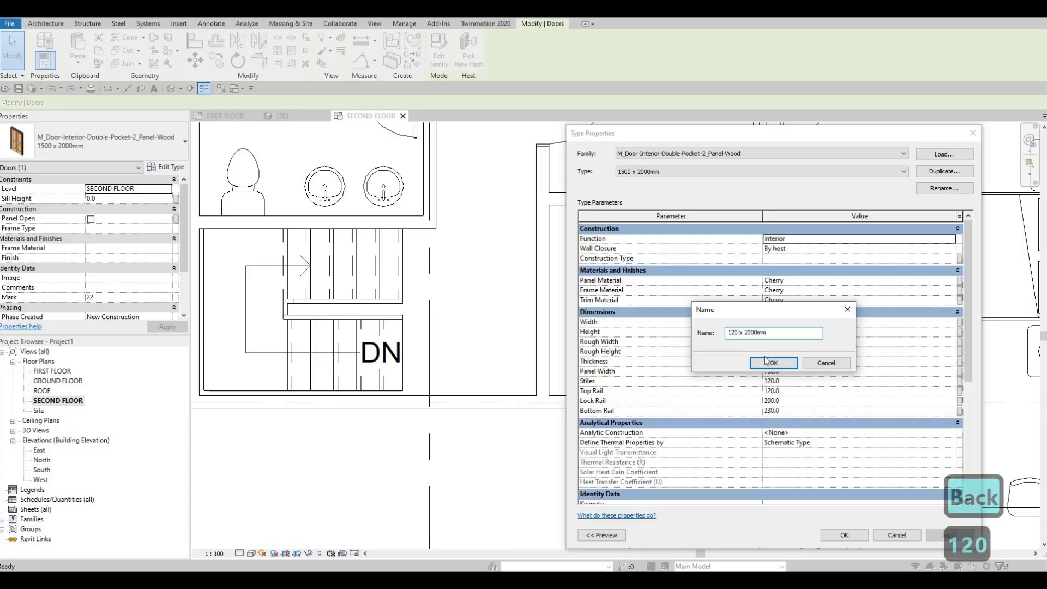
click(780, 363)
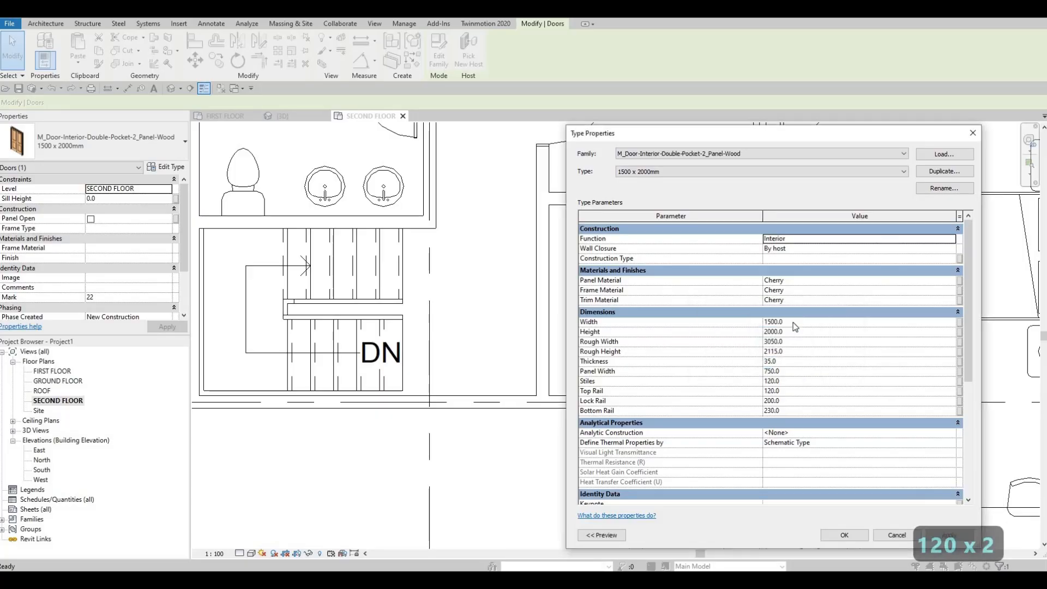
Step: Set the new pocket door type's width to 1200 mm and apply it to the door
text(12)
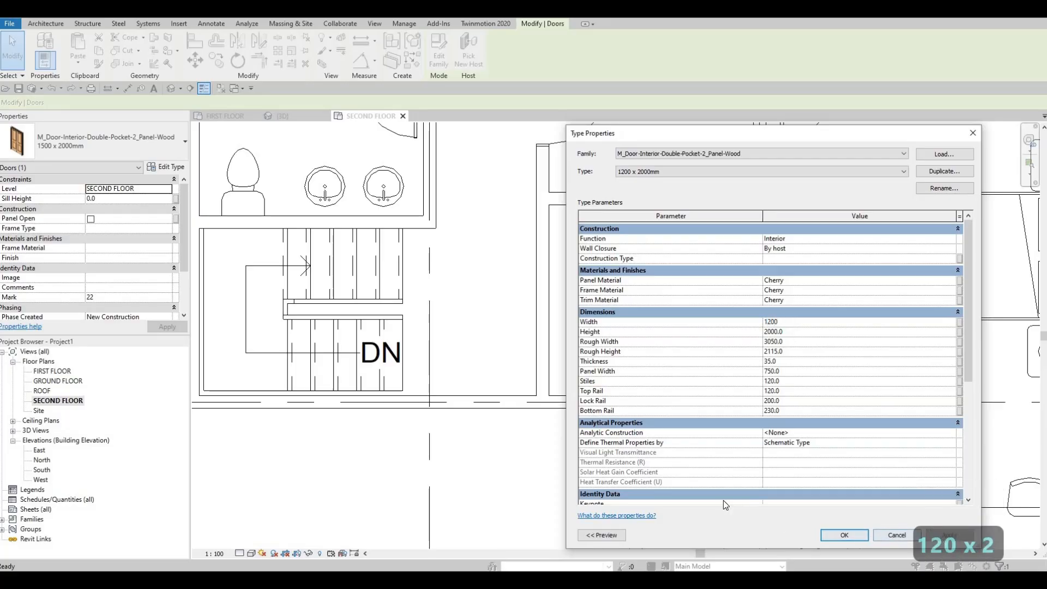
click(843, 534)
key(Escape)
key(Escape)
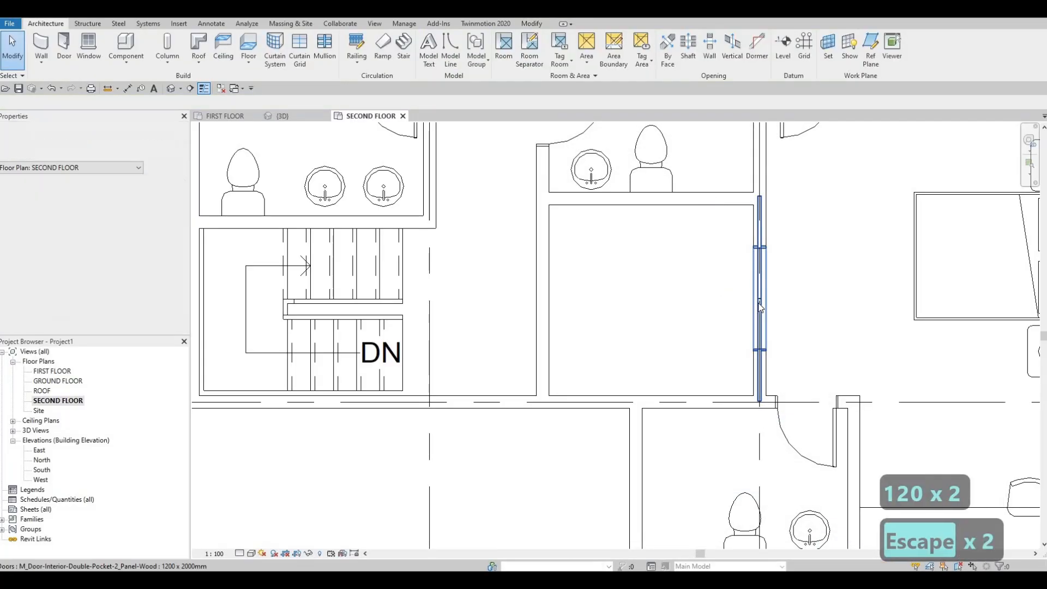
Step: Nudge the narrower pocket door along its wall until its centre is about 1155 mm from the small room's upper wall
click(759, 307)
key(Up)
key(Up)
key(Up)
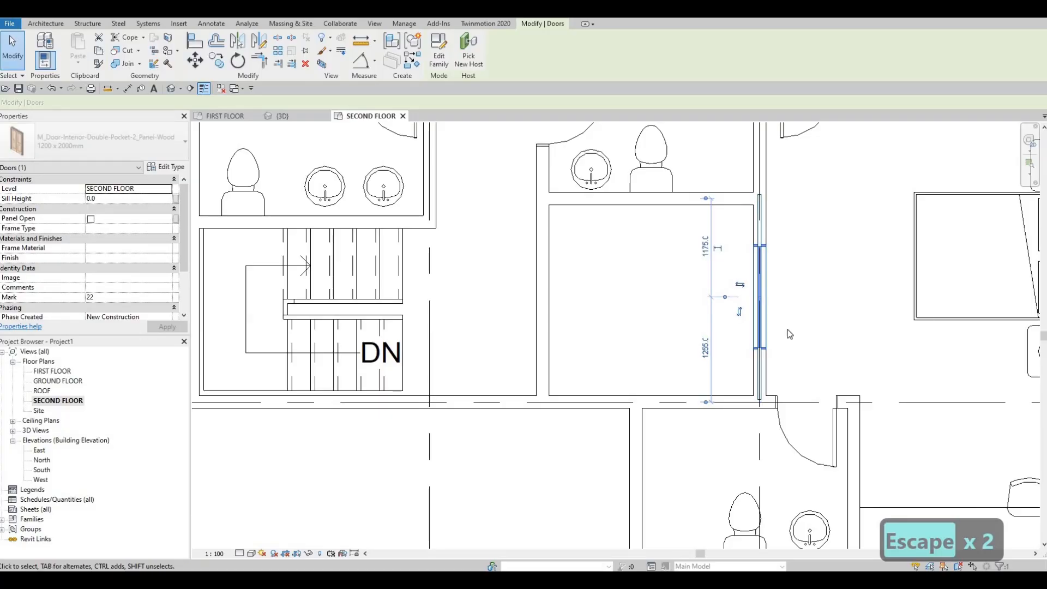
key(Down)
scroll(755, 316, down, 2)
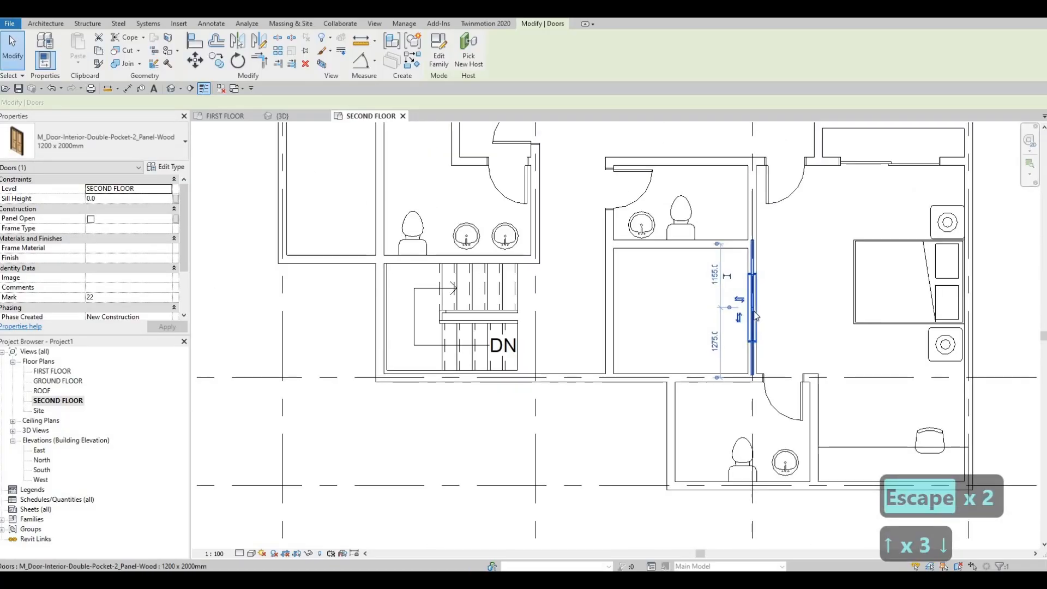
key(Escape)
Step: Place a matching 1200 x 2000mm double pocket door midway along the wall between the two-basin bathroom and the narrow closet beside it
click(755, 315)
key(c)
key(s)
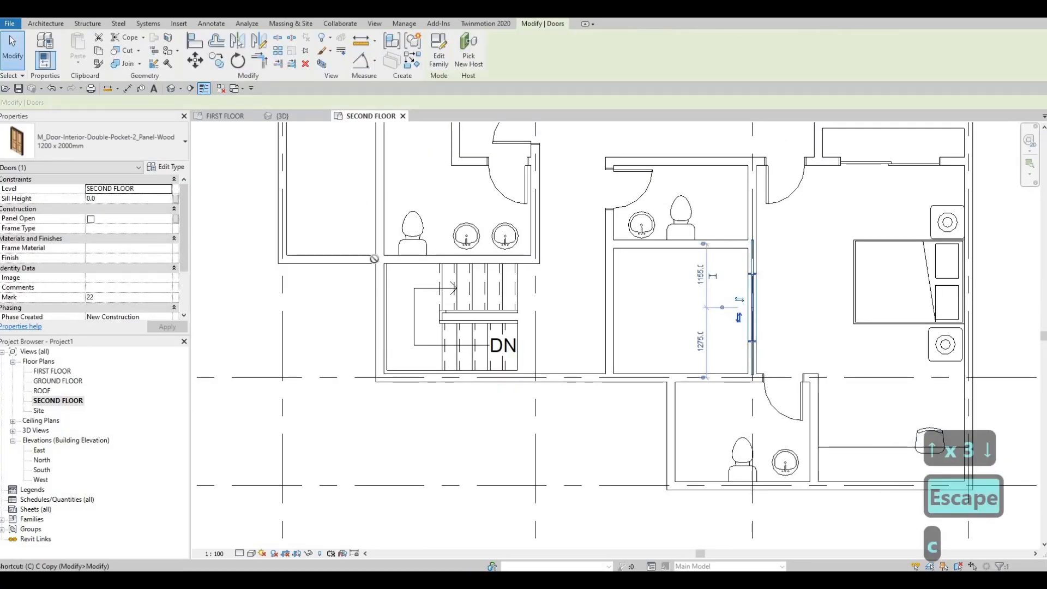
middle_drag(388, 176, 455, 308)
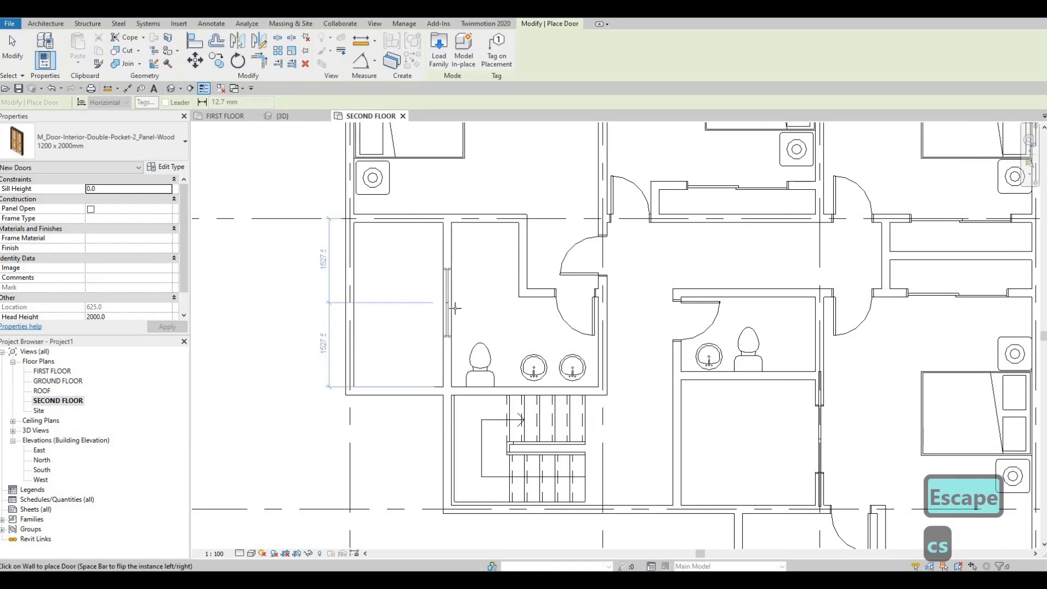
key(Escape)
key(Escape)
key(Escape)
scroll(510, 303, down, 1)
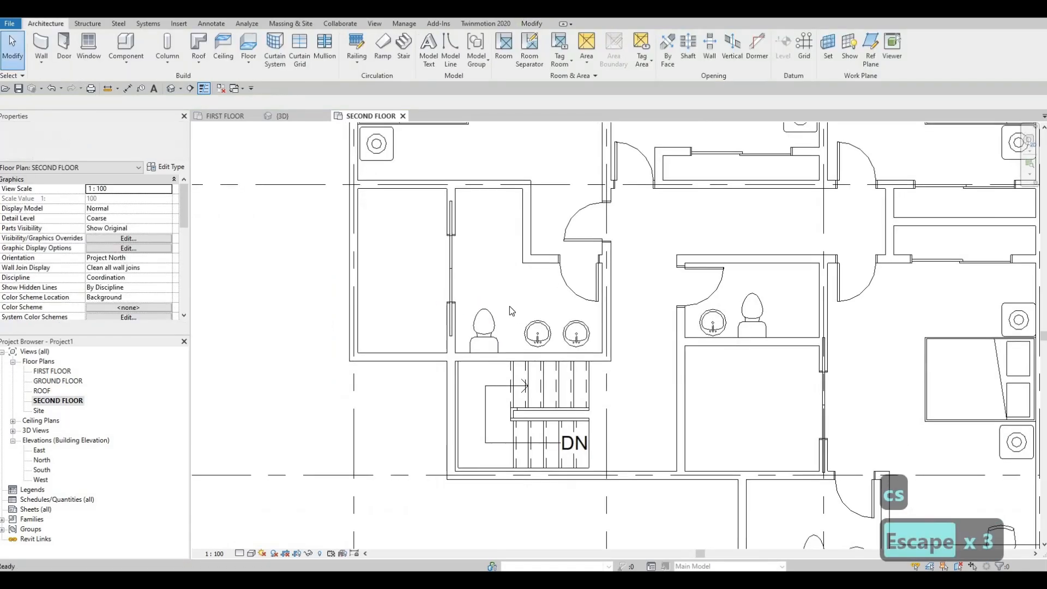
middle_drag(402, 259, 470, 260)
scroll(470, 260, up, 2)
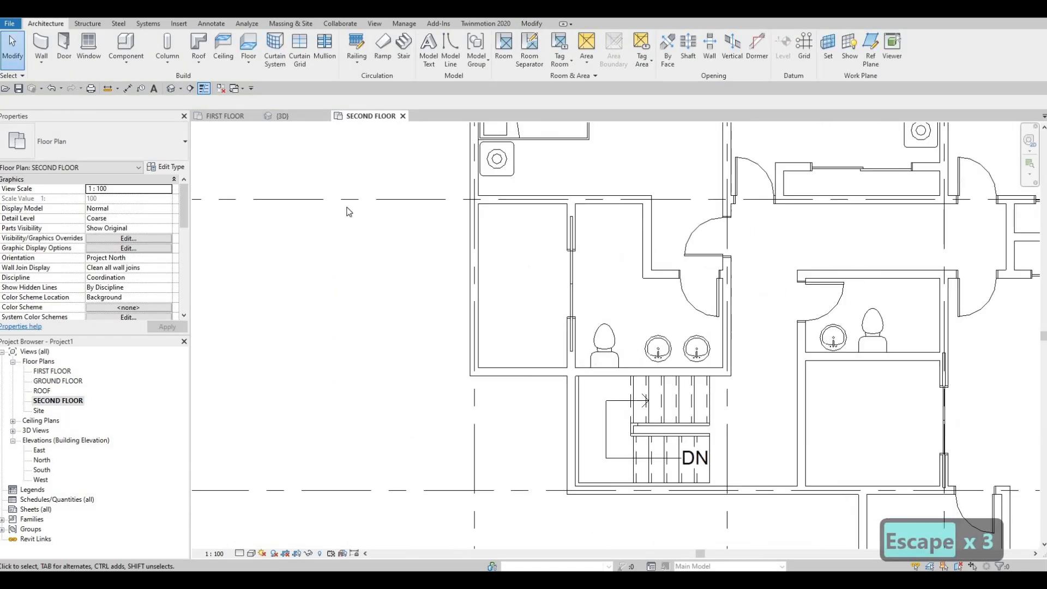
middle_drag(760, 320, 644, 322)
key(Escape)
scroll(696, 318, down, 1)
middle_drag(443, 242, 434, 296)
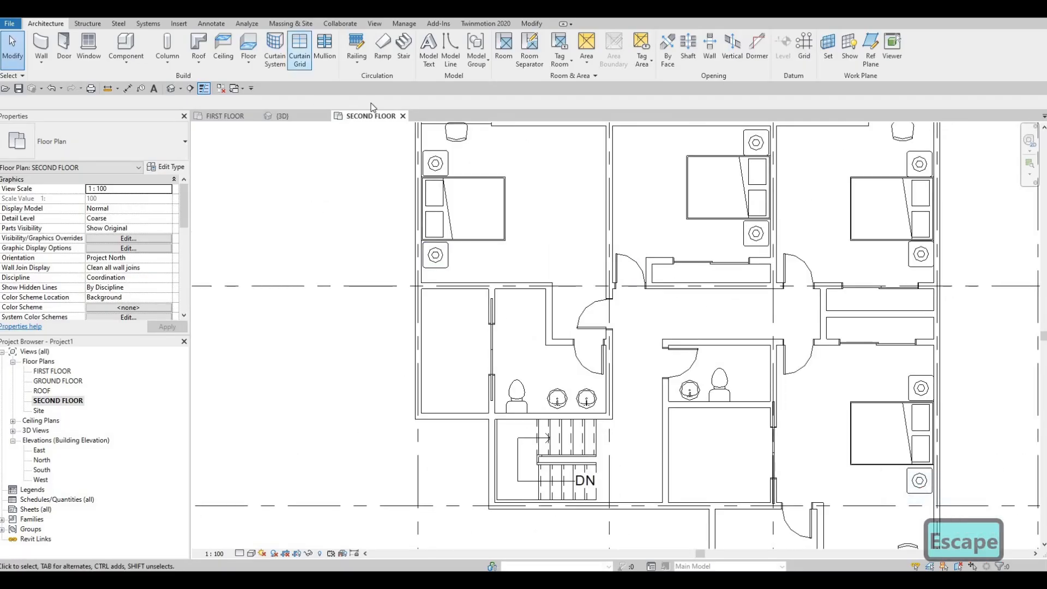
Step: Draw a three-sided Thin Lines detail outline, about 1100 mm deep from the pocket-door wall, inside the closet beside the two-basin bathroom
middle_drag(816, 233, 777, 315)
click(862, 202)
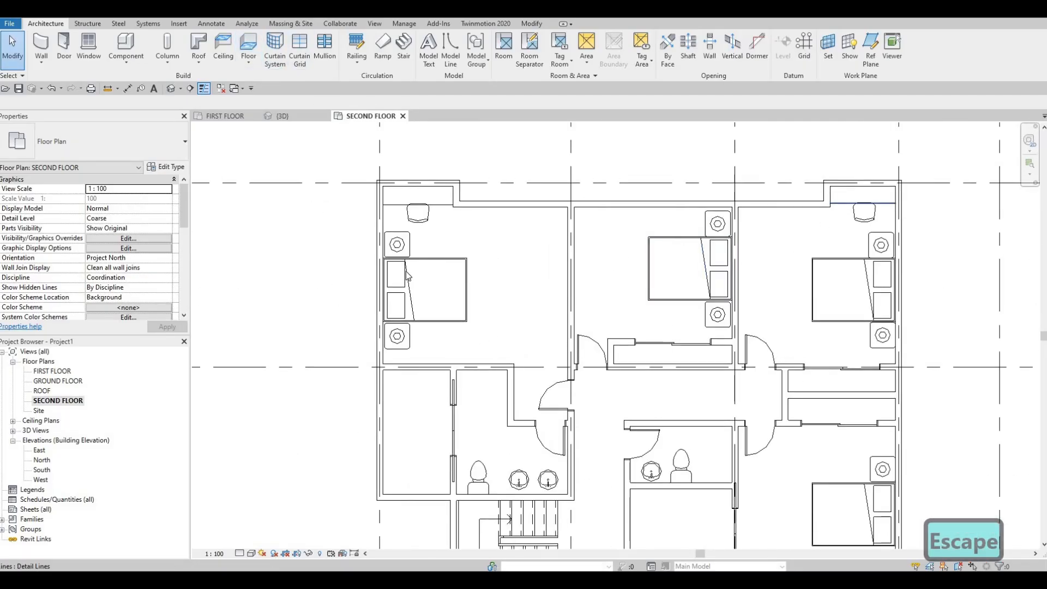
key(c)
key(s)
scroll(586, 237, up, 3)
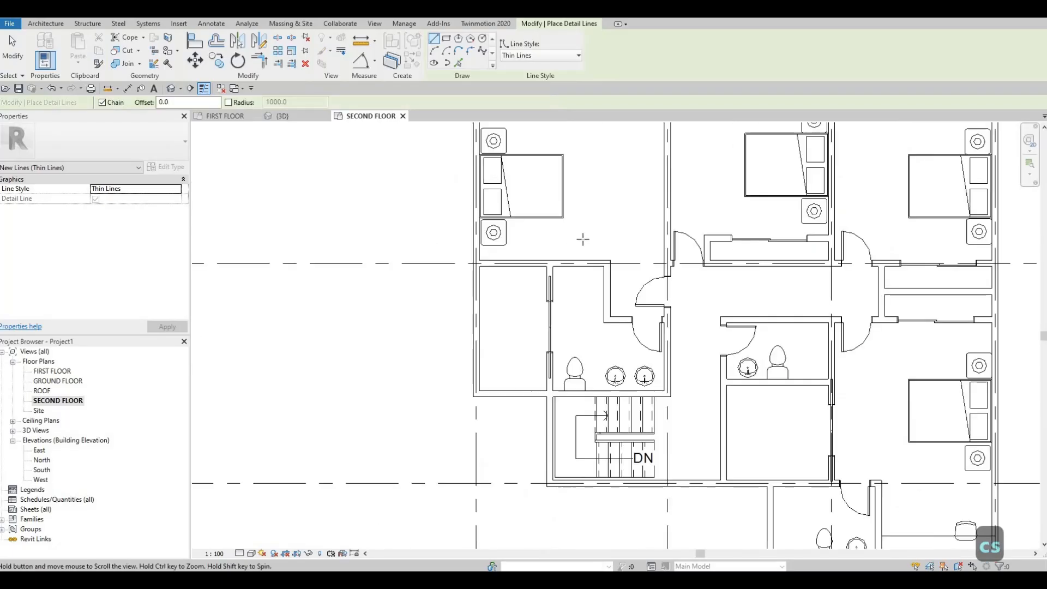
scroll(609, 240, up, 1)
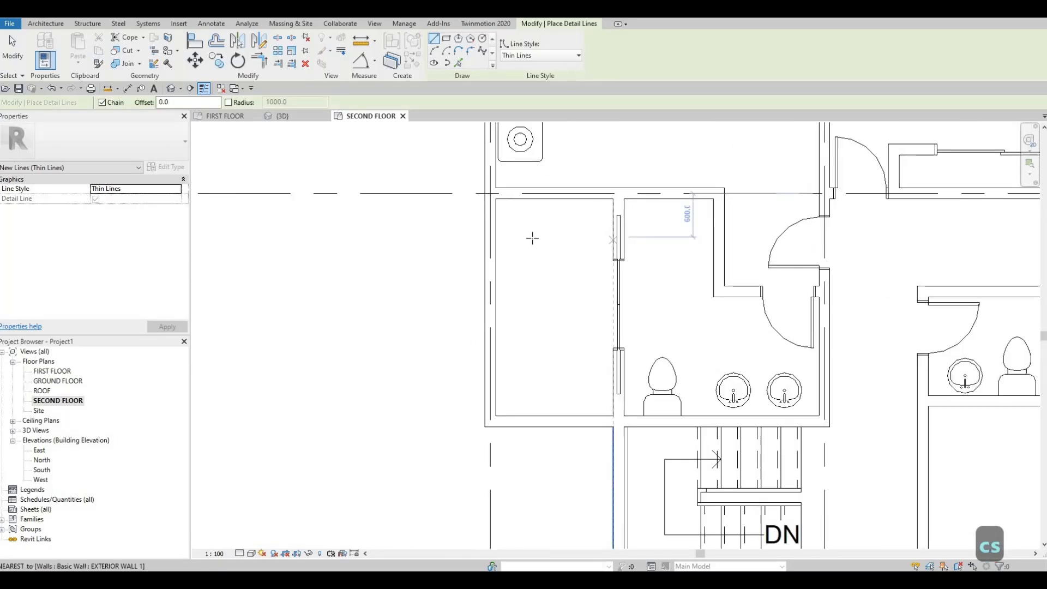
click(613, 237)
click(532, 236)
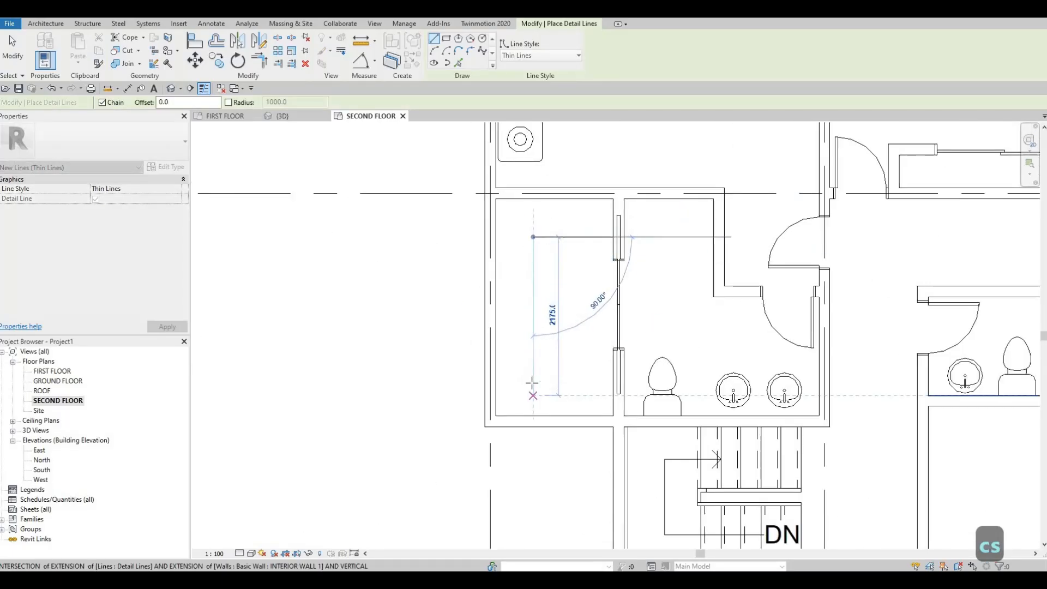
click(533, 382)
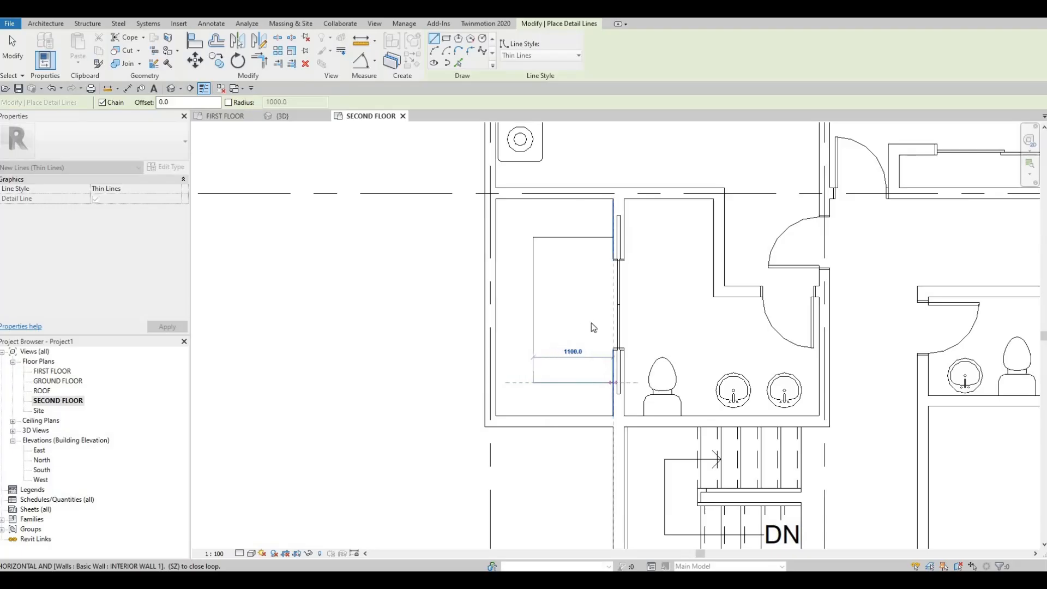
key(Escape)
Step: Draw a similar three-sided detail-line outline inside the small room beside the lower-right bedroom, starting and ending at its pocket-door wall
middle_drag(678, 361, 642, 343)
scroll(805, 367, down, 1)
middle_drag(805, 367, 597, 315)
scroll(702, 321, up, 1)
click(585, 320)
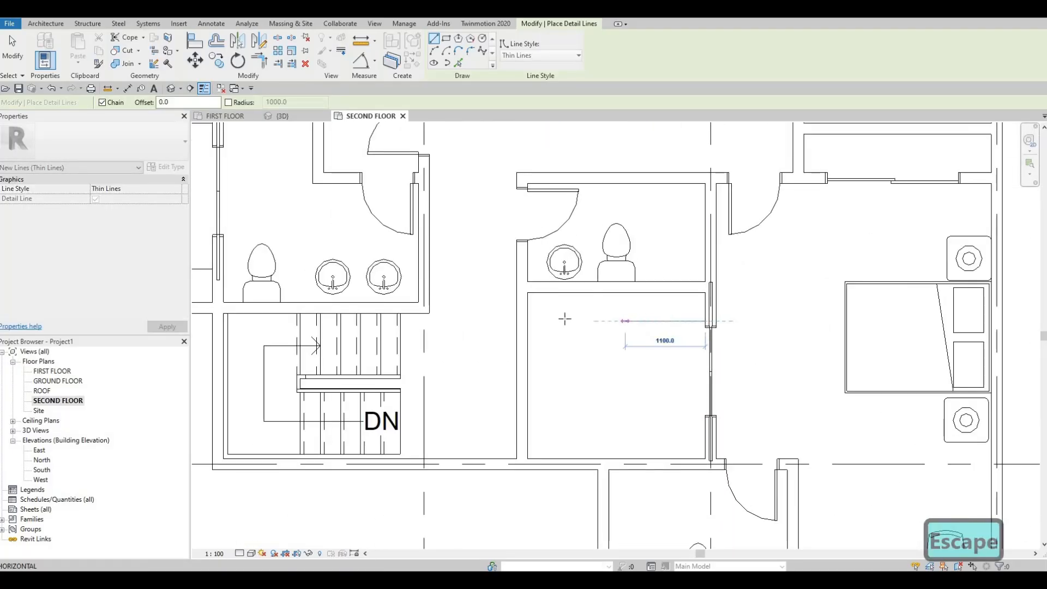
click(566, 321)
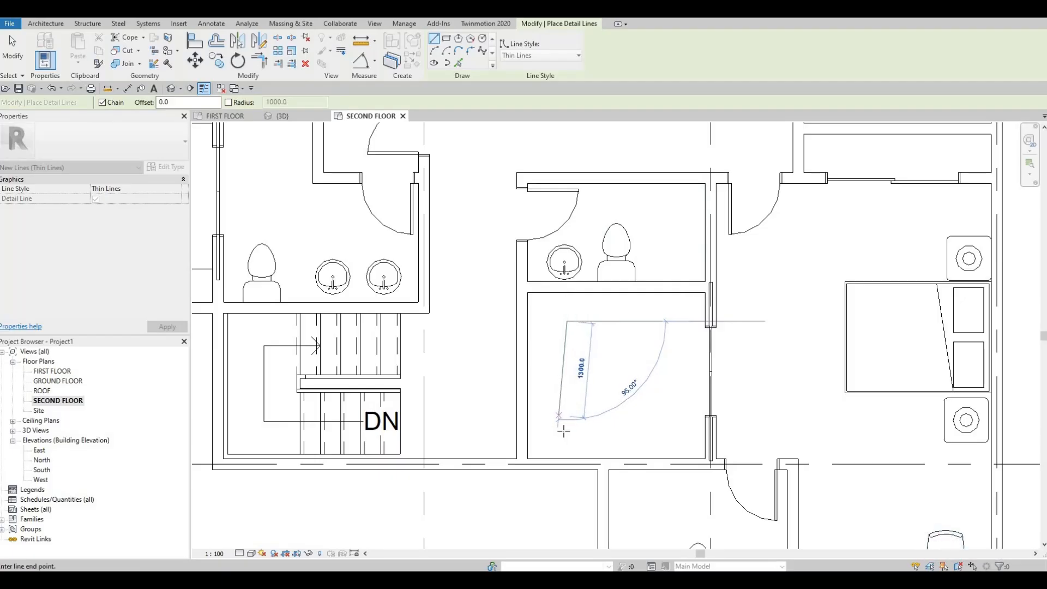
click(691, 427)
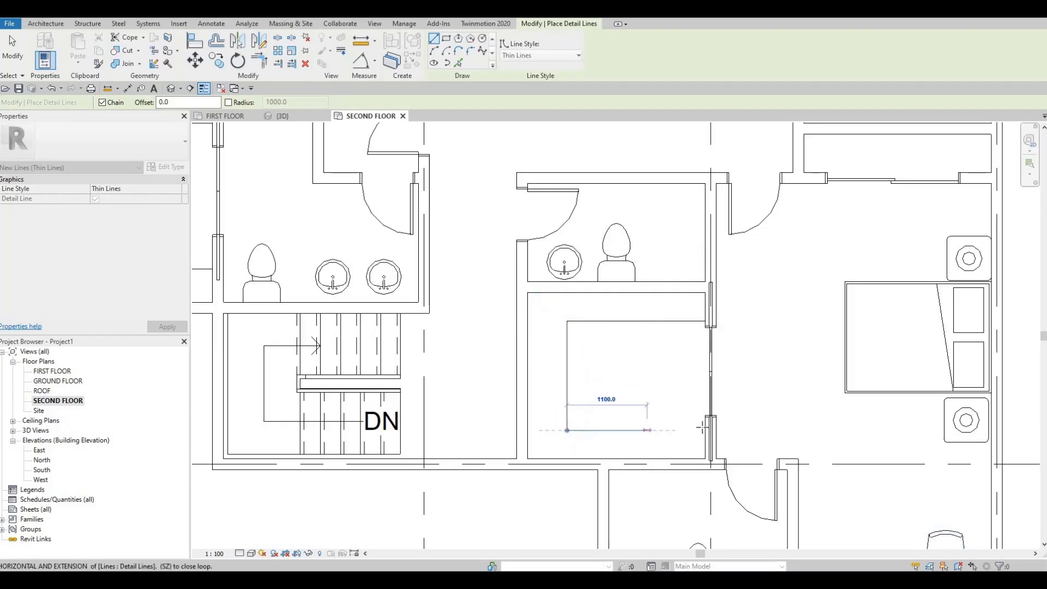
click(705, 430)
key(Escape)
middle_drag(569, 374, 596, 381)
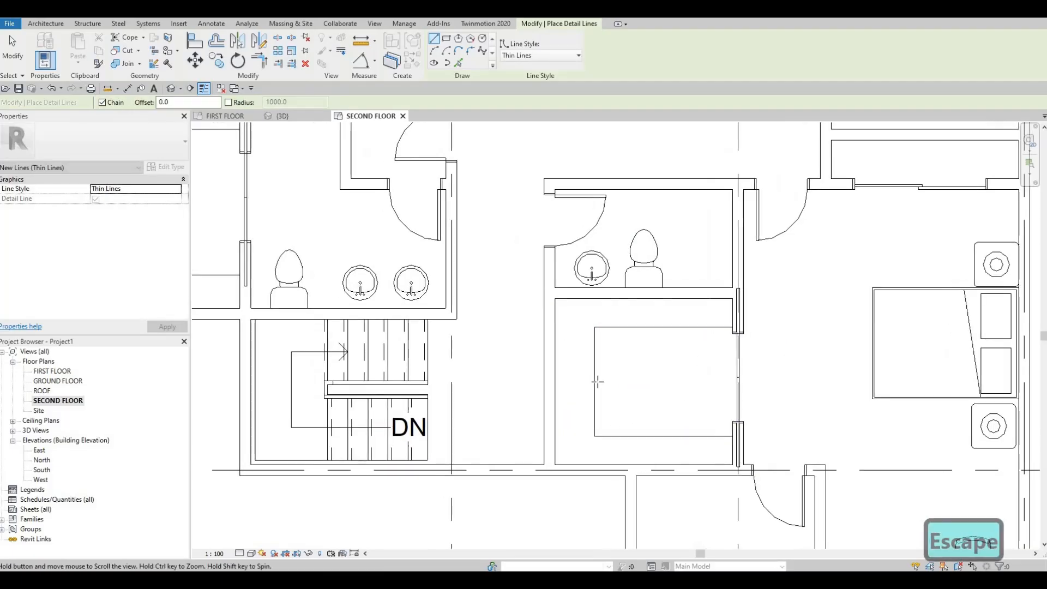
scroll(436, 344, down, 1)
middle_drag(436, 344, 518, 360)
scroll(519, 360, down, 1)
middle_drag(701, 183, 701, 273)
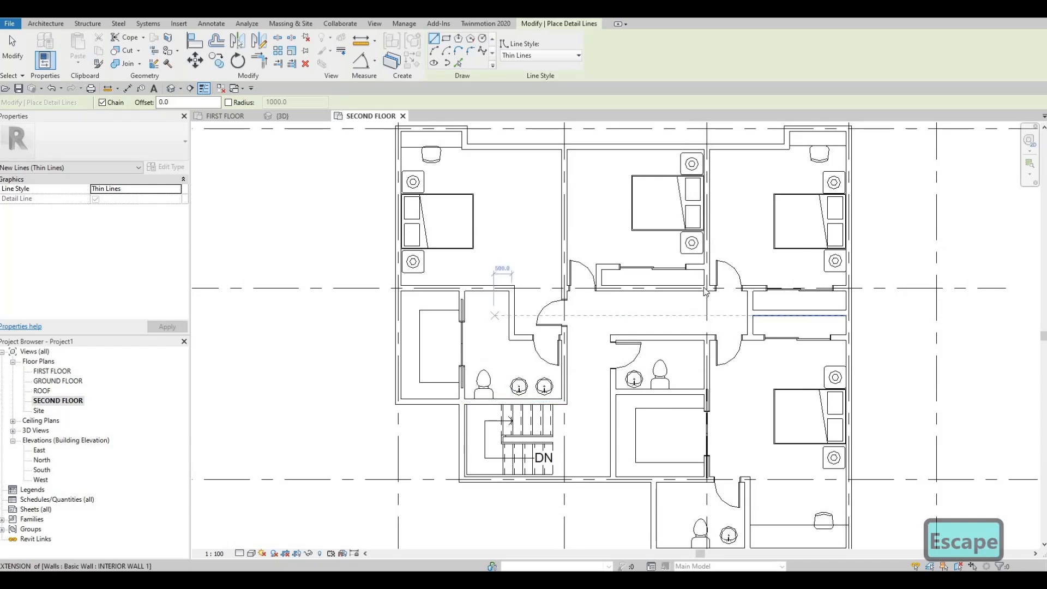
key(Escape)
Step: Draw a three-sided <Demolished> detail-line outline just outside the existing outline in the closet beside the two-basin bathroom
middle_drag(719, 310, 705, 290)
middle_drag(627, 143, 621, 206)
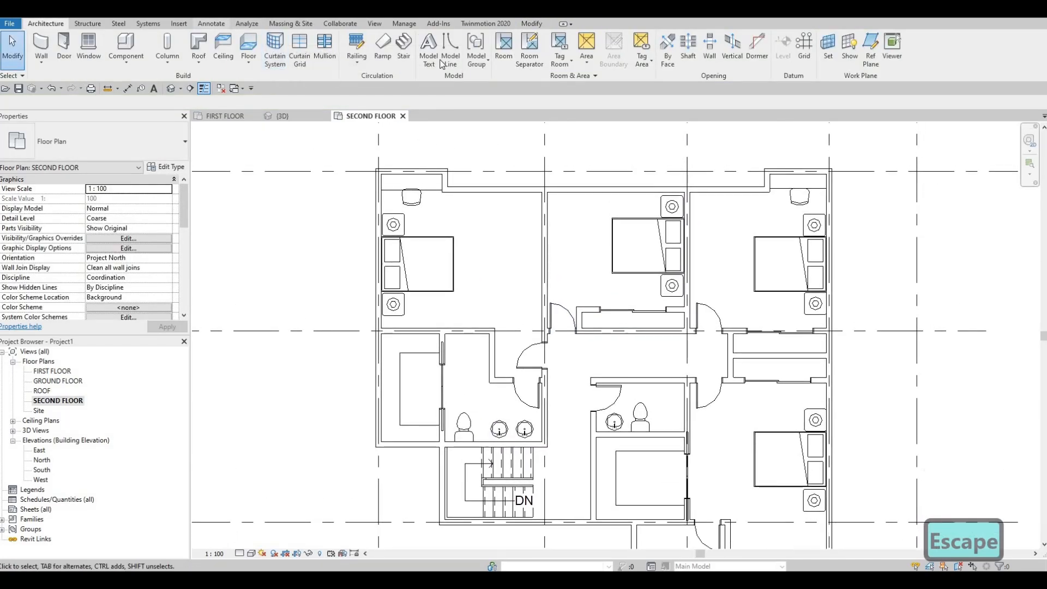
scroll(442, 64, down, 5)
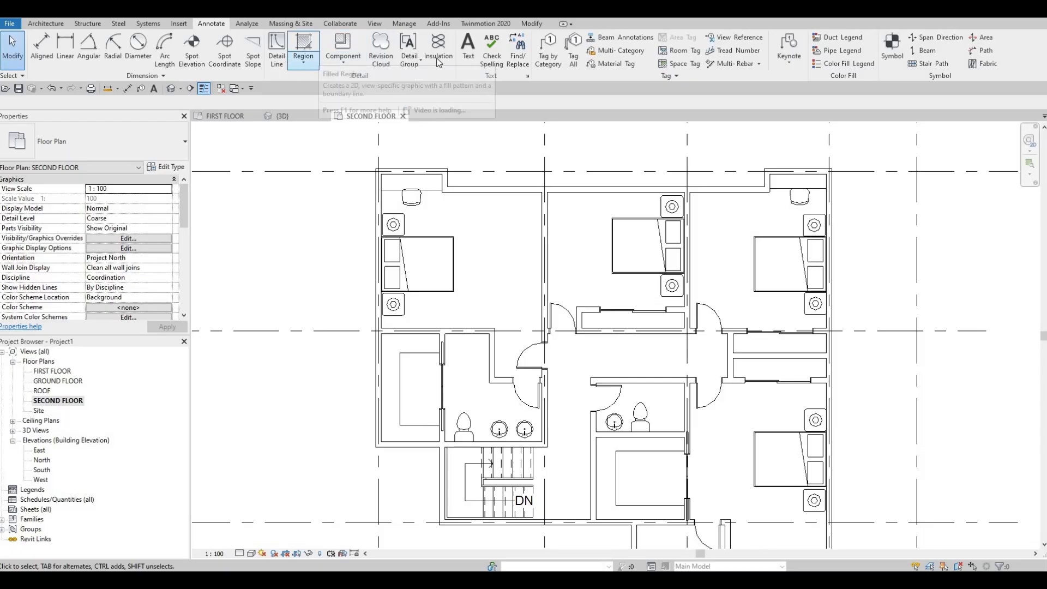
click(276, 51)
click(546, 55)
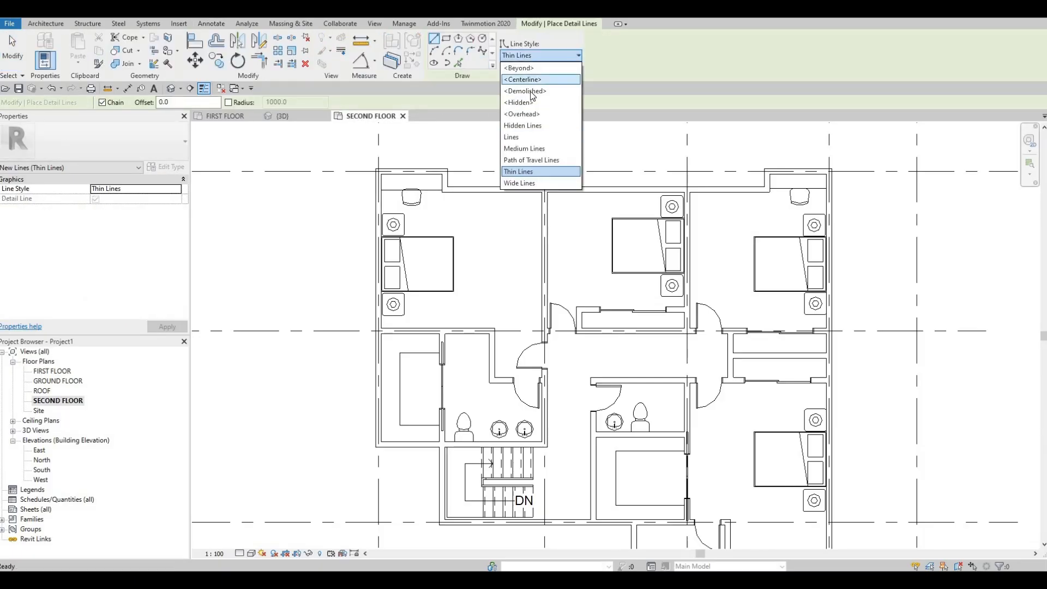
click(526, 93)
scroll(428, 341, up, 6)
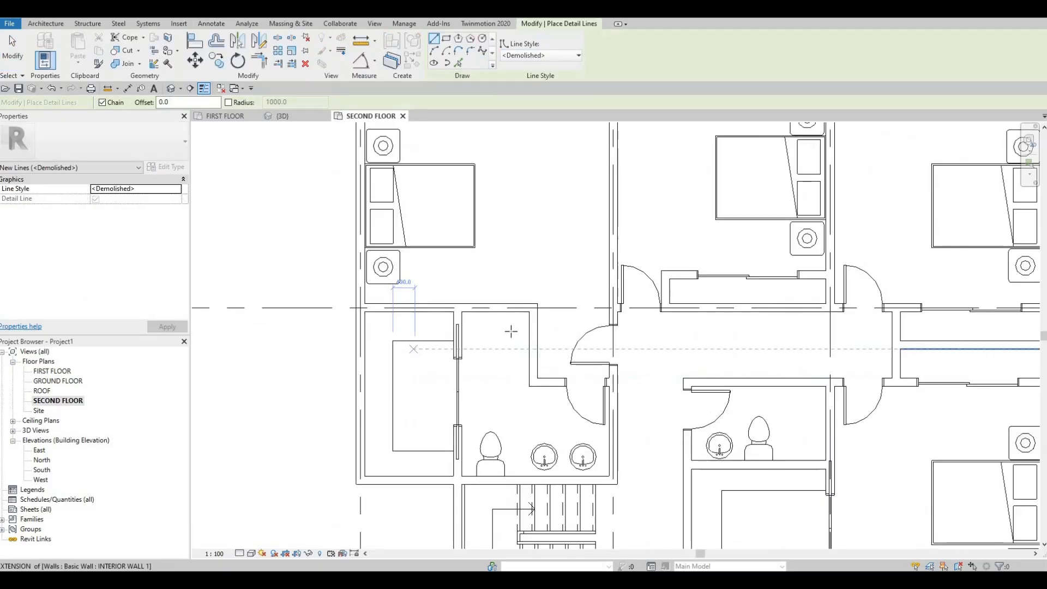
click(503, 328)
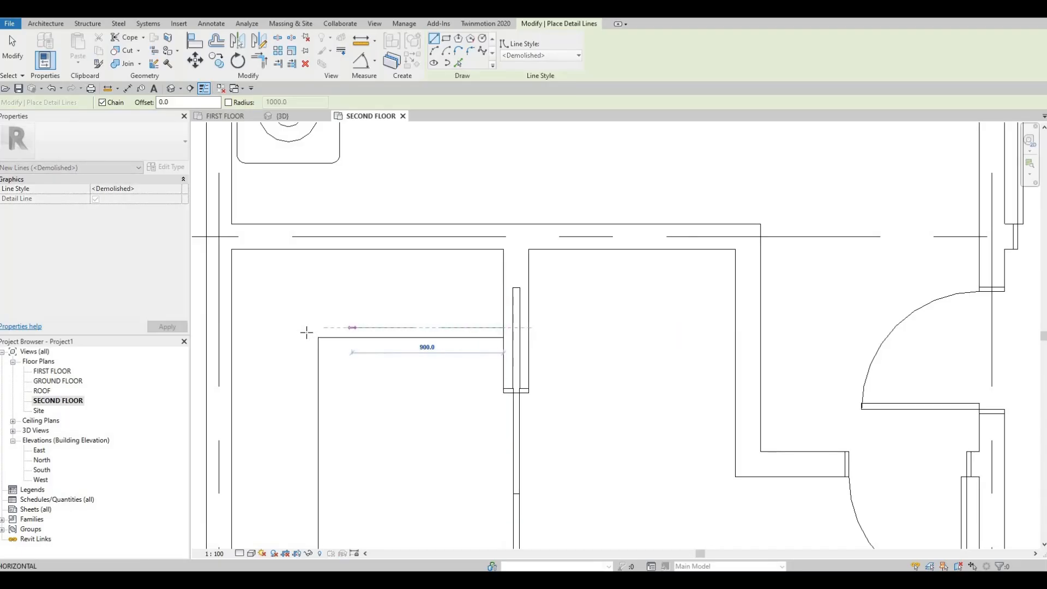
click(305, 328)
middle_drag(304, 451, 318, 194)
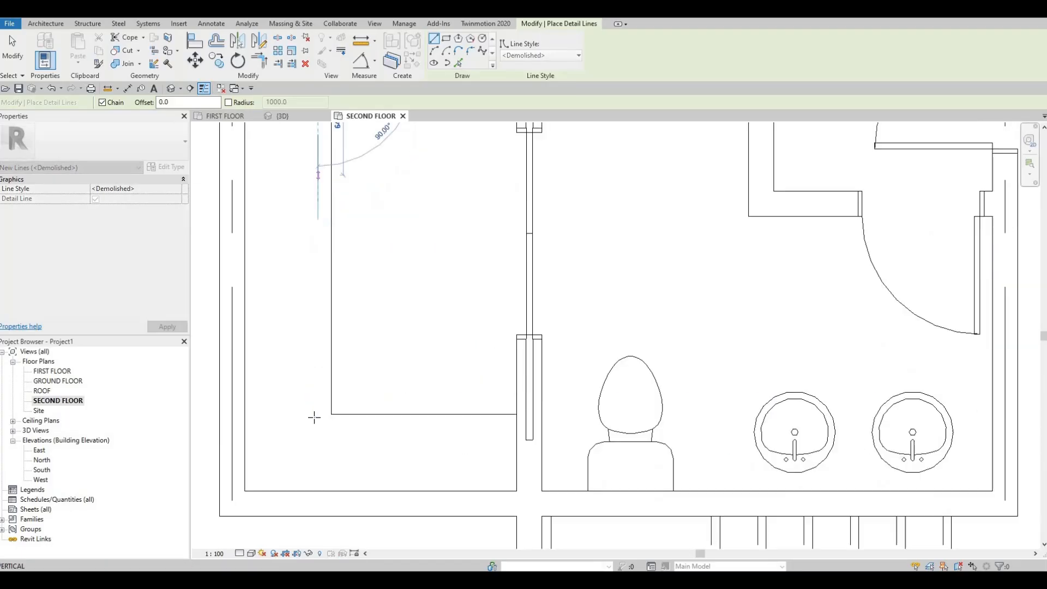
click(513, 425)
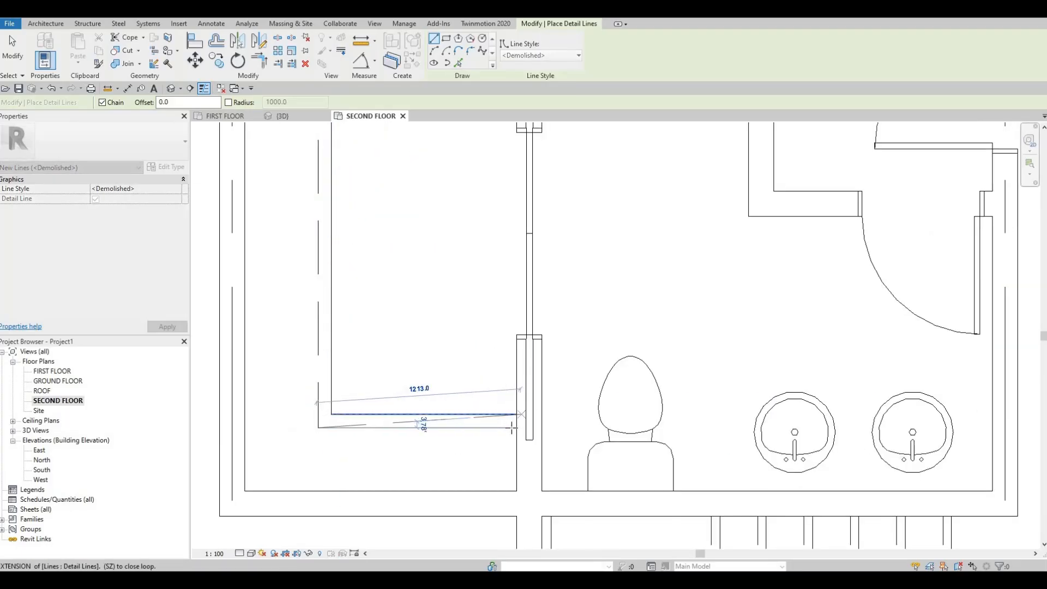
key(Escape)
Step: Draw a matching <Demolished> outline, about 1620 mm along its long side, around the existing outline in the small room beside the lower-right bedroom
scroll(736, 278, down, 4)
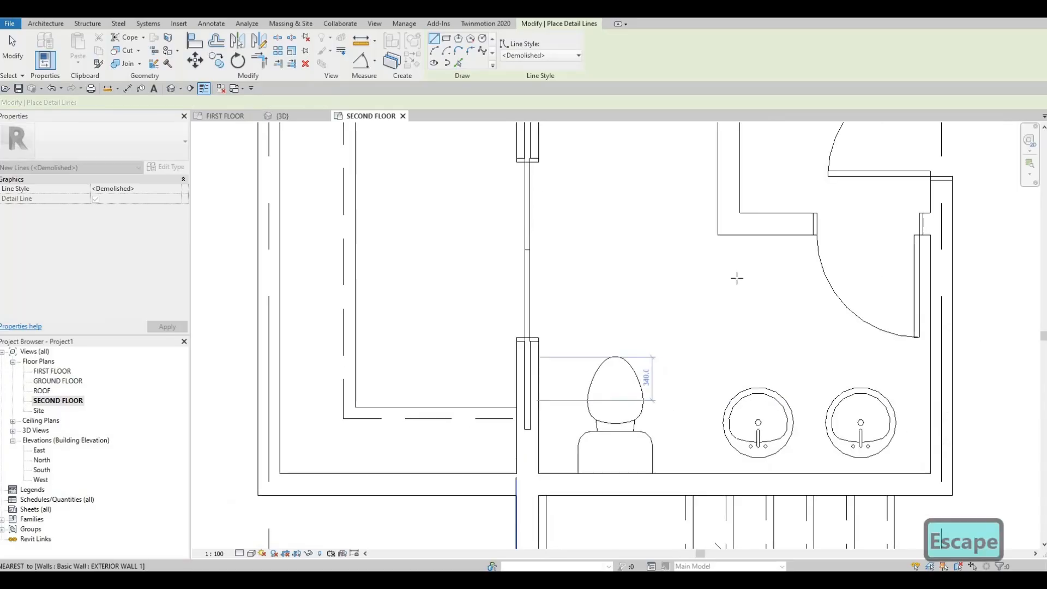
middle_drag(927, 392, 605, 240)
middle_drag(900, 270, 799, 245)
scroll(809, 243, up, 2)
scroll(818, 239, up, 1)
click(819, 241)
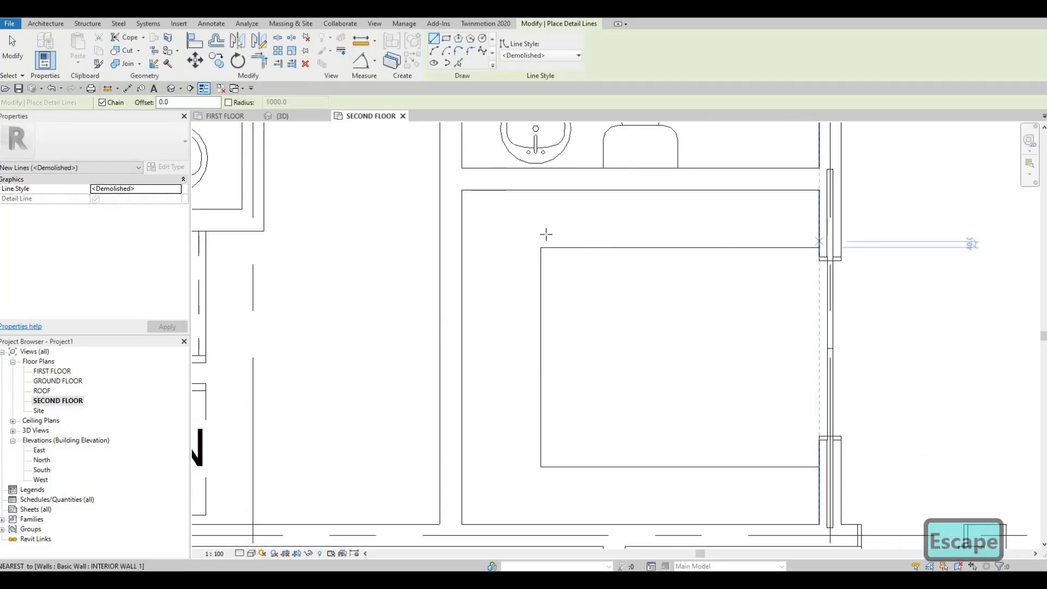
click(517, 400)
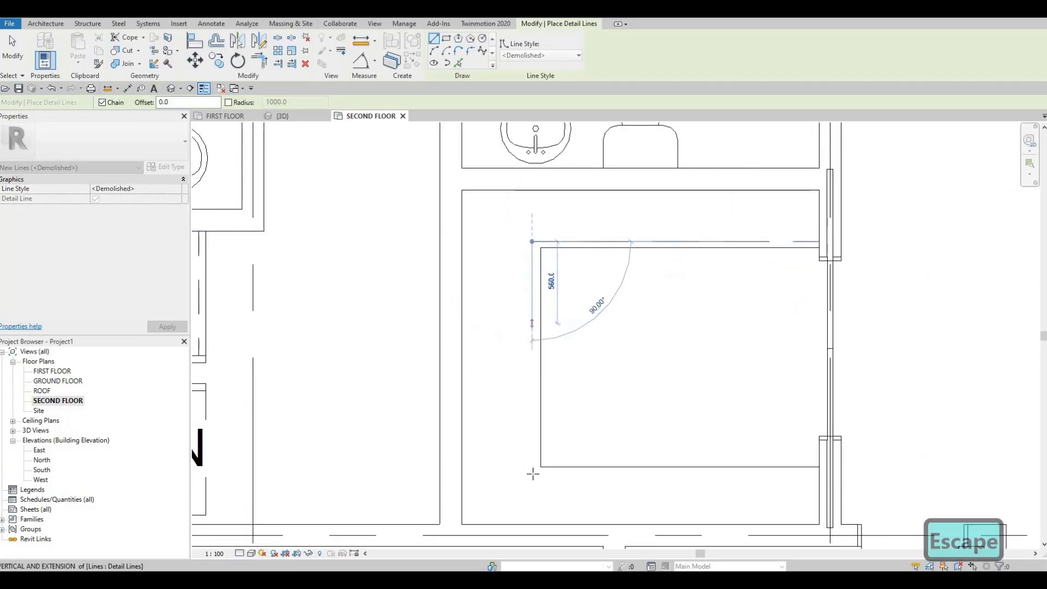
click(532, 479)
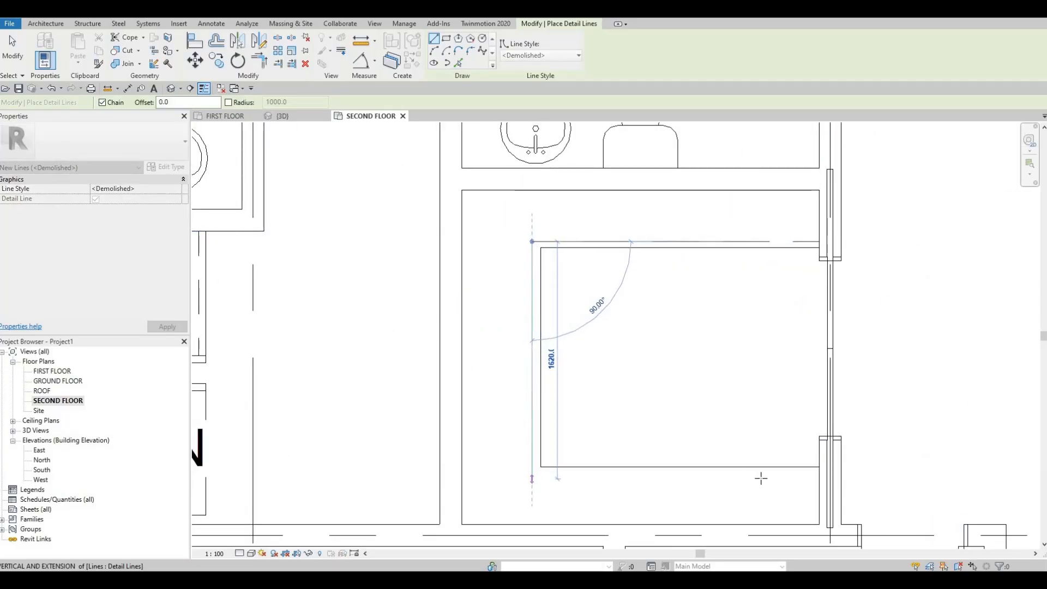
click(821, 479)
key(Escape)
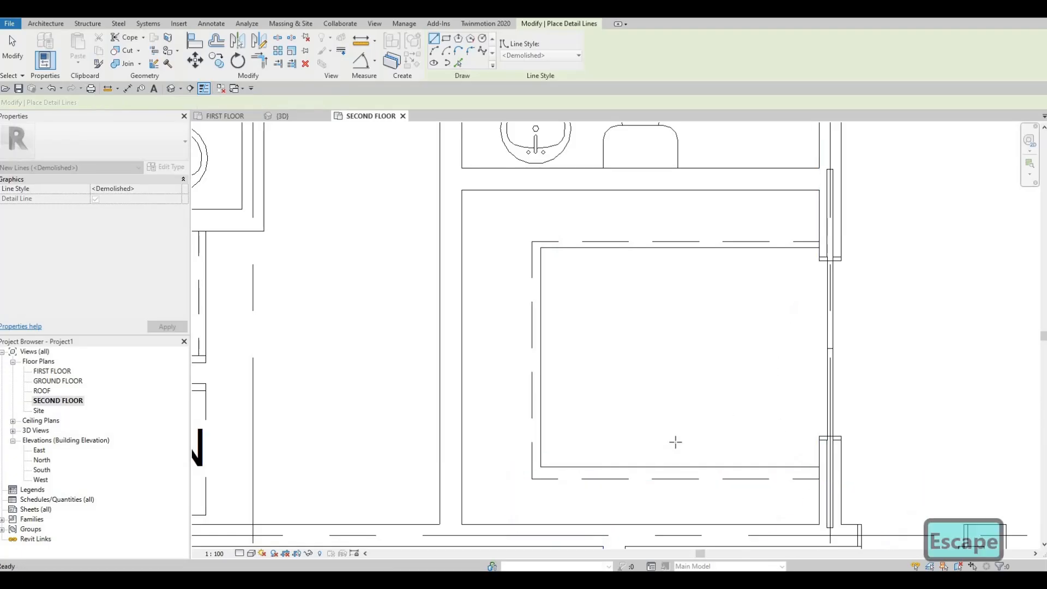
Step: Draw two closely spaced parallel <Demolished> detail lines, about 2575 mm long, across the lower of the two stacked closets between the right-hand bedrooms
scroll(771, 360, down, 2)
scroll(822, 305, down, 2)
middle_drag(822, 305, 693, 426)
scroll(825, 302, up, 3)
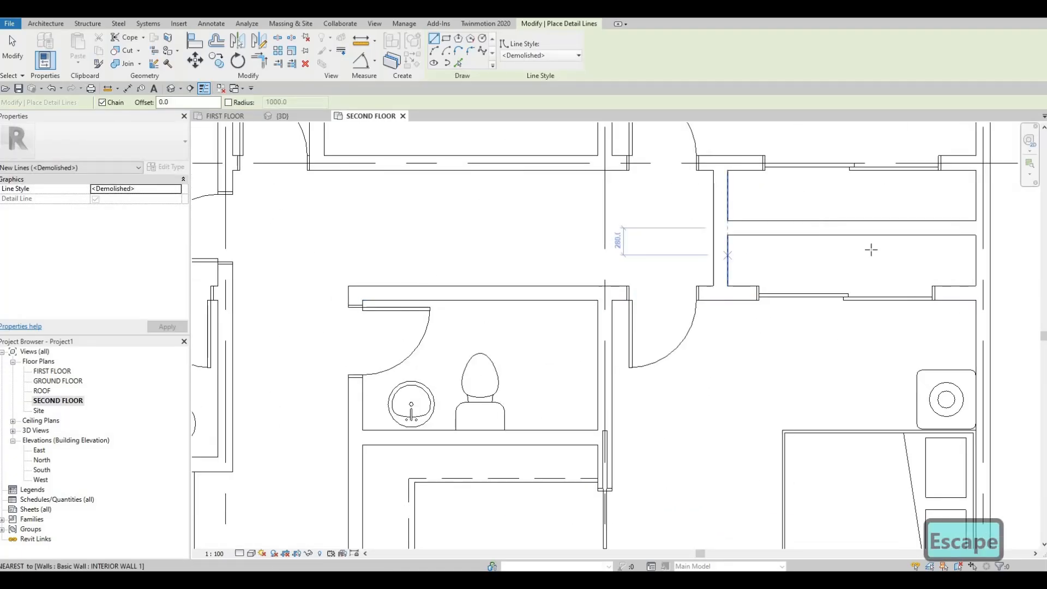
click(727, 255)
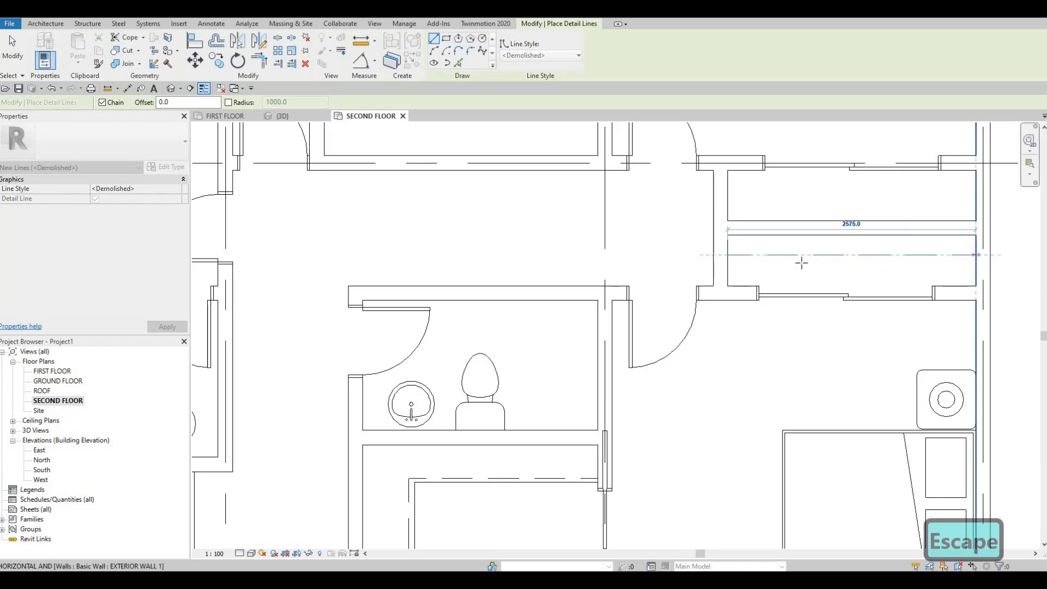
click(976, 255)
key(Escape)
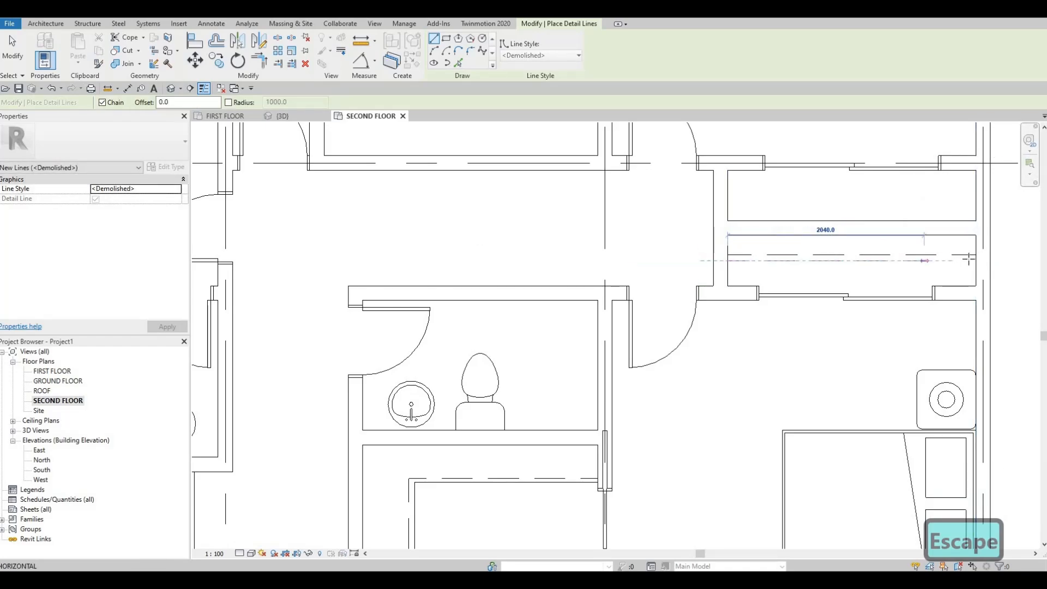
key(Escape)
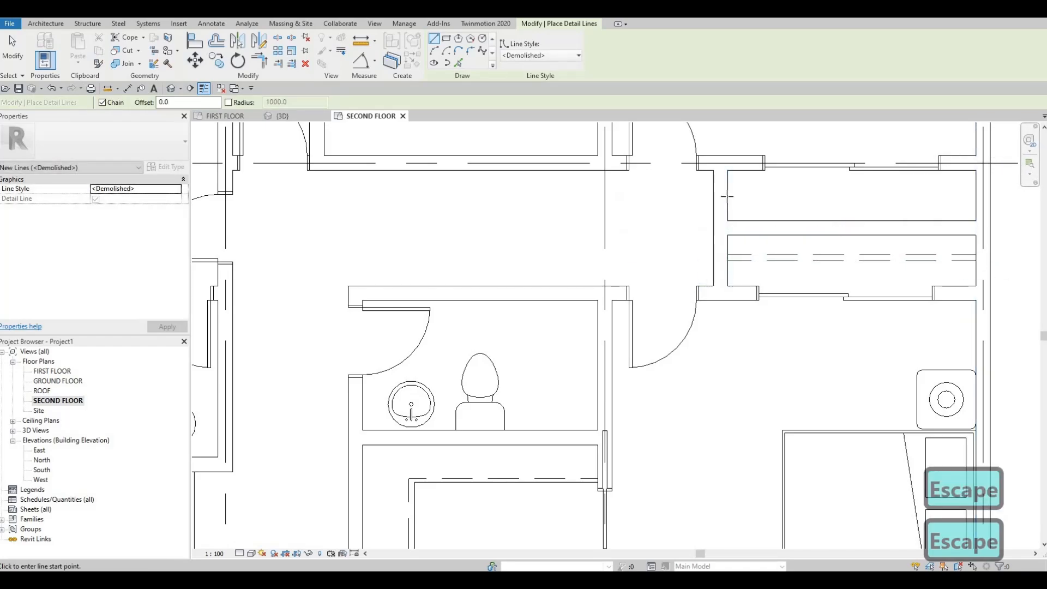
Step: Draw a similar pair of parallel <Demolished> detail lines from side wall to side wall in the upper of the two stacked closets
click(975, 197)
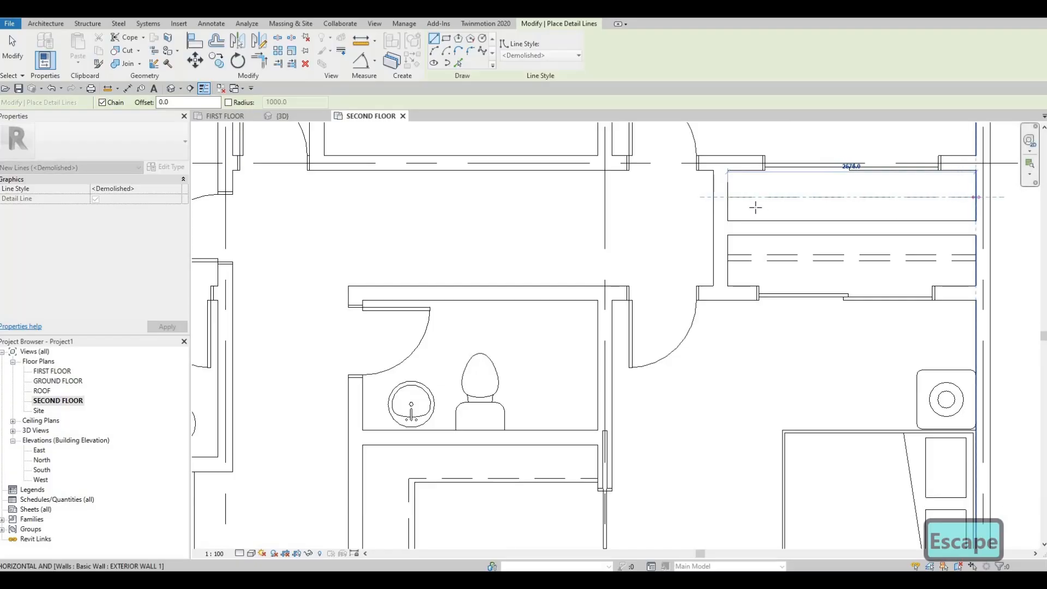
key(Escape)
click(726, 204)
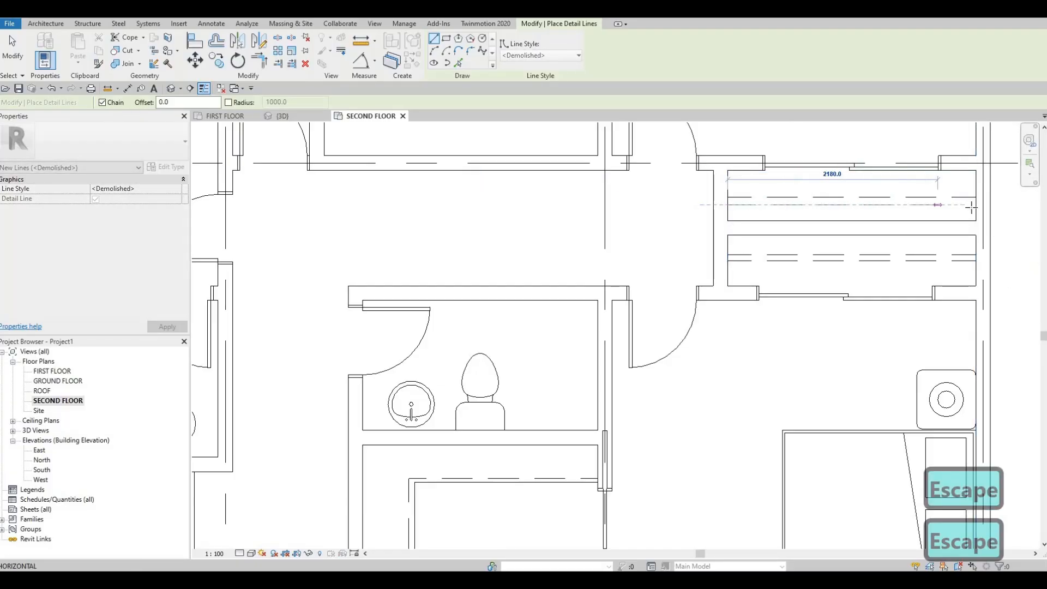
key(Escape)
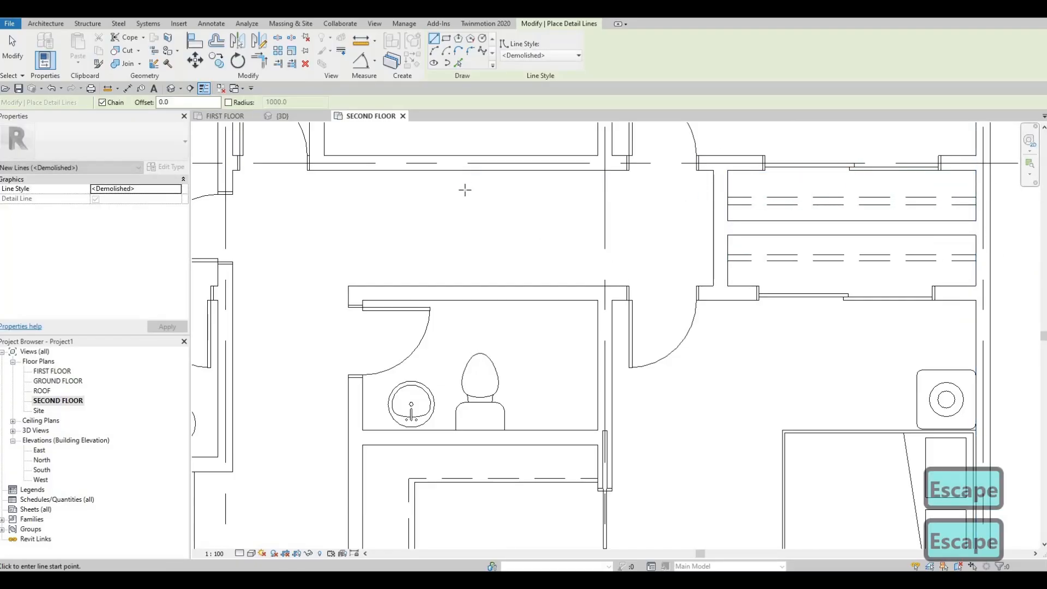
Step: Draw a pair of parallel <Demolished> detail lines along the full length of the upper-middle bedroom's closet and finish the detail lines
middle_drag(320, 131, 442, 194)
click(446, 190)
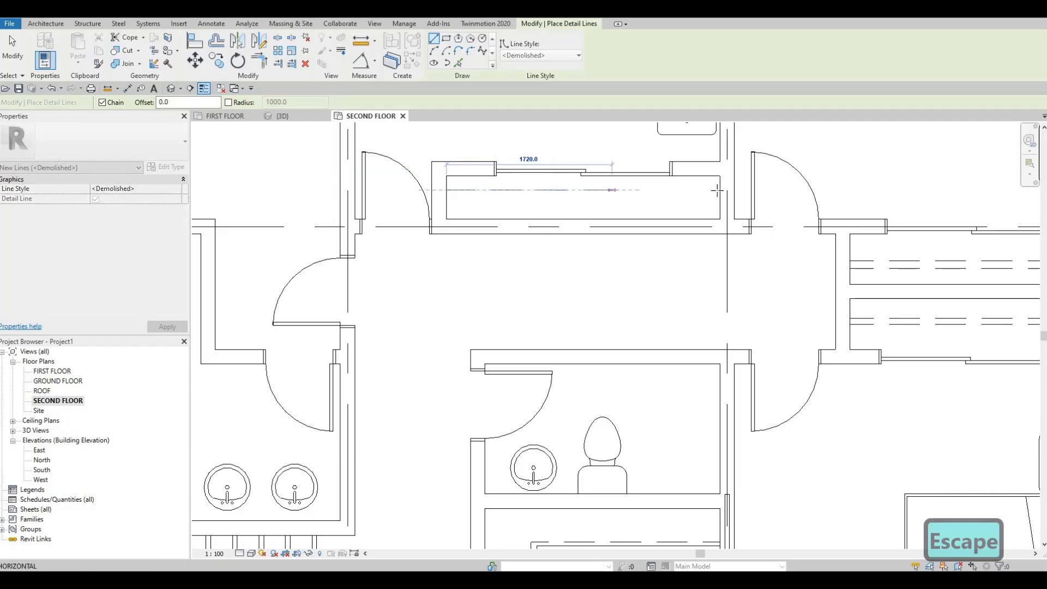
key(Escape)
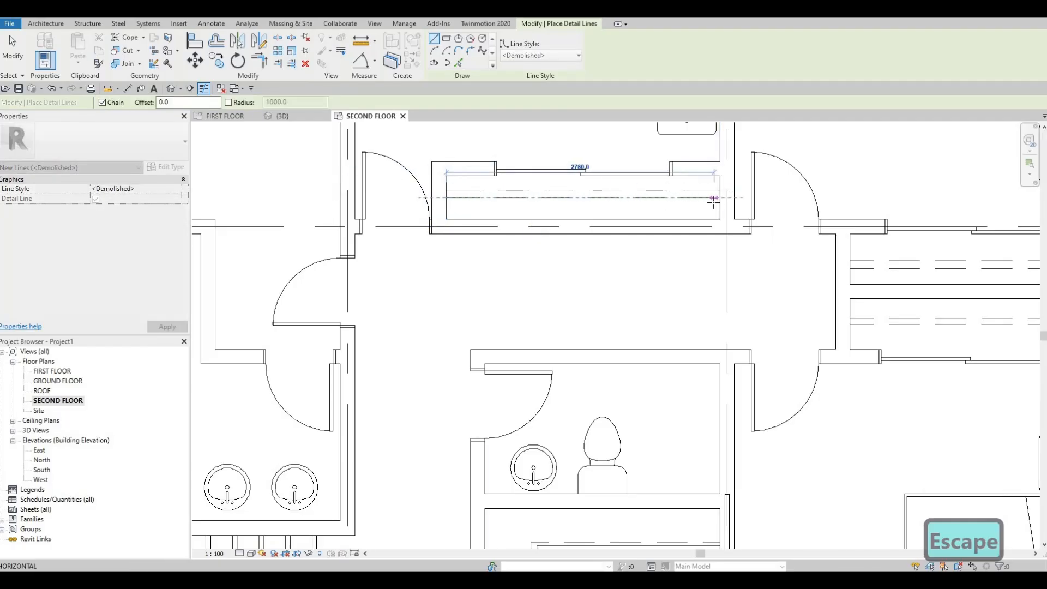
key(Escape)
scroll(607, 252, down, 5)
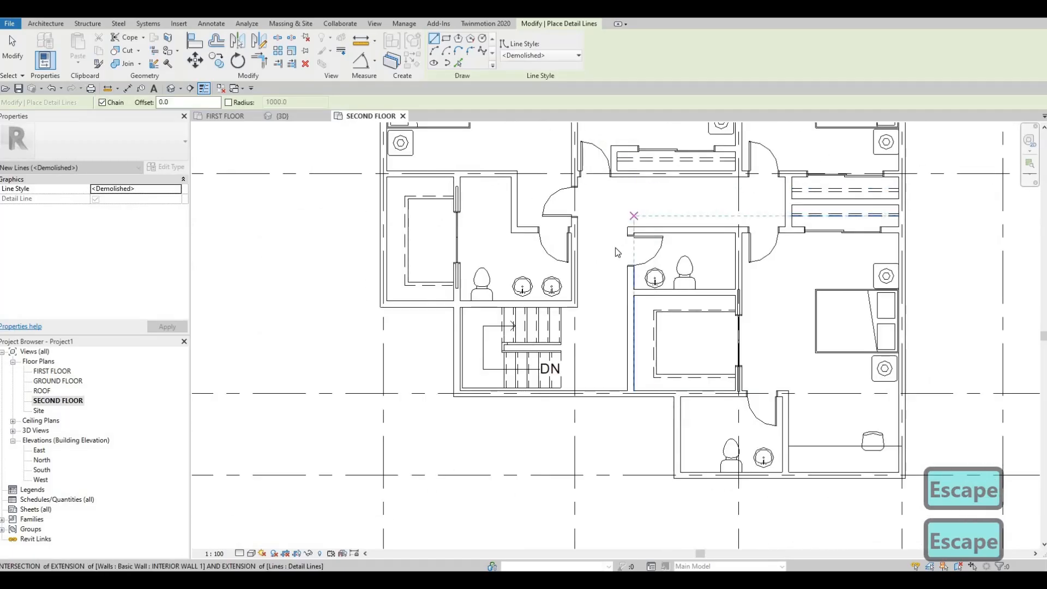
middle_drag(607, 252, 625, 231)
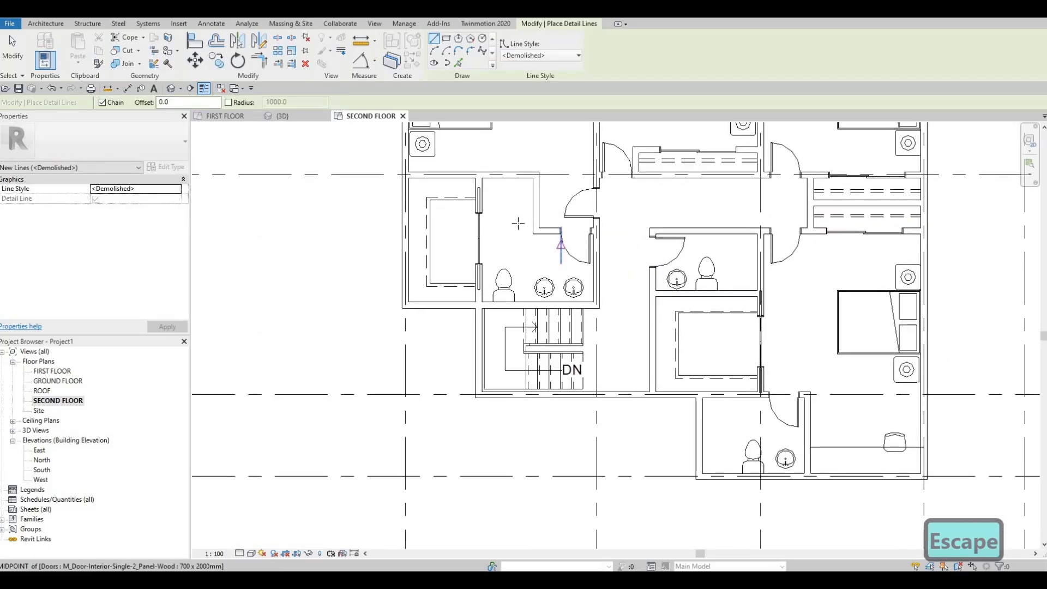
scroll(518, 223, up, 2)
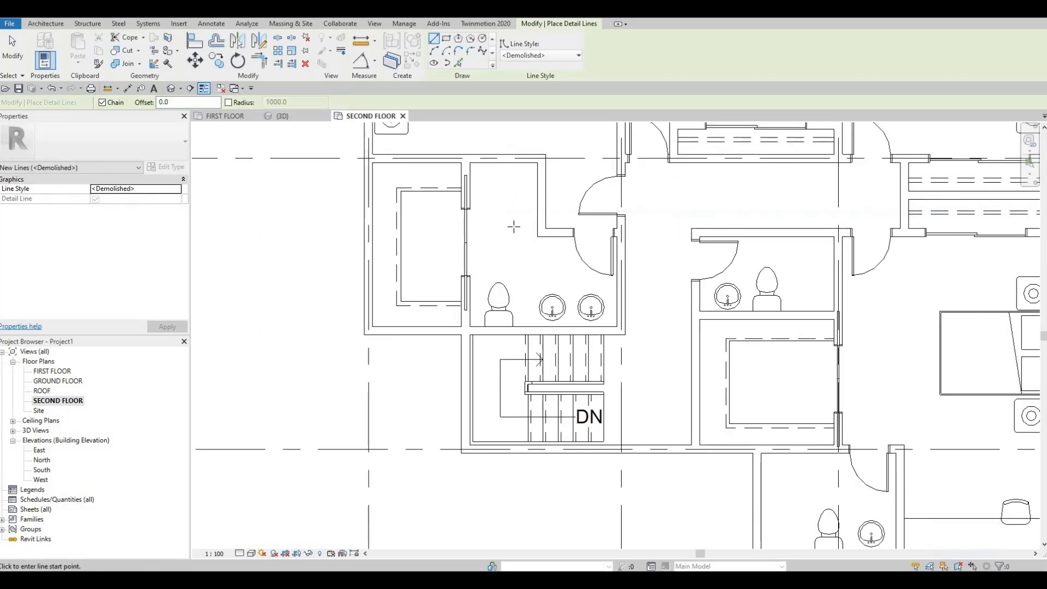
key(Escape)
scroll(472, 210, up, 2)
key(Escape)
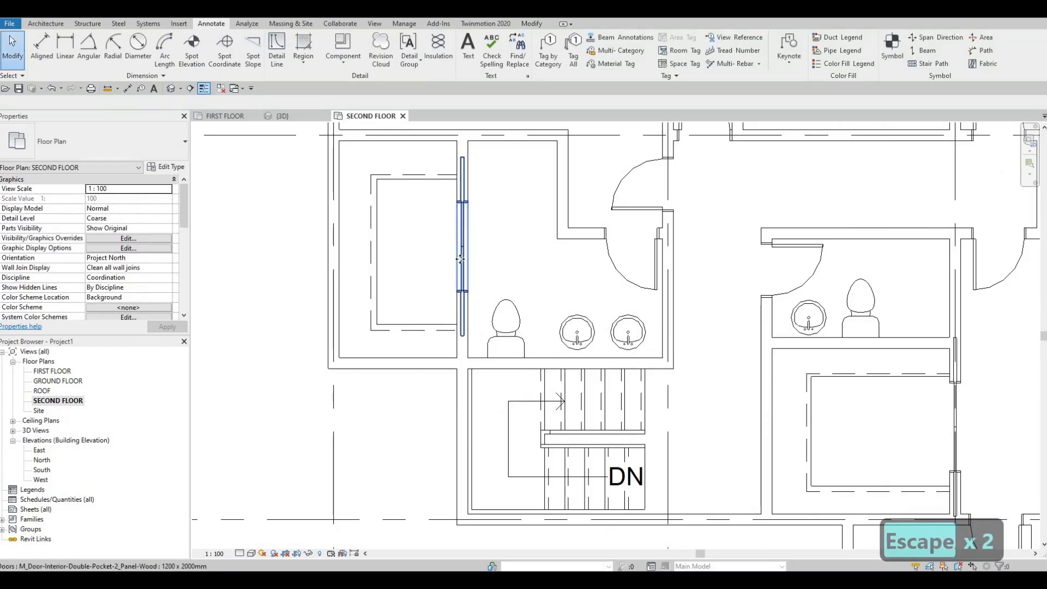
Step: Nudge the double pocket door beside the two-basin bathroom along its wall until its centre is about 1147.5 mm from the bathroom's lower wall
click(458, 273)
key(Down)
key(Down)
key(Down)
key(Down)
key(Down)
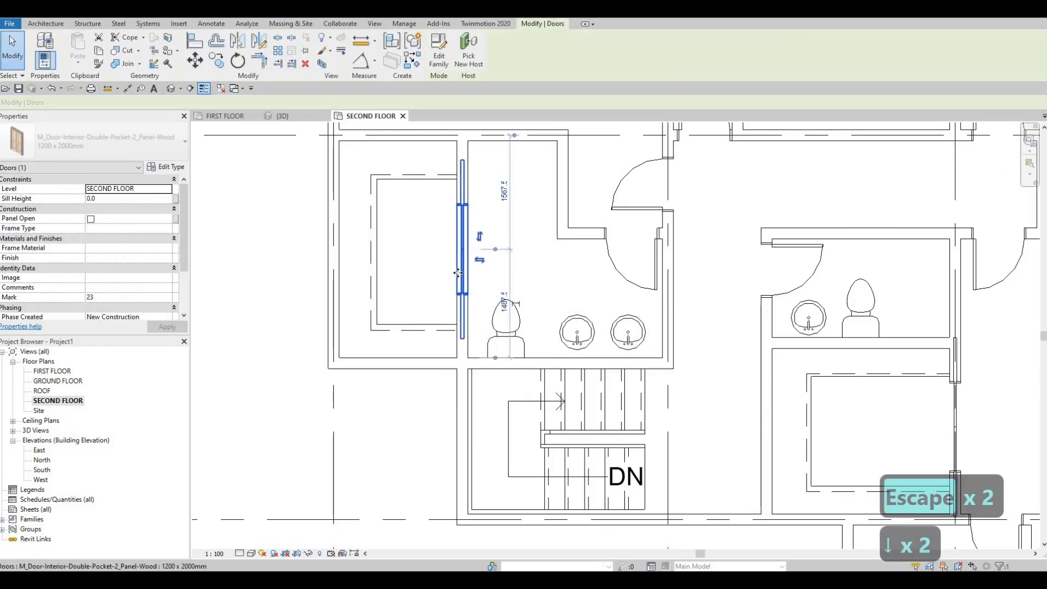
key(Down)
key(Down)
key(Down)
key(Down)
key(Down)
key(Down)
key(Down)
key(Down)
key(Down)
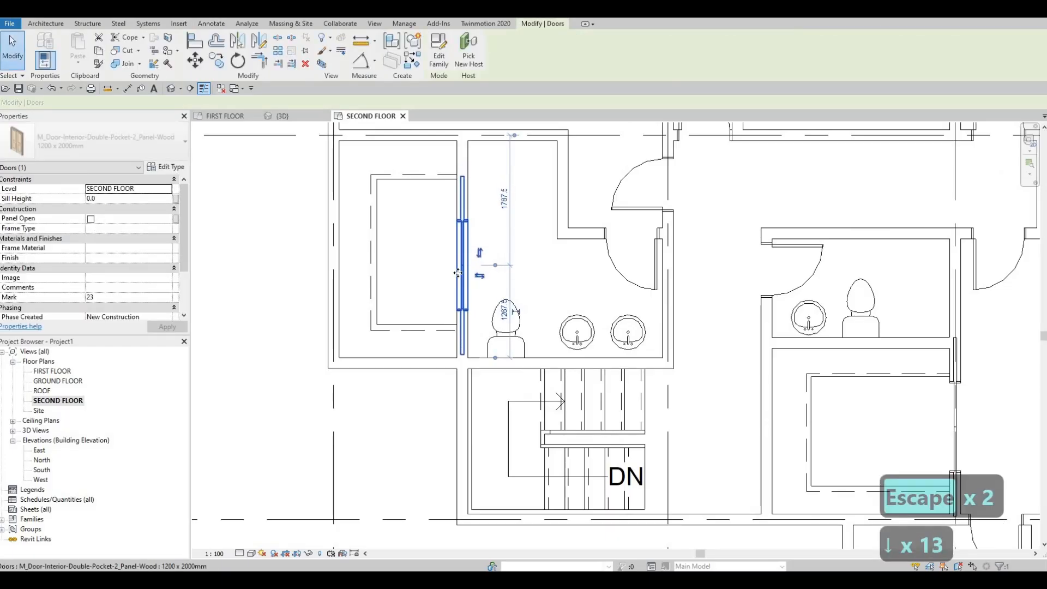
key(Down)
key(Down)
key(Down)
key(Down)
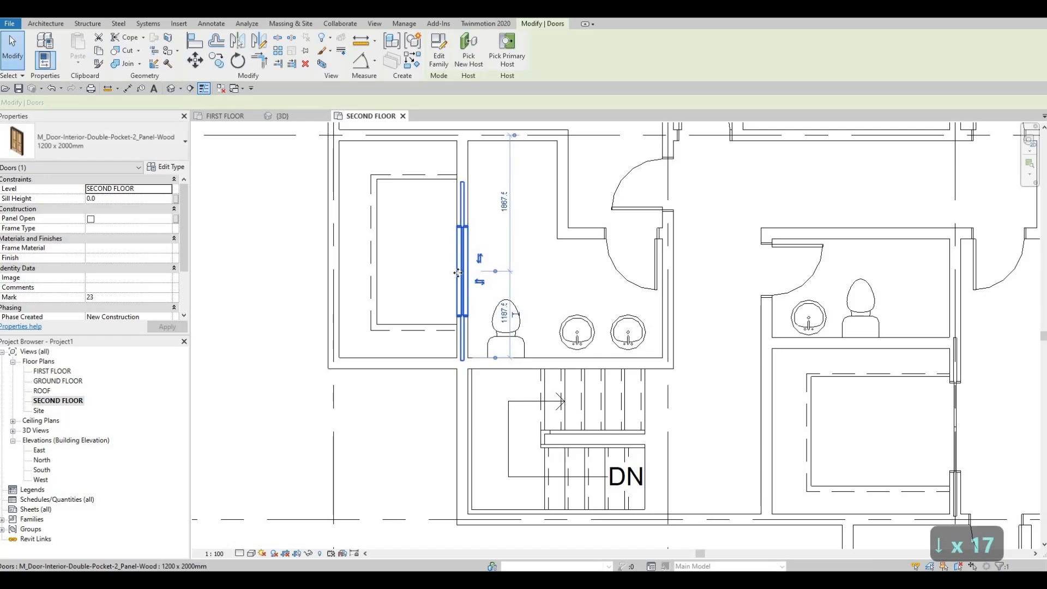
key(Down)
key(Escape)
key(Escape)
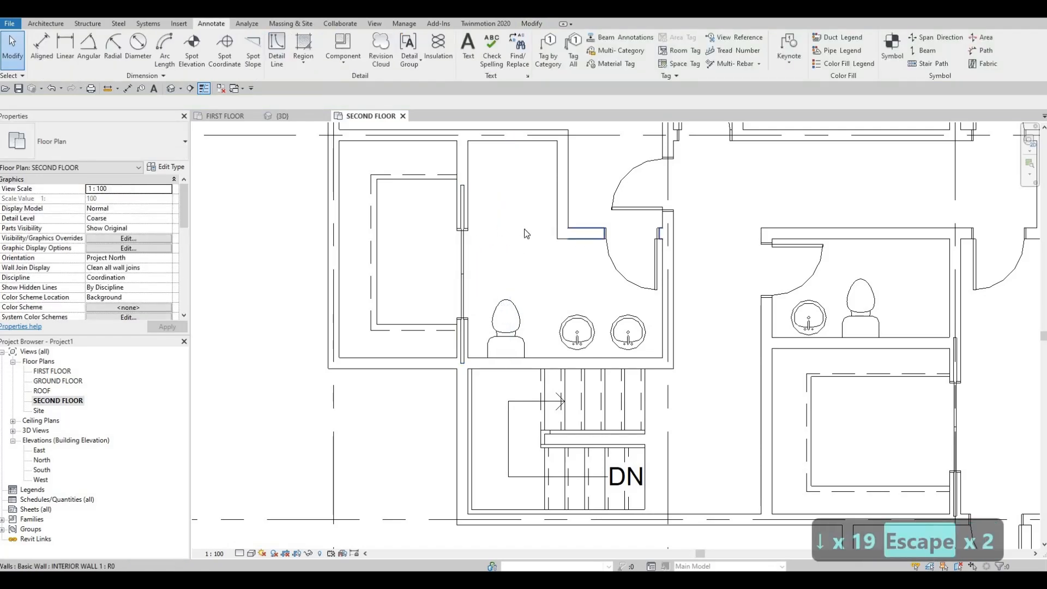
middle_drag(448, 227, 437, 219)
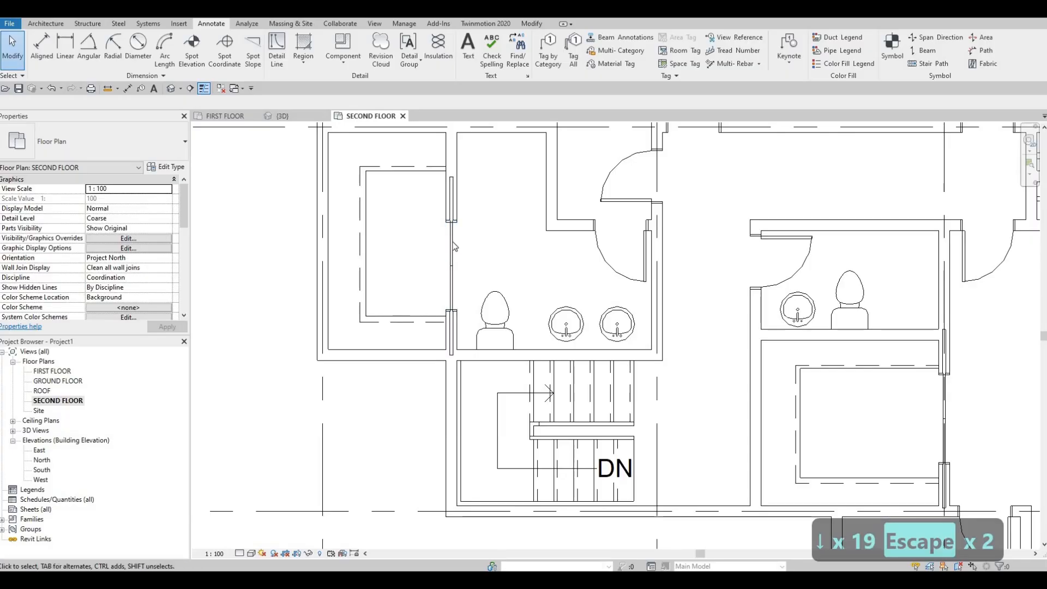
click(451, 243)
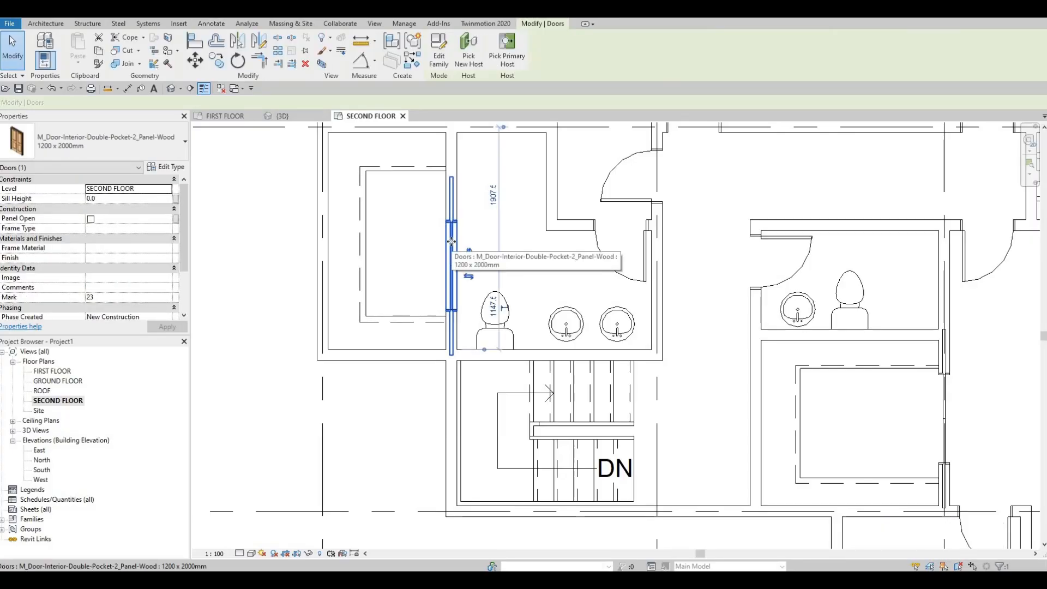
key(Escape)
Step: Dimension the lower bathroom's depth between its upper and lower inner wall faces, placing the aligned dimension outside its side wall beneath the staircase area
scroll(635, 332, down, 5)
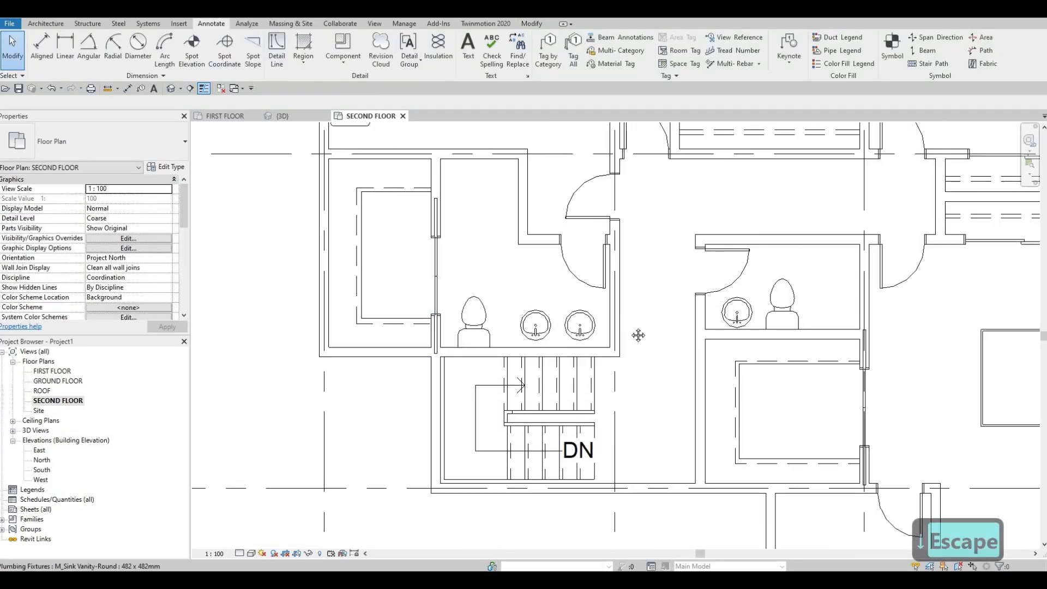
middle_drag(668, 318, 680, 247)
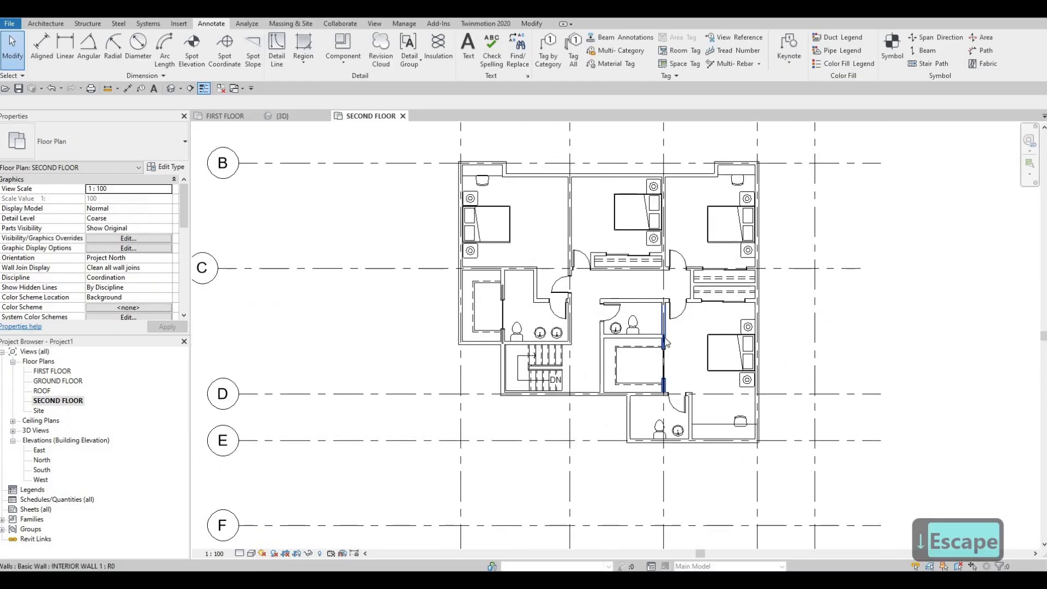
scroll(666, 311, up, 1)
middle_drag(624, 217, 620, 146)
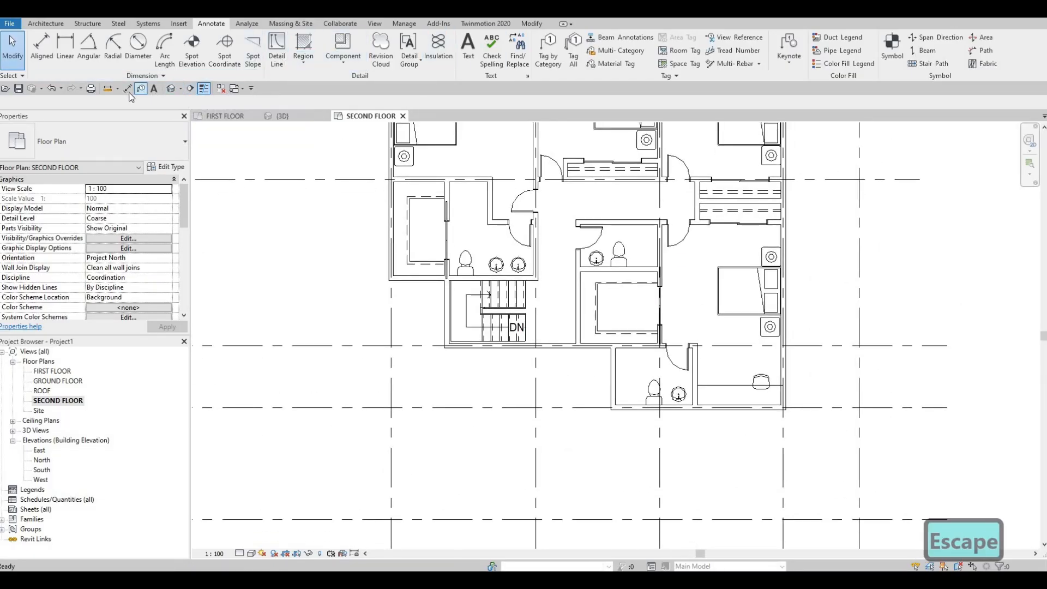
scroll(643, 316, up, 4)
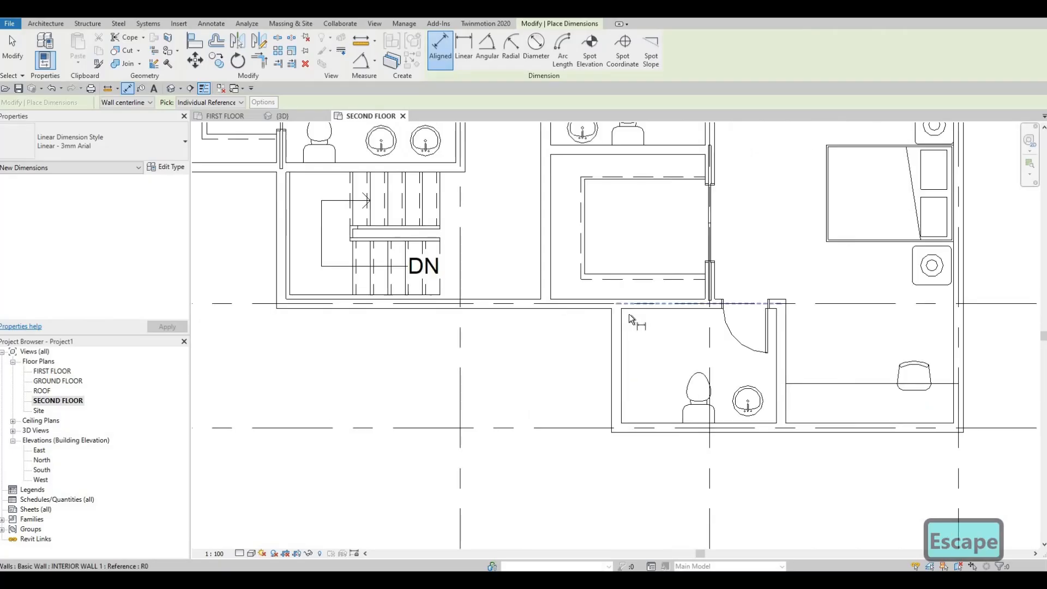
key(Tab)
key(Tab)
click(630, 311)
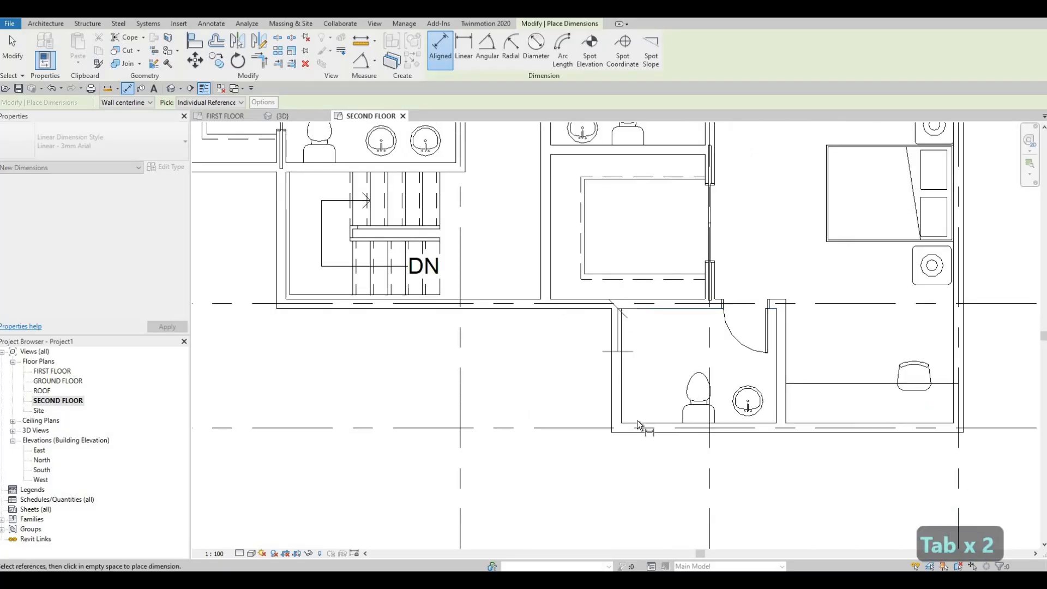
key(Tab)
click(637, 420)
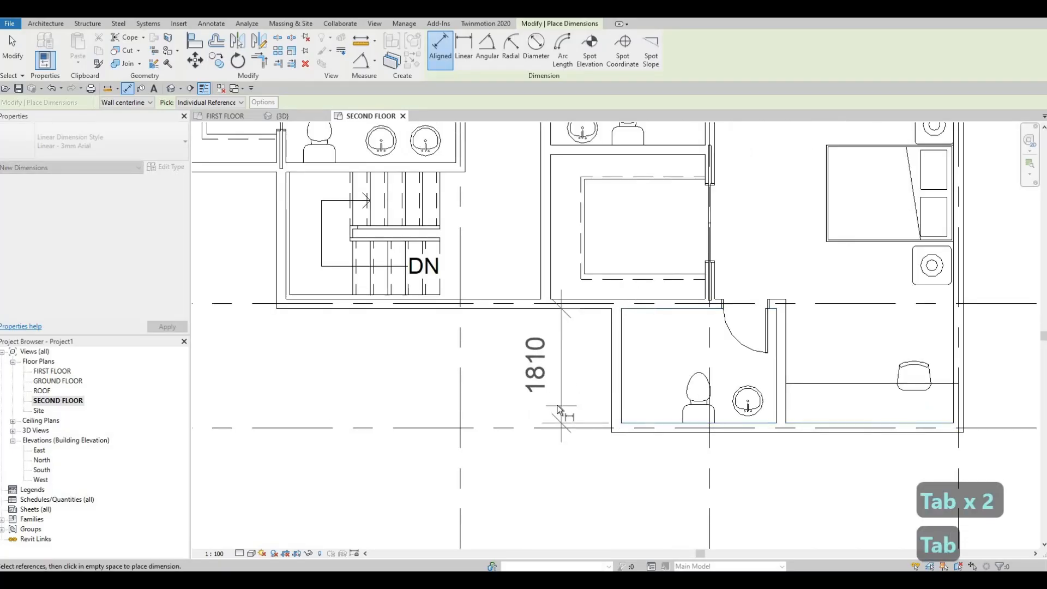
click(557, 405)
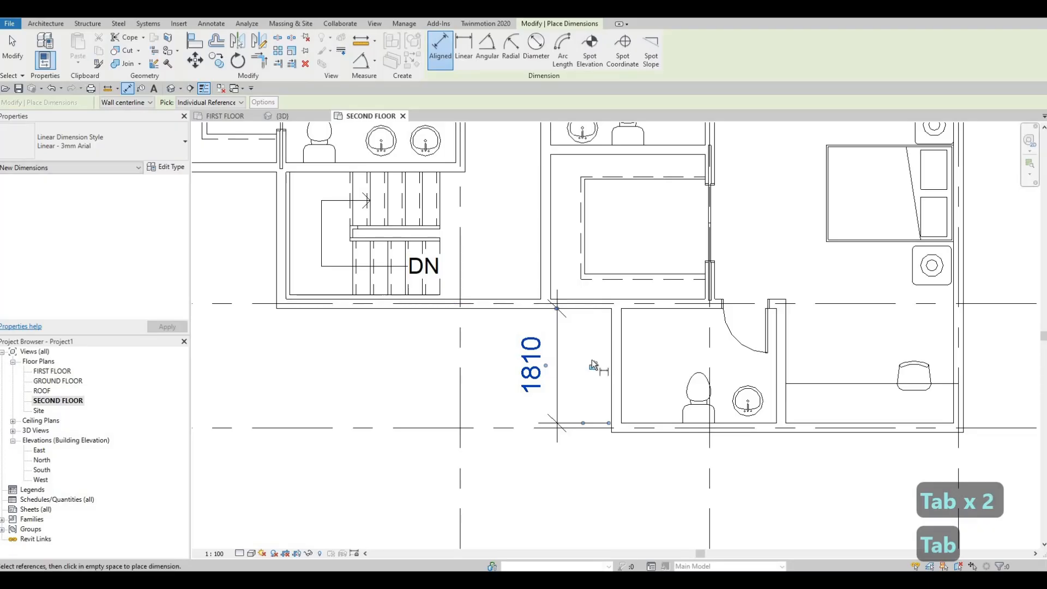
Step: Delete the depth dimension beside the lower bathroom
scroll(593, 379, up, 3)
key(Escape)
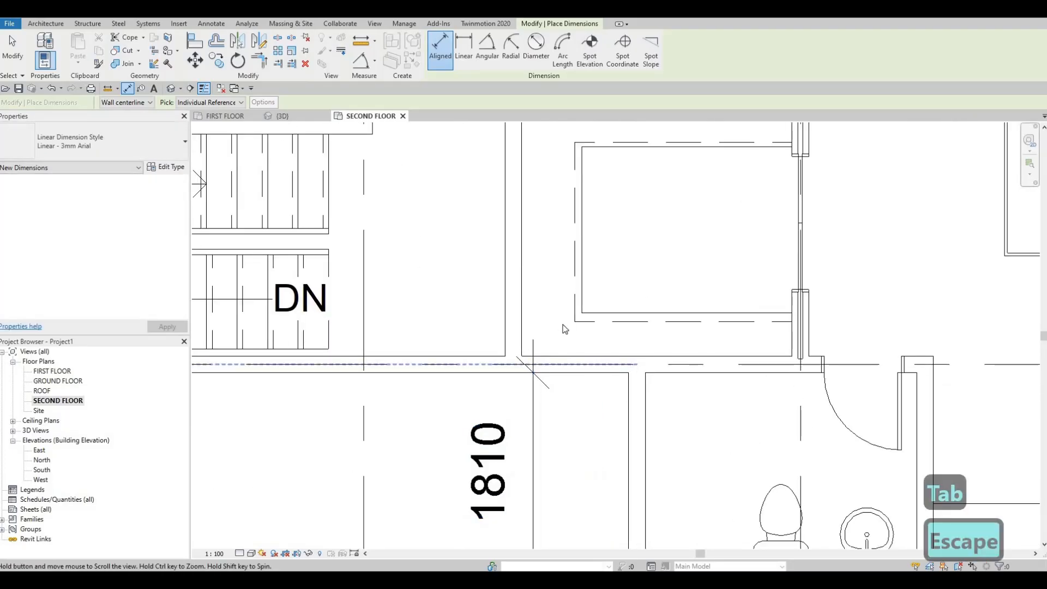
middle_drag(564, 329, 578, 322)
key(Escape)
click(577, 322)
key(Delete)
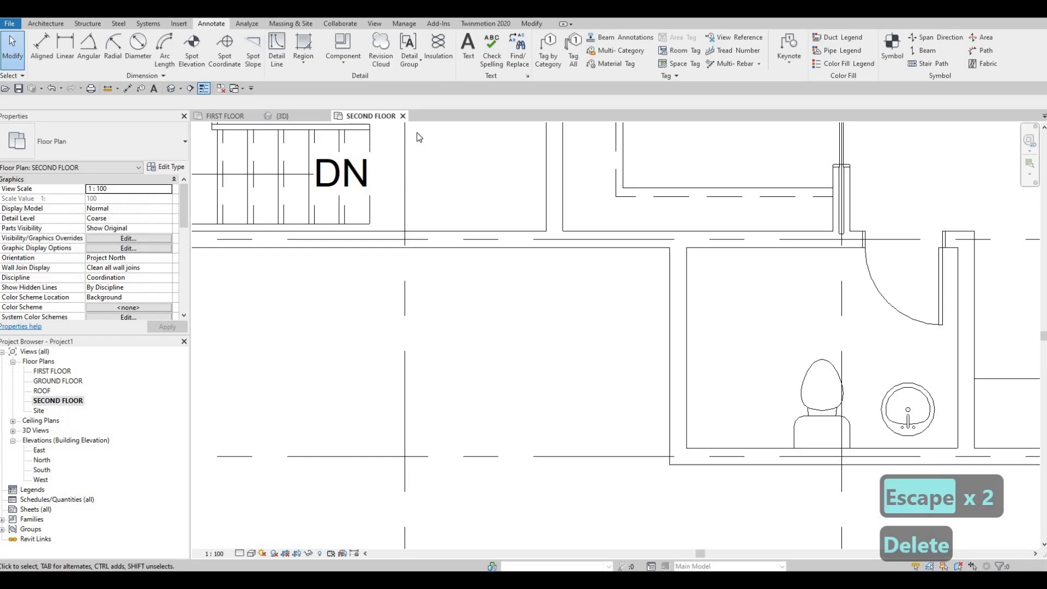
Step: Place an aligned dimension for the lower bathroom's clear depth, close outside the wall on its stair side
key(d)
key(i)
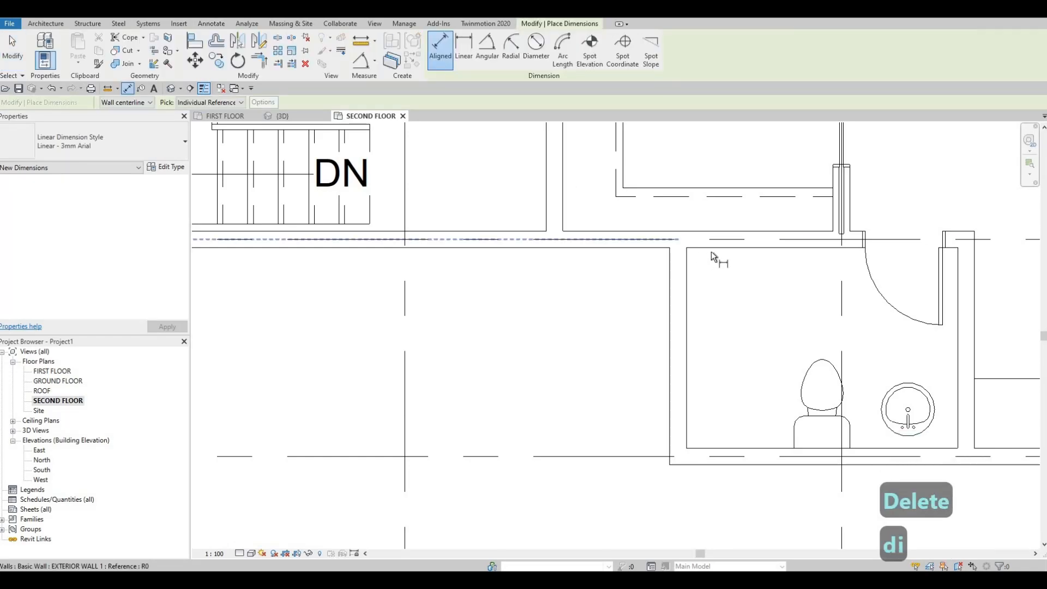
key(Tab)
click(711, 247)
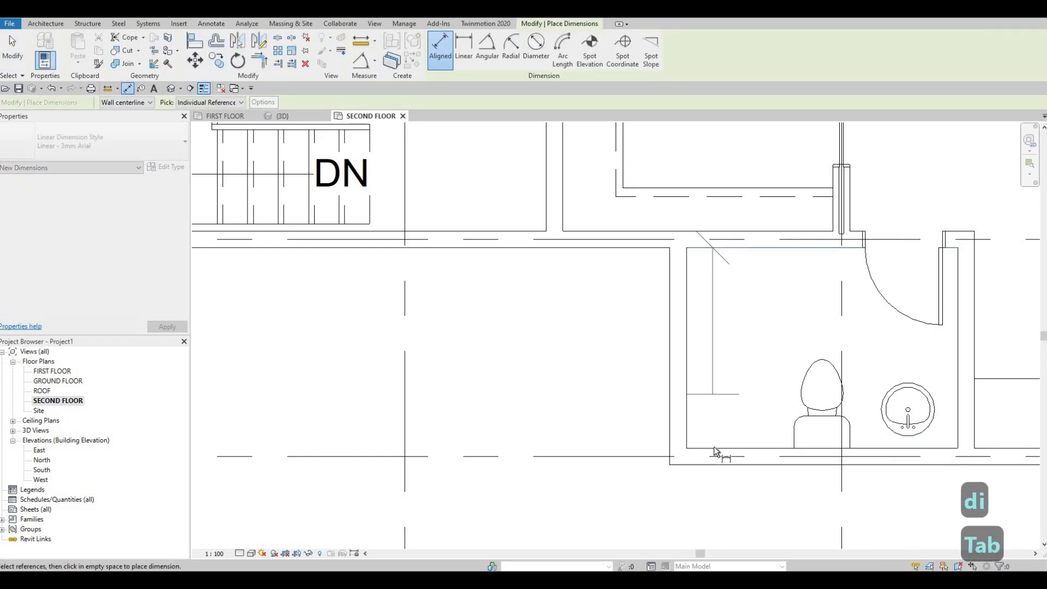
key(Tab)
click(630, 435)
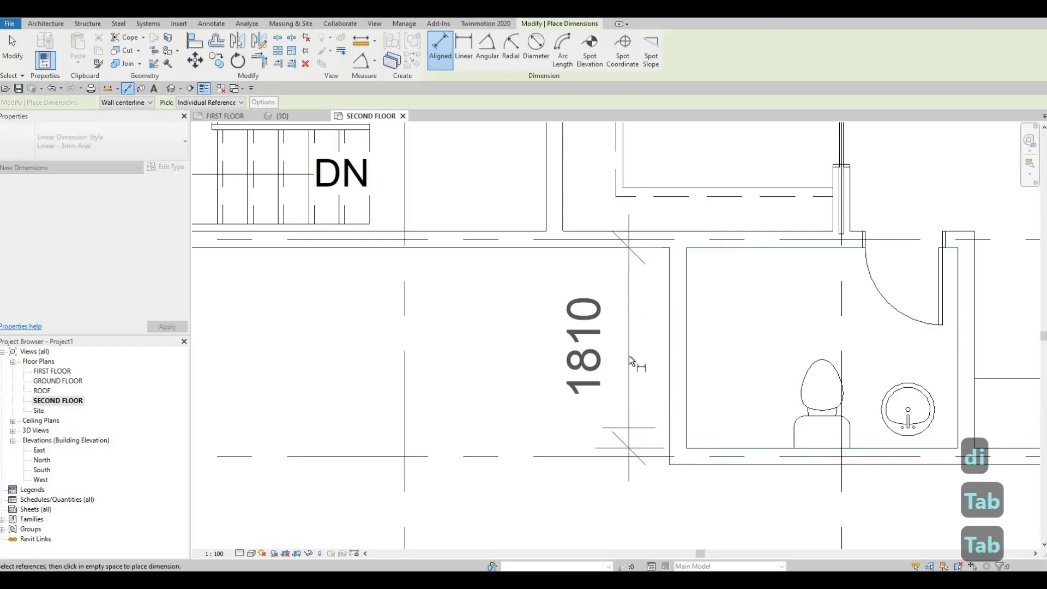
click(629, 355)
Step: Dimension the middle bathroom's clear depth between its inner wall faces, placing the dimension in the adjoining bedroom, and finish dimensioning
middle_drag(657, 477, 667, 548)
scroll(667, 547, down, 1)
scroll(776, 345, down, 1)
middle_drag(776, 345, 764, 535)
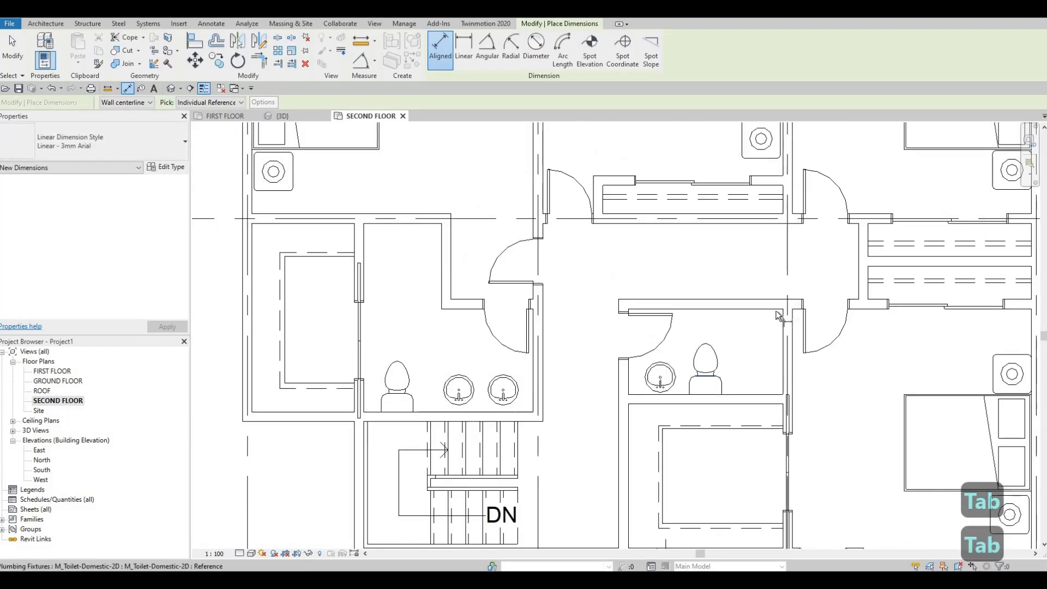
key(Tab)
click(778, 313)
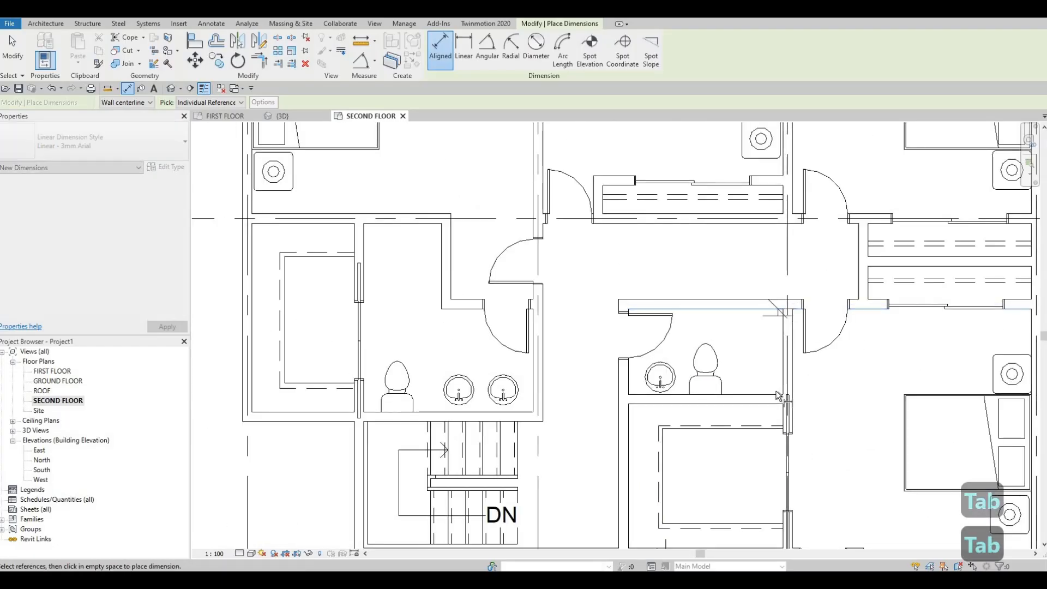
key(Tab)
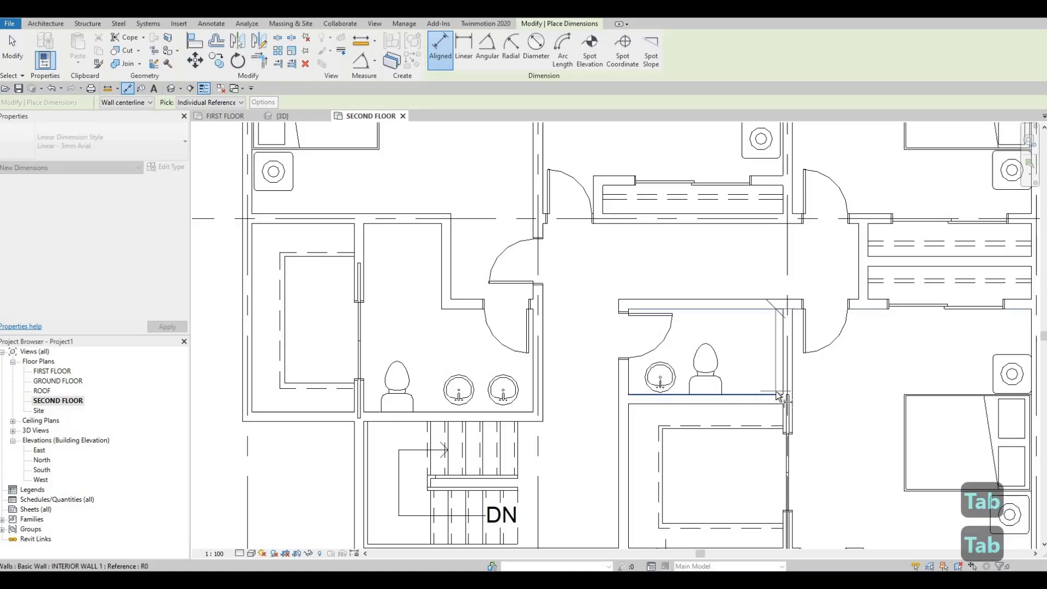
click(834, 398)
click(847, 354)
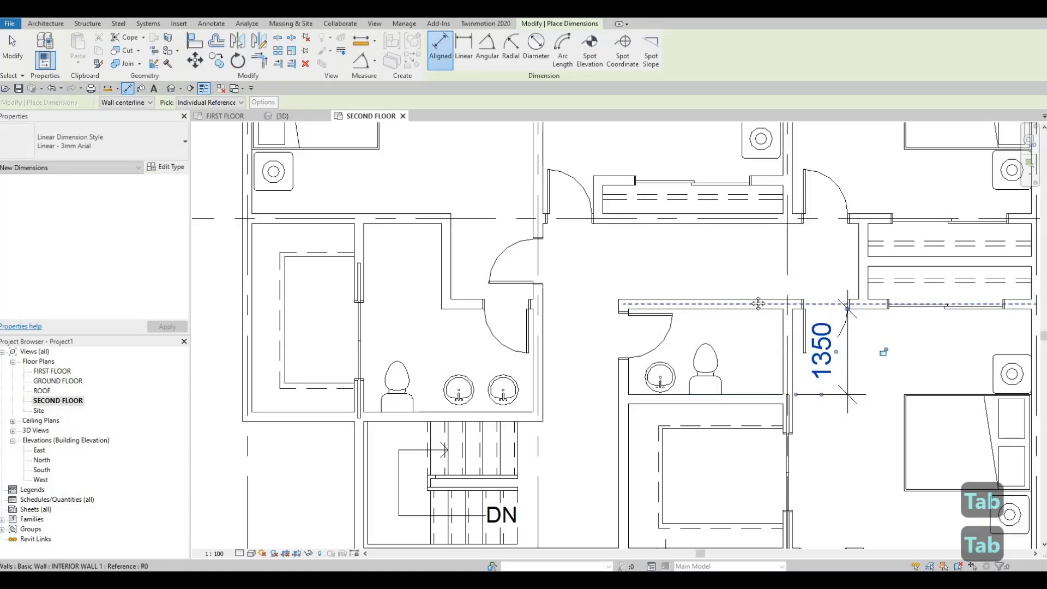
scroll(762, 299, down, 1)
middle_drag(632, 315, 662, 372)
scroll(674, 261, down, 1)
middle_drag(674, 260, 604, 230)
middle_drag(664, 362, 603, 274)
key(Escape)
key(Escape)
scroll(612, 272, up, 1)
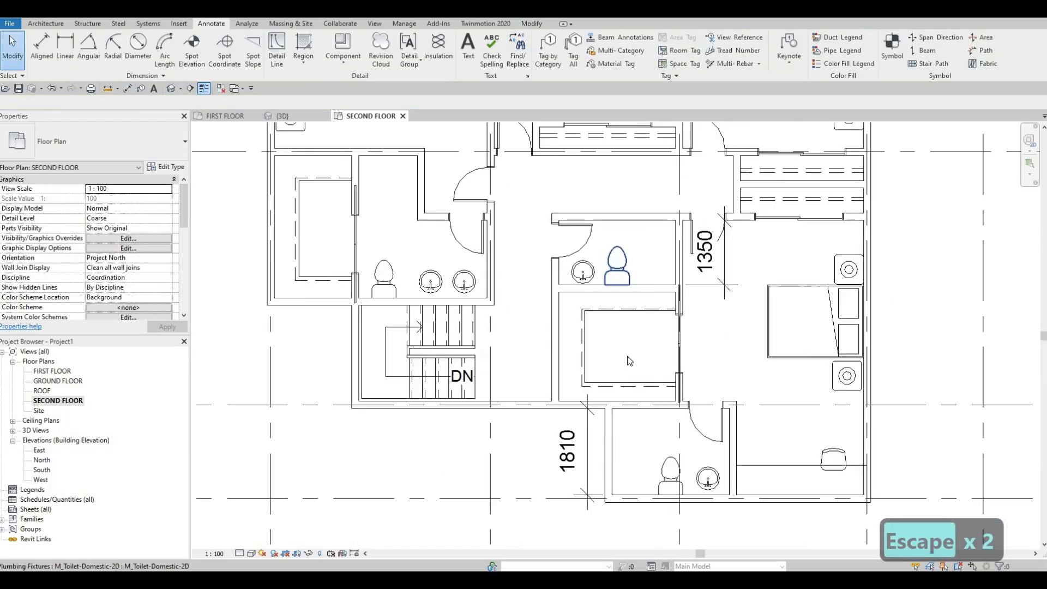
middle_drag(629, 360, 630, 441)
scroll(631, 441, down, 1)
scroll(409, 318, up, 1)
scroll(409, 317, down, 1)
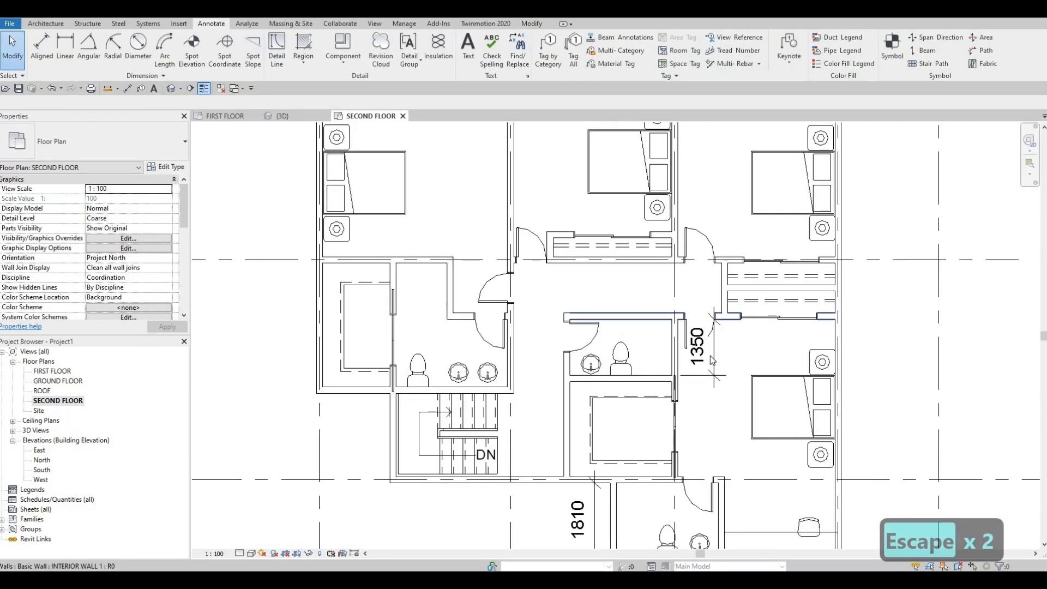
click(709, 356)
scroll(710, 355, up, 1)
key(Escape)
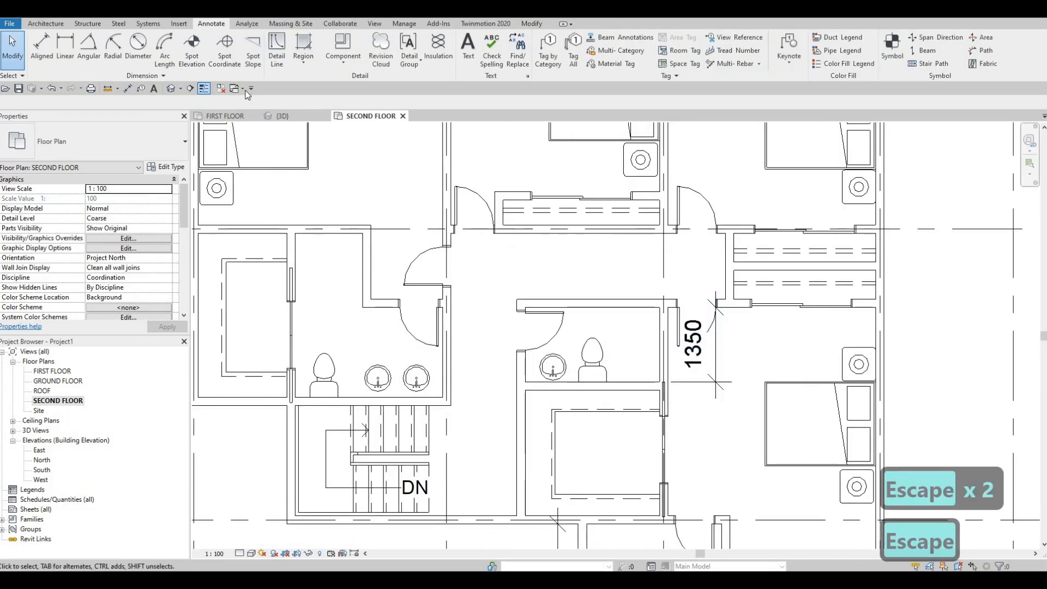
click(65, 49)
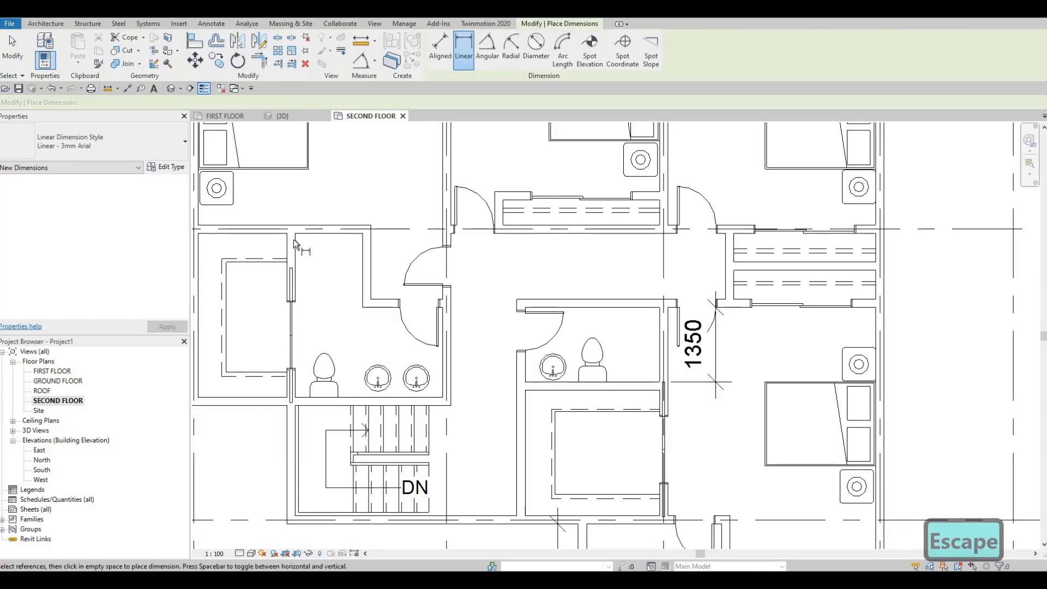
key(Escape)
key(Escape)
Step: Dimension the clear width of the two-basin bathroom's narrow upper part, placing the aligned dimension in the bedroom above
key(d)
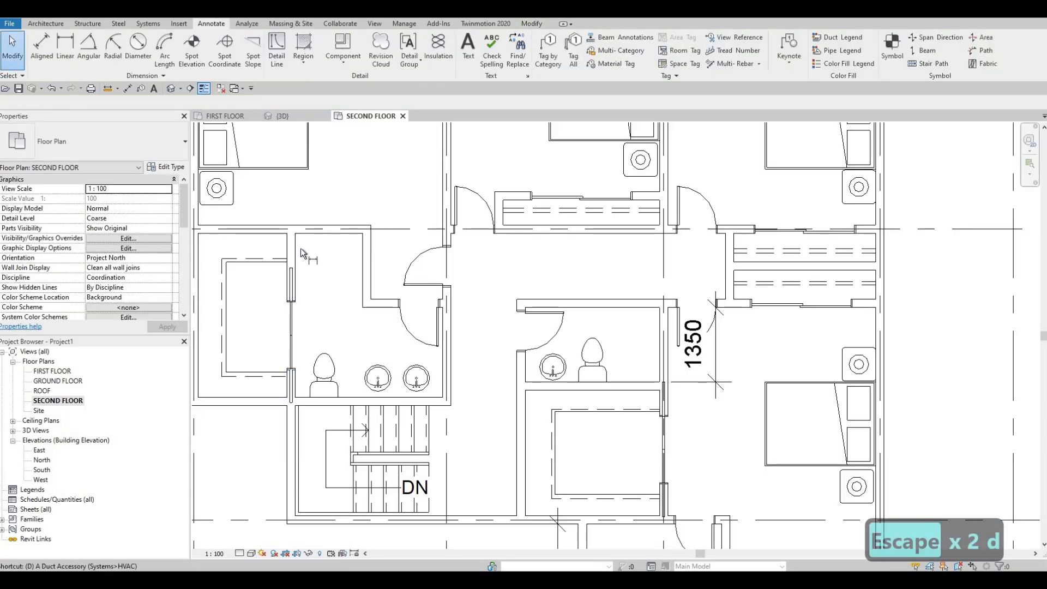
key(i)
key(Tab)
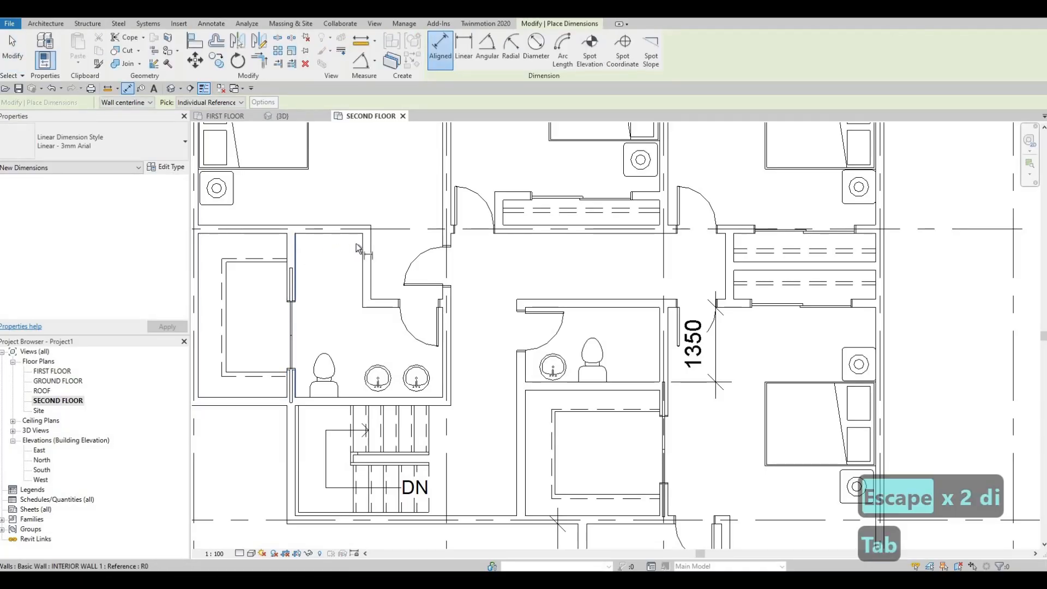
key(Tab)
click(360, 247)
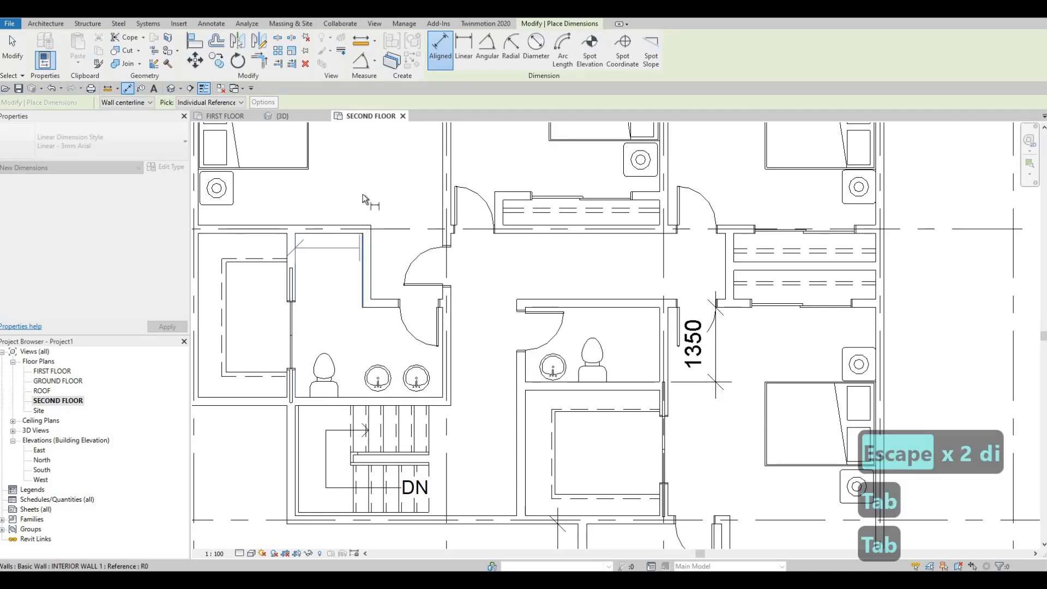
click(362, 191)
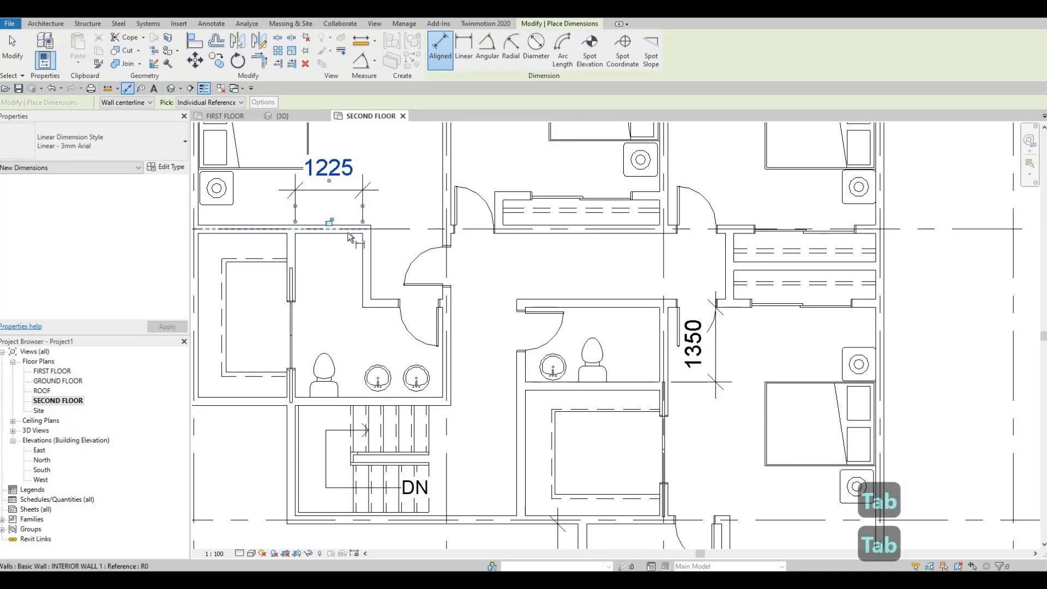
key(Tab)
key(Tab)
click(360, 312)
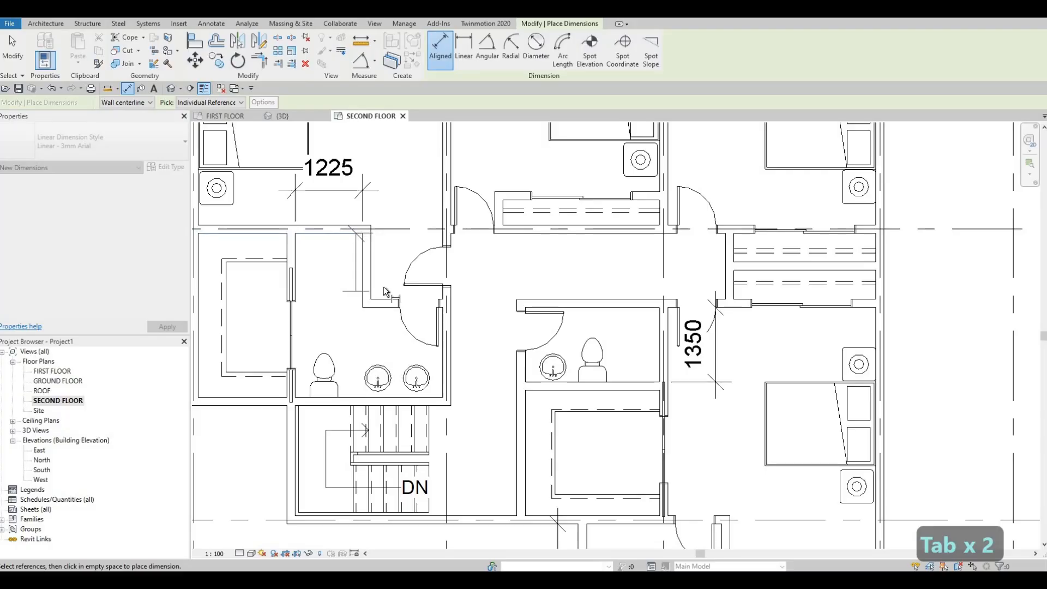
key(Escape)
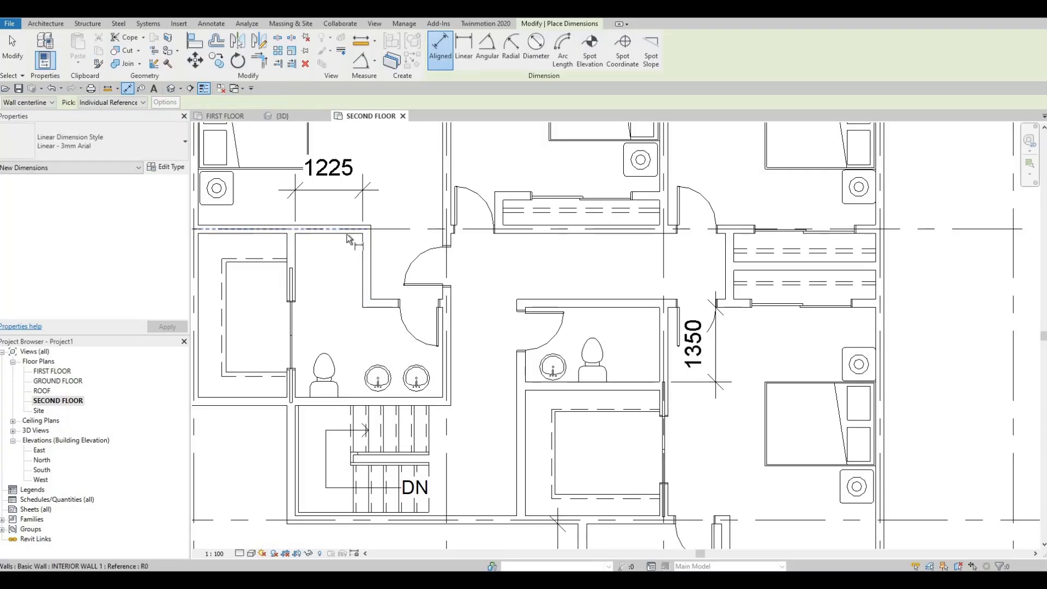
Step: Dimension from the two-basin bathroom's upper inner wall face to the adjacent bedroom door's edge, placing it inside the bathroom, and finish dimensioning
key(Tab)
click(415, 287)
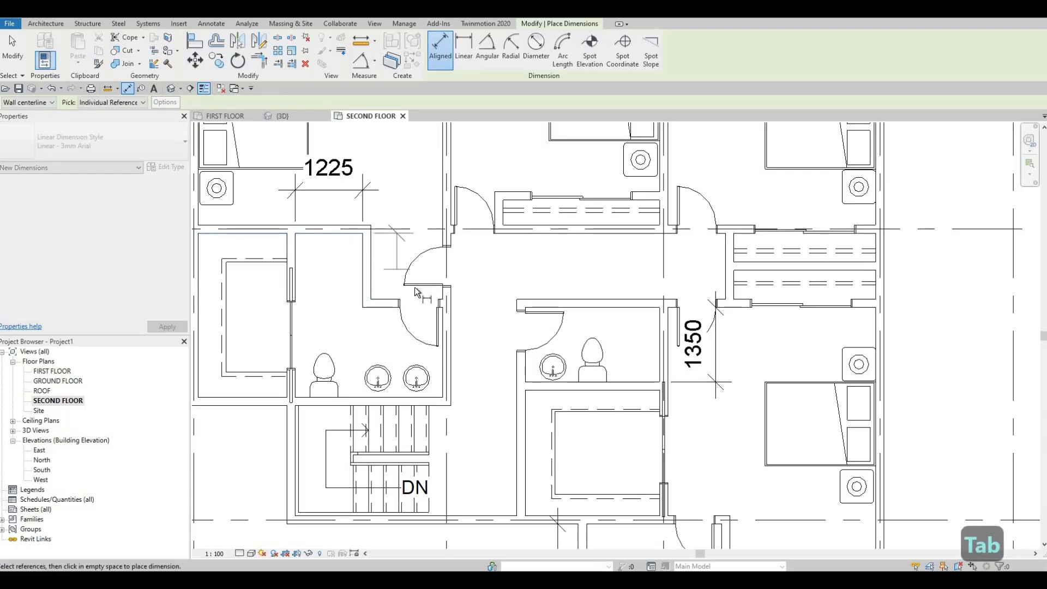
click(332, 278)
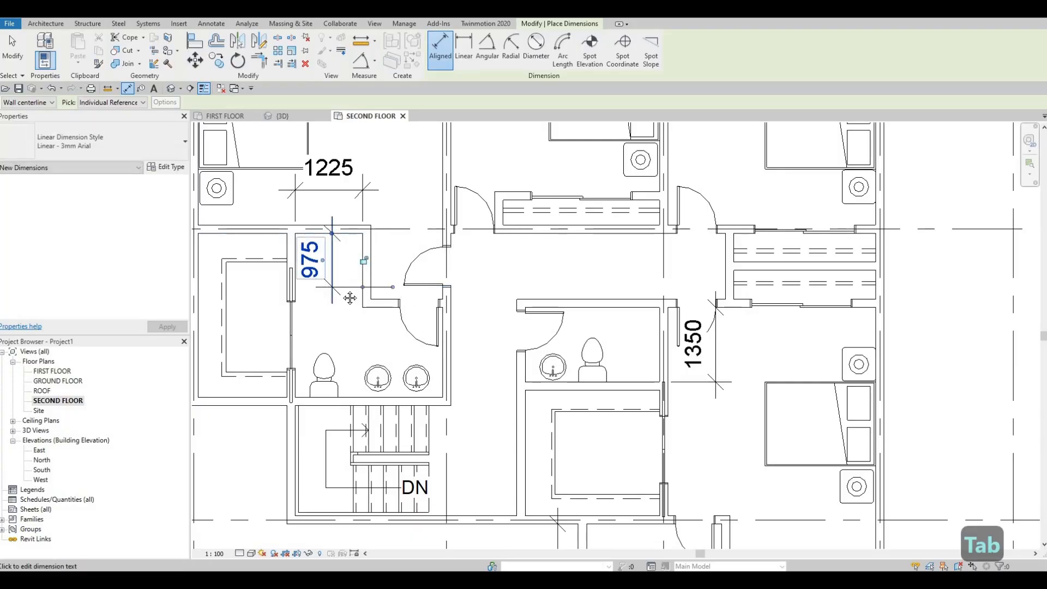
scroll(350, 300, up, 2)
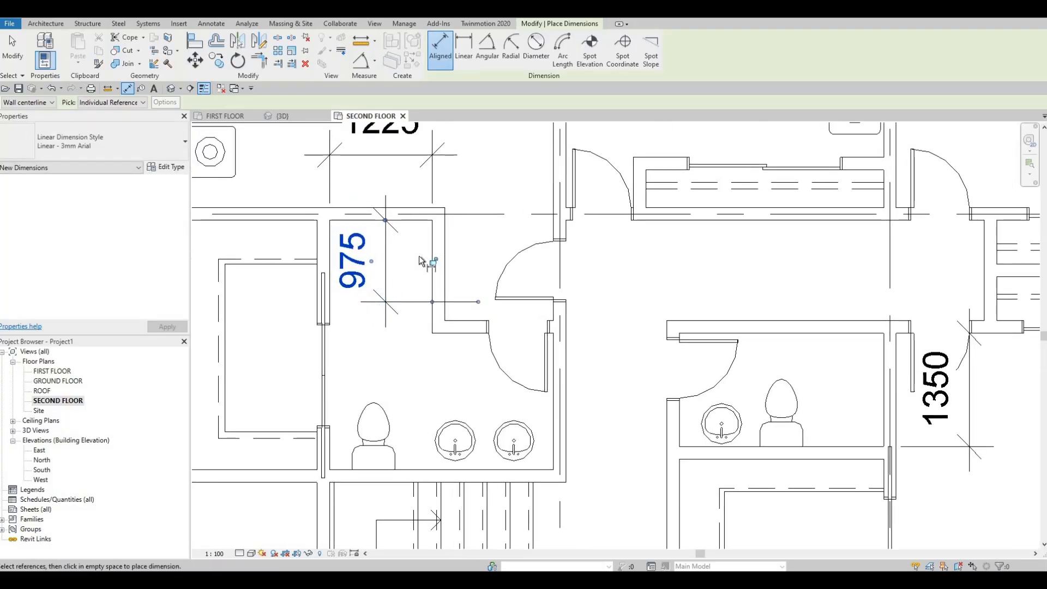
scroll(419, 256, down, 2)
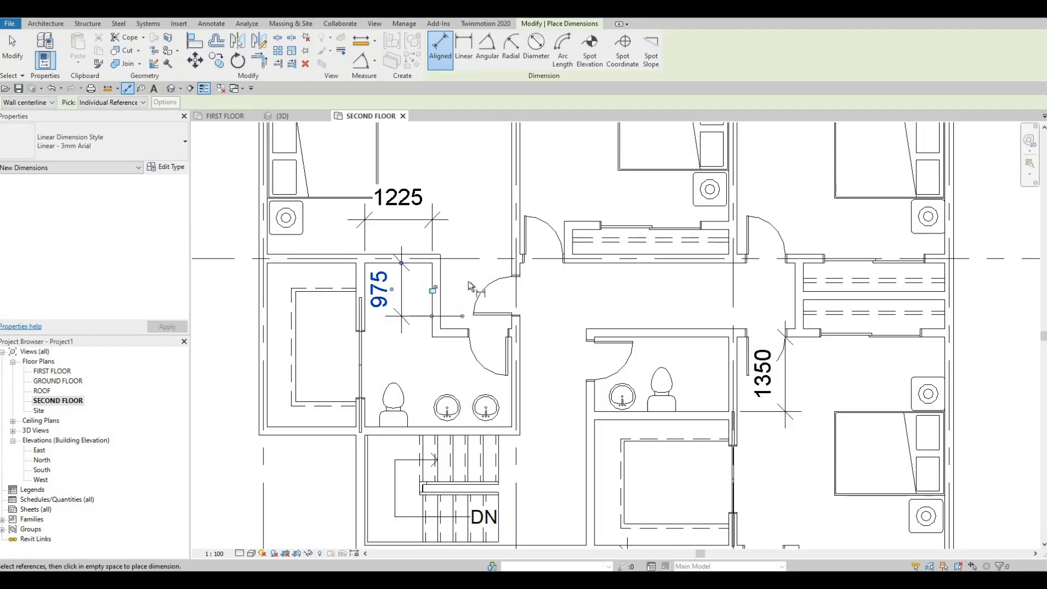
mouse_move(469, 267)
middle_down()
mouse_move(516, 256)
mouse_move(560, 214)
middle_up()
key(Escape)
key(Escape)
Step: Load the M_Shower Stall-2D family from the library's Plumbing > Architectural > Fixtures > Showers folder
middle_drag(477, 239, 467, 267)
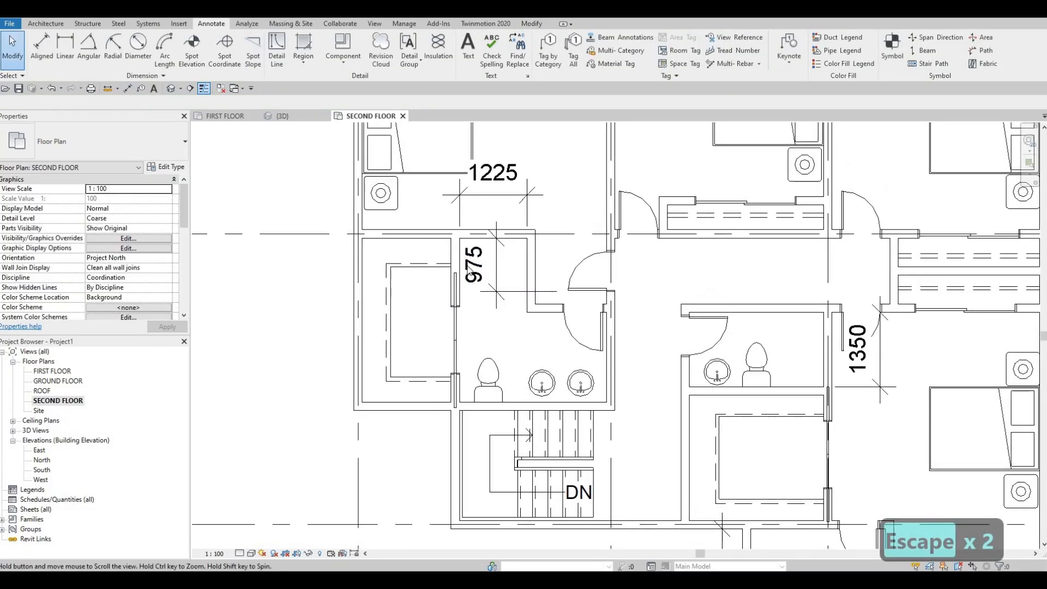
scroll(469, 267, down, 1)
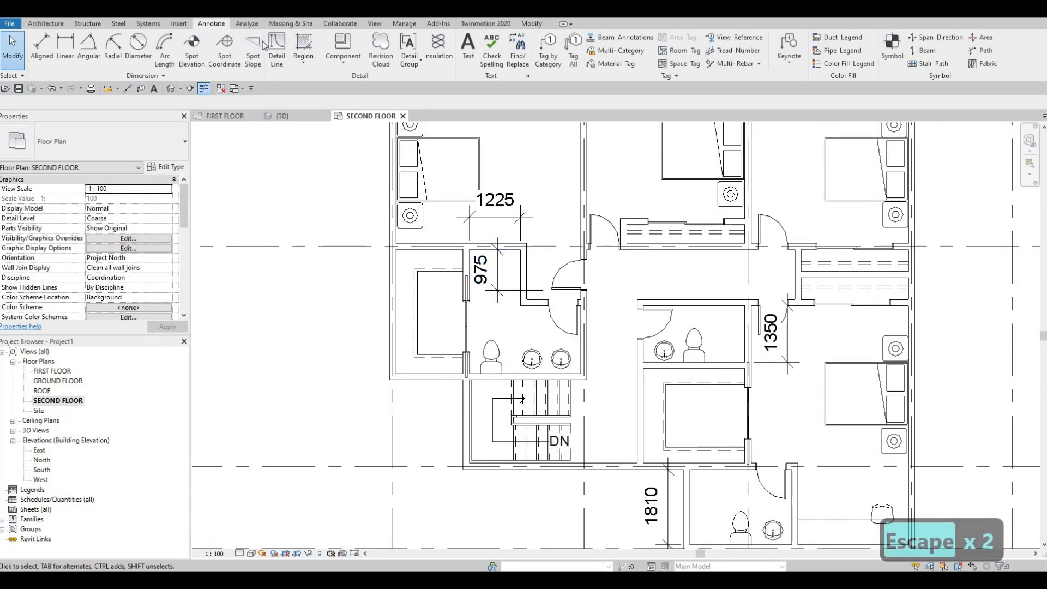
click(179, 24)
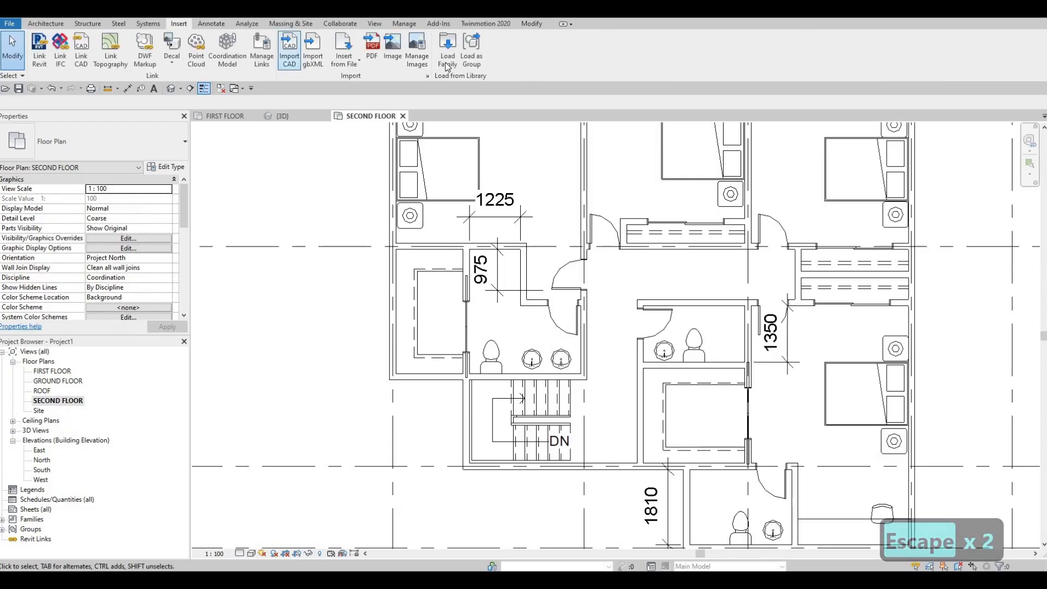
click(447, 47)
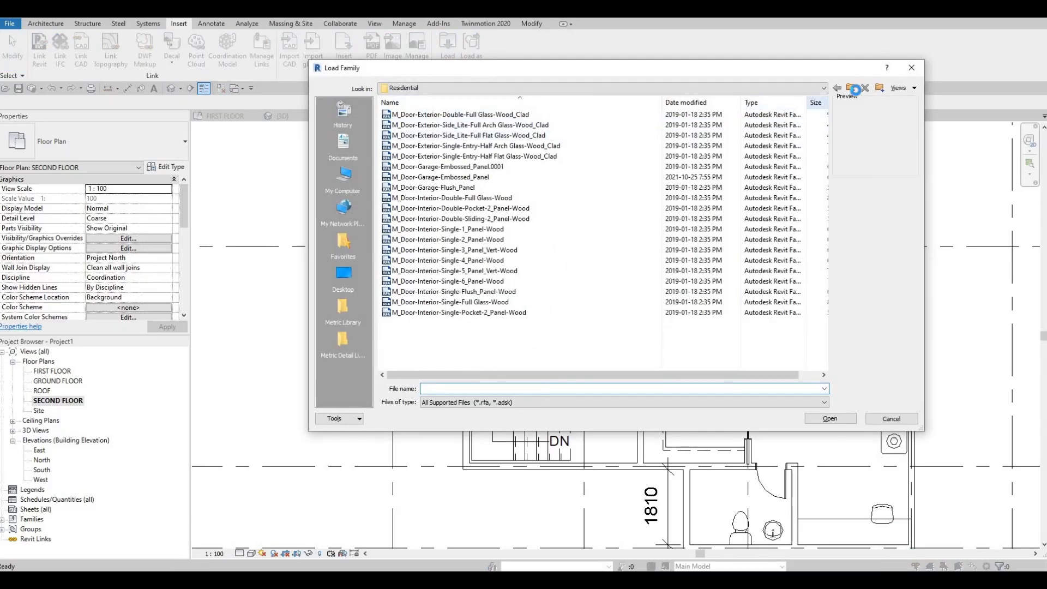
click(851, 88)
click(851, 88)
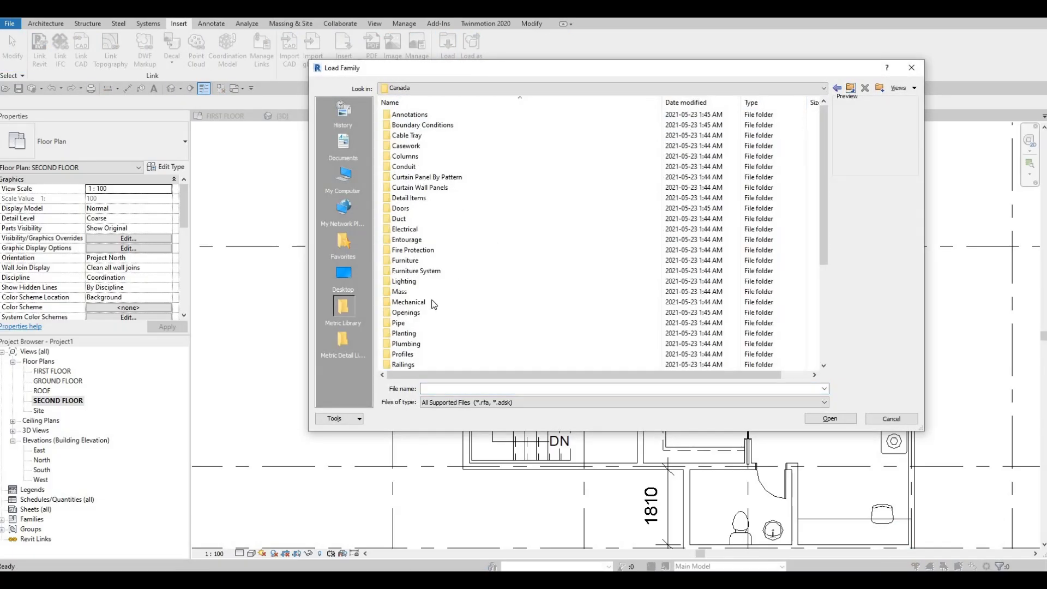
scroll(434, 304, down, 4)
scroll(423, 294, up, 3)
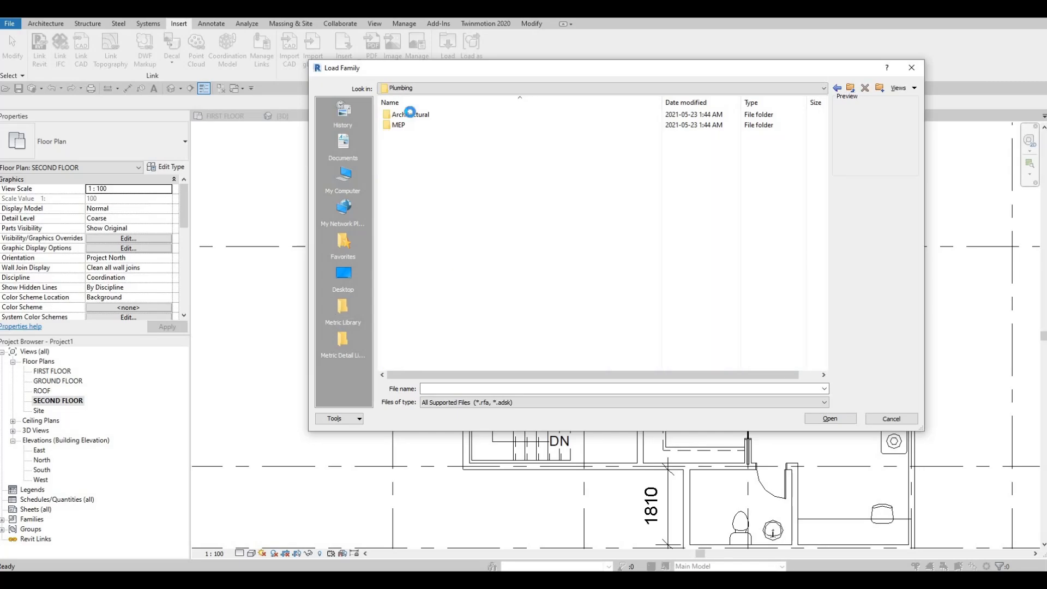
double_click(409, 115)
double_click(404, 125)
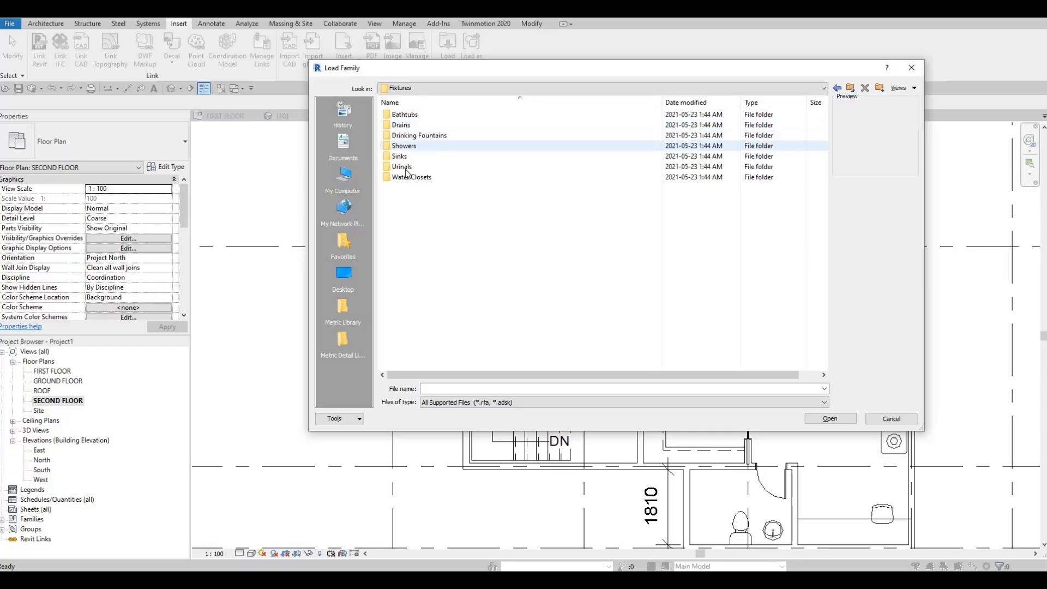
double_click(406, 146)
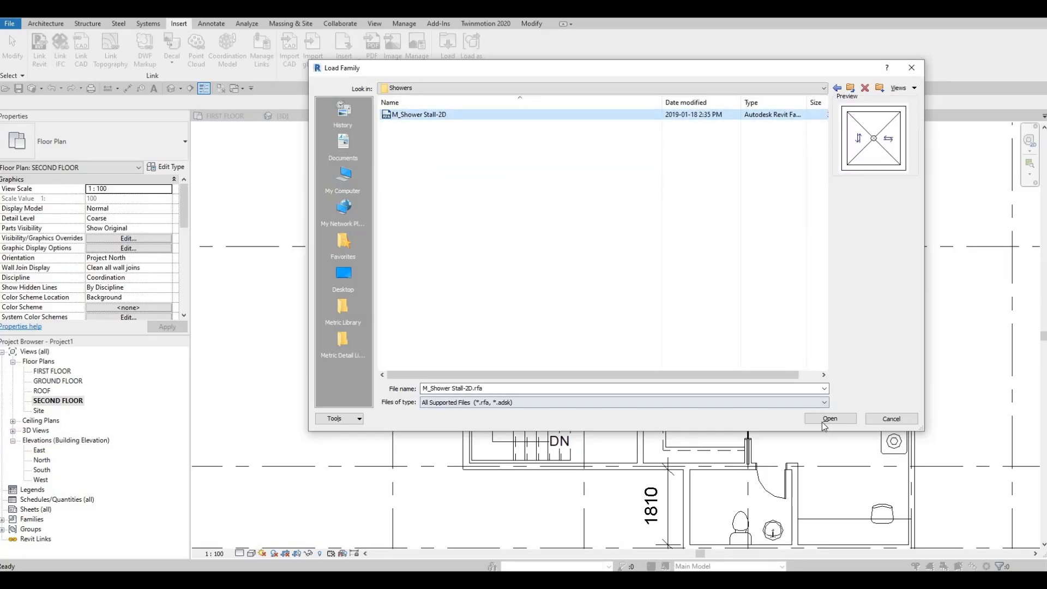
key(Return)
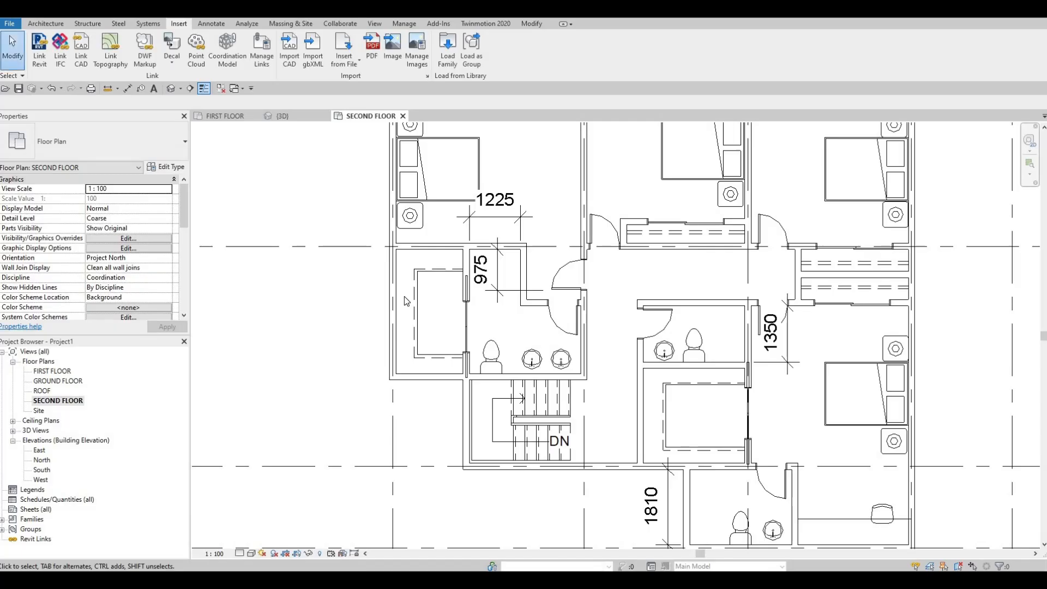
Step: Place the shower stall in the two-basin bathroom's narrow upper part, rotated to fit the inner corner beside the walk-in closet wall
key(c)
key(m)
middle_drag(551, 299, 492, 264)
scroll(425, 237, up, 3)
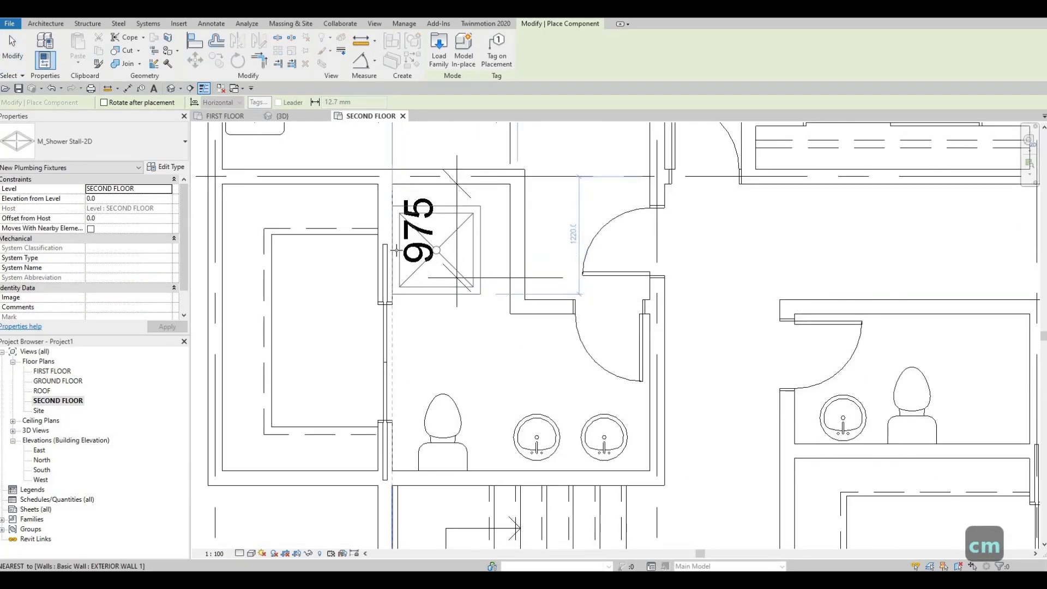
key(space)
key(space)
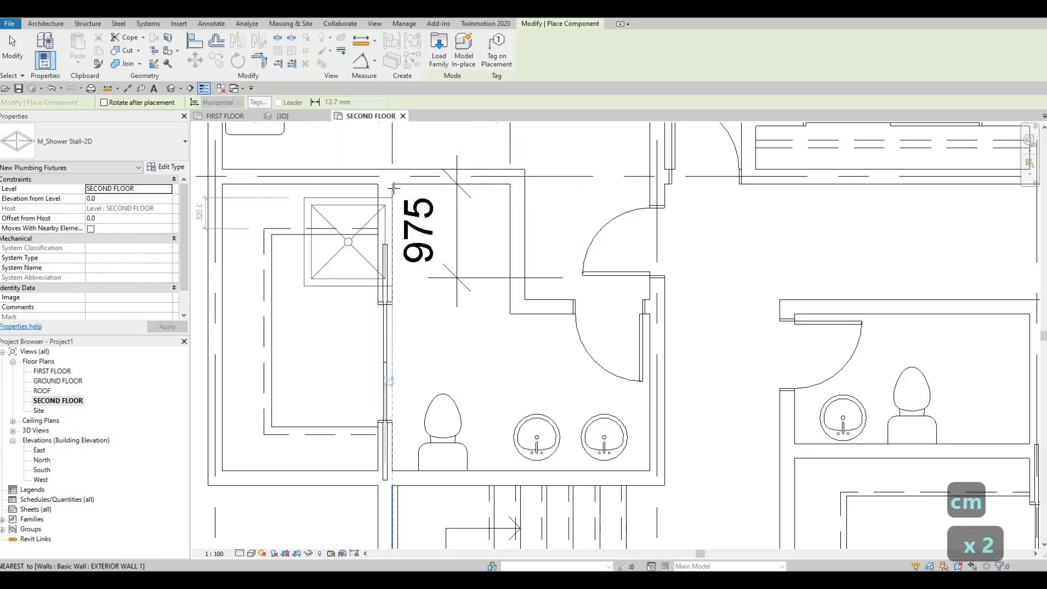
key(space)
click(393, 186)
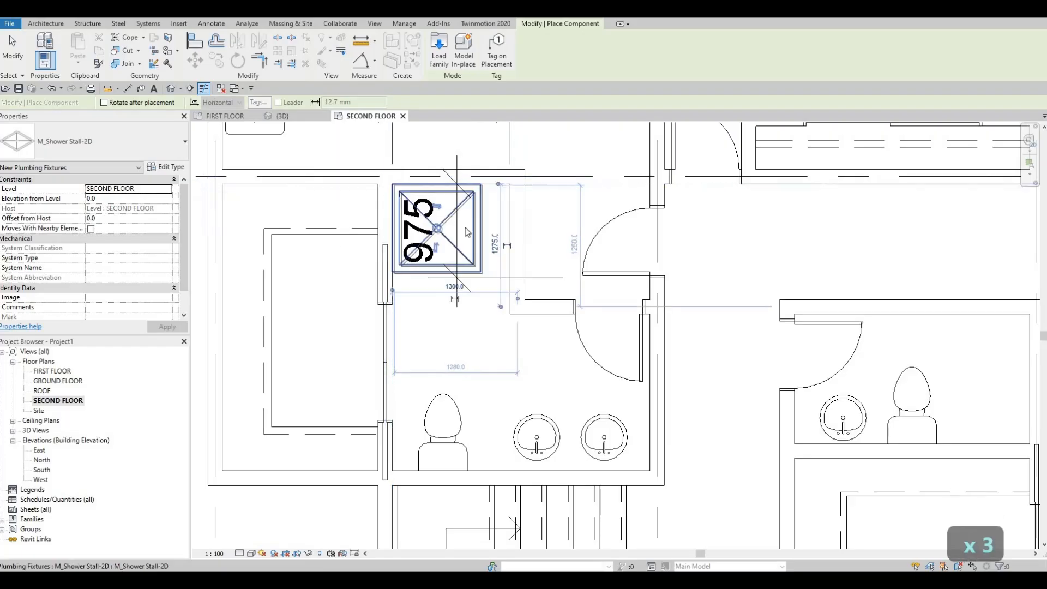
key(Escape)
key(Escape)
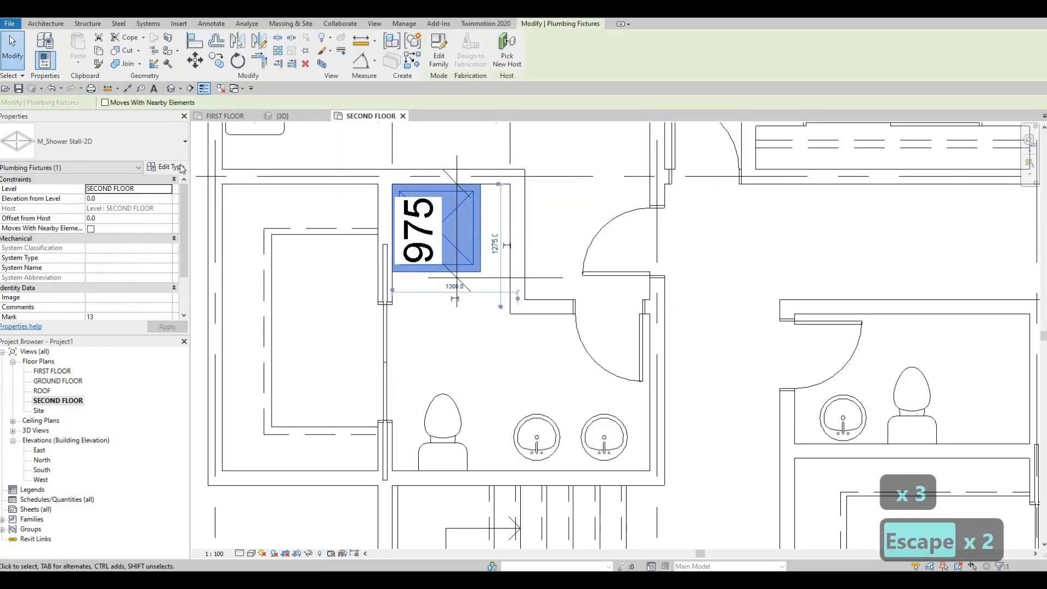
Step: Duplicate the placed shower stall's type under the name "shower 1"
click(167, 166)
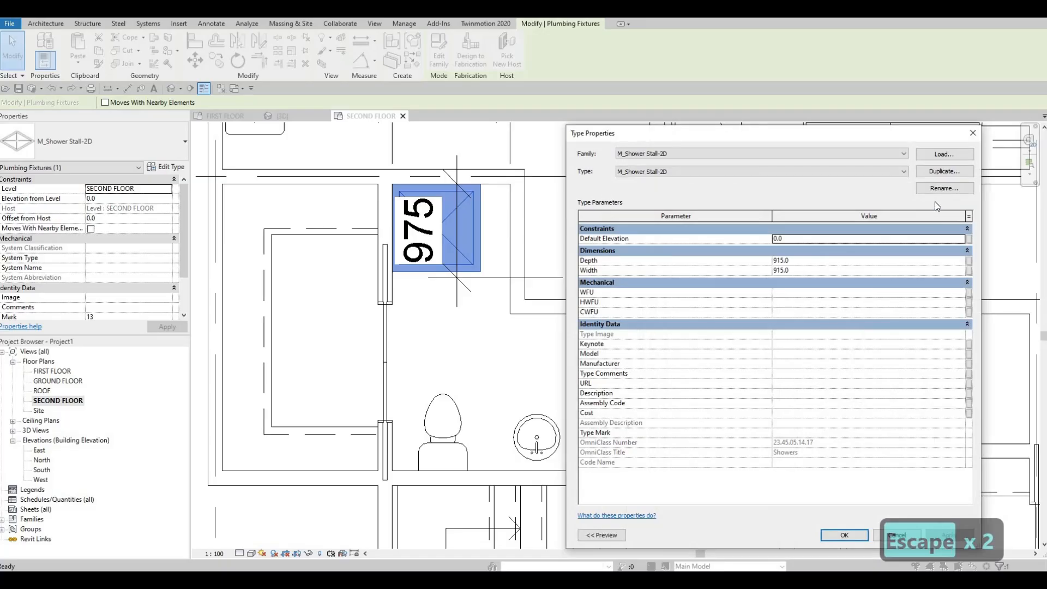
click(943, 175)
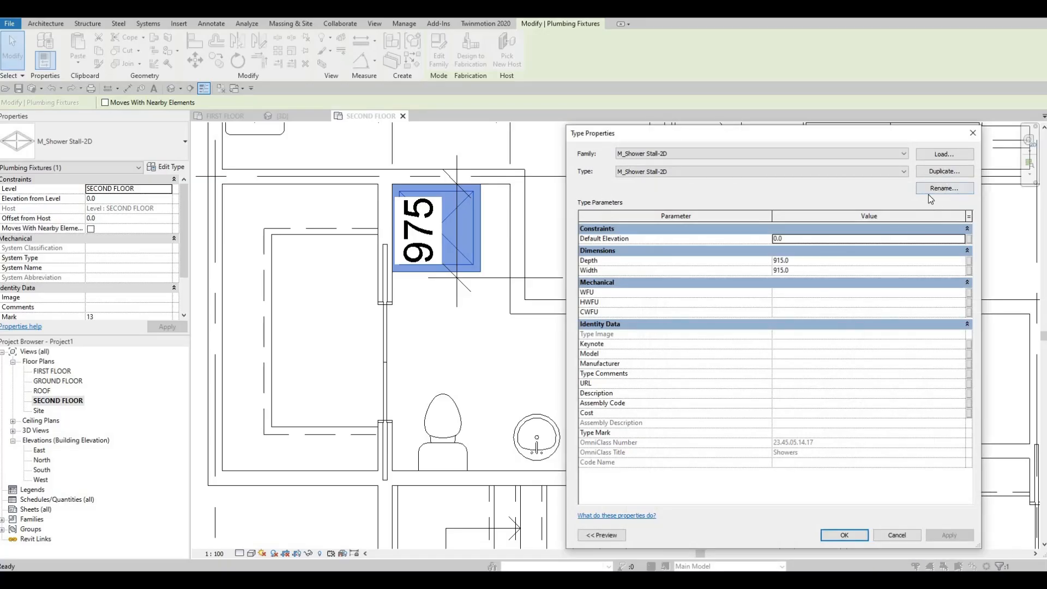
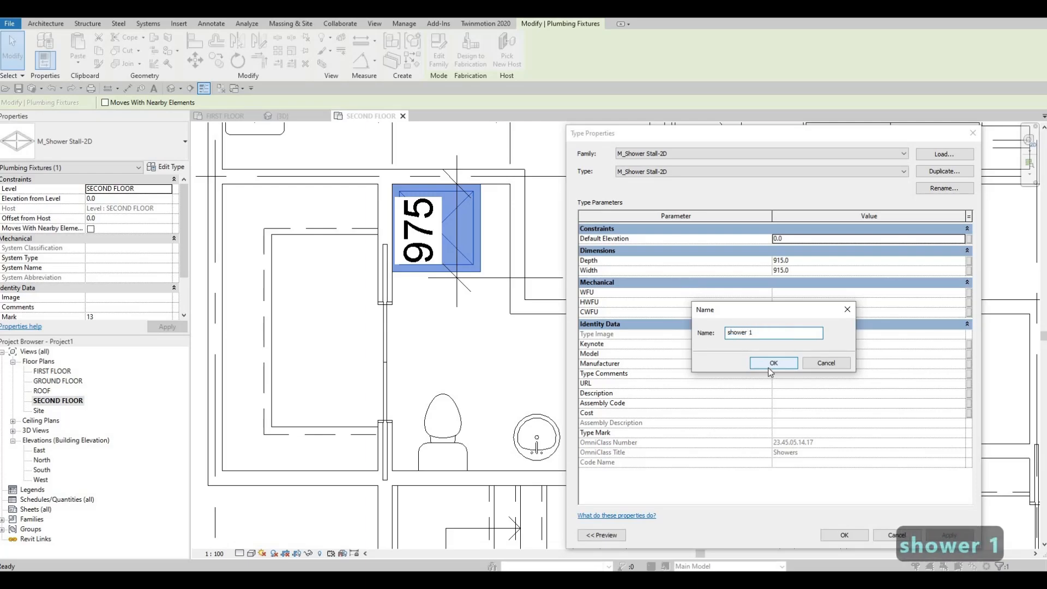
key(Return)
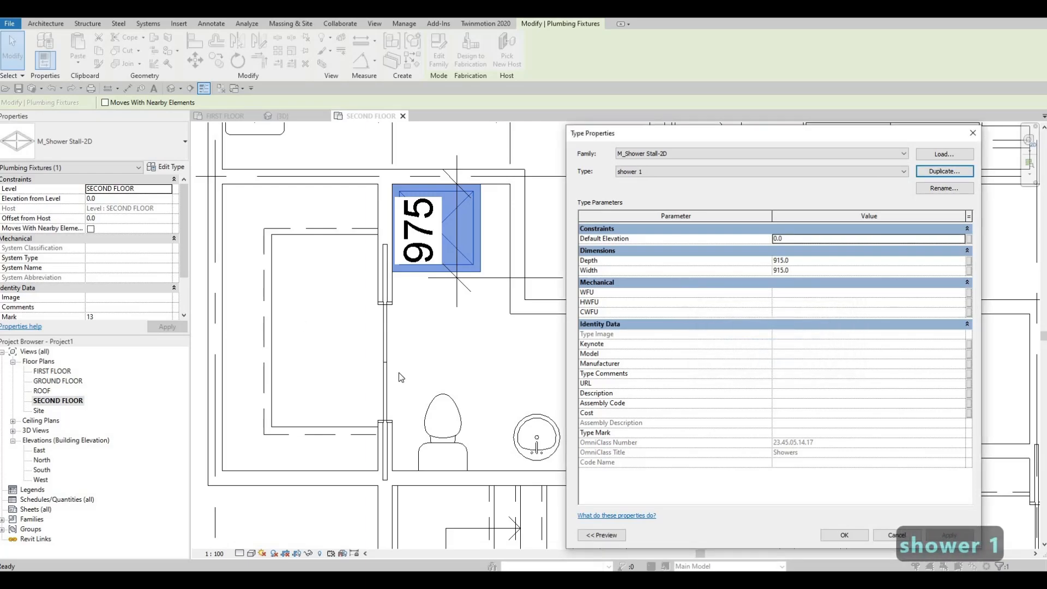
Step: Set the shower 1 type's width to 1000 and depth to 1200, and apply the changes
click(803, 270)
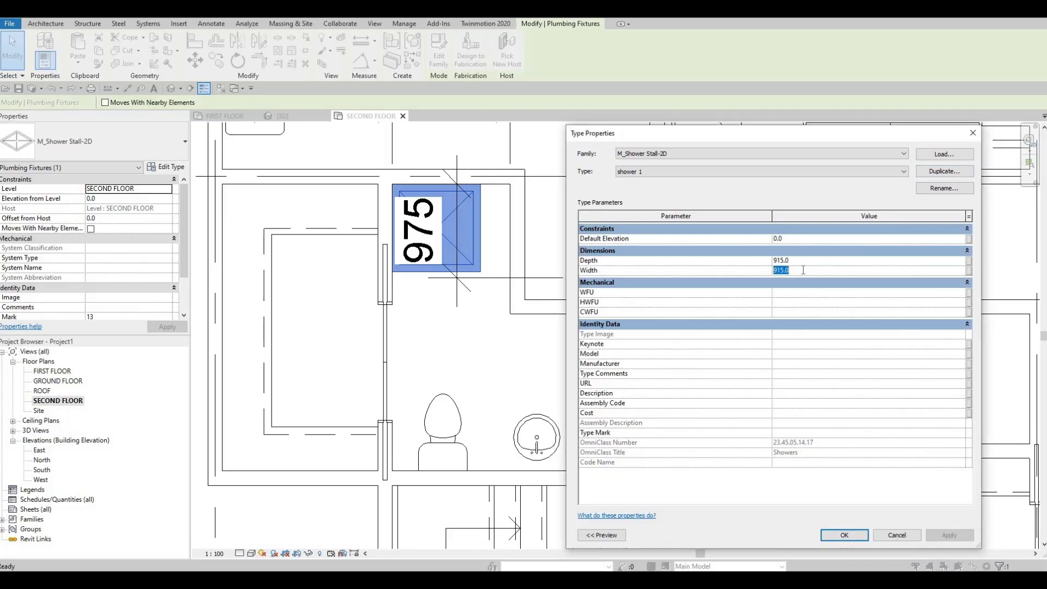
text(1000)
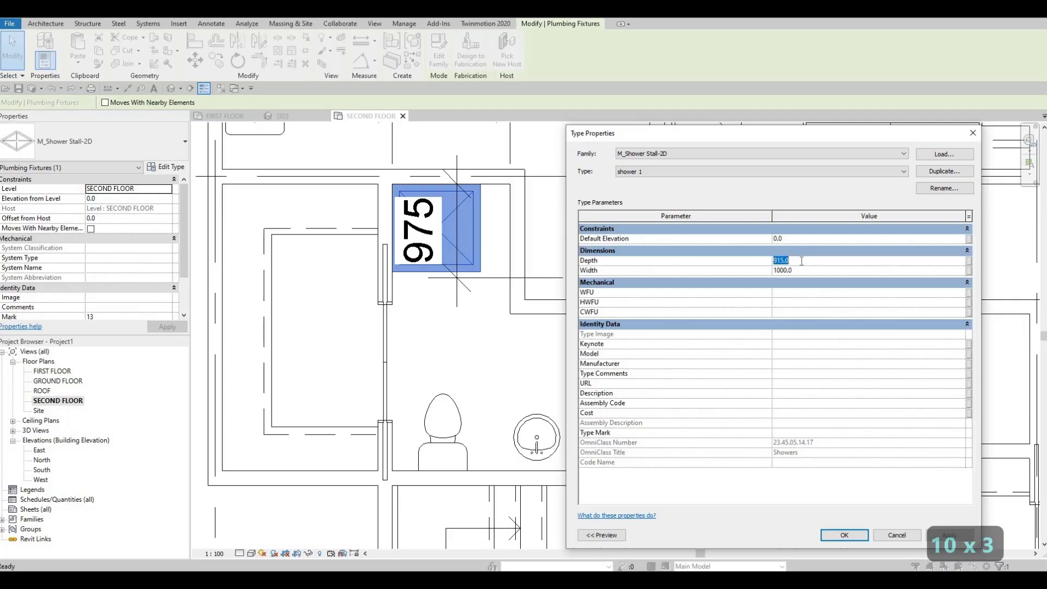
text(1200)
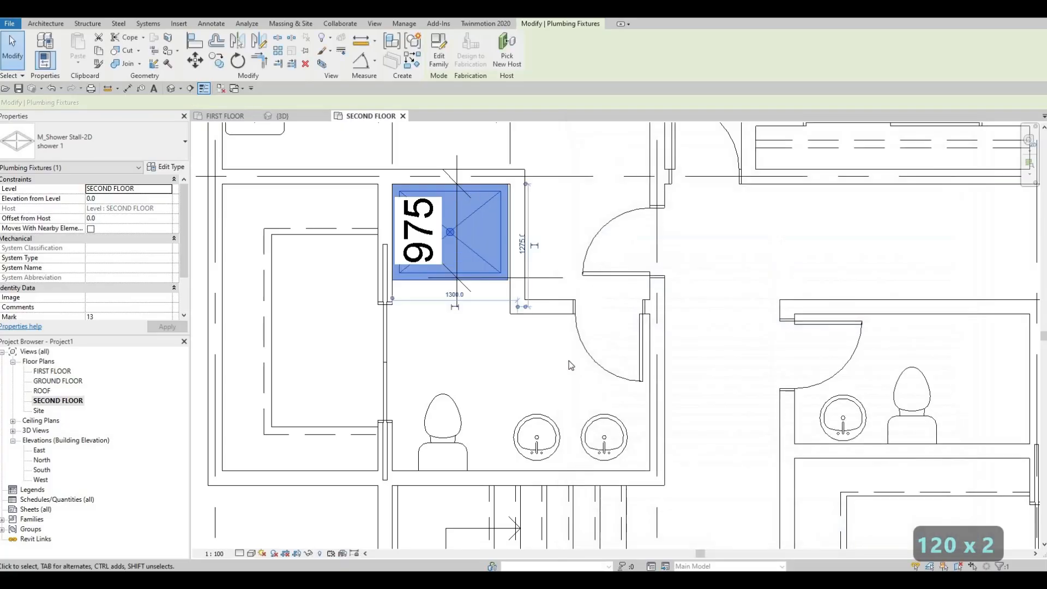
scroll(518, 401, down, 1)
middle_drag(484, 340, 501, 384)
key(Escape)
scroll(512, 373, up, 1)
key(Escape)
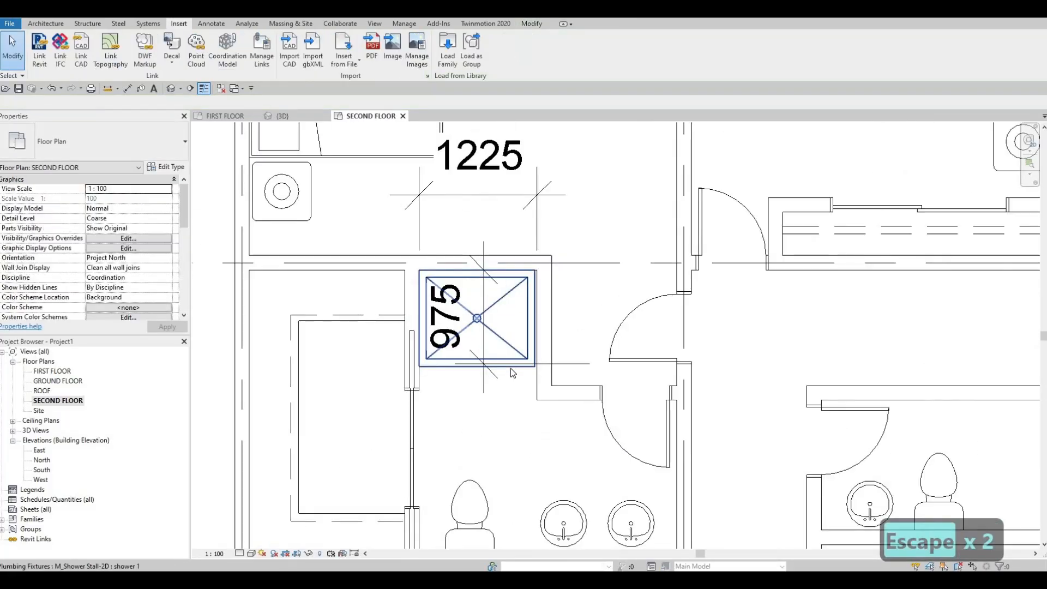
Step: Set the shower 1 type's depth to 1225 so the stall fills the alcove's full width
click(510, 366)
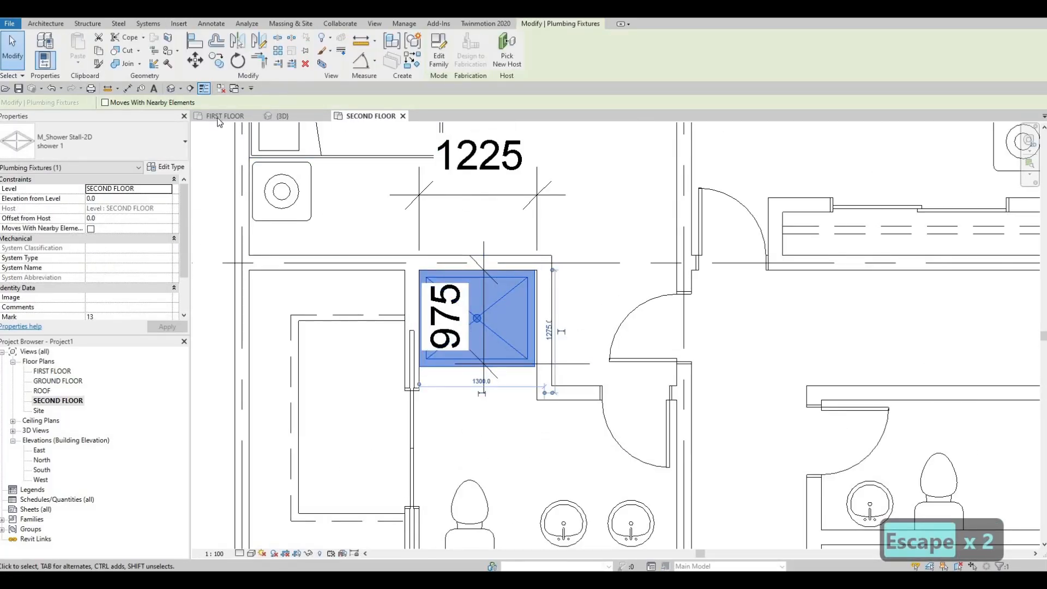
click(171, 167)
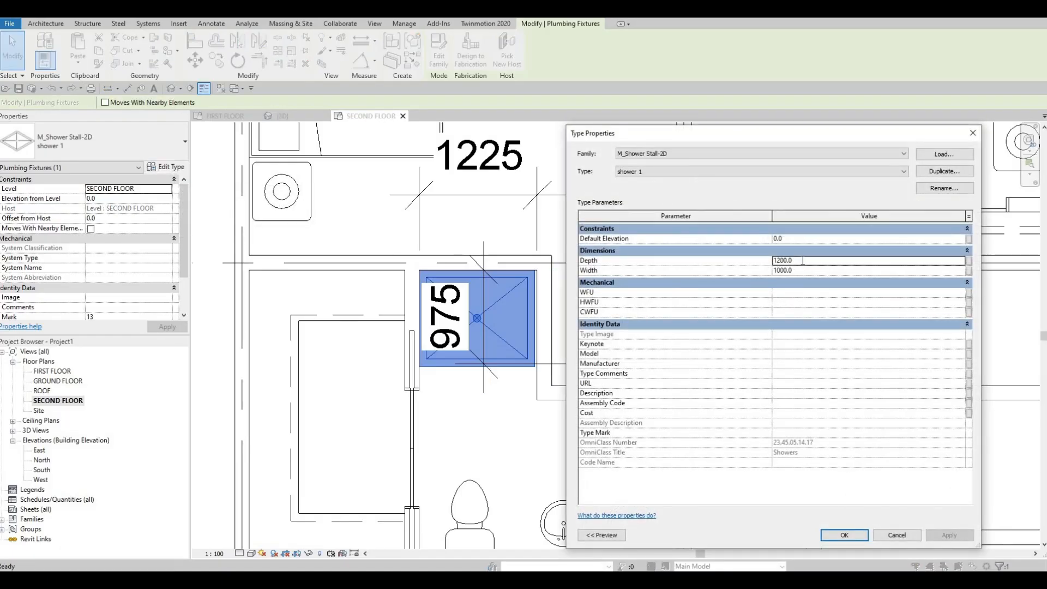
click(801, 260)
text(1225)
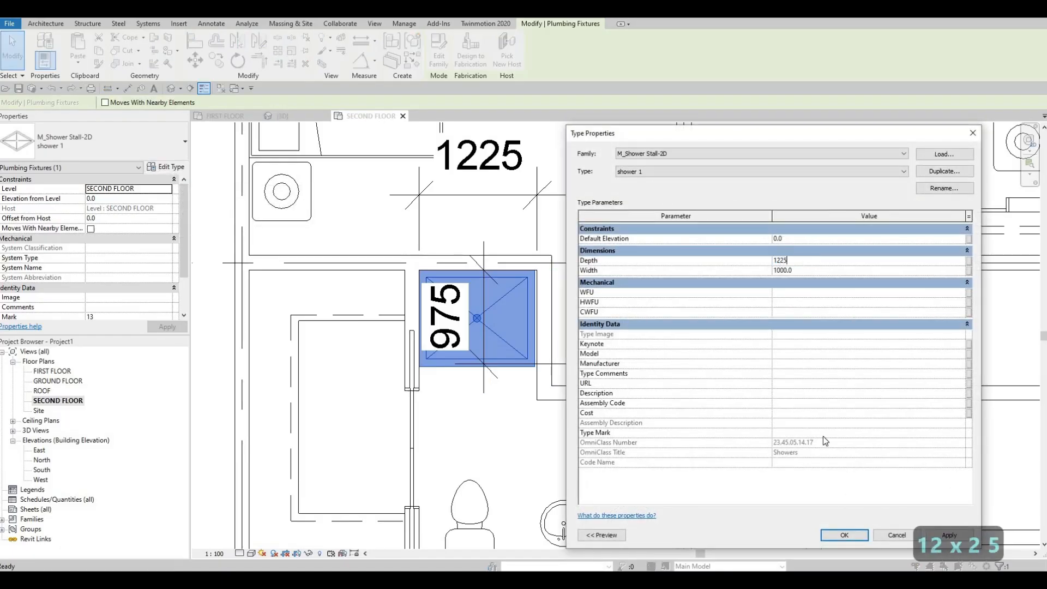
click(943, 531)
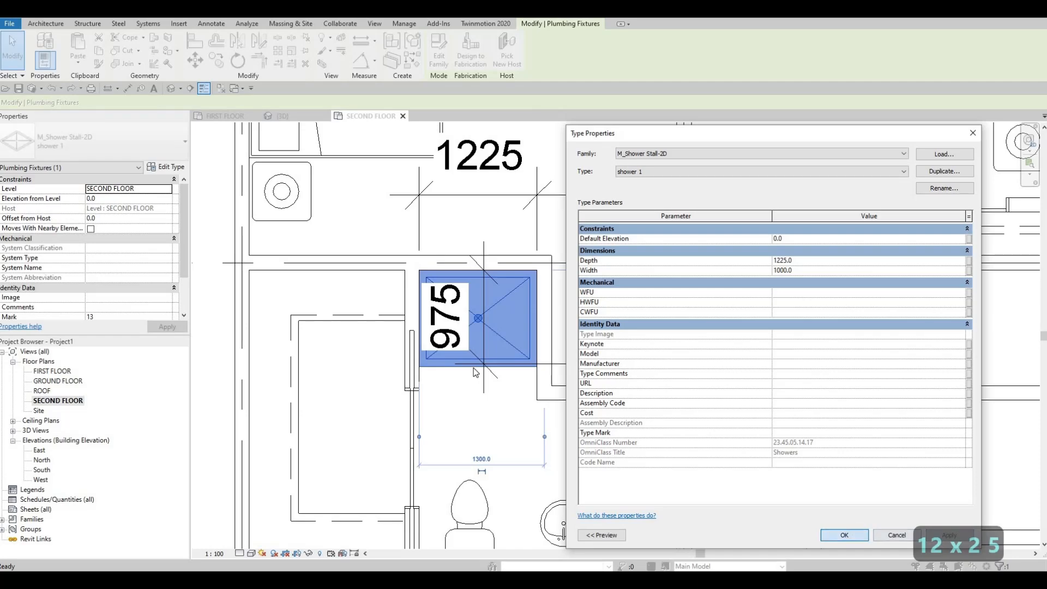
key(Escape)
key(Escape)
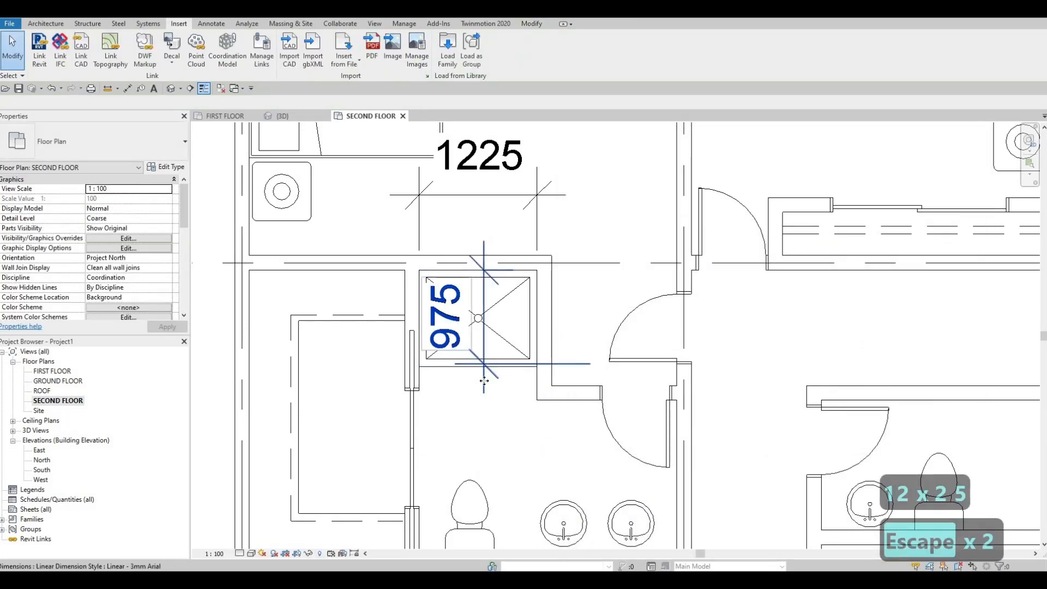
Step: Delete the 975 and 1225 dimensions around the two-basin bathroom's shower
click(483, 380)
key(Delete)
click(534, 144)
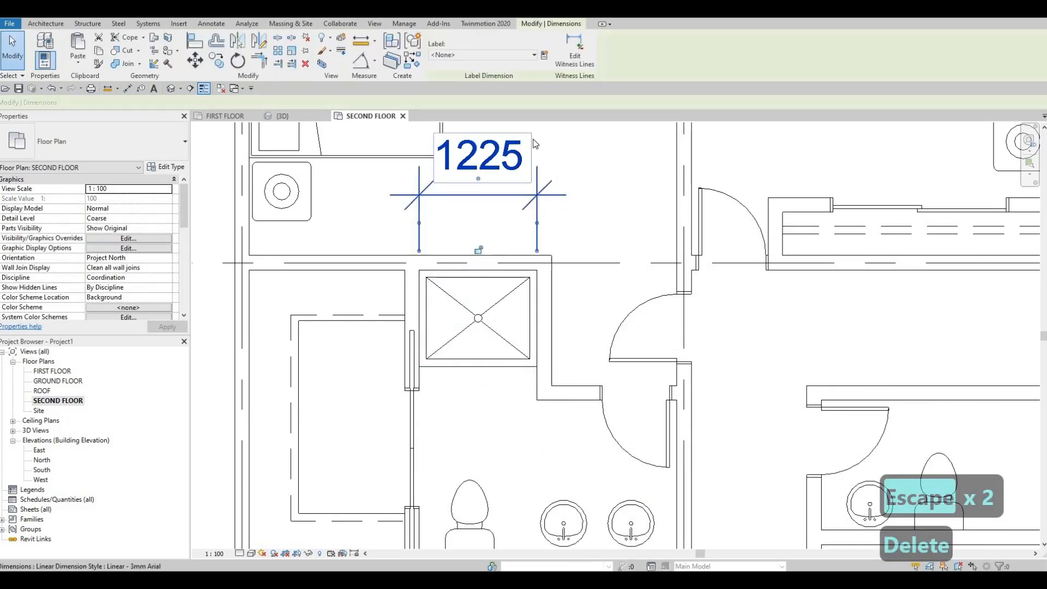
key(Delete)
Step: Place another shower 1 stall in the middle bathroom, rotated lengthwise into the upper corner beyond the toilet, and finish placing
middle_drag(509, 359, 388, 205)
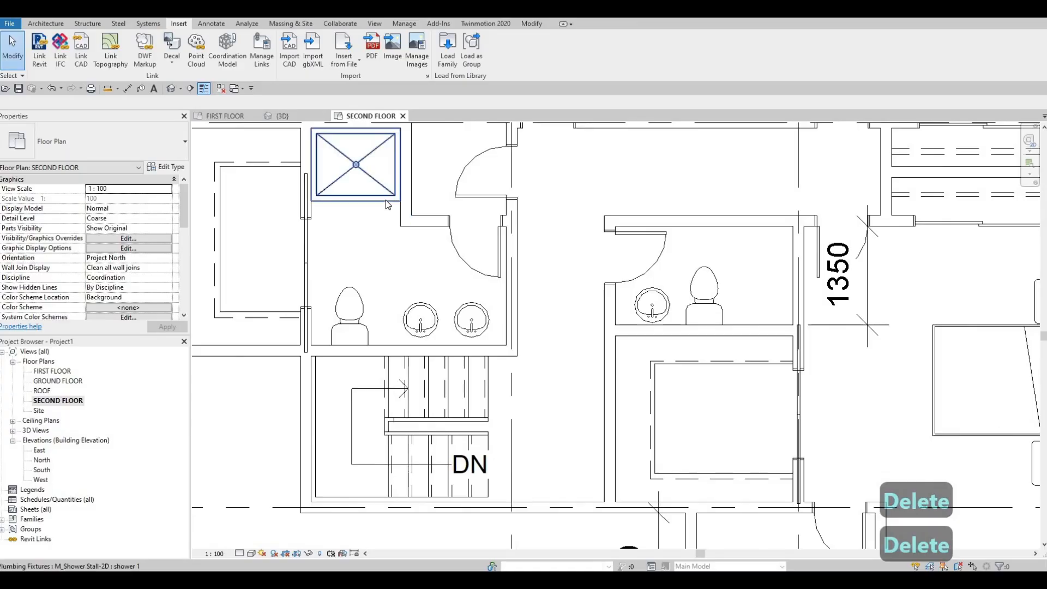
click(387, 205)
key(c)
key(s)
scroll(811, 305, up, 2)
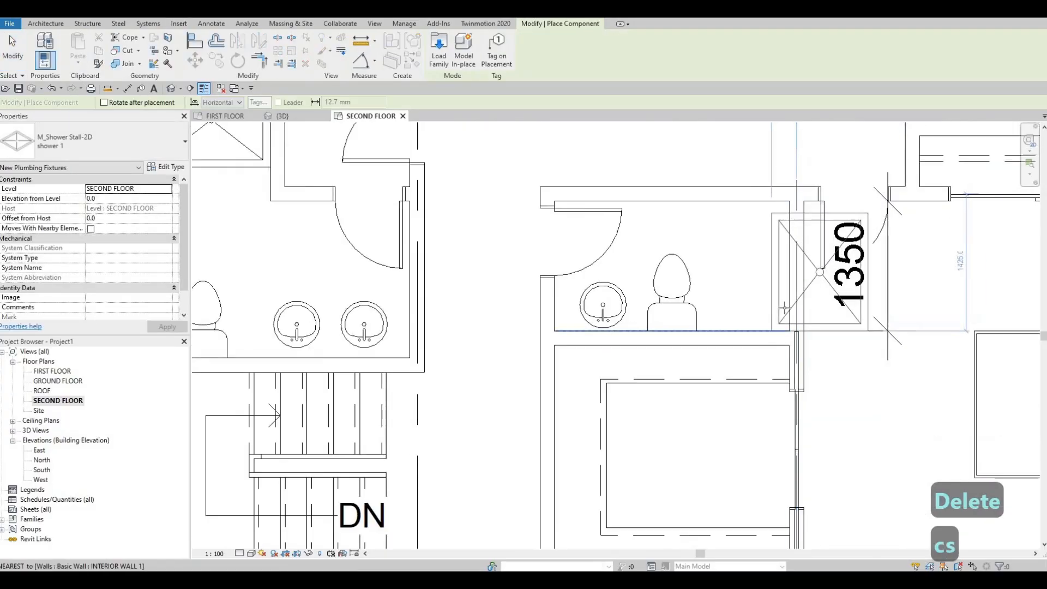
key(space)
key(space)
key(space)
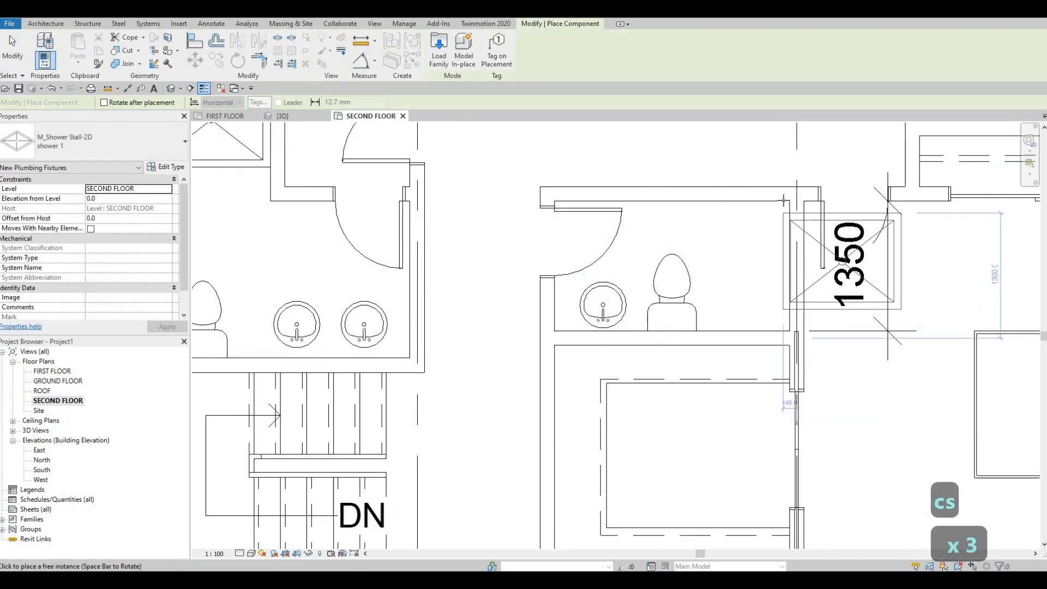
key(space)
key(space)
key(space)
click(788, 201)
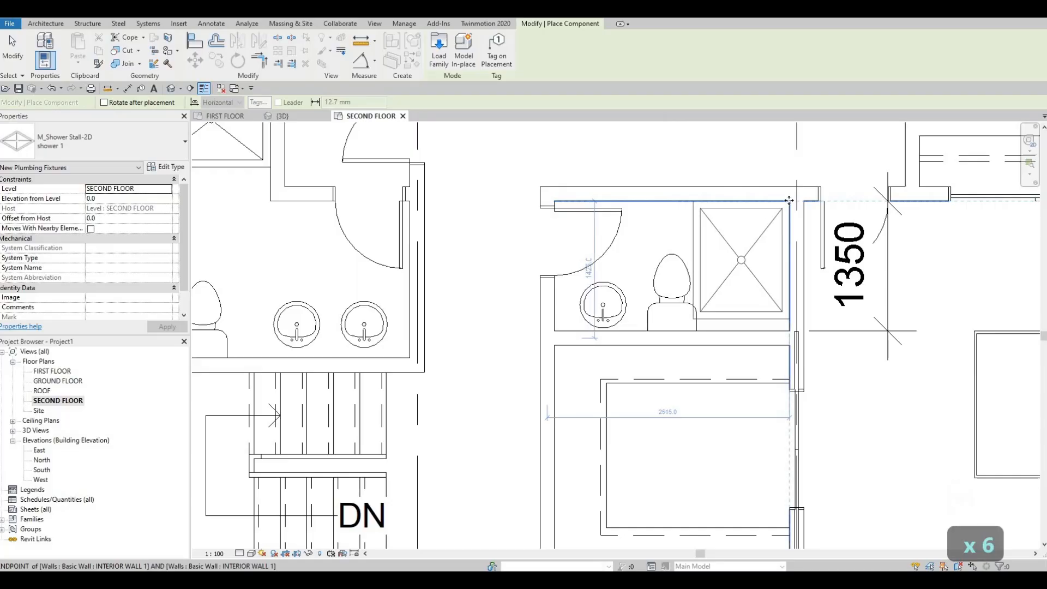
key(Escape)
key(Escape)
key(Escape)
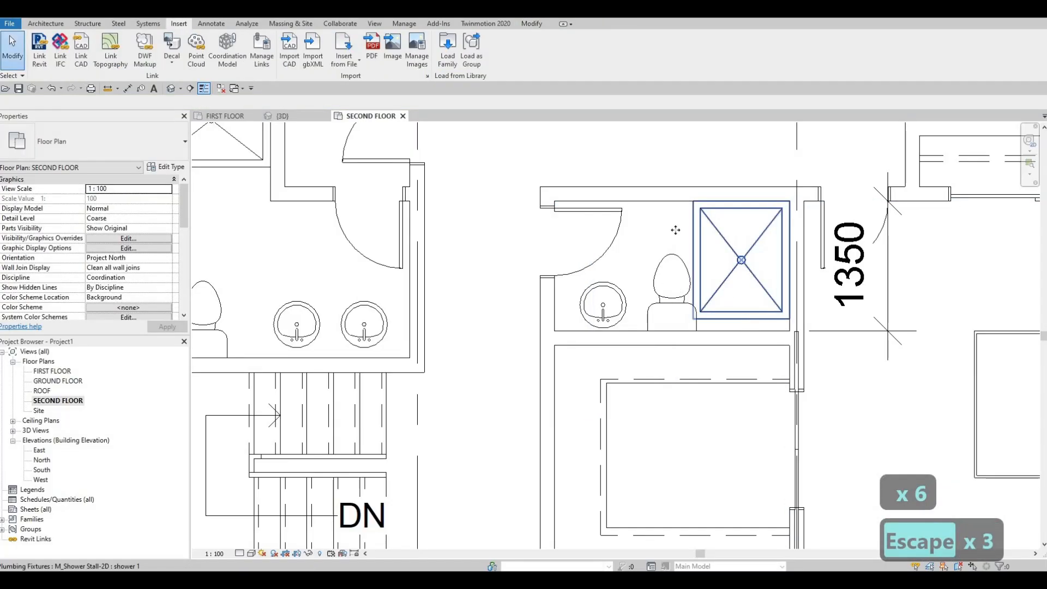
Step: Set the shower 1 type's depth to 1350 and width to 800 from the middle bathroom's stall
click(675, 230)
middle_drag(280, 102, 270, 151)
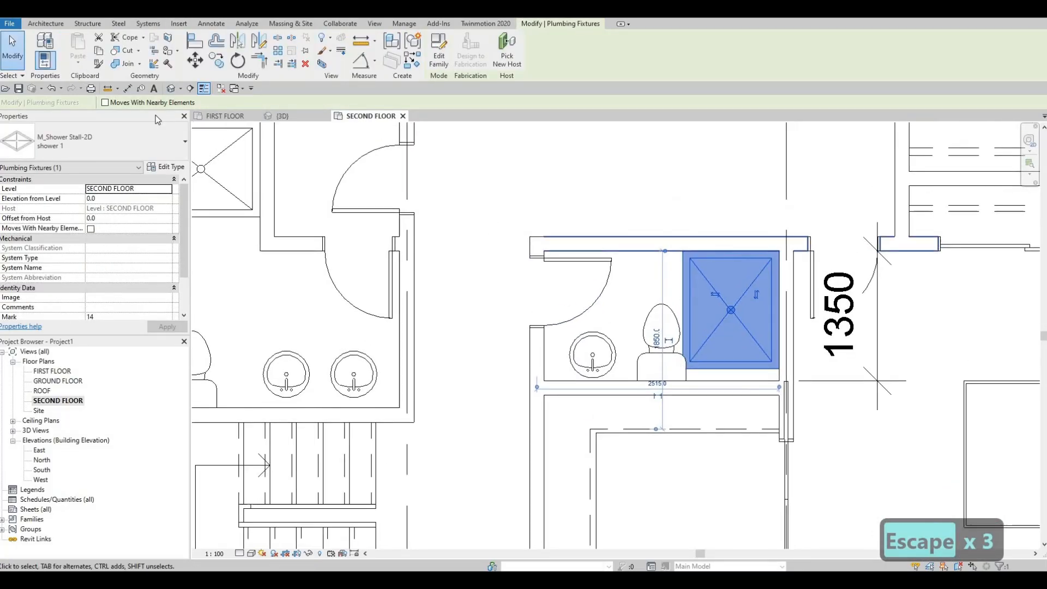
click(161, 168)
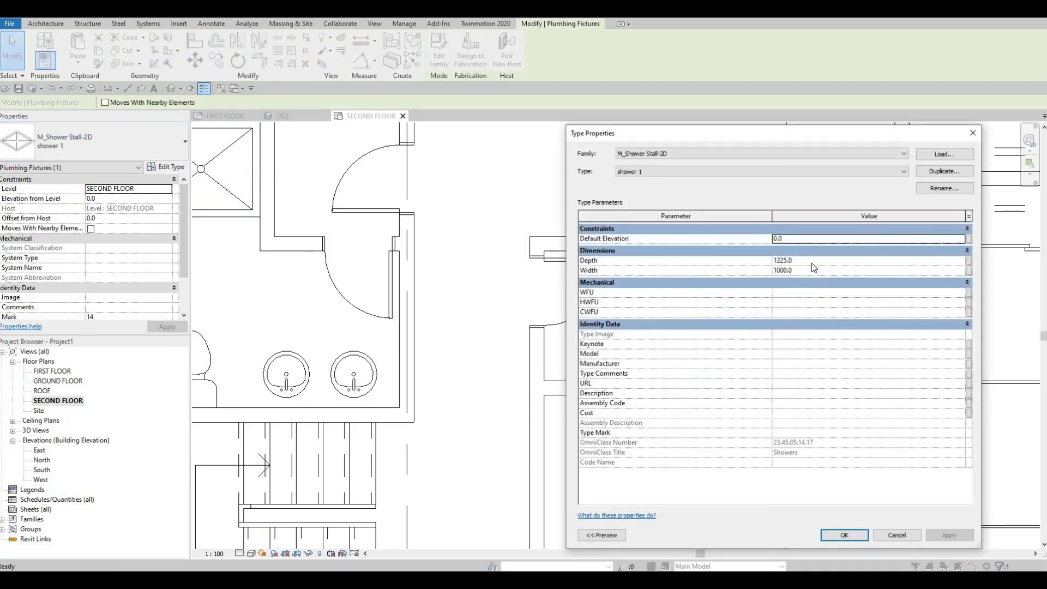
click(812, 261)
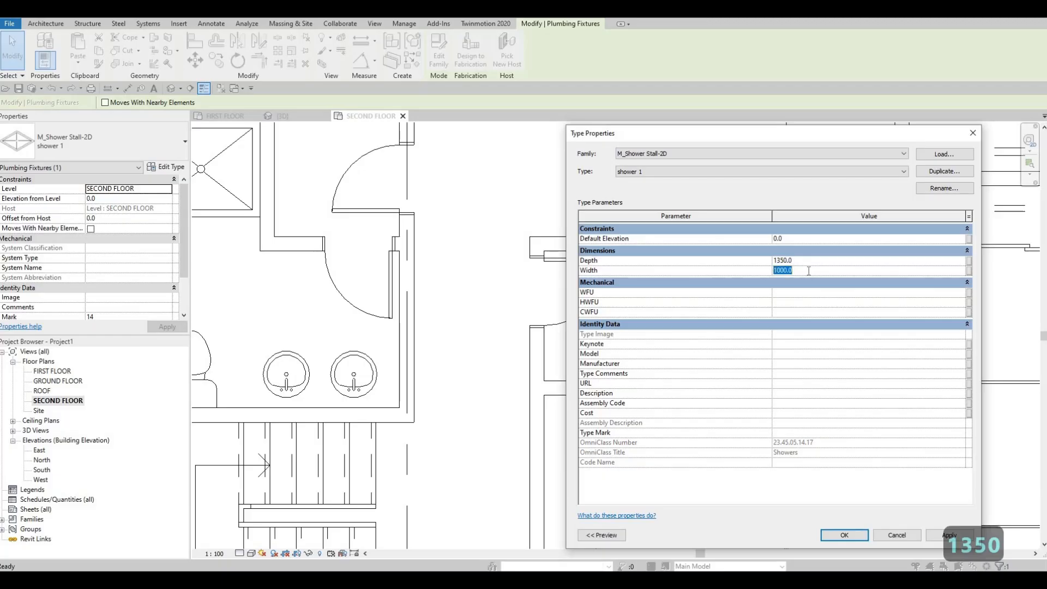
text(800)
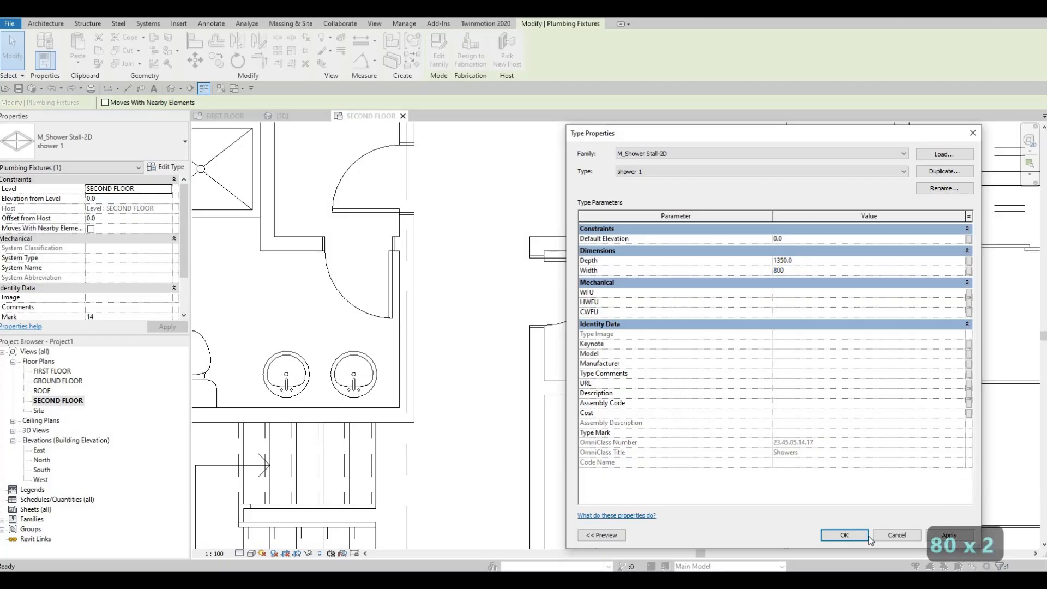
click(829, 535)
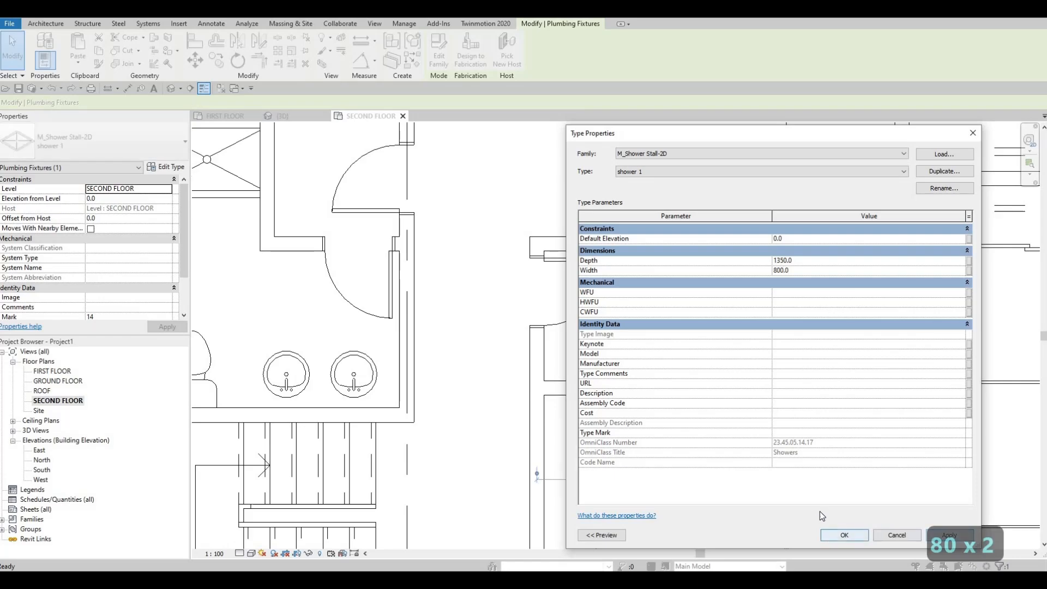
key(Escape)
key(Escape)
Step: Delete the 1350 dimension beside the middle bathroom
middle_drag(815, 386, 794, 243)
scroll(793, 243, down, 3)
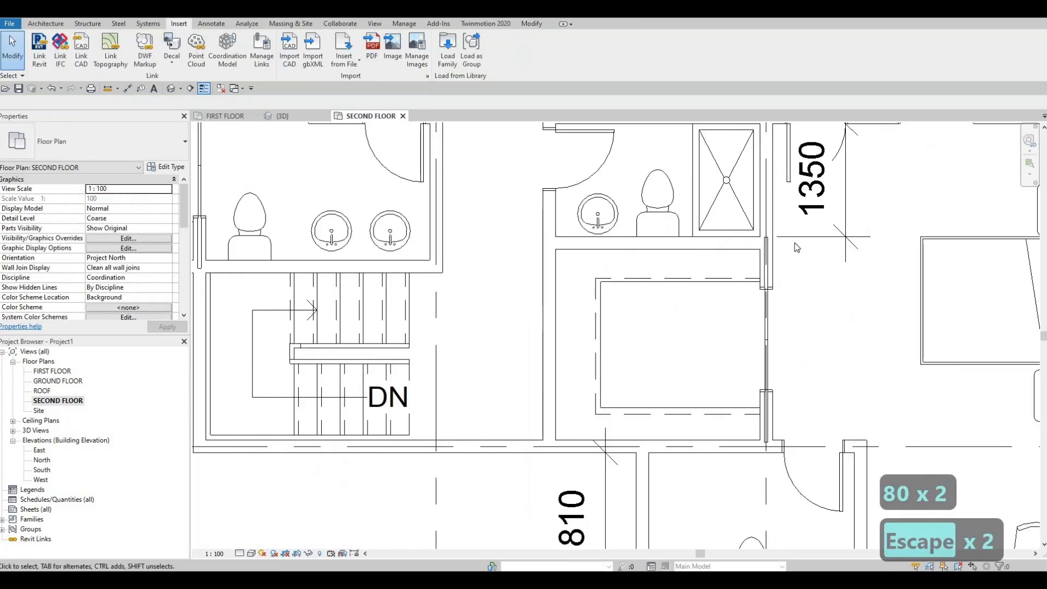
click(794, 243)
key(Delete)
Step: Place another shower 1 stall in the lower bathroom, rotated lengthwise against the wall beyond the toilet, and finish placing
middle_drag(703, 439, 696, 305)
scroll(695, 305, down, 1)
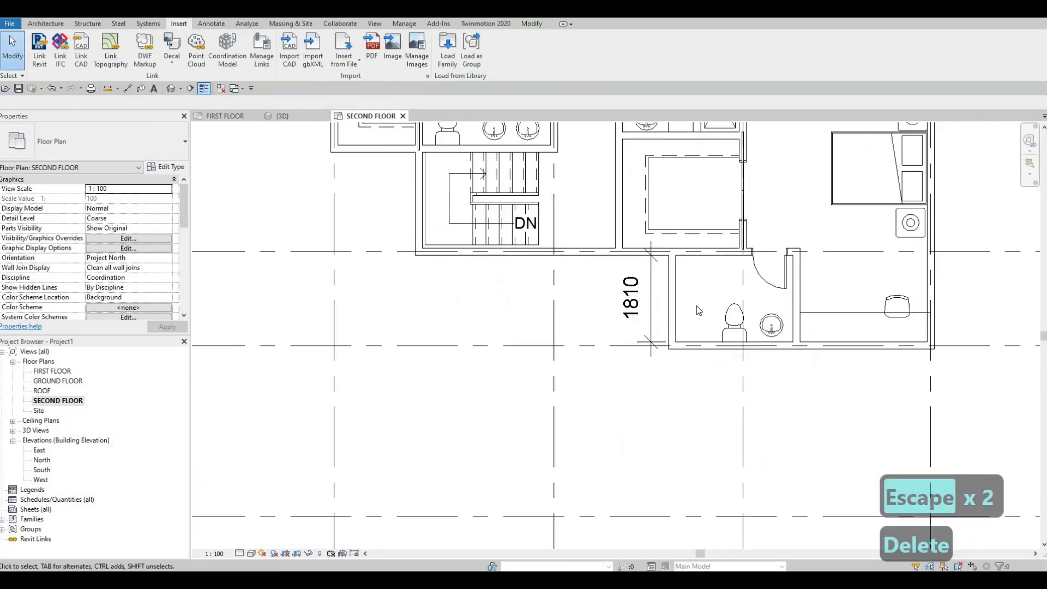
middle_drag(704, 224, 697, 363)
key(Escape)
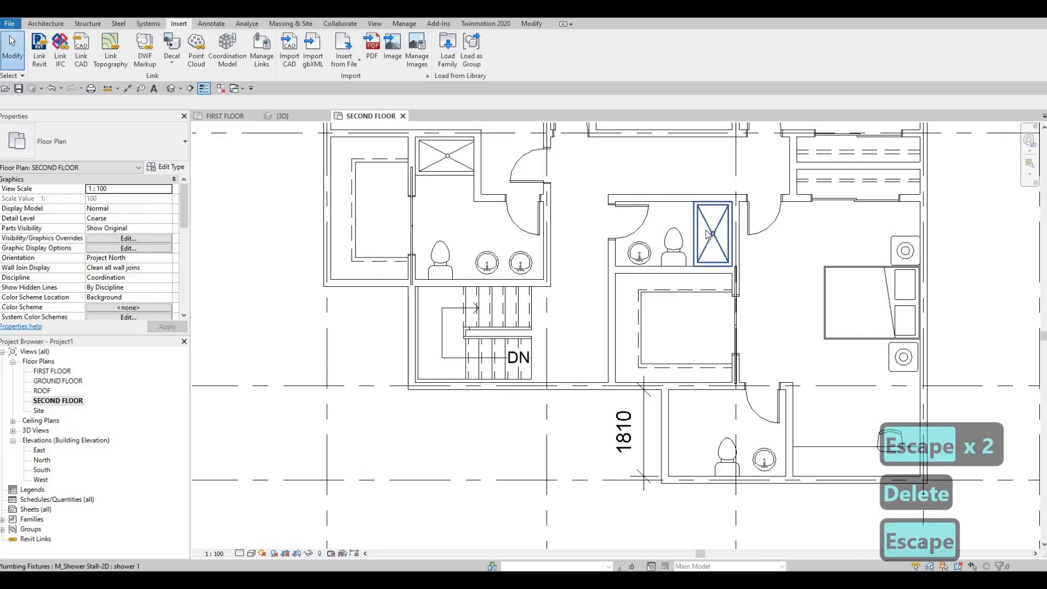
click(706, 230)
key(c)
key(s)
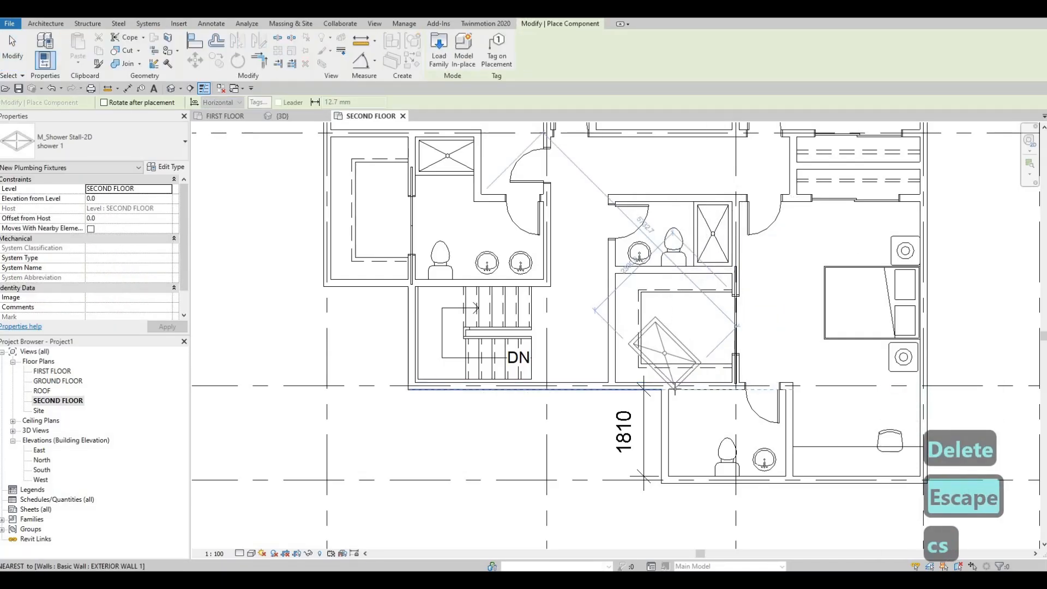
key(c)
key(s)
key(c)
key(s)
key(c)
key(s)
key(c)
key(s)
key(c)
key(s)
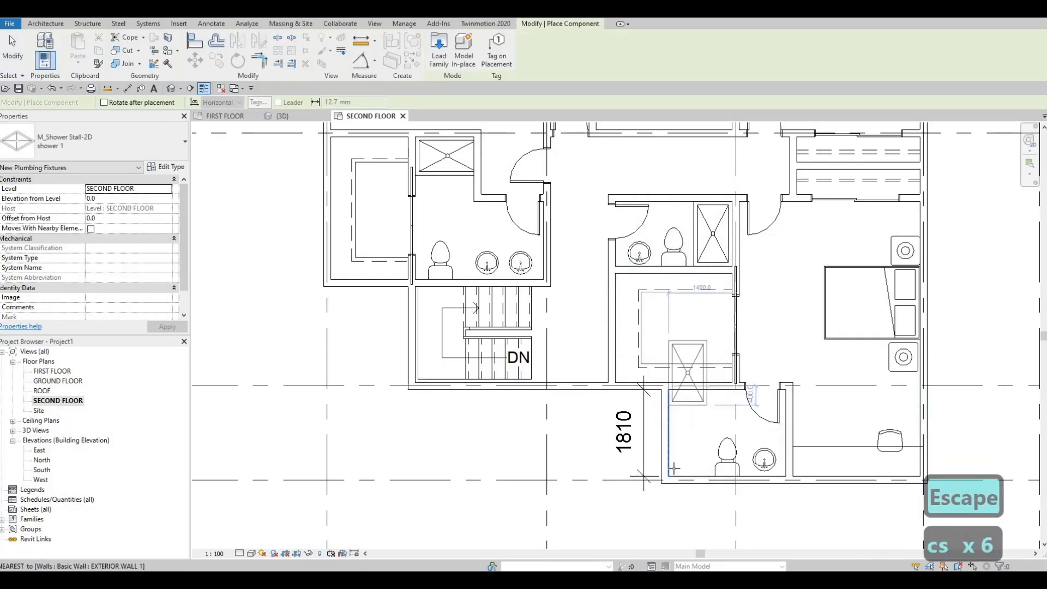
scroll(669, 461, up, 2)
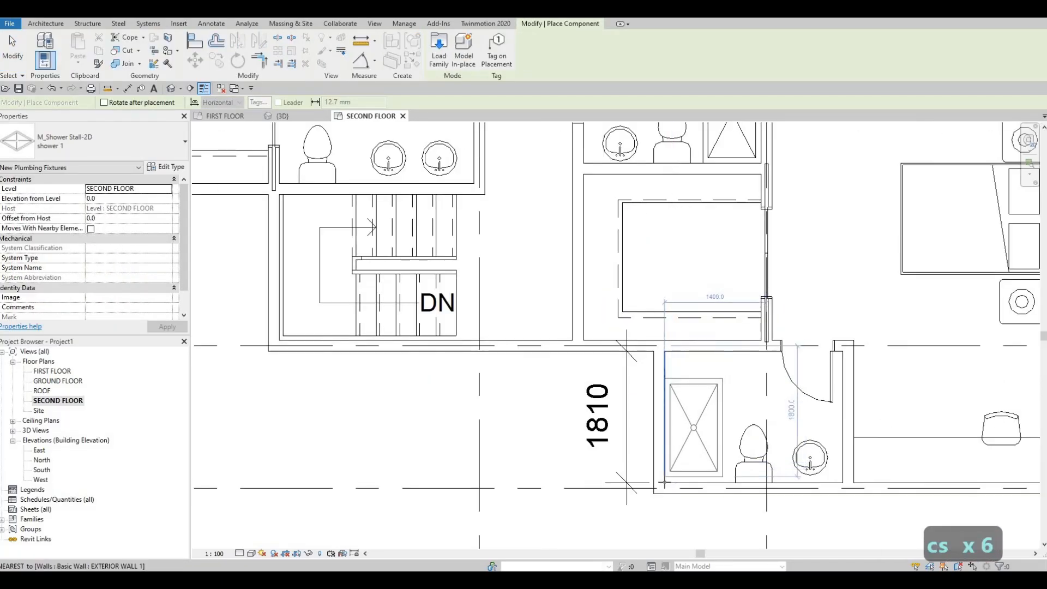
key(Escape)
key(Escape)
key(Escape)
Step: Delete the 1810 dimension outside the lower bathroom
click(634, 437)
key(Escape)
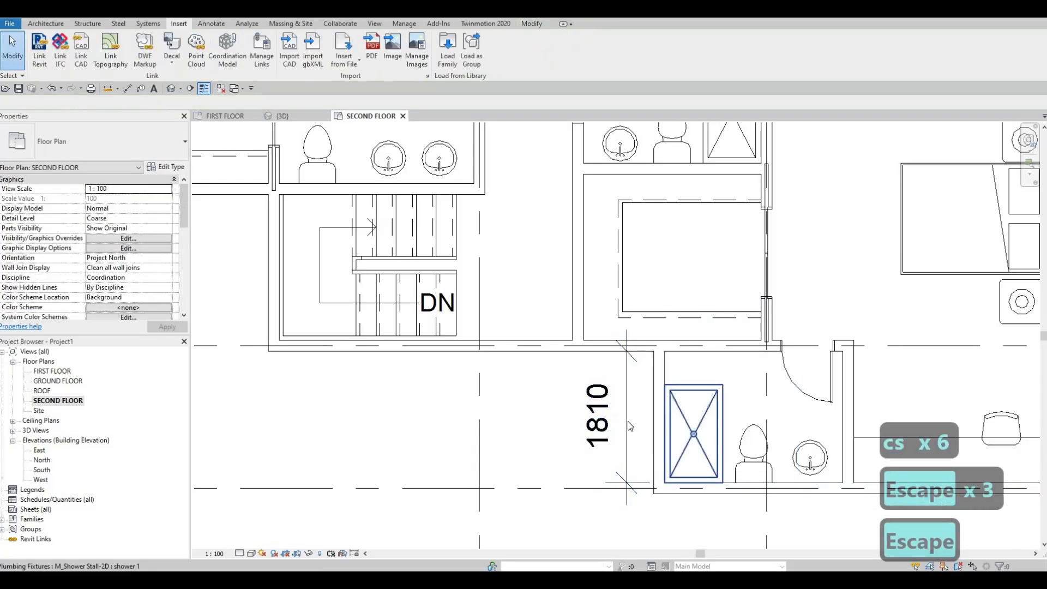
click(650, 430)
key(Delete)
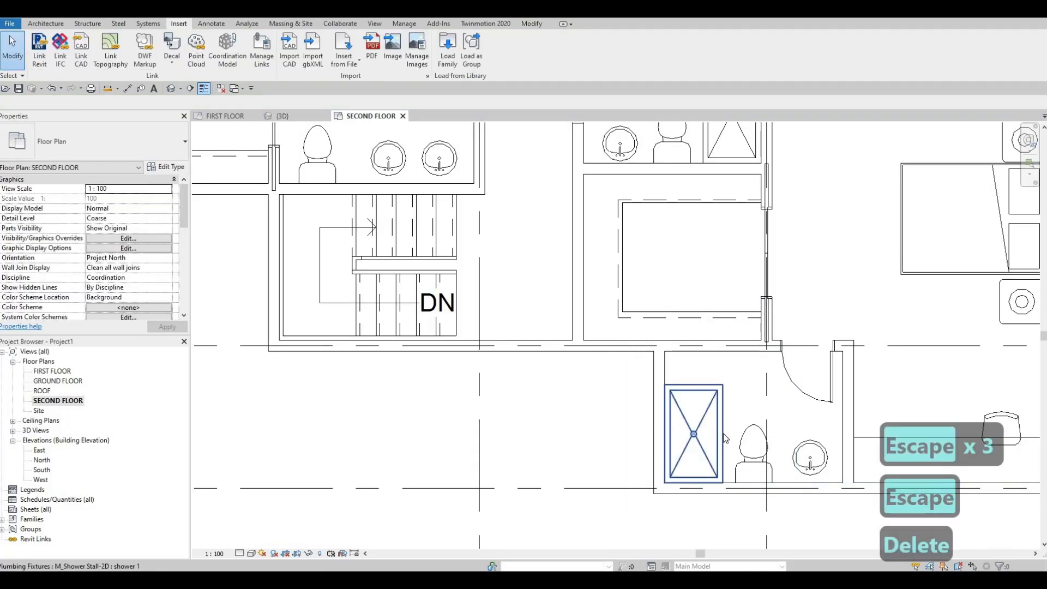
Step: Set the shower 1 type's depth to 1810 from the lower bathroom's stall
click(715, 436)
click(166, 167)
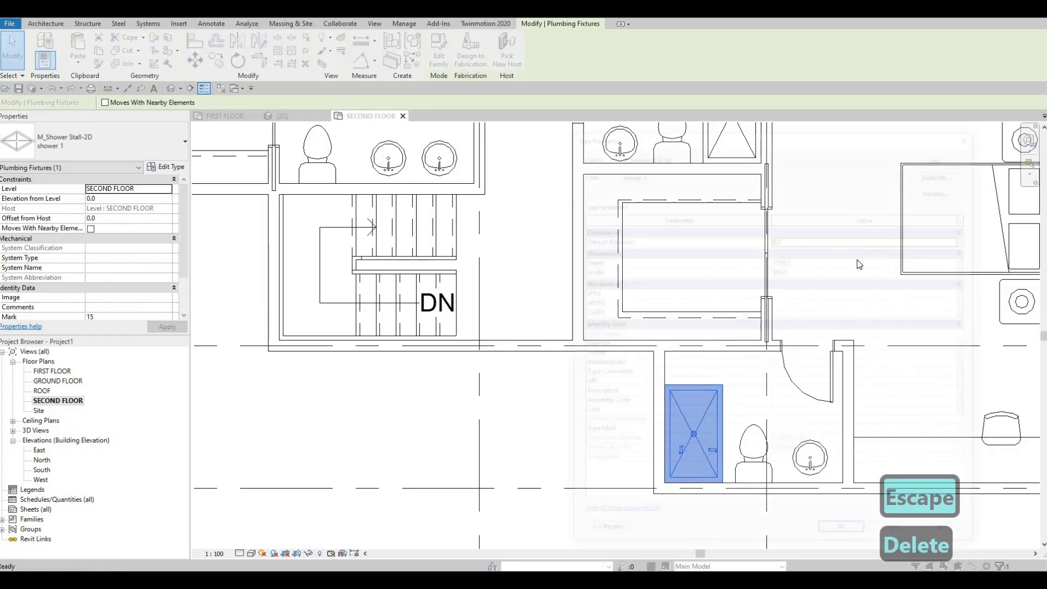
text(18)
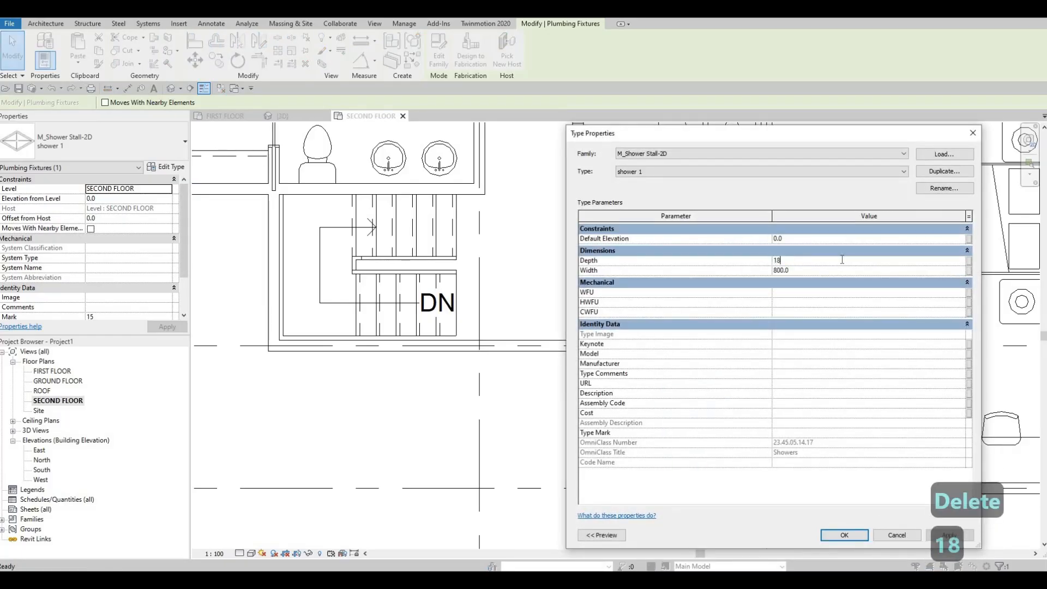
text(5)
key(BackSpace)
text(10)
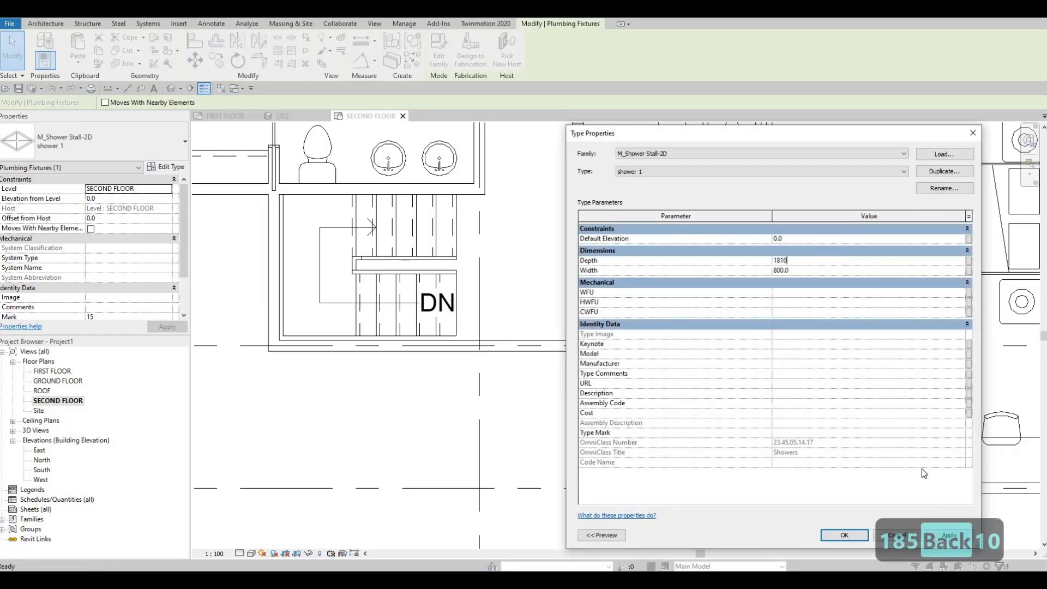
click(844, 535)
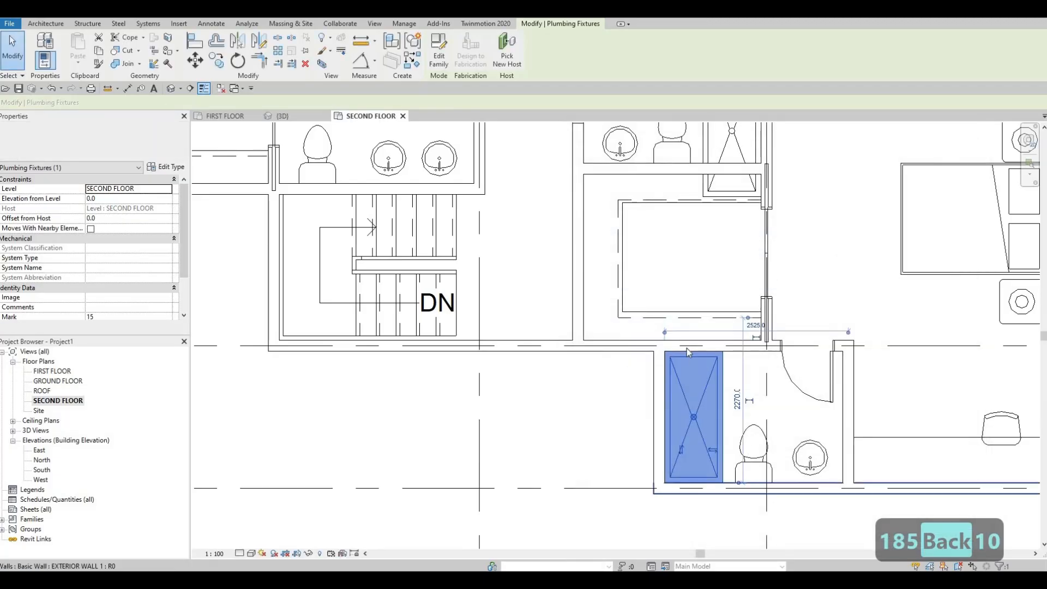
key(Escape)
Step: Set the shower 1 type's width to 900 and apply the change
scroll(690, 353, down, 2)
click(665, 354)
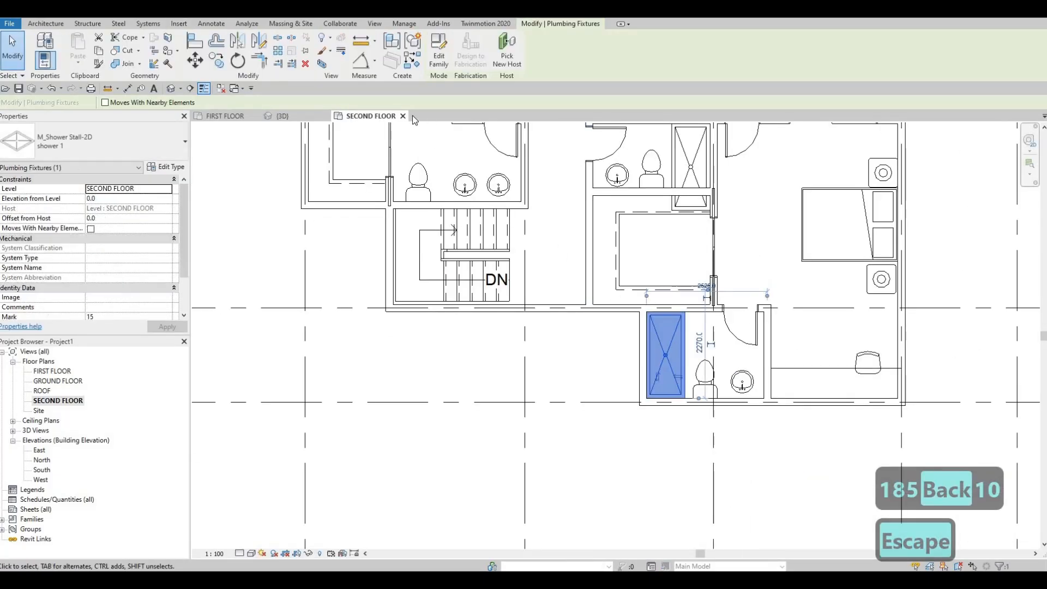
click(166, 166)
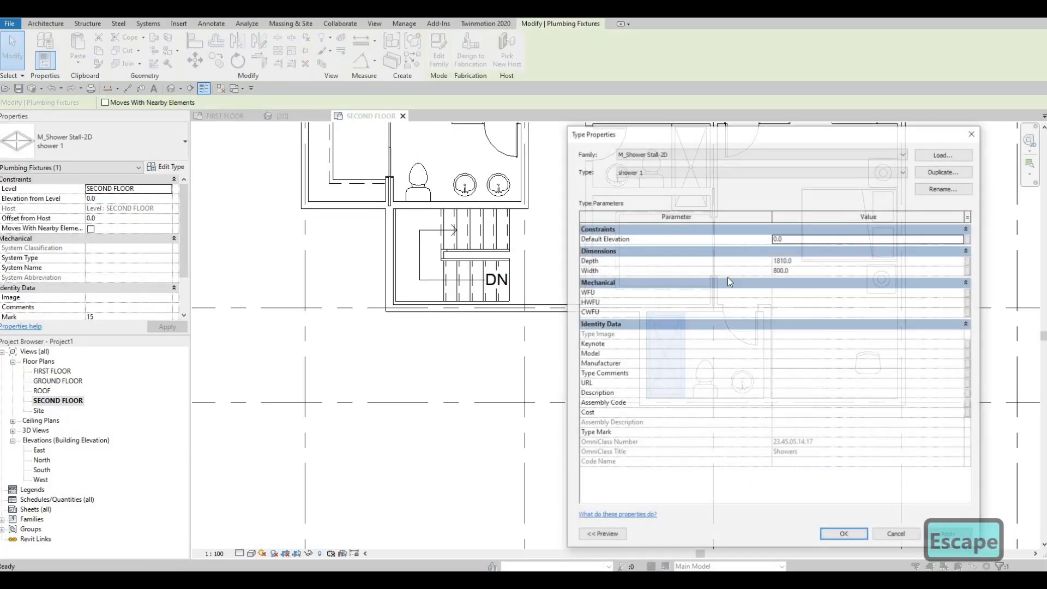
click(798, 271)
text(900)
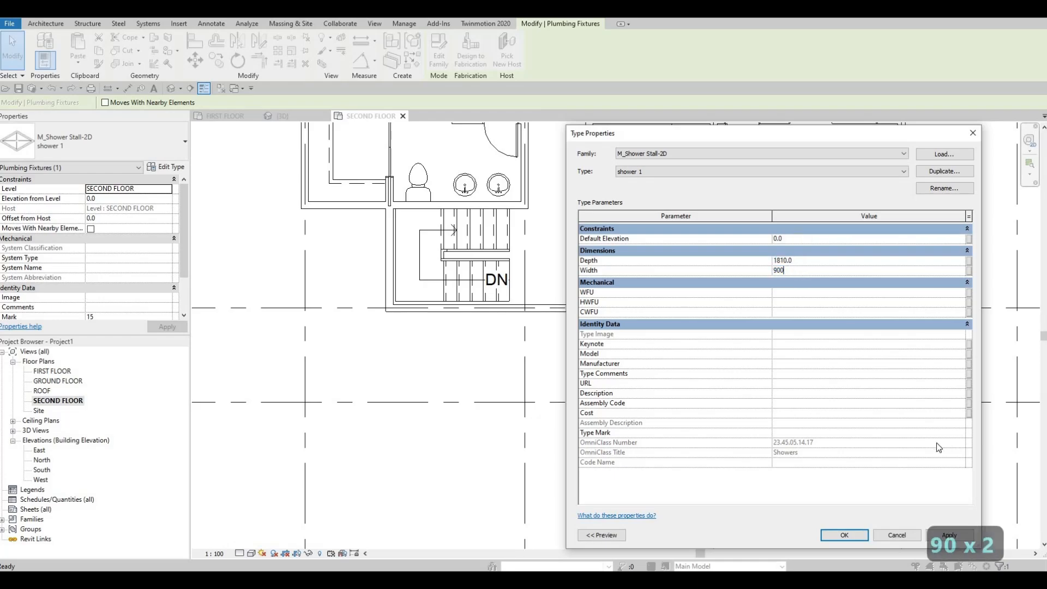
click(844, 535)
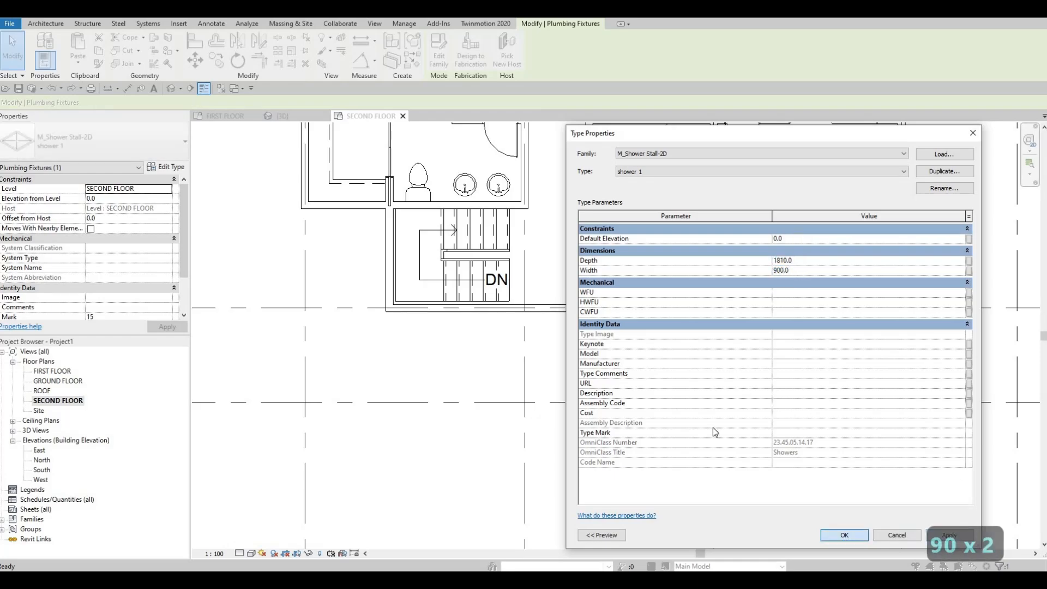
key(Escape)
key(Escape)
Step: Nudge the lower bathroom's toilet slightly away from the shower toward the washbasin
scroll(718, 388, up, 1)
click(717, 388)
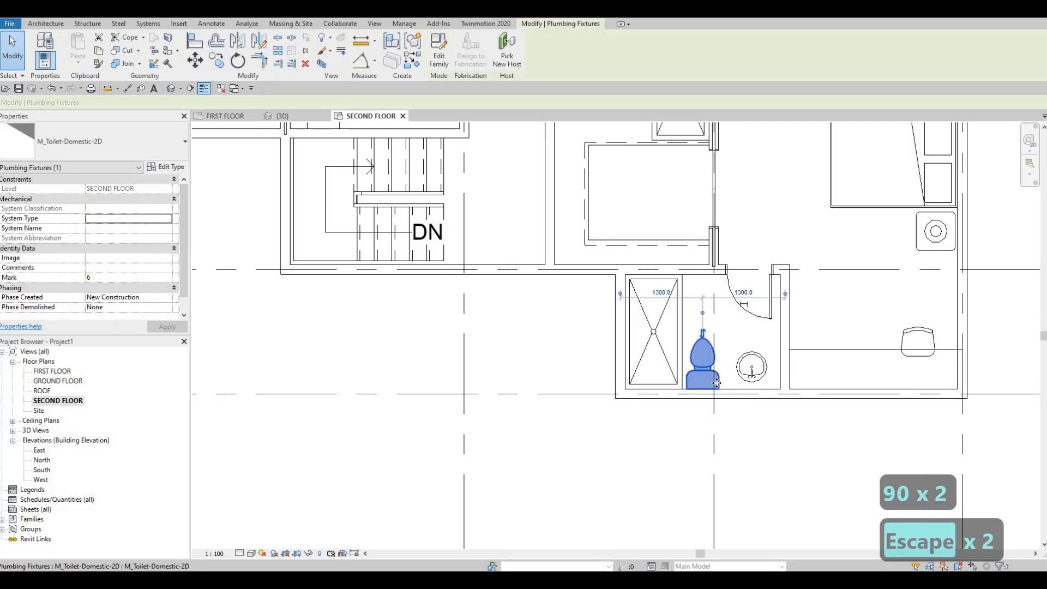
key(Right)
key(Right)
key(Right)
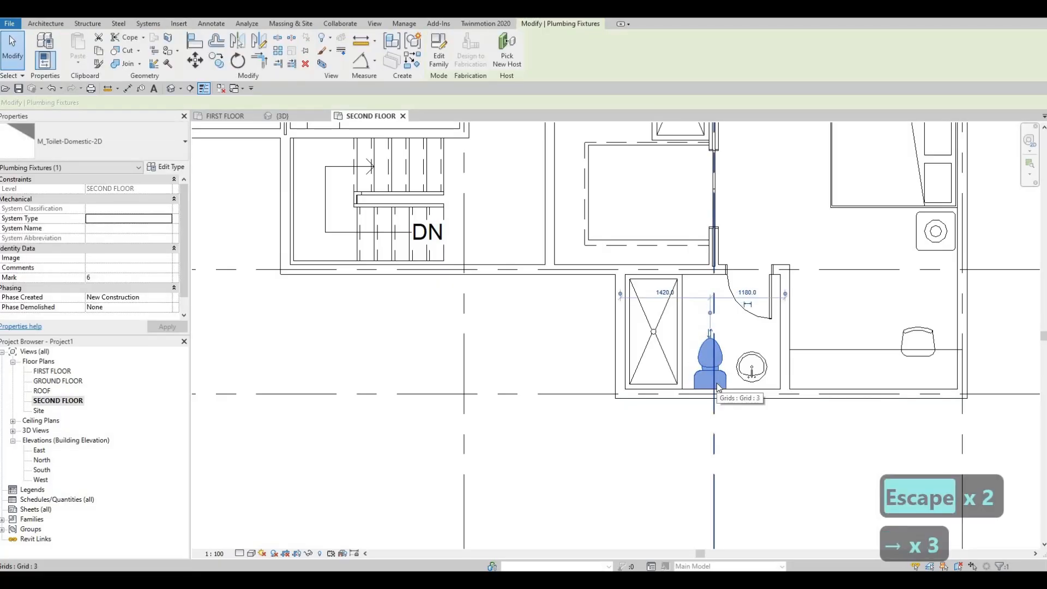
key(Left)
key(Escape)
key(Escape)
scroll(801, 367, down, 1)
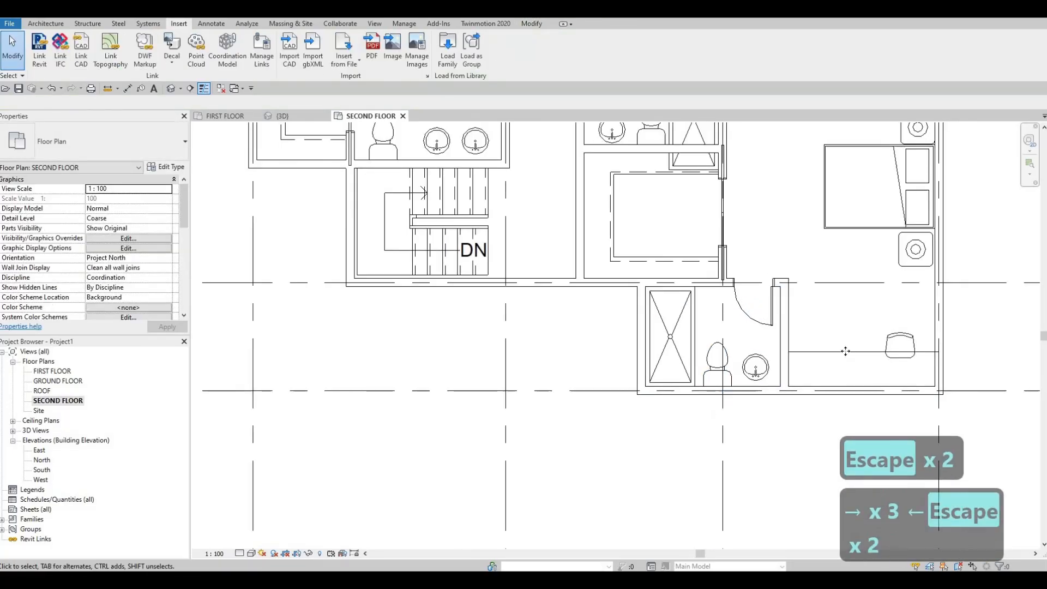
Step: Outline a counter around the lower bathroom's basin with thin detail lines, from the back wall beside the toilet across to the partition
click(806, 367)
key(c)
key(s)
scroll(695, 402, up, 2)
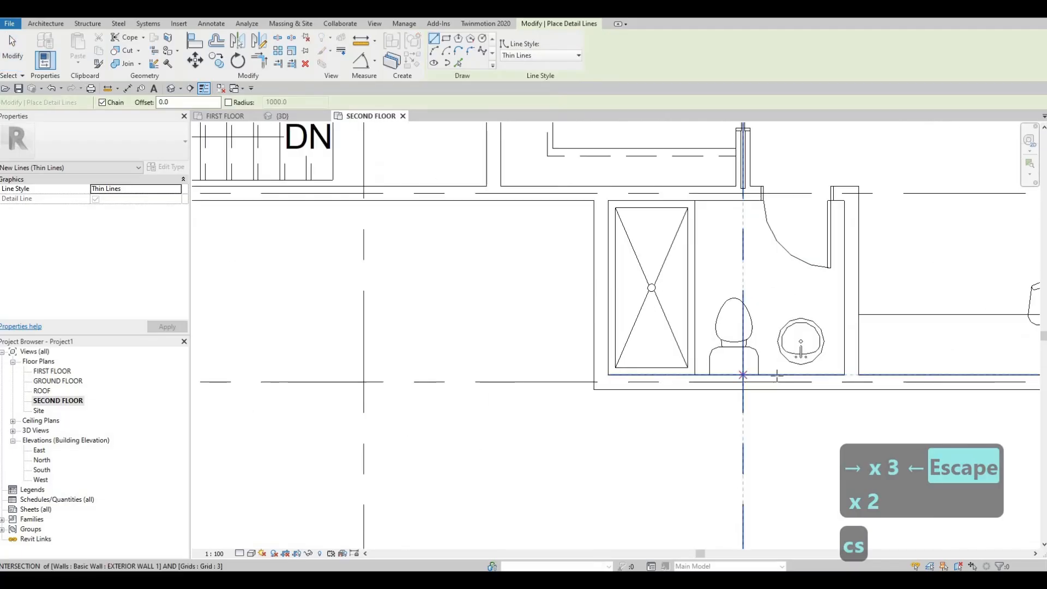
scroll(776, 375, up, 2)
click(772, 374)
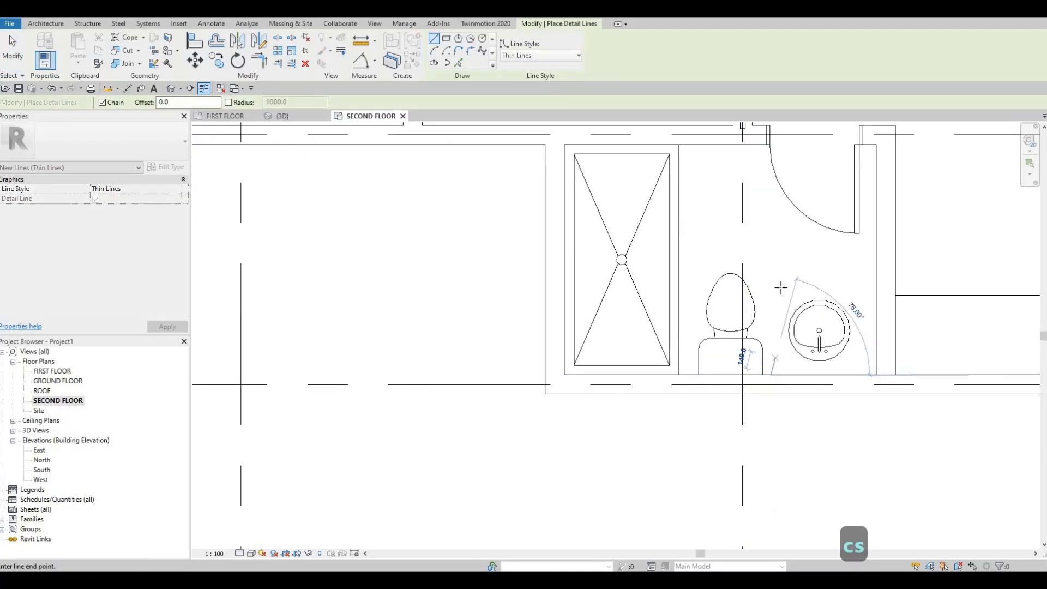
click(877, 290)
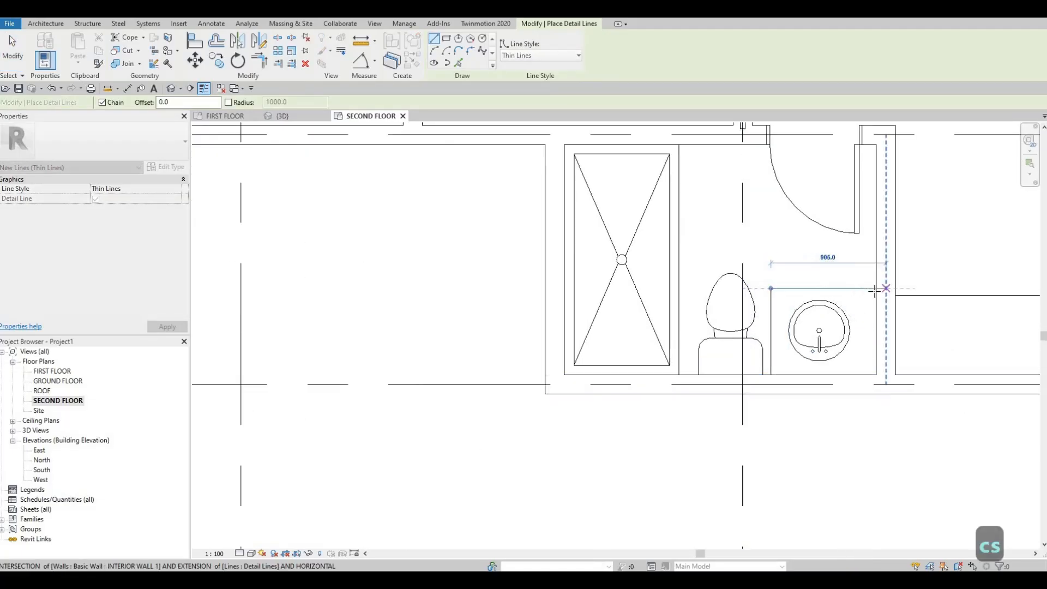
key(Escape)
Step: Outline a counter about 820 mm long around the middle bathroom's basin with thin detail lines, from the door-side wall to the back wall
scroll(735, 460, down, 2)
middle_drag(736, 460, 785, 545)
scroll(785, 545, down, 1)
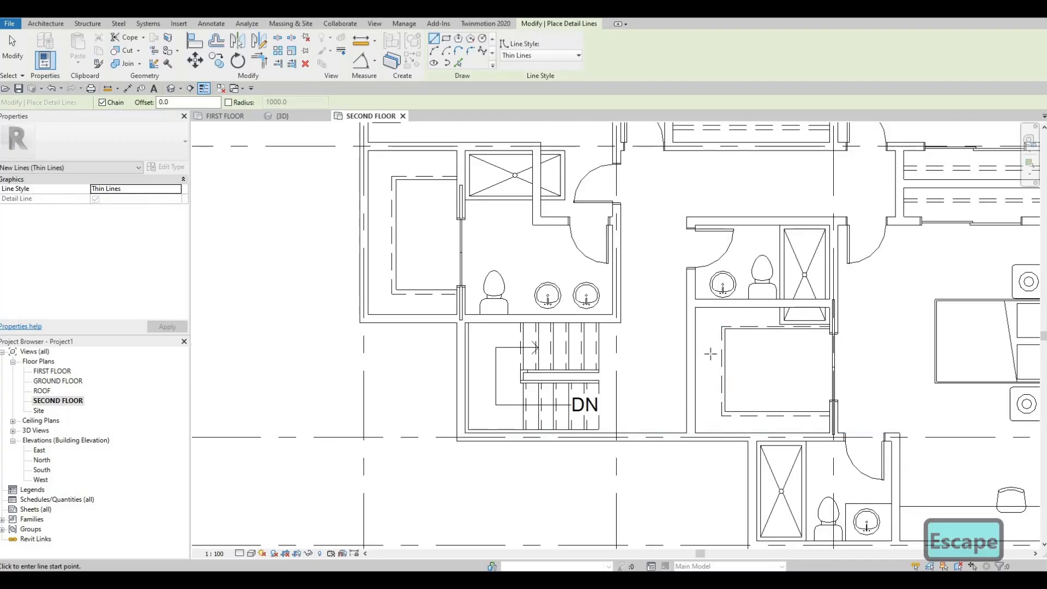
middle_drag(710, 352, 685, 418)
scroll(698, 357, up, 3)
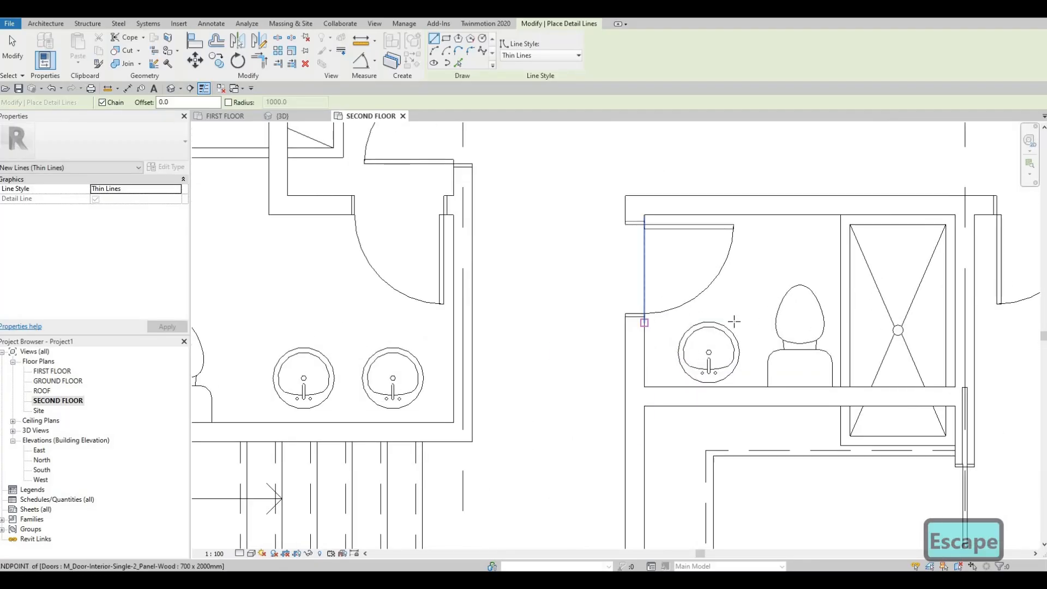
click(644, 321)
click(750, 324)
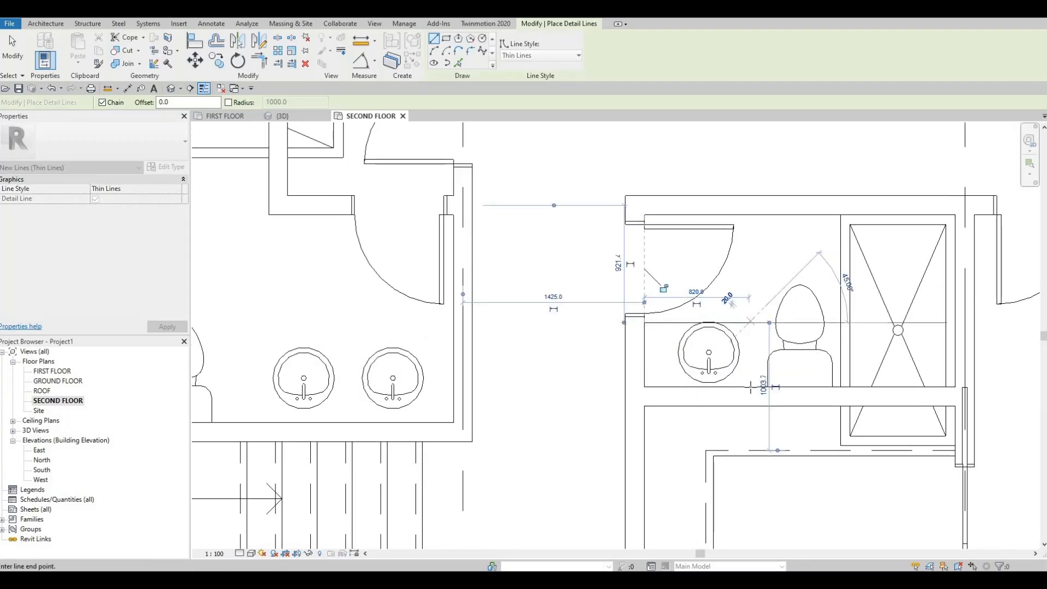
click(749, 386)
key(Escape)
key(Escape)
Step: Nudge the middle bathroom's round sink slightly toward the back wall and the door-side wall to center it in its counter outline
click(733, 369)
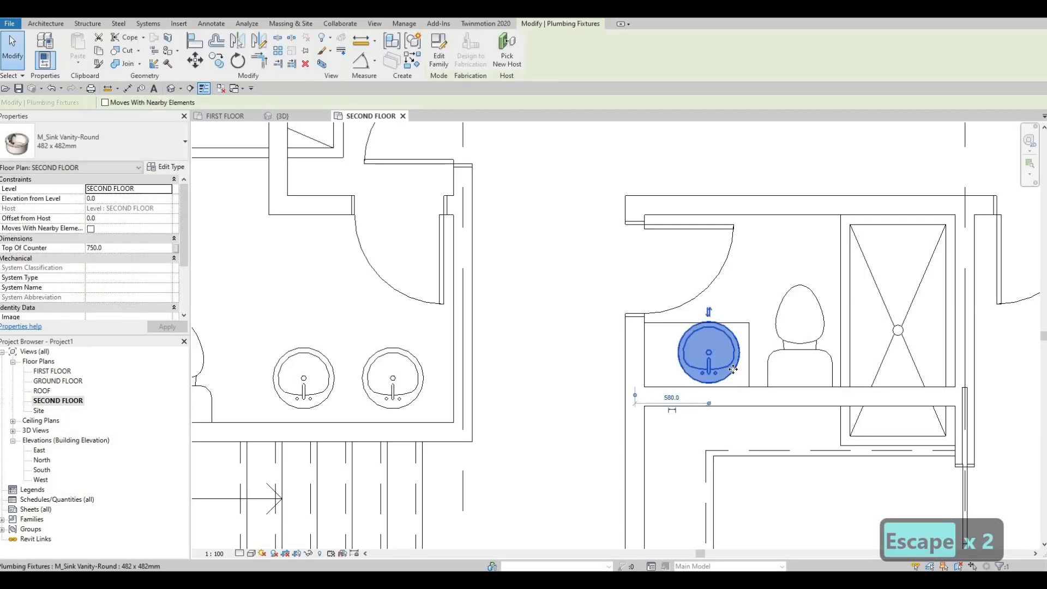
key(Down)
key(Left)
key(Left)
key(Left)
key(Left)
key(Left)
key(Left)
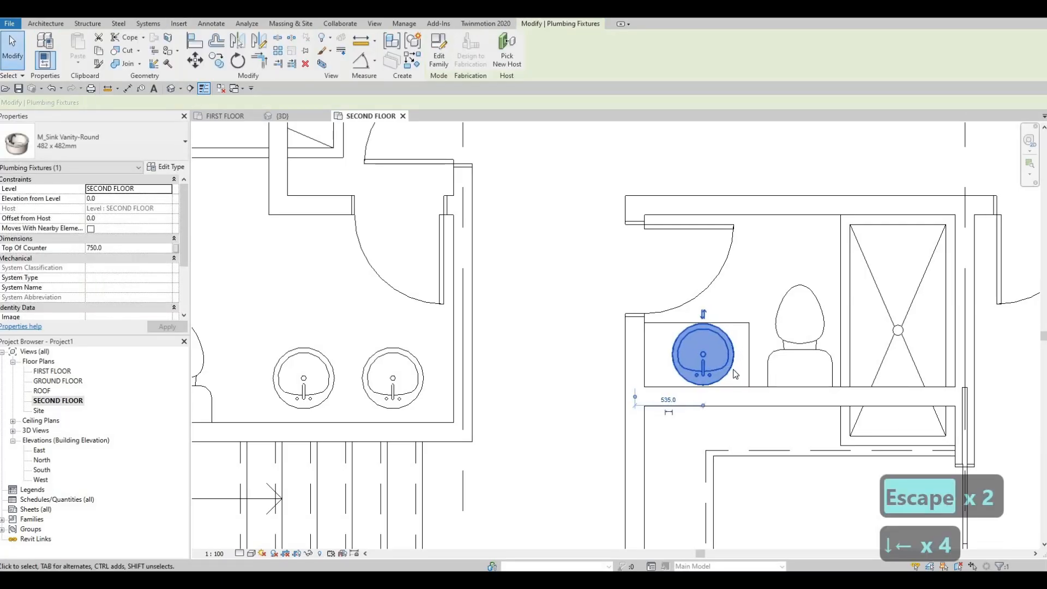
key(Escape)
Step: Undo the counter outlines, fixture nudges and shower placements in the middle and lower bathrooms, restoring the upper bathroom's shower stall size
scroll(744, 403, down, 6)
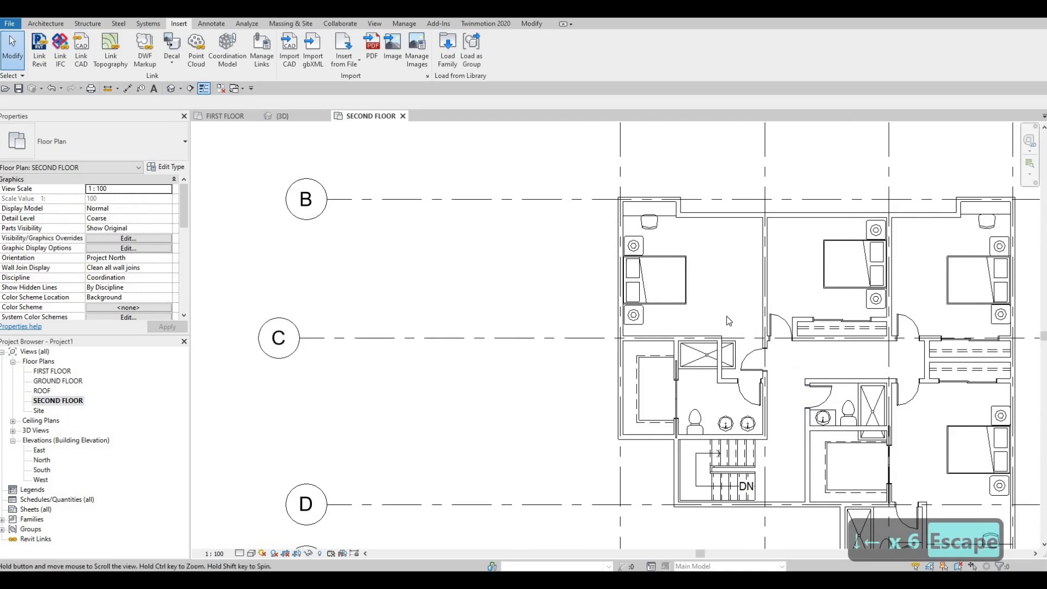
scroll(725, 316, up, 3)
click(704, 306)
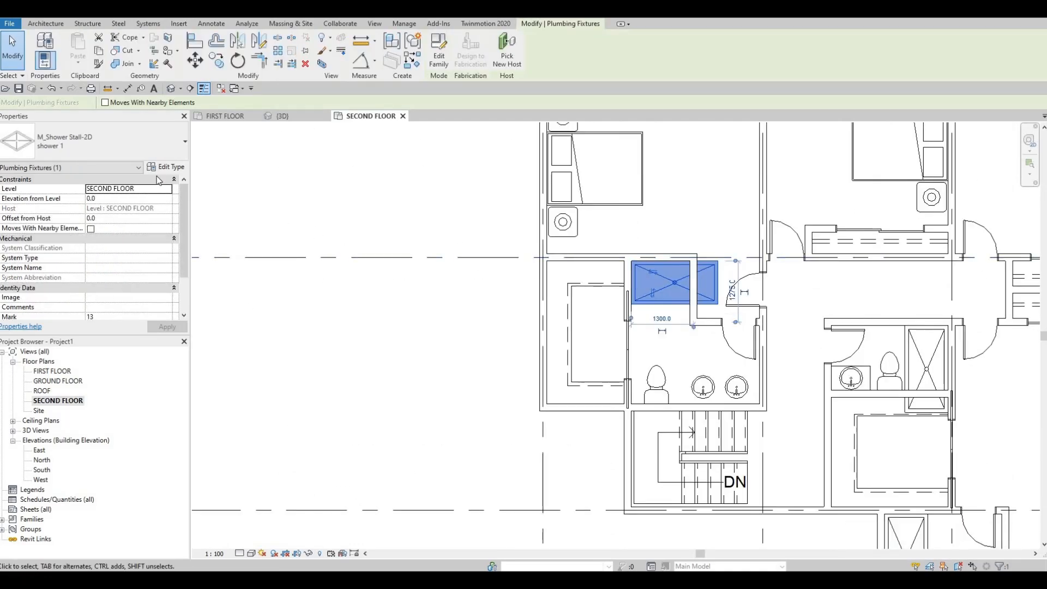
middle_drag(448, 236, 405, 237)
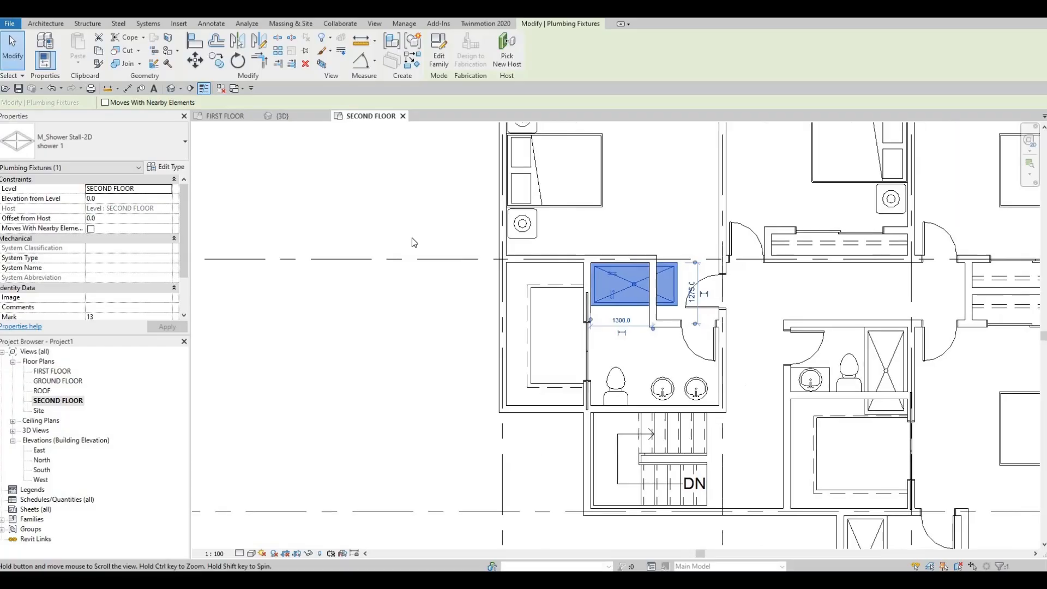
key(ctrl+z)
key(ctrl+z)
key(ctrl+z)
key(ctrl+z)
key(ctrl+z)
key(ctrl+z)
key(ctrl+z)
key(ctrl+z)
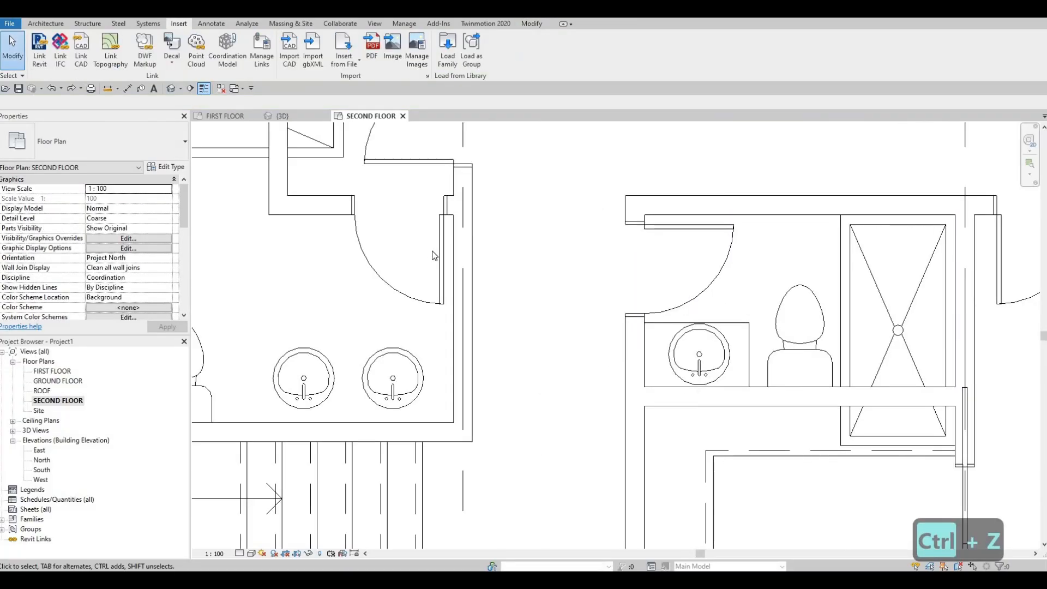
key(ctrl+z)
key(ctrl+z)
key(ctrl+z)
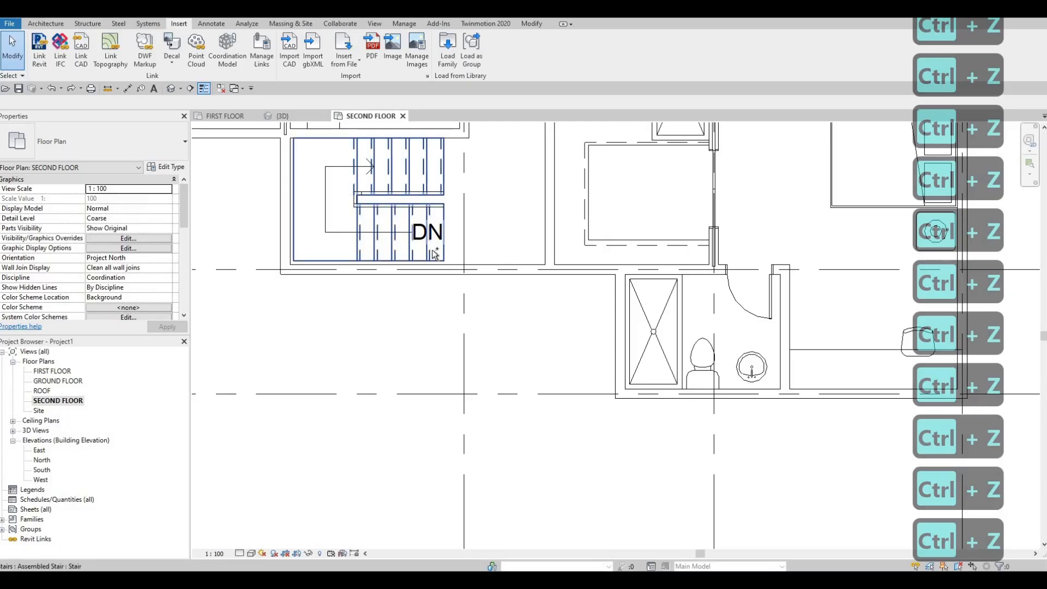
key(ctrl+z)
key(ctrl+z)
key(ctrl+z)
key(ctrl+z)
key(ctrl+z)
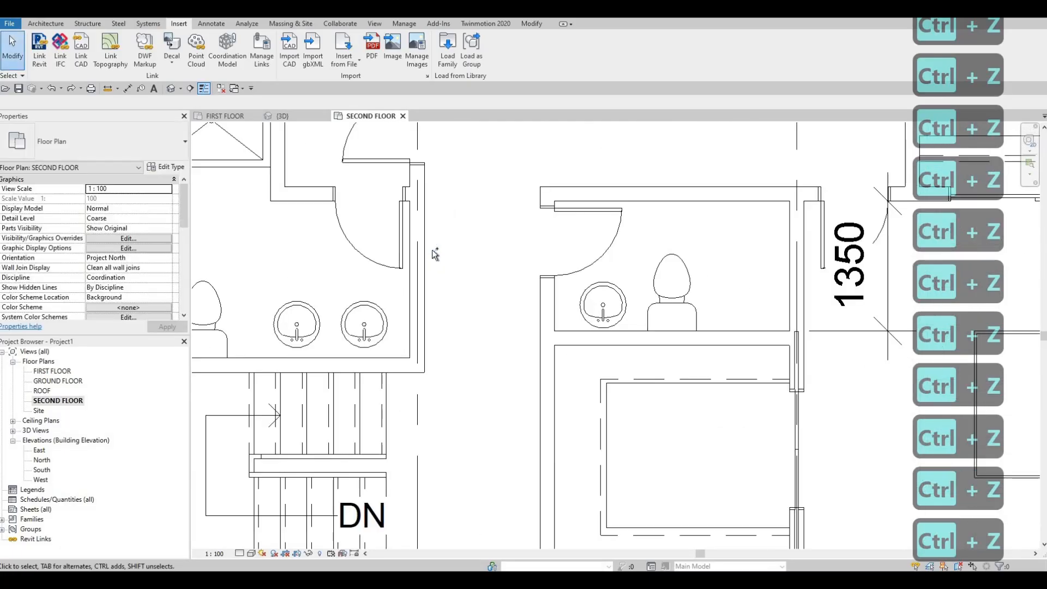
key(ctrl+z)
key(ctrl+z)
key(ctrl+z)
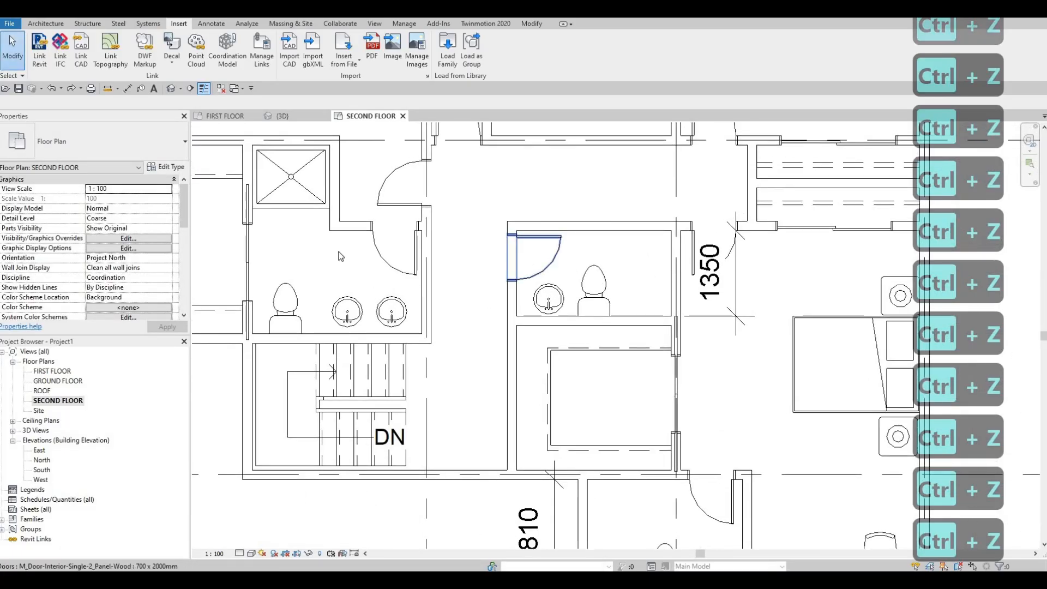
key(Escape)
key(Escape)
Step: Place another shower 1 stall, matching the upper bathroom's, in the middle bathroom's far corner beside the toilet
click(319, 230)
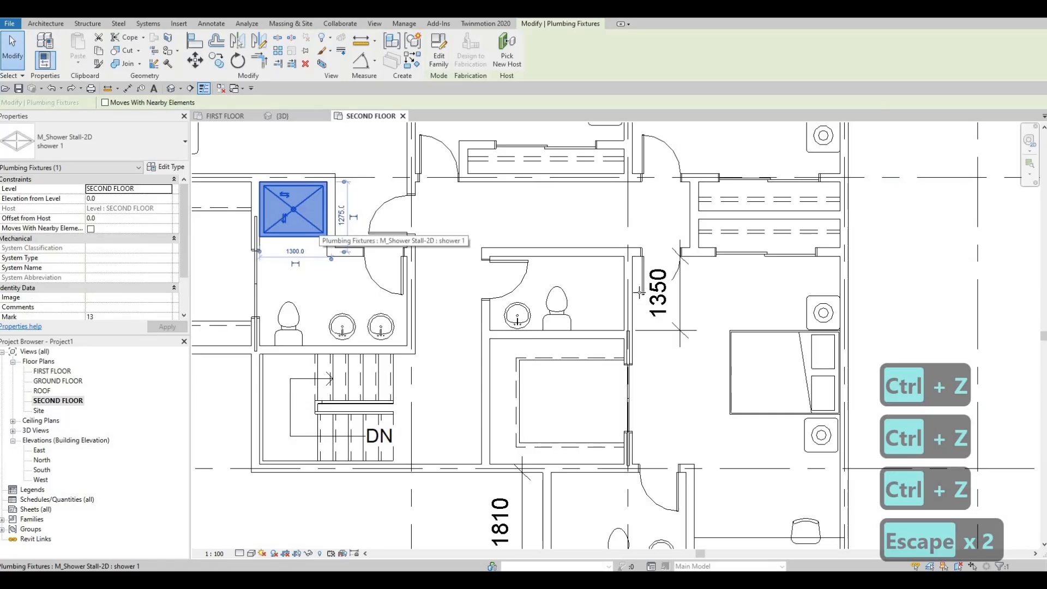
key(c)
key(s)
scroll(615, 259, up, 2)
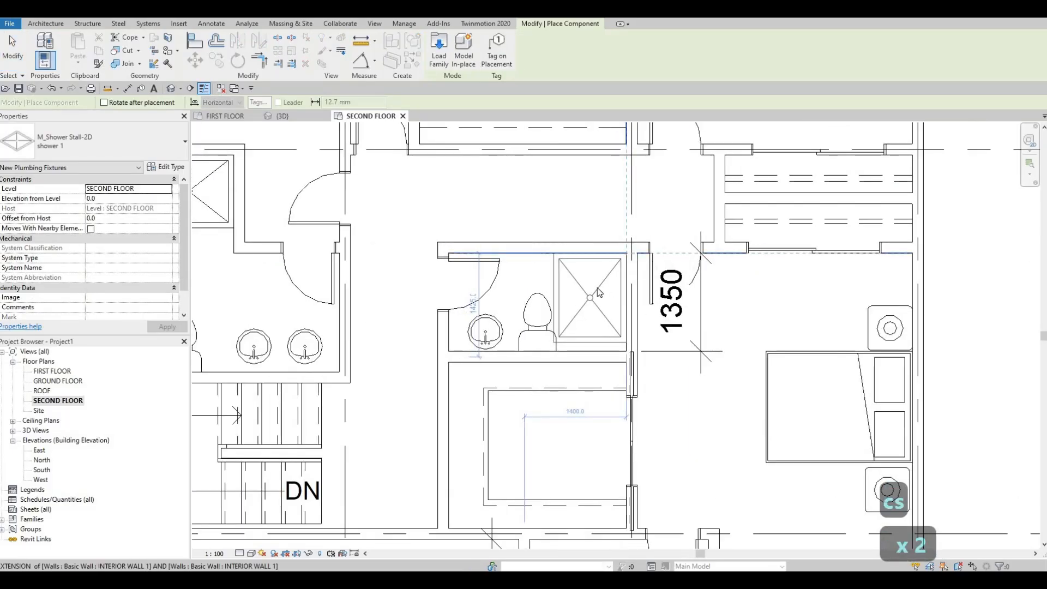
click(628, 257)
key(Escape)
key(Escape)
key(Escape)
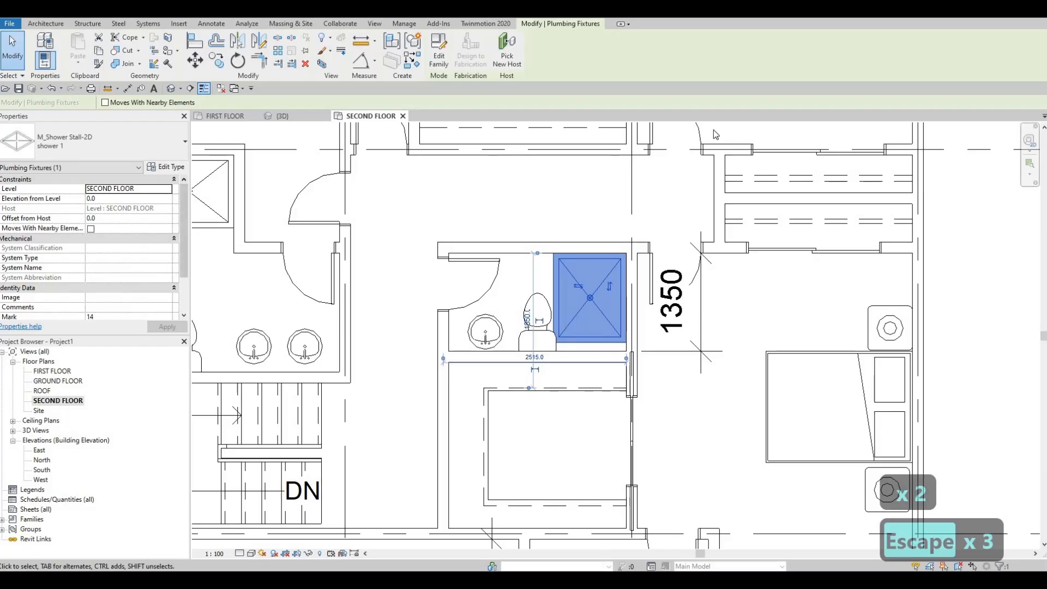
Step: Duplicate the middle bathroom shower's type as shower 2 with a depth of 1350 and a width of 800
click(167, 167)
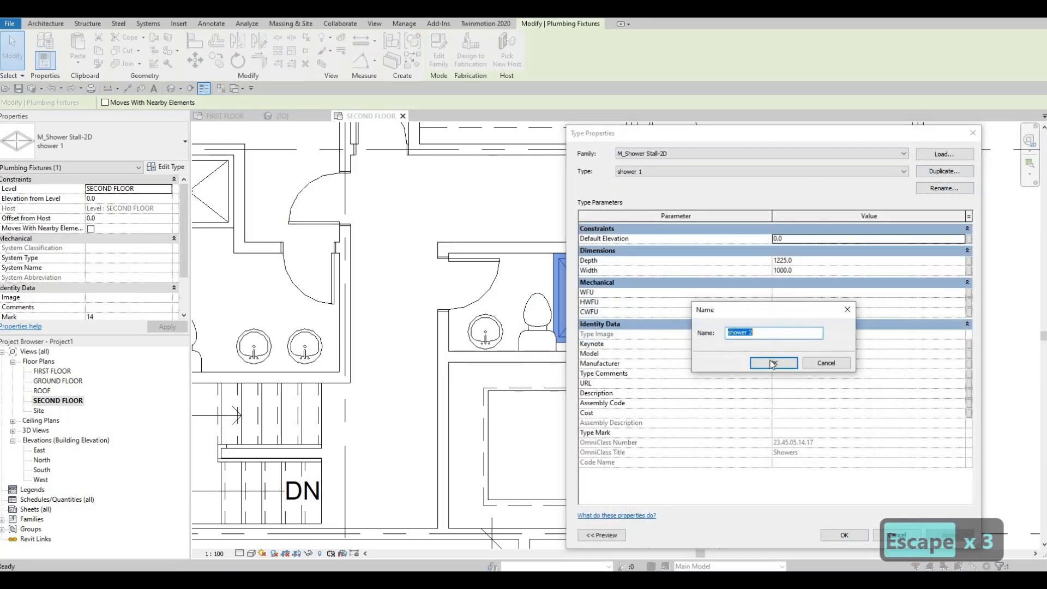
key(Return)
click(810, 260)
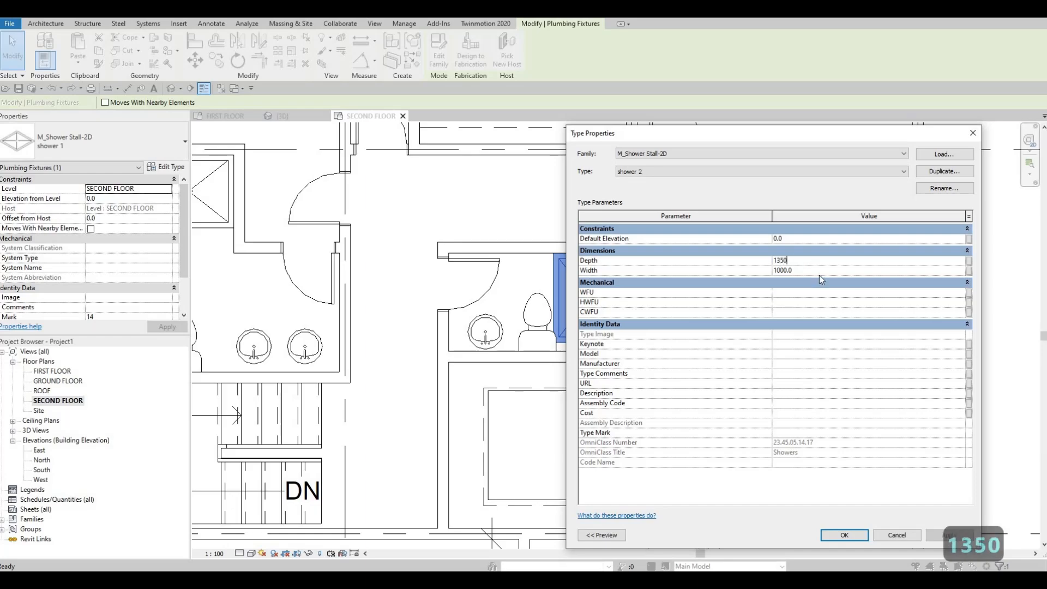
click(819, 271)
text(8)
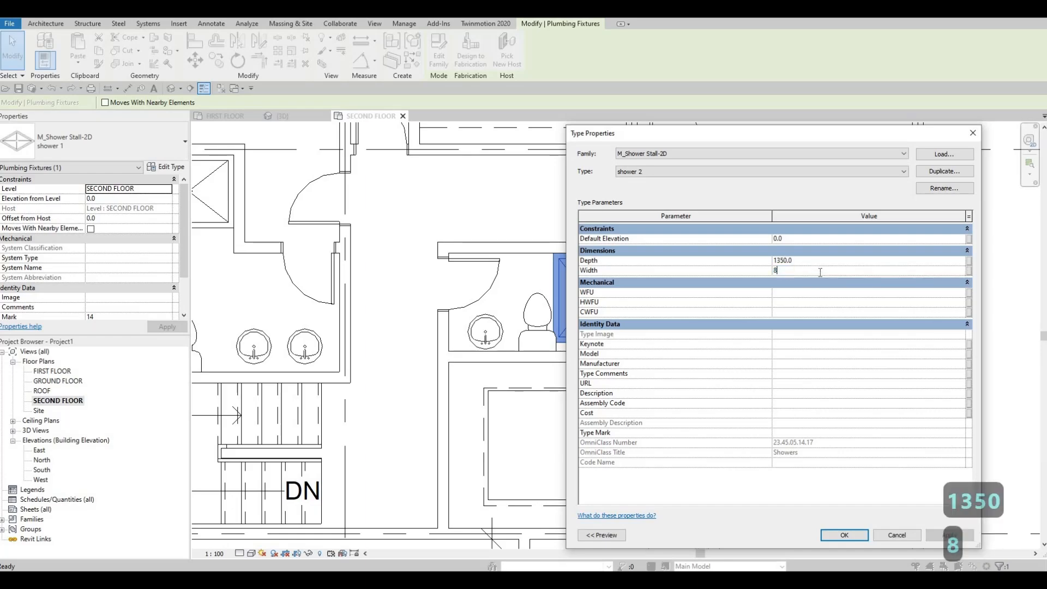
text(00)
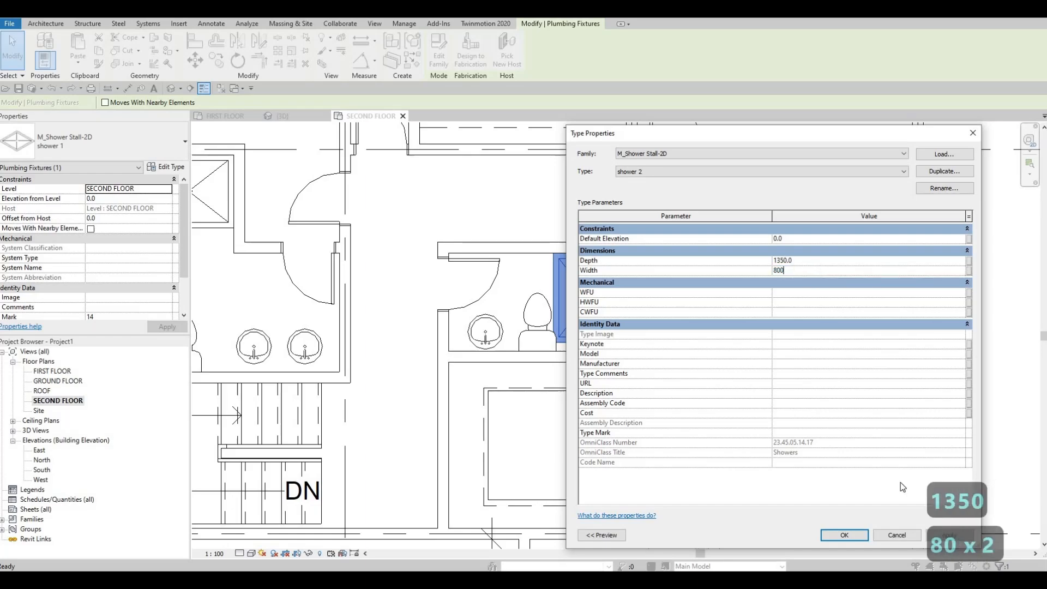
click(833, 533)
key(Escape)
key(Escape)
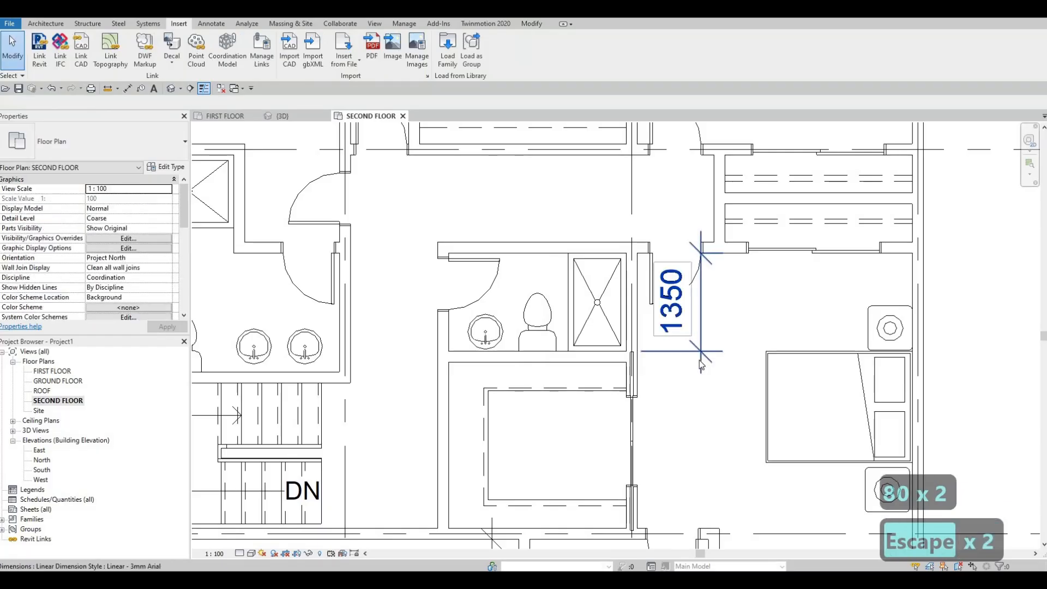
Step: Delete the 1350 dimension beside the middle bathroom and the 1810 dimension beside the lower bathroom
click(700, 357)
key(Delete)
middle_drag(594, 523, 684, 185)
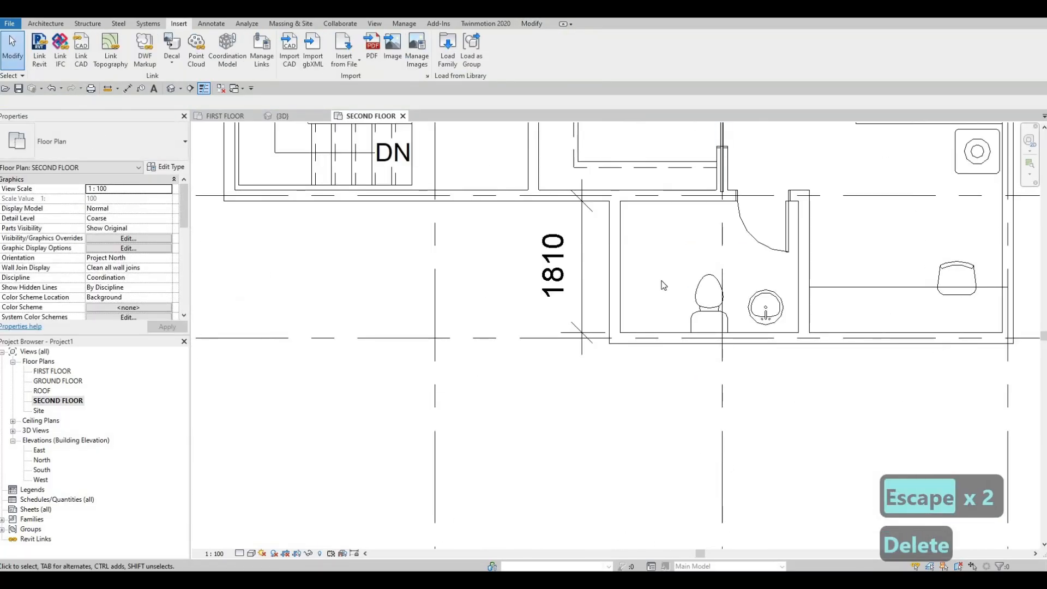
scroll(651, 360, down, 1)
key(Escape)
click(596, 308)
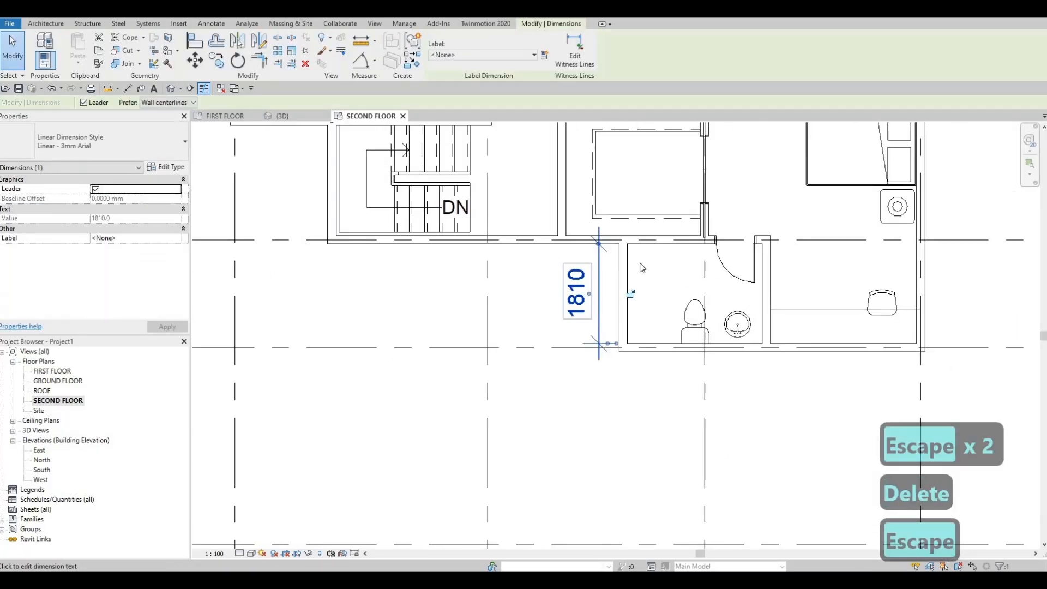
key(Delete)
Step: Place a shower 2 stall in the lower bathroom's back corner beside the toilet, rotated to fit against the exterior walls
middle_drag(628, 281, 589, 332)
key(Escape)
click(626, 291)
key(c)
key(s)
key(space)
key(space)
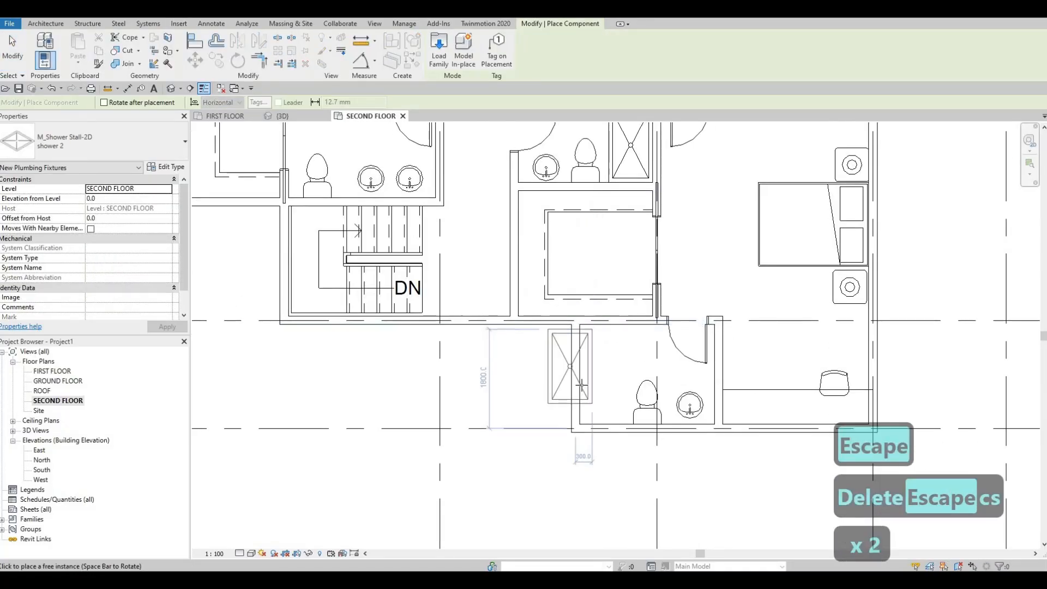
key(space)
key(space)
click(595, 399)
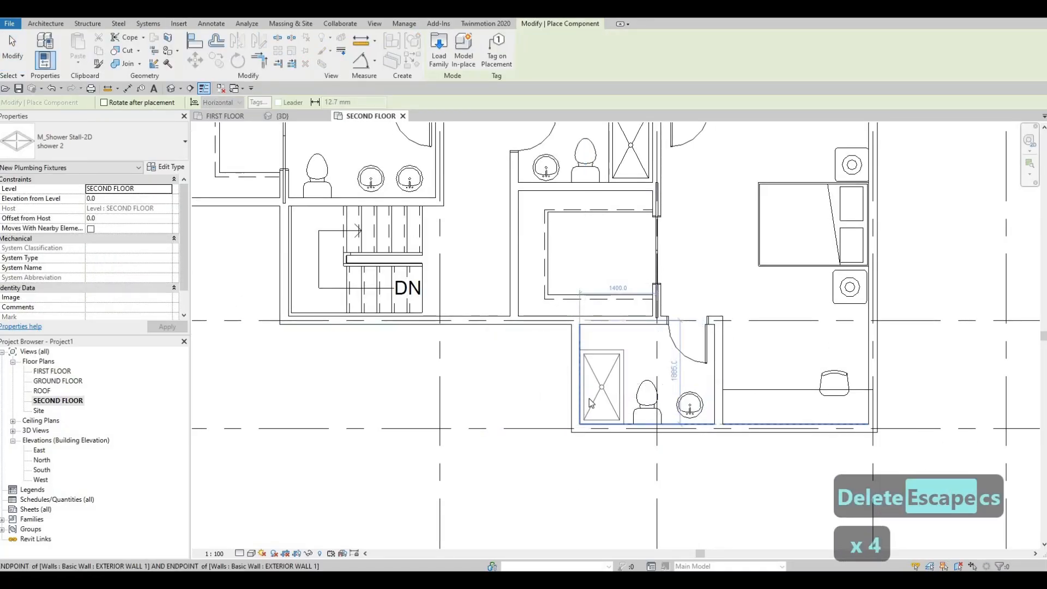
key(Escape)
key(Escape)
Step: Duplicate the lower bathroom shower's type as shower 3 with a depth of 1810 and a width of 900
click(595, 399)
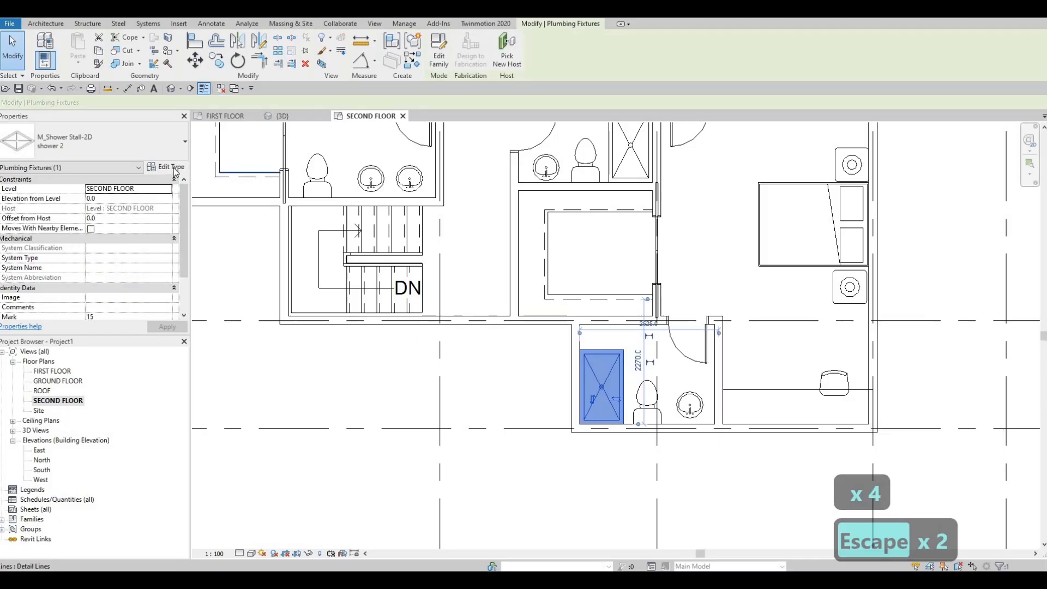
click(166, 167)
click(944, 171)
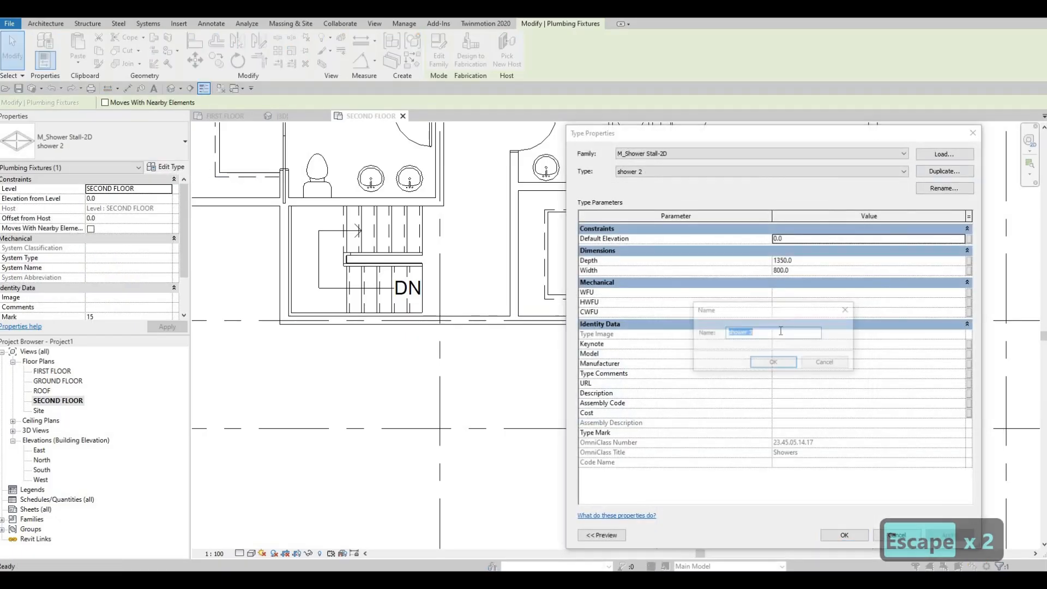
key(Return)
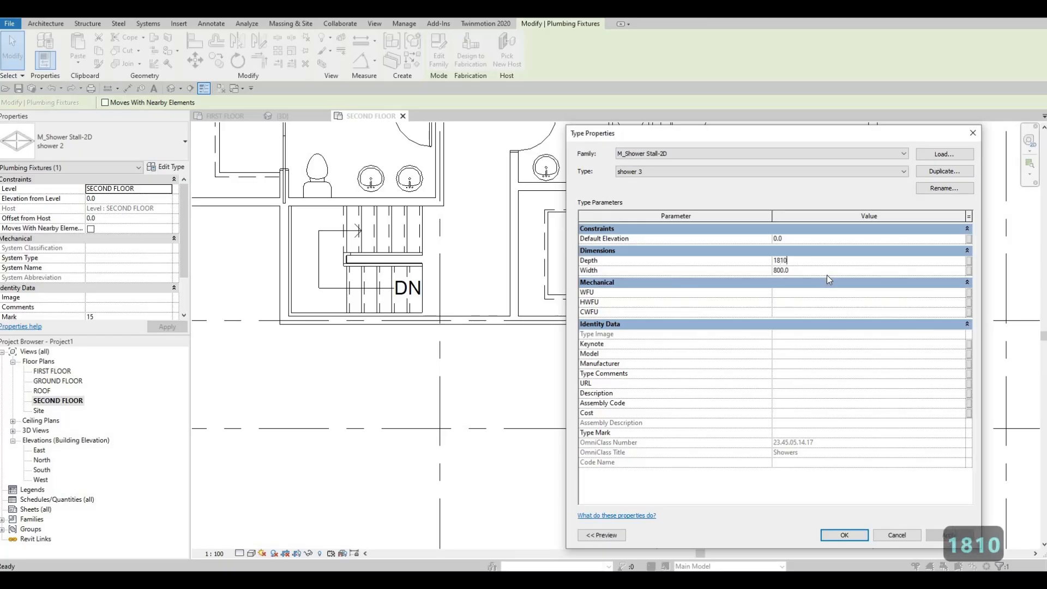
text(9)
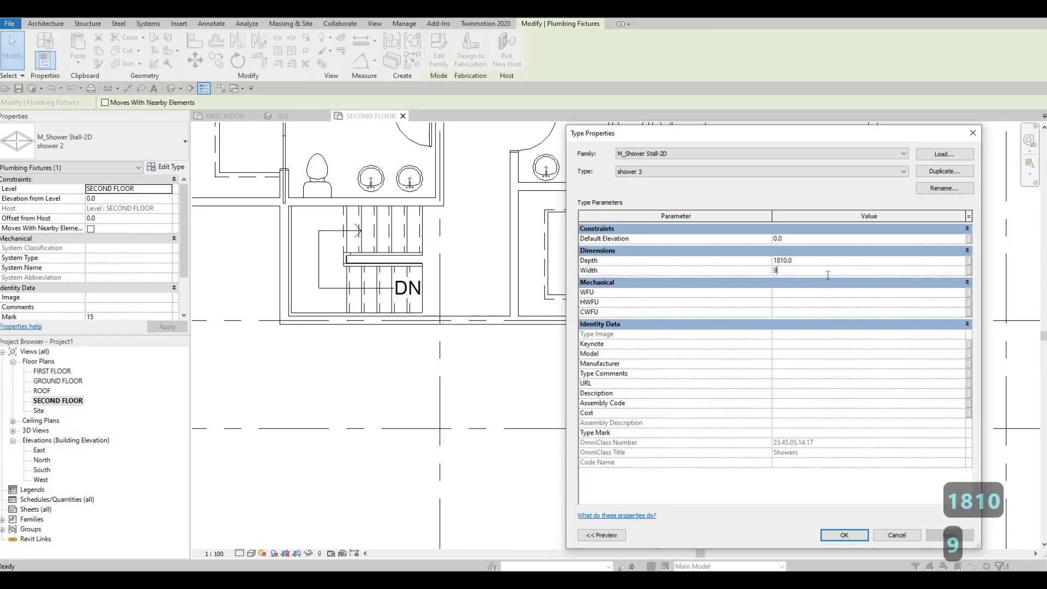
text(00)
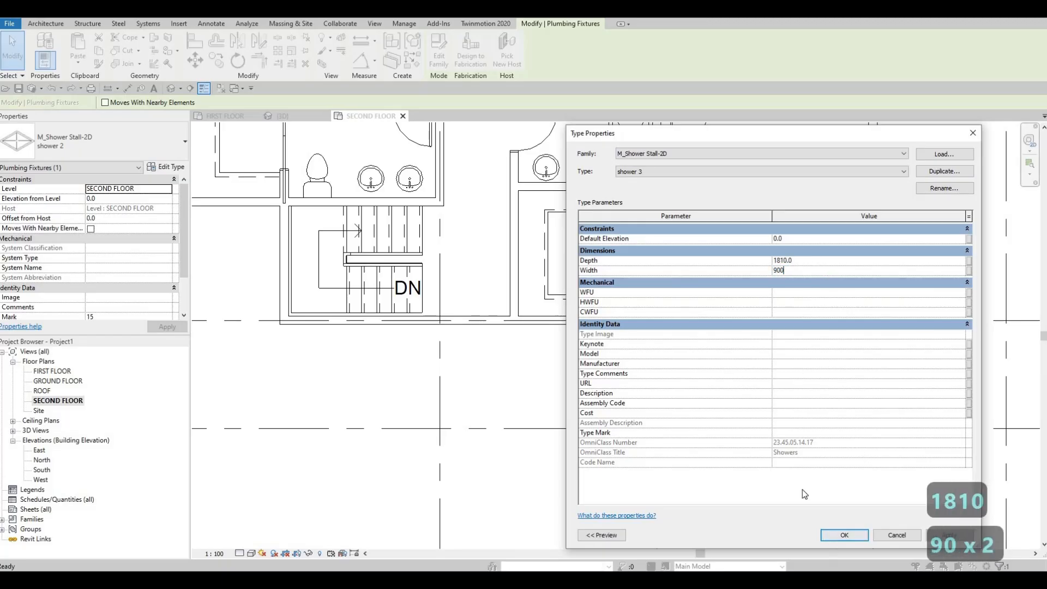
click(832, 536)
key(Escape)
key(Escape)
key(Escape)
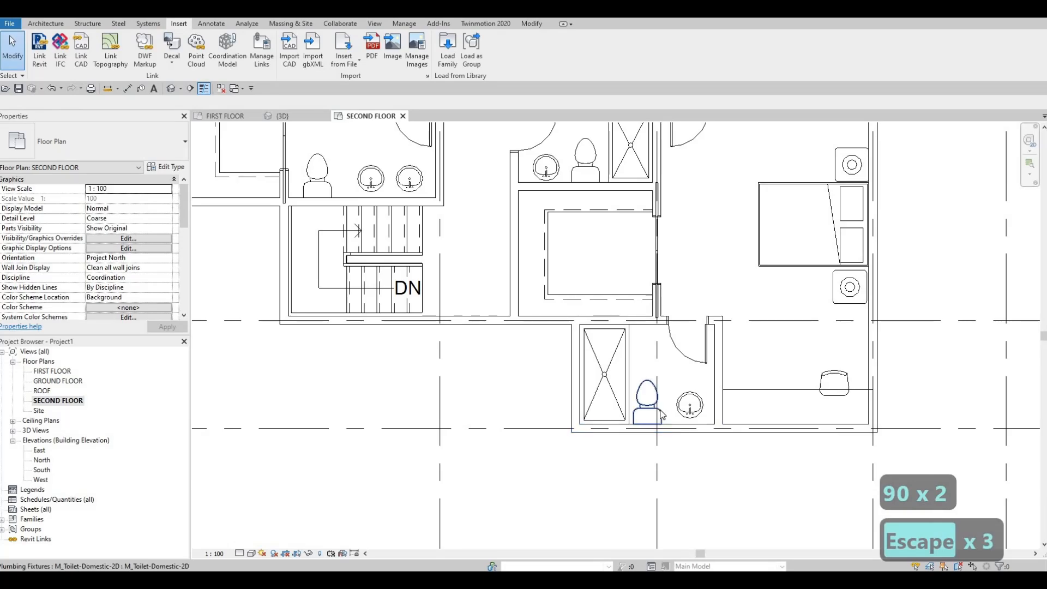
Step: Nudge the lower bathroom's toilet three increments away from the shower toward the washbasin
click(651, 409)
key(Right)
key(Right)
key(Right)
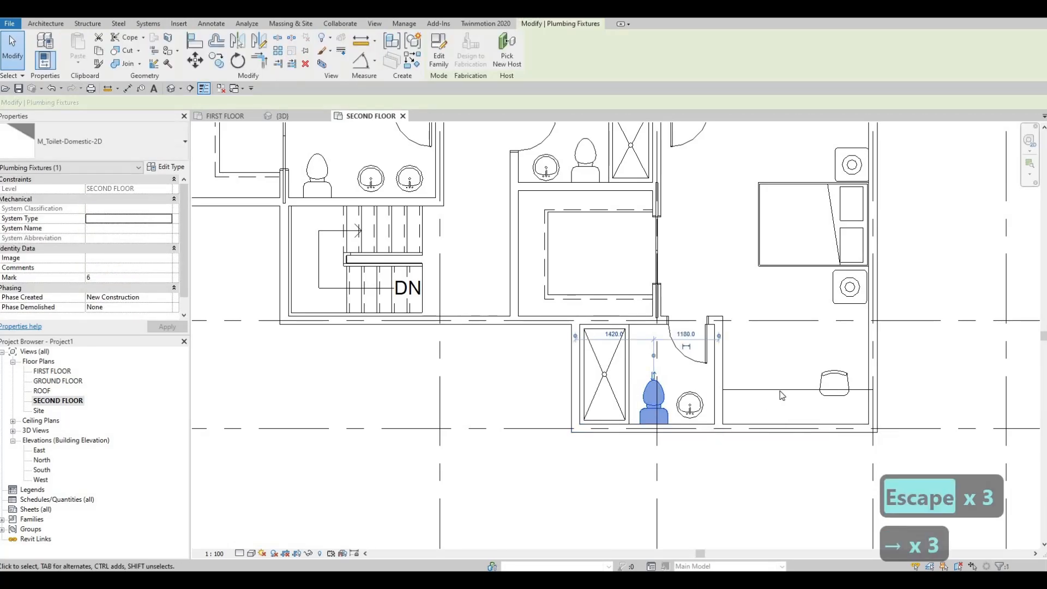
Step: Outline a counter about 625 mm deep around the lower bathroom's basin with thin detail lines, aligned with the desk edge beyond the partition
click(782, 390)
key(c)
key(s)
scroll(710, 385, up, 3)
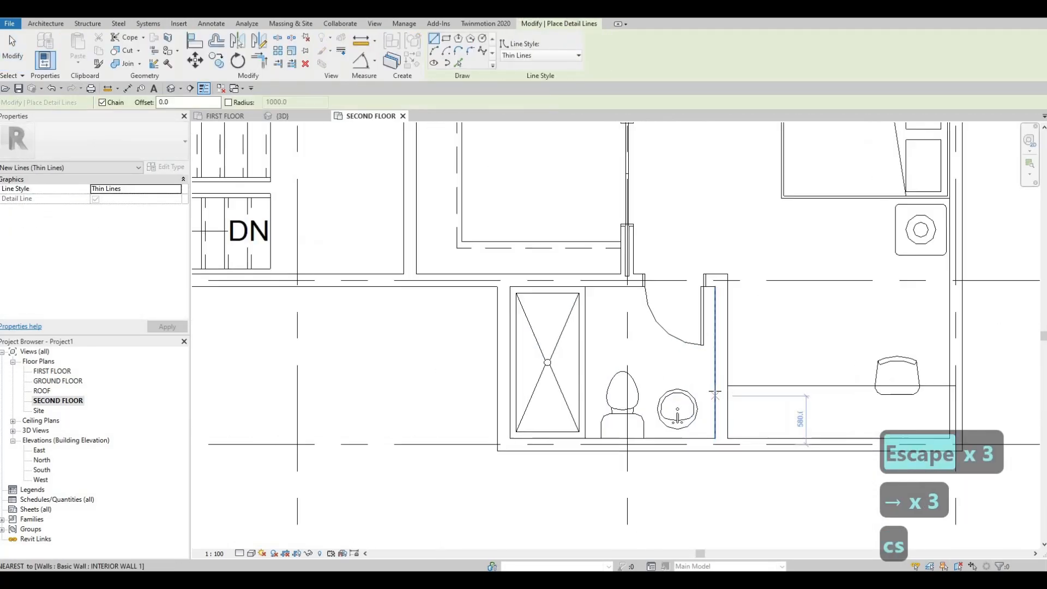
click(644, 384)
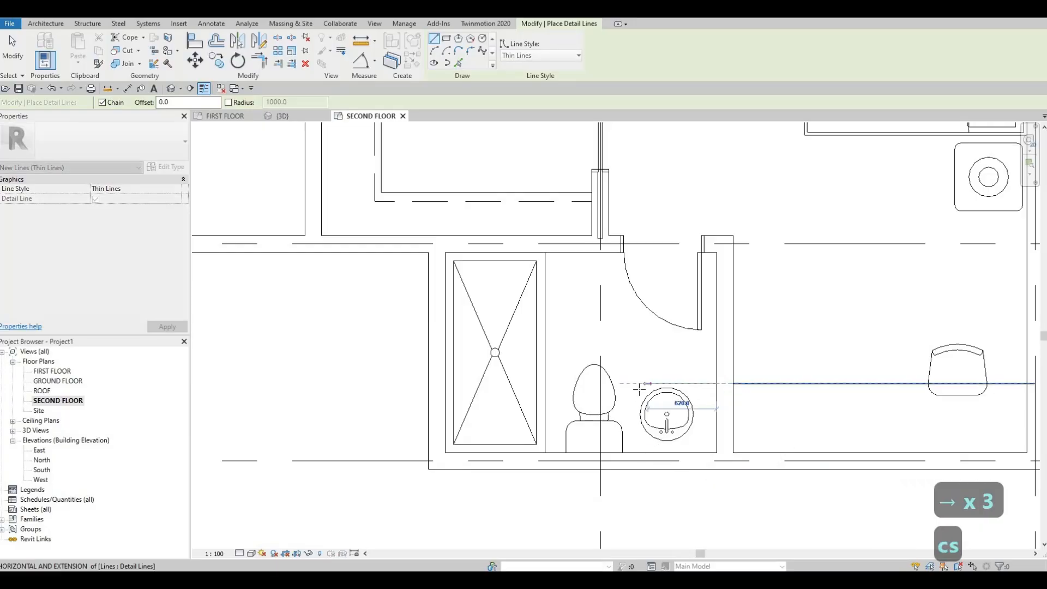
click(640, 440)
key(Escape)
key(Escape)
key(Escape)
Step: Nudge the counter's side line four increments toward the lower bathroom's toilet
scroll(640, 441, up, 1)
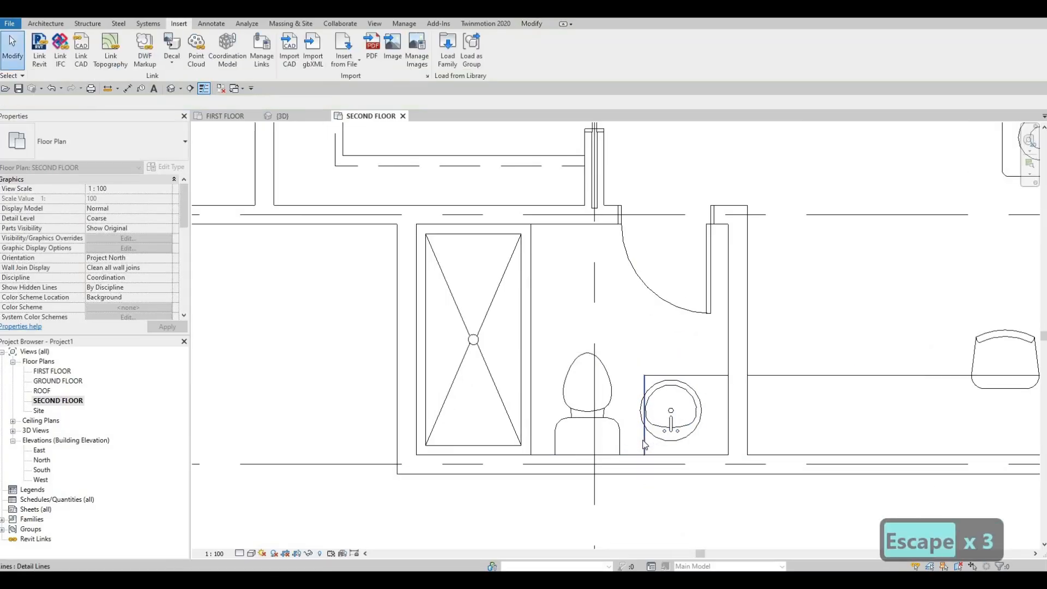
click(644, 436)
key(Left)
key(Left)
key(Left)
key(Left)
Step: Nudge the lower bathroom's round sink seven increments toward the partition and one toward the back wall
click(696, 427)
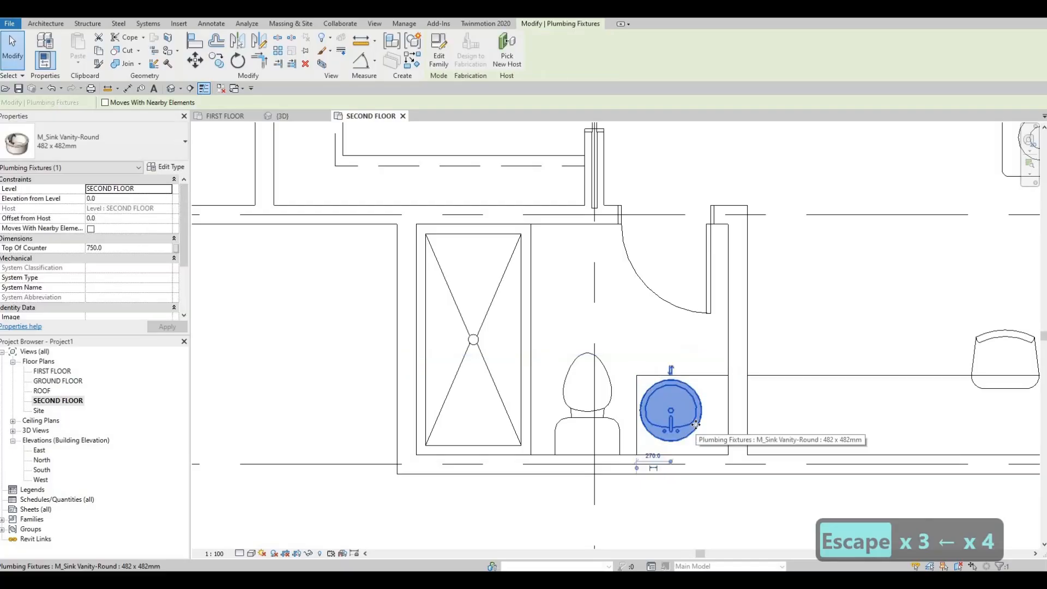
key(Right)
key(Right)
key(Right)
key(Right)
key(Right)
key(Right)
key(Right)
key(Down)
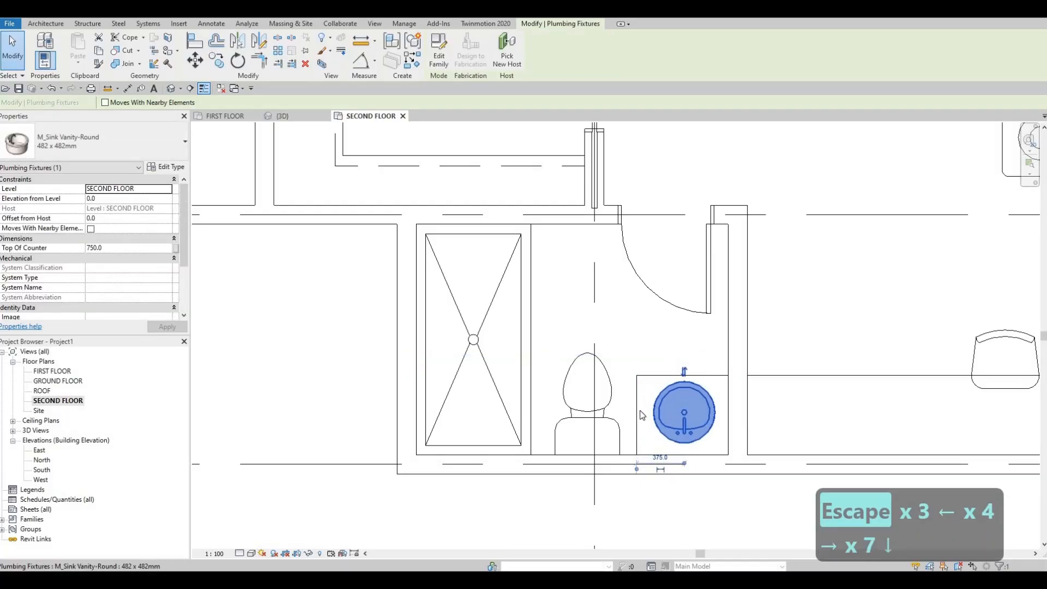
Step: Nudge the counter's side line further toward the toilet and shift the sink two increments the same way to center it
click(637, 416)
key(Left)
key(Left)
key(Left)
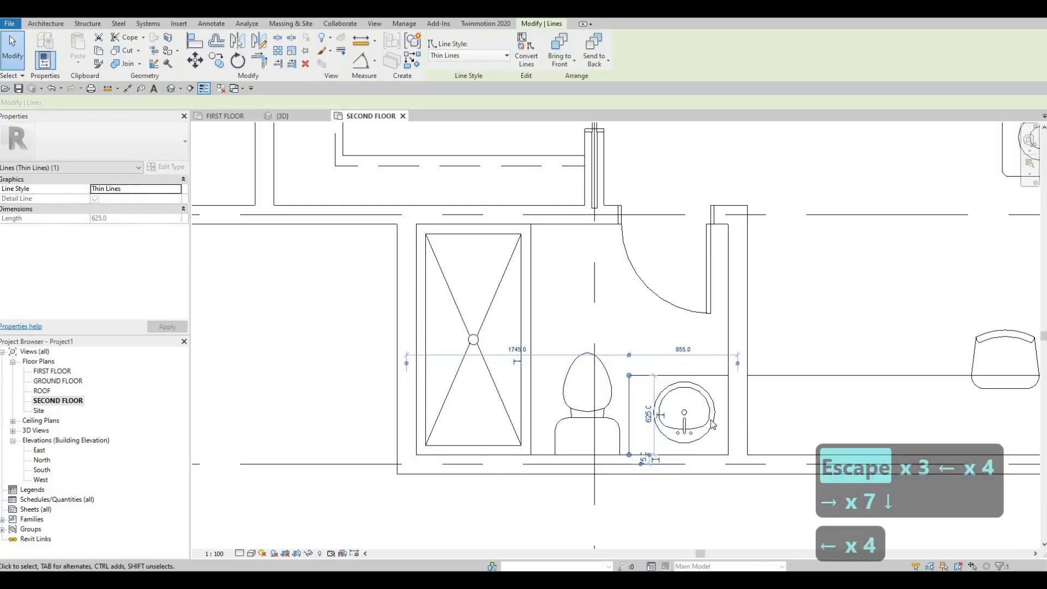
scroll(711, 424, down, 4)
key(Escape)
click(738, 439)
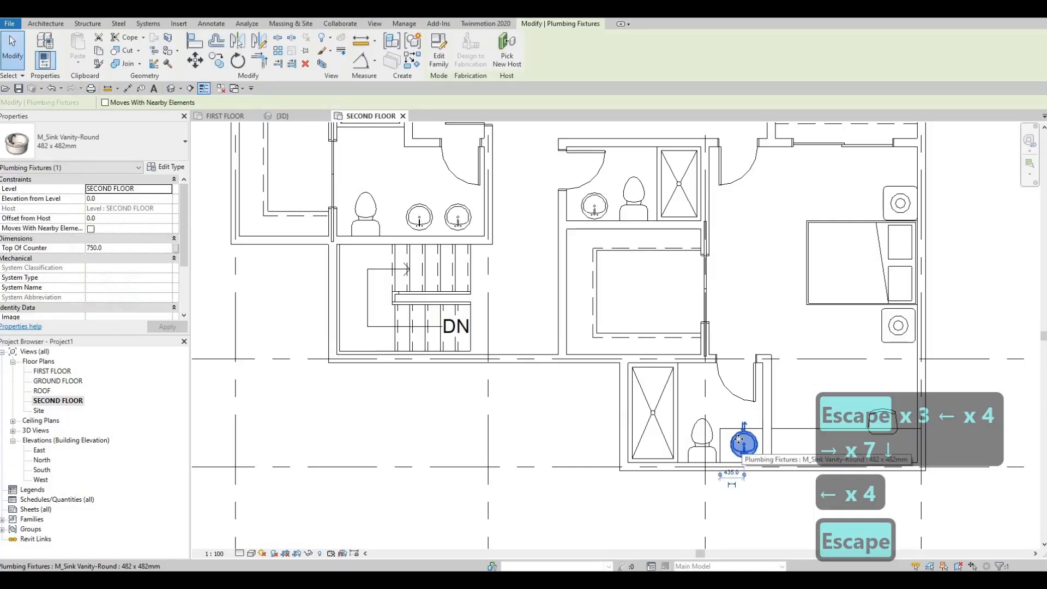
key(Left)
key(Left)
Step: Nudge the middle bathroom's door three increments away from the round sink and one increment back
middle_drag(708, 334, 761, 417)
scroll(761, 417, down, 1)
key(Escape)
key(Escape)
scroll(697, 321, up, 1)
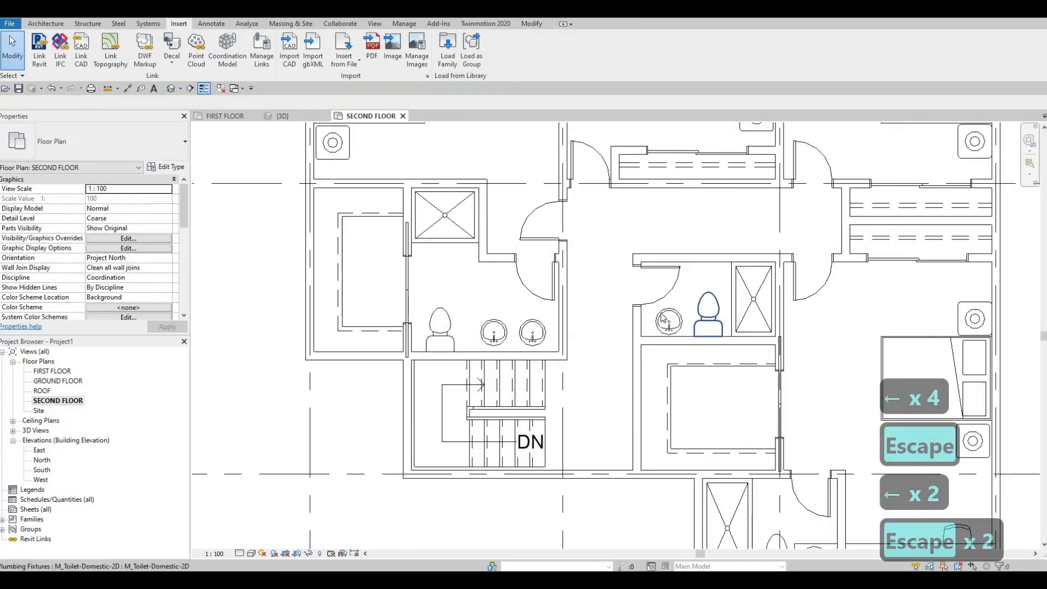
scroll(663, 318, up, 2)
scroll(640, 295, up, 2)
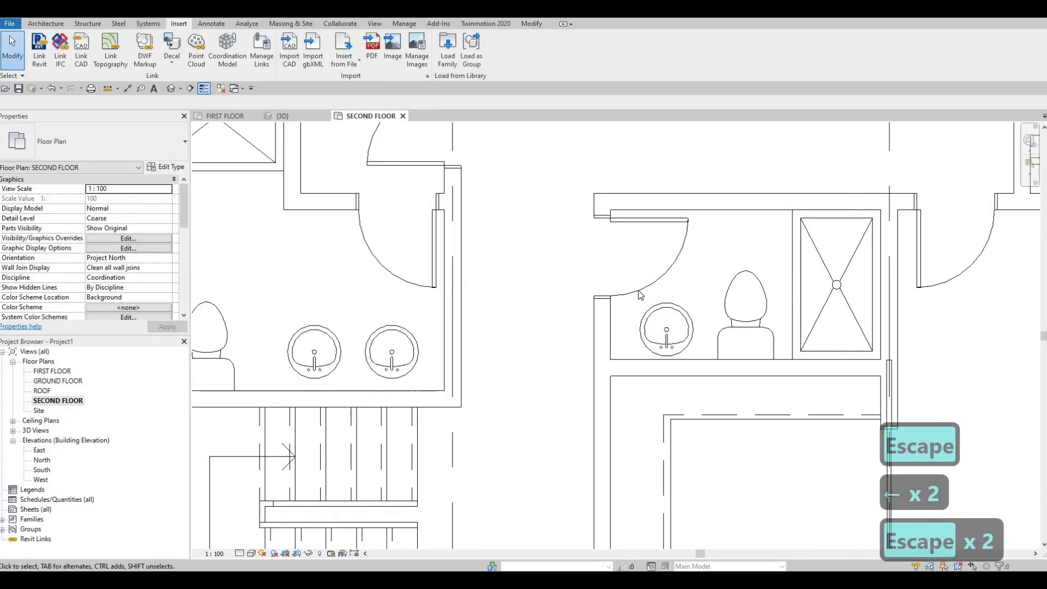
click(640, 295)
key(Up)
key(Up)
key(Up)
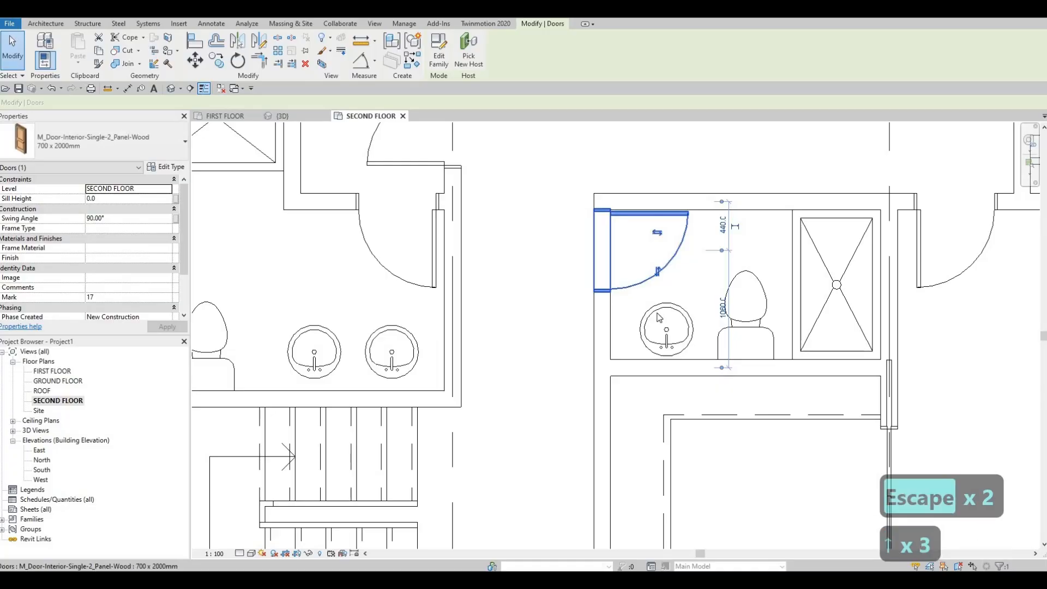
key(Down)
scroll(660, 319, down, 3)
middle_drag(873, 541, 773, 439)
key(Escape)
key(Escape)
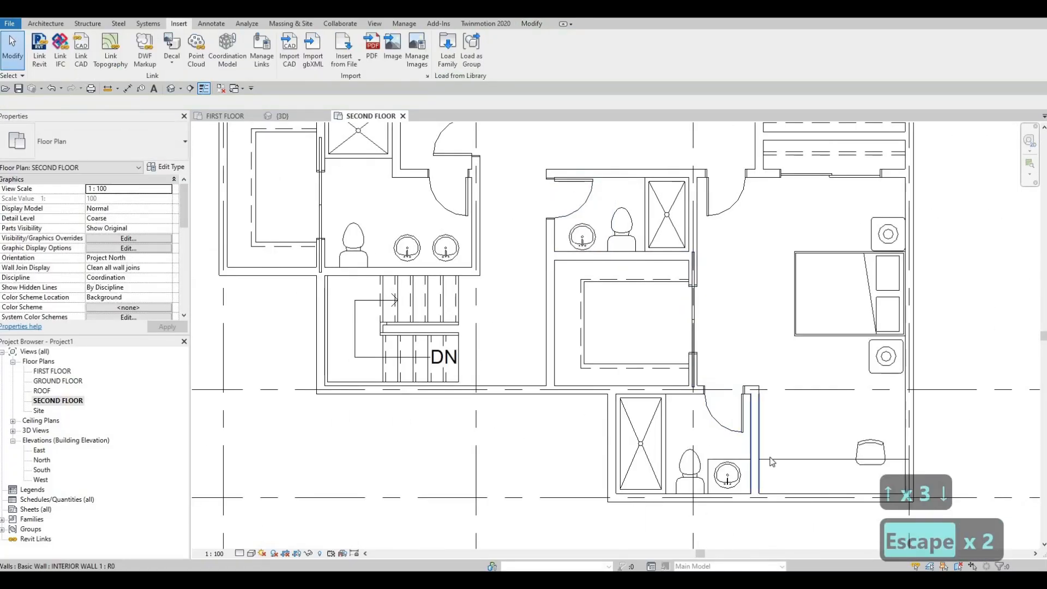
Step: Outline a counter about 860 mm wide around the middle bathroom's basin with thin detail lines, from the door-side wall to the back wall
key(c)
key(s)
scroll(521, 233, up, 4)
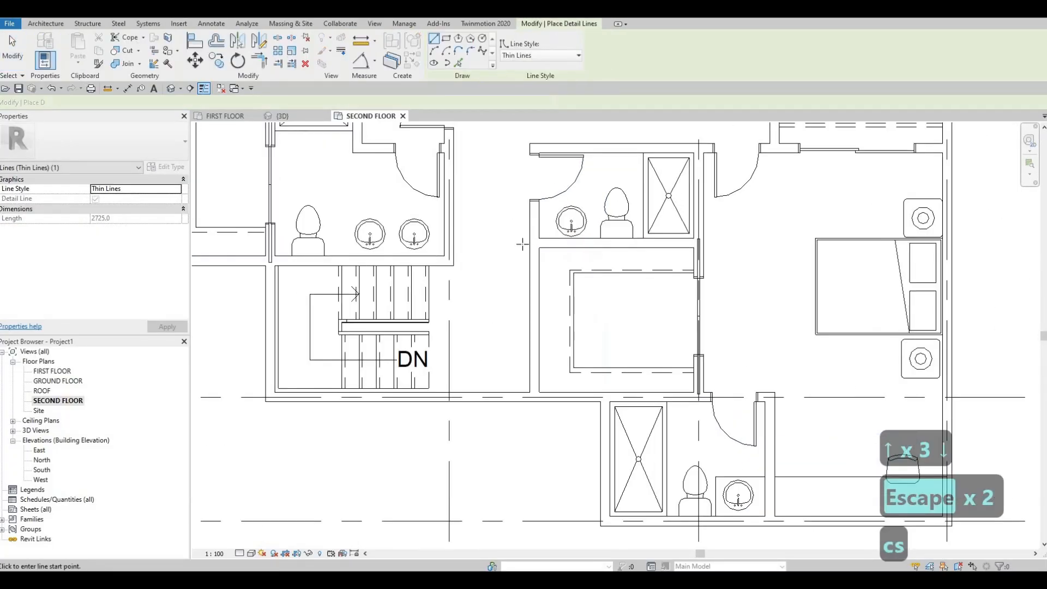
click(520, 235)
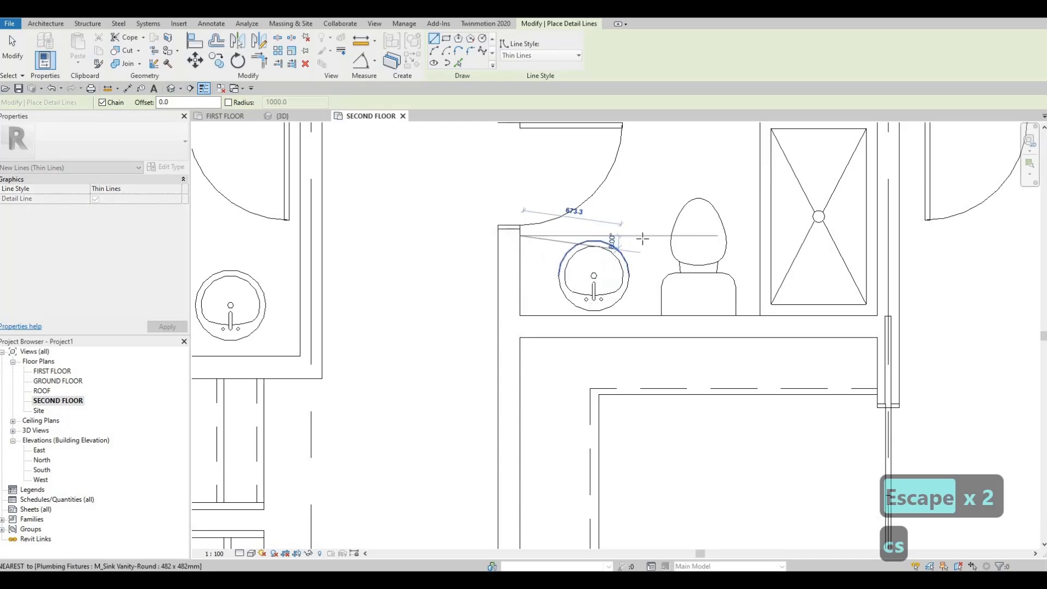
click(646, 235)
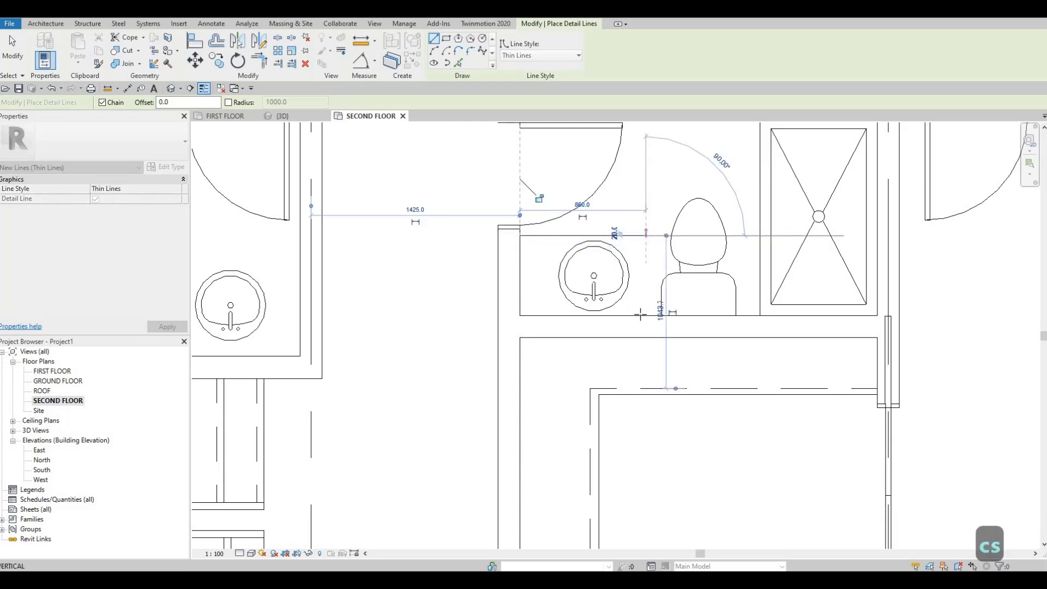
click(646, 315)
key(Escape)
Step: Draw thin detail lines for a counter about 1576 mm long around the double basins in the bathroom above the stairs
scroll(730, 288, down, 3)
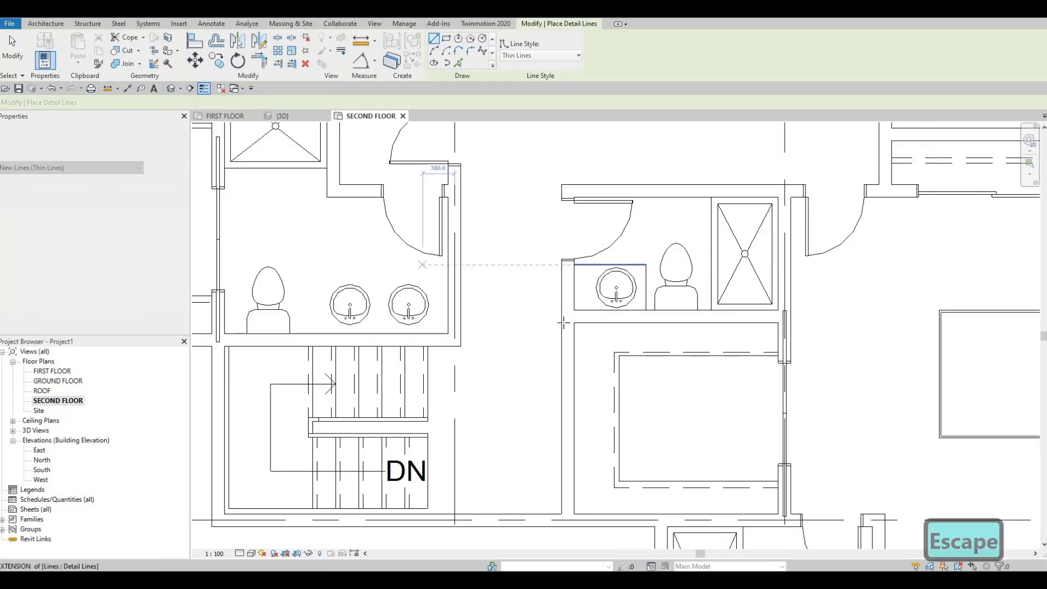
scroll(544, 334, up, 3)
click(546, 341)
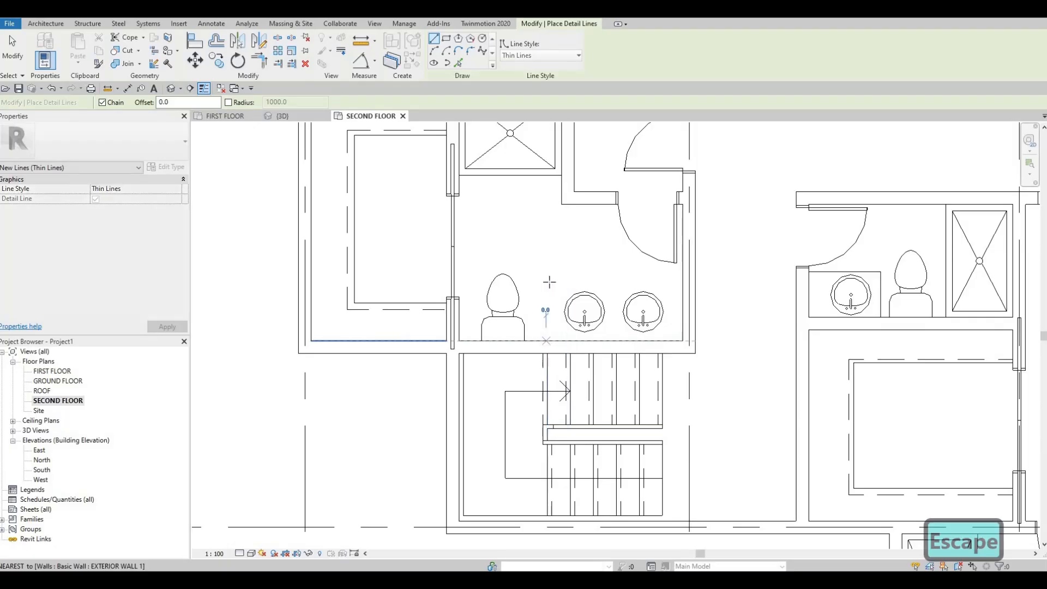
click(551, 284)
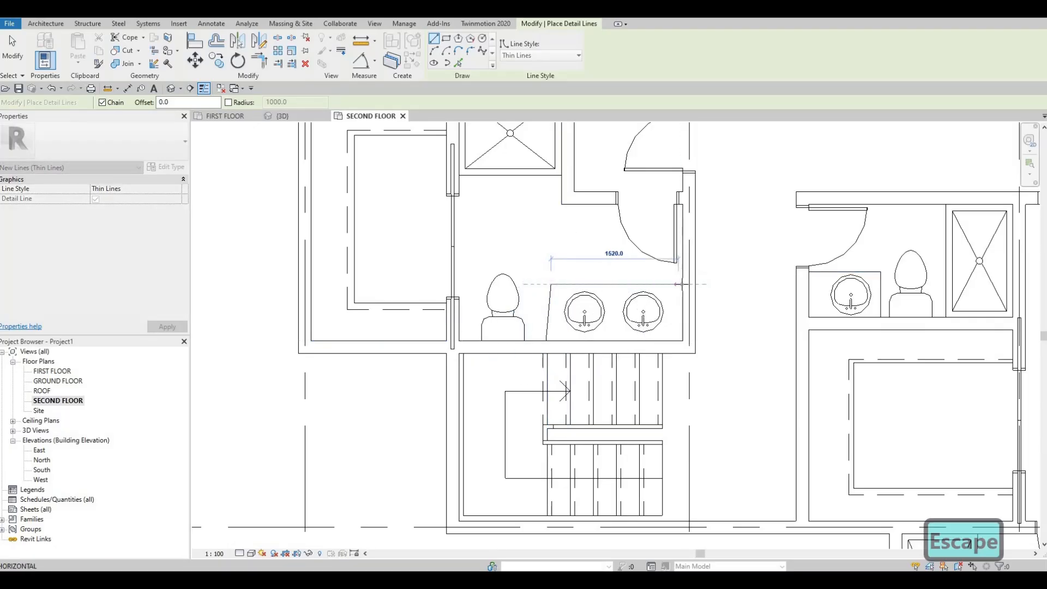
key(Escape)
key(Escape)
Step: Straighten the double-basin counter's slanted side line by moving its wall-side endpoint directly in line with the front corner
click(548, 330)
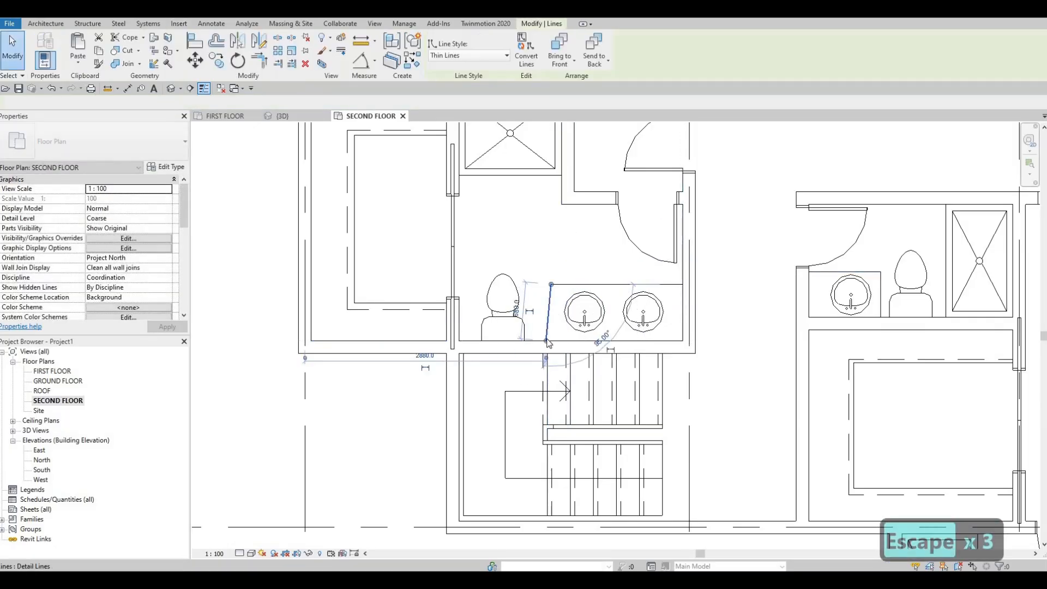
drag(546, 341, 551, 341)
key(Escape)
key(Escape)
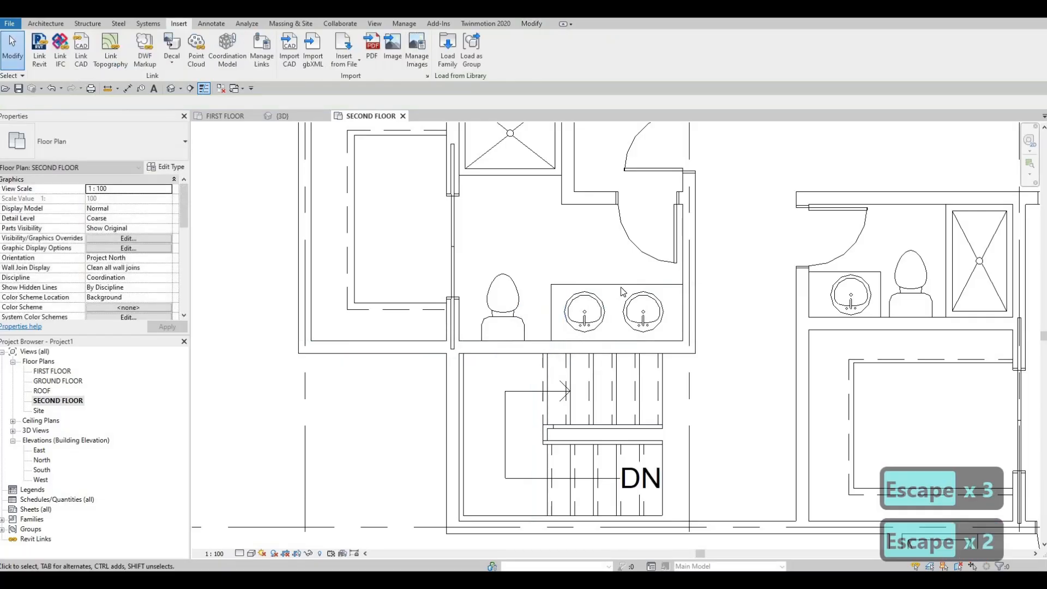
Step: Nudge the double-basin counter's front line two increments toward the basins
click(621, 284)
key(Down)
key(Down)
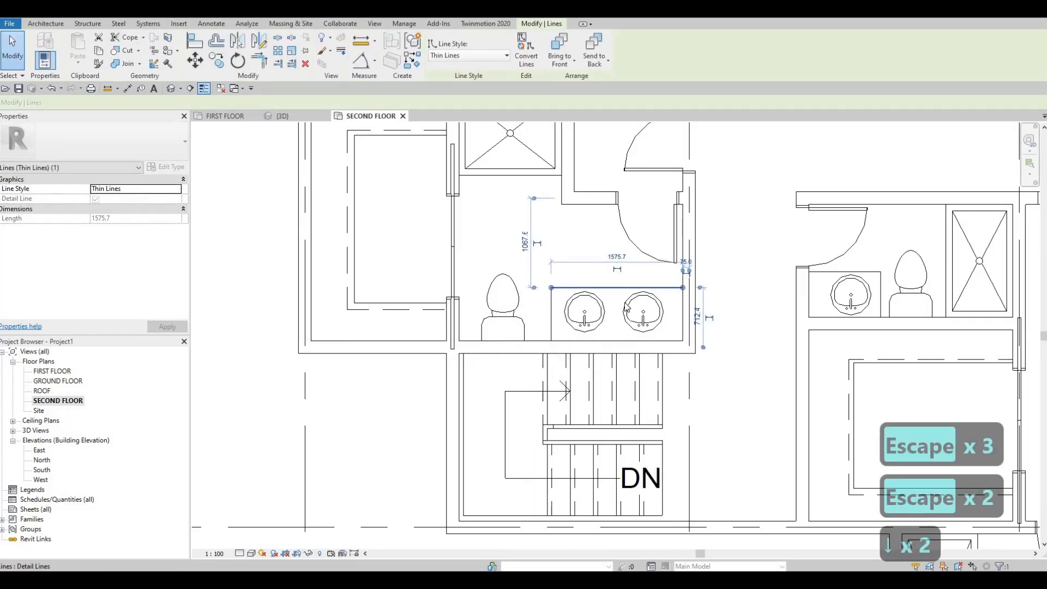
key(Escape)
key(Escape)
Step: Review the second floor plan, checking the furnished bedrooms and the counters and fixtures in the three bathrooms
scroll(557, 279, down, 5)
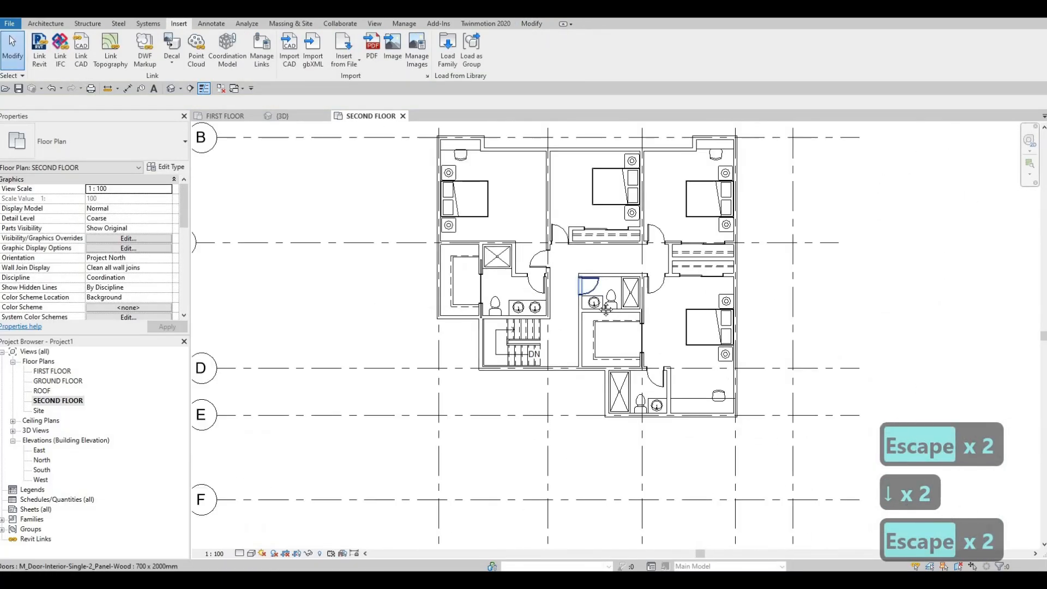
scroll(592, 266, up, 1)
scroll(589, 266, down, 1)
scroll(593, 266, up, 1)
middle_drag(625, 323, 672, 310)
scroll(643, 305, up, 3)
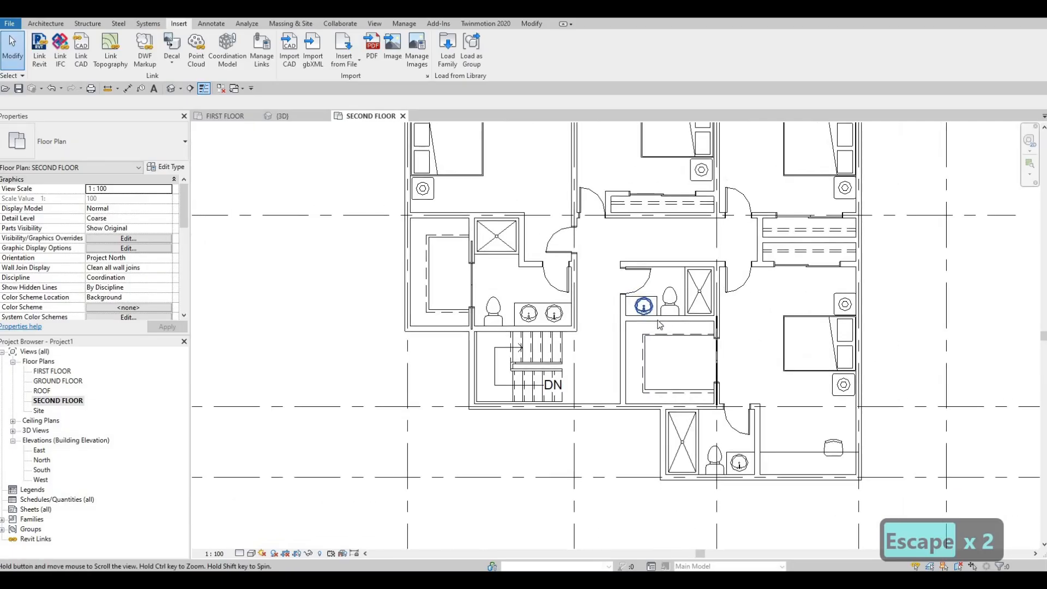
scroll(638, 320, up, 1)
middle_drag(638, 319, 592, 338)
scroll(640, 347, down, 3)
scroll(597, 321, up, 3)
scroll(583, 338, down, 2)
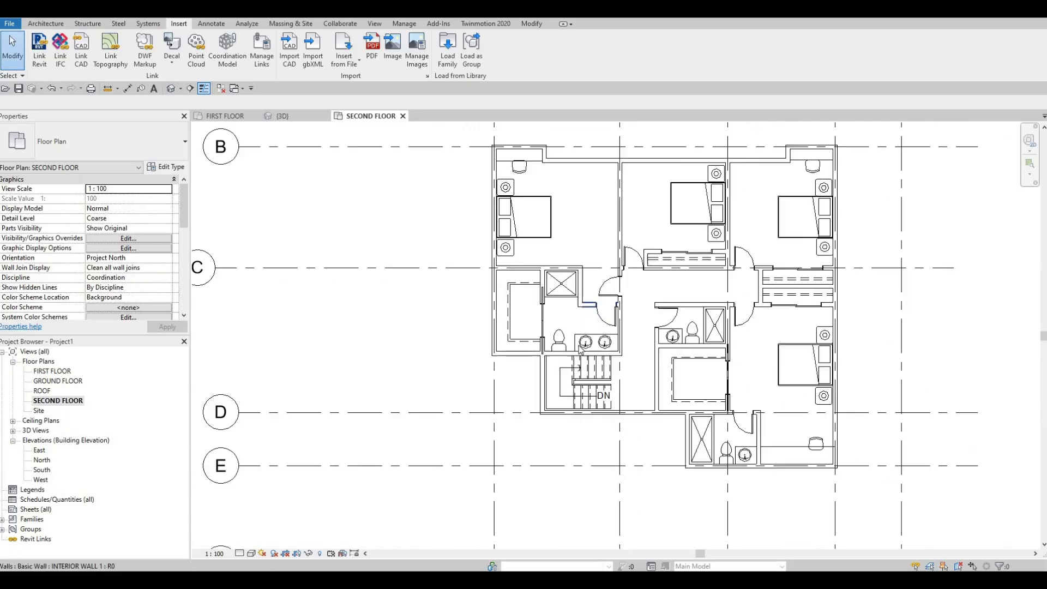